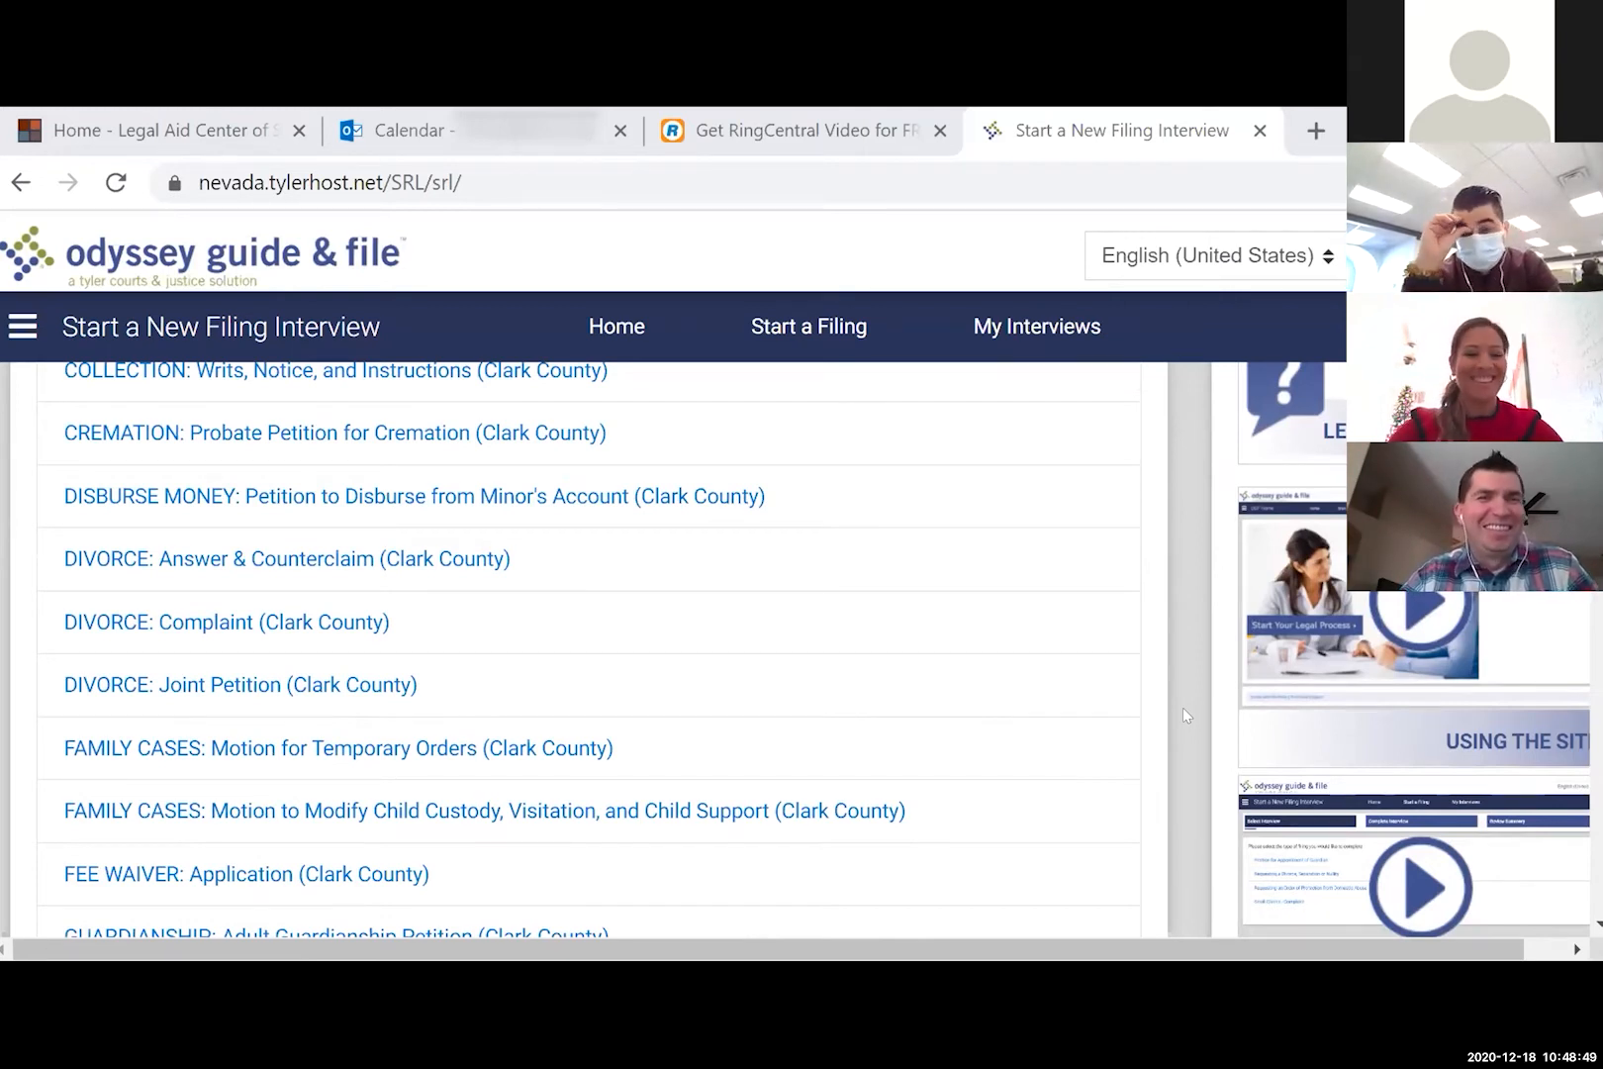
scroll(1182, 708, "down", 3)
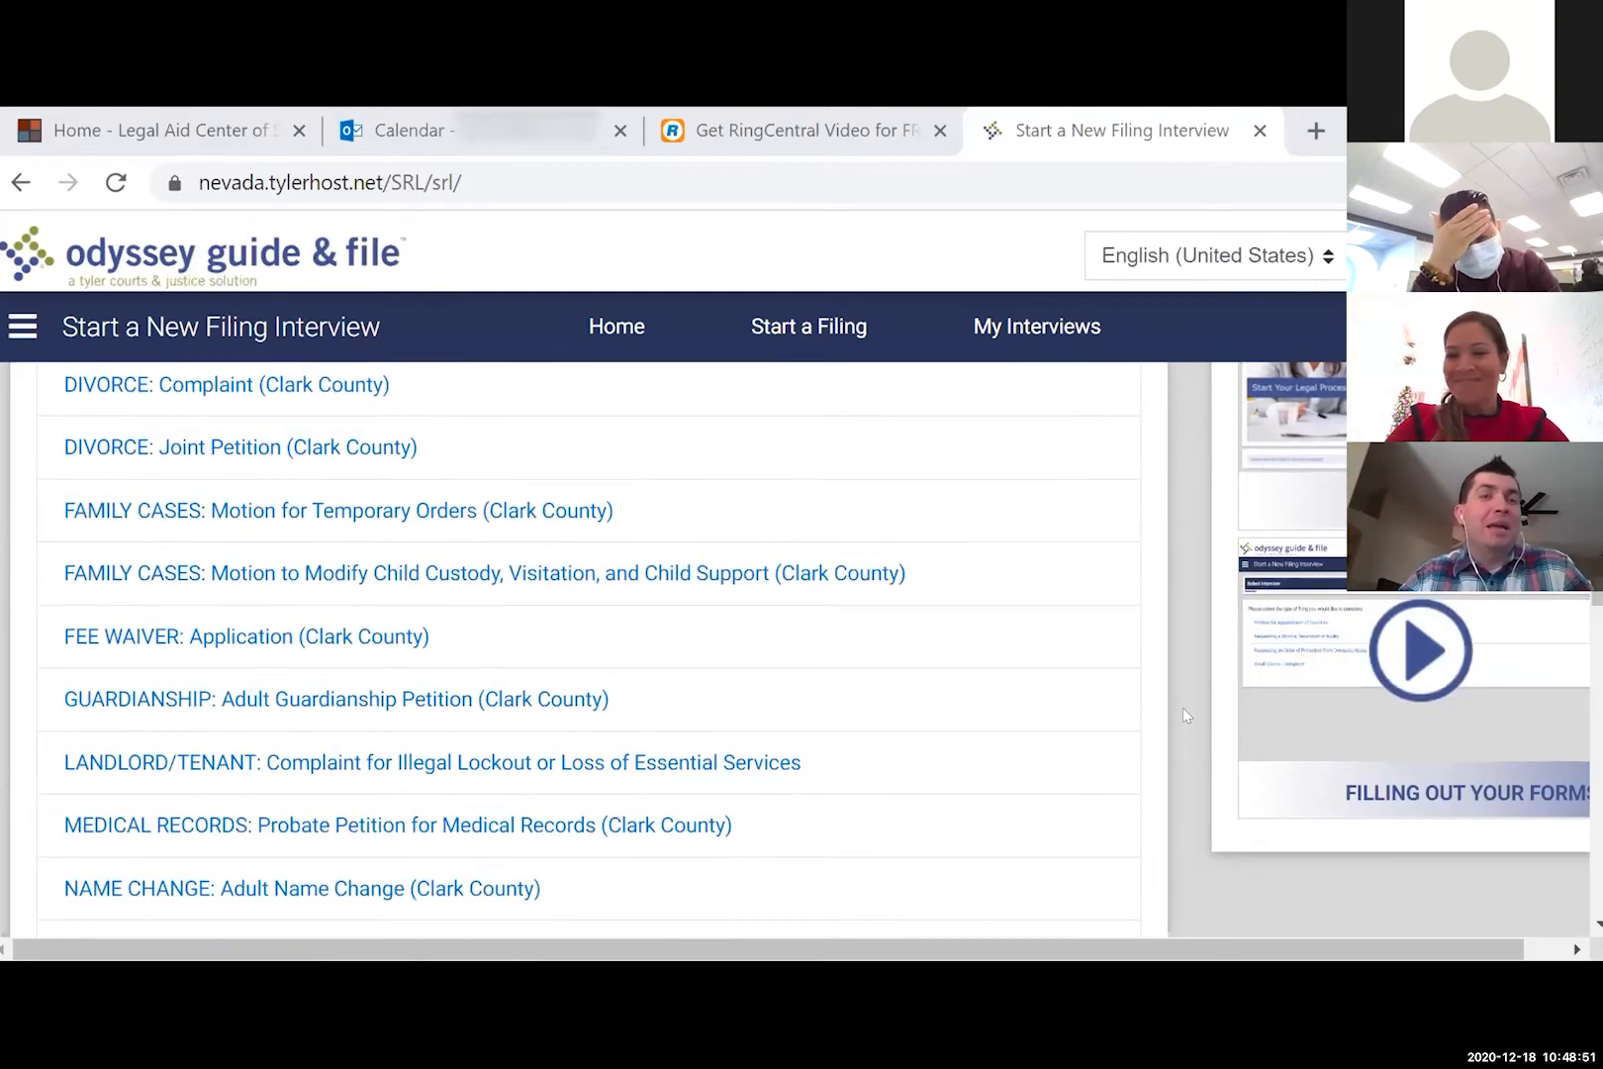
scroll(1183, 708, "down", 2)
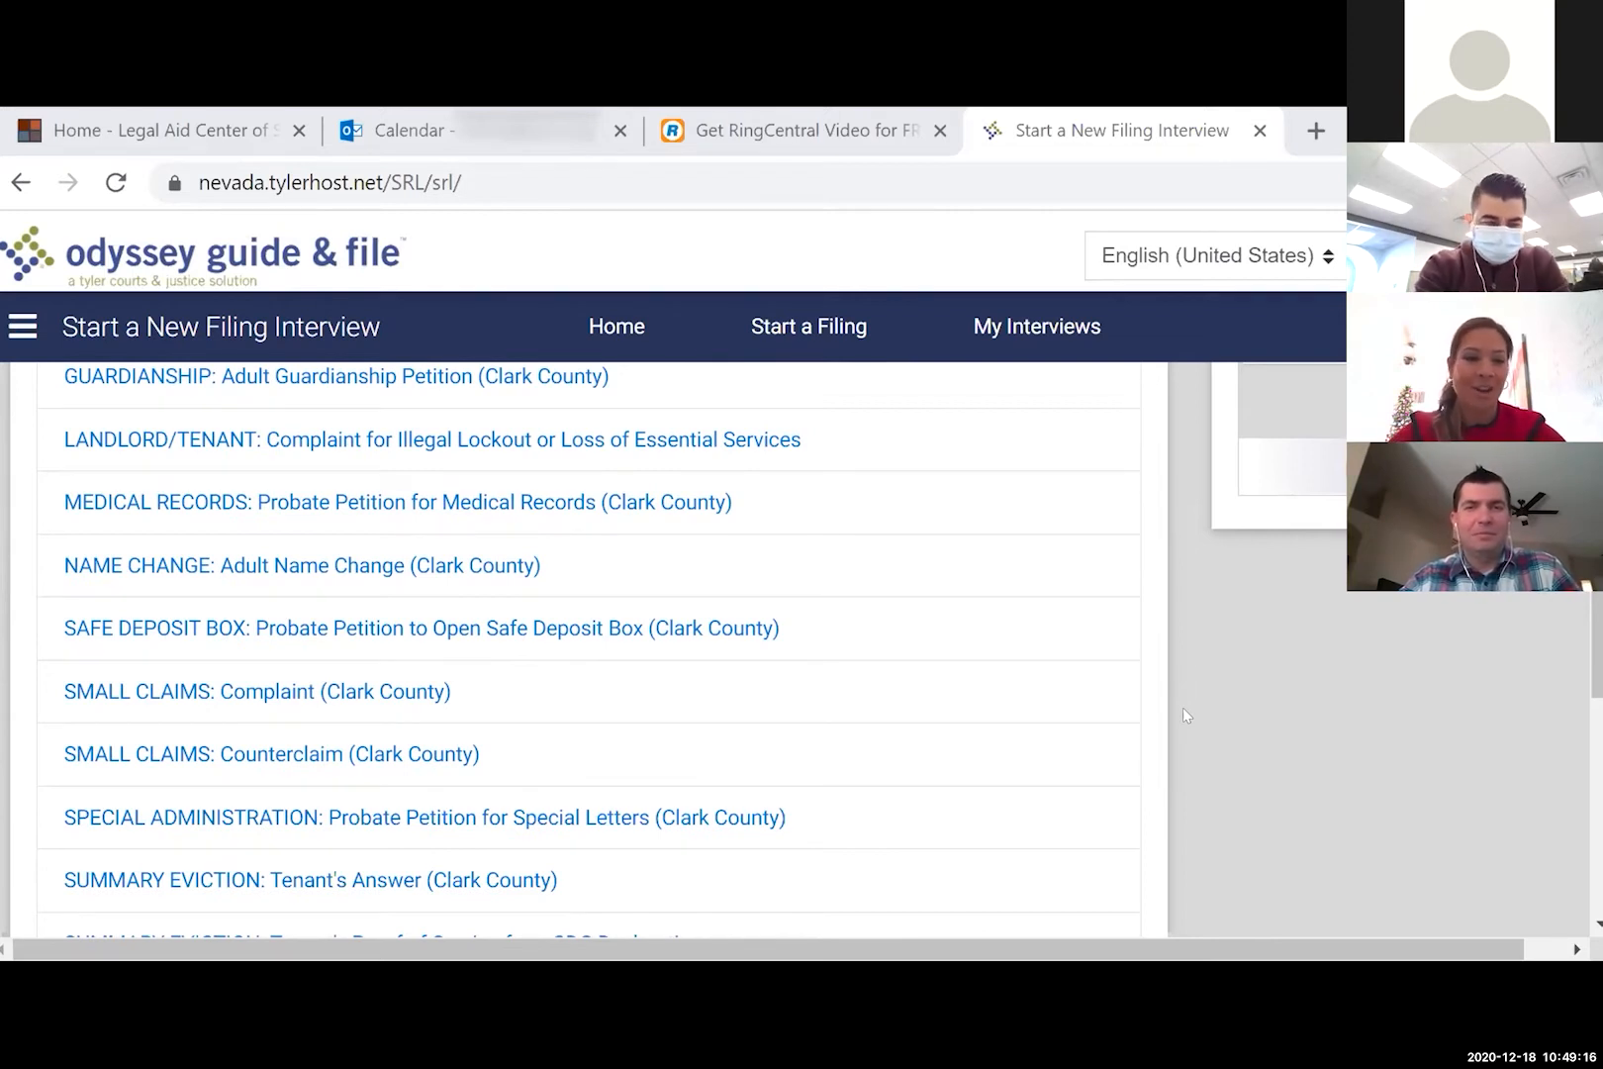
scroll(550, 564, "up", 3)
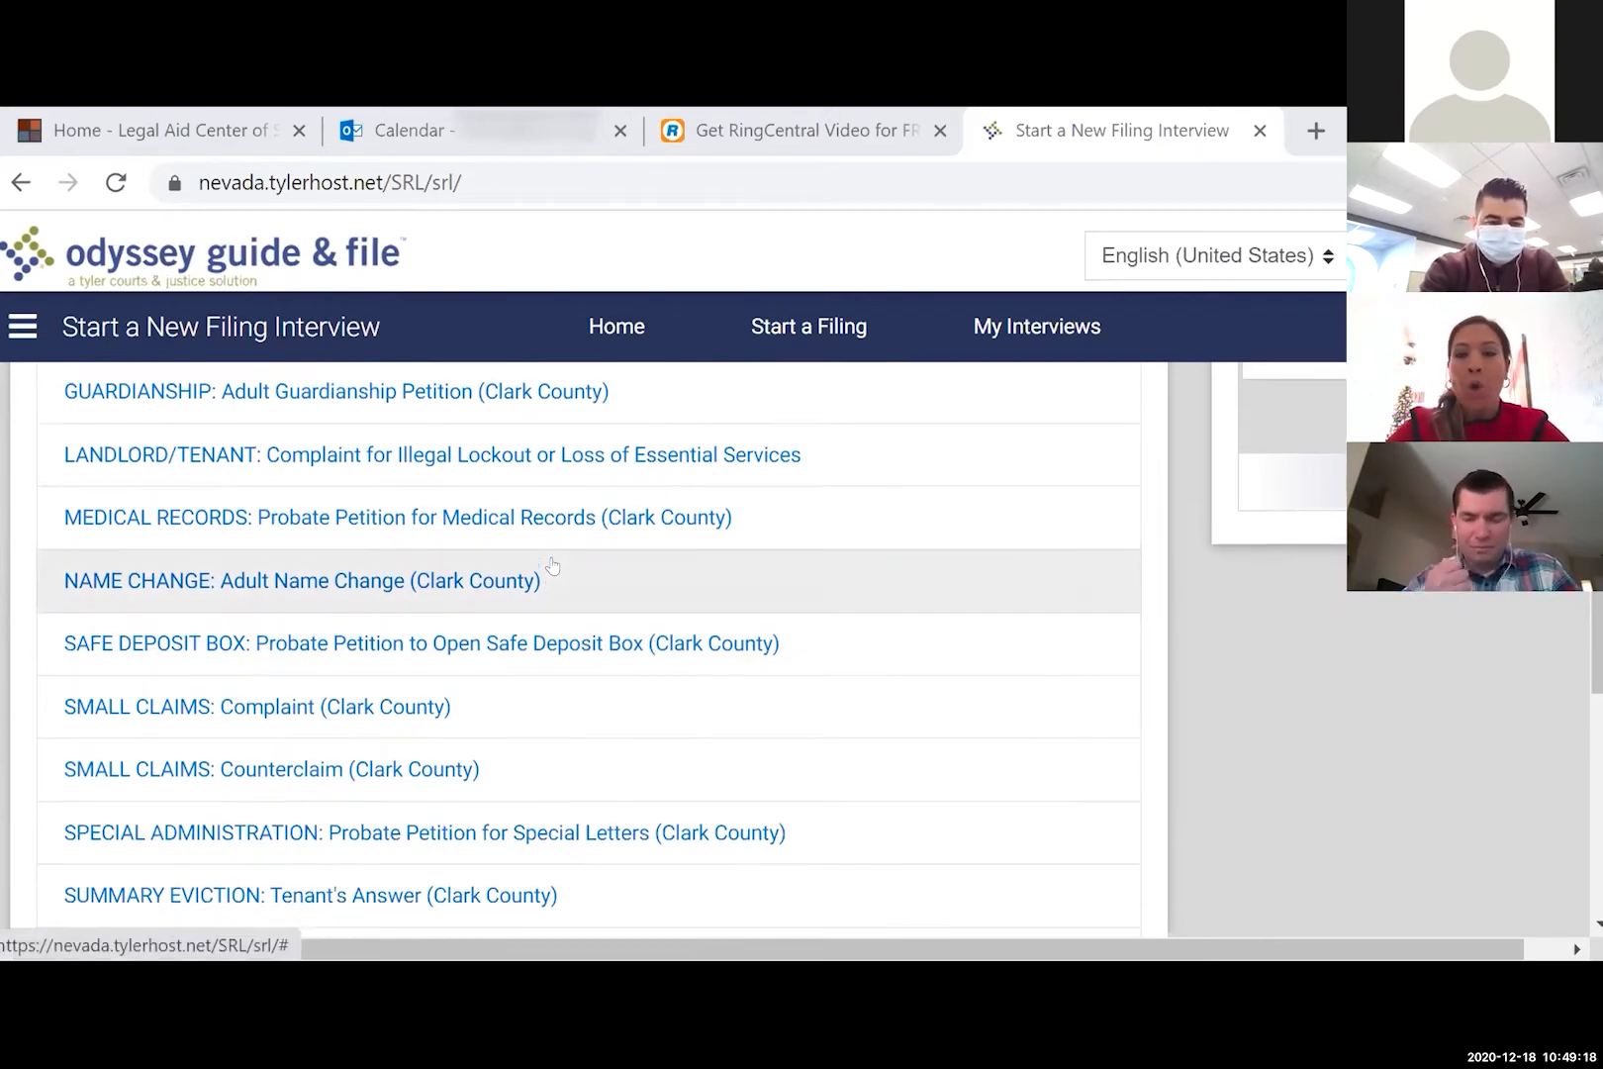
scroll(550, 565, "up", 3)
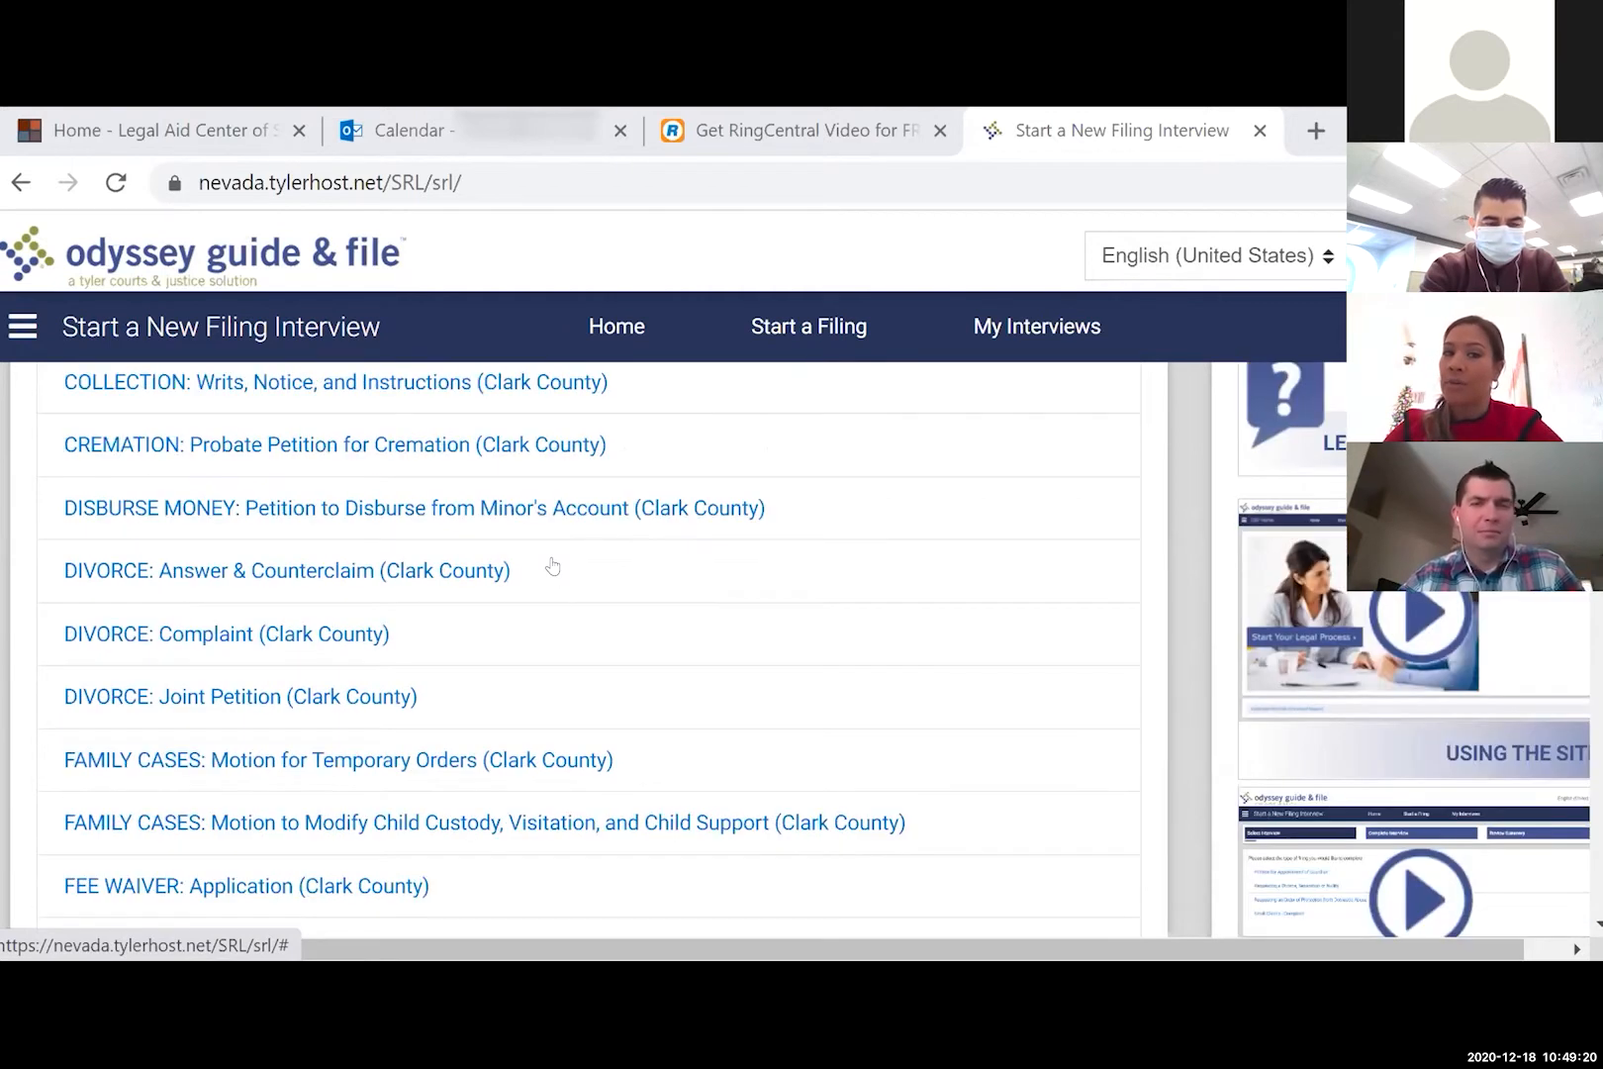
scroll(551, 565, "up", 3)
scroll(552, 565, "down", 6)
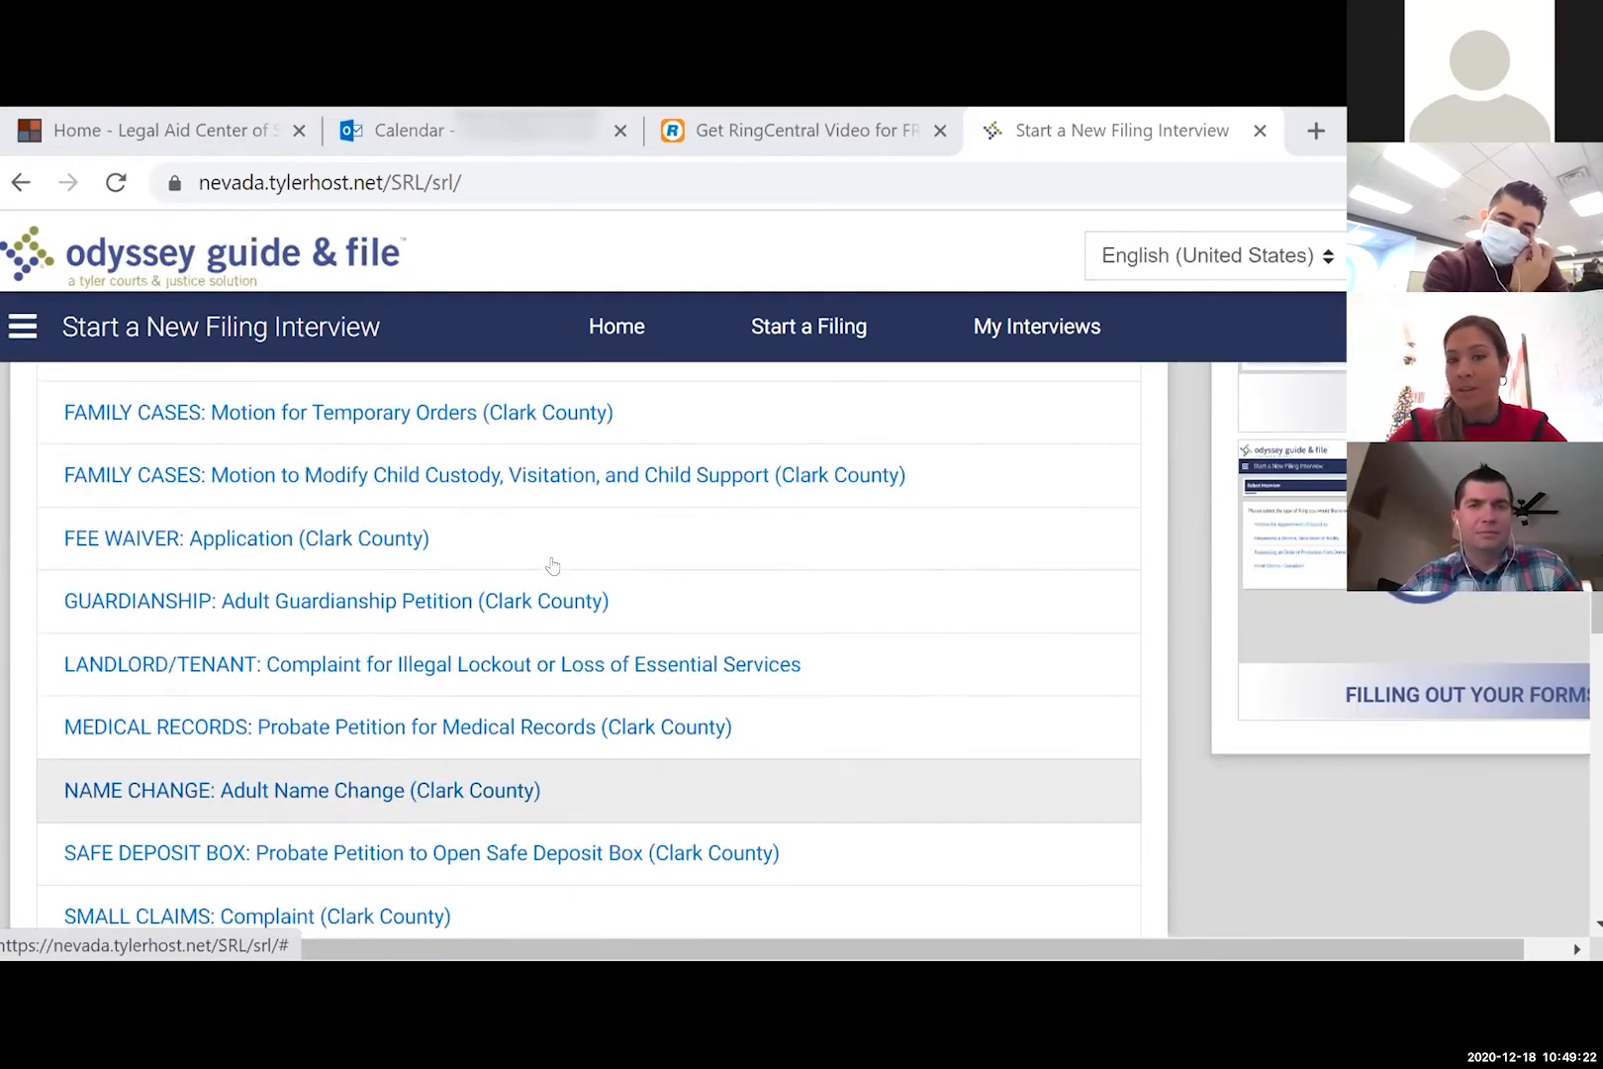
scroll(552, 565, "down", 5)
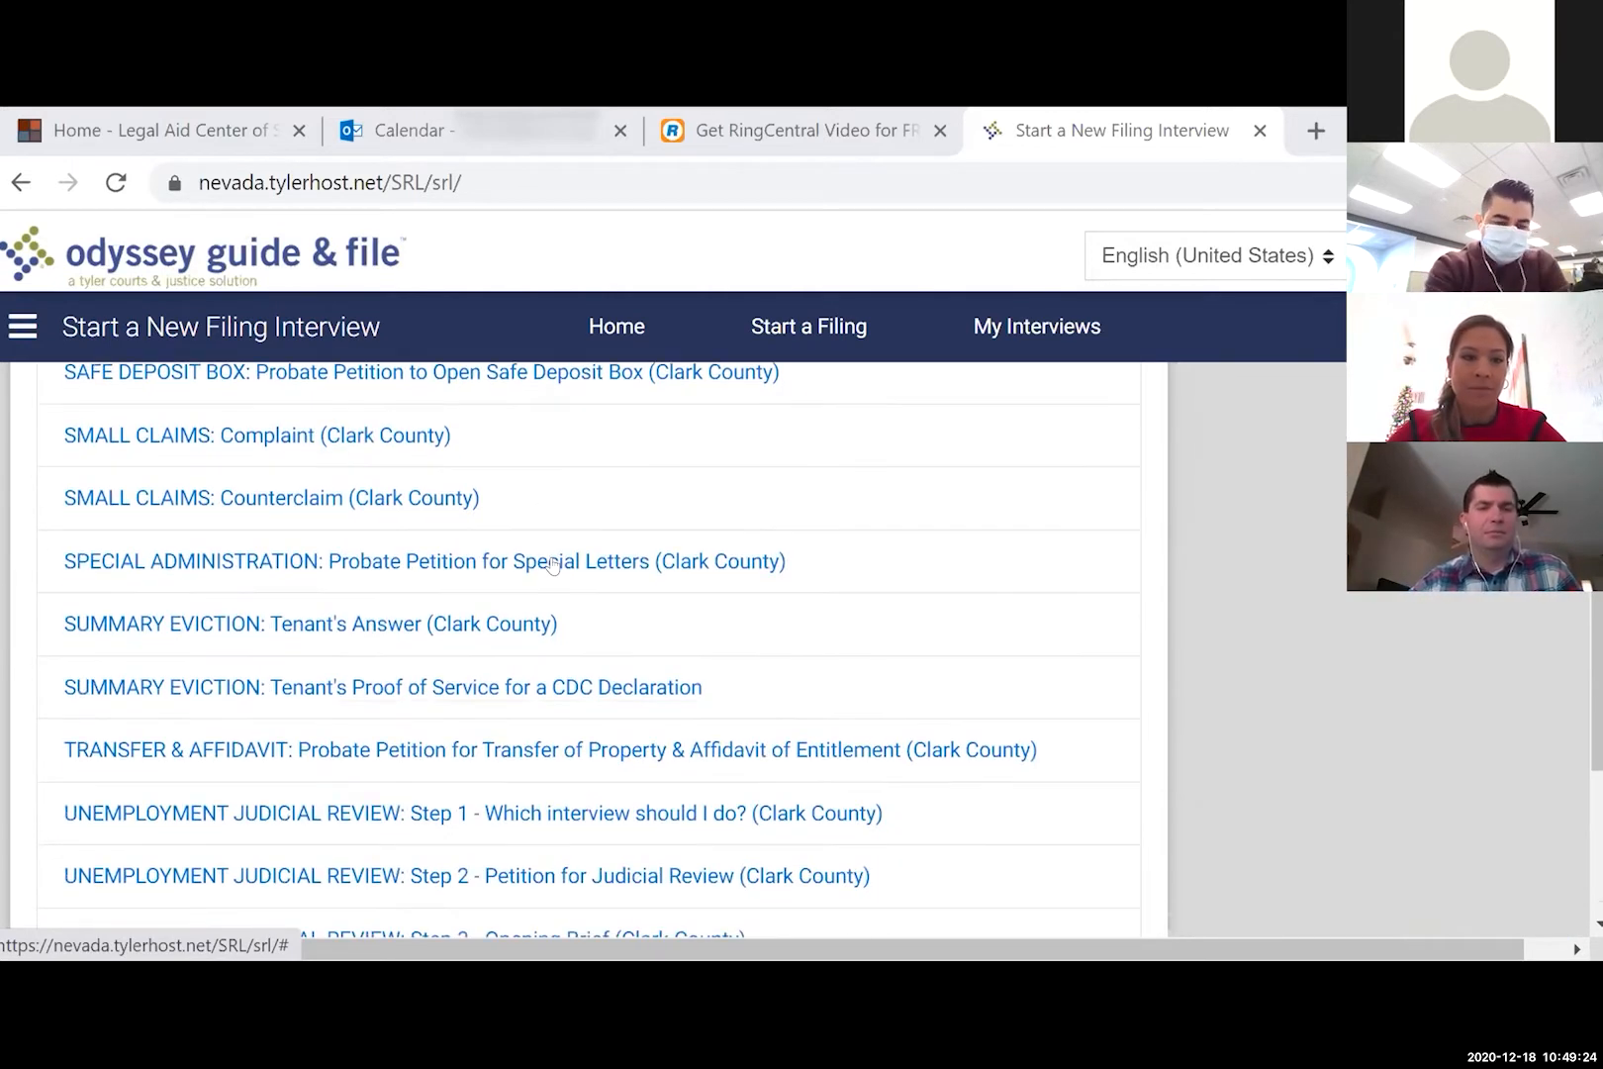
scroll(552, 565, "down", 1)
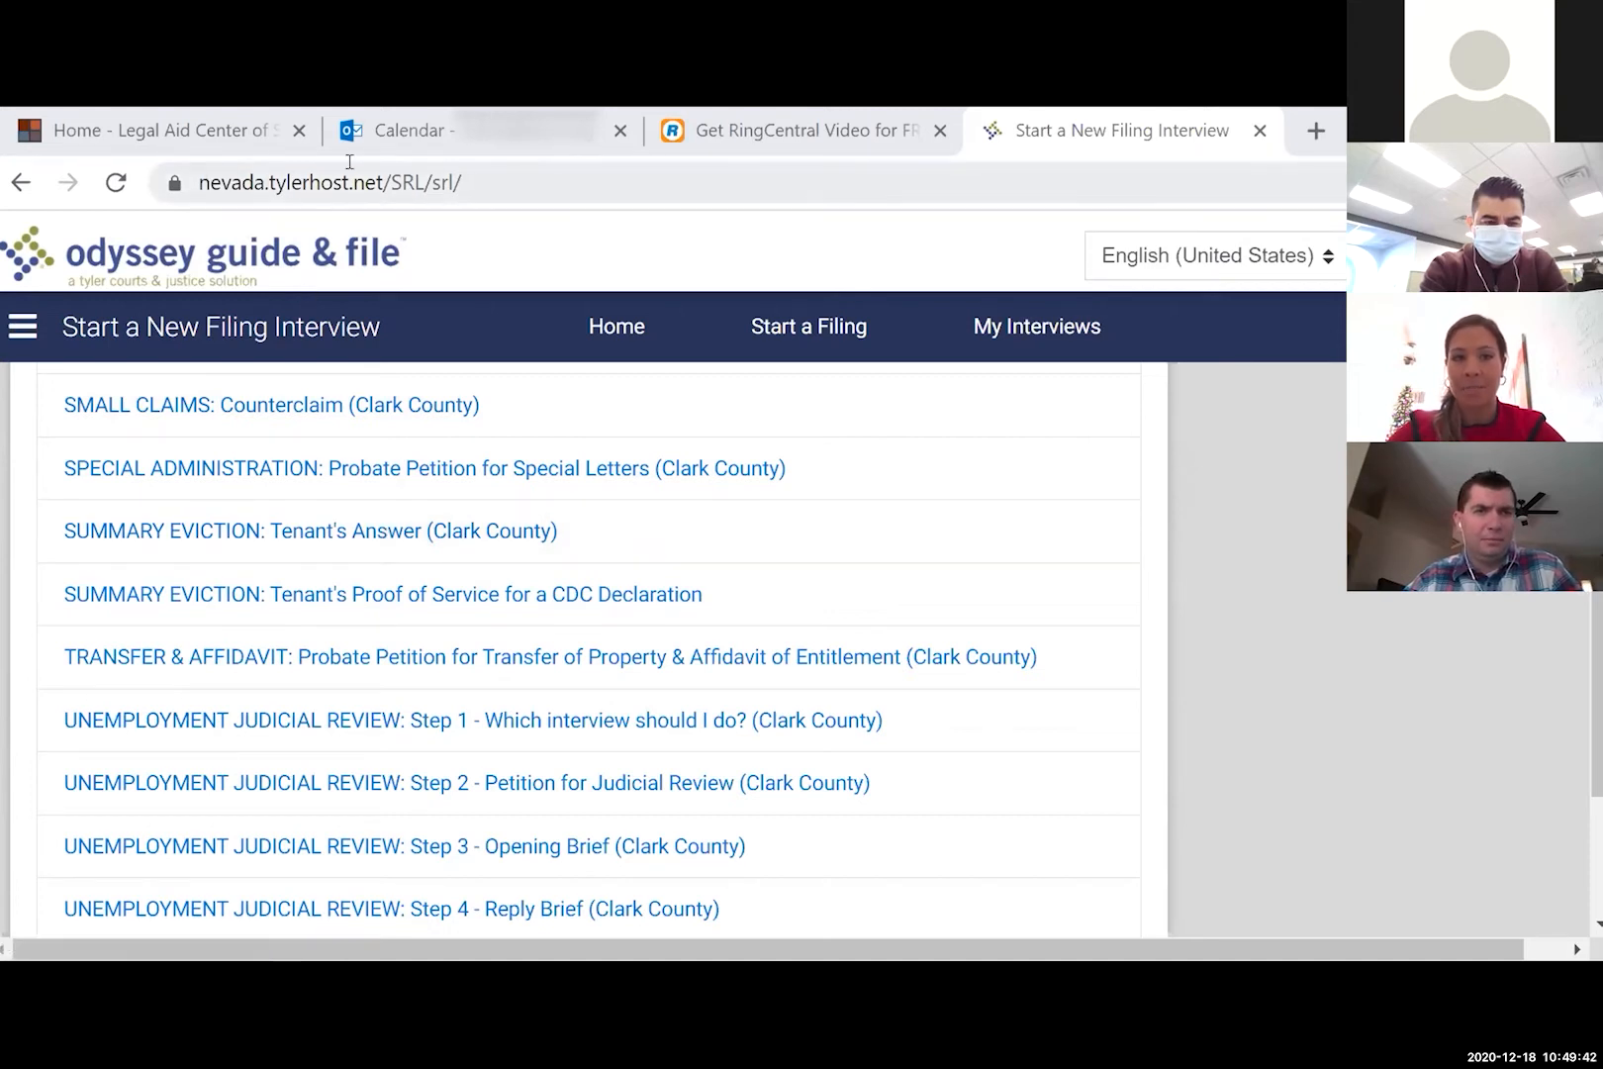
- Choose the 'SUMMARY EVICTION: Tenant's Answer (Clark County)' interview
left_click(299, 533)
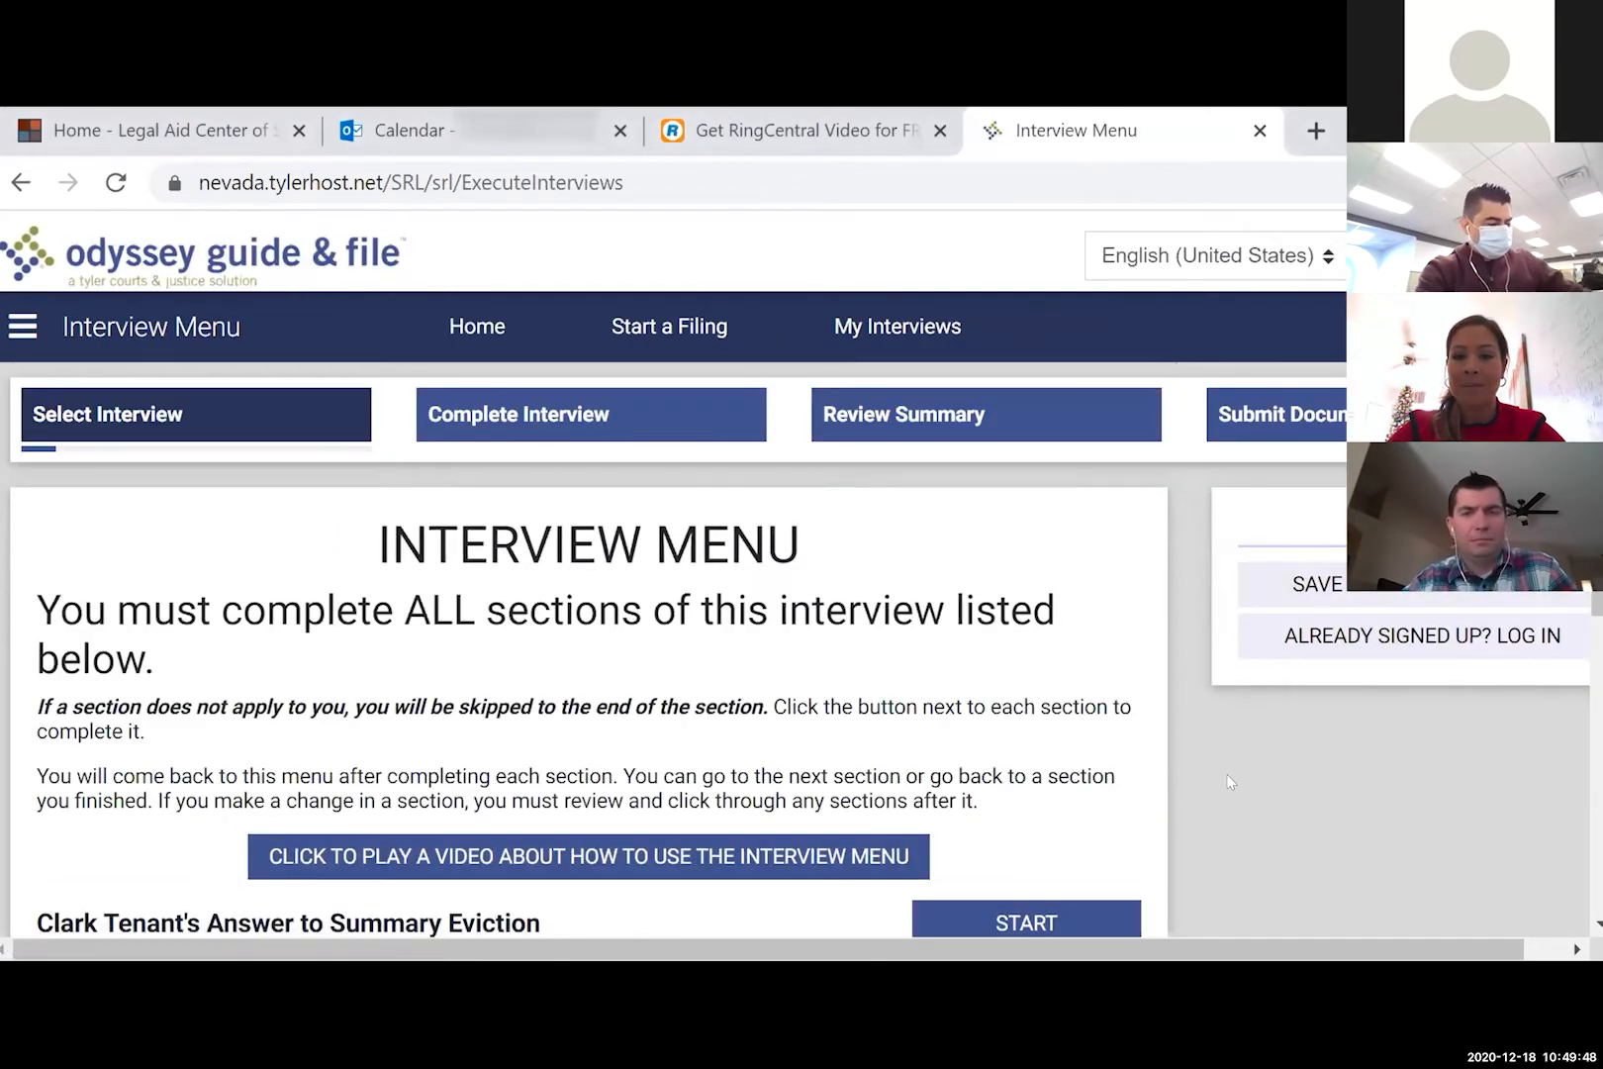
scroll(1230, 781, "down", 1)
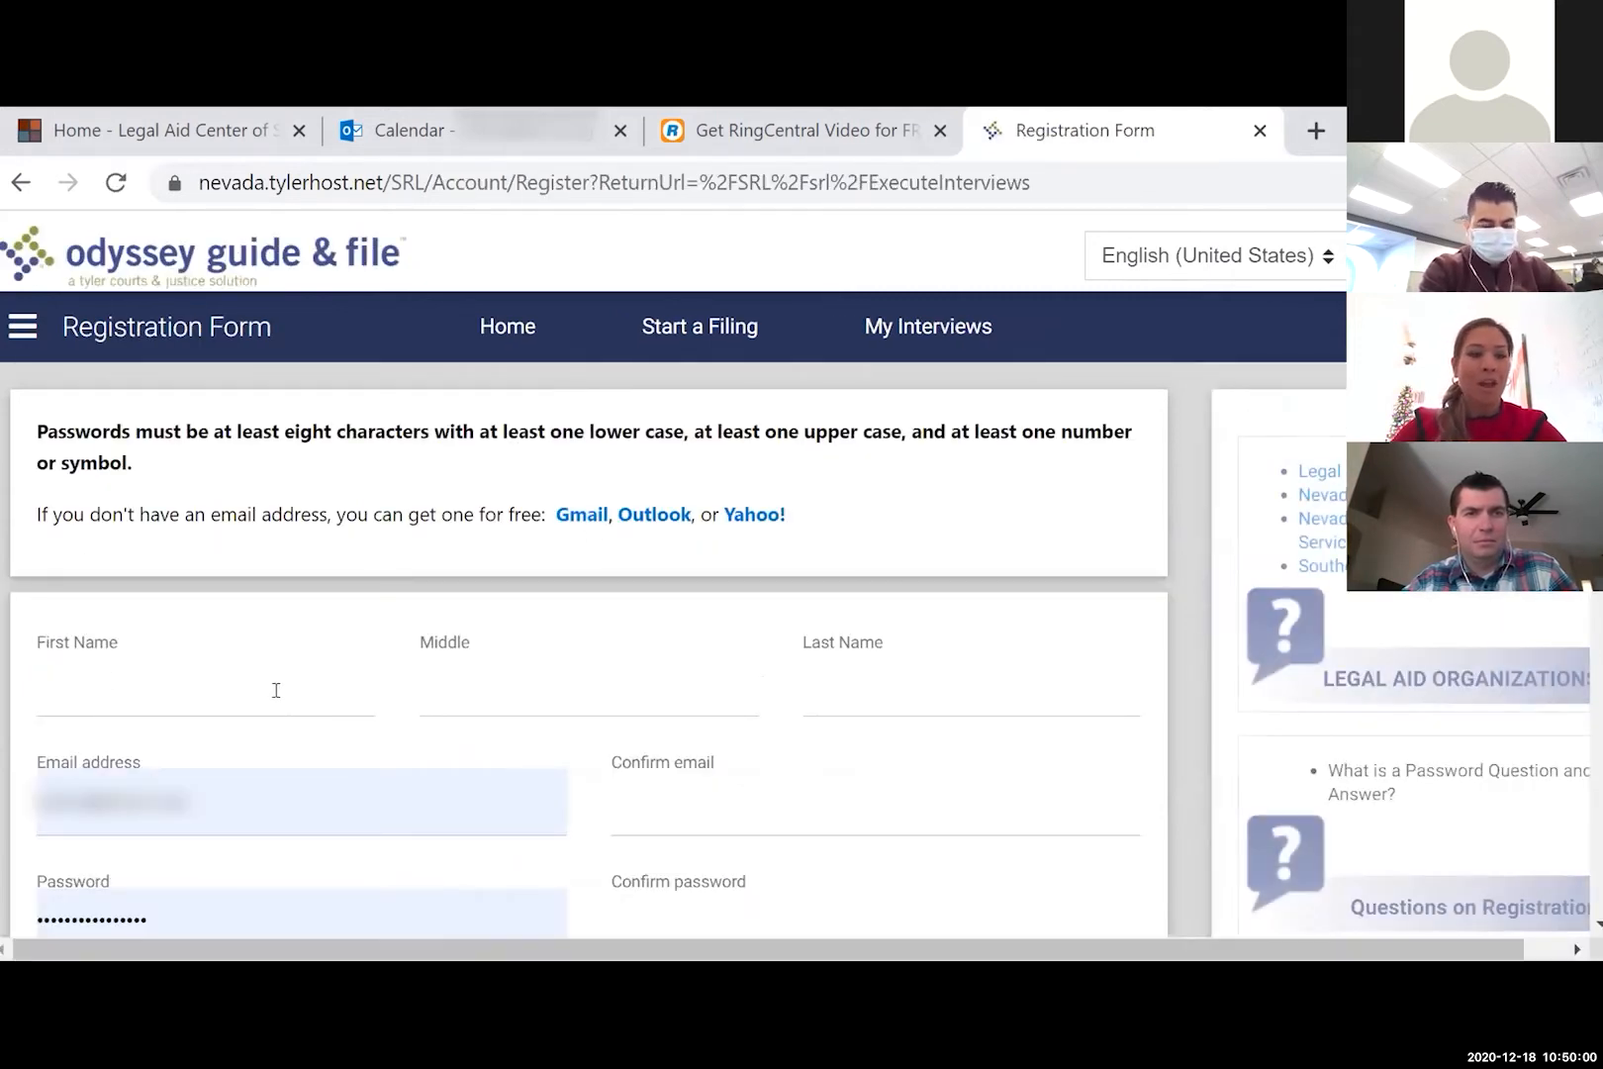
left_click(273, 690)
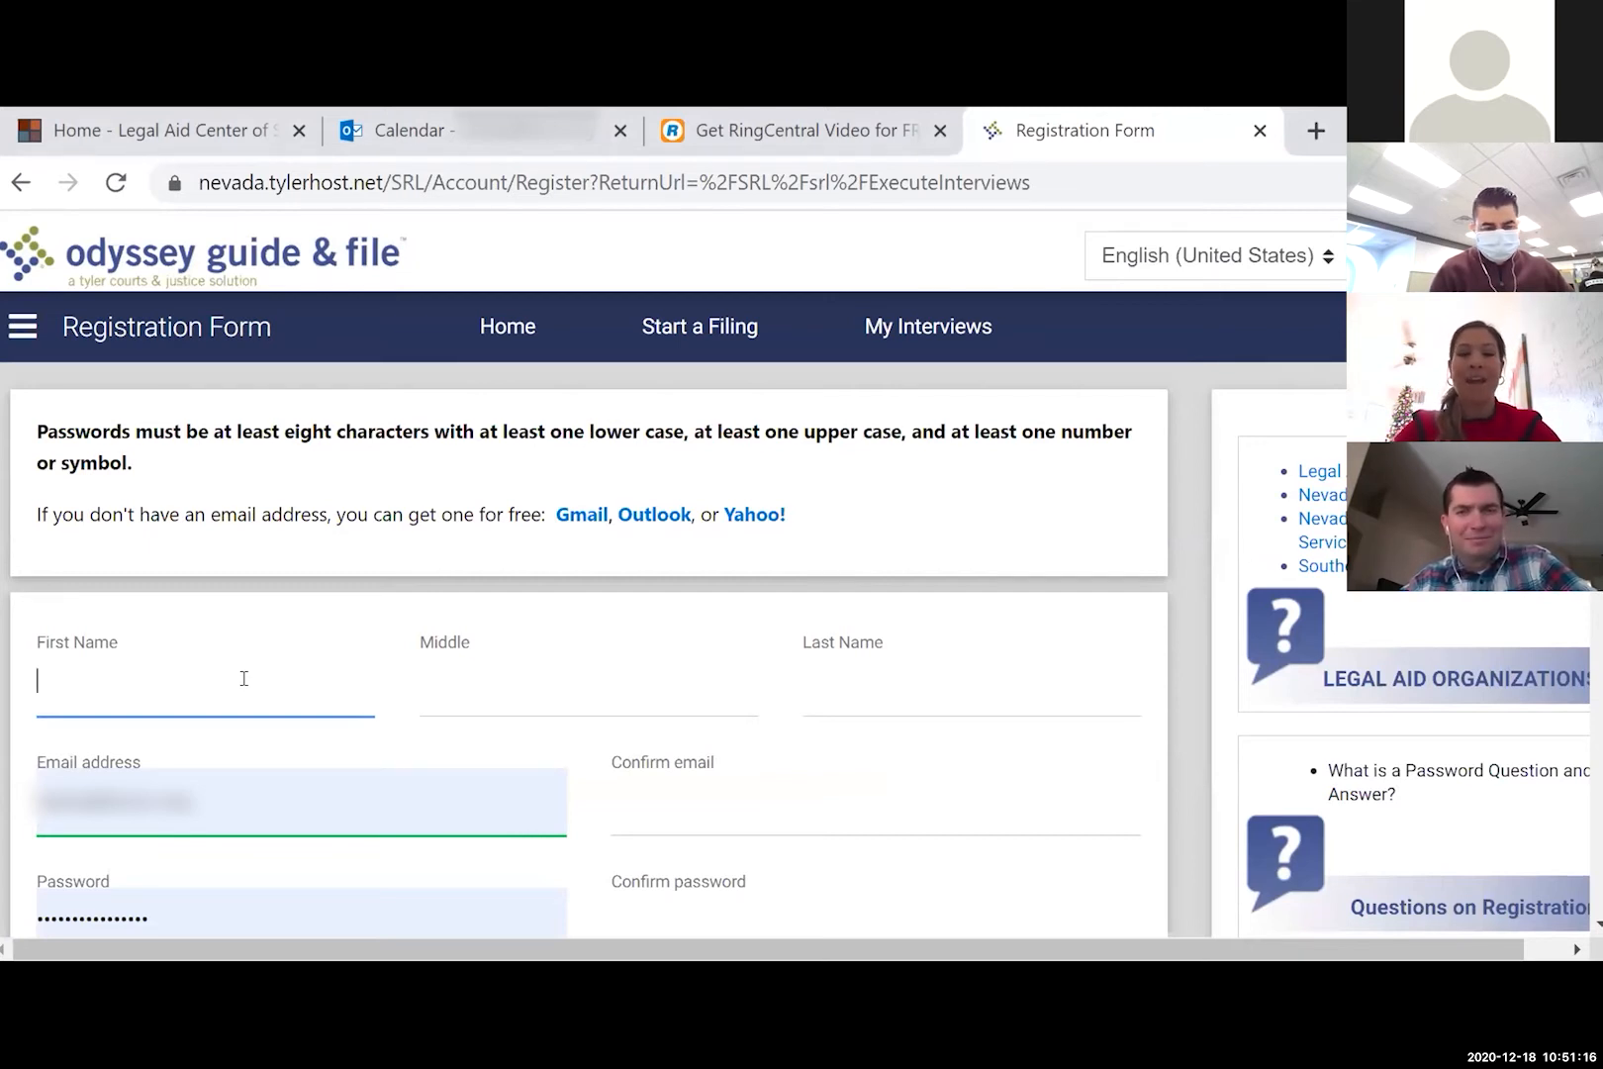
- Enter the user's first and last name and the same e-mail address in both e-mail fields
type("Jason")
key("Tab")
key("Tab")
type("Bateman")
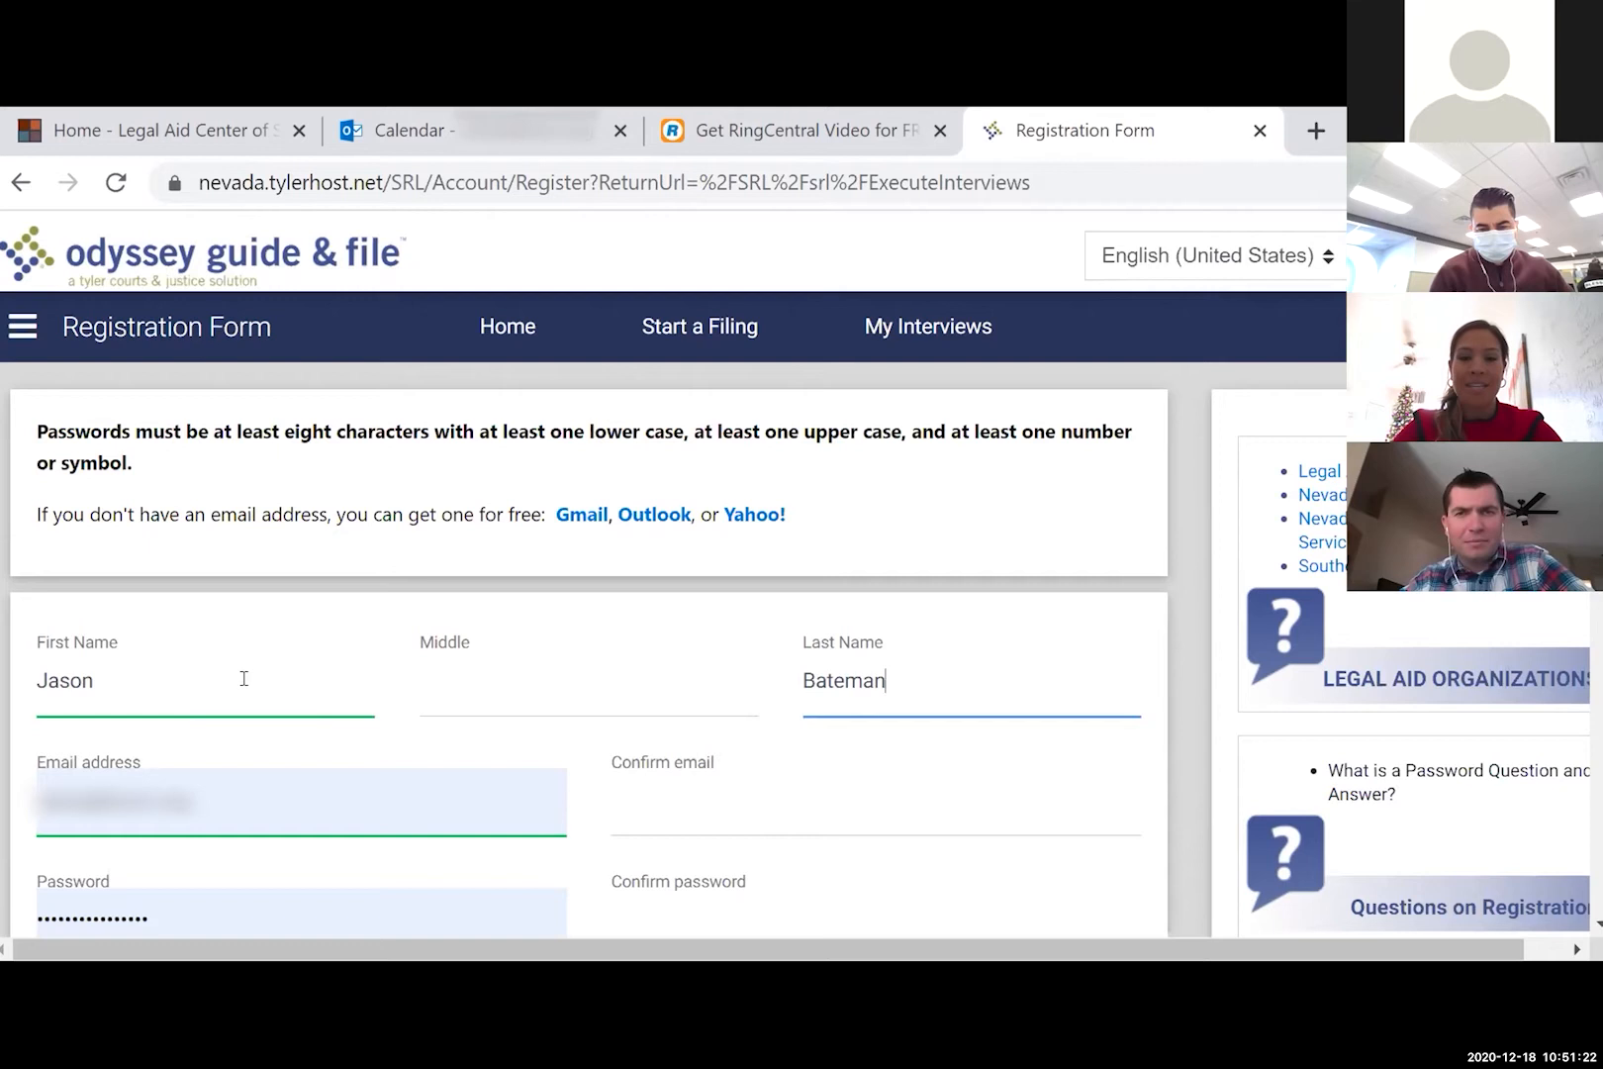
scroll(243, 679, "down", 1)
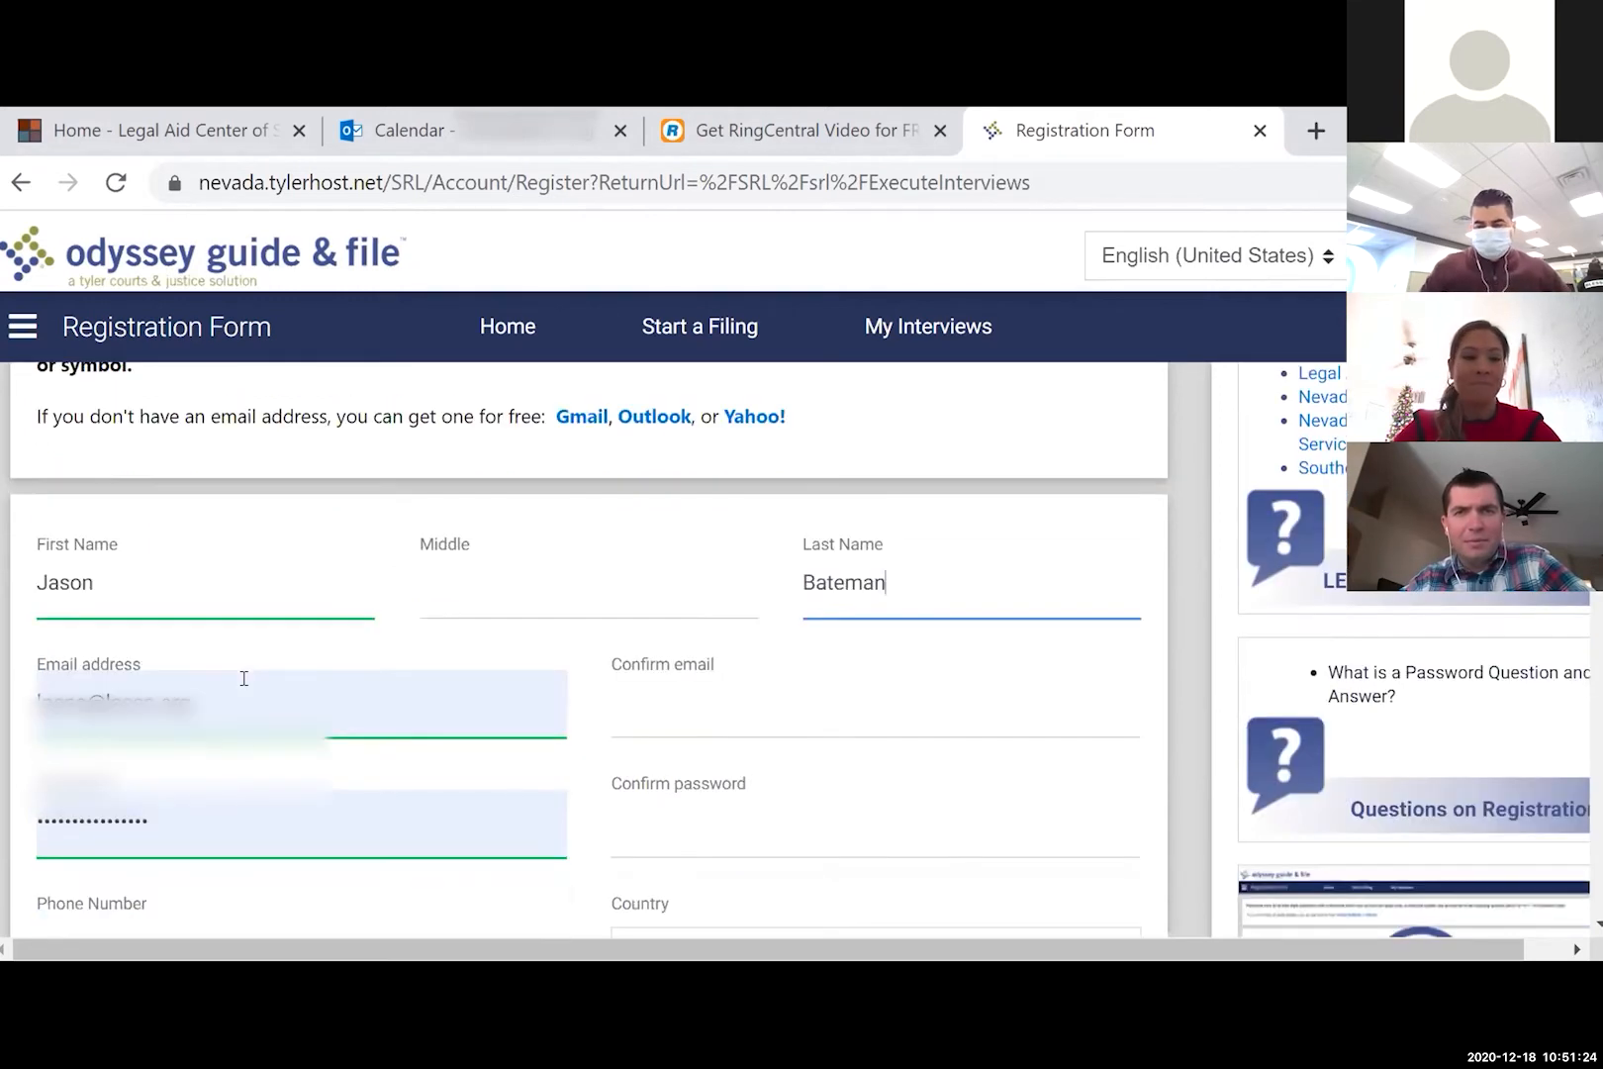
left_click(243, 678)
key("BackSpace")
key("BackSpace")
key("BackSpace")
key("BackSpace")
key("BackSpace")
key("BackSpace")
key("BackSpace")
key("BackSpace")
key("BackSpace")
key("BackSpace")
key("BackSpace")
key("BackSpace")
key("BackSpace")
key("BackSpace")
key("BackSpace")
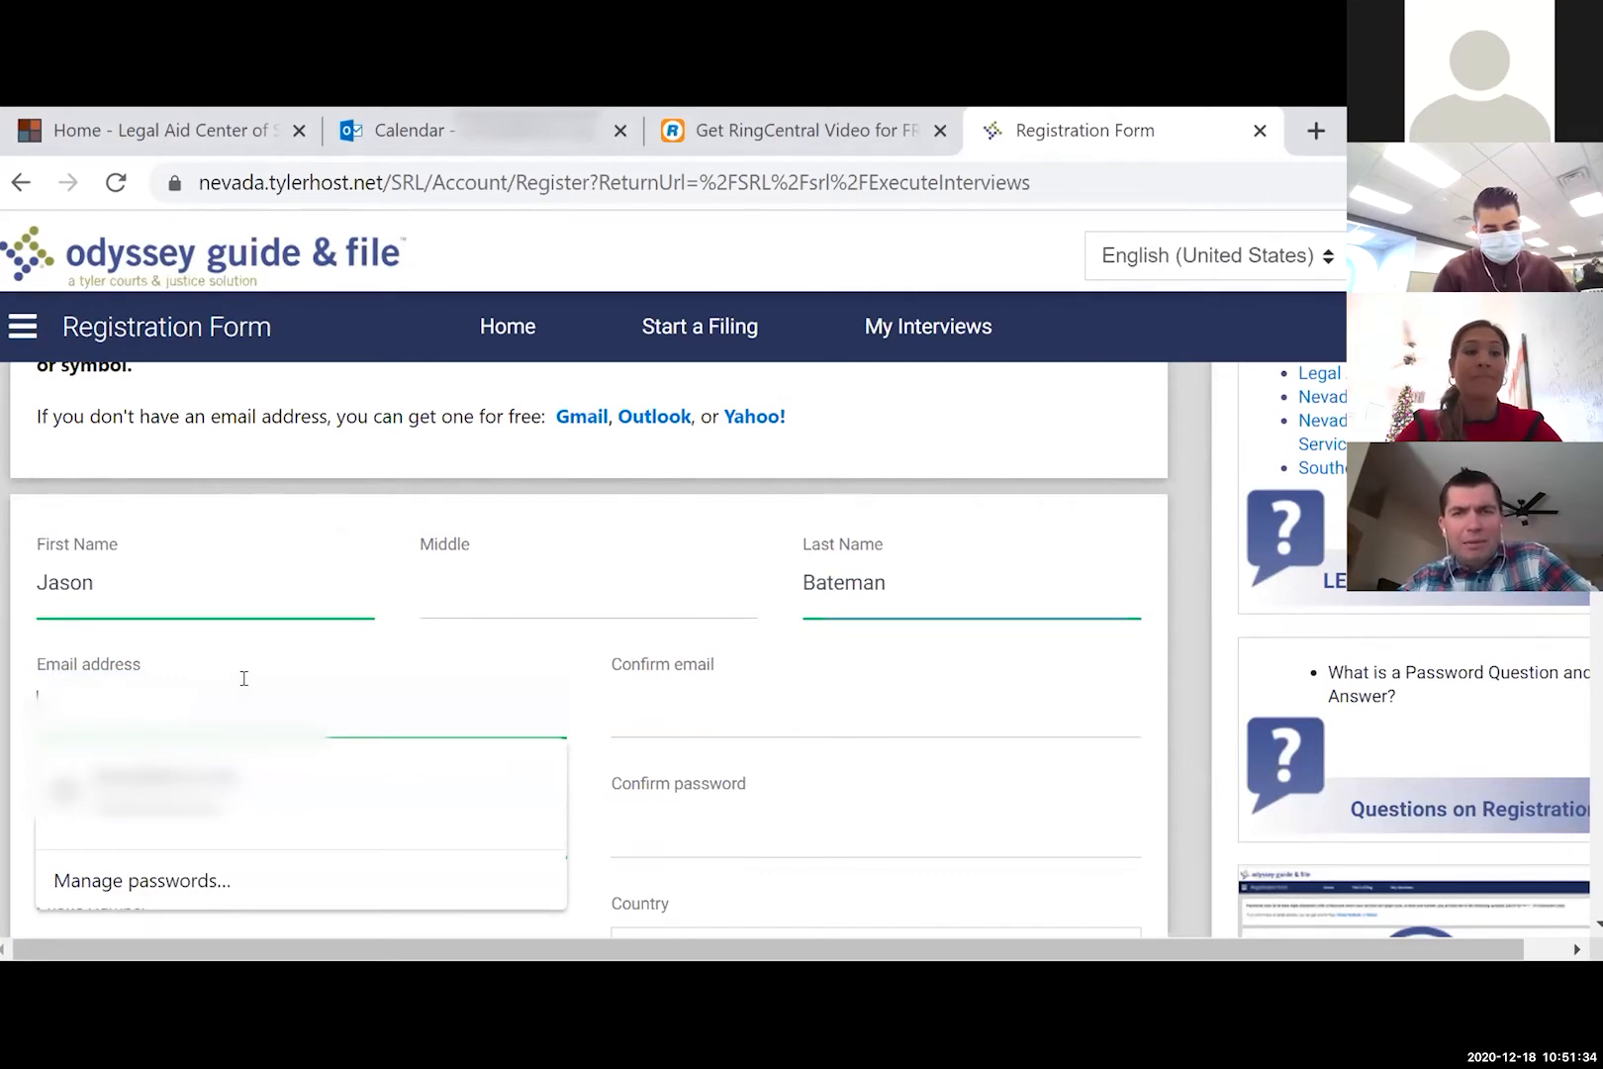
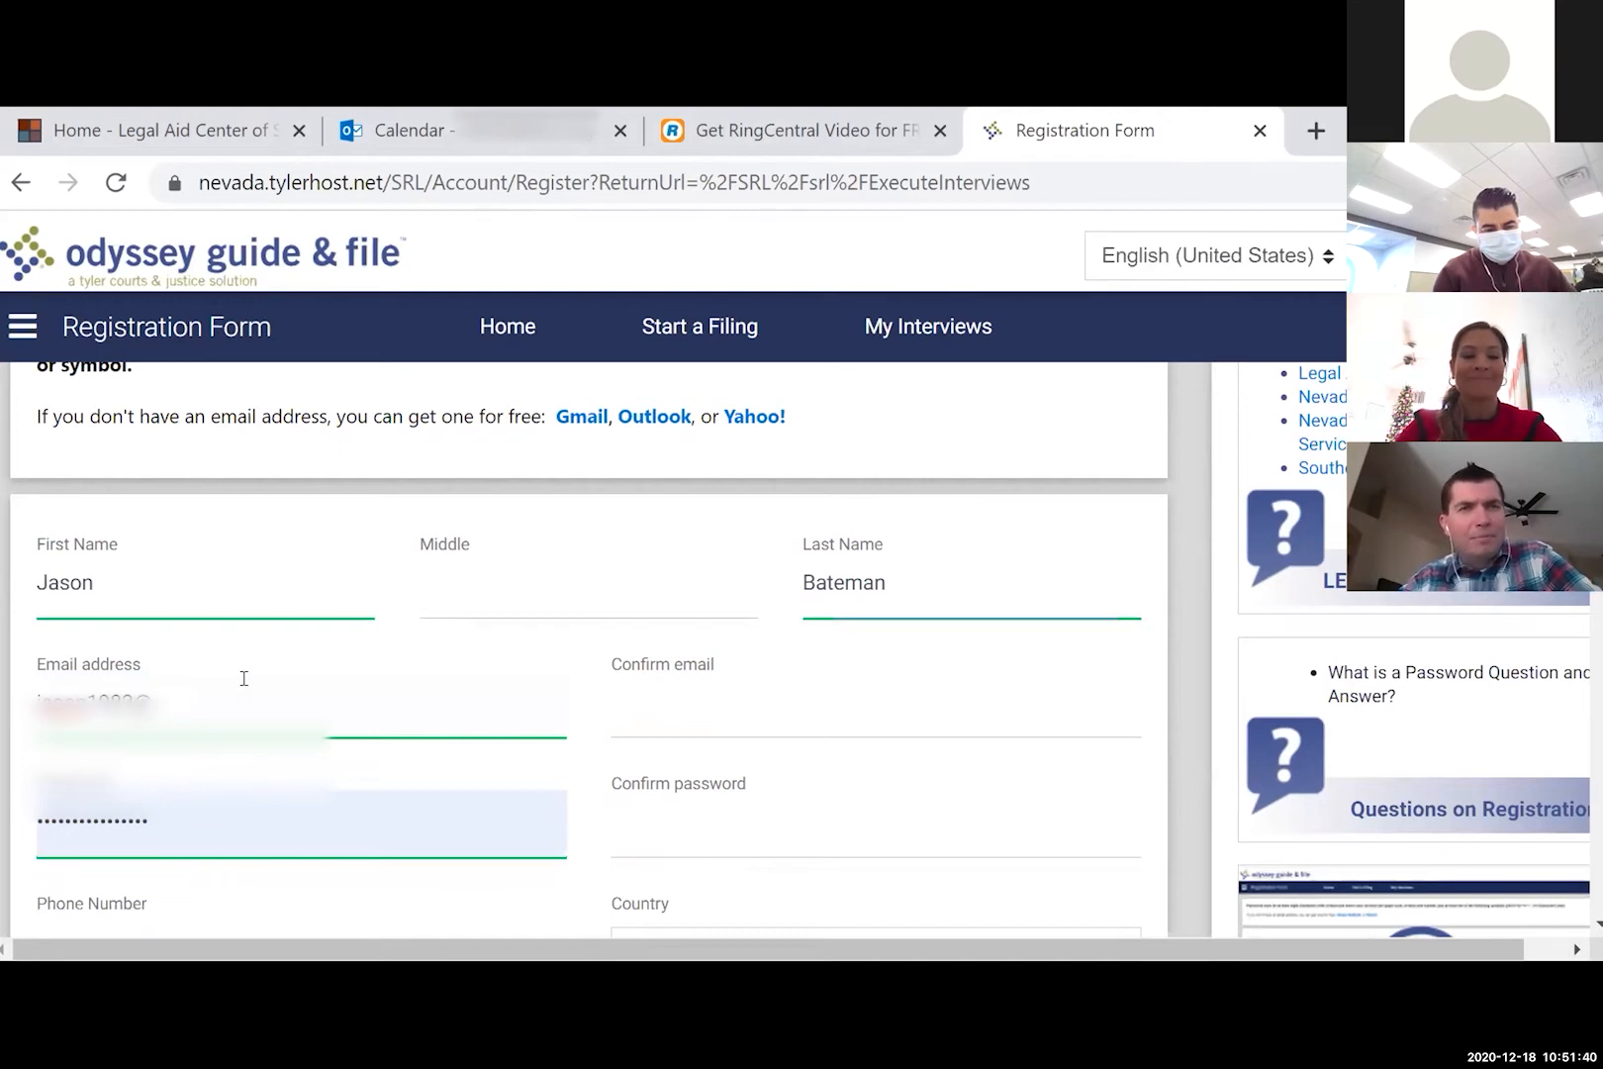
key("Tab")
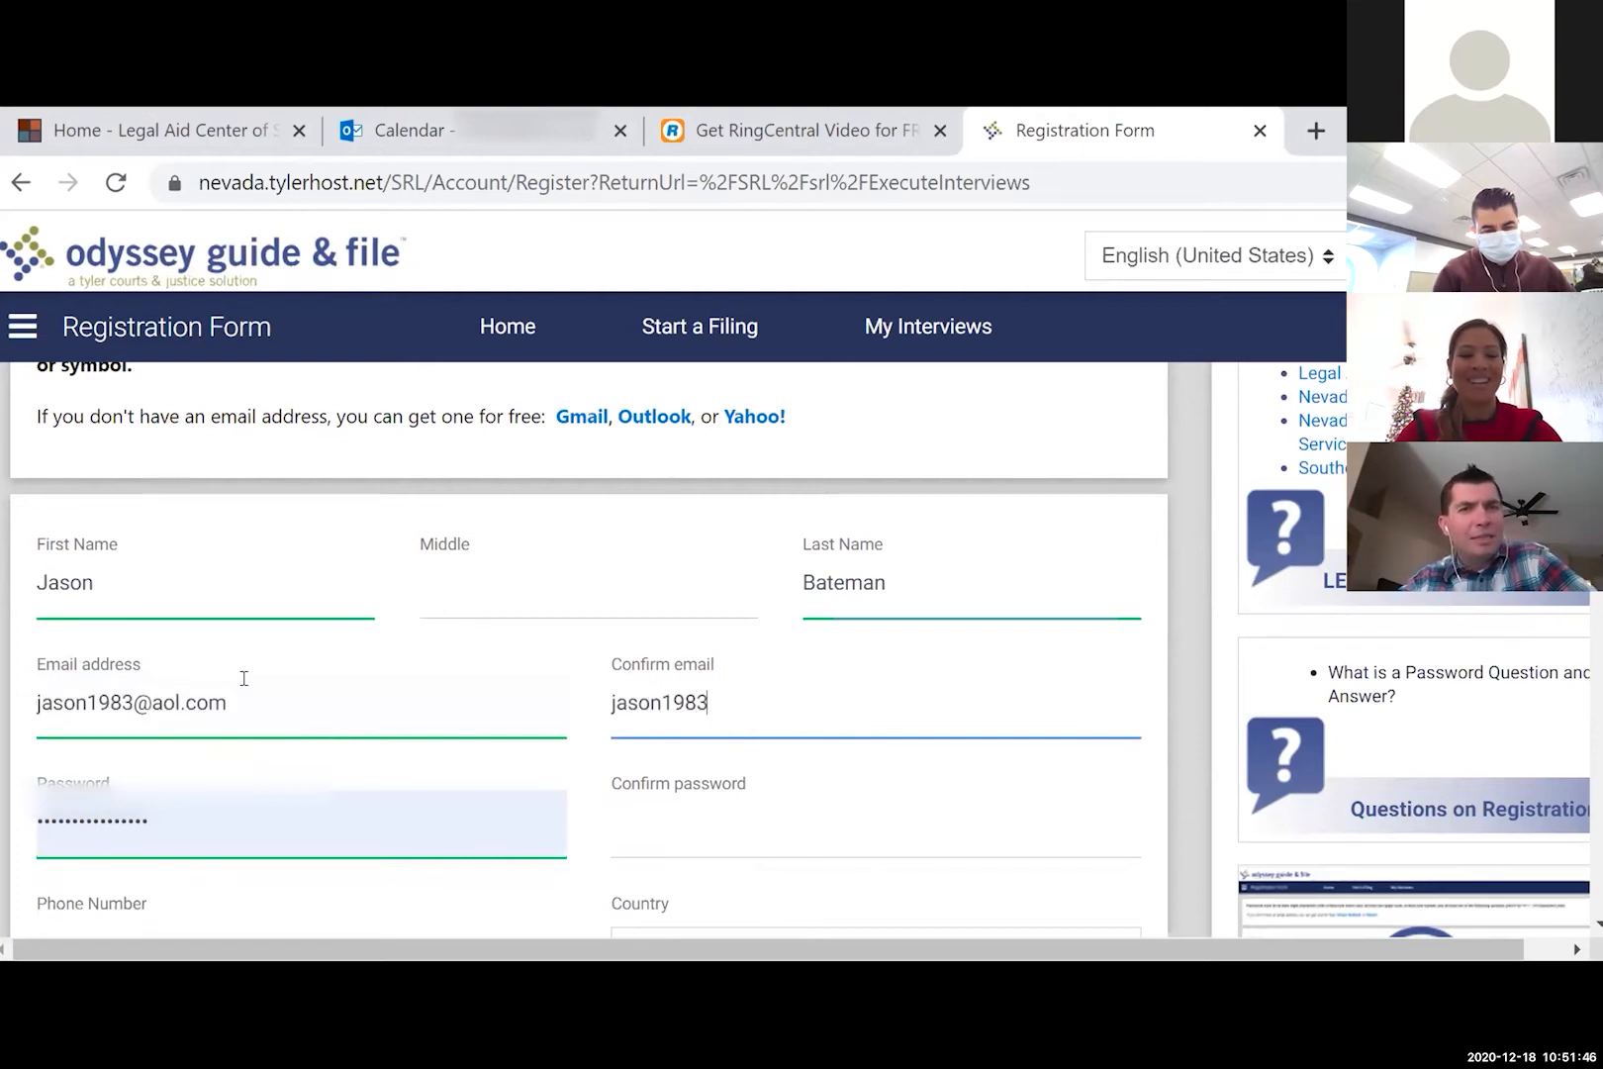
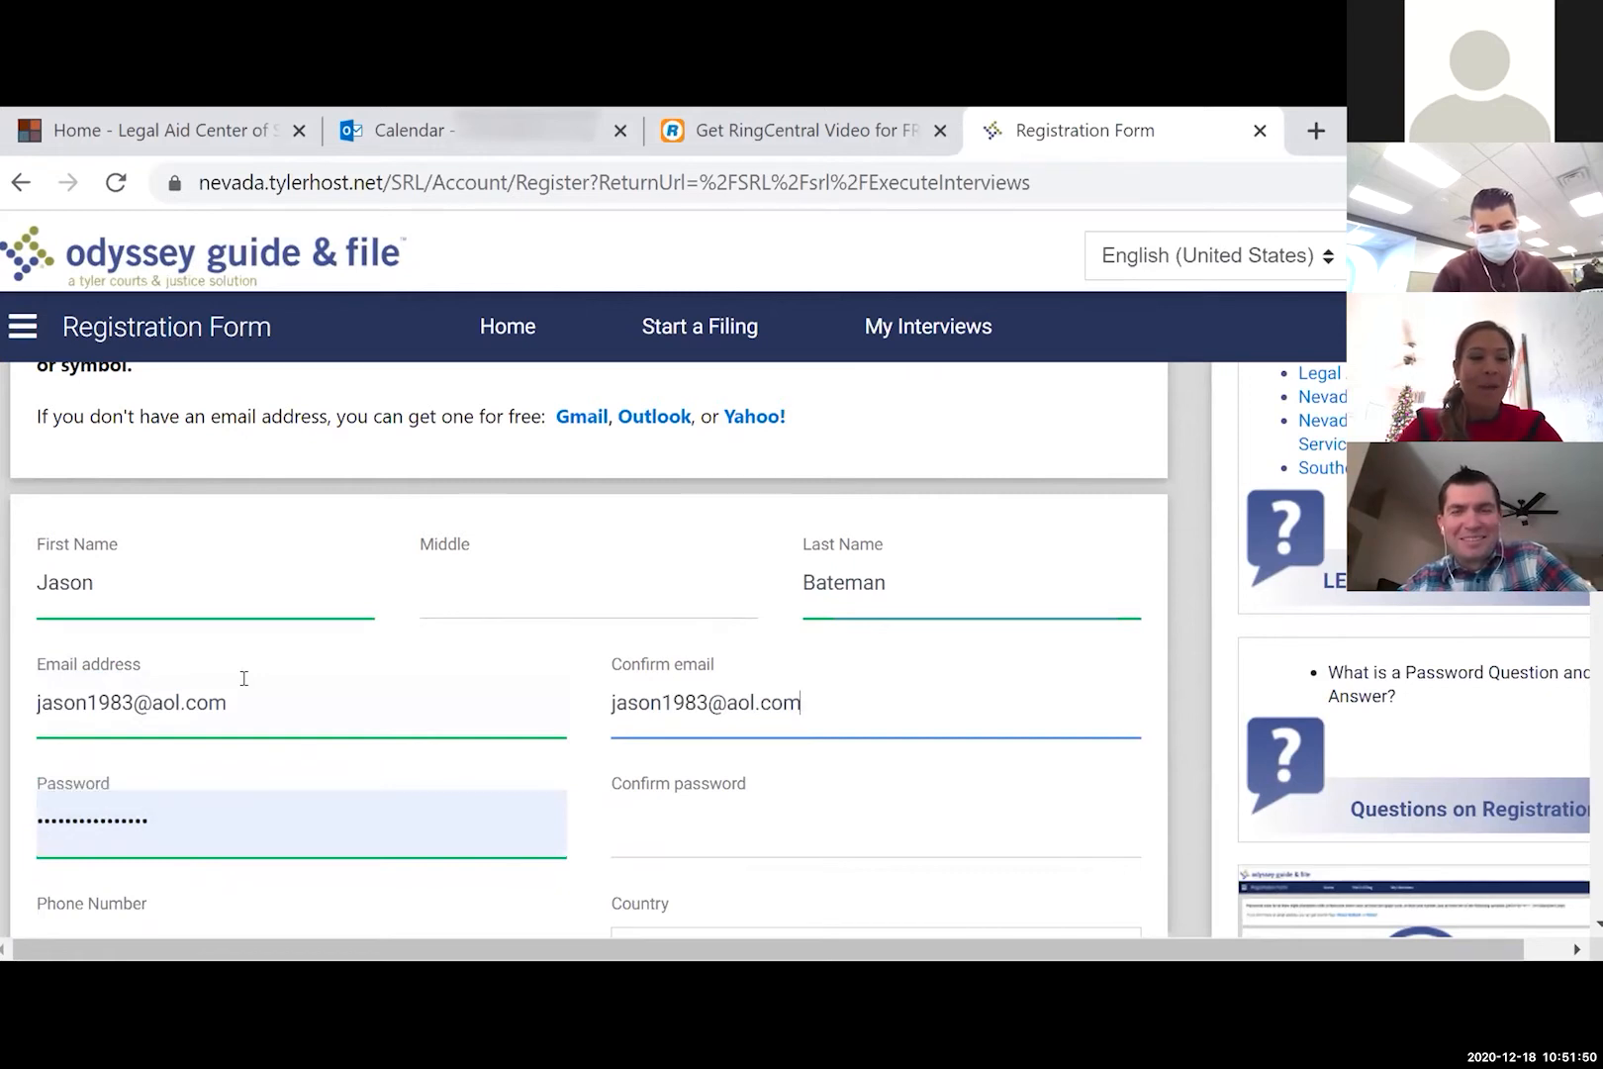
- Enter the account password in both password fields, ignoring the saved-credential suggestions
key("Tab")
key("BackSpace")
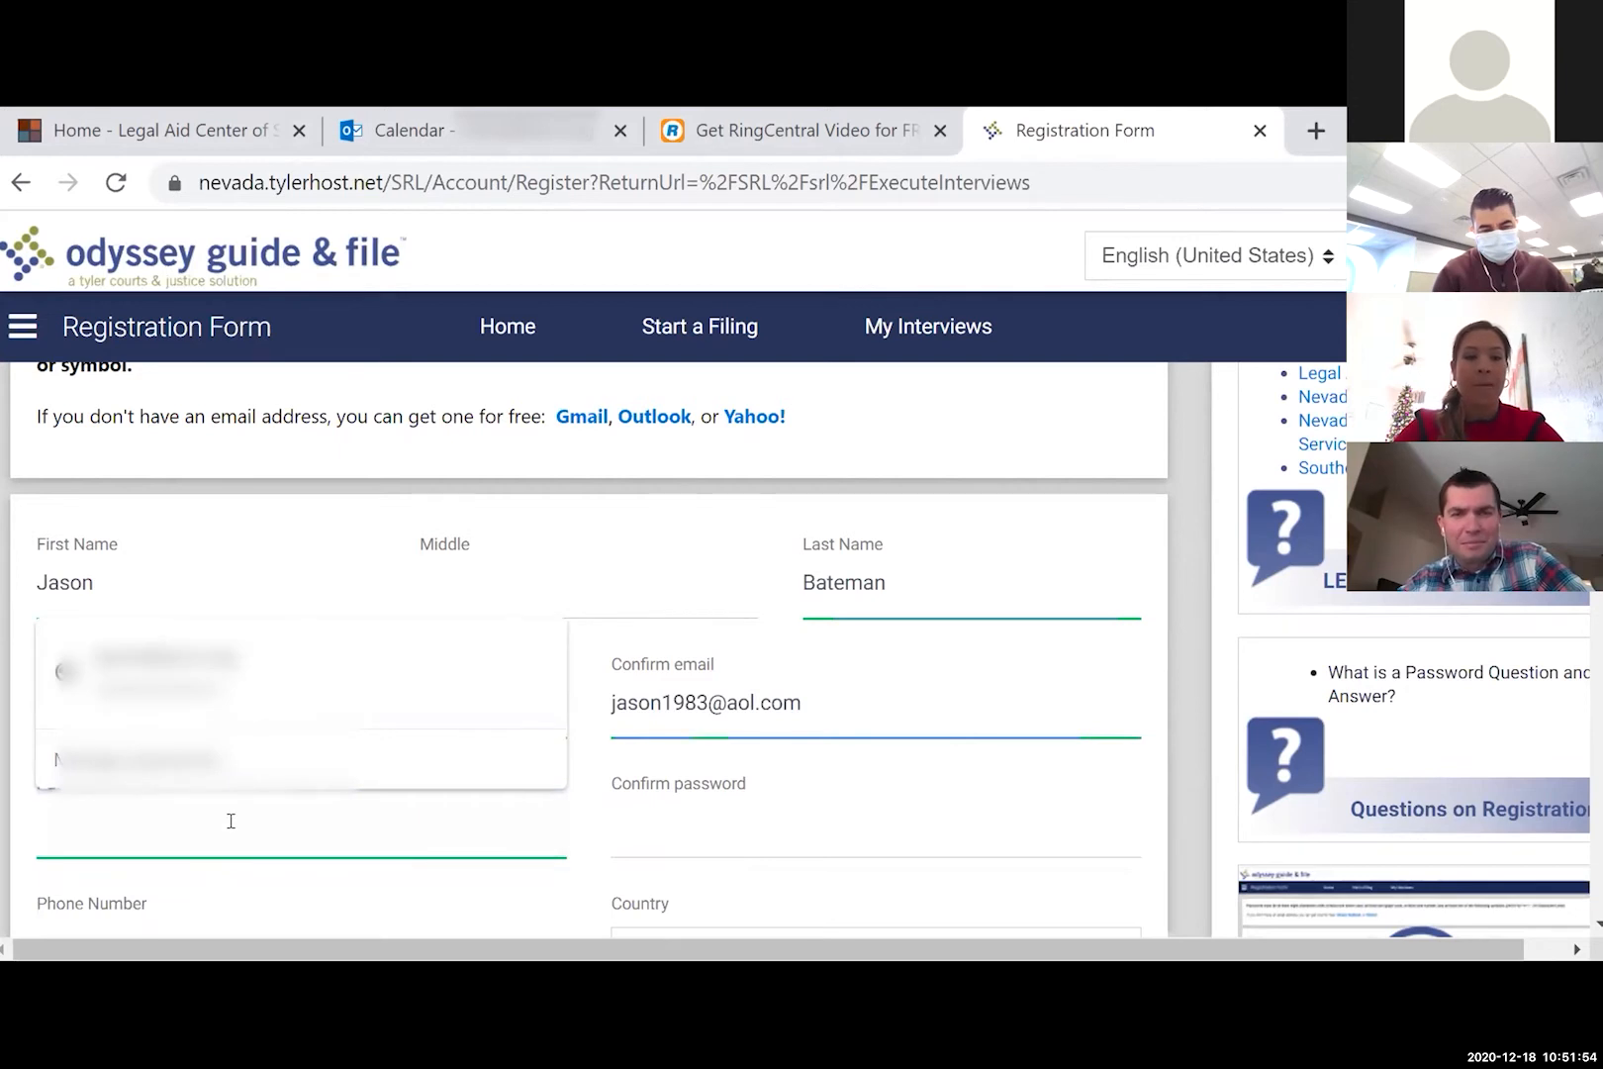
left_click(533, 561)
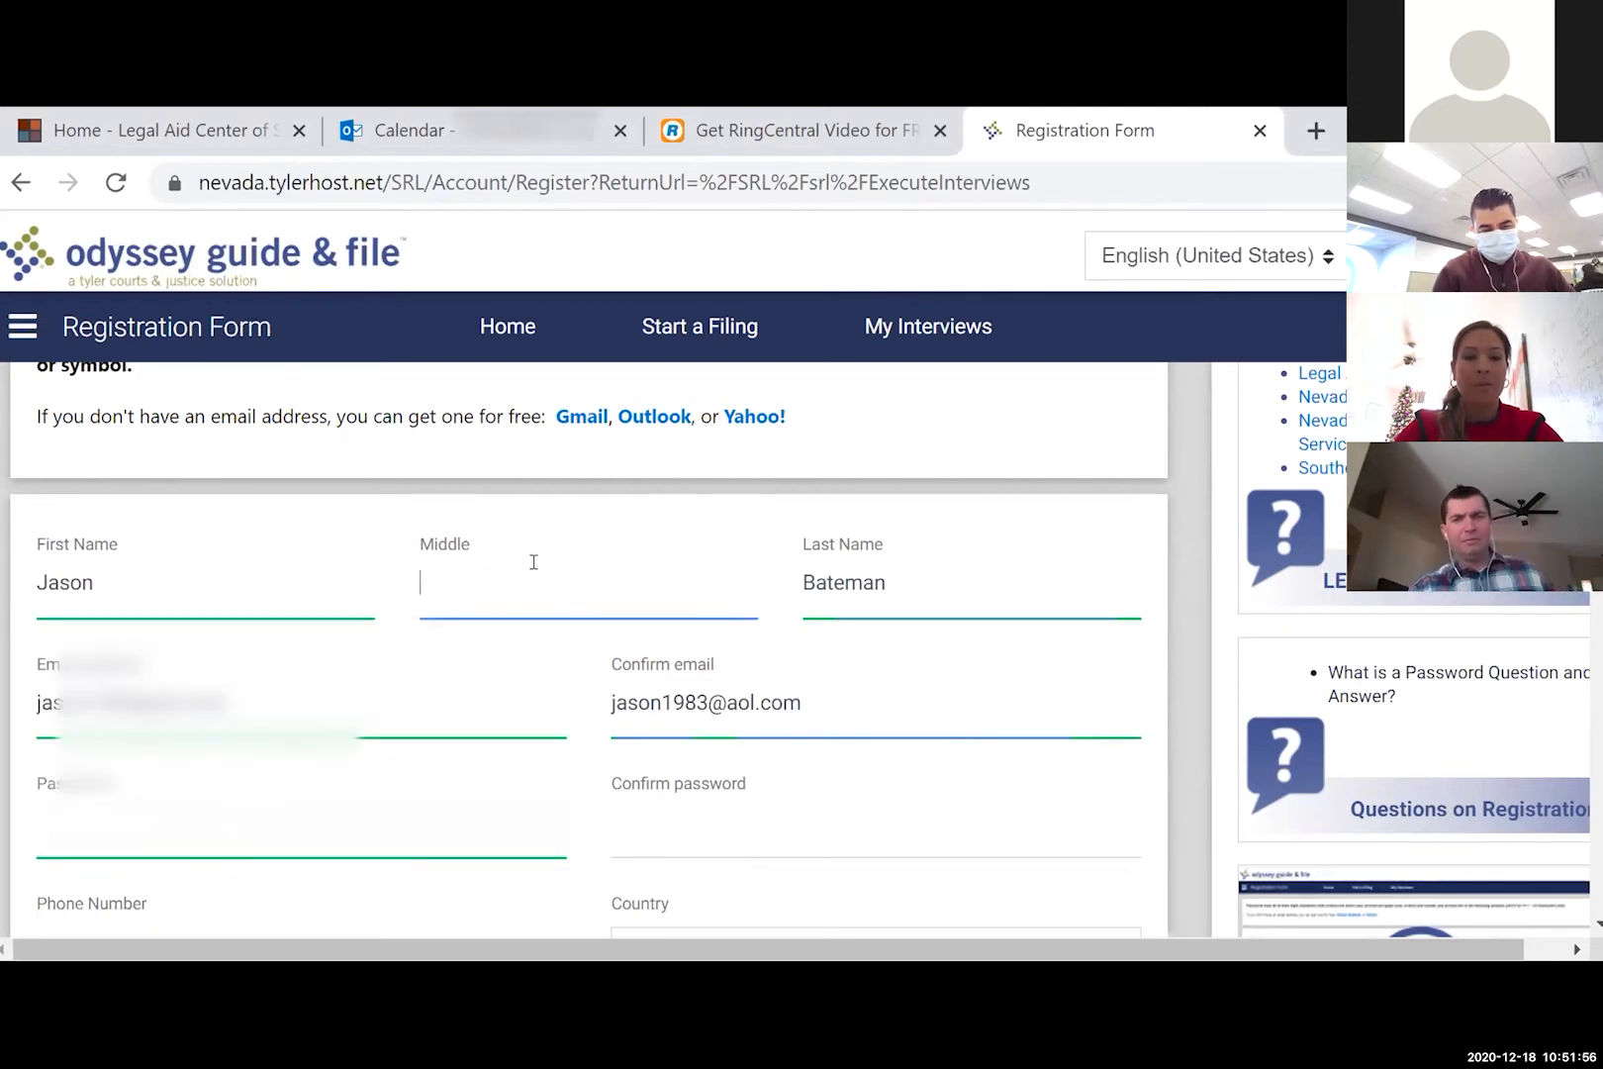
left_click(213, 823)
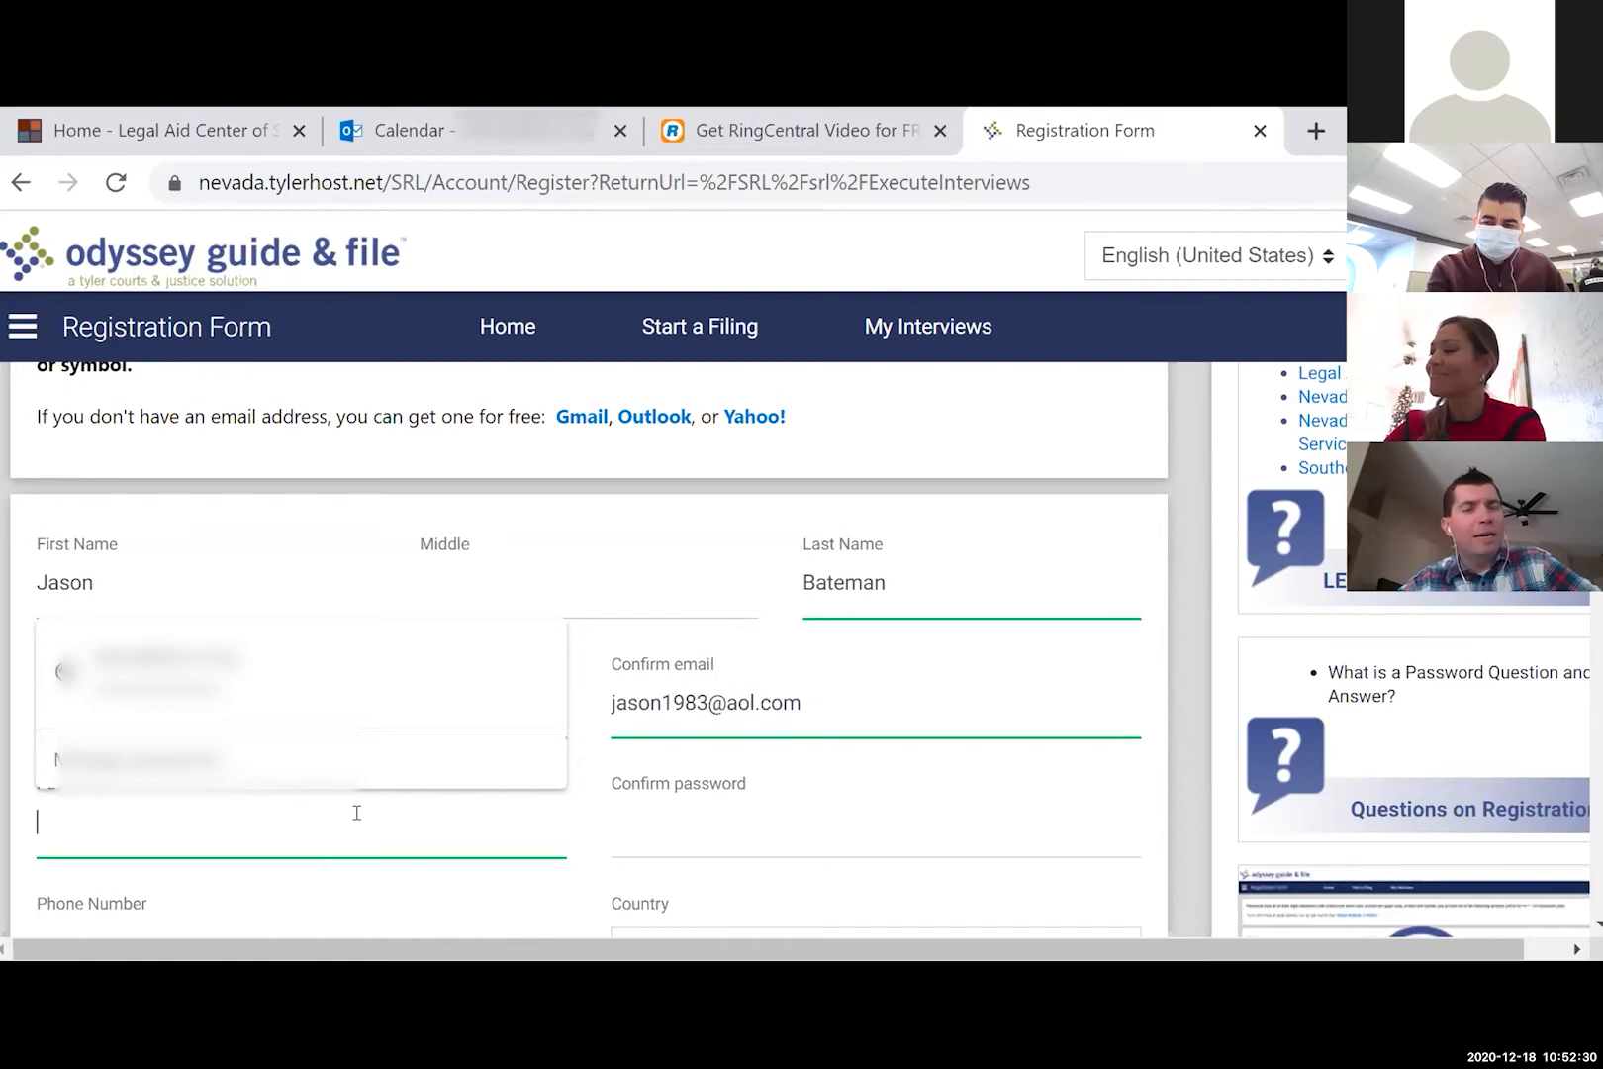
type("•••••••••")
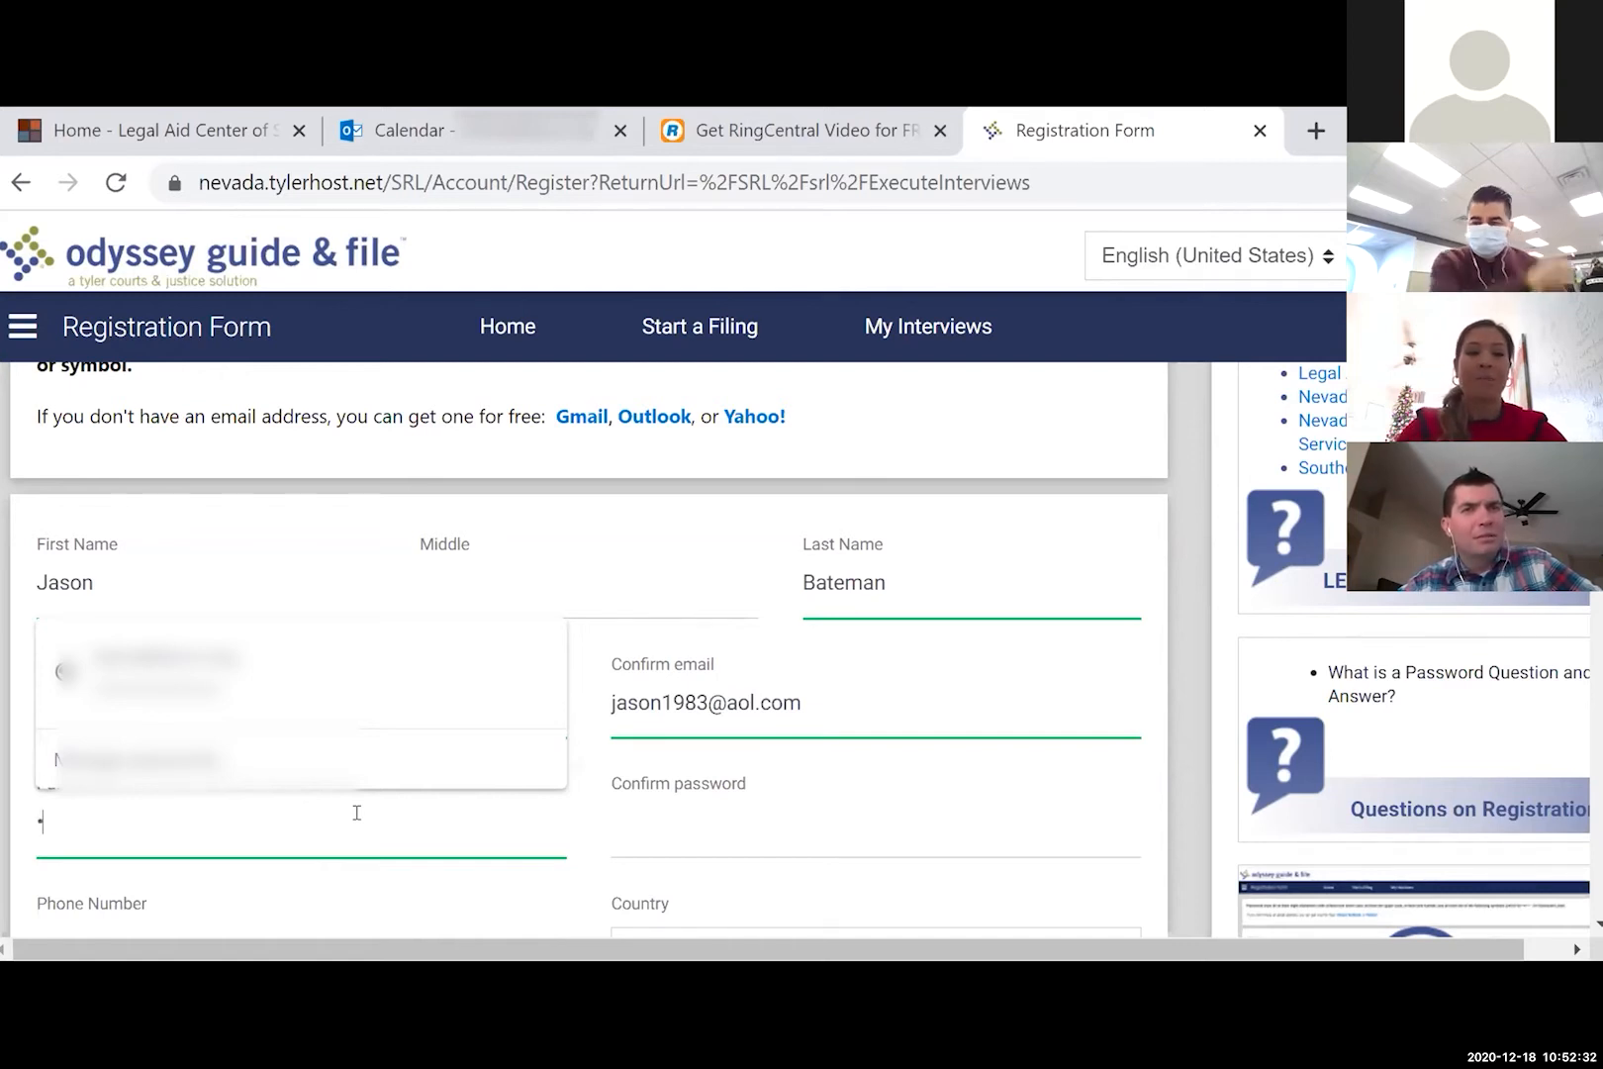
type("••••")
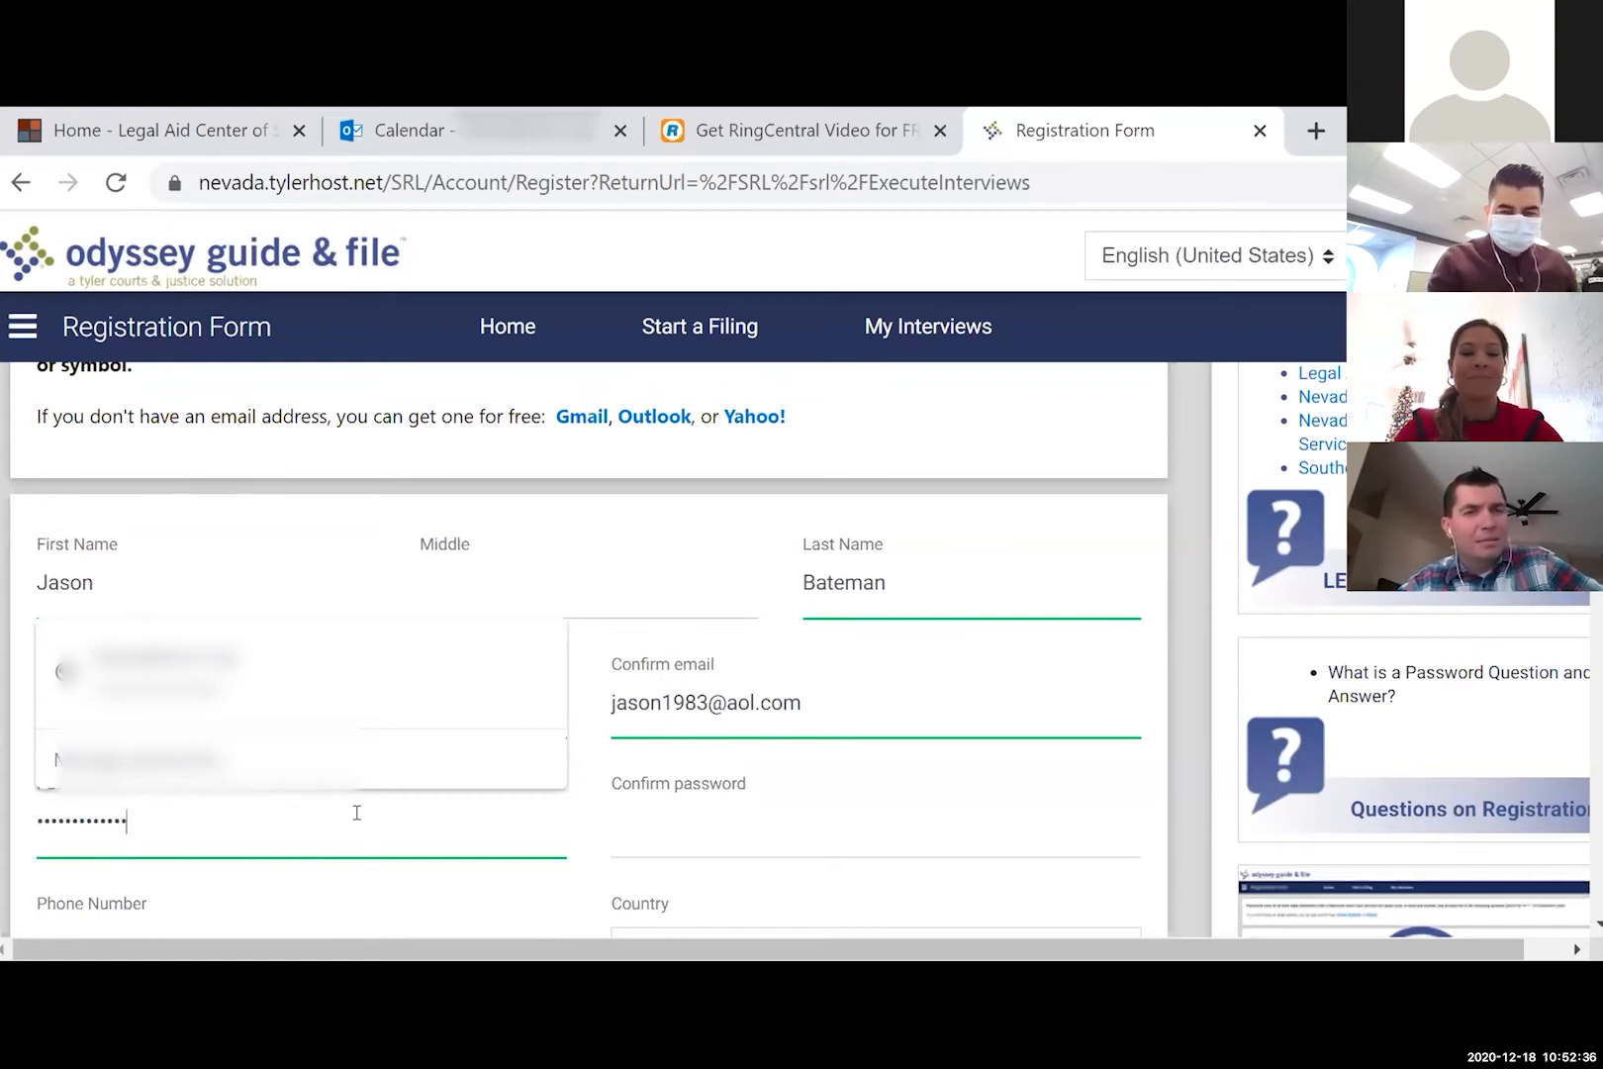
type("•")
key("Tab")
type("••••")
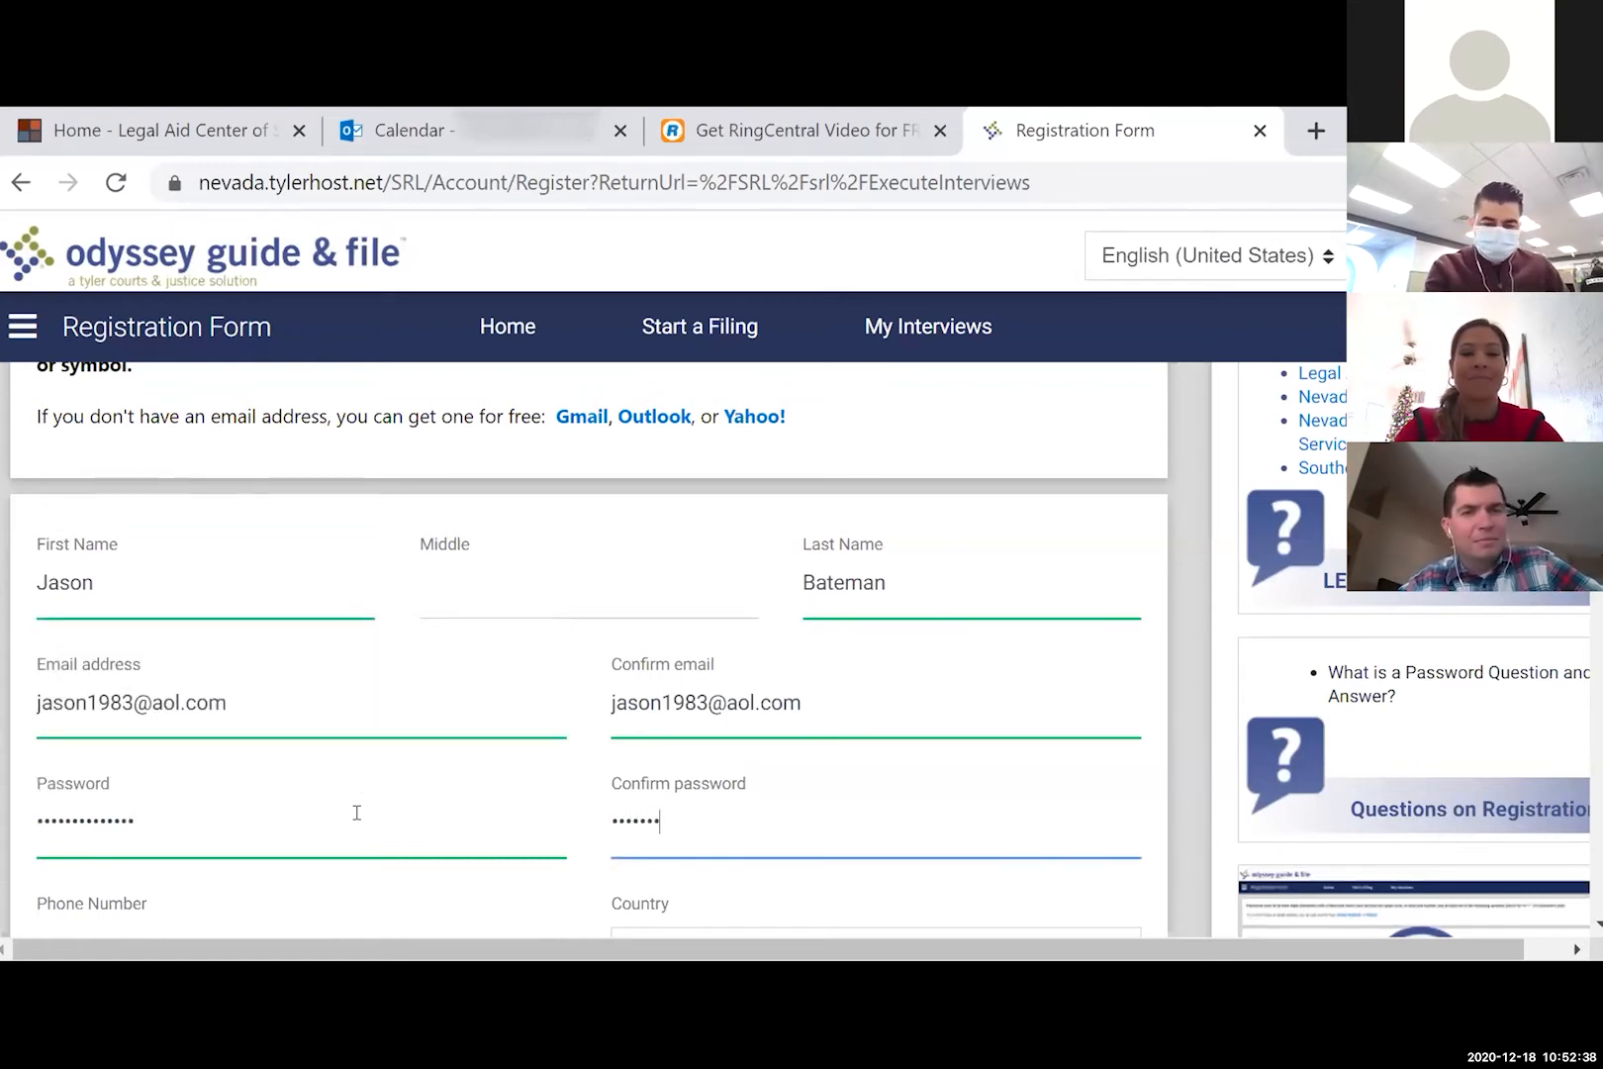
type("••••••••")
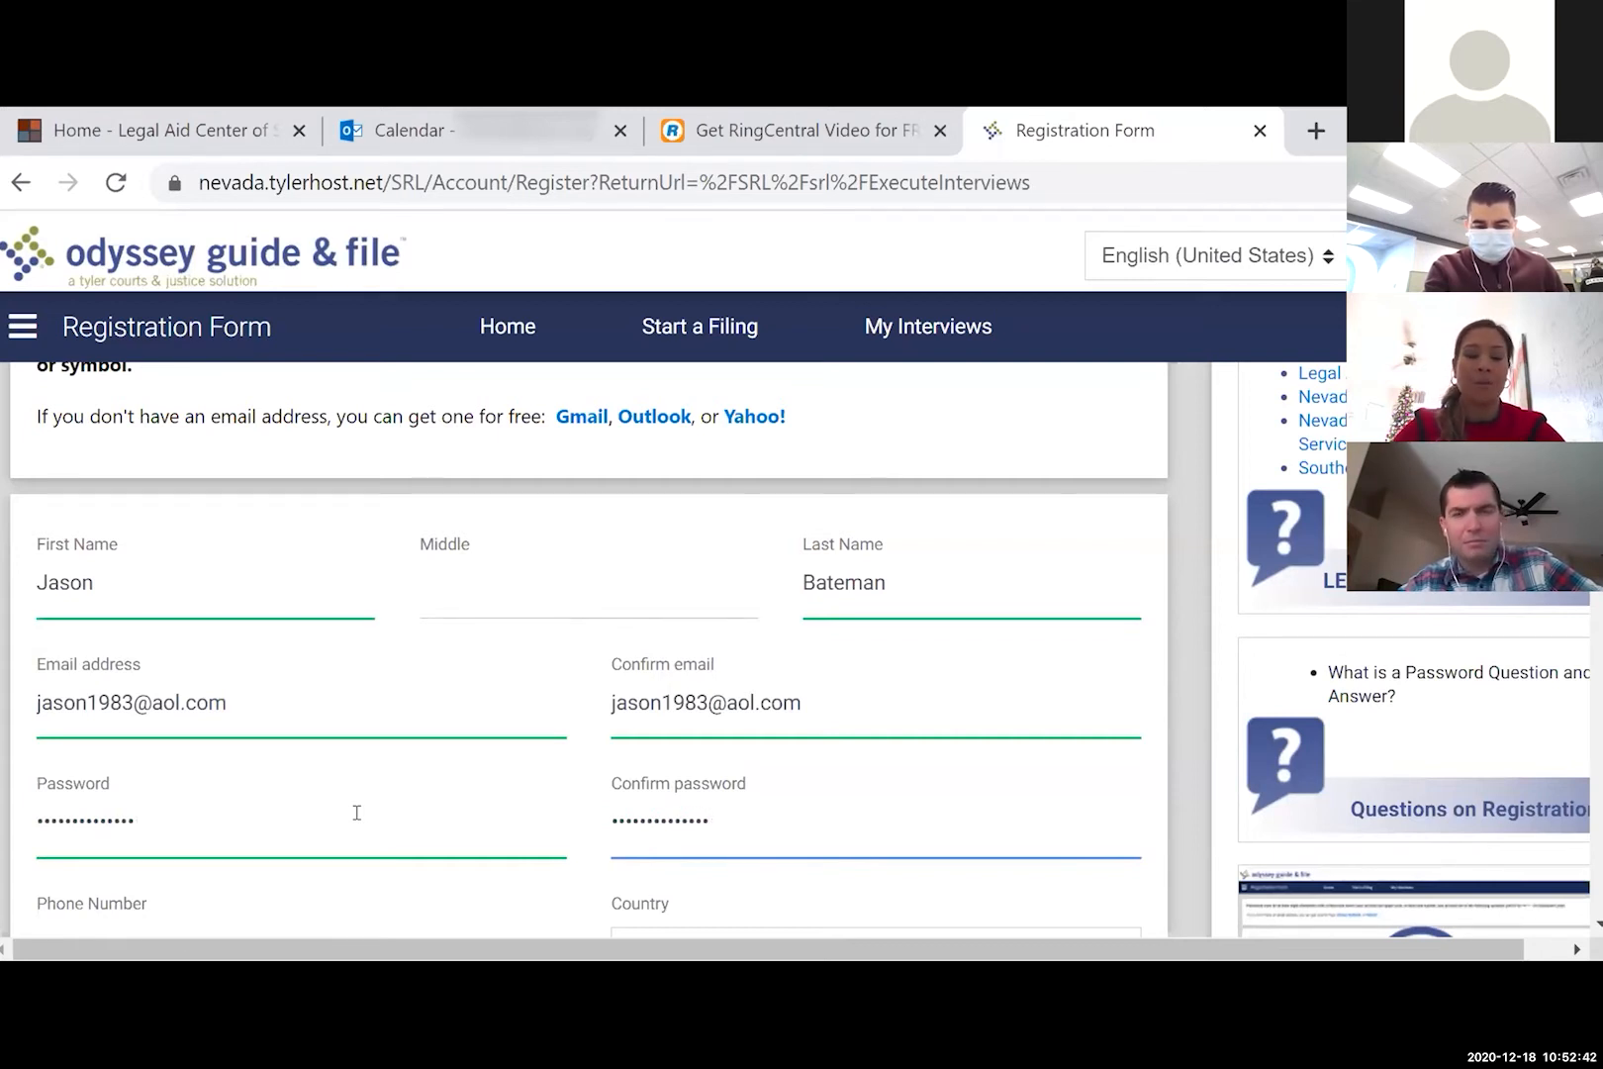
scroll(356, 811, "down", 2)
- Enter the phone number, street address and Las Vegas as the city
left_click(337, 764)
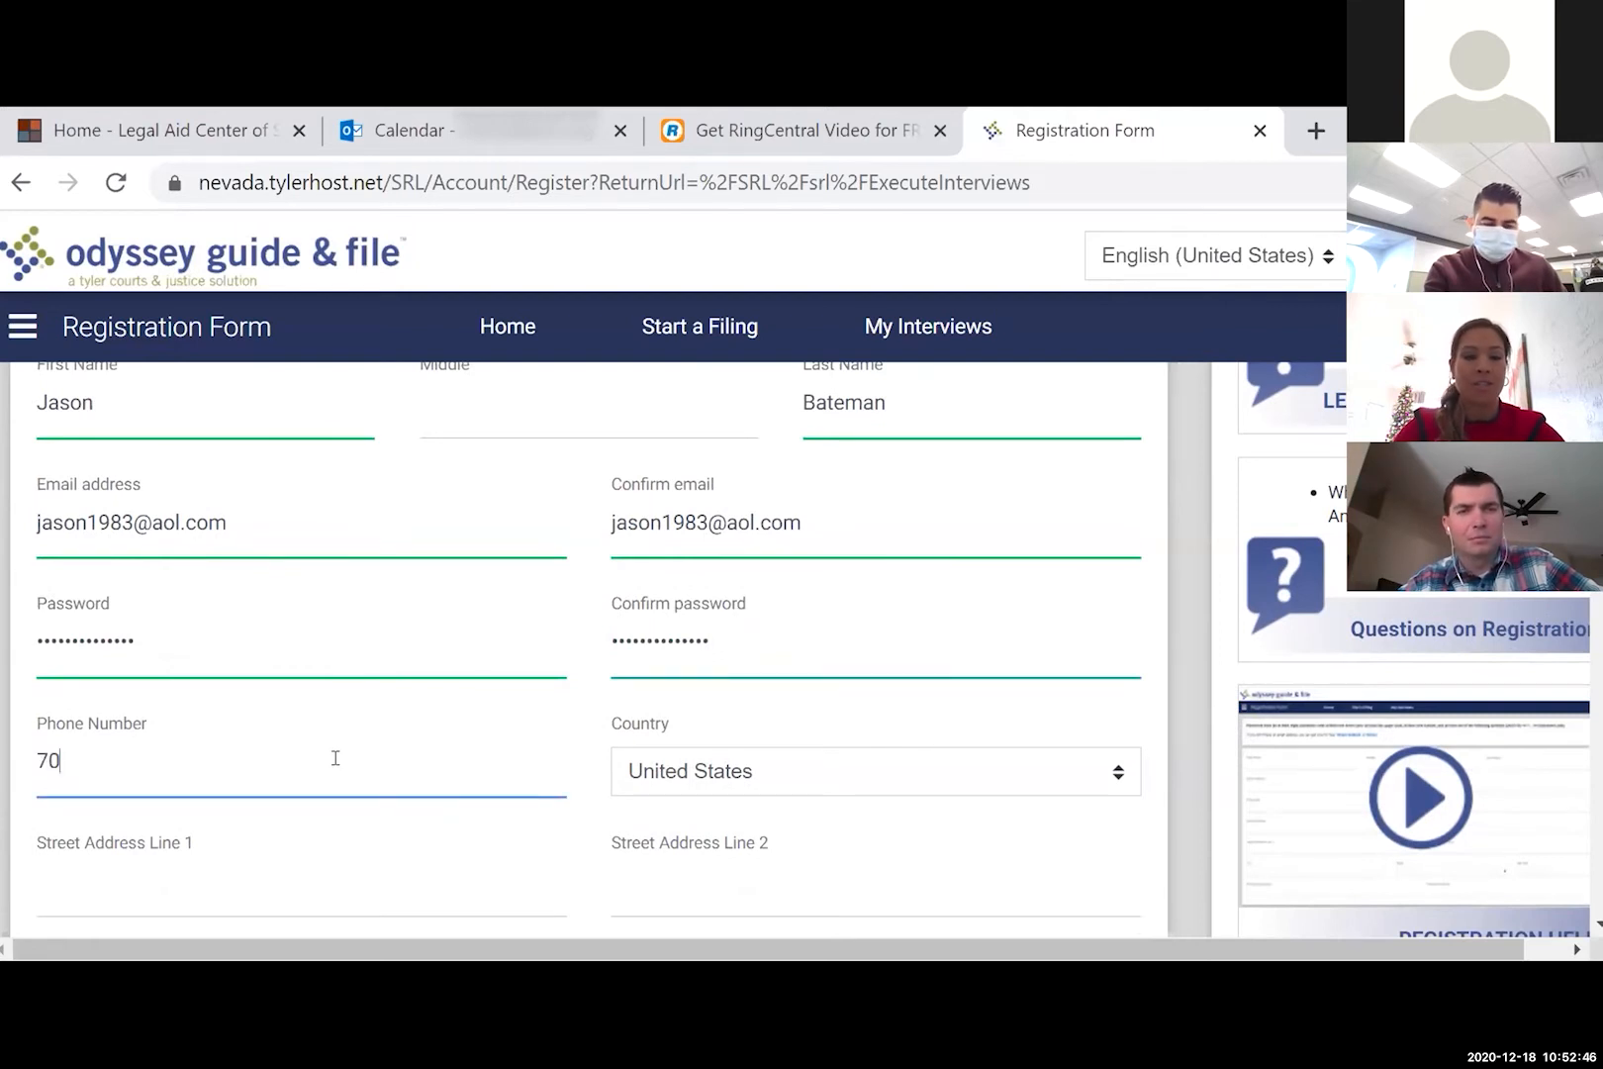
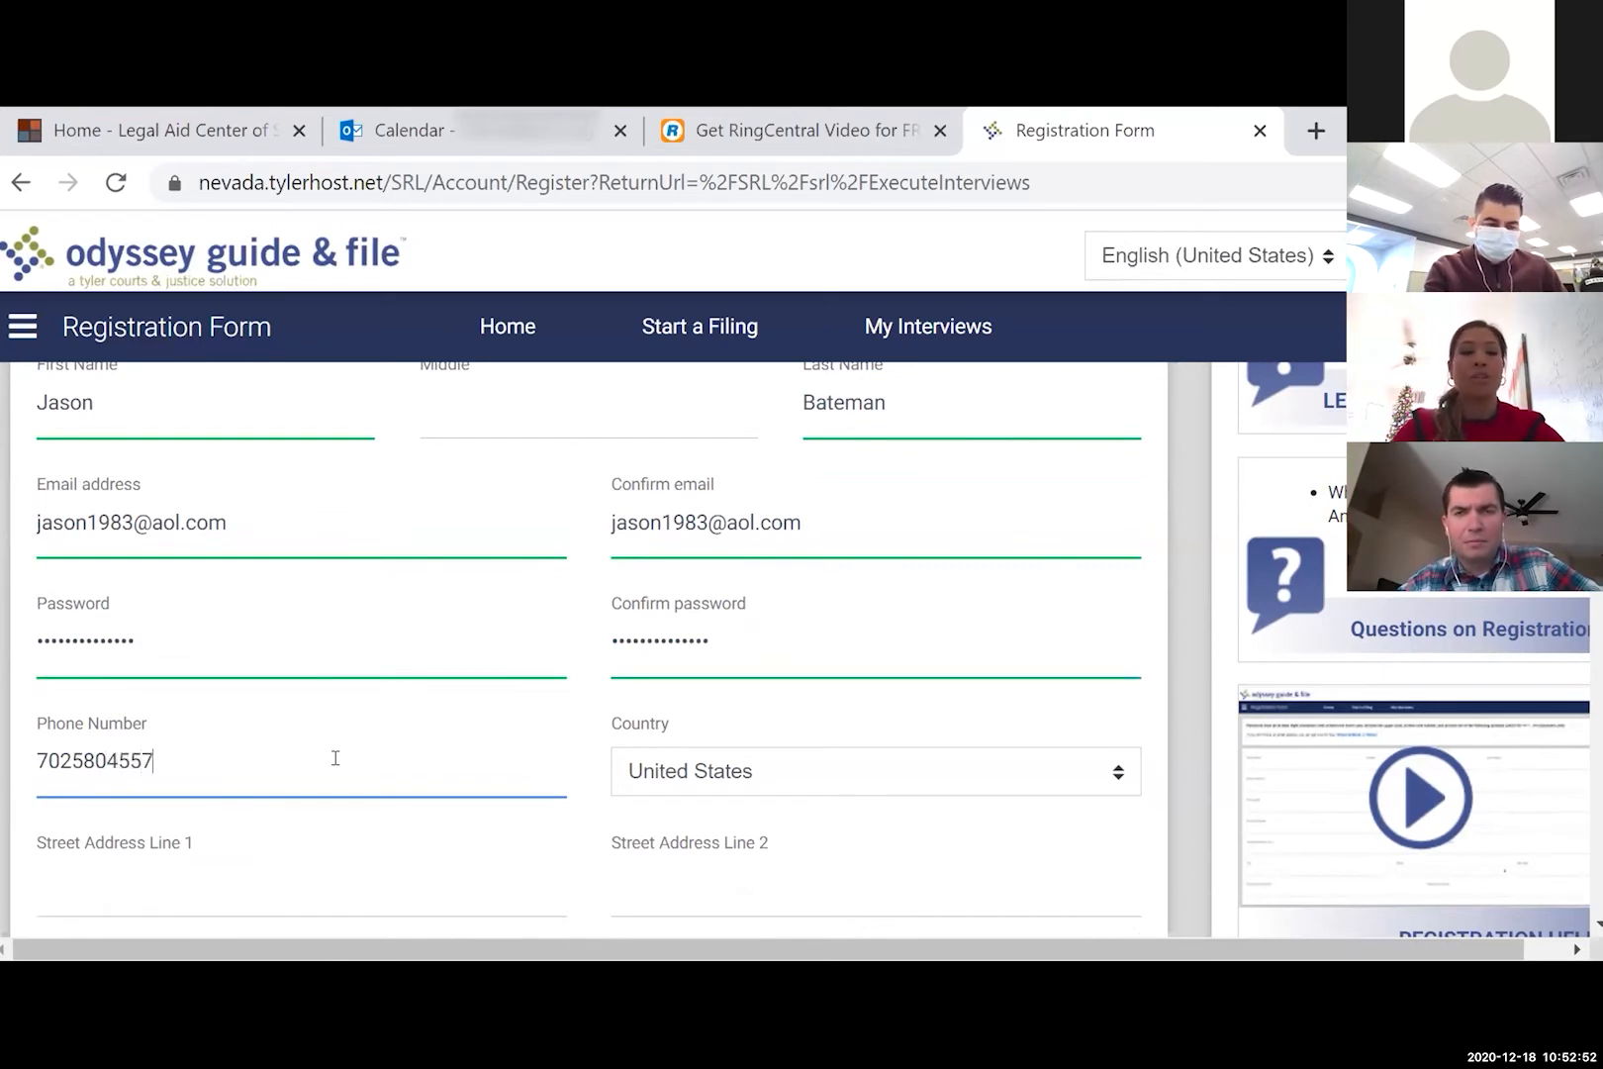
left_click(329, 865)
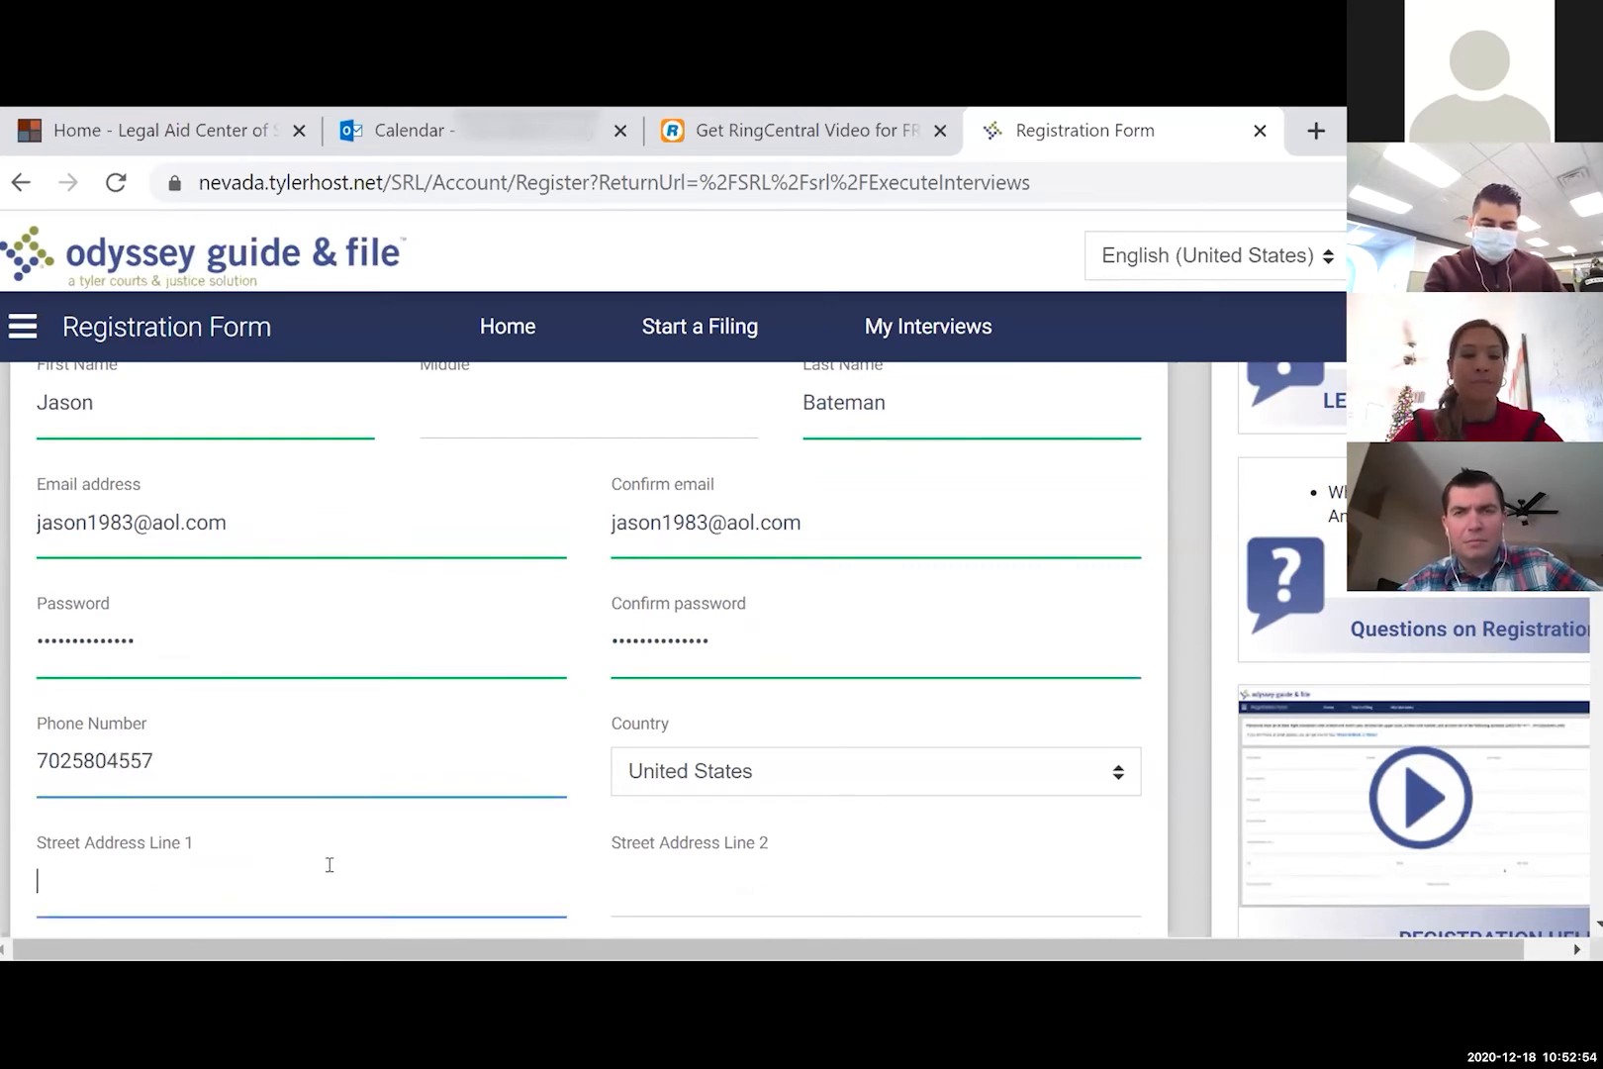
scroll(331, 868, "down", 2)
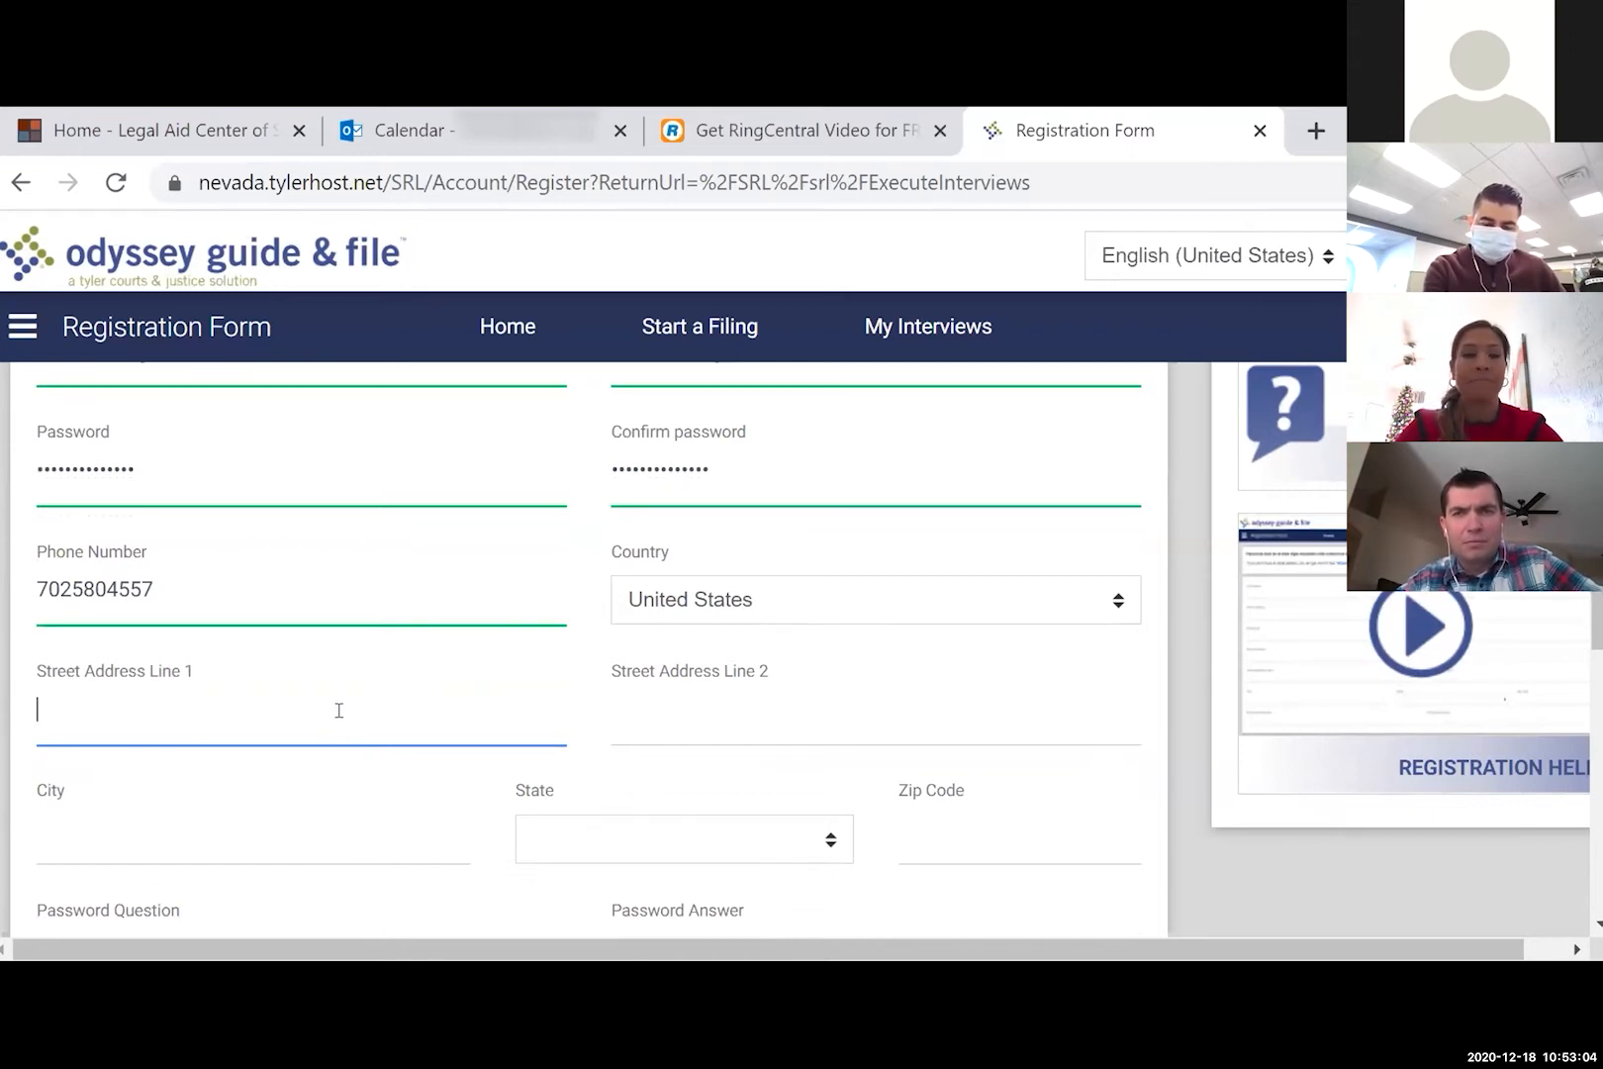
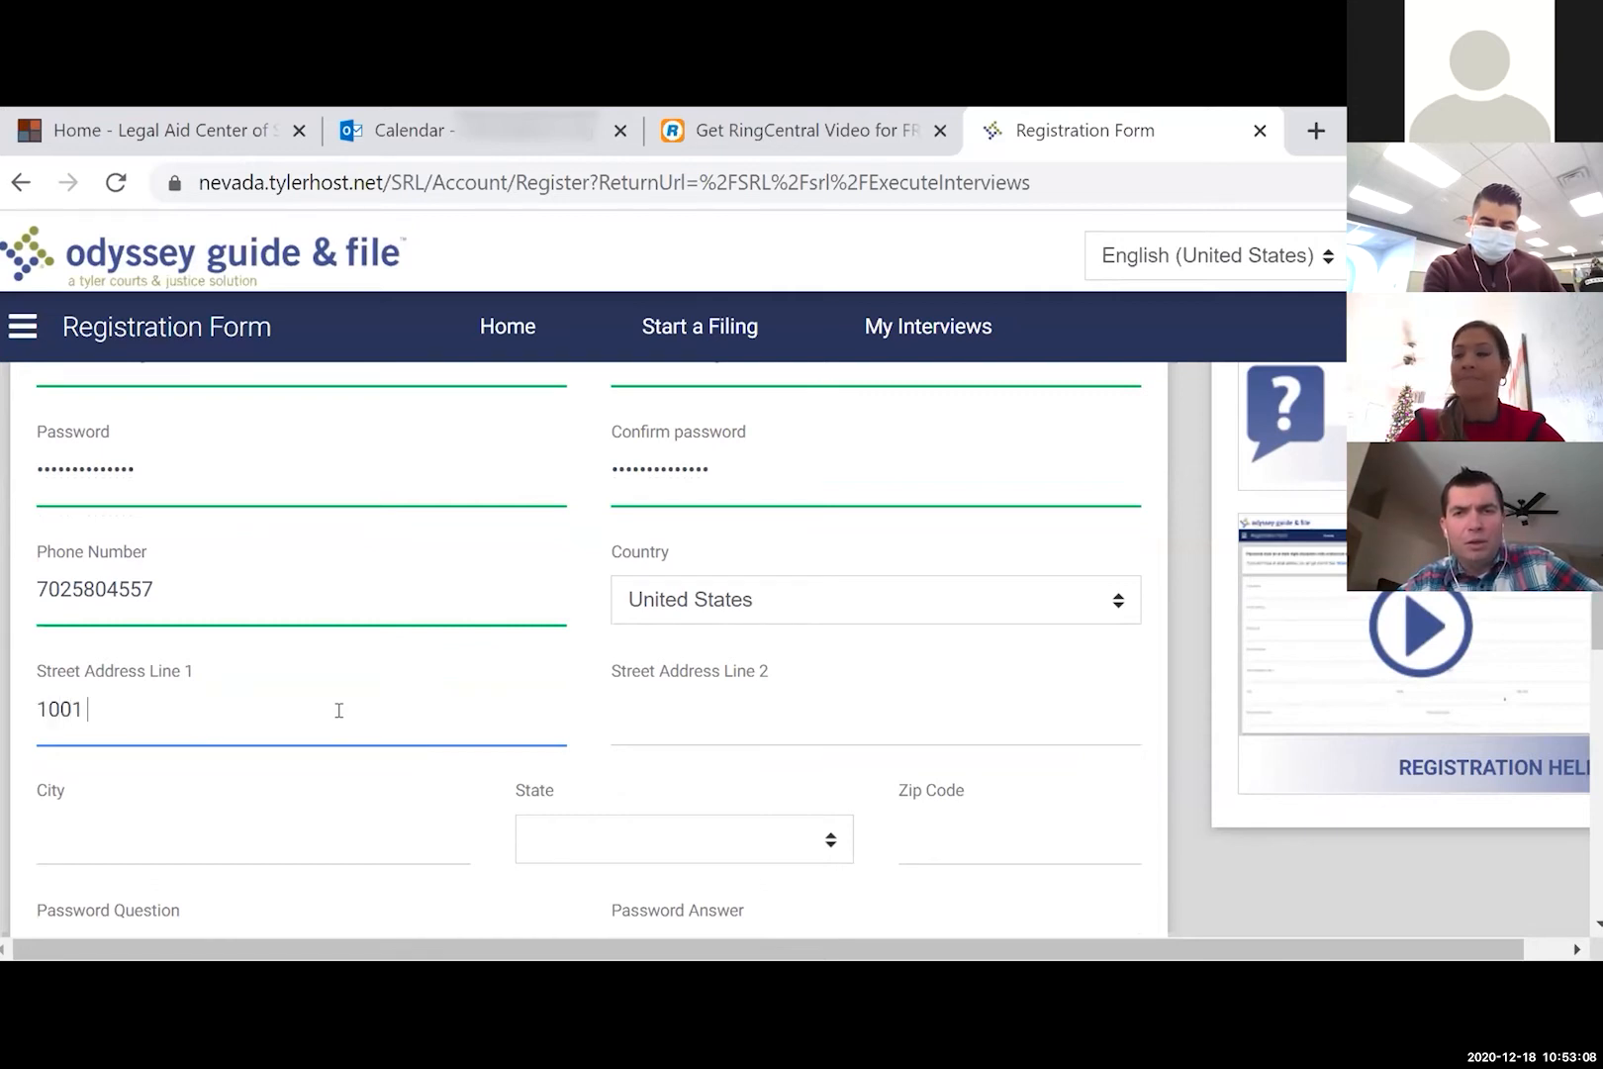
key("Tab")
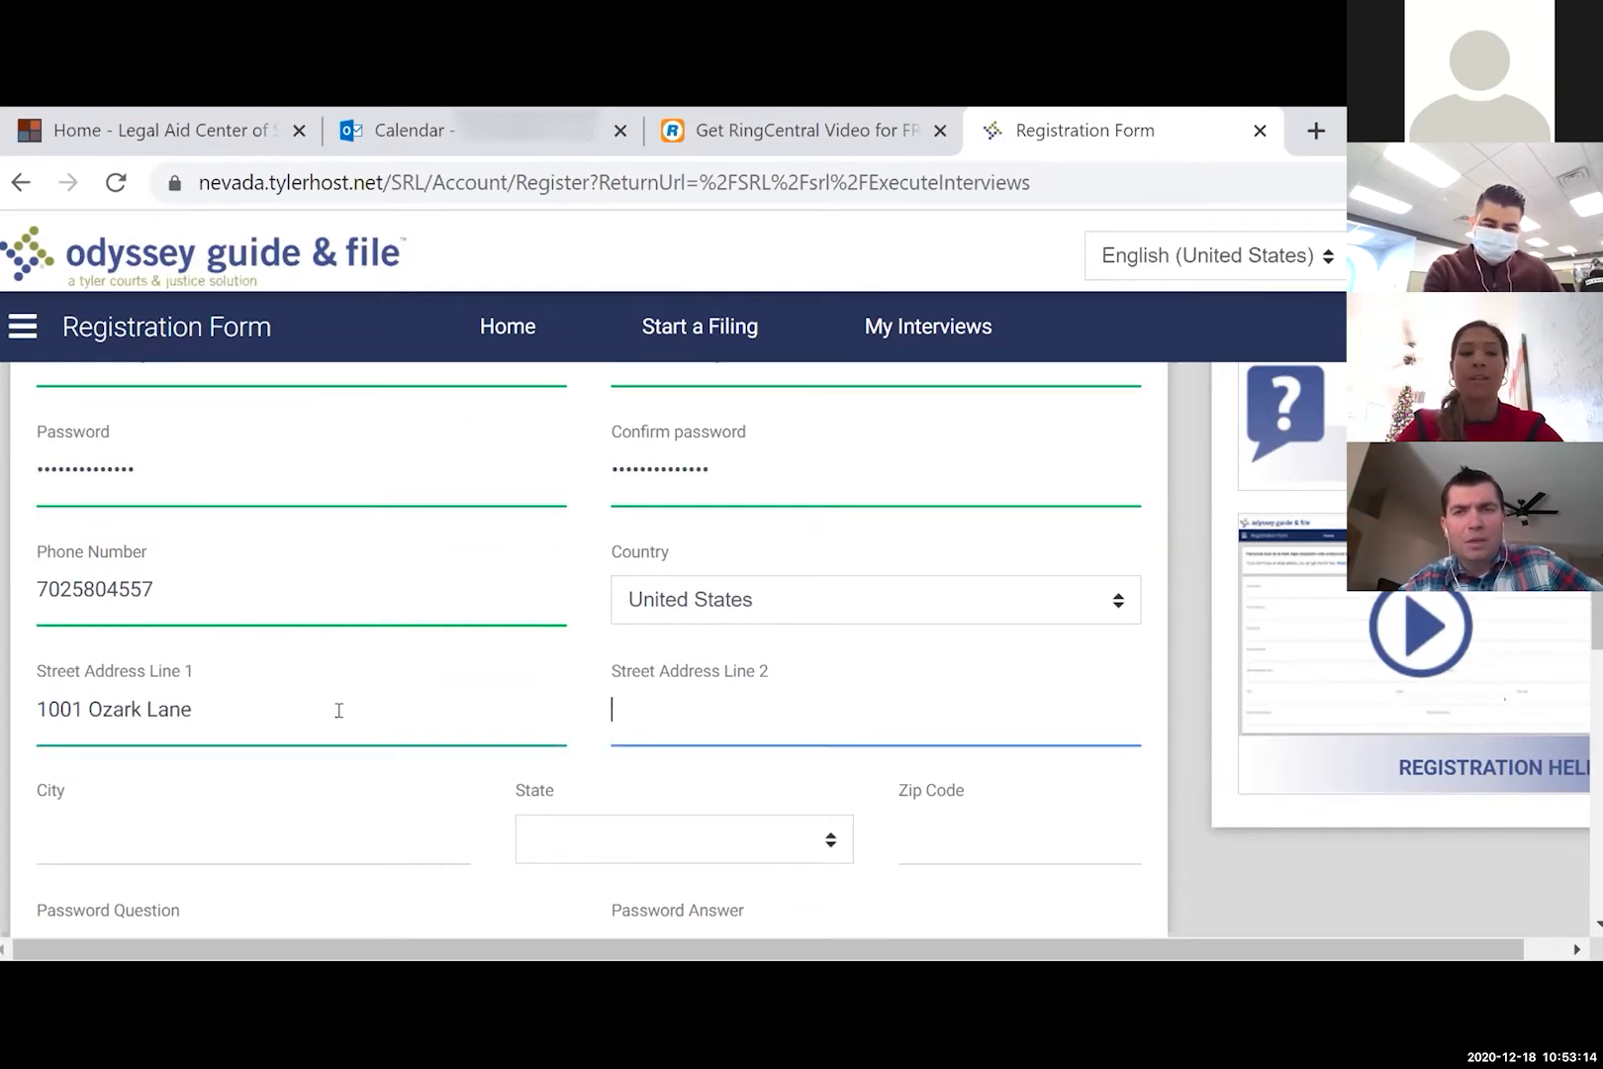
key("Tab")
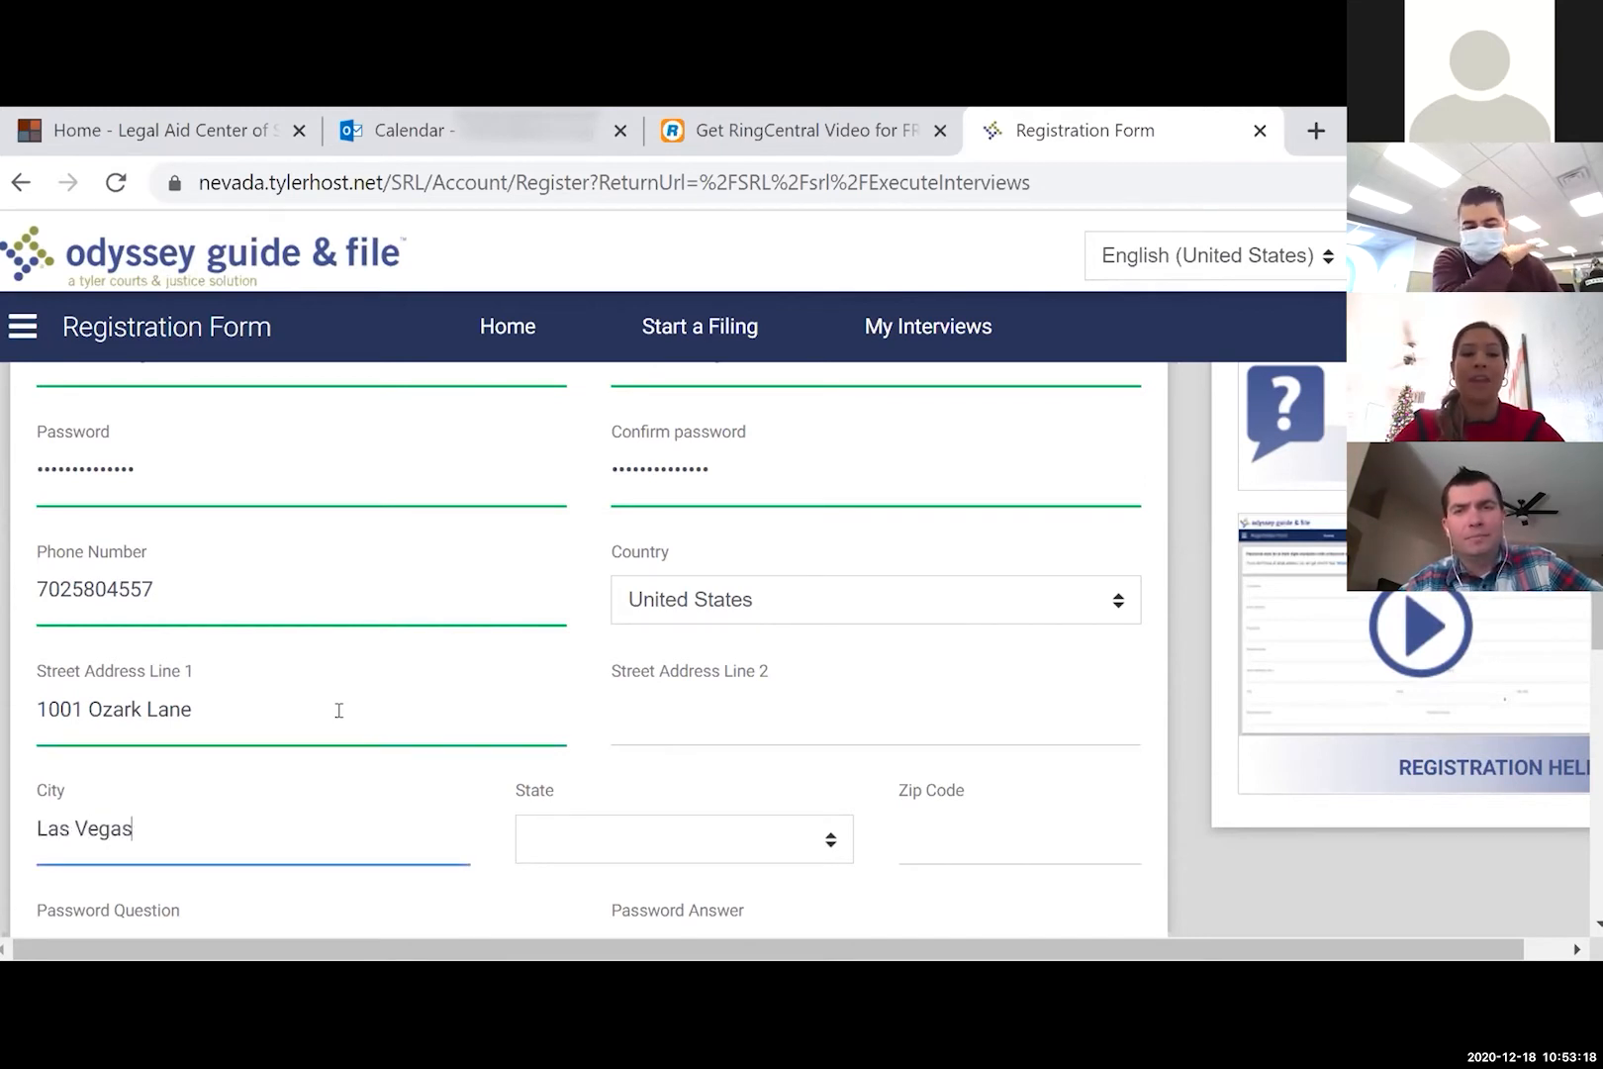
- Select Nevada as the state and enter the zip code
left_click(829, 836)
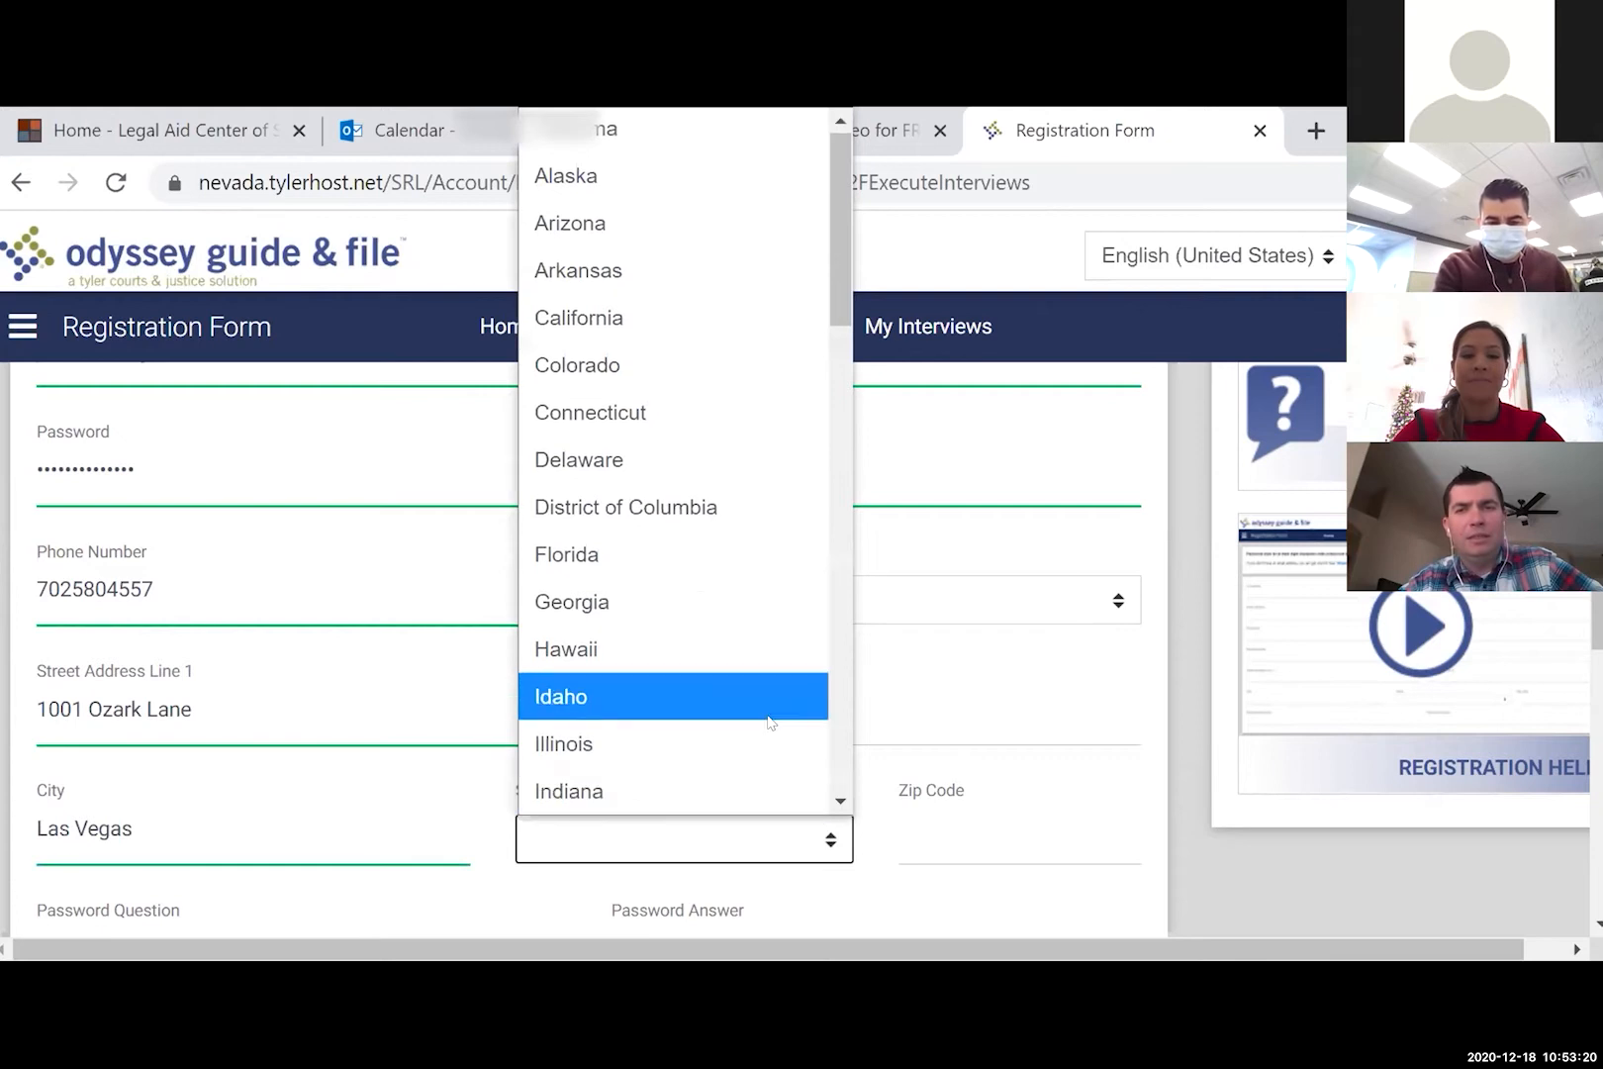
scroll(769, 723, "down", 5)
scroll(769, 722, "down", 3)
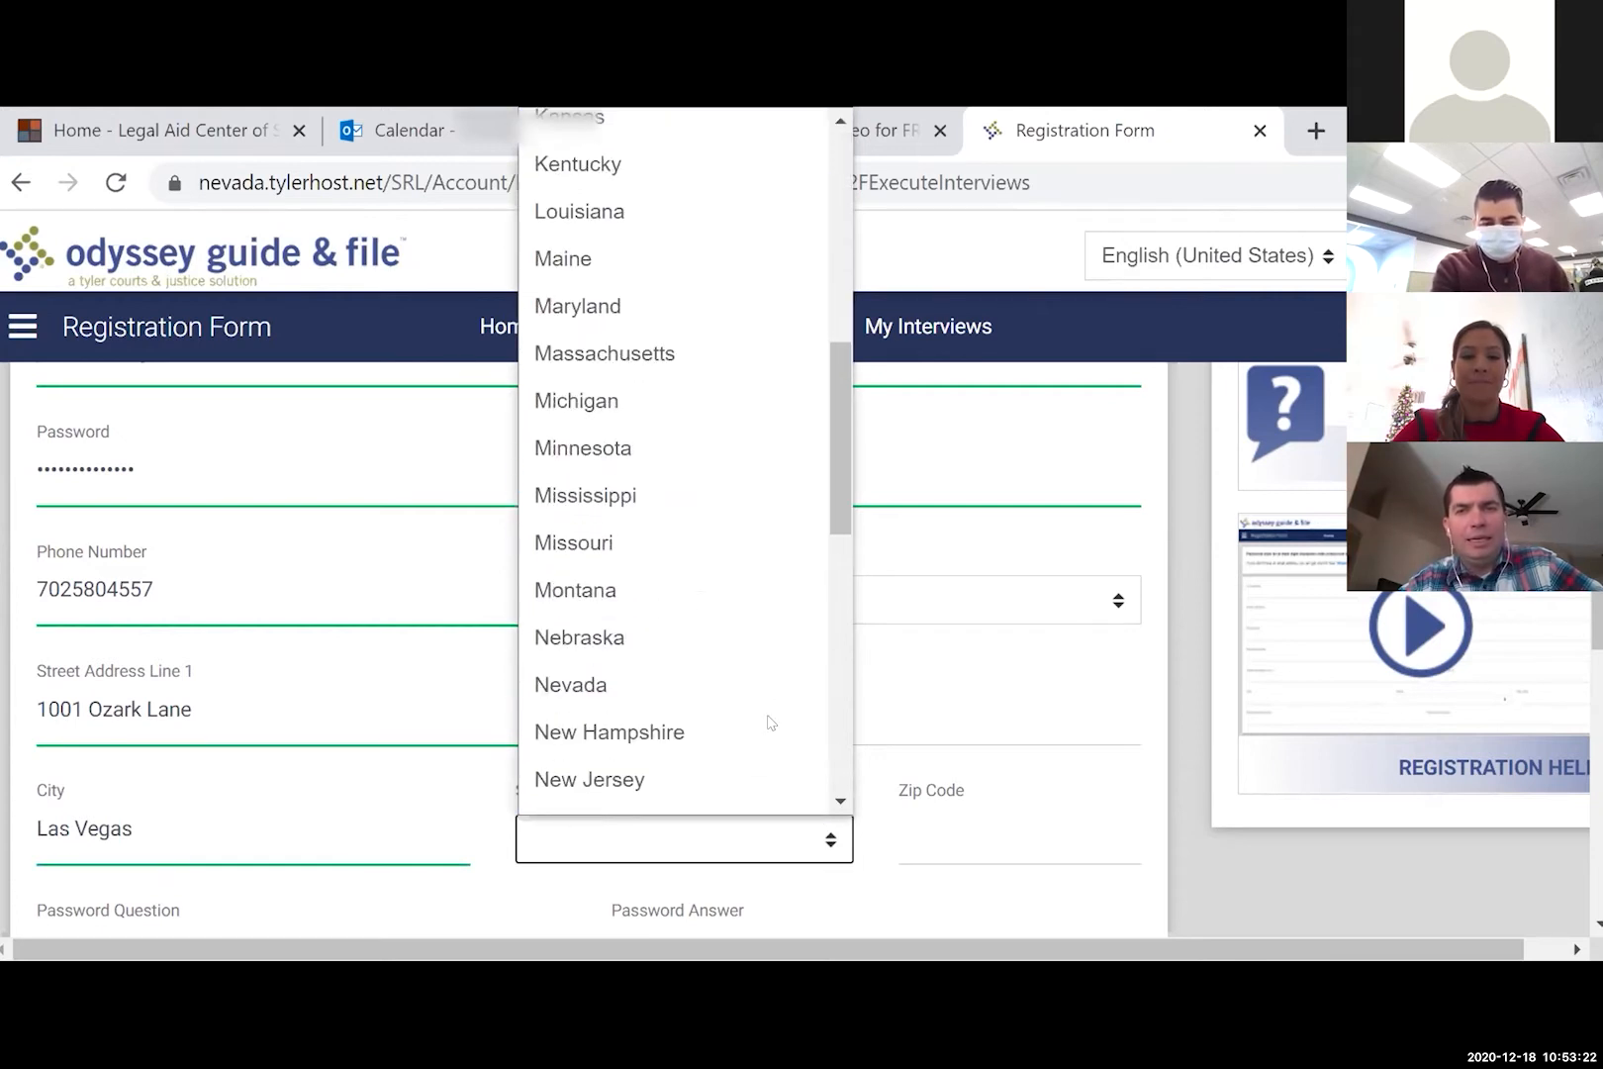
left_click(742, 691)
left_click(742, 690)
left_click(965, 836)
type("89167")
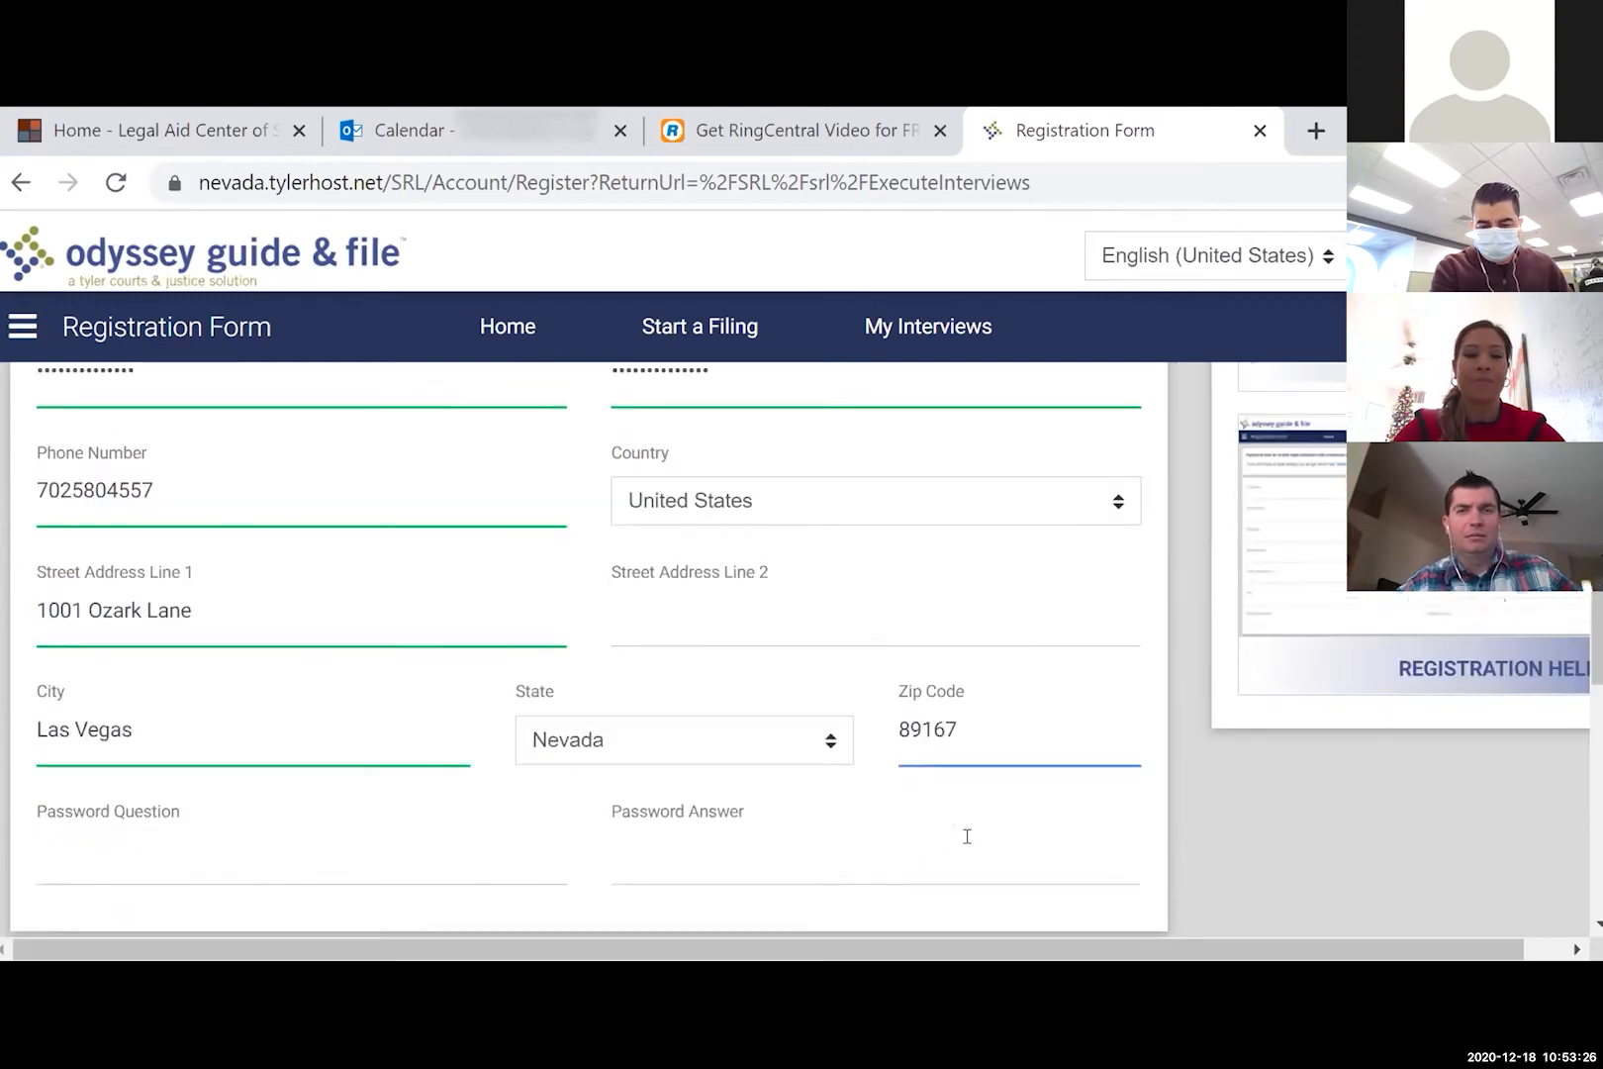
scroll(965, 834, "down", 2)
- Set the password question to 'What is your favorite fruit?' and enter its answer
left_click(463, 703)
type("What")
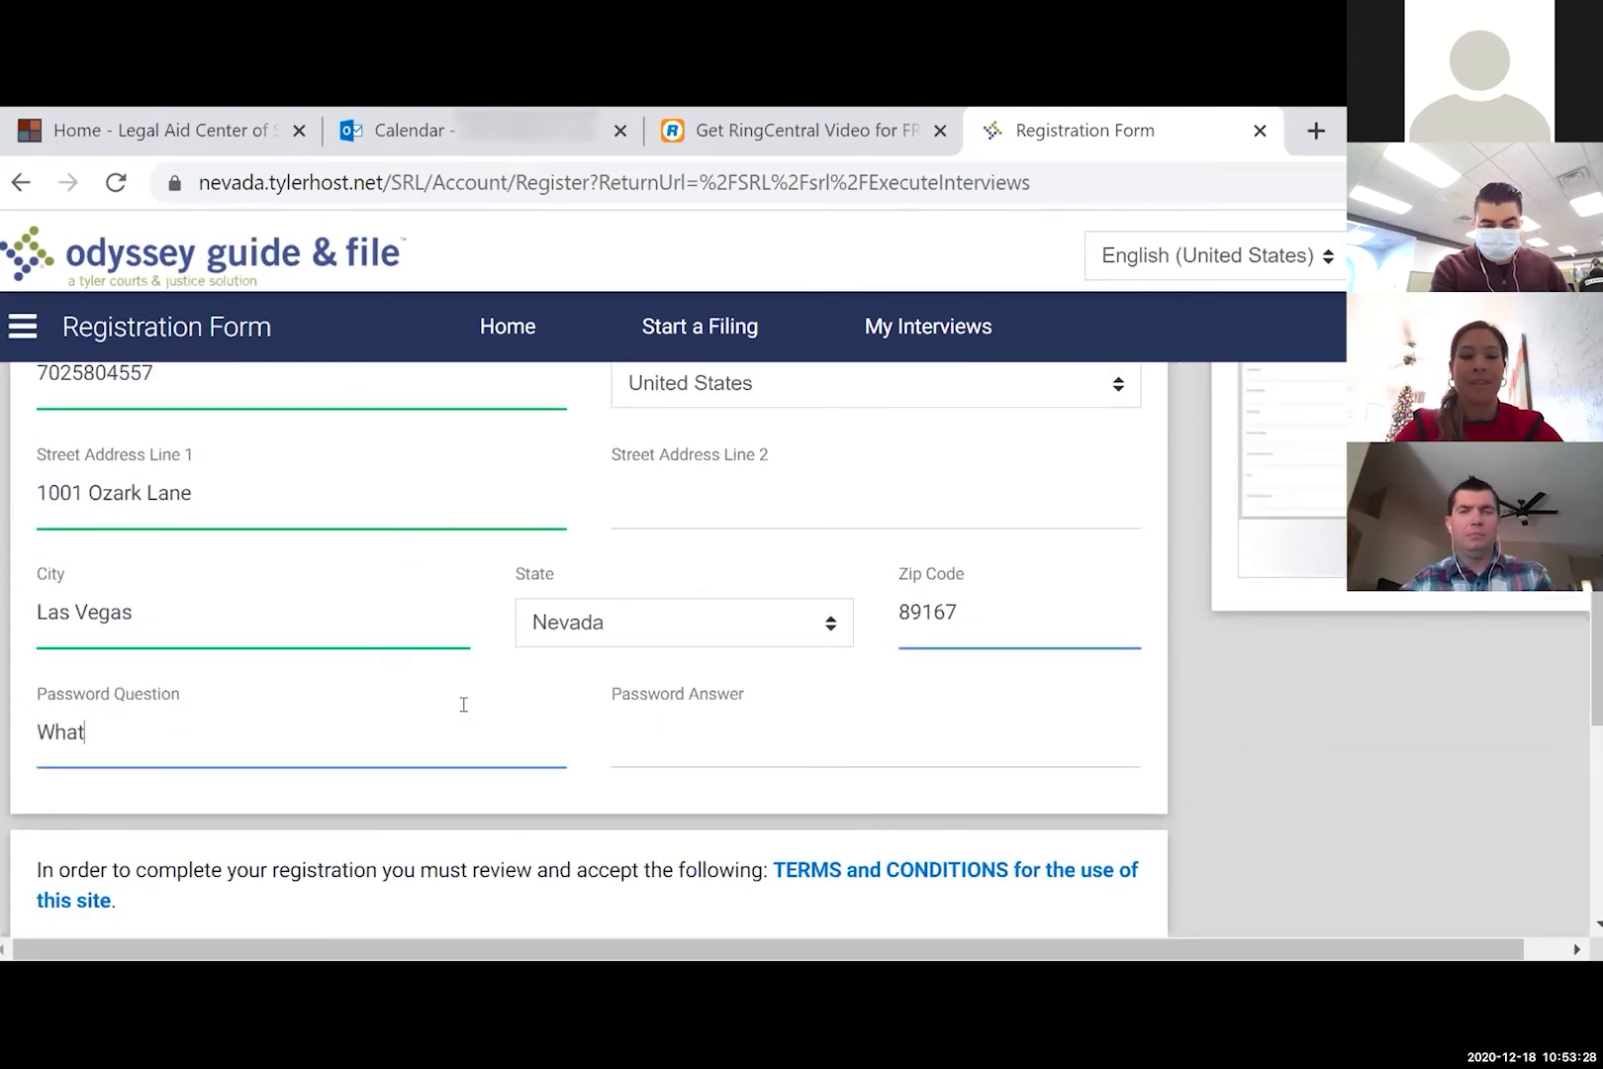
type(" is your favorite fruit?")
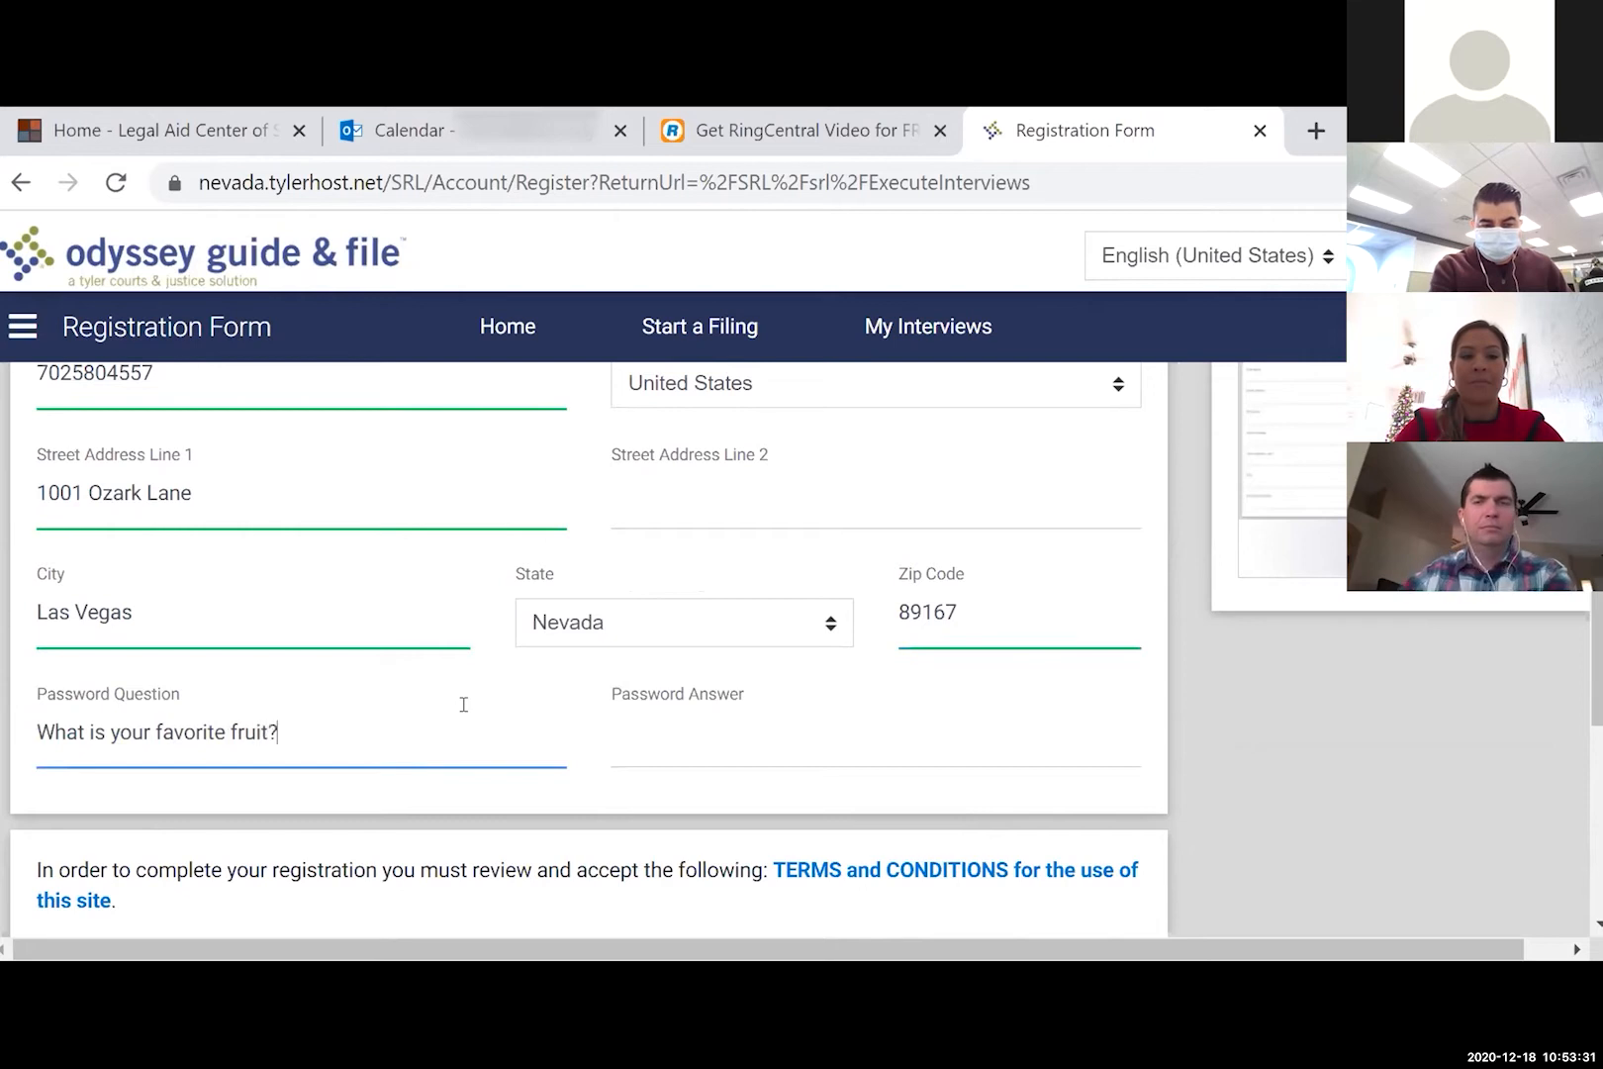
key("Tab")
type("•••••••••")
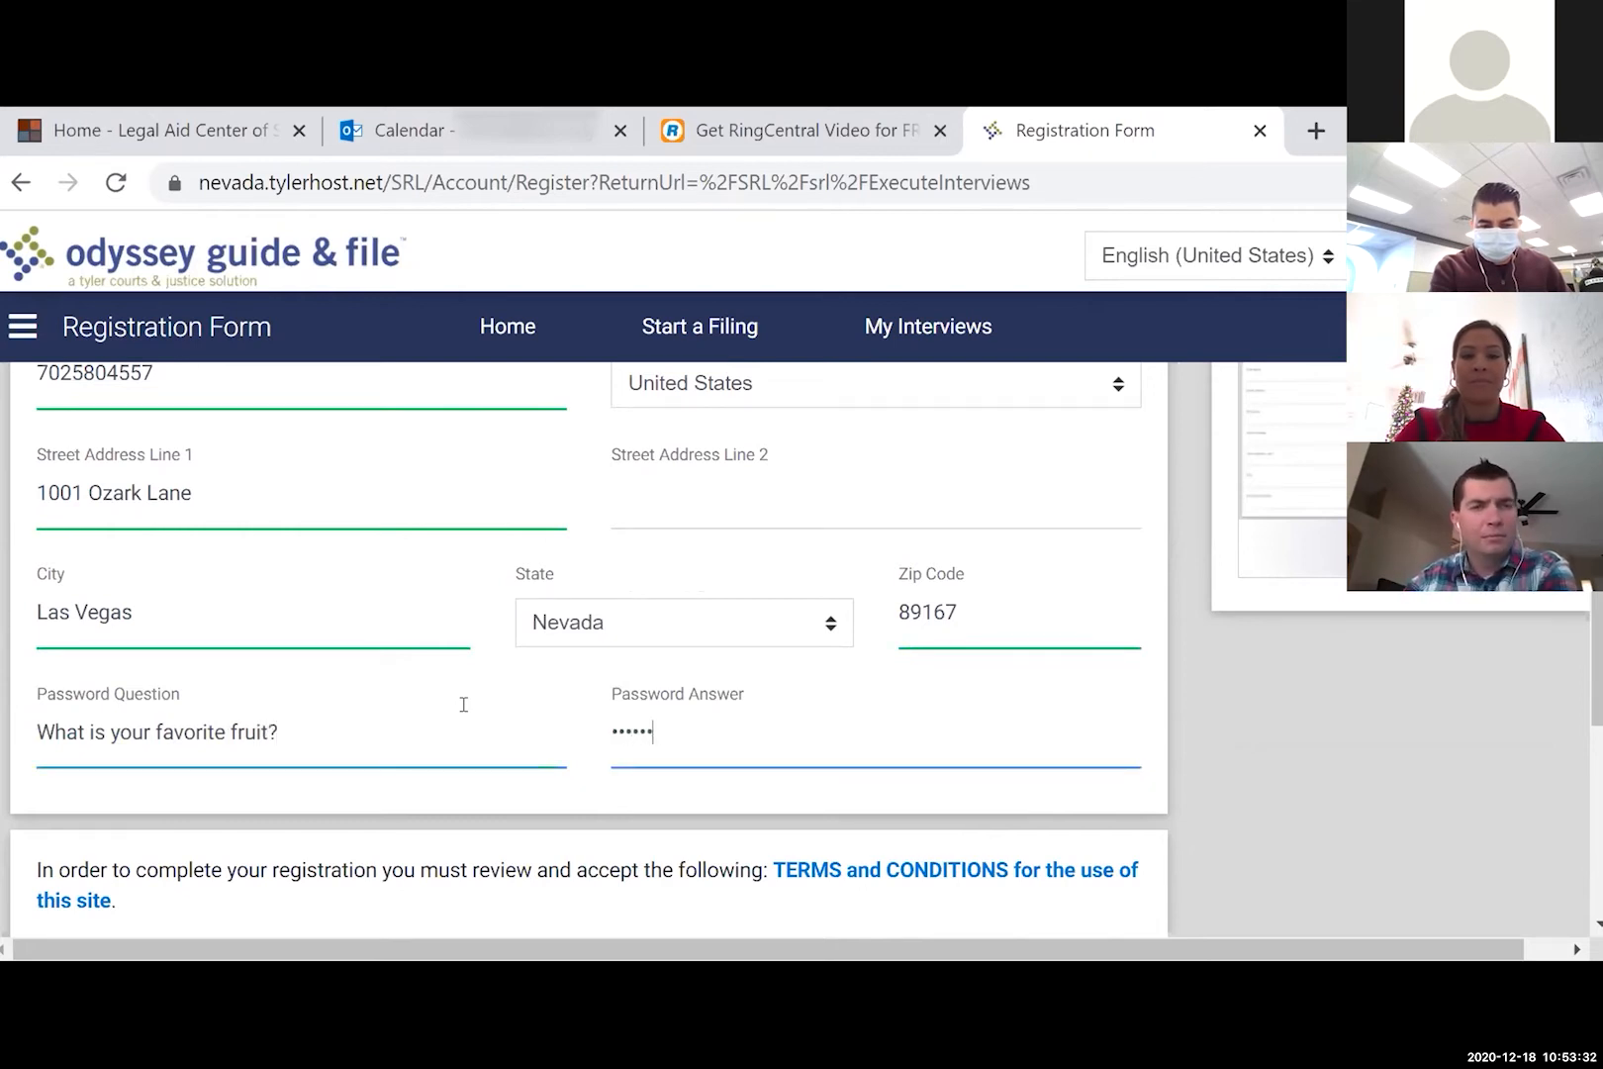
scroll(463, 705, "down", 1)
- Accept the terms and conditions and submit the registration
left_click(50, 829)
scroll(390, 832, "down", 2)
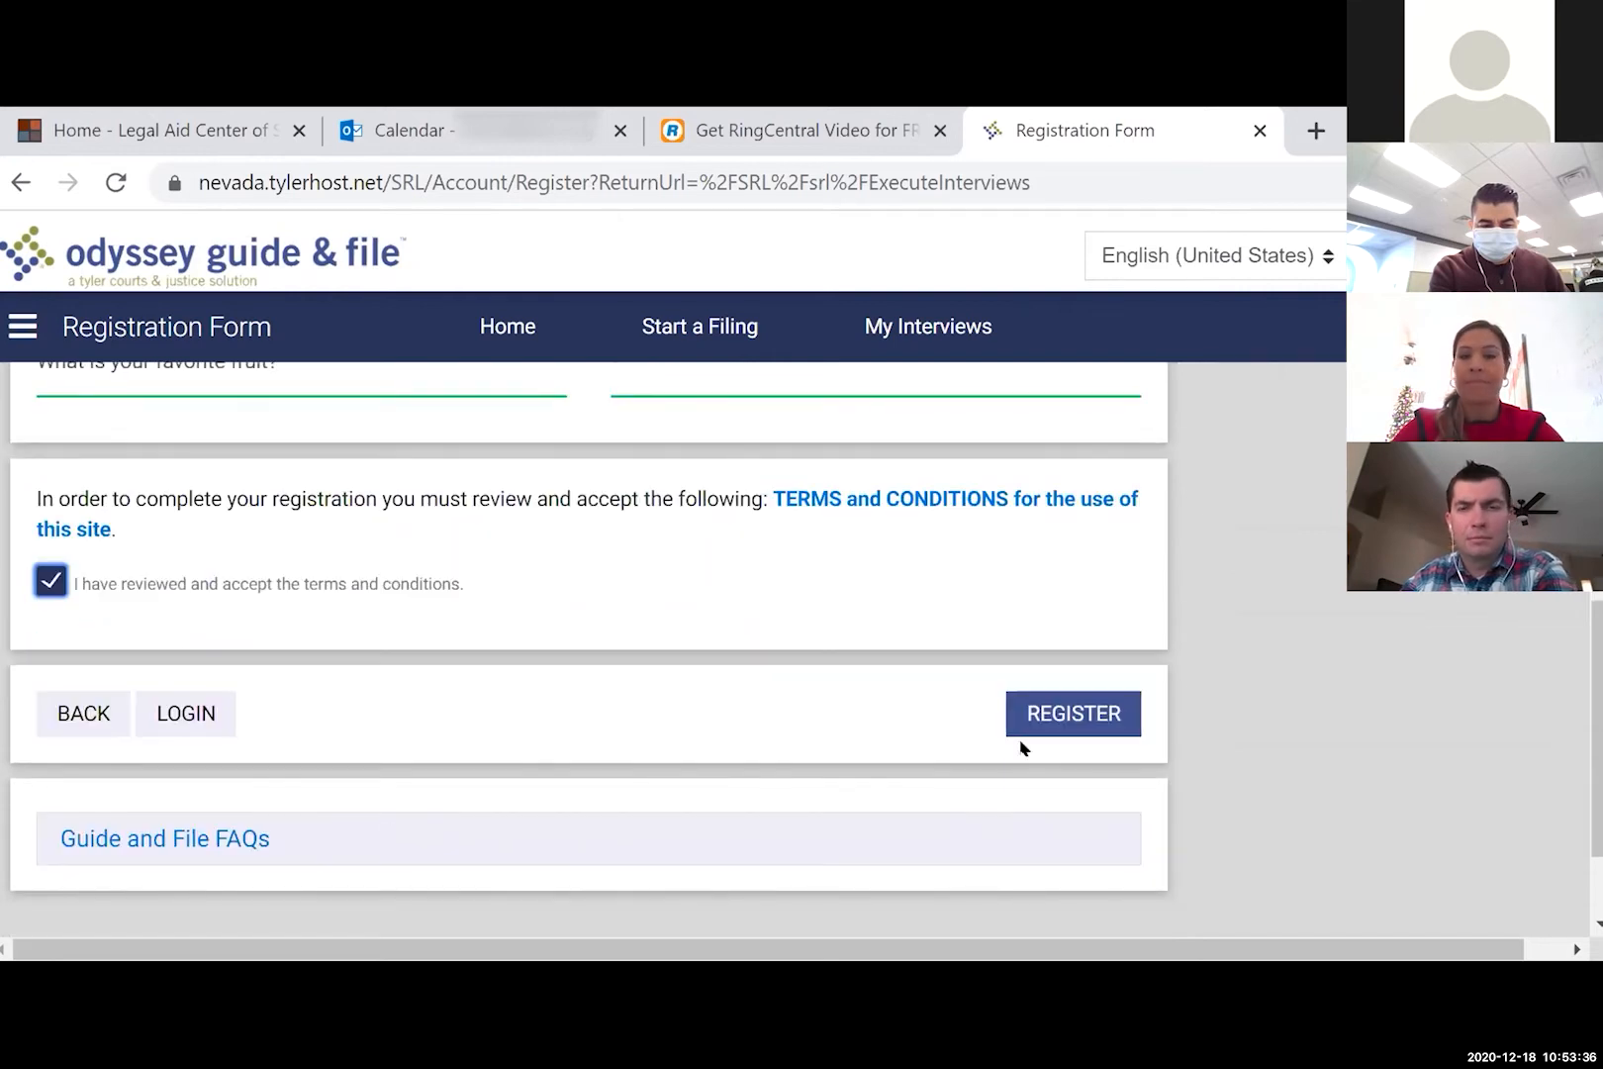
left_click(1071, 730)
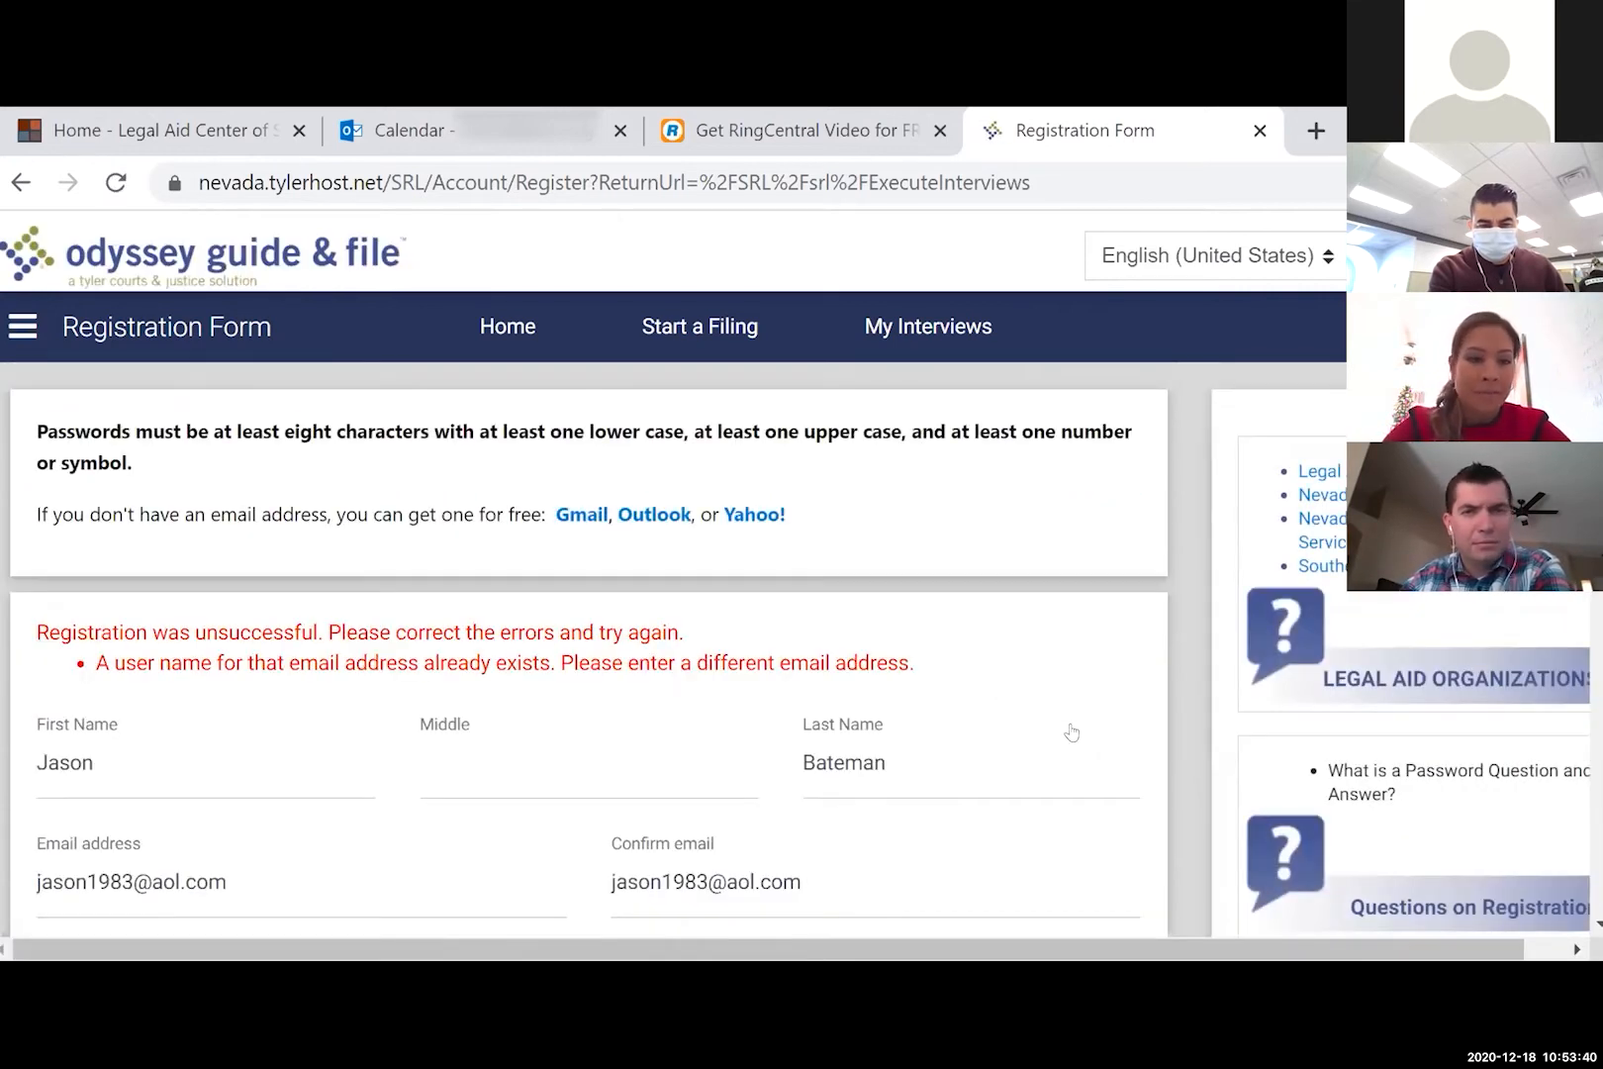
scroll(1072, 732, "down", 2)
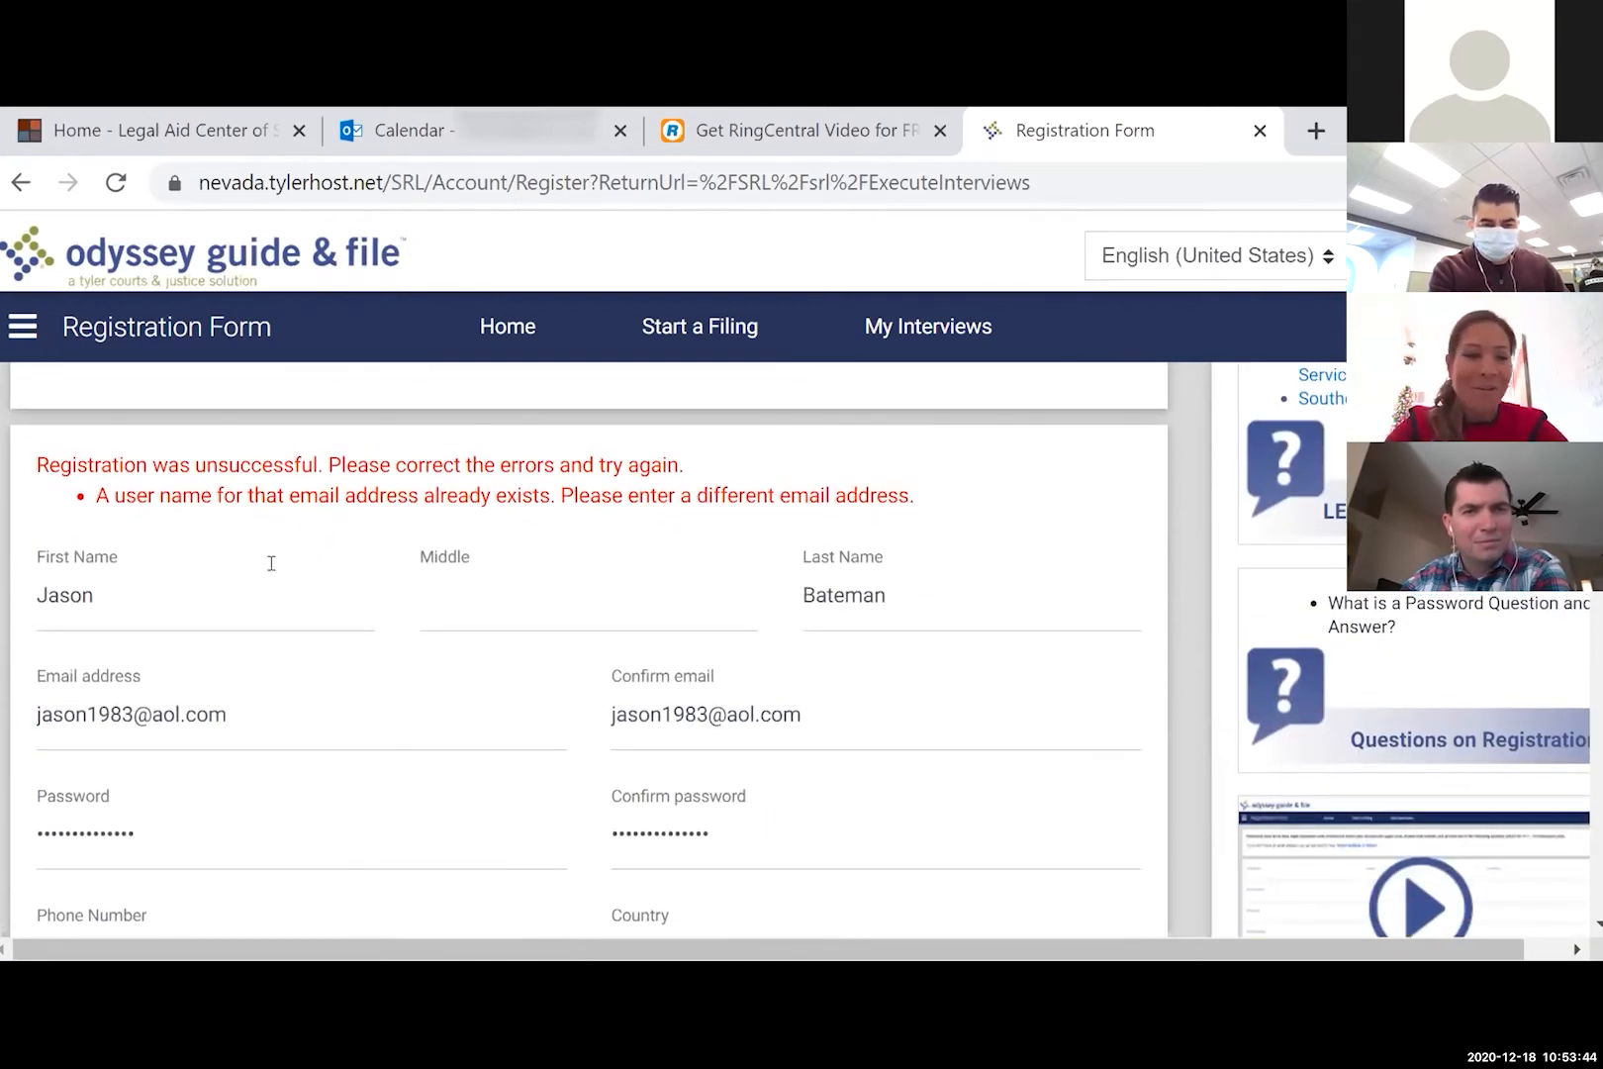
- Change the last digit of both e-mail entries to 2 and resubmit the registration
left_click(129, 713)
key("BackSpace")
type("2")
left_click(703, 714)
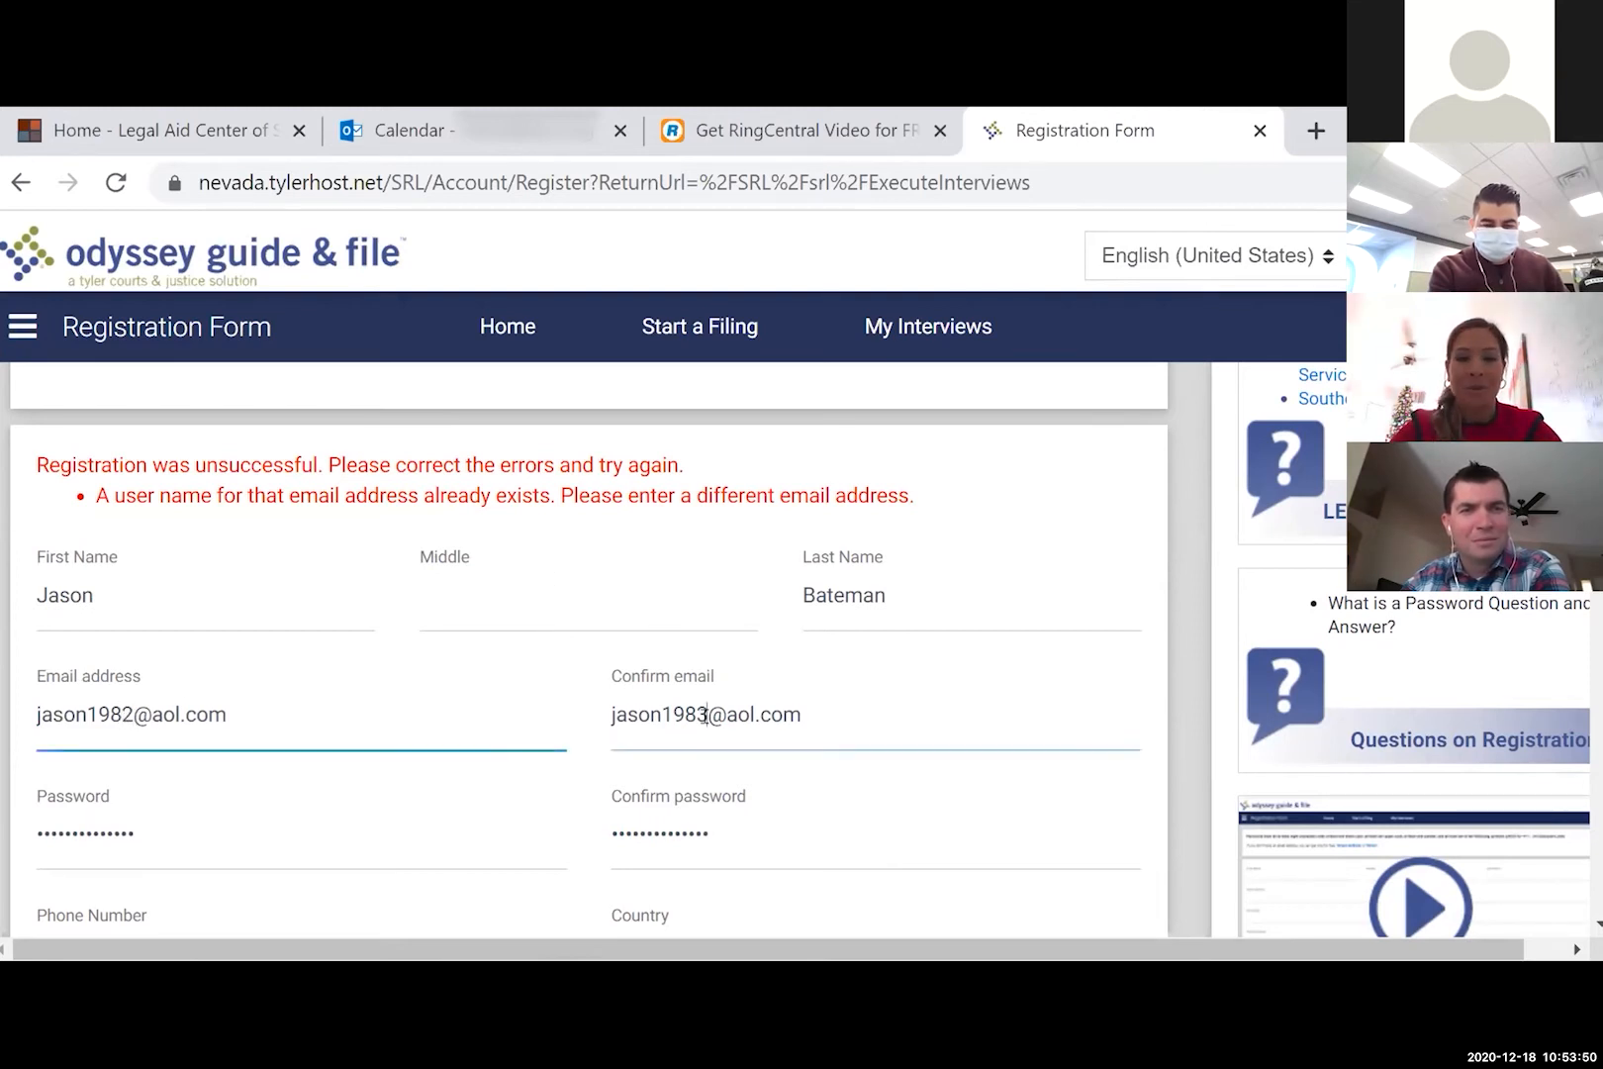
key("BackSpace")
type("2")
scroll(709, 728, "down", 5)
scroll(708, 728, "down", 3)
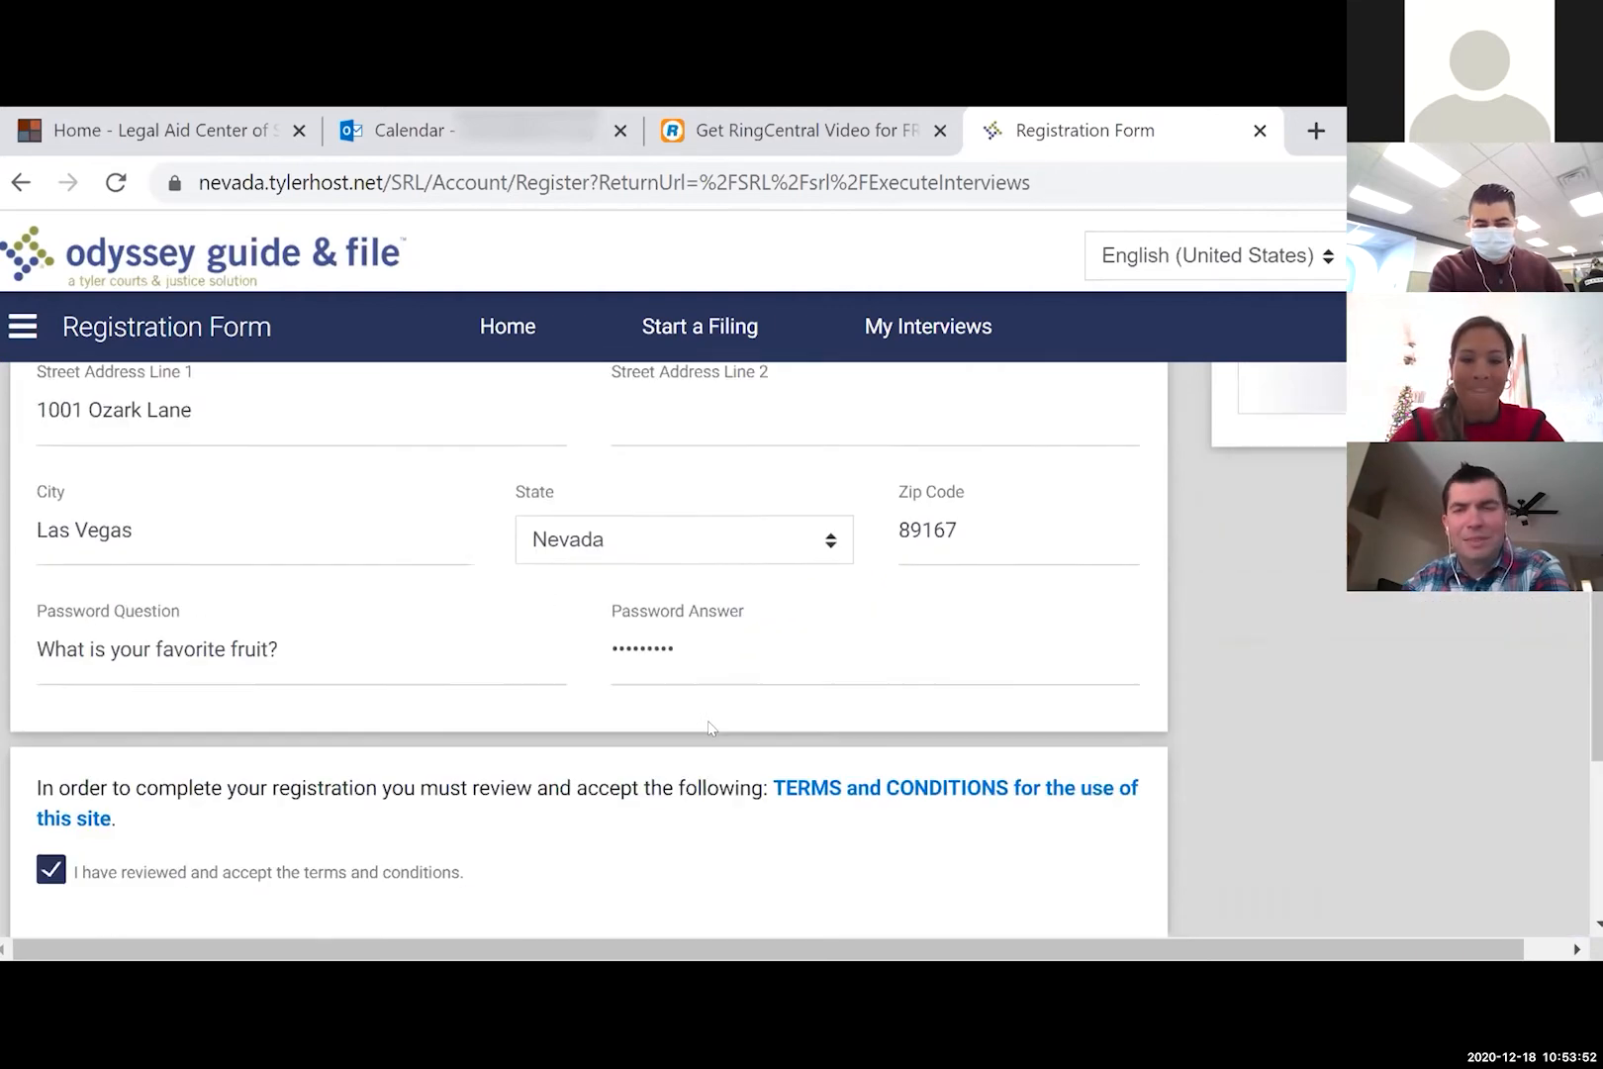
left_click(1072, 856)
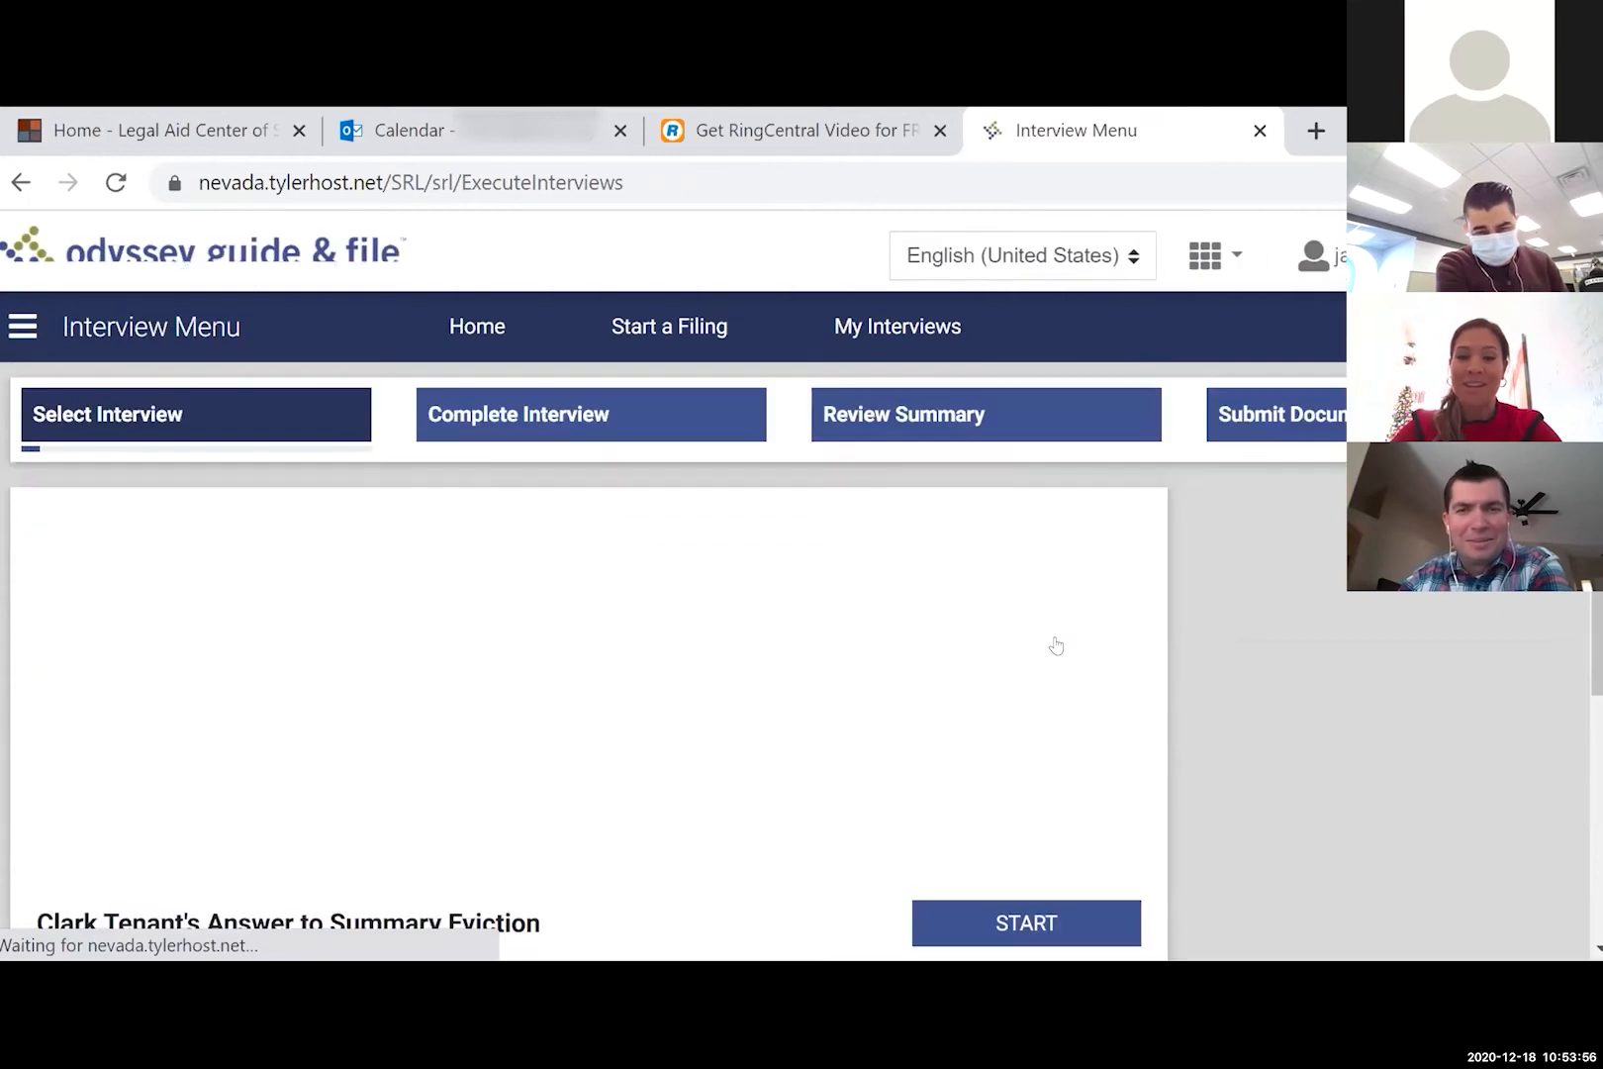
- Start the Clark Tenant's Answer to Summary Eviction section from the Interview Menu
scroll(1056, 645, "down", 2)
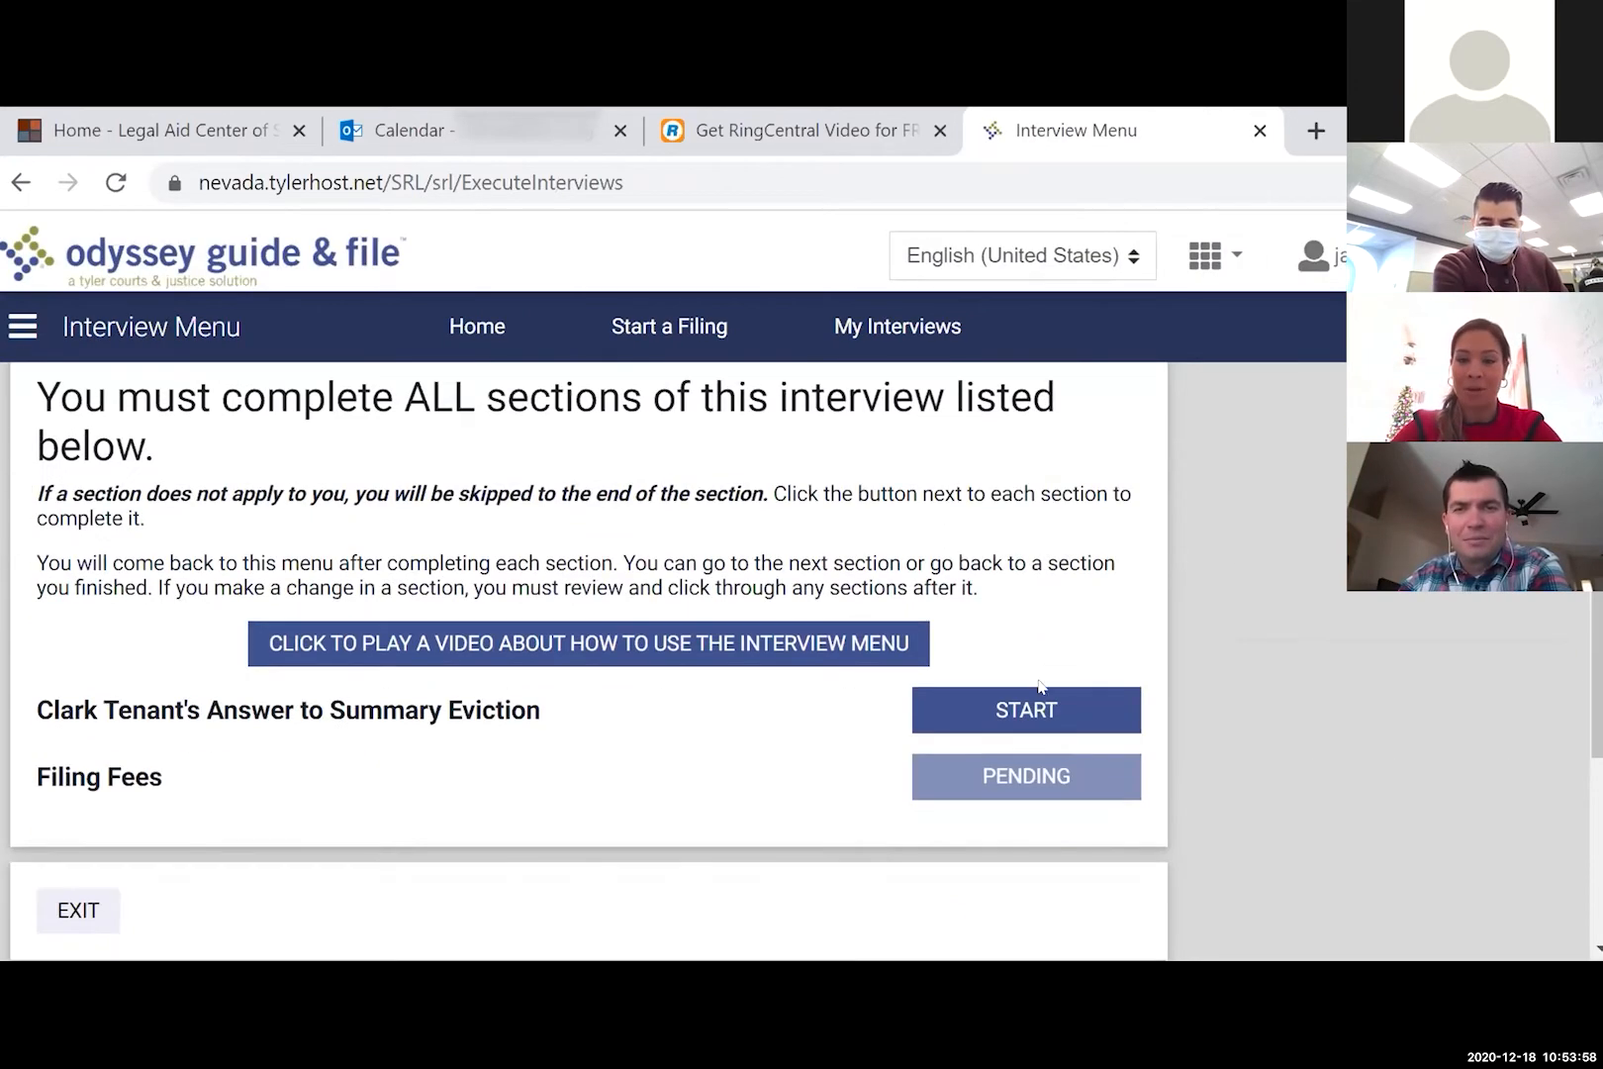
left_click(1035, 711)
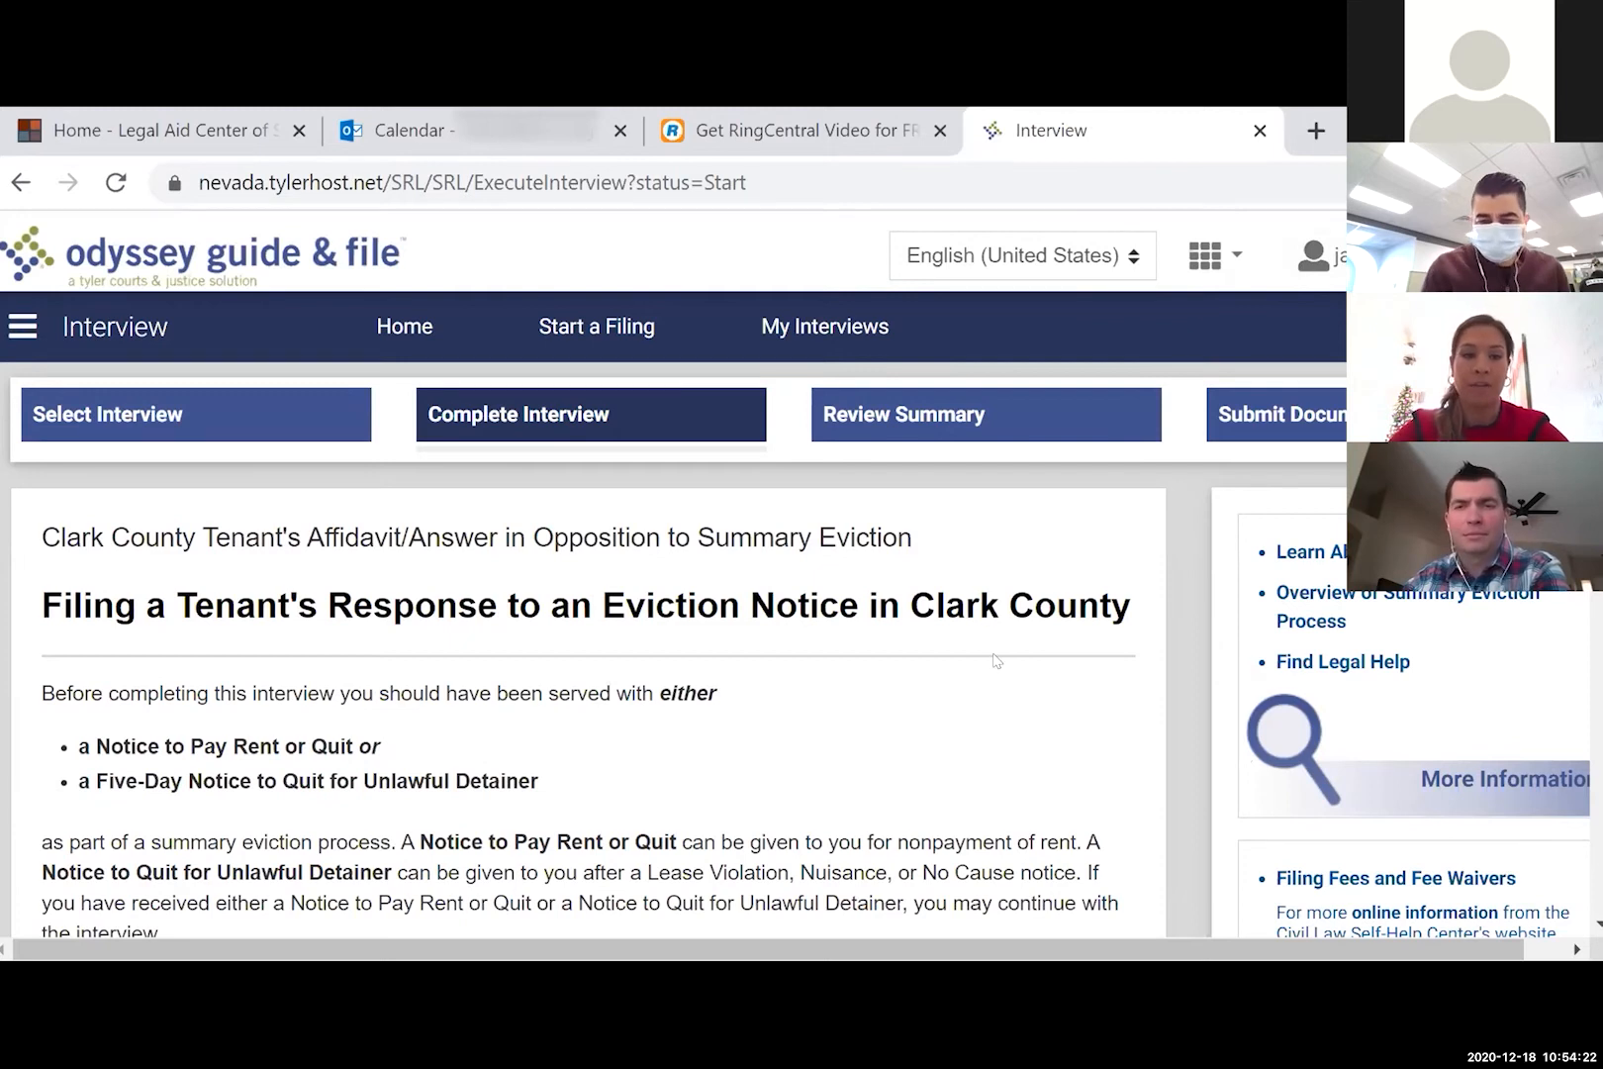
- Read through the filing-fee introduction page and move to the next page
scroll(996, 661, "down", 3)
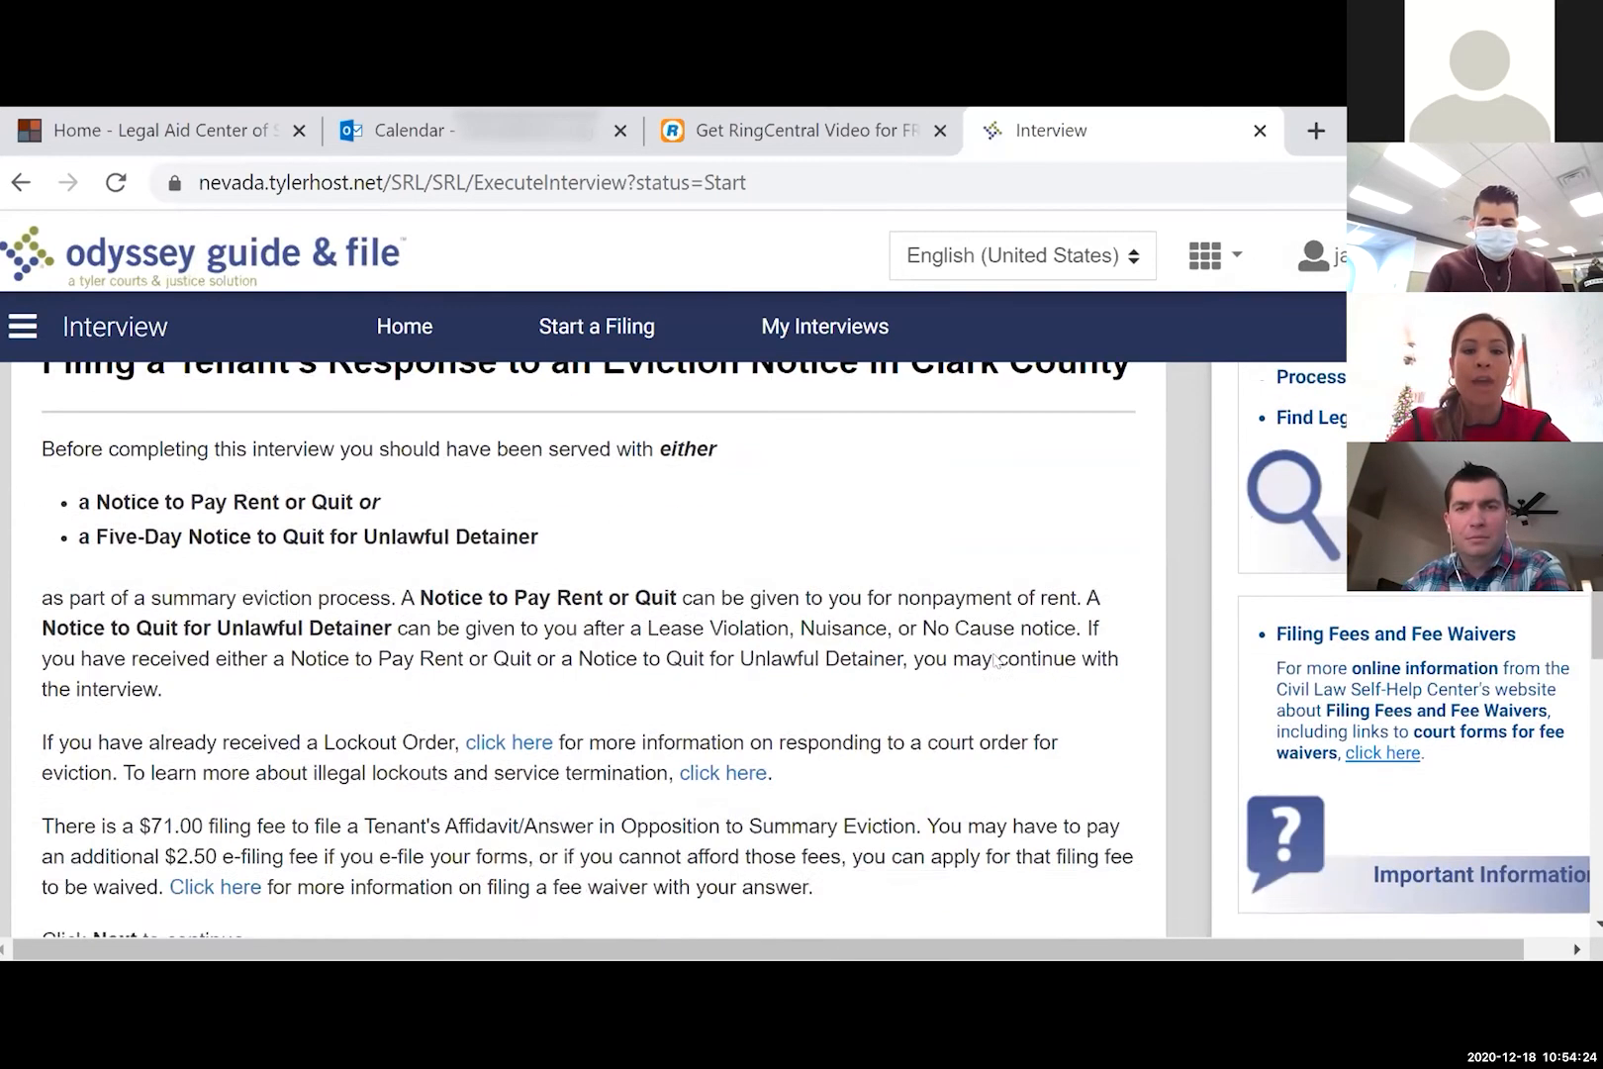
scroll(996, 661, "down", 3)
scroll(997, 661, "up", 4)
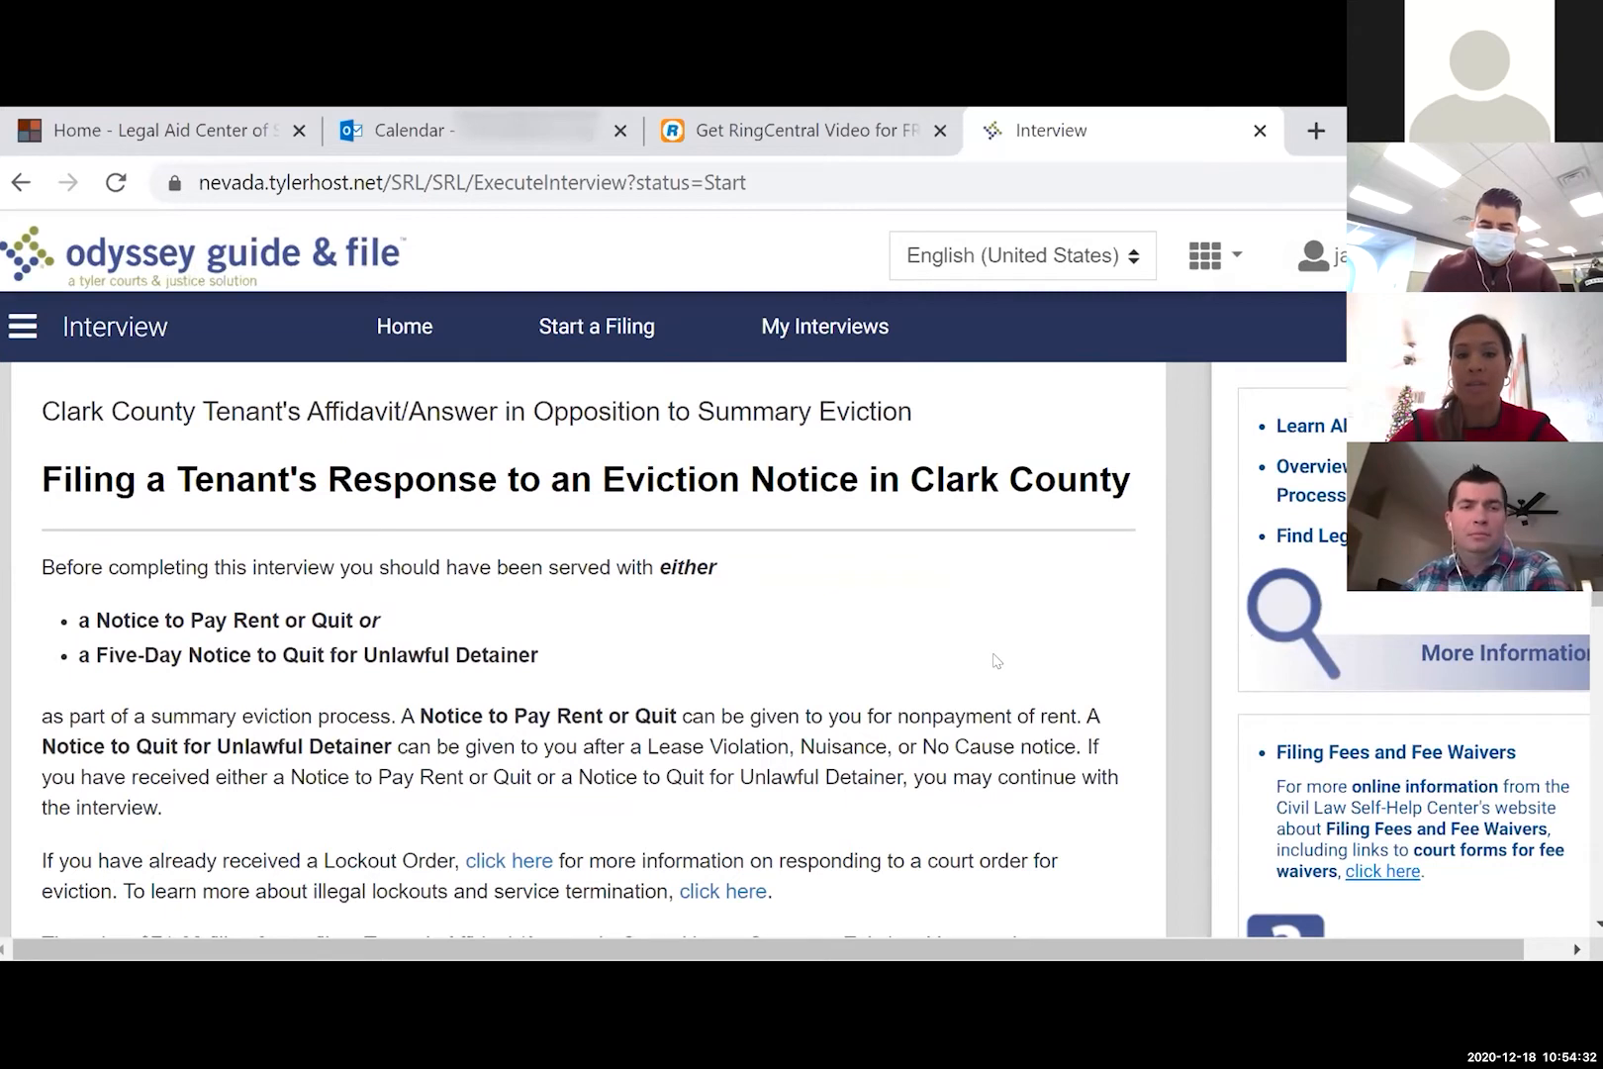
scroll(996, 660, "down", 3)
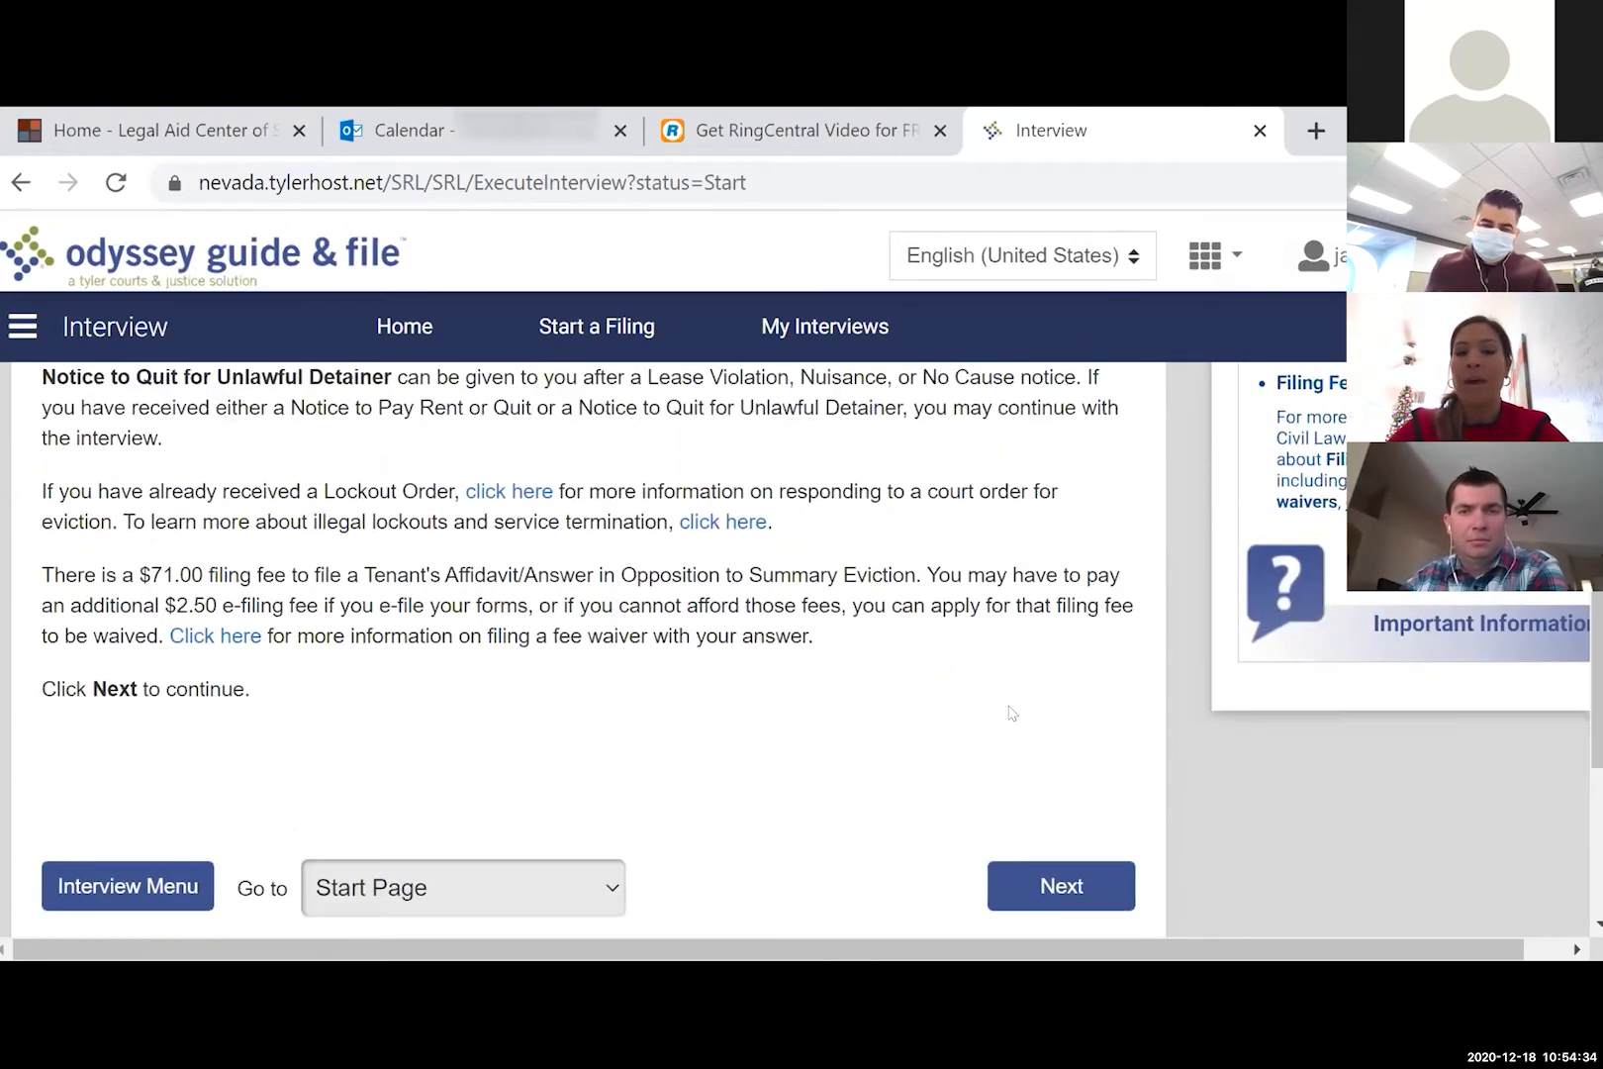
scroll(1011, 712, "down", 1)
left_click(1054, 762)
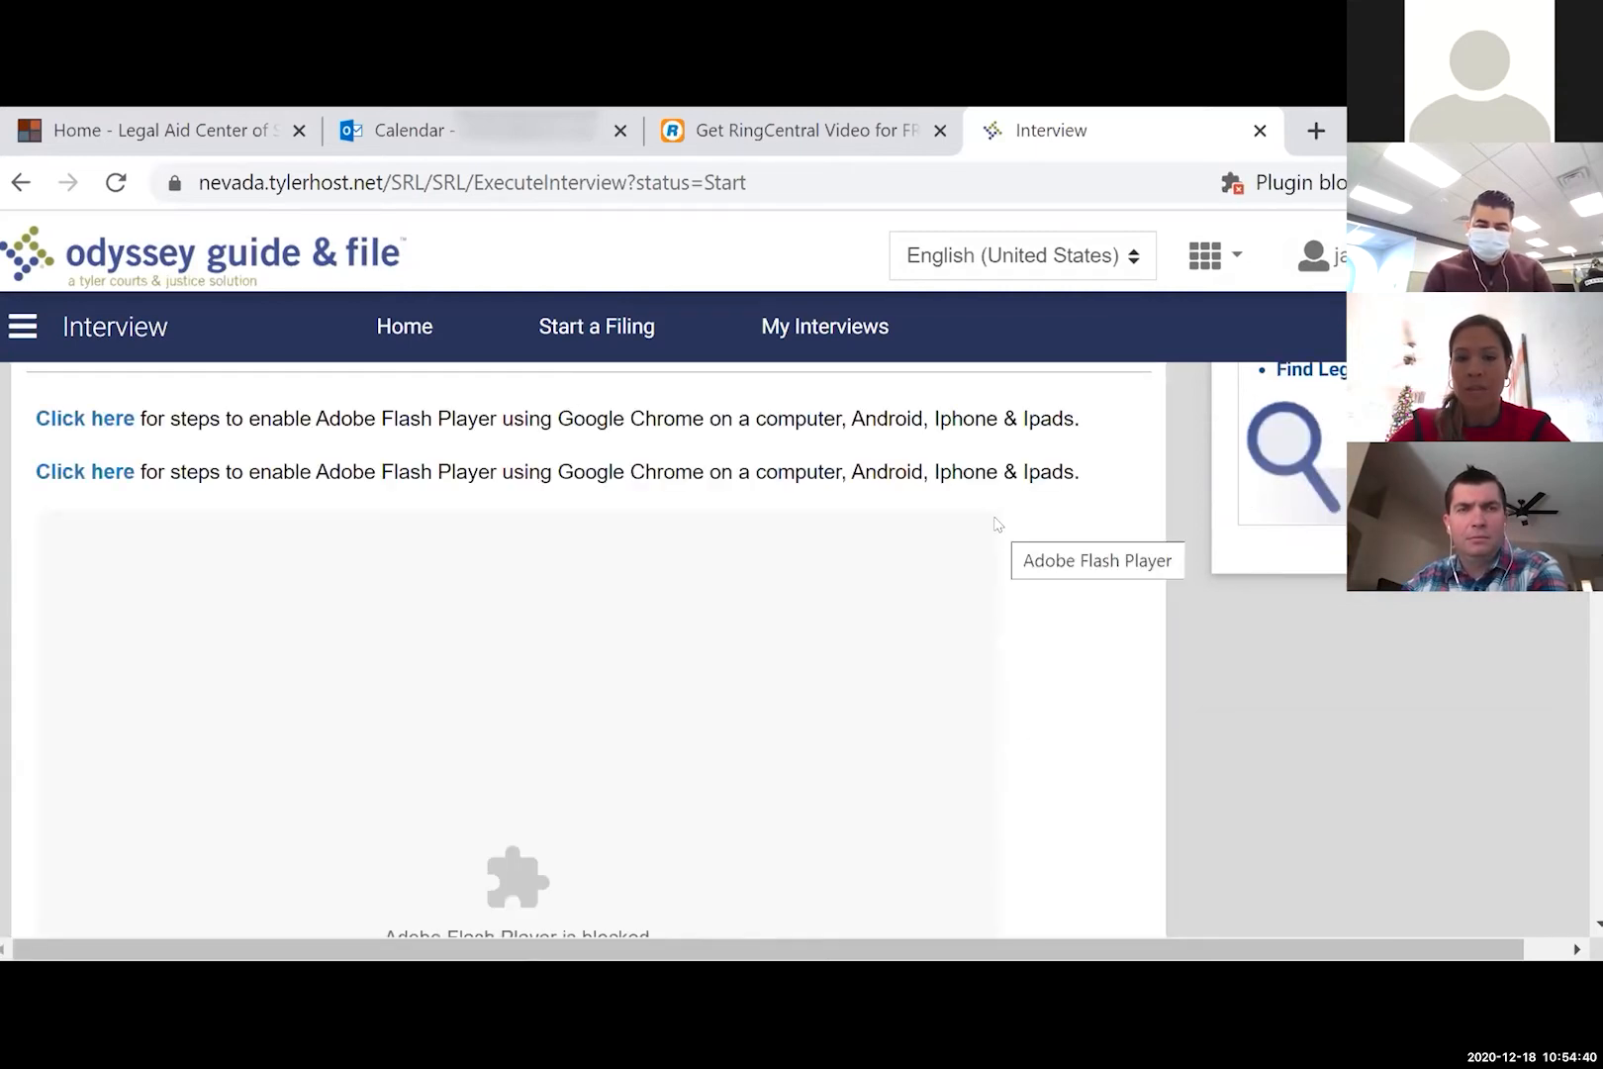
- Skip past the blocked Flash video page to Understanding Self-Representation
scroll(996, 523, "down", 3)
scroll(996, 523, "down", 1)
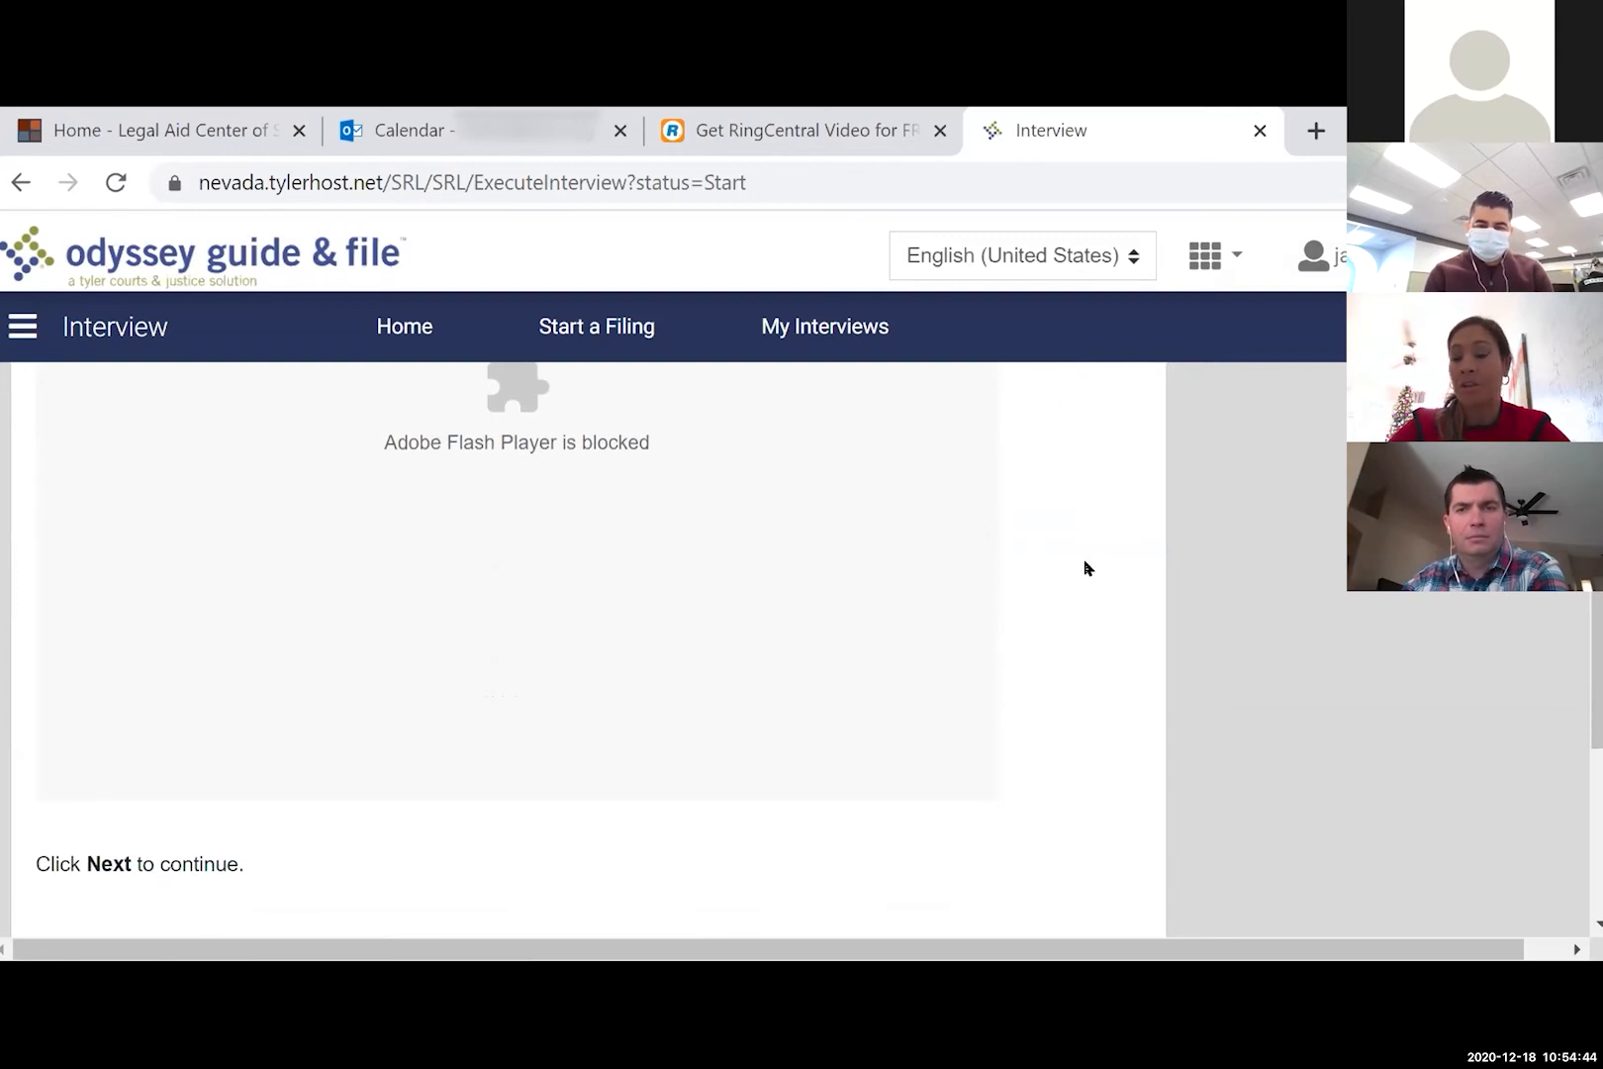
scroll(1085, 566, "down", 3)
left_click(1068, 749)
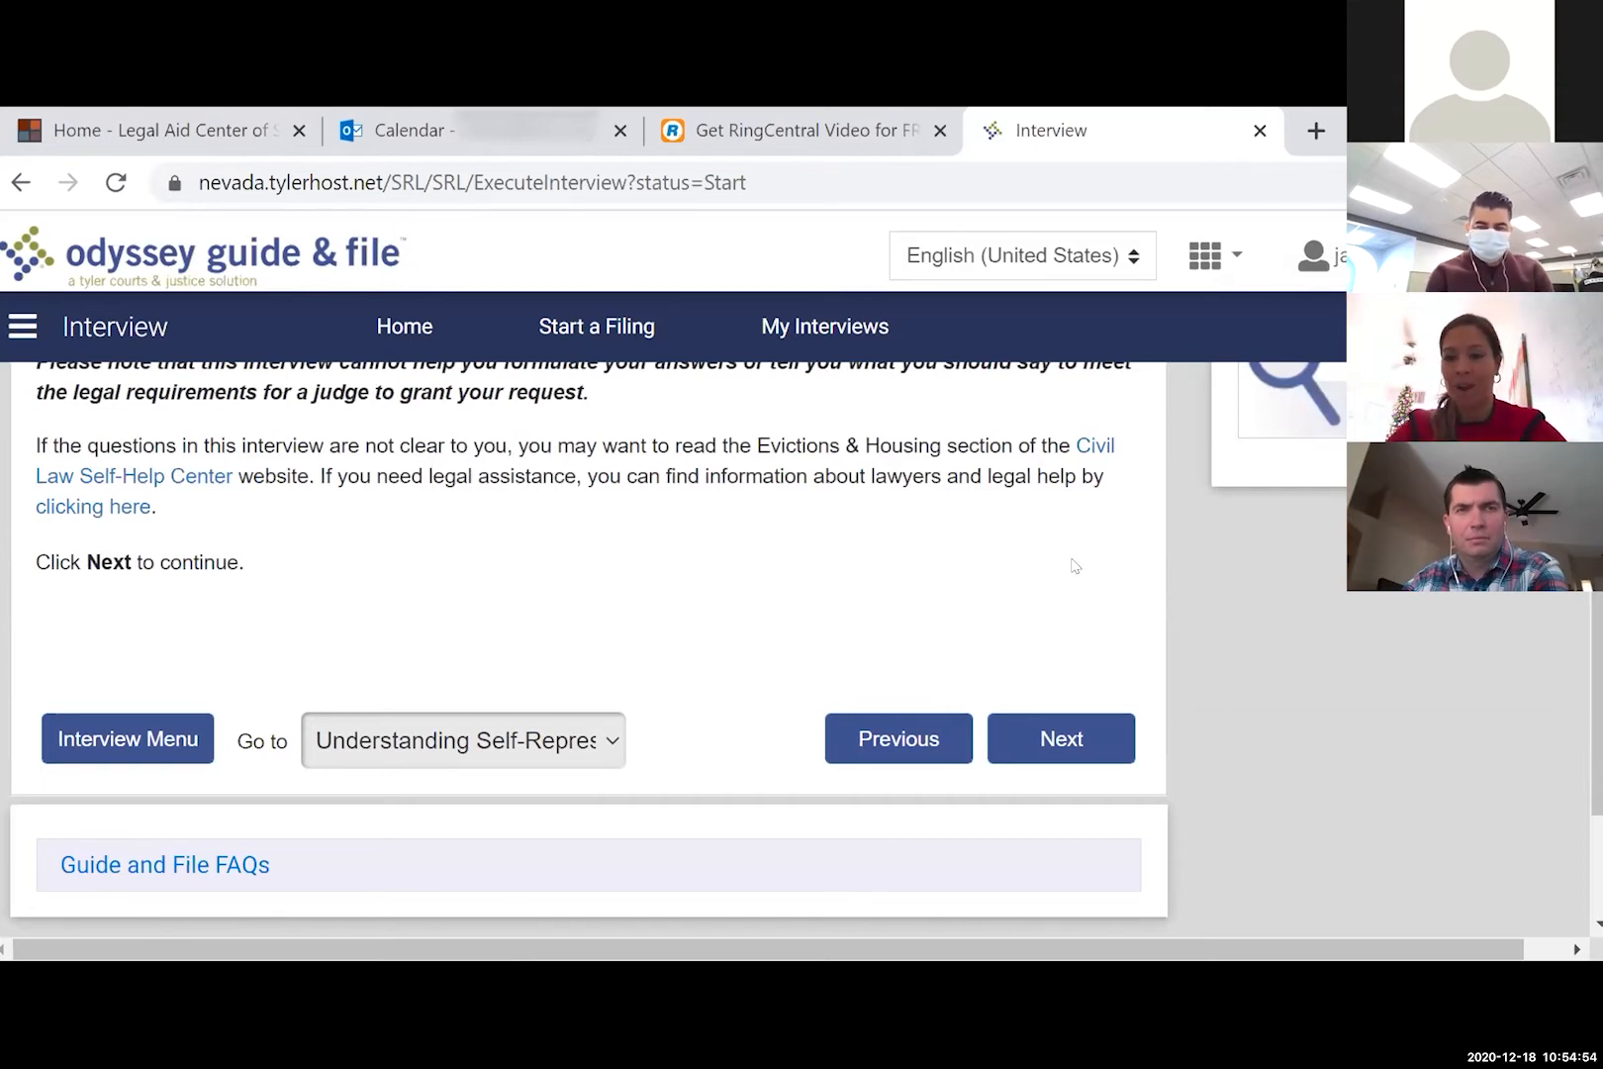
- Continue past the Understanding Self-Representation and Information About This Interview pages
scroll(1074, 565, "up", 4)
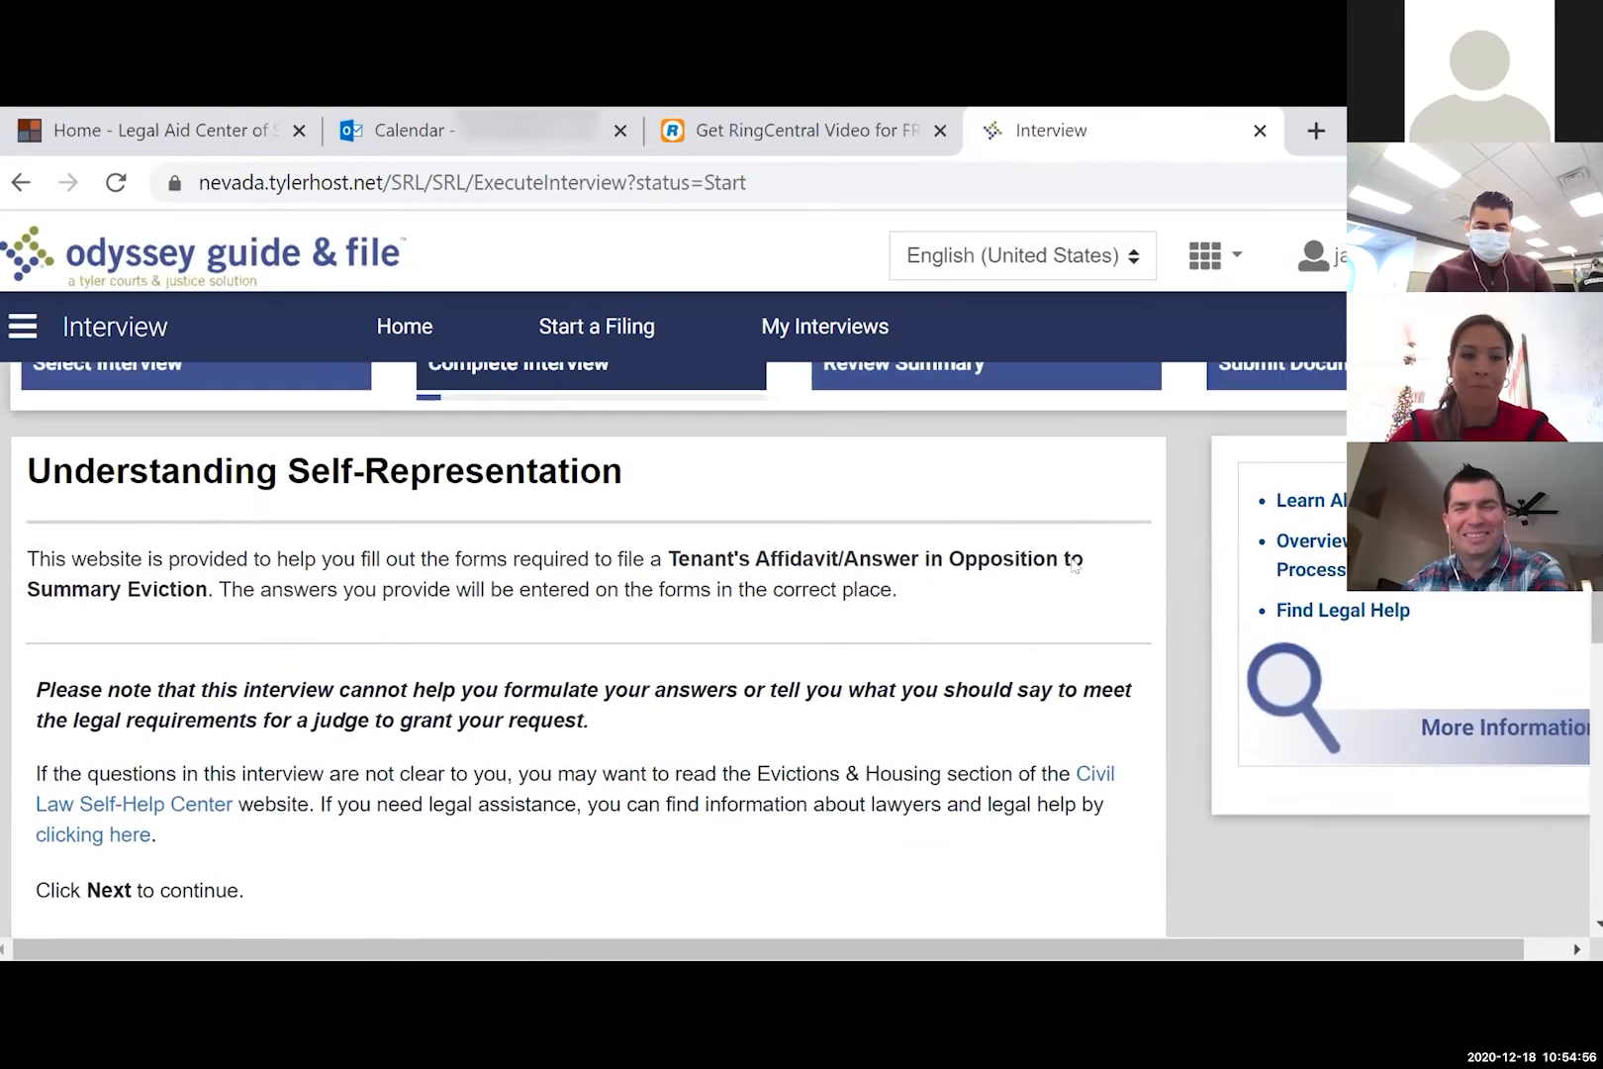
scroll(1074, 565, "down", 5)
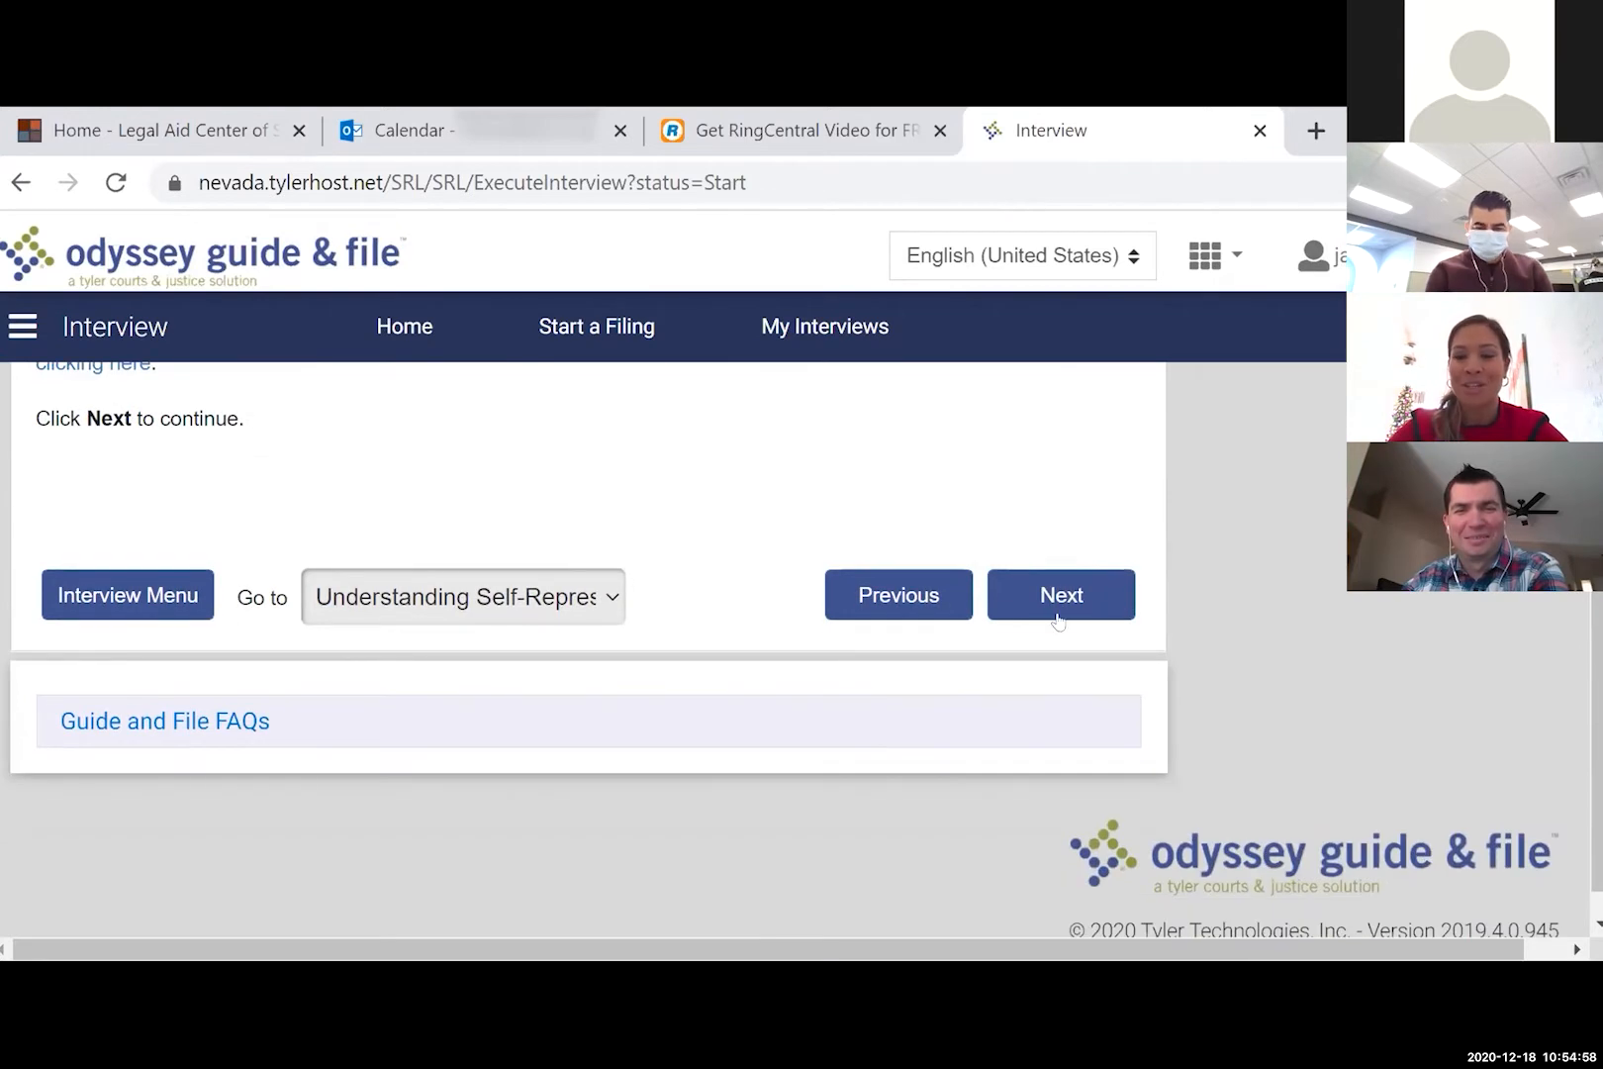
left_click(1057, 614)
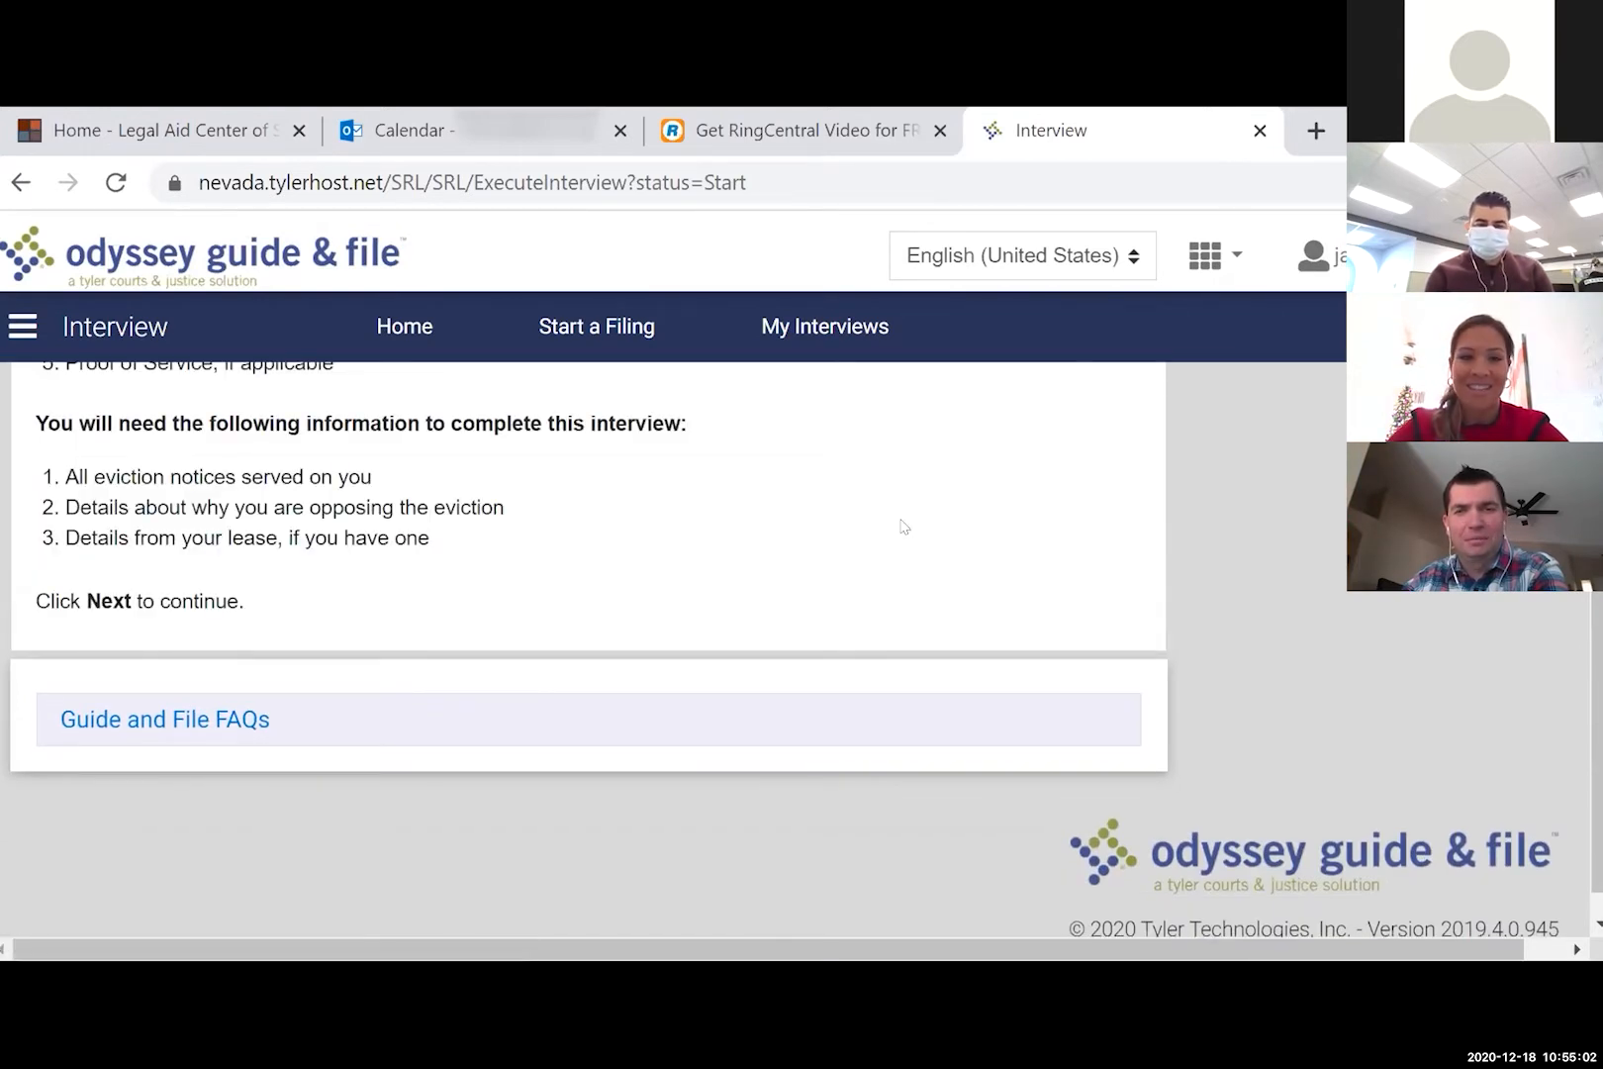
scroll(901, 527, "down", 4)
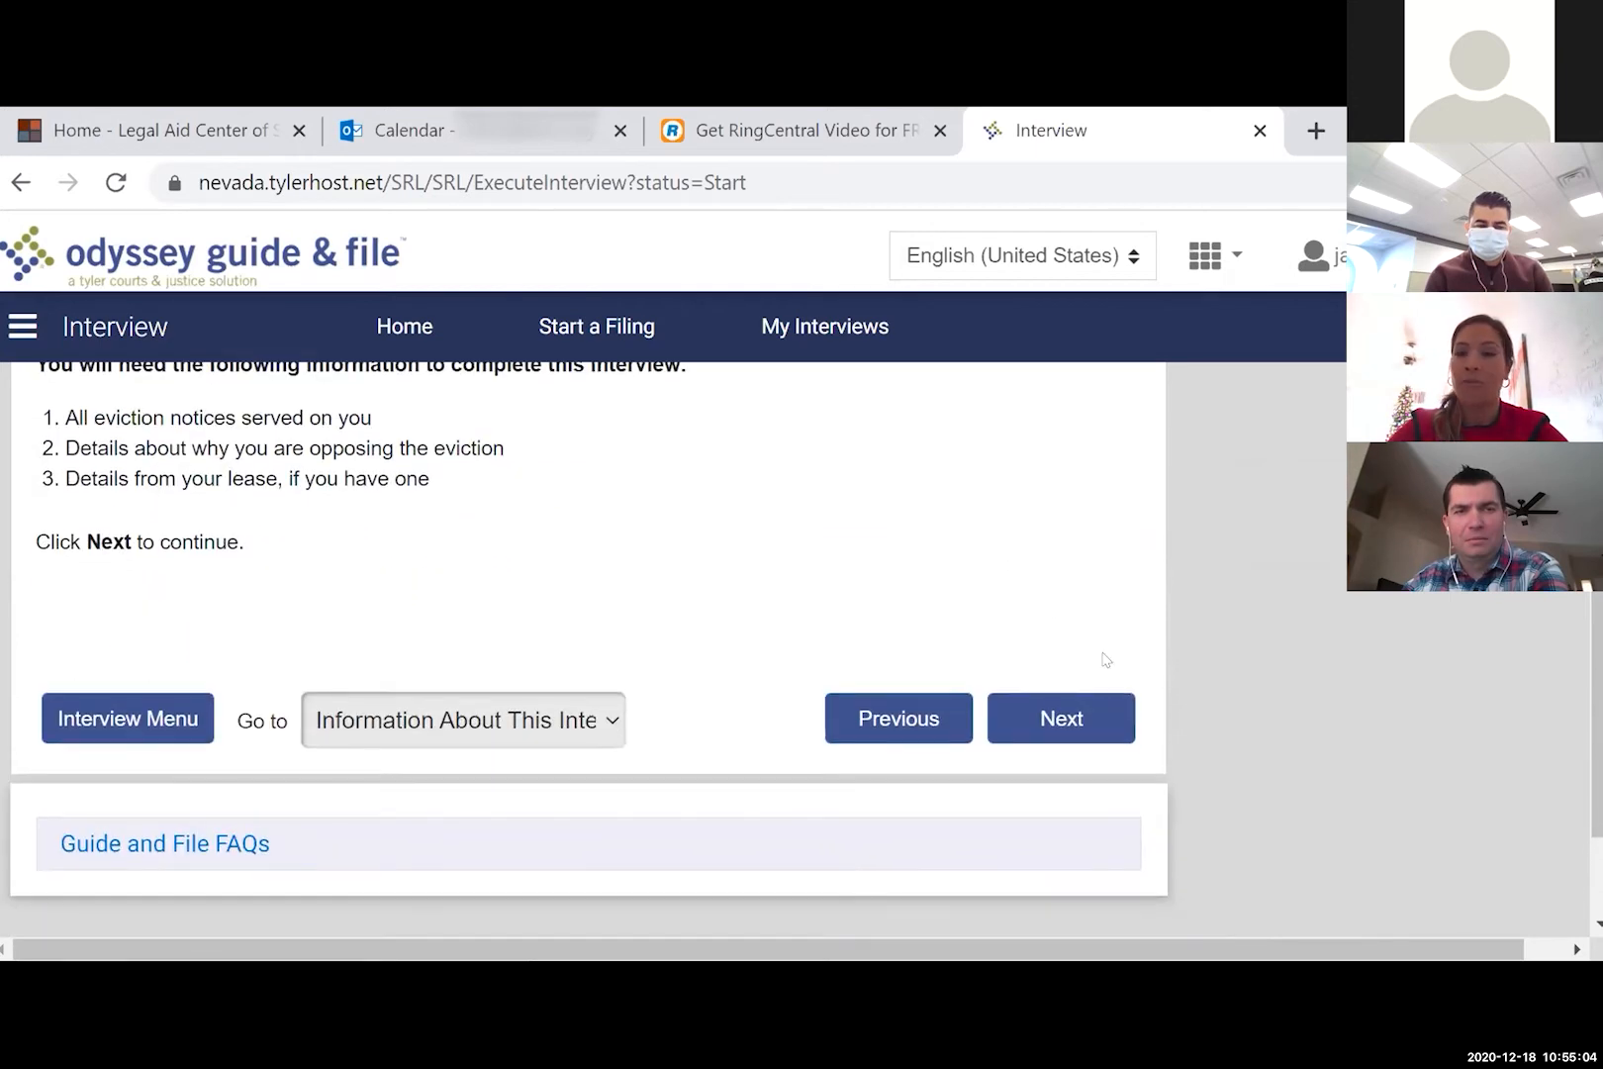
left_click(1058, 716)
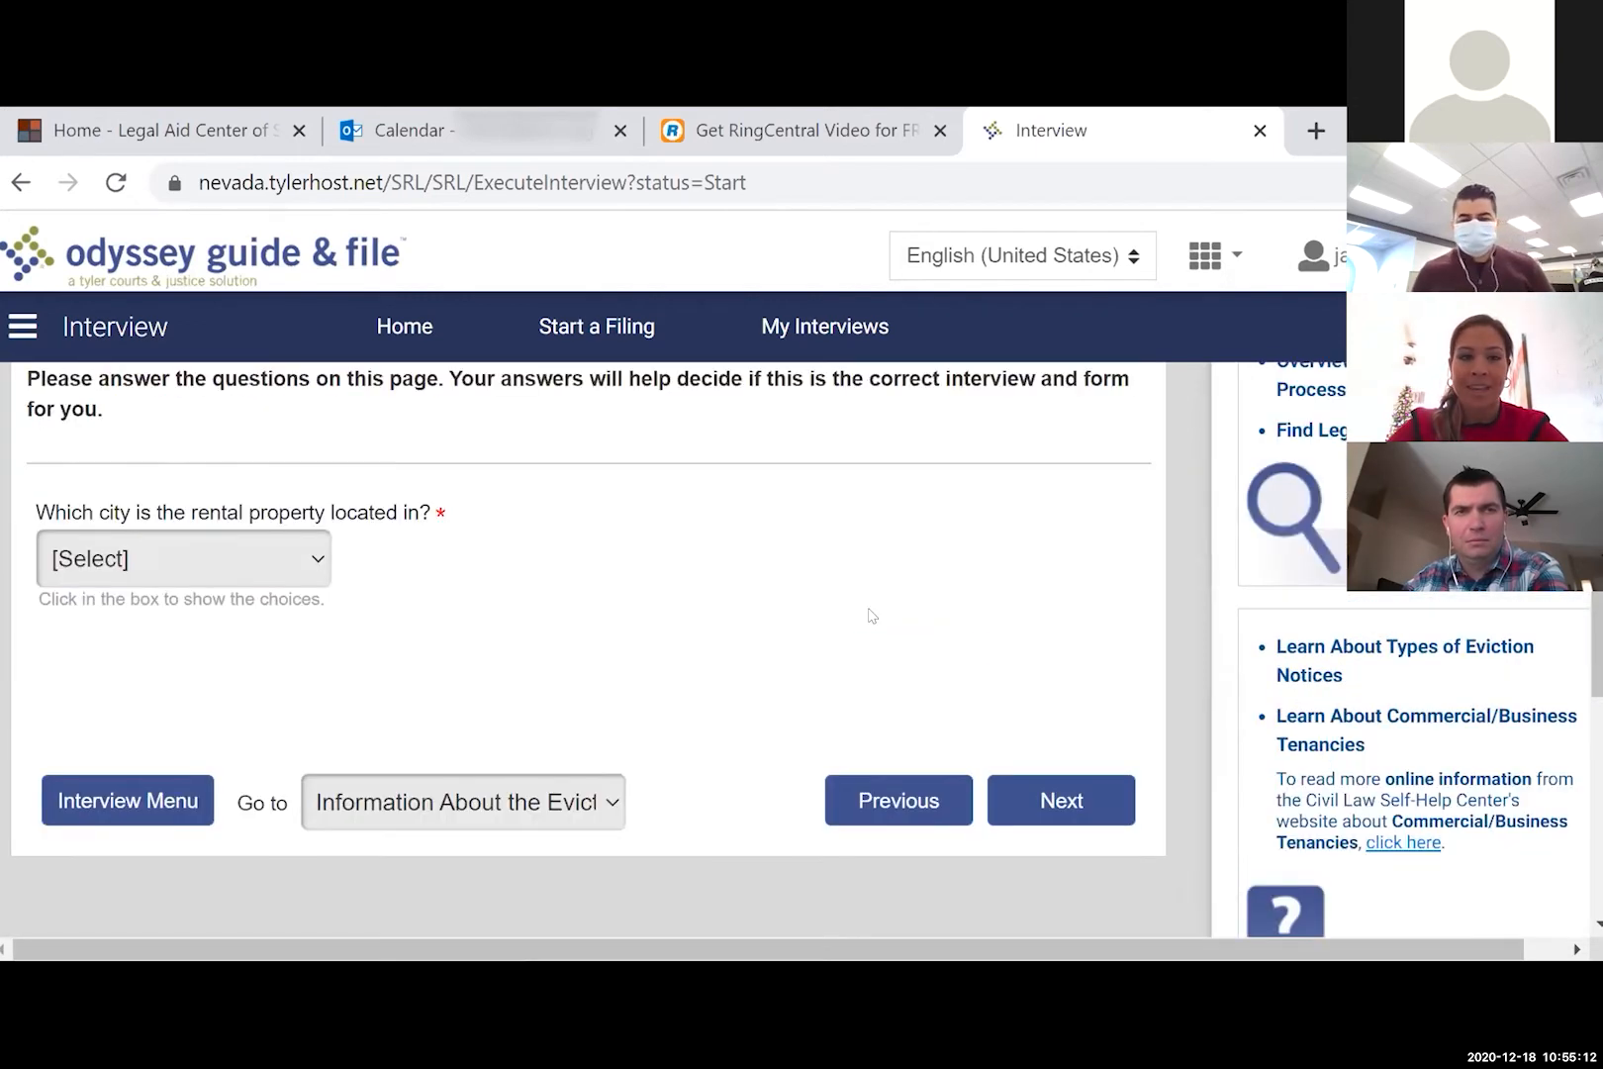
- Pick Las Vegas as the rental property's city and mark the tenant as Residential tenant
left_click(188, 603)
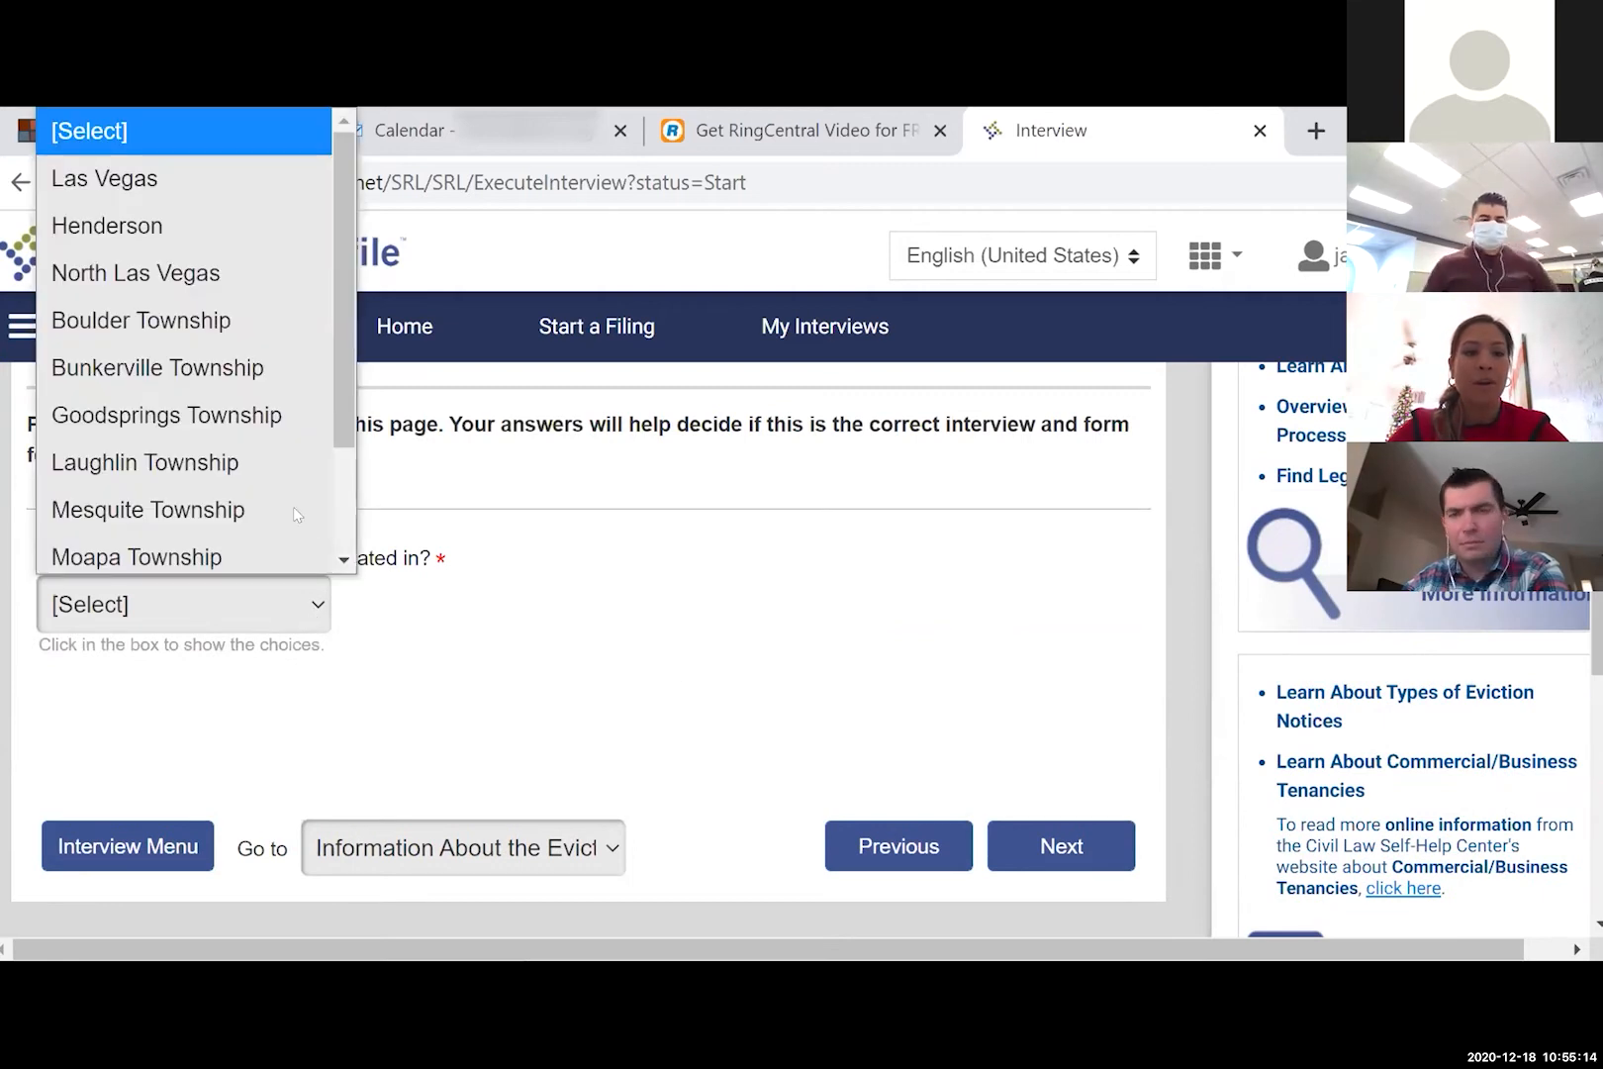
left_click(356, 607)
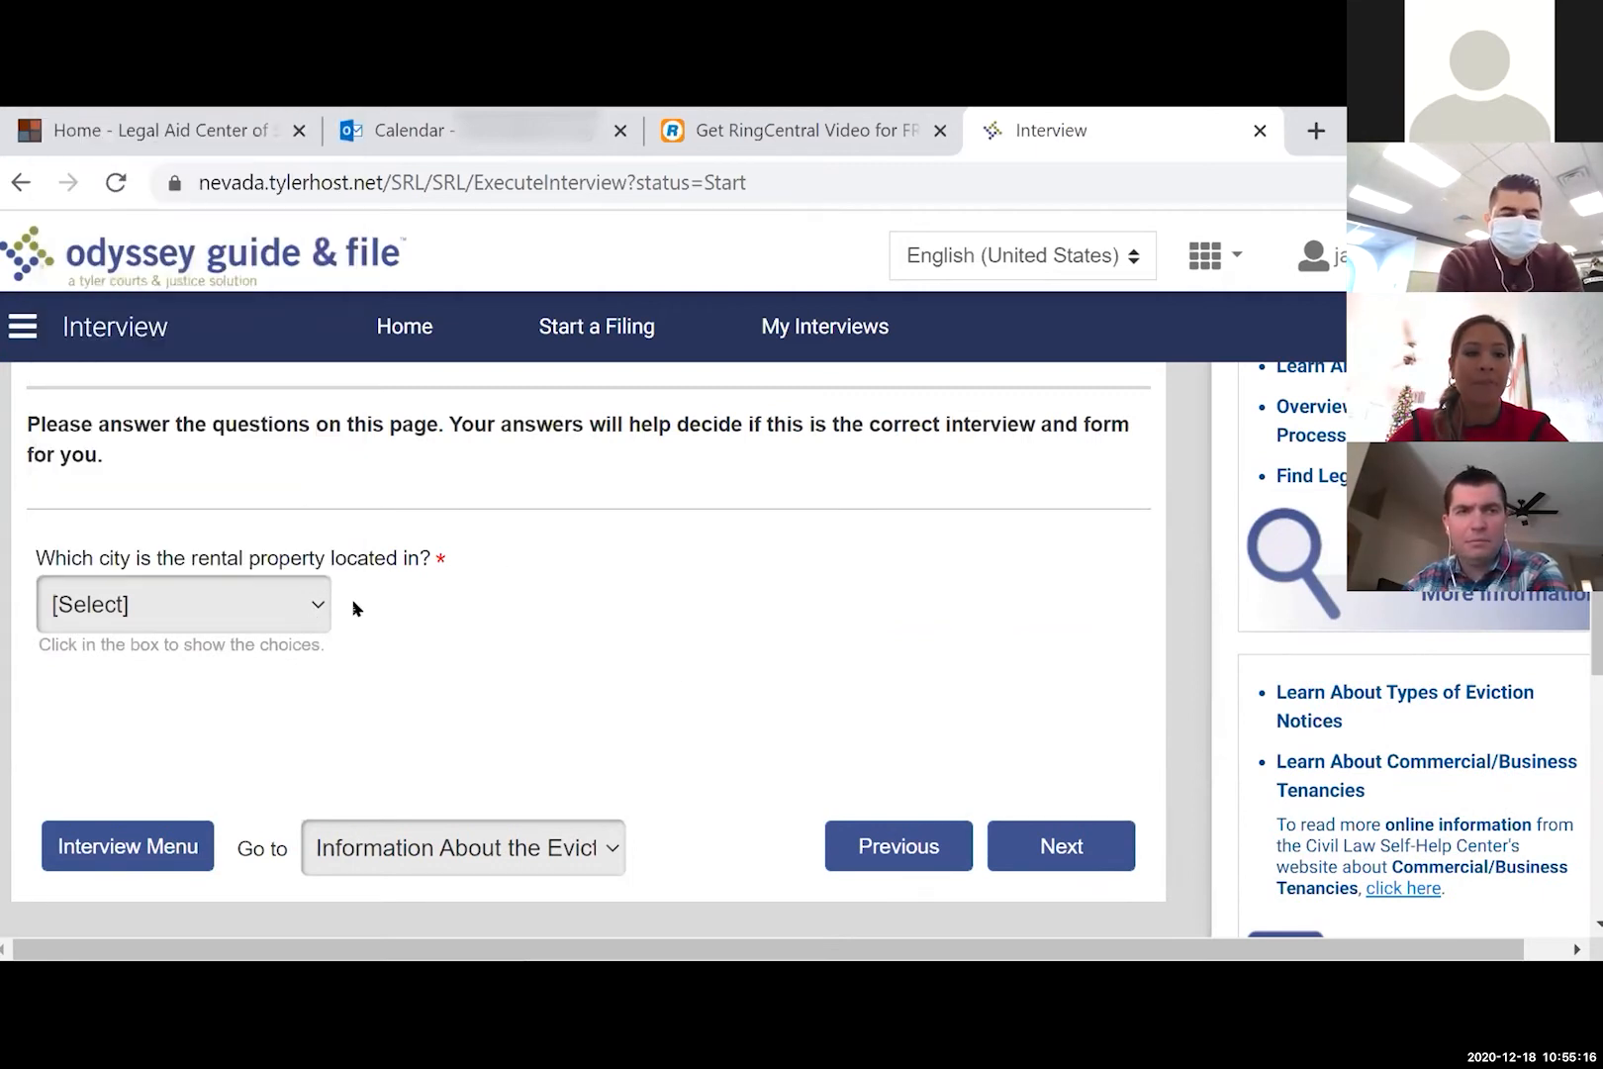
left_click(304, 610)
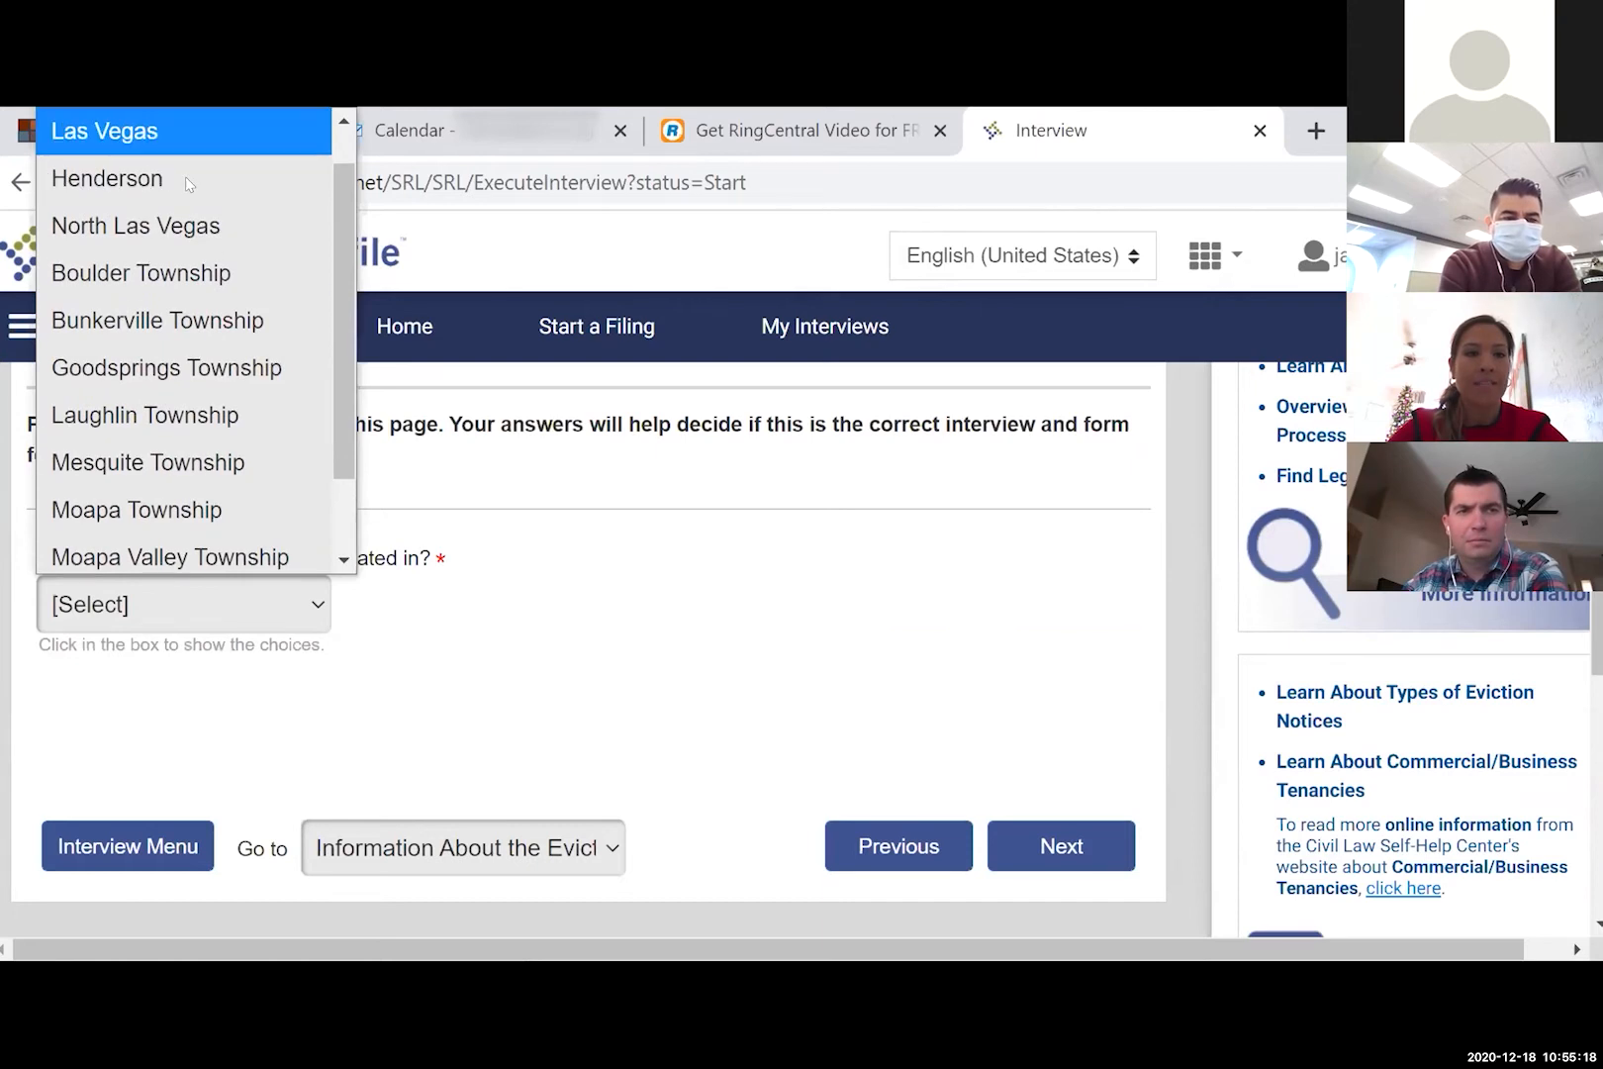
left_click(186, 144)
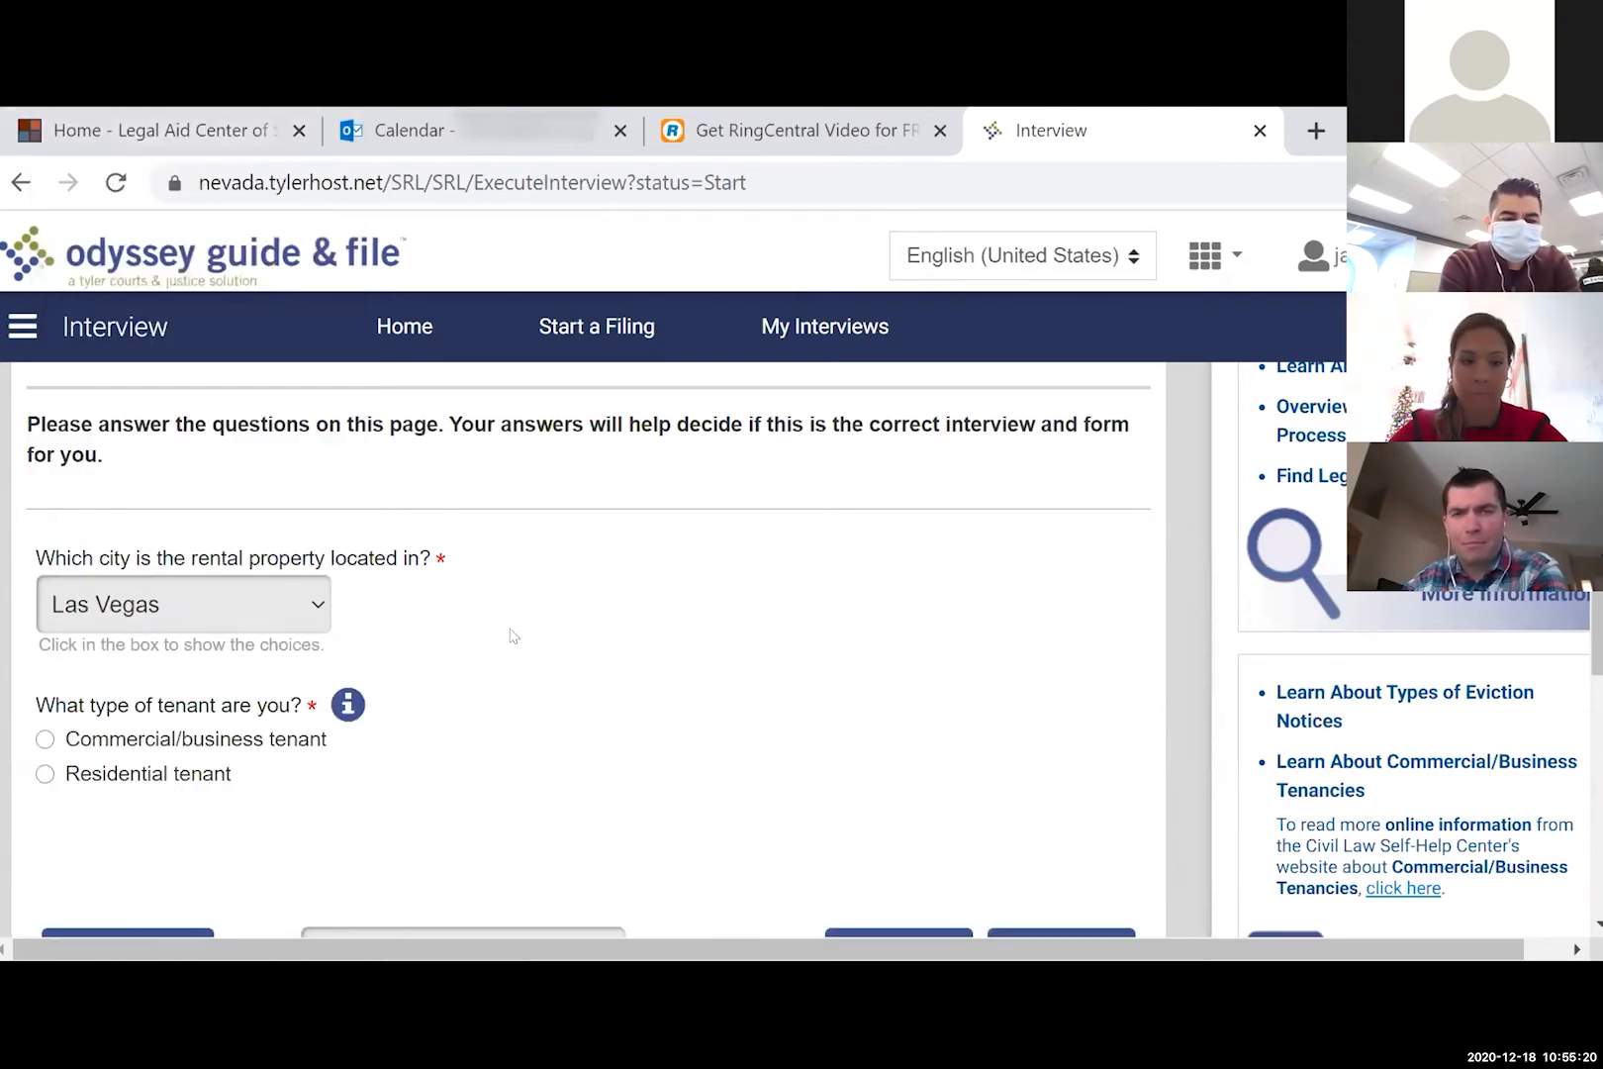
scroll(513, 635, "down", 2)
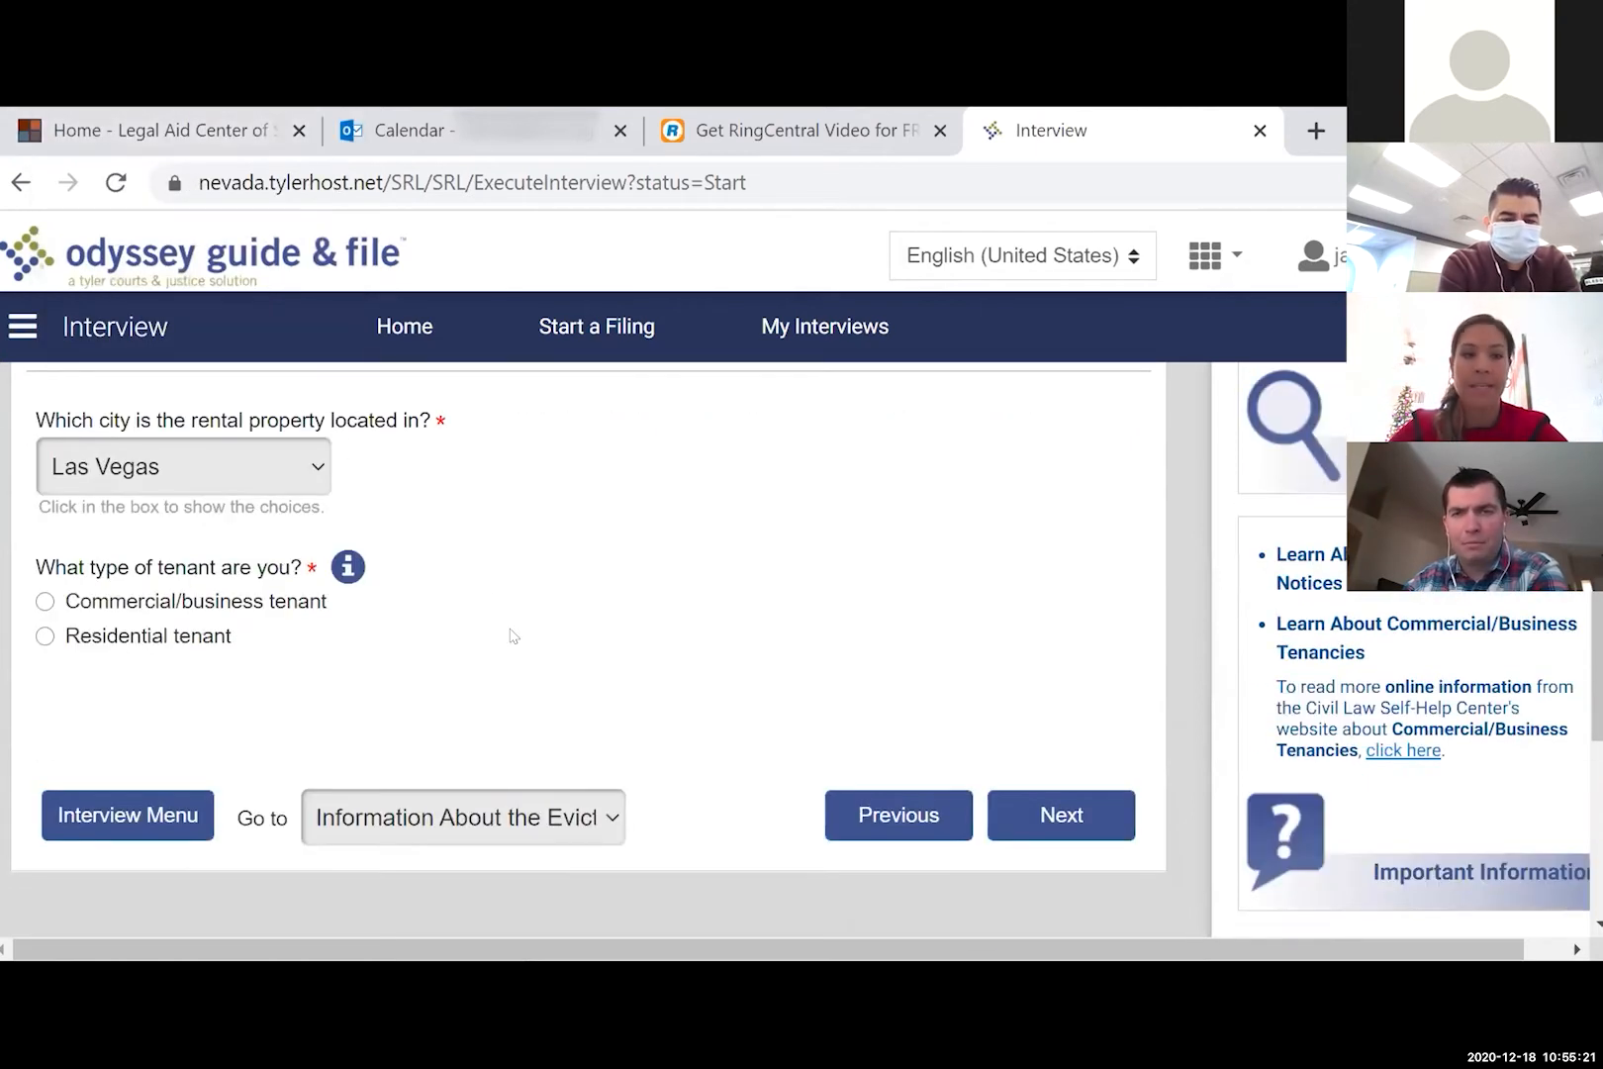
left_click(225, 644)
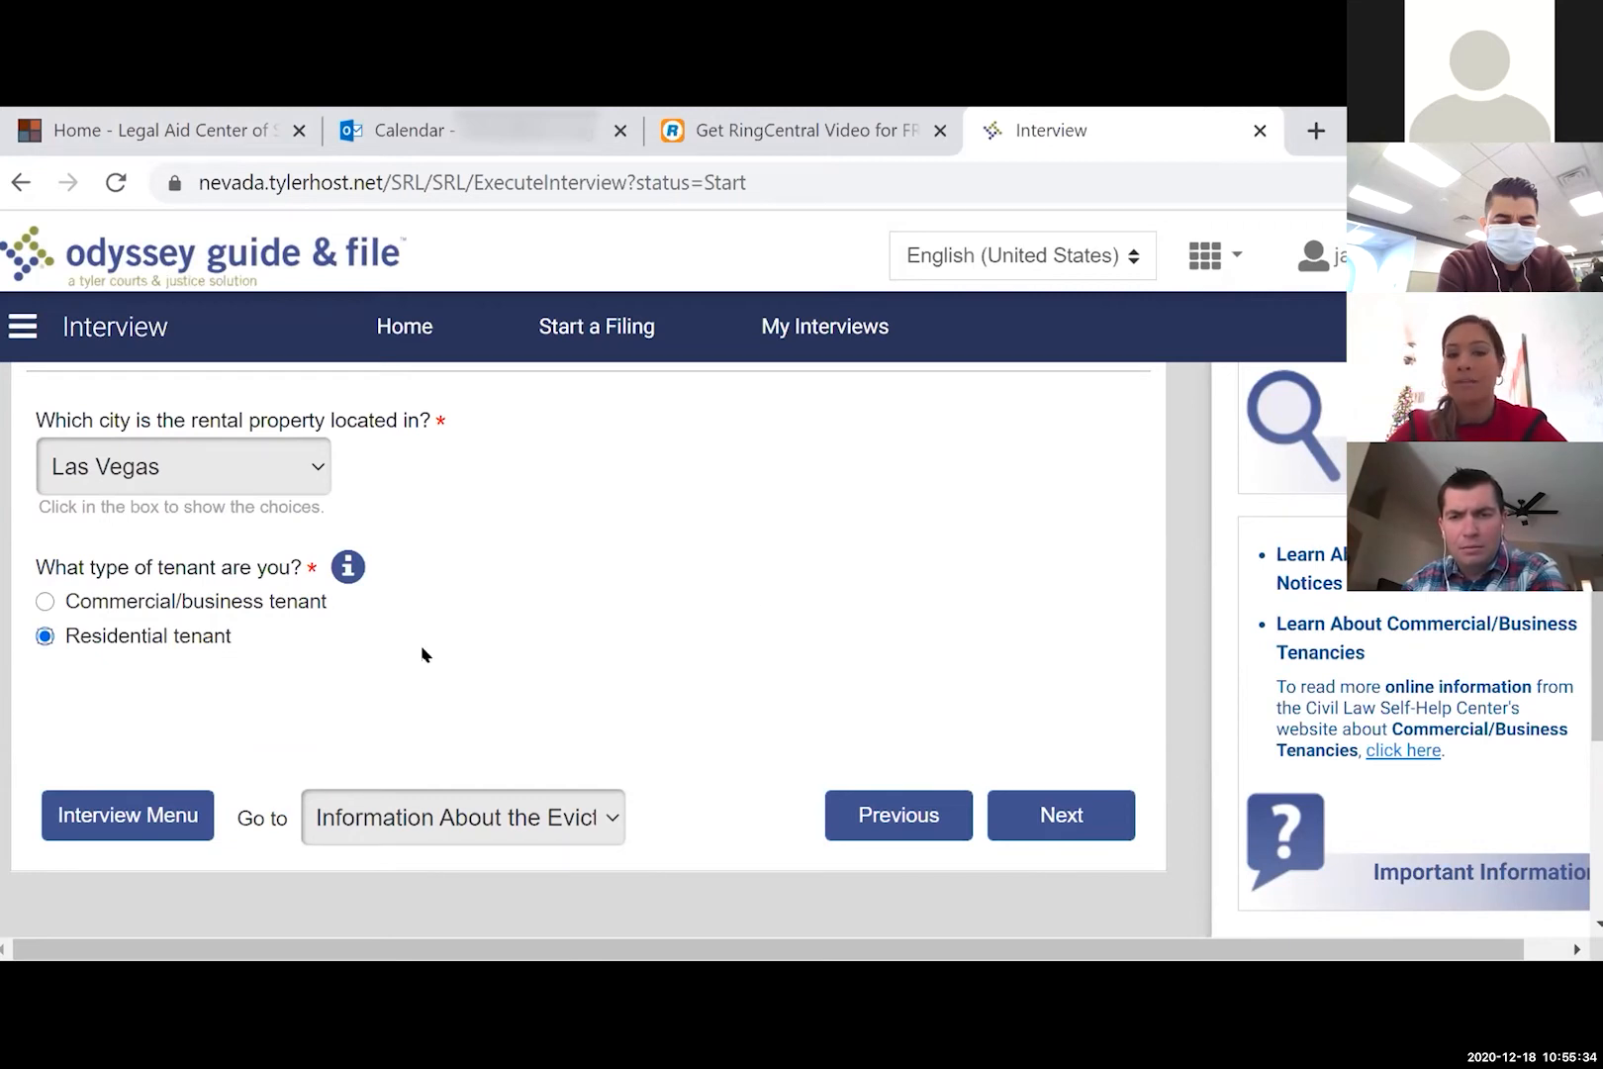
scroll(422, 651, "down", 1)
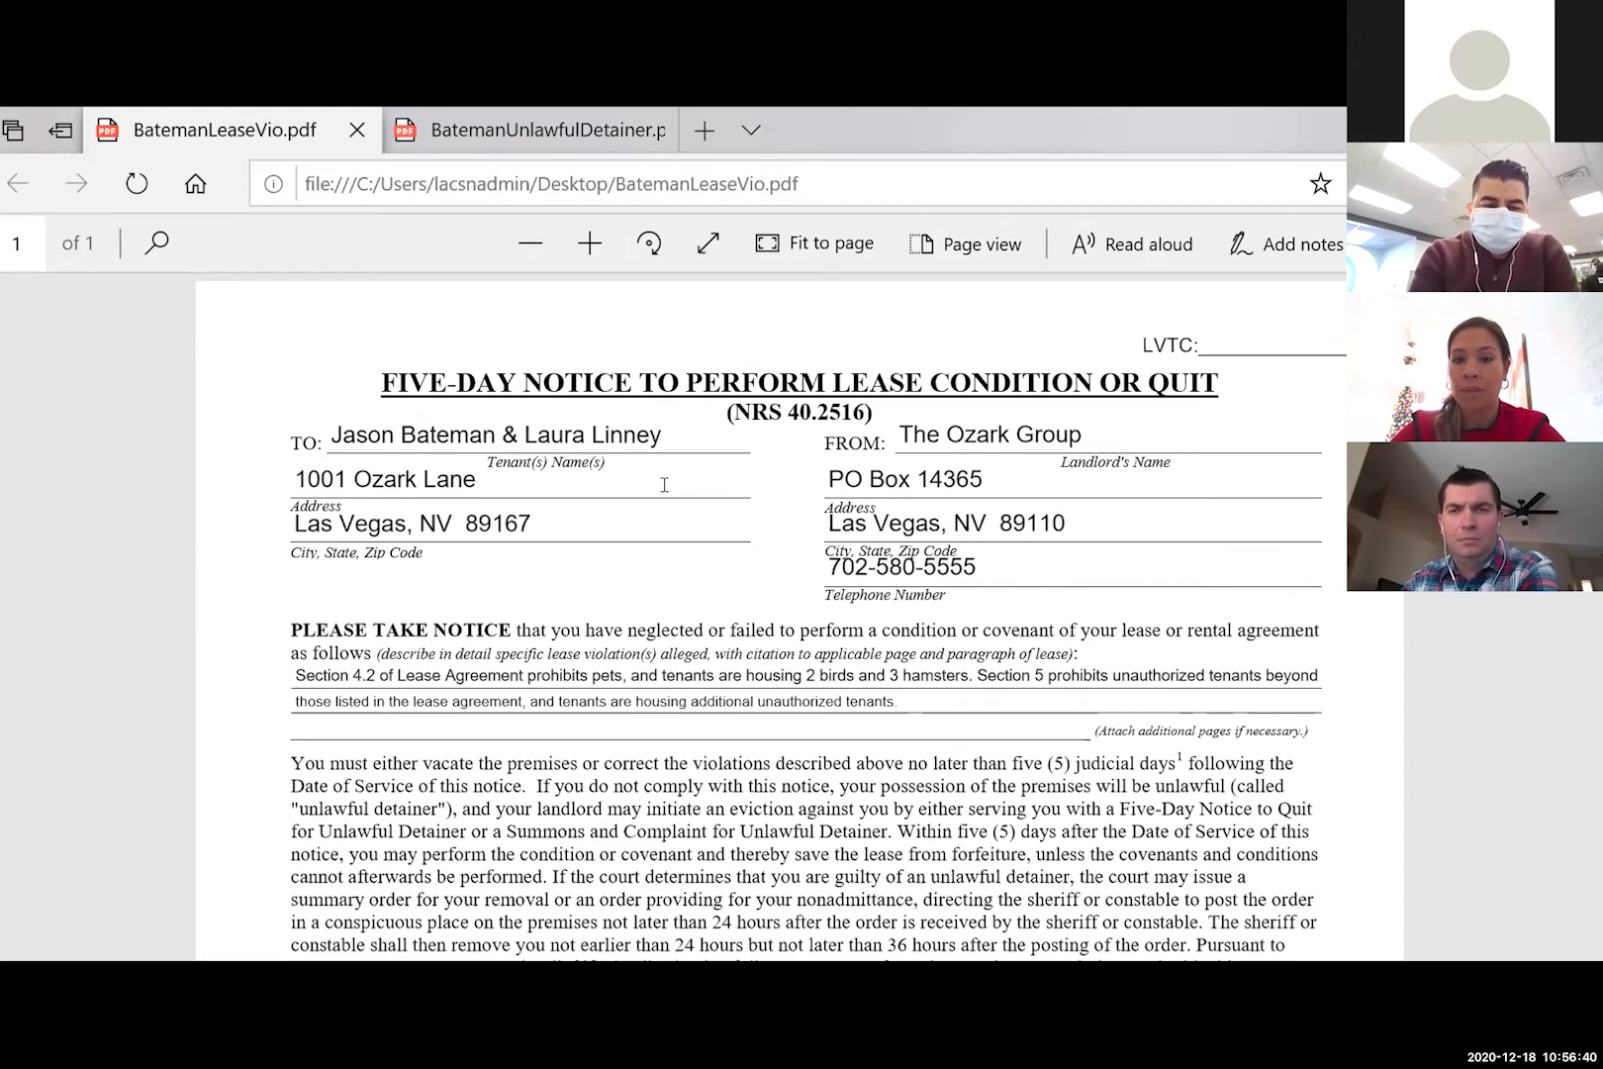
scroll(664, 460, "down", 3)
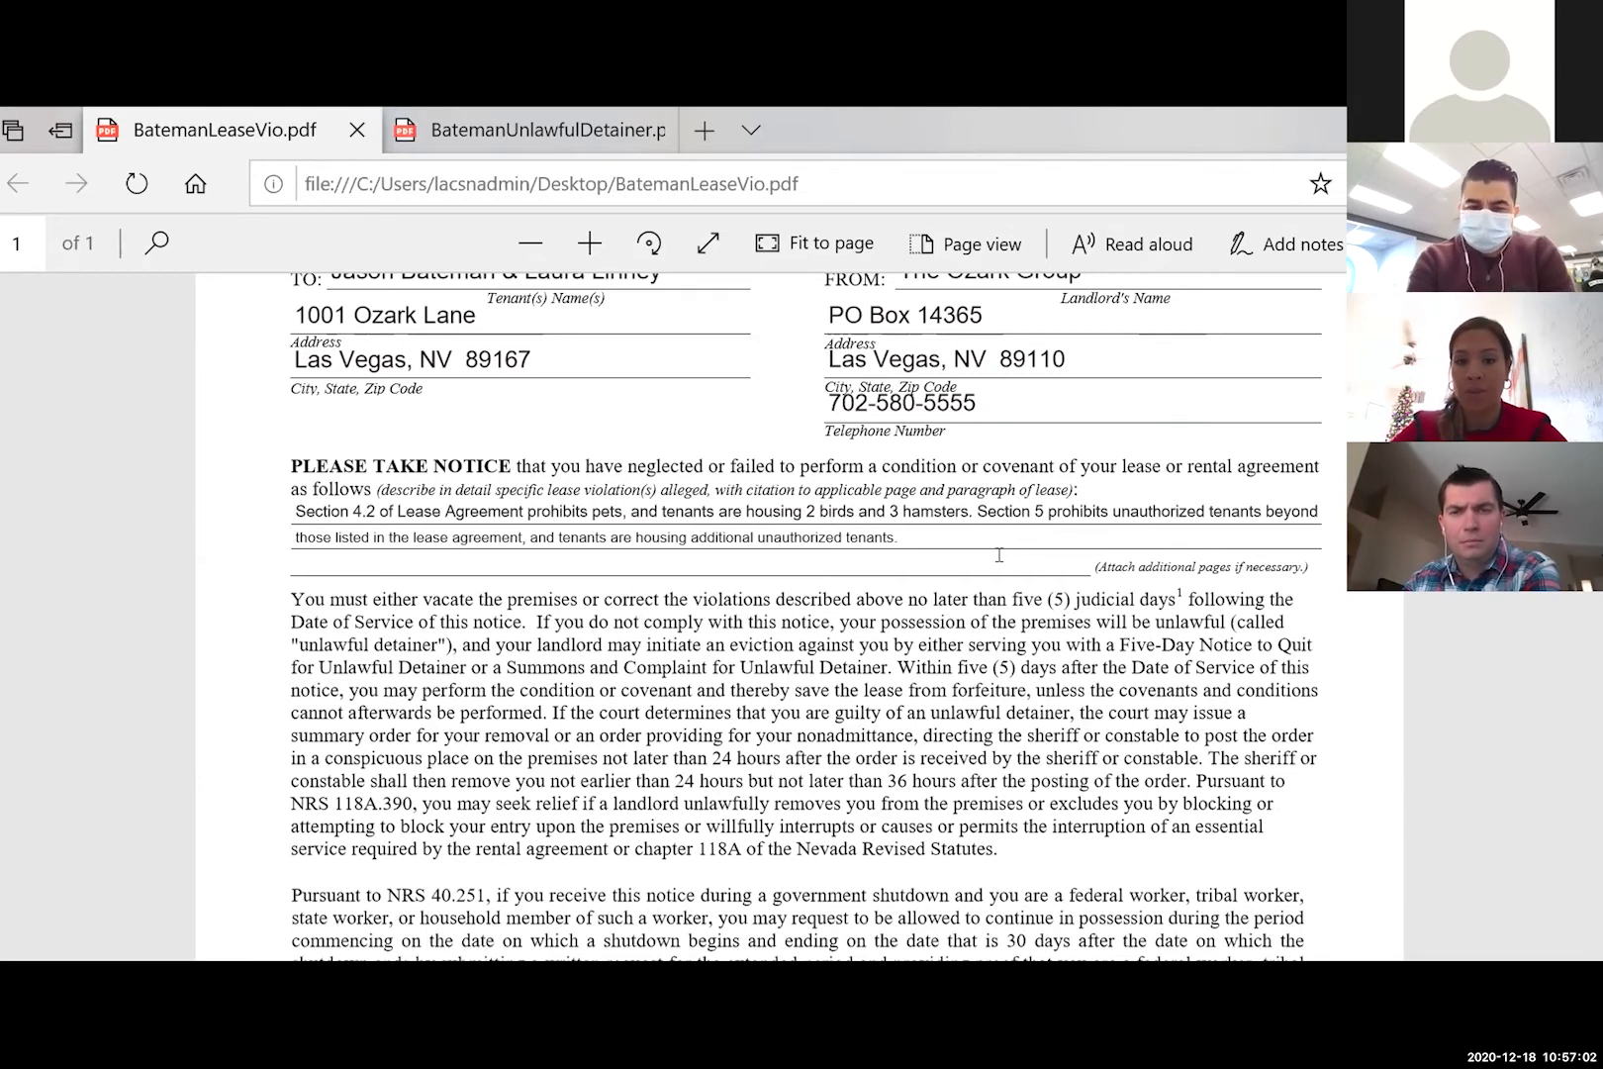
scroll(999, 555, "down", 3)
scroll(999, 555, "down", 8)
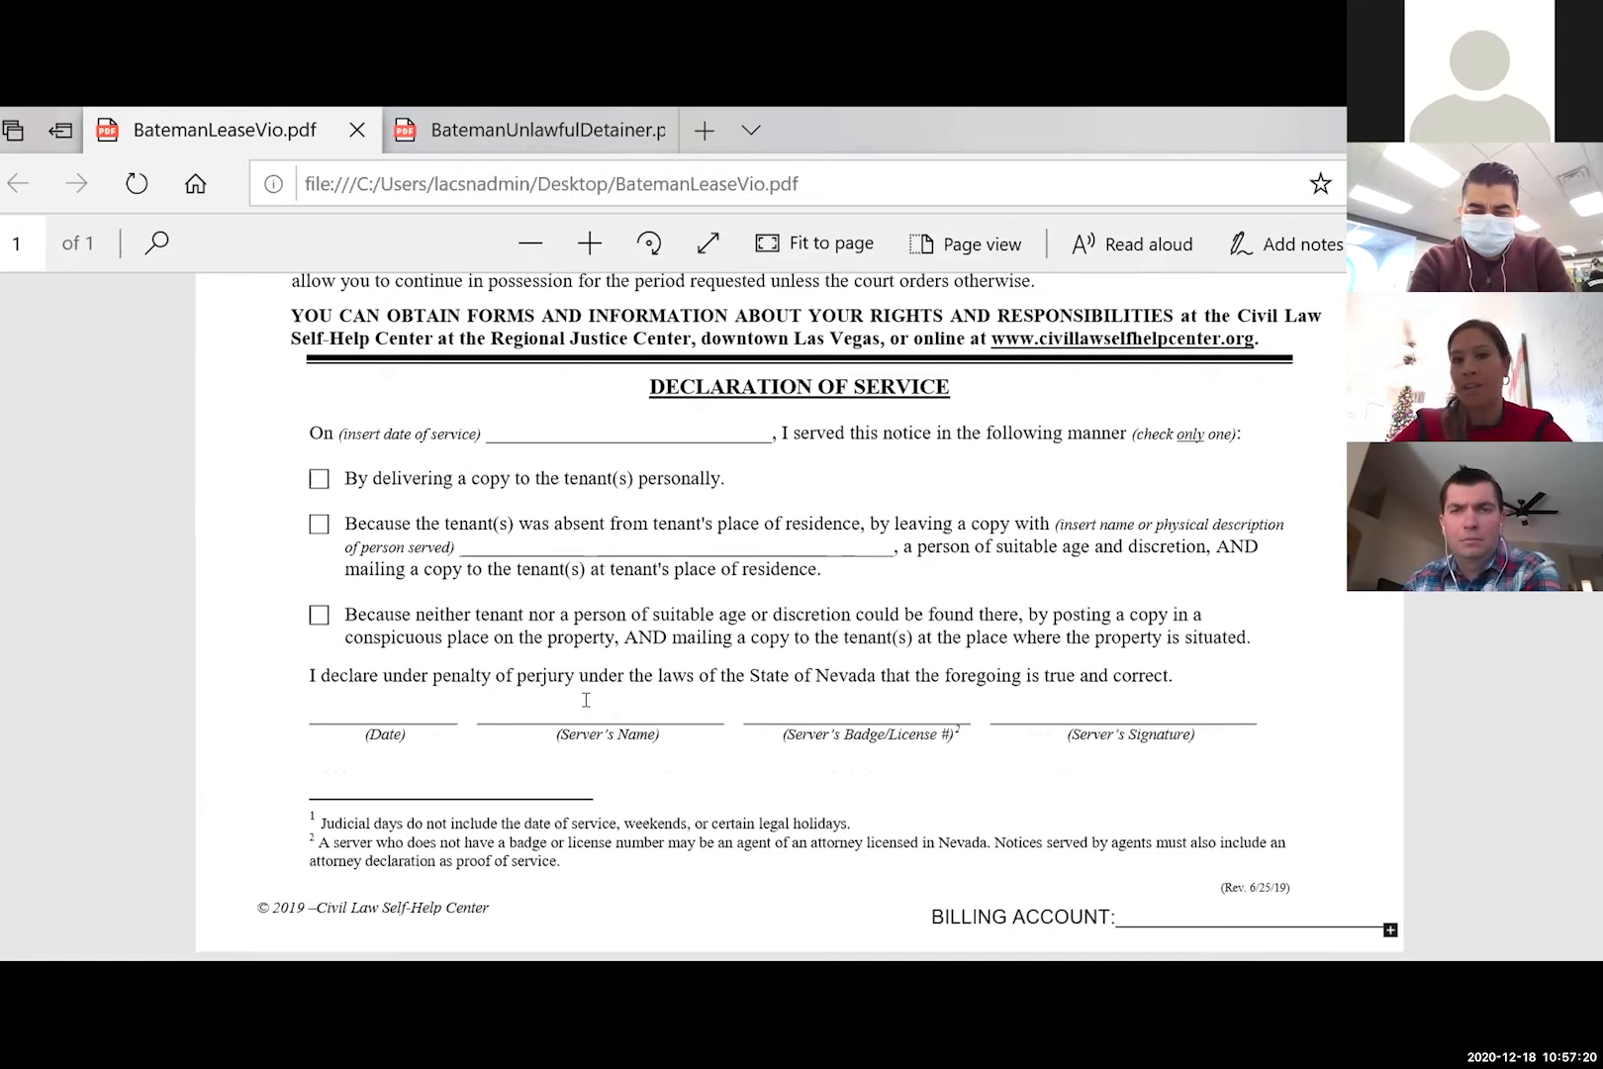
scroll(585, 700, "up", 1)
scroll(586, 700, "up", 5)
scroll(586, 700, "up", 5)
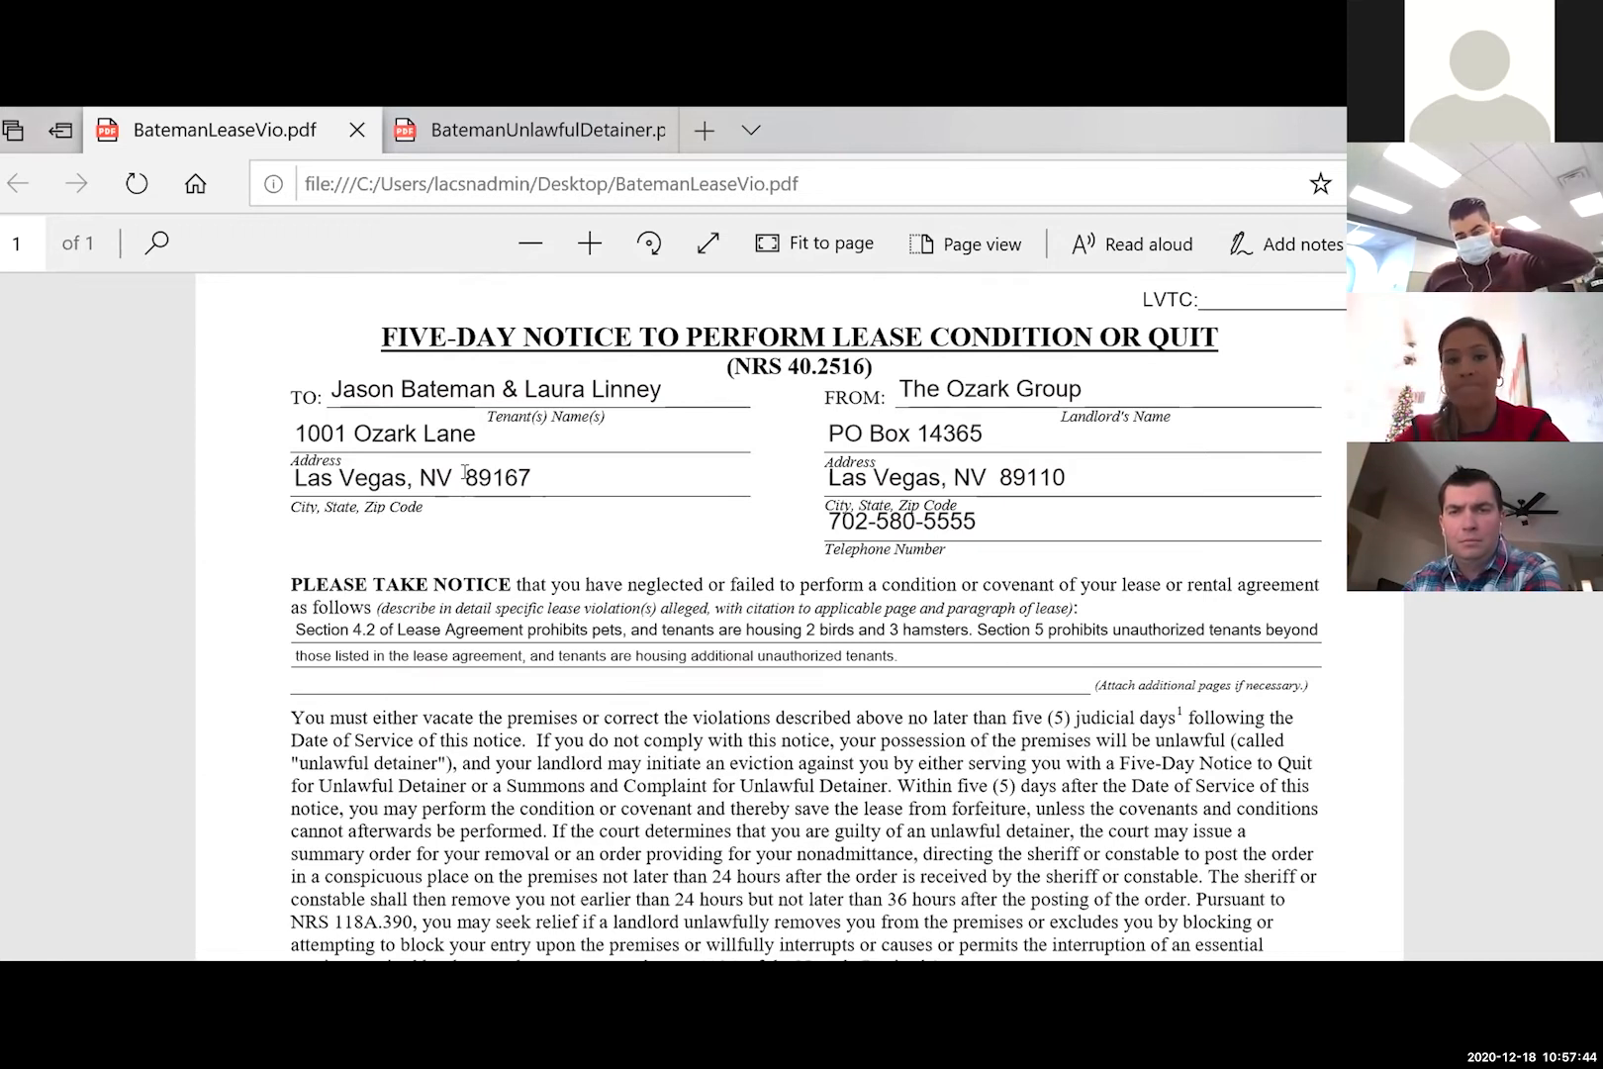
- Review the unlawful detainer notice PDF by scrolling through its pages
left_click(447, 138)
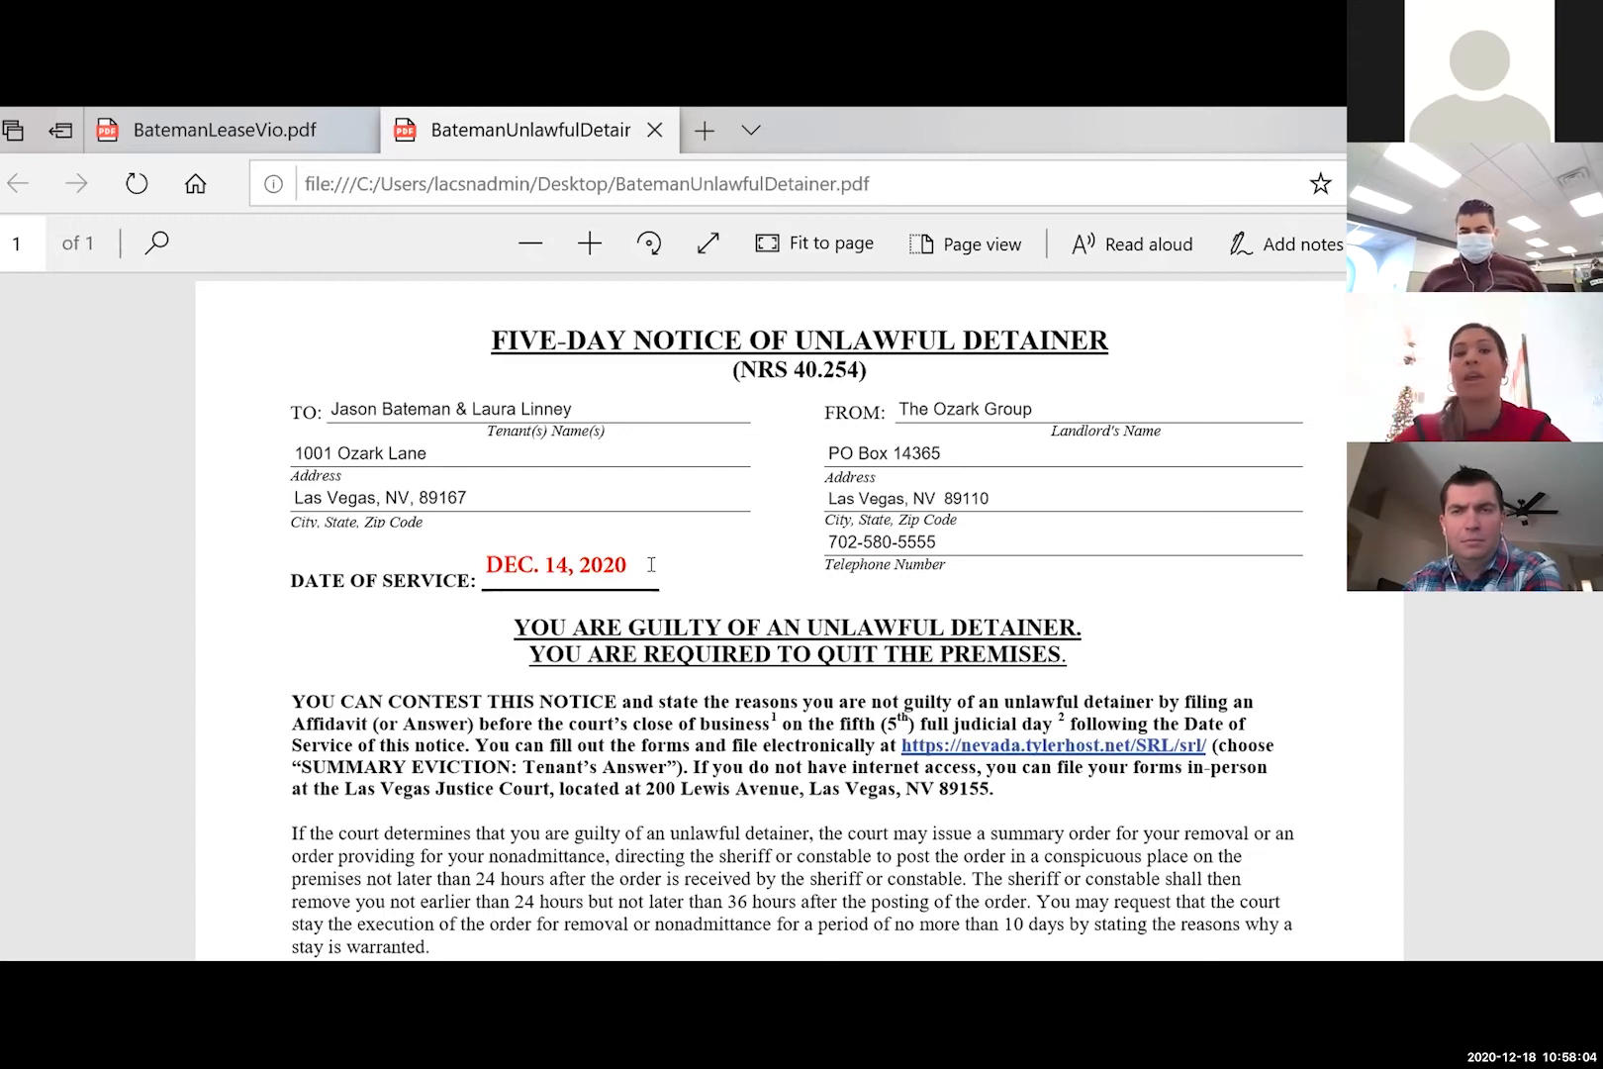
scroll(651, 564, "down", 3)
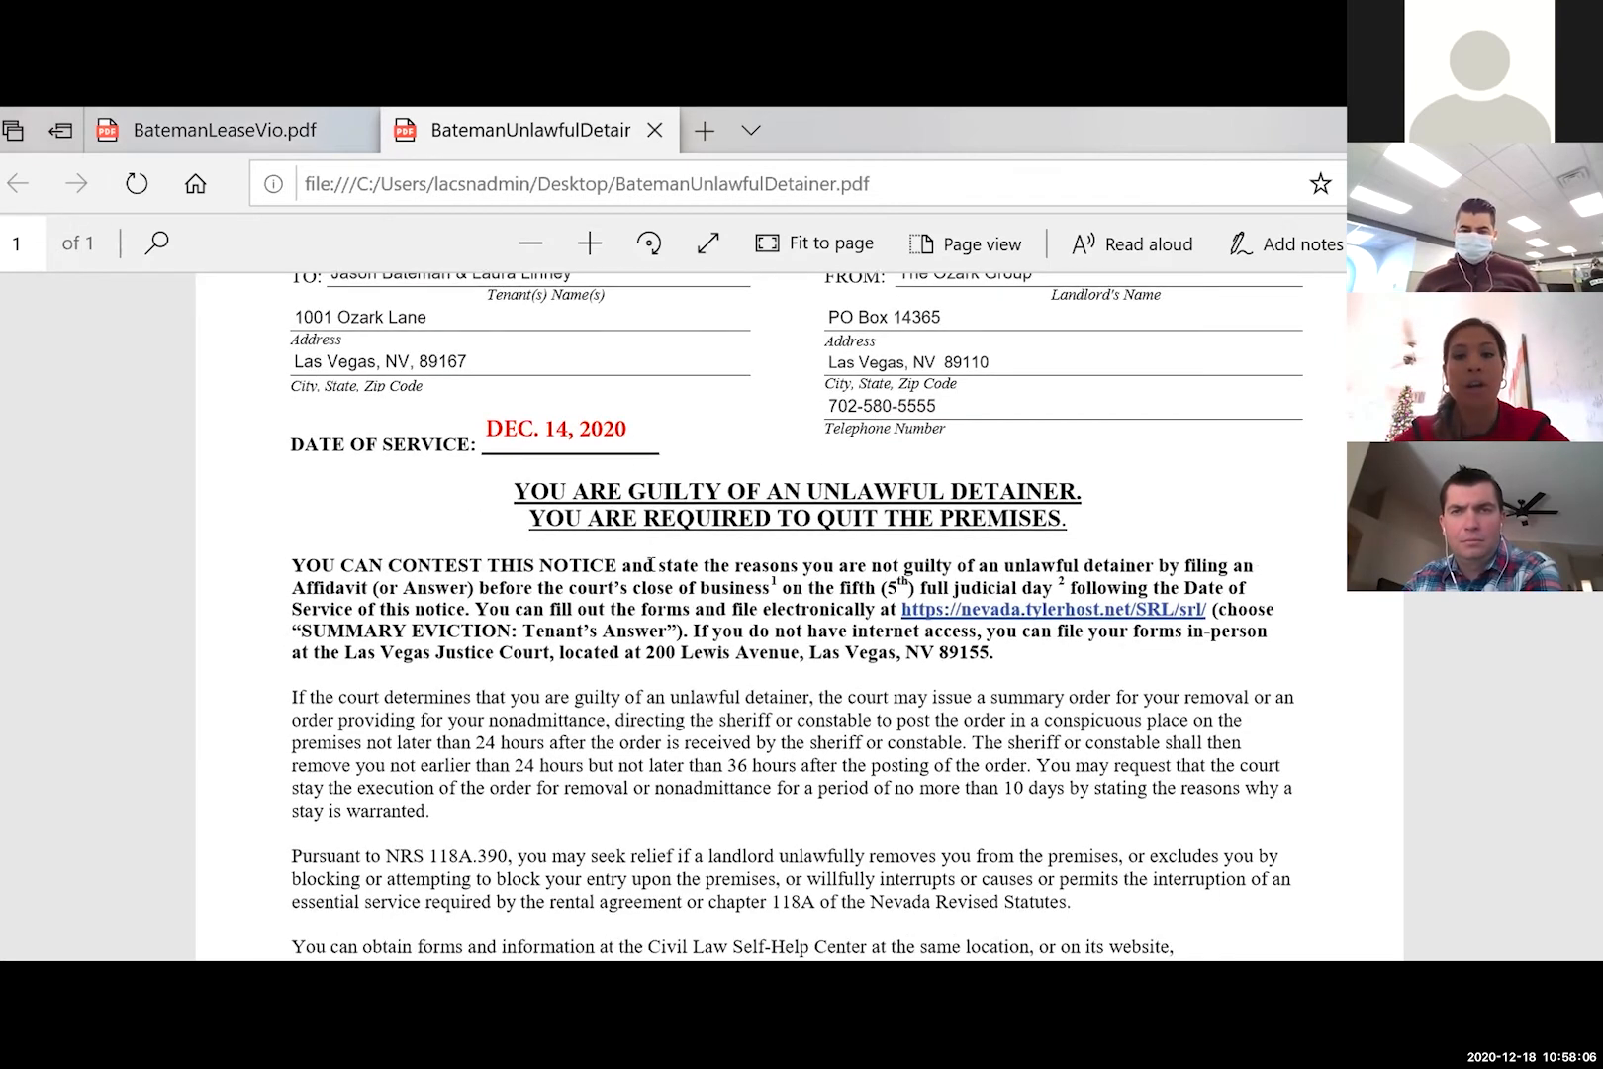
scroll(651, 564, "down", 3)
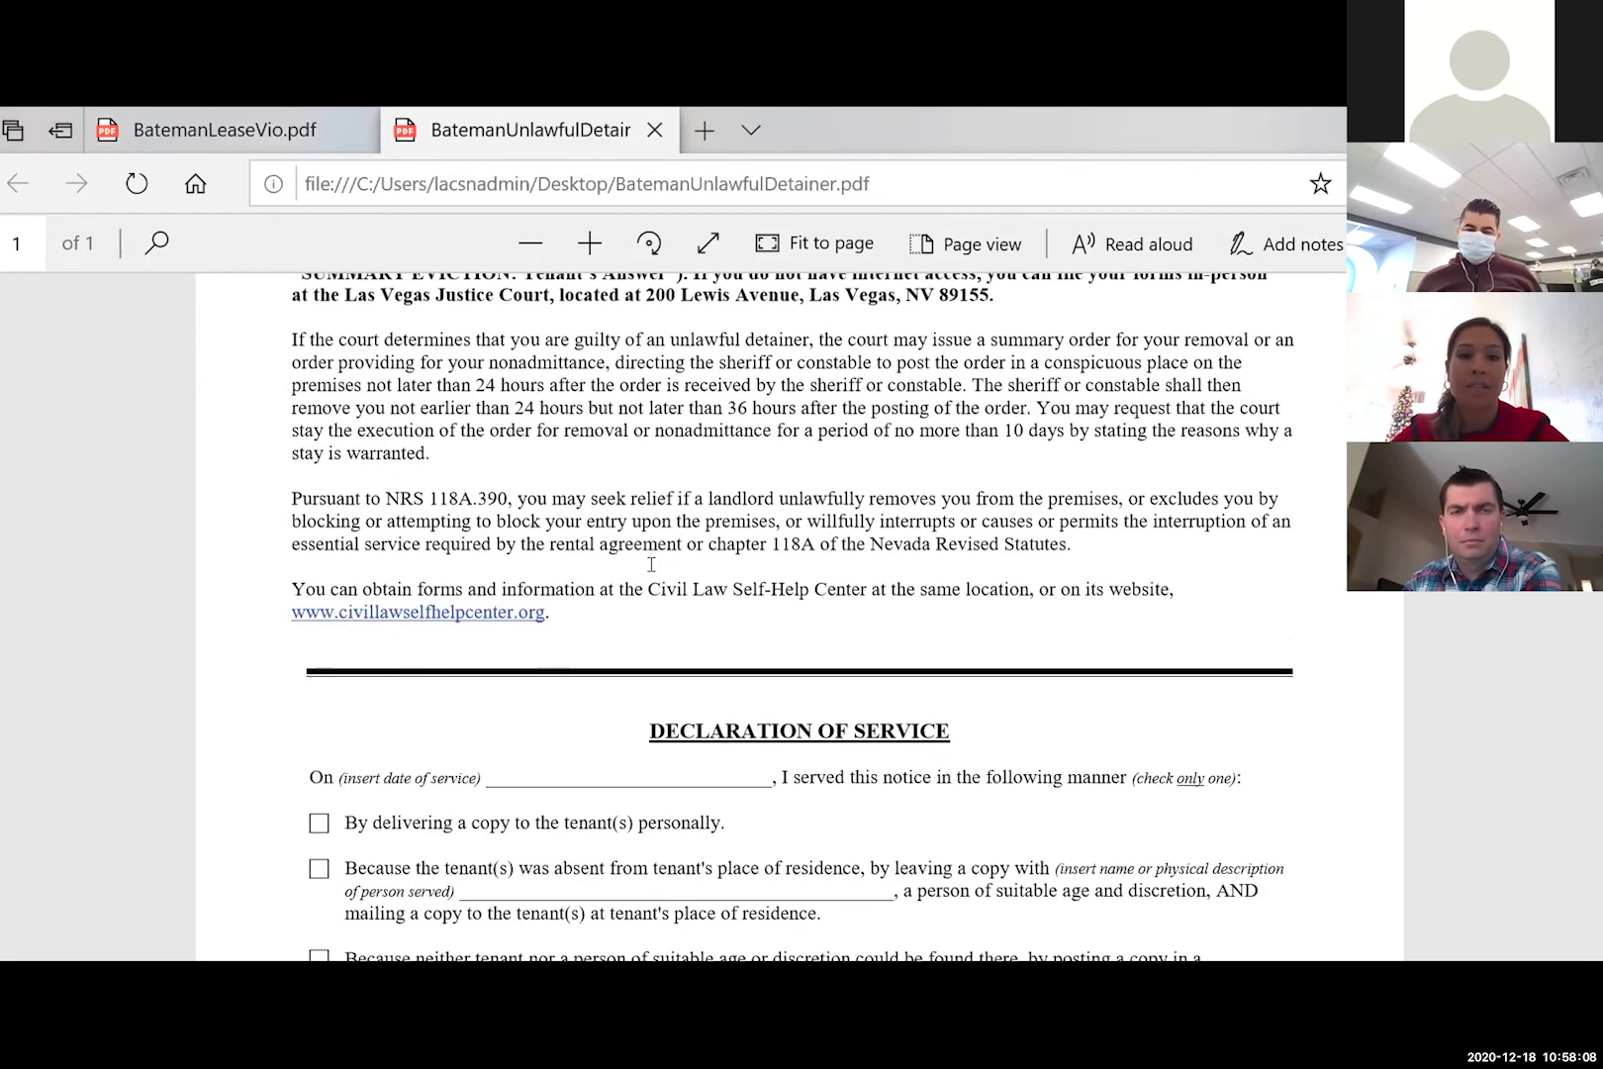
scroll(795, 406, "up", 1)
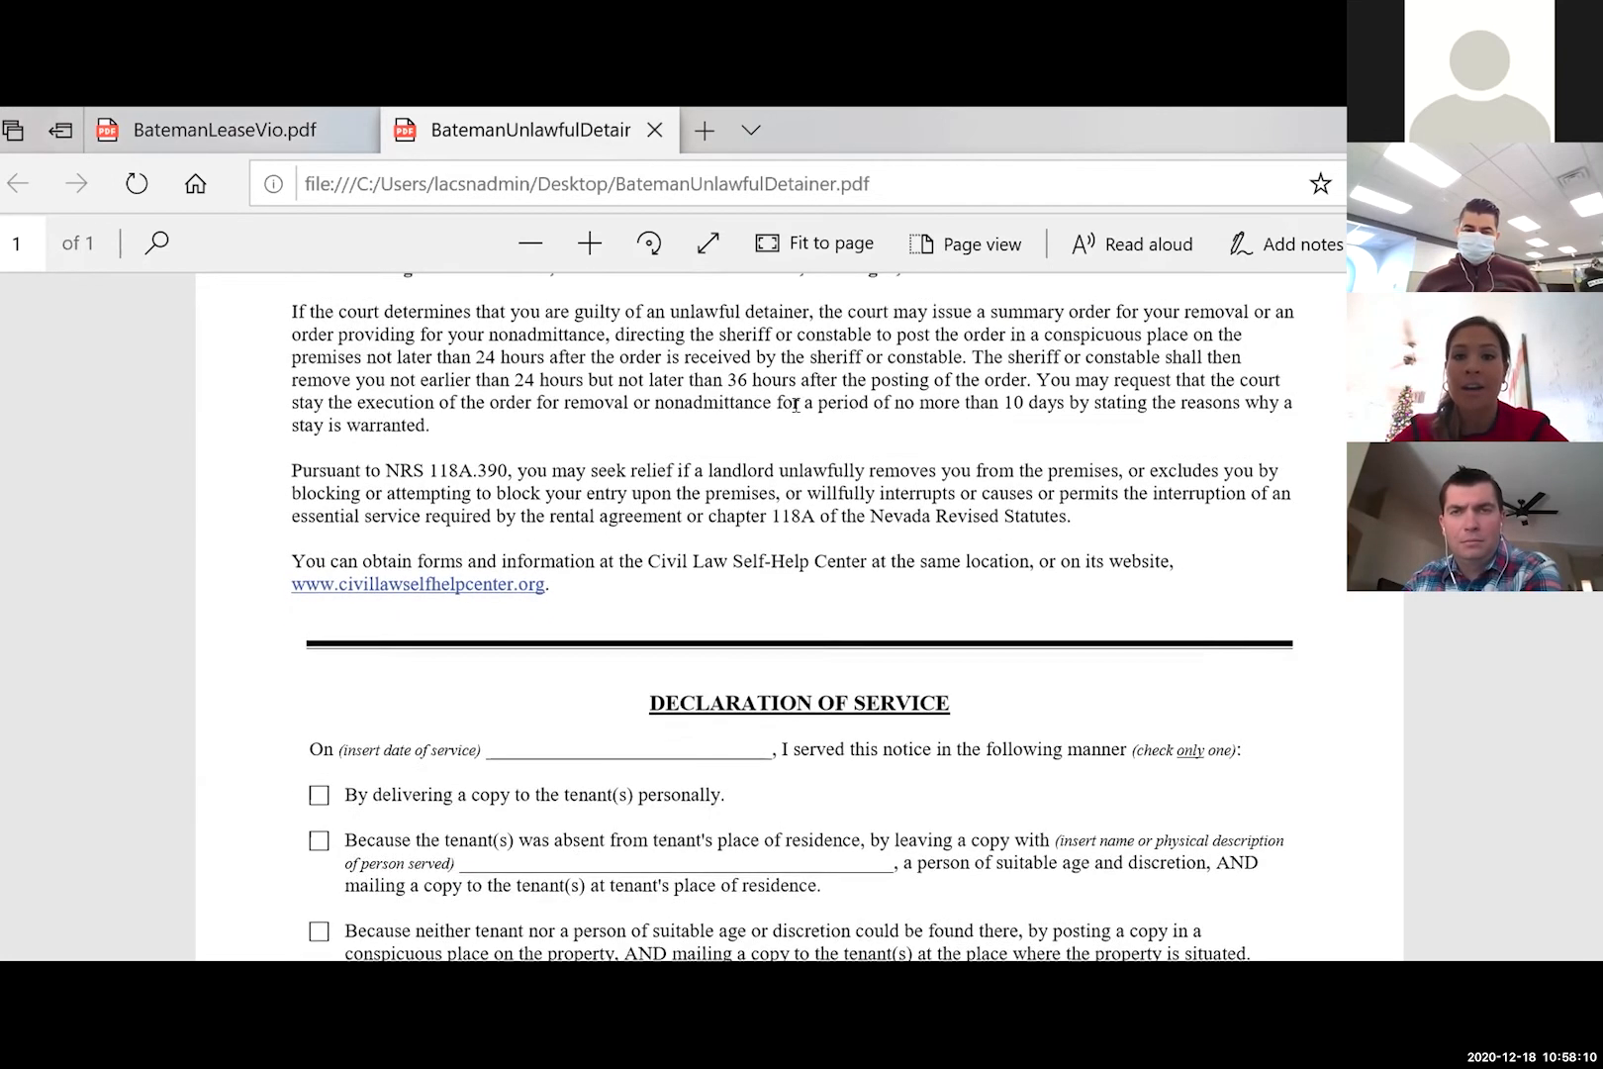
scroll(795, 406, "up", 1)
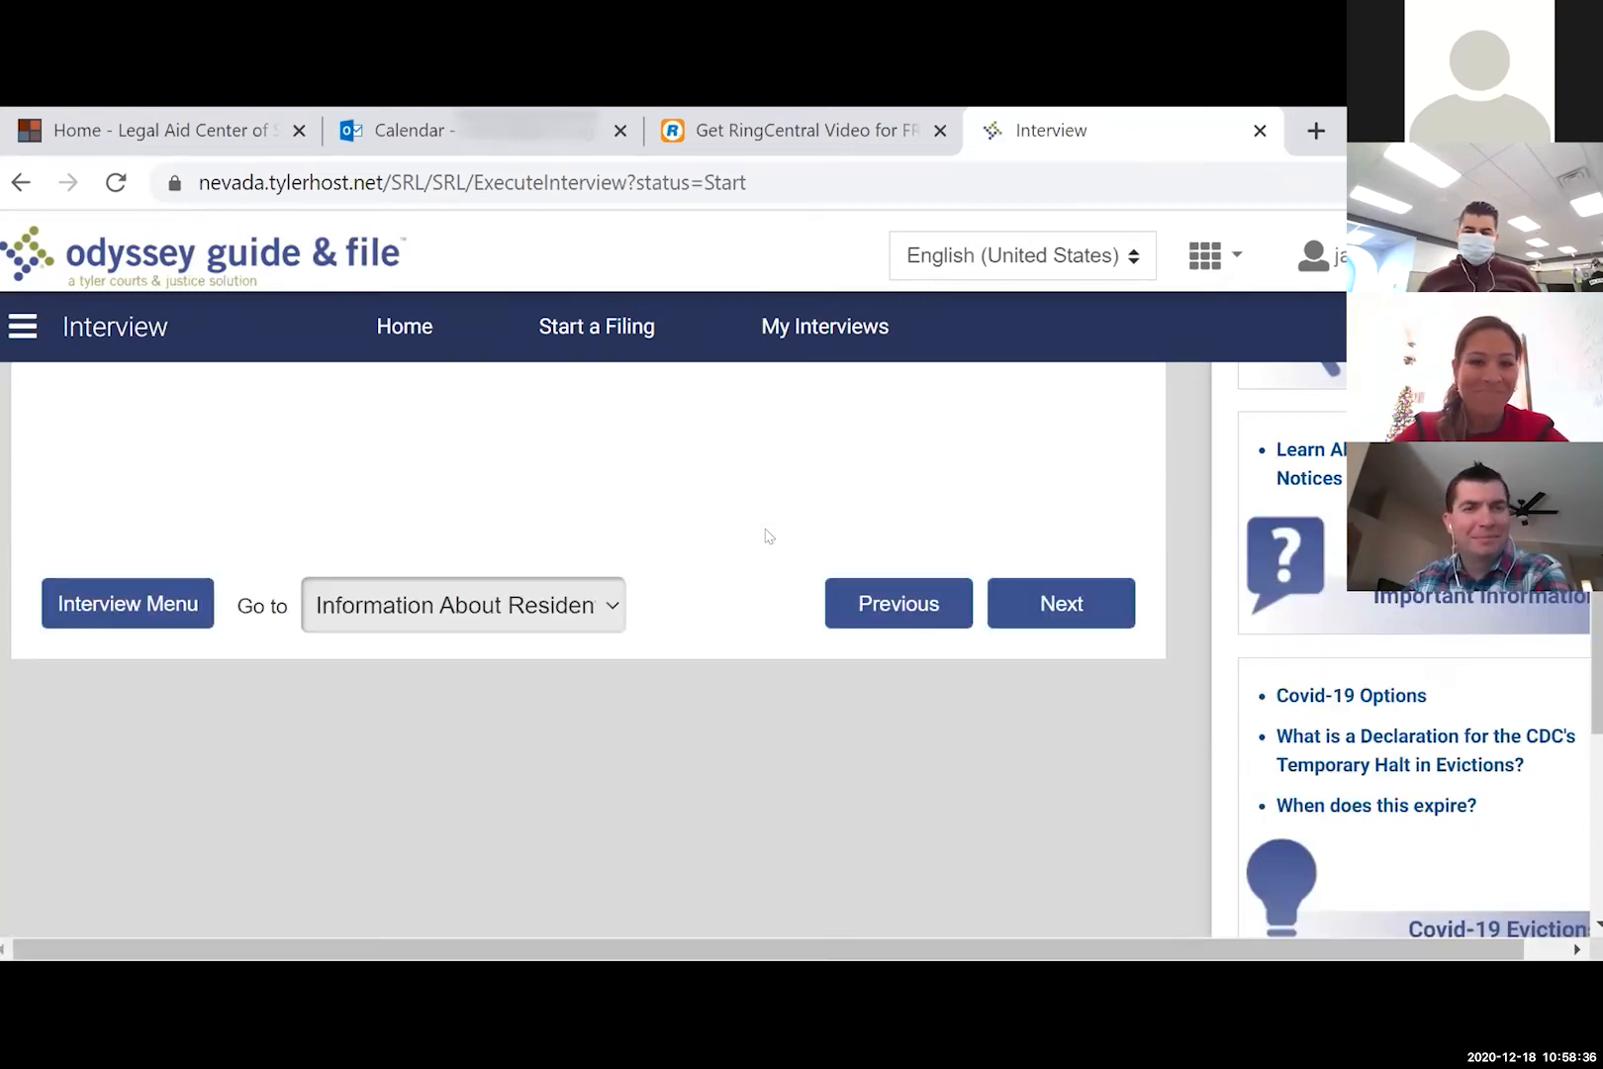
- Answer No to a Summons & Complaint, choose the Five-Day Notice to Perform Lease Condition, and confirm an unlawful detainer notice
scroll(767, 536, "up", 3)
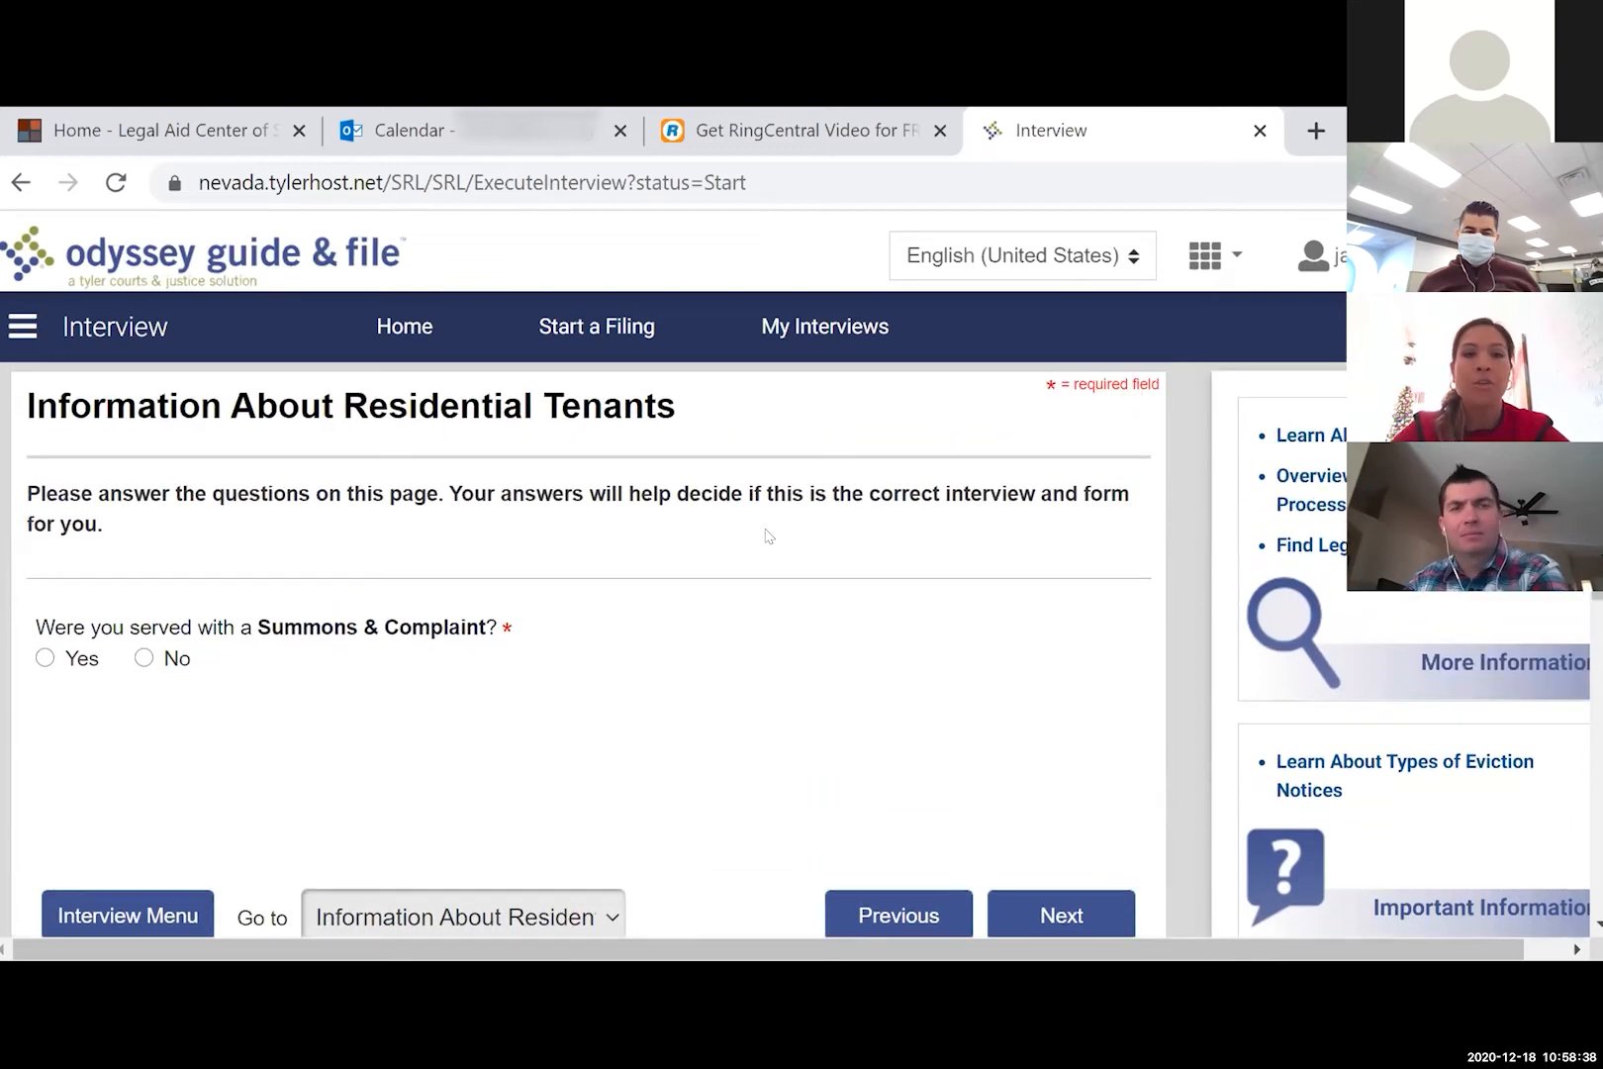
scroll(763, 525, "down", 1)
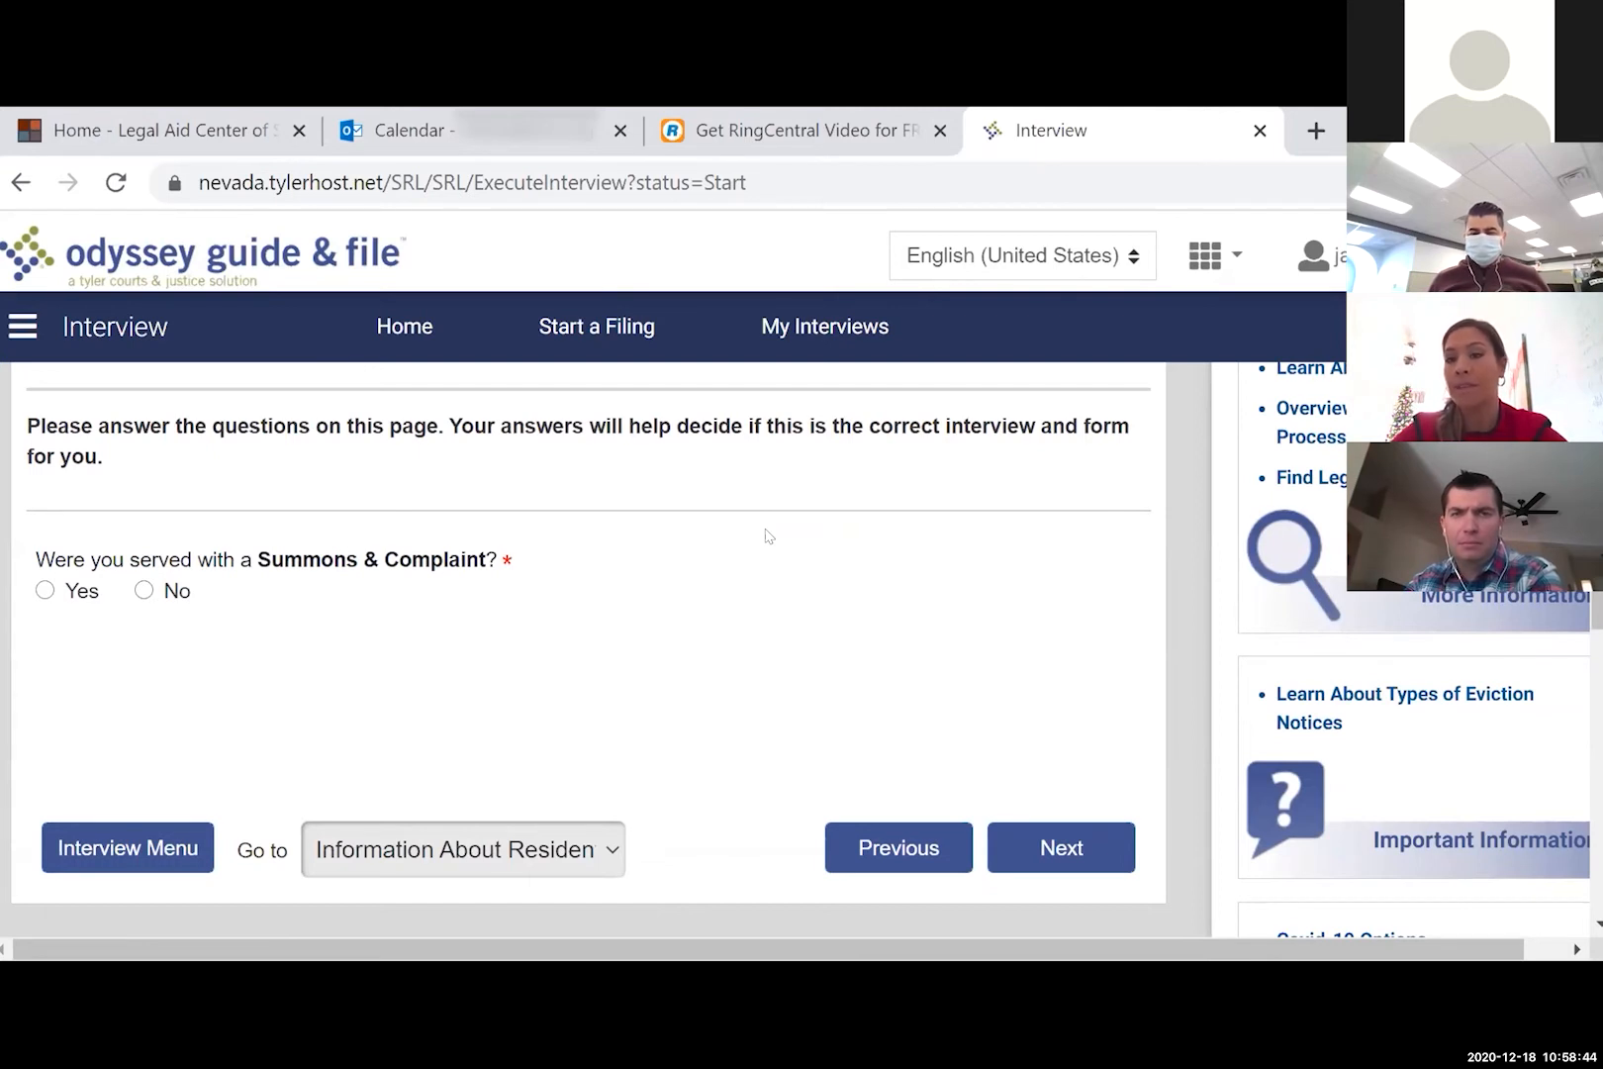
left_click(145, 591)
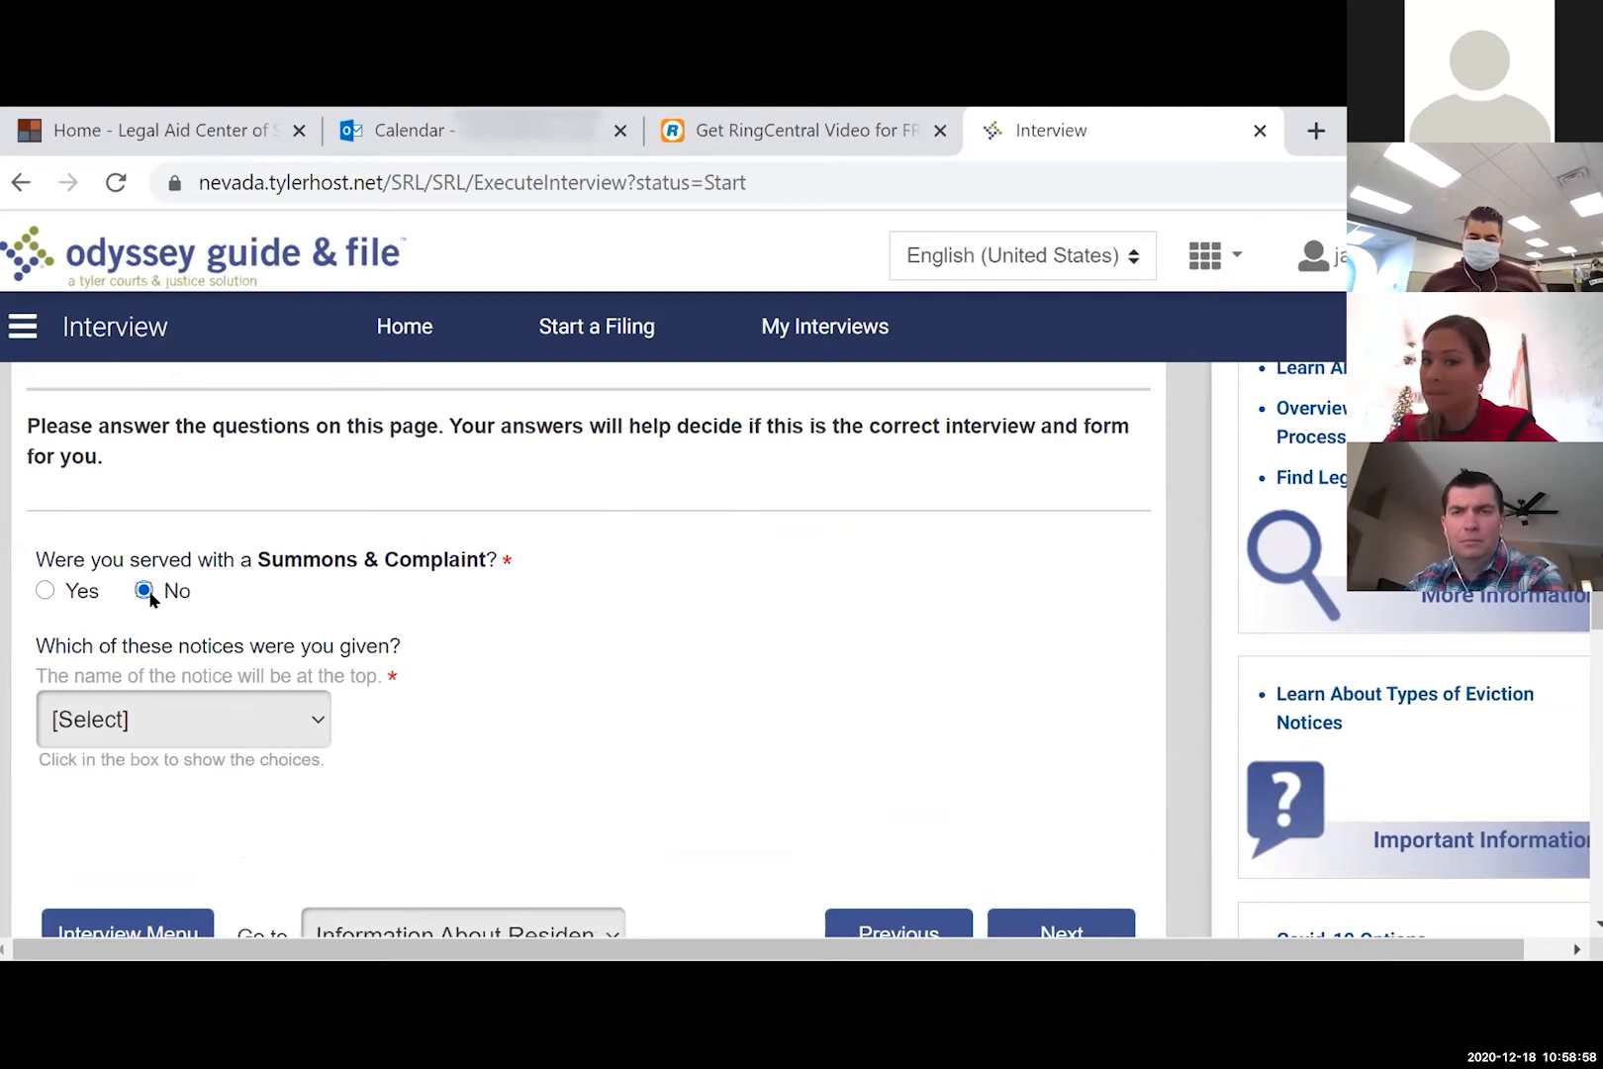
left_click(311, 744)
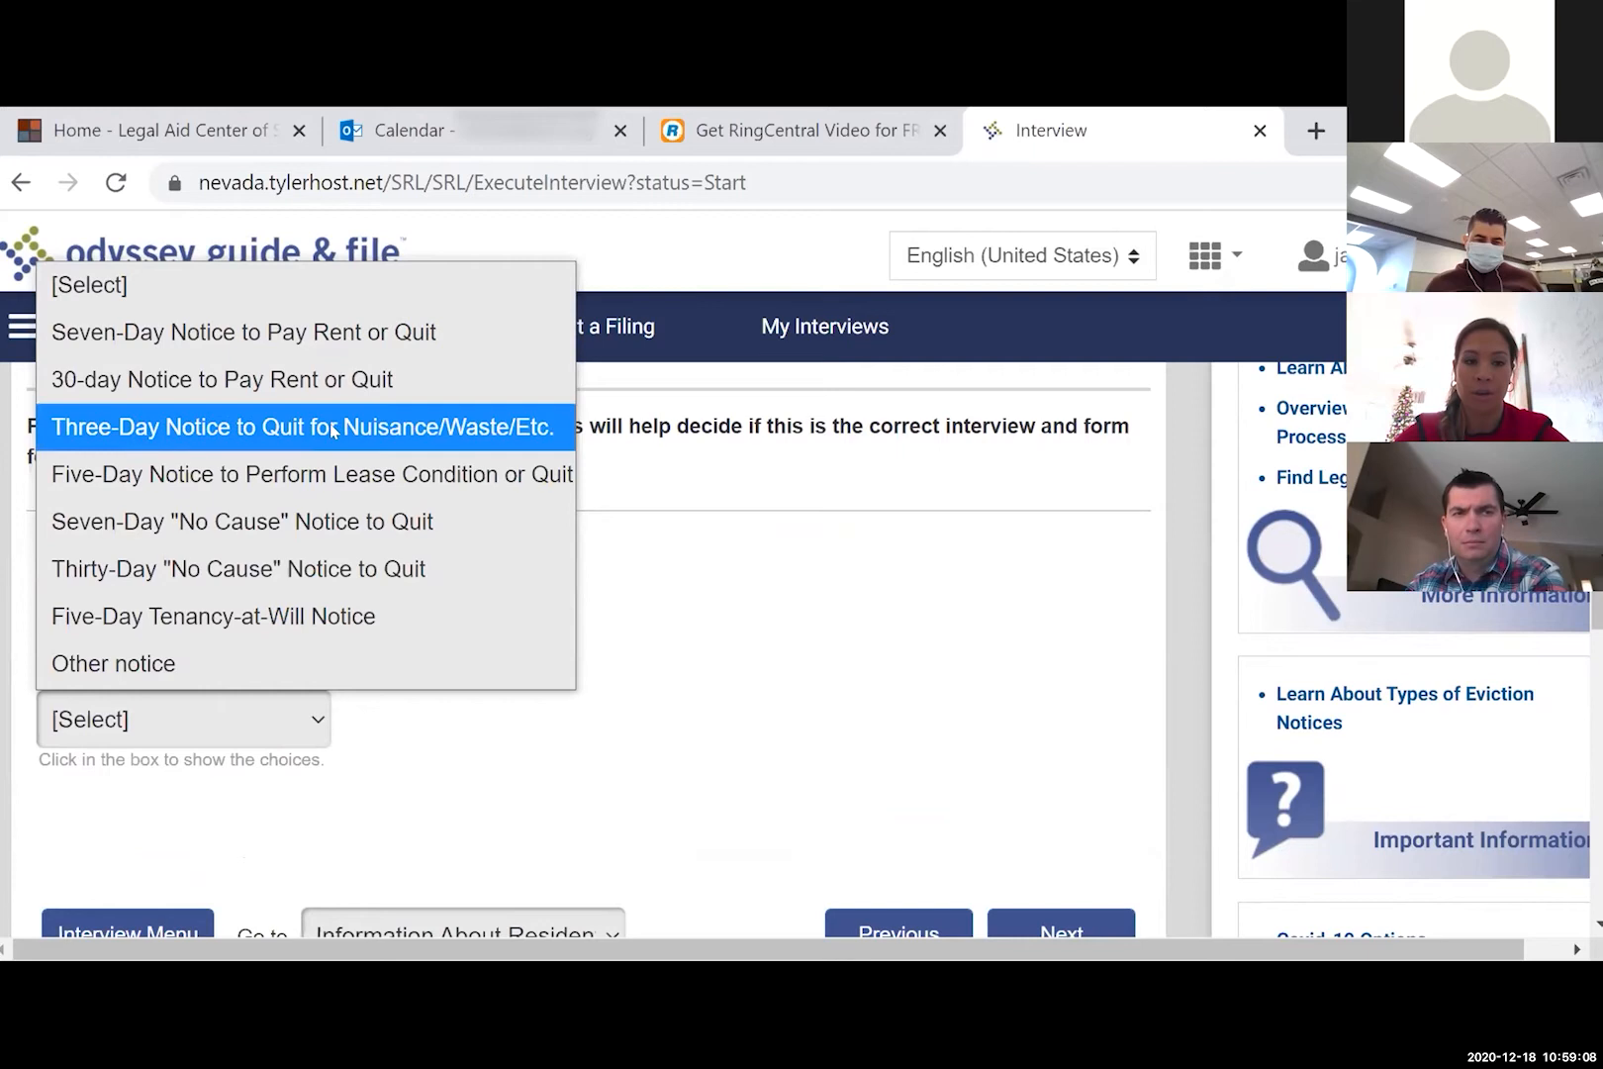
left_click(348, 484)
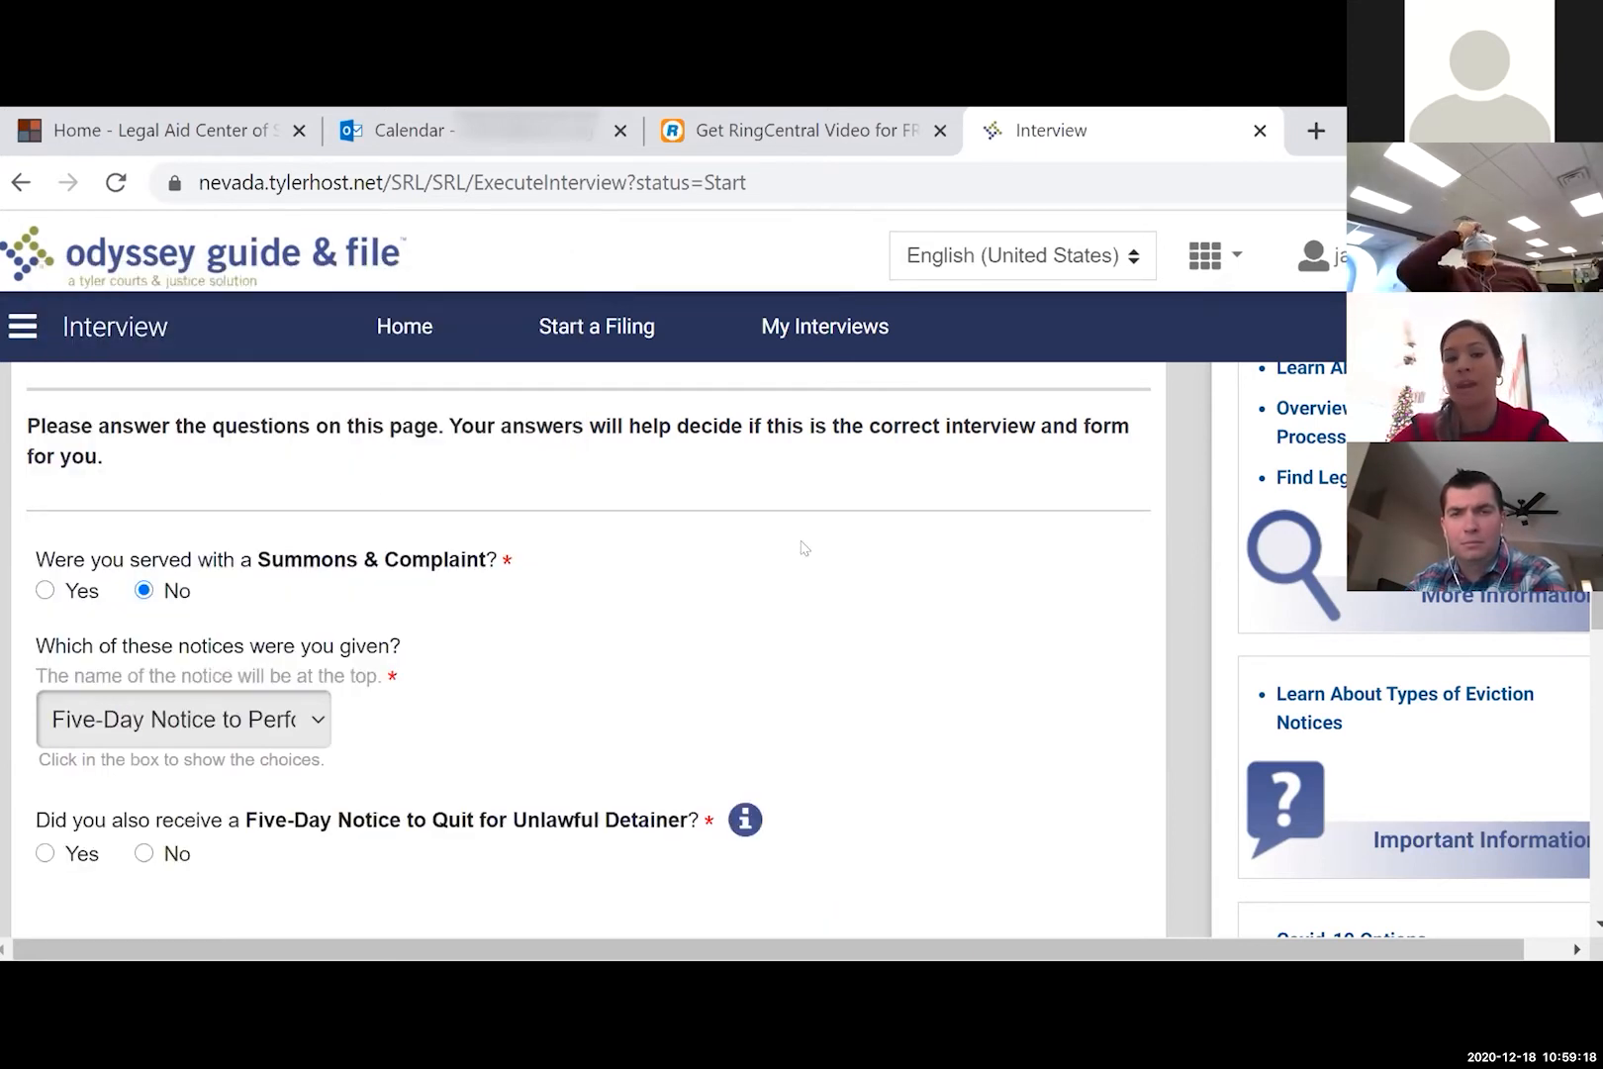
scroll(804, 547, "down", 2)
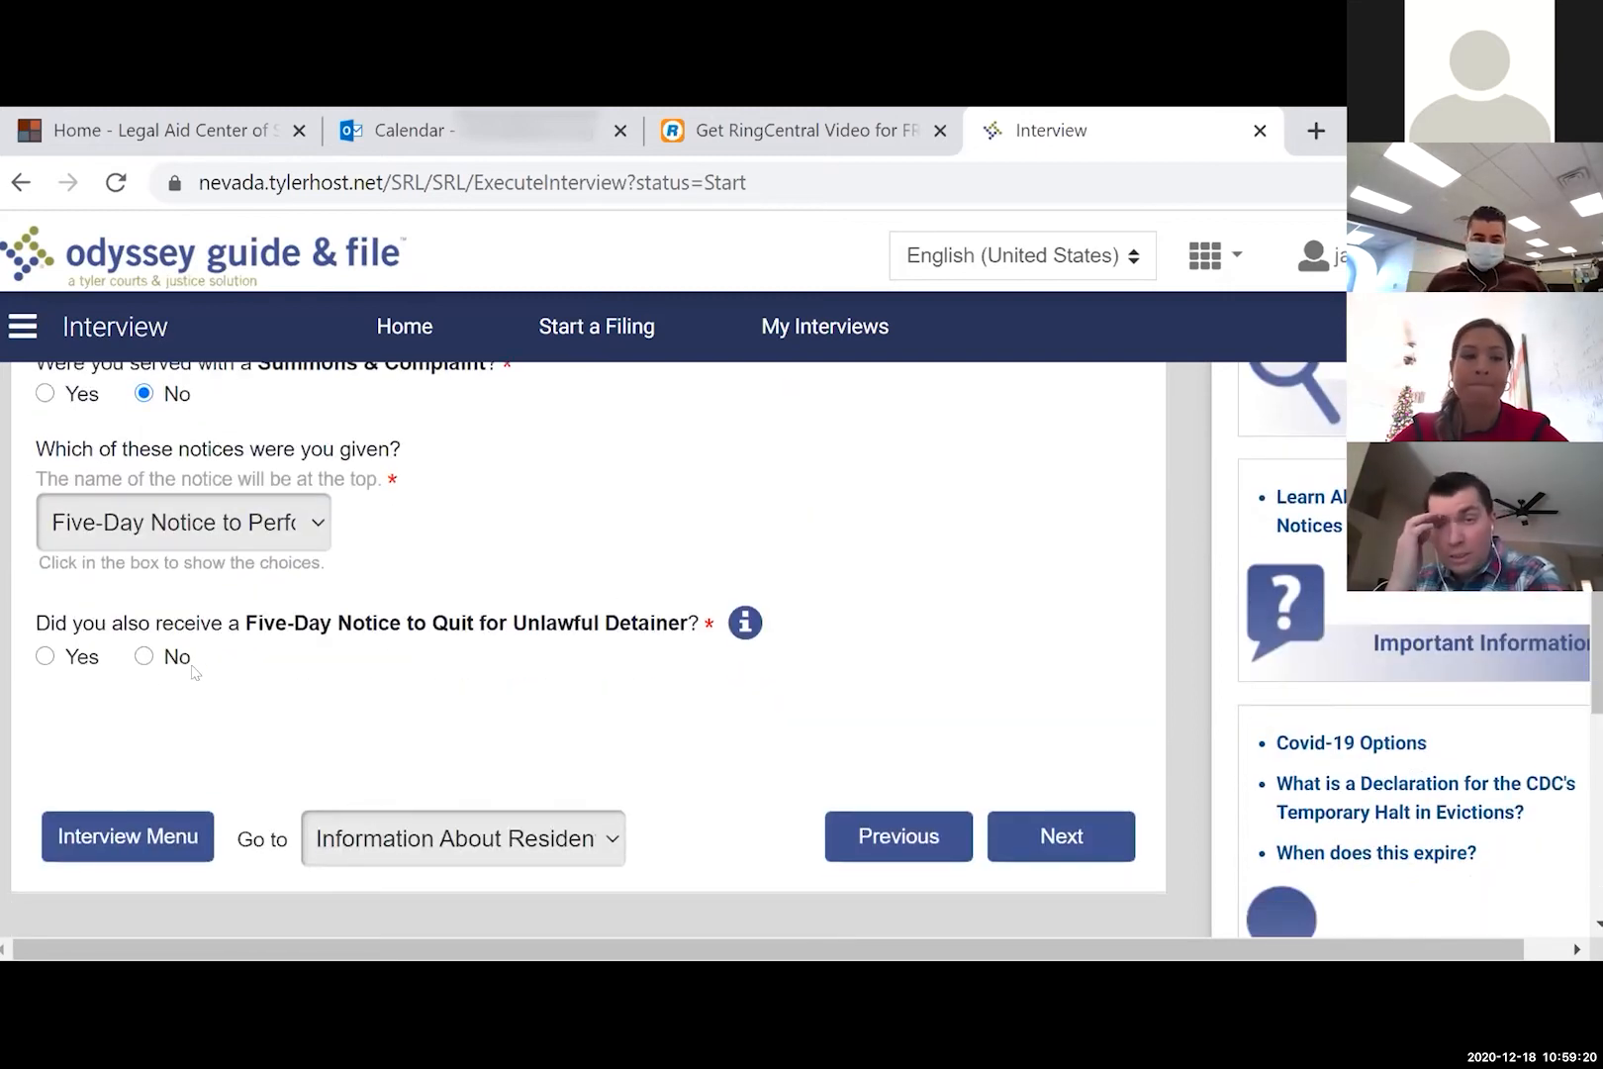
left_click(83, 665)
- Answer that five business days have not passed and a CDC declaration was given, then continue
scroll(801, 756, "down", 2)
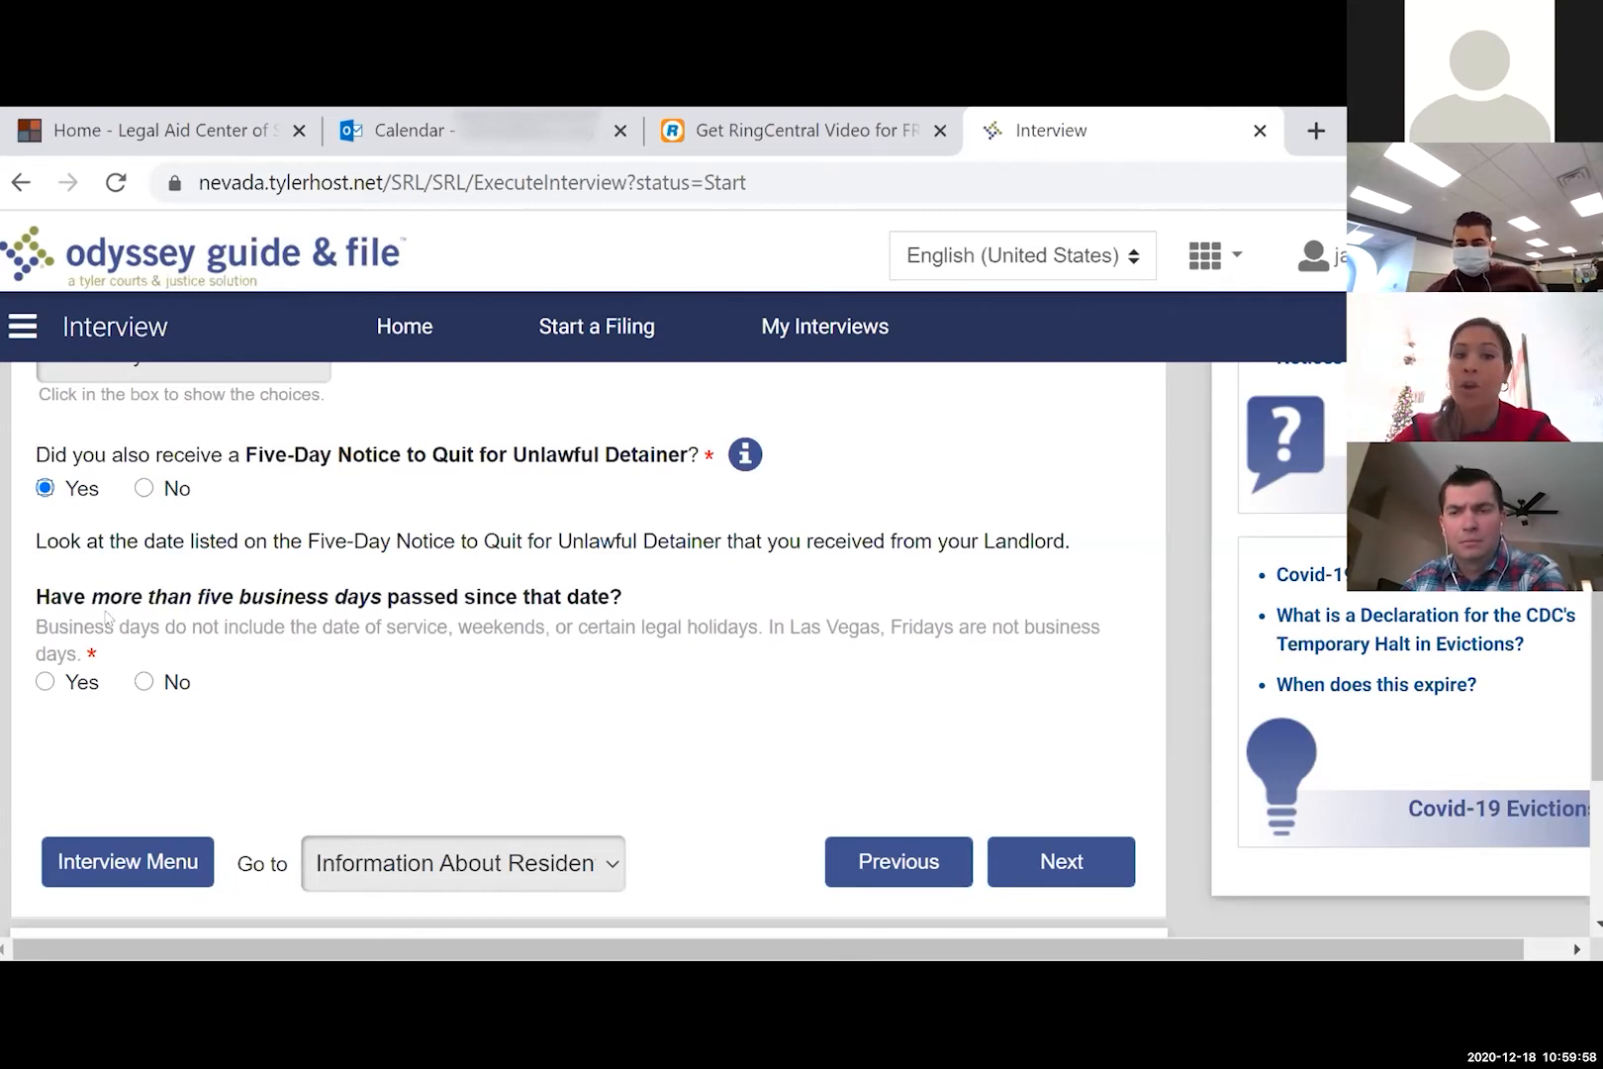
left_click(180, 683)
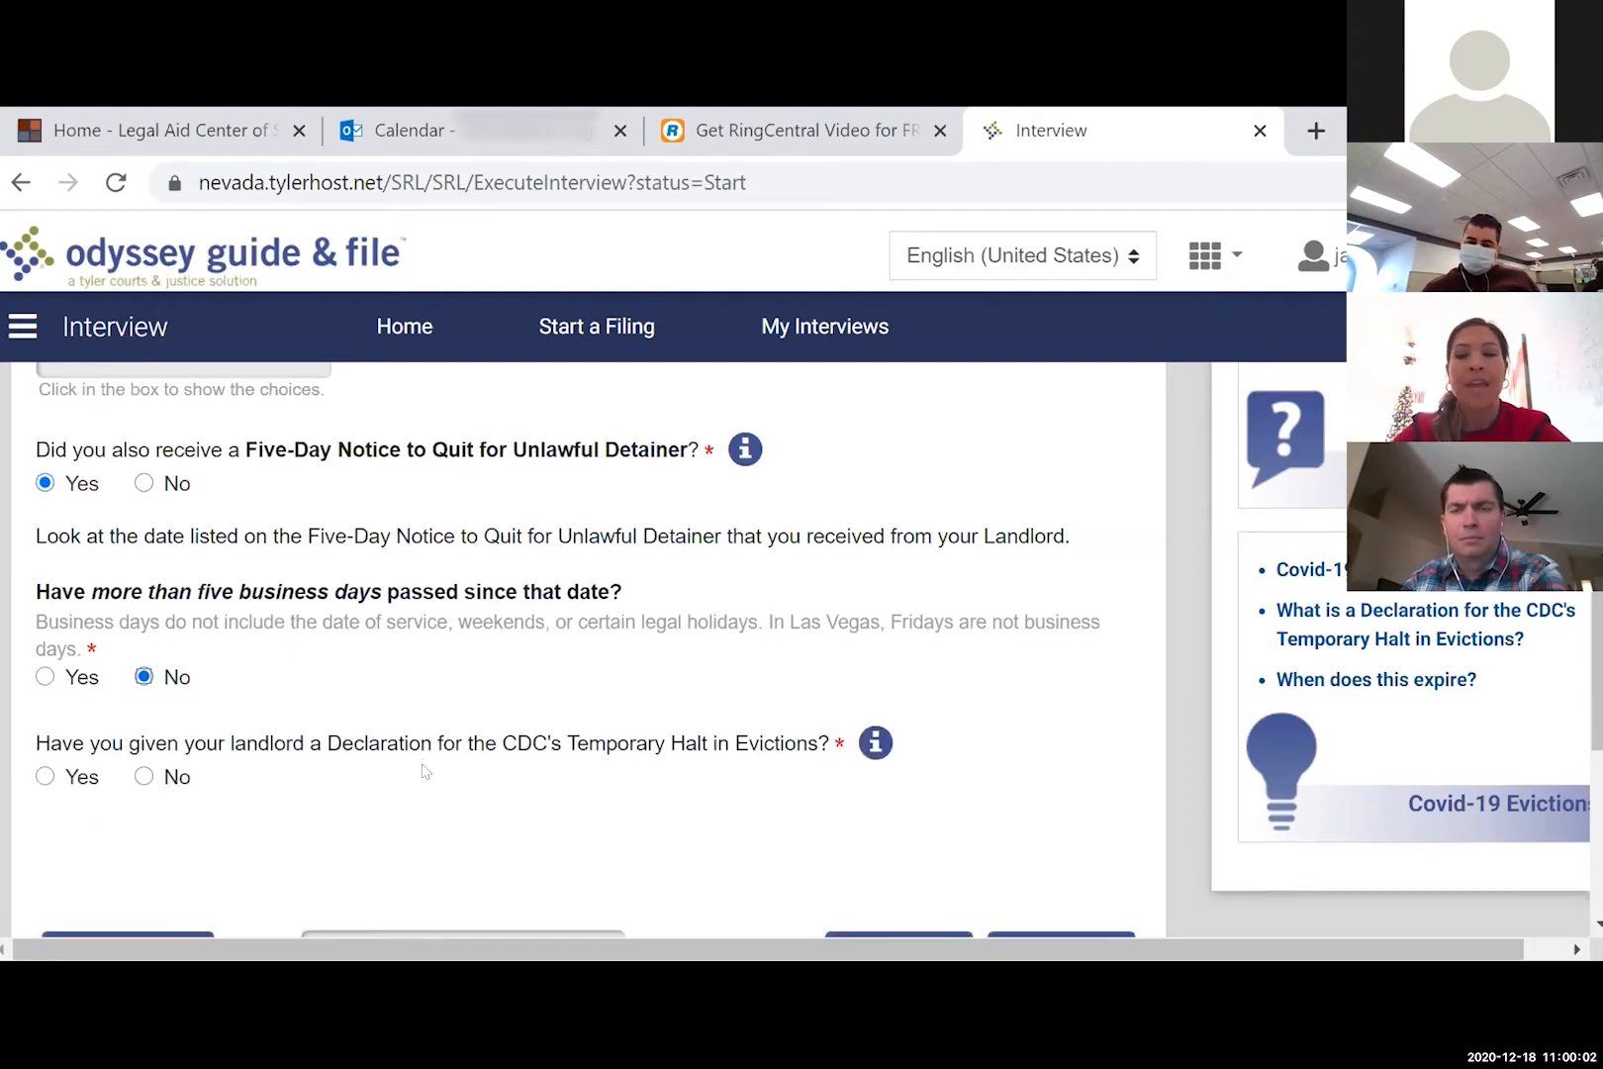
scroll(422, 768, "down", 1)
scroll(422, 769, "down", 1)
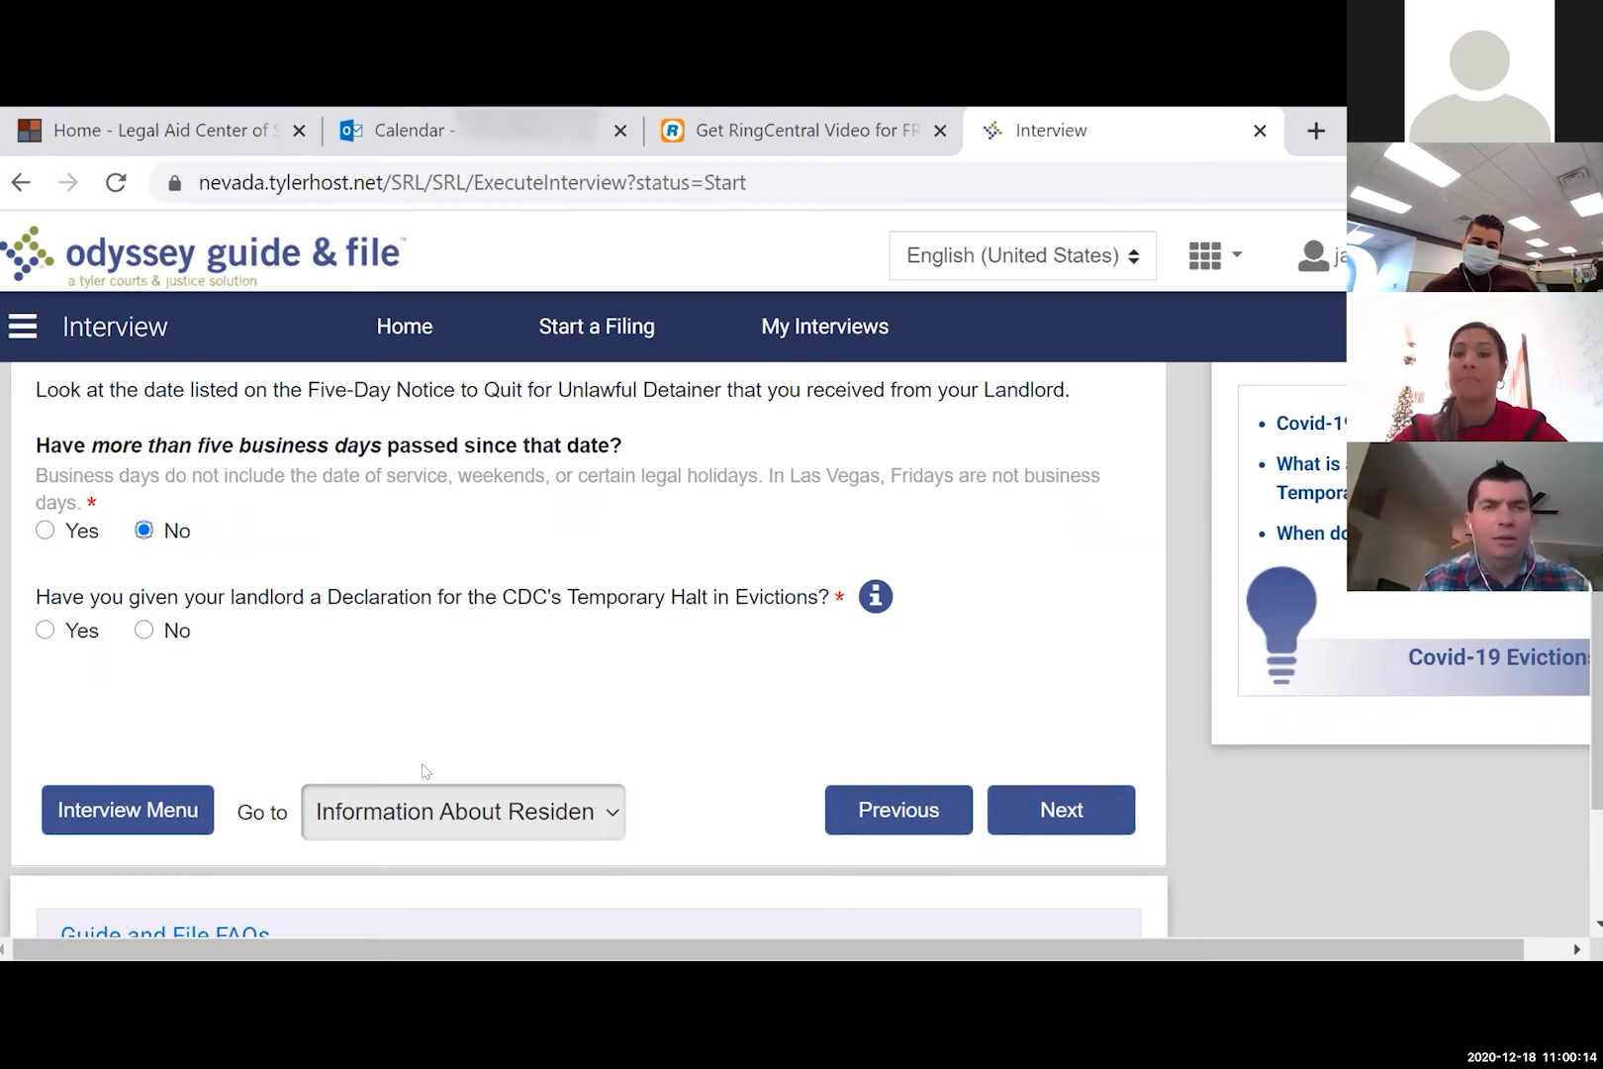
left_click(79, 630)
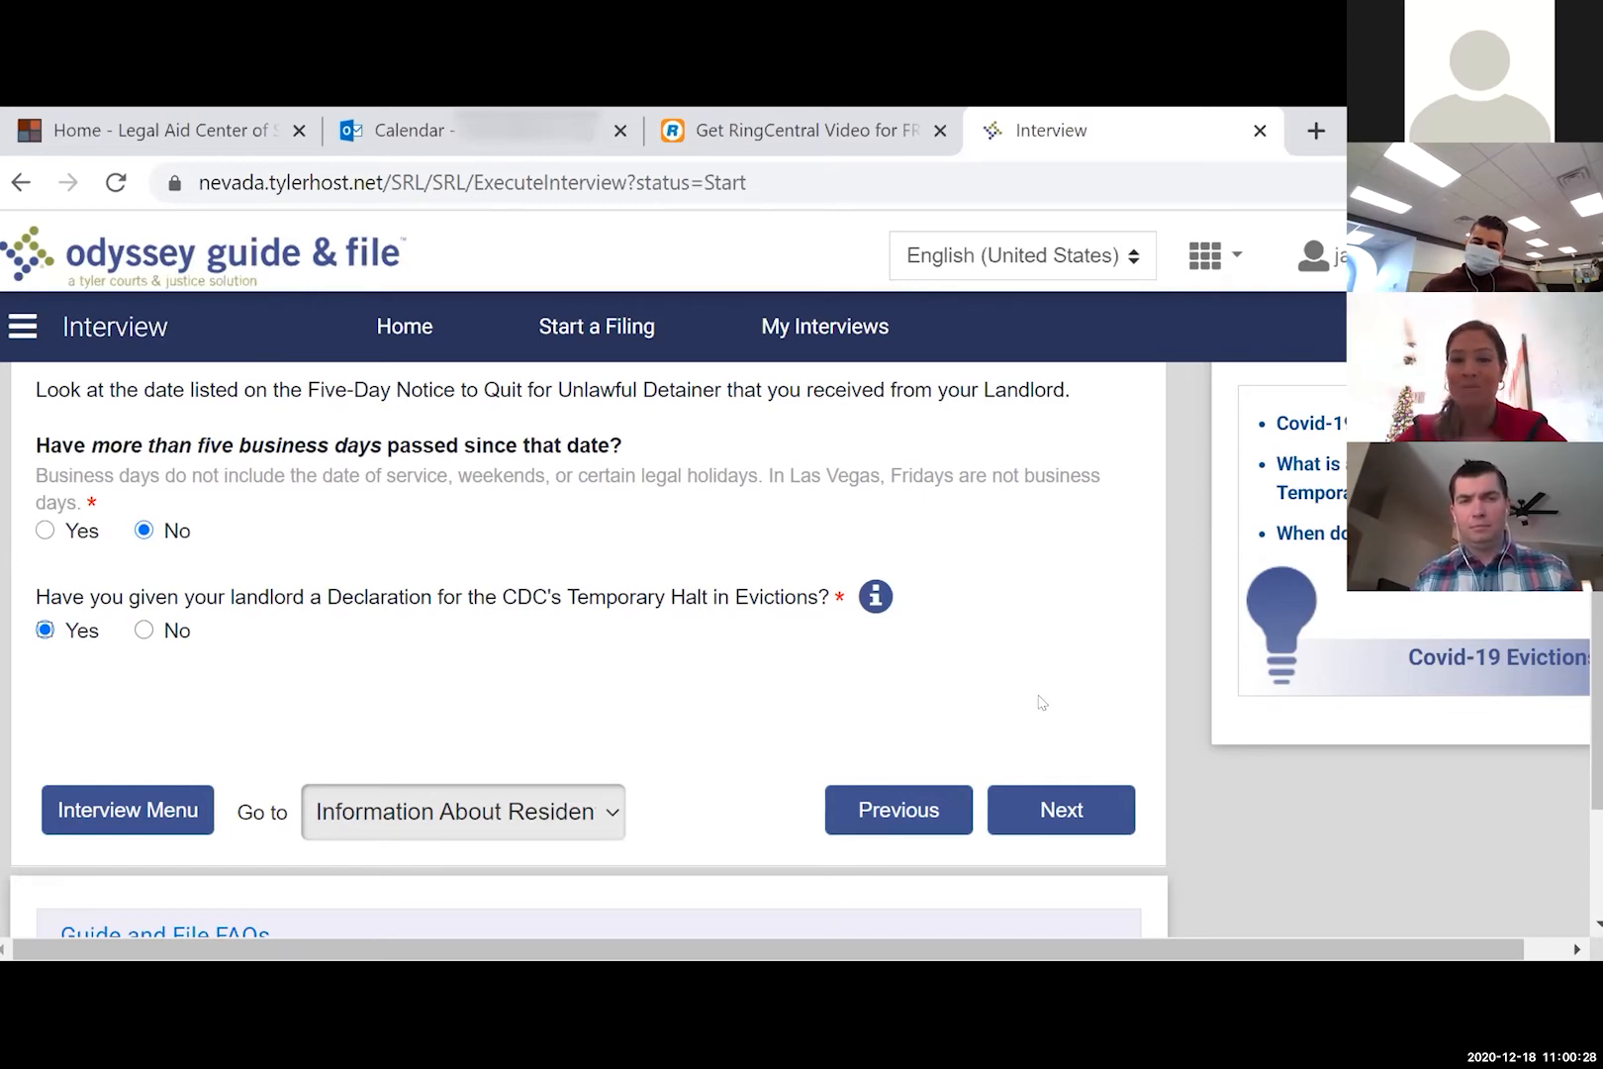
left_click(1060, 812)
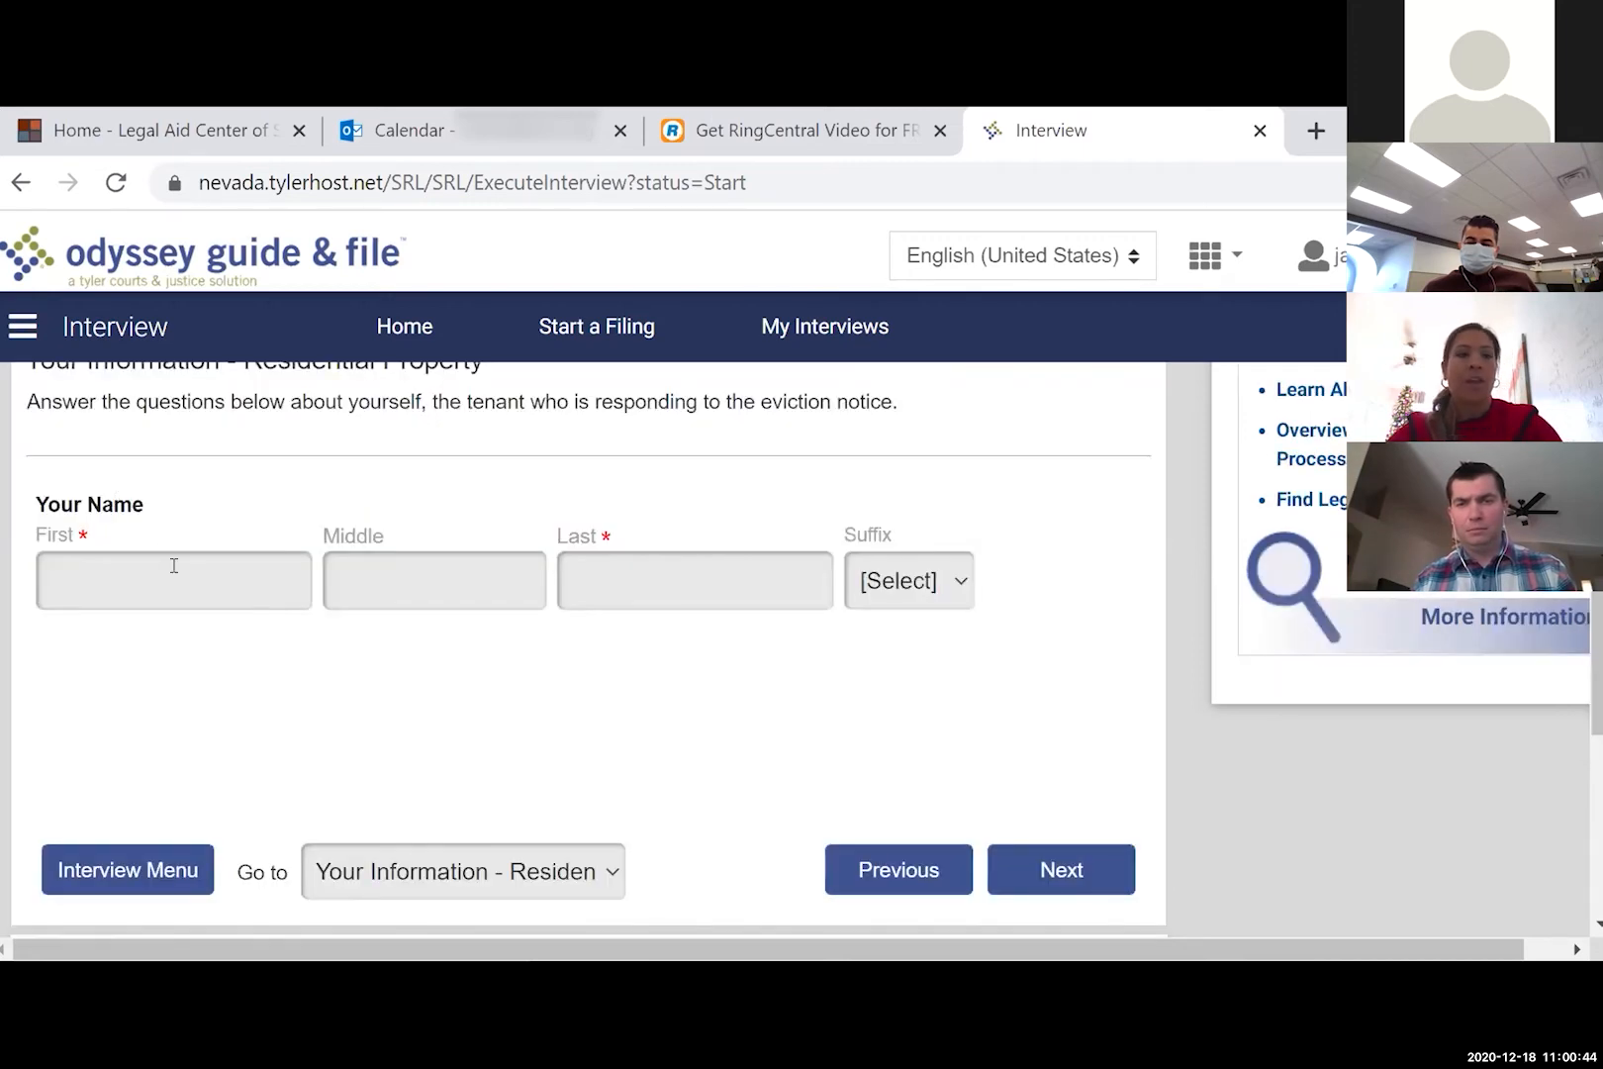
- Enter the tenant's first and last name
left_click(173, 564)
type("K")
key("BackSpace")
type("Jason")
key("Tab")
type("B")
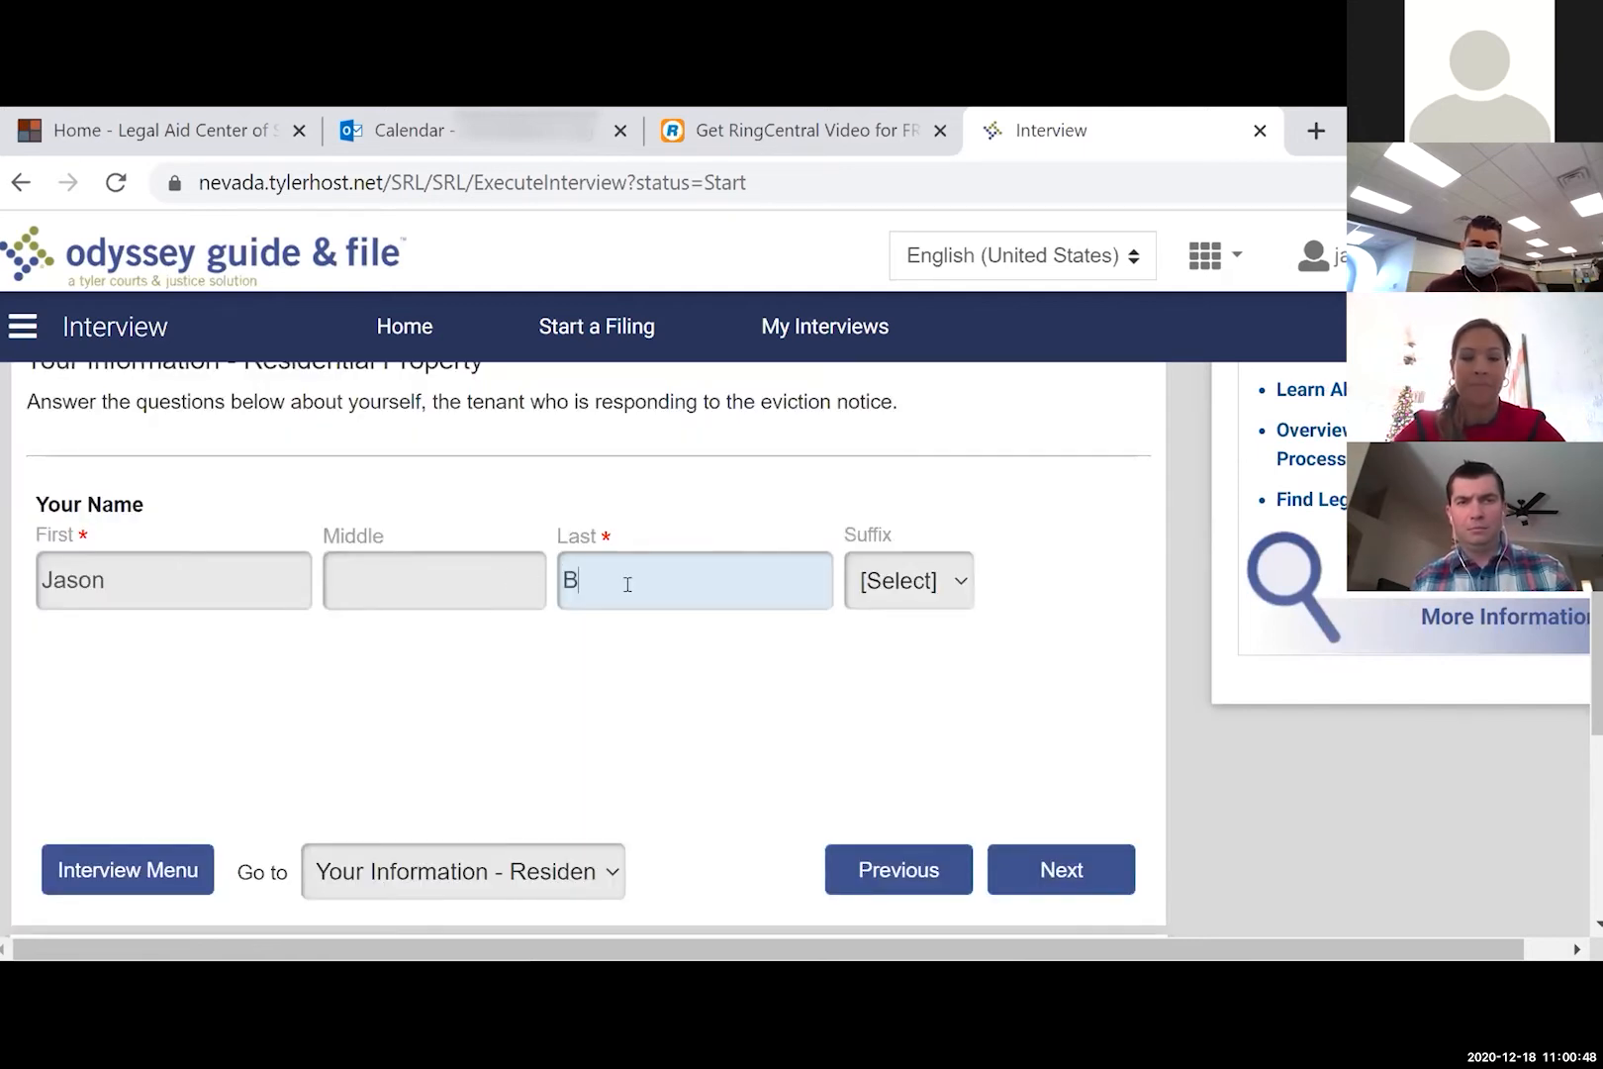
type("ateman")
left_click(1083, 870)
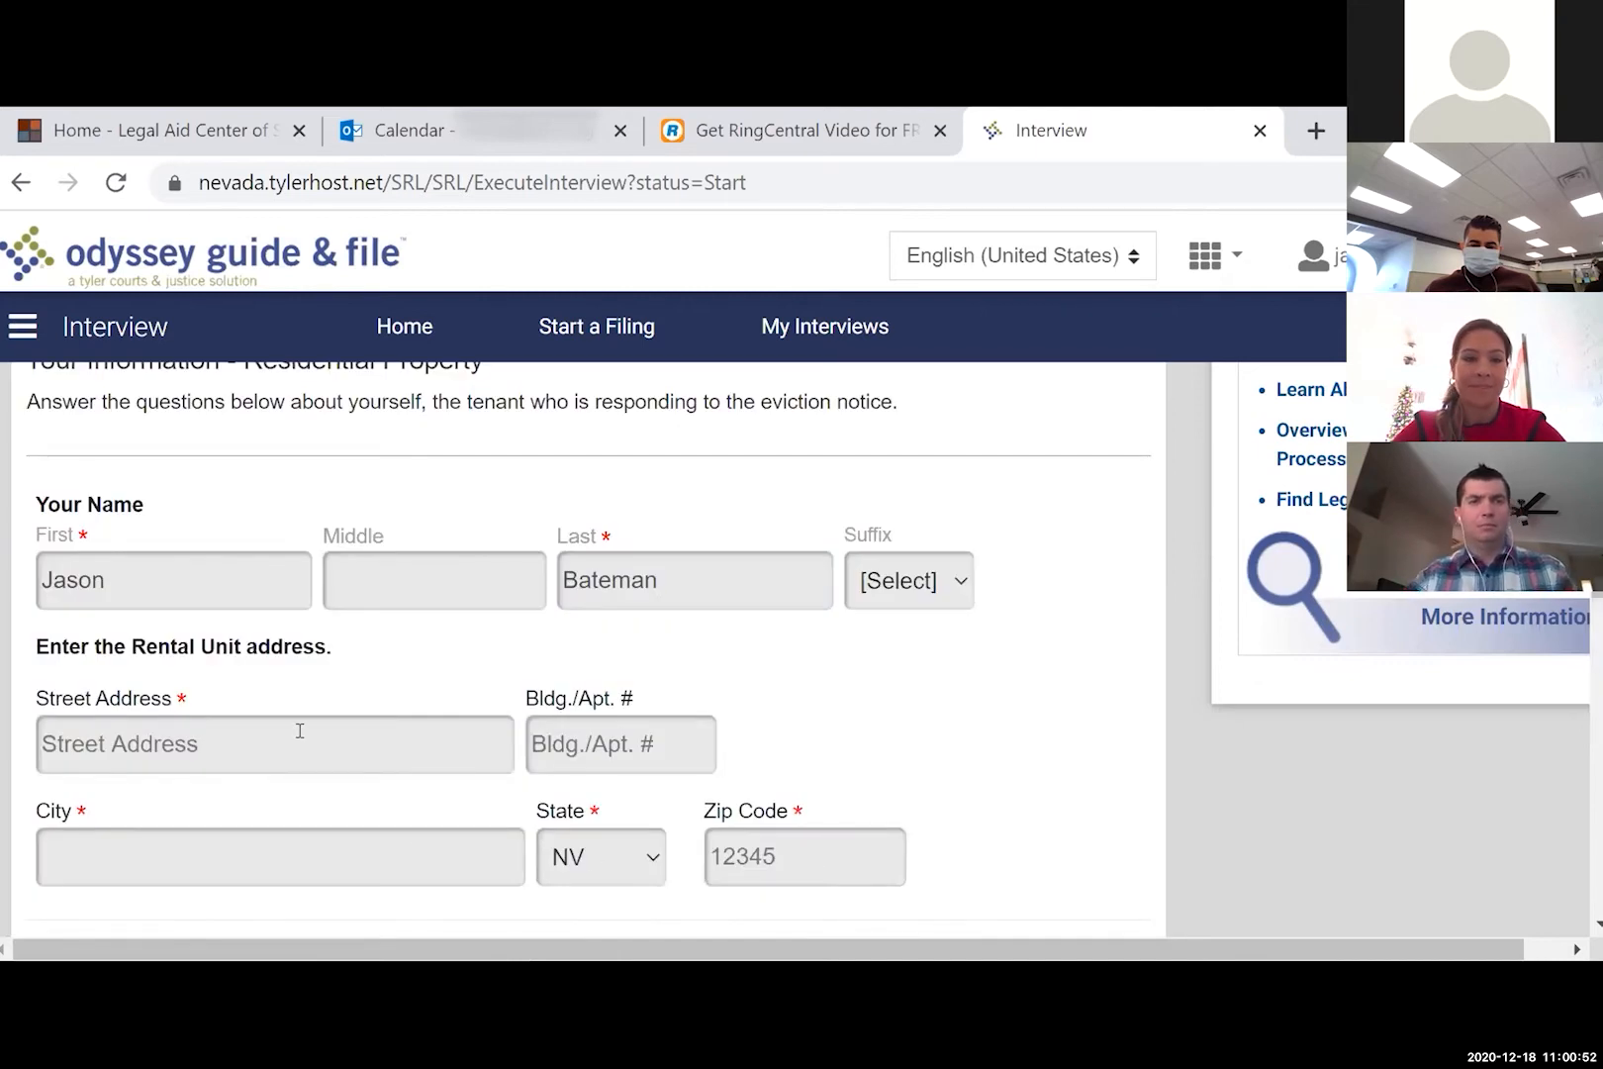
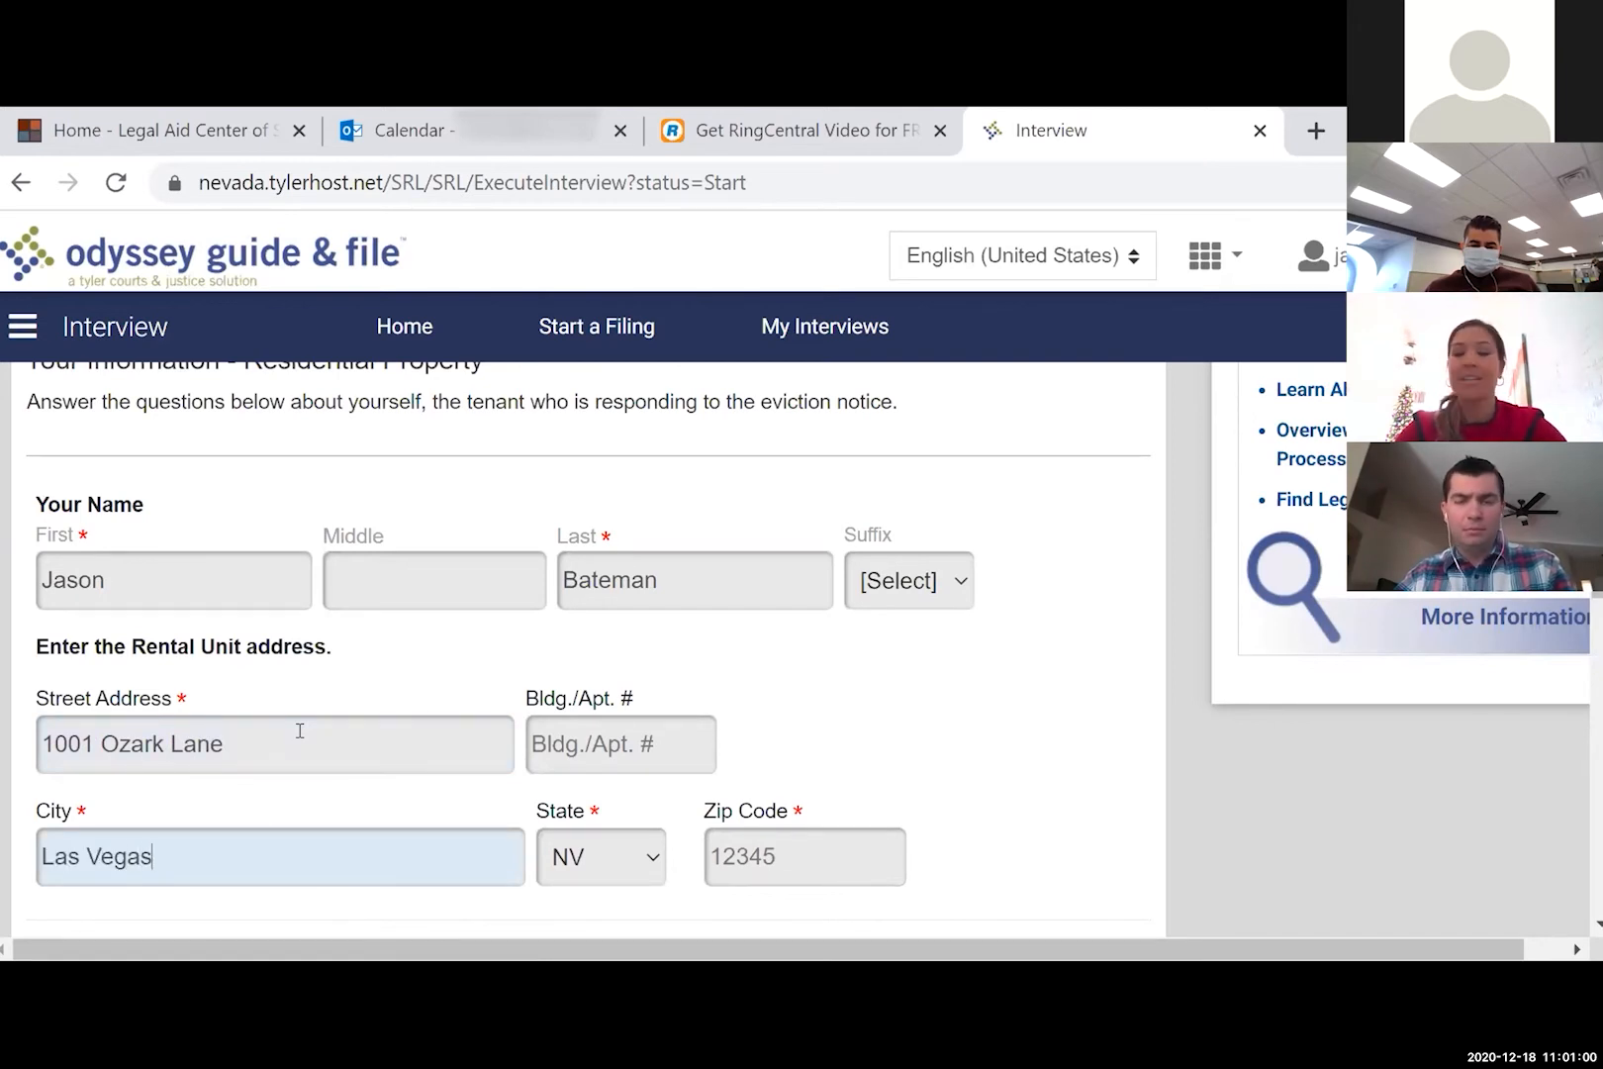
- Fill in the tenant's rental street address, city and zip code
left_click(795, 854)
type("89167")
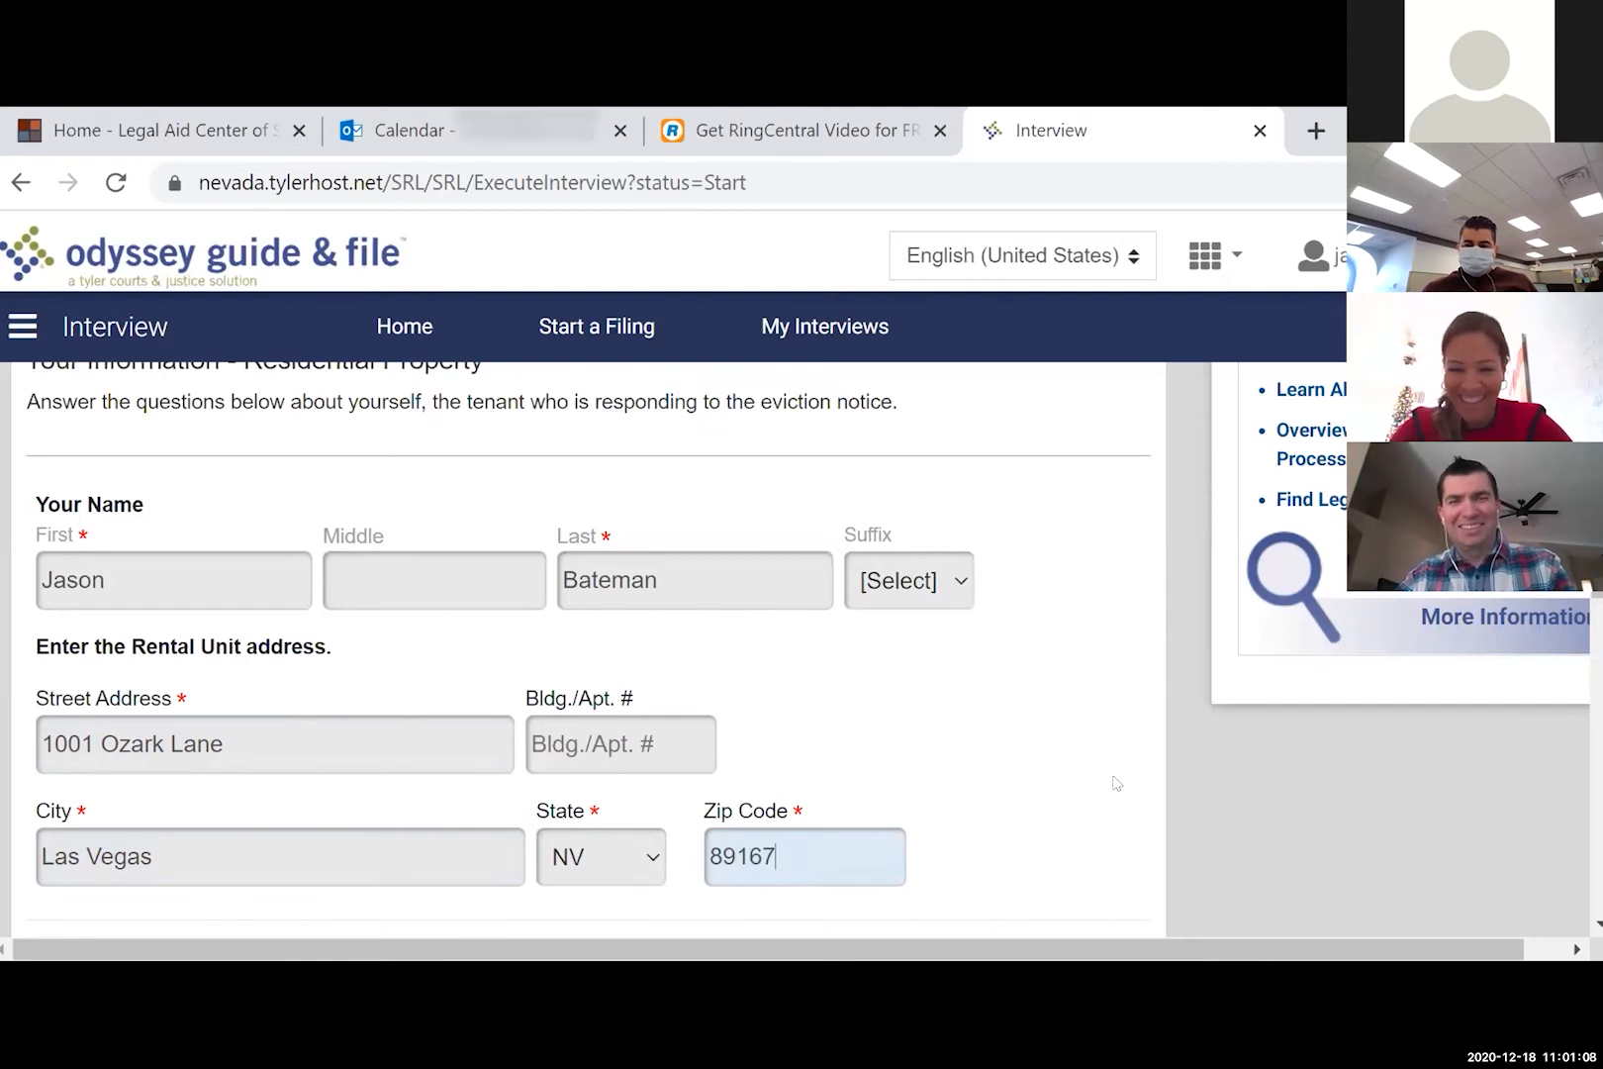
scroll(1113, 781, "down", 2)
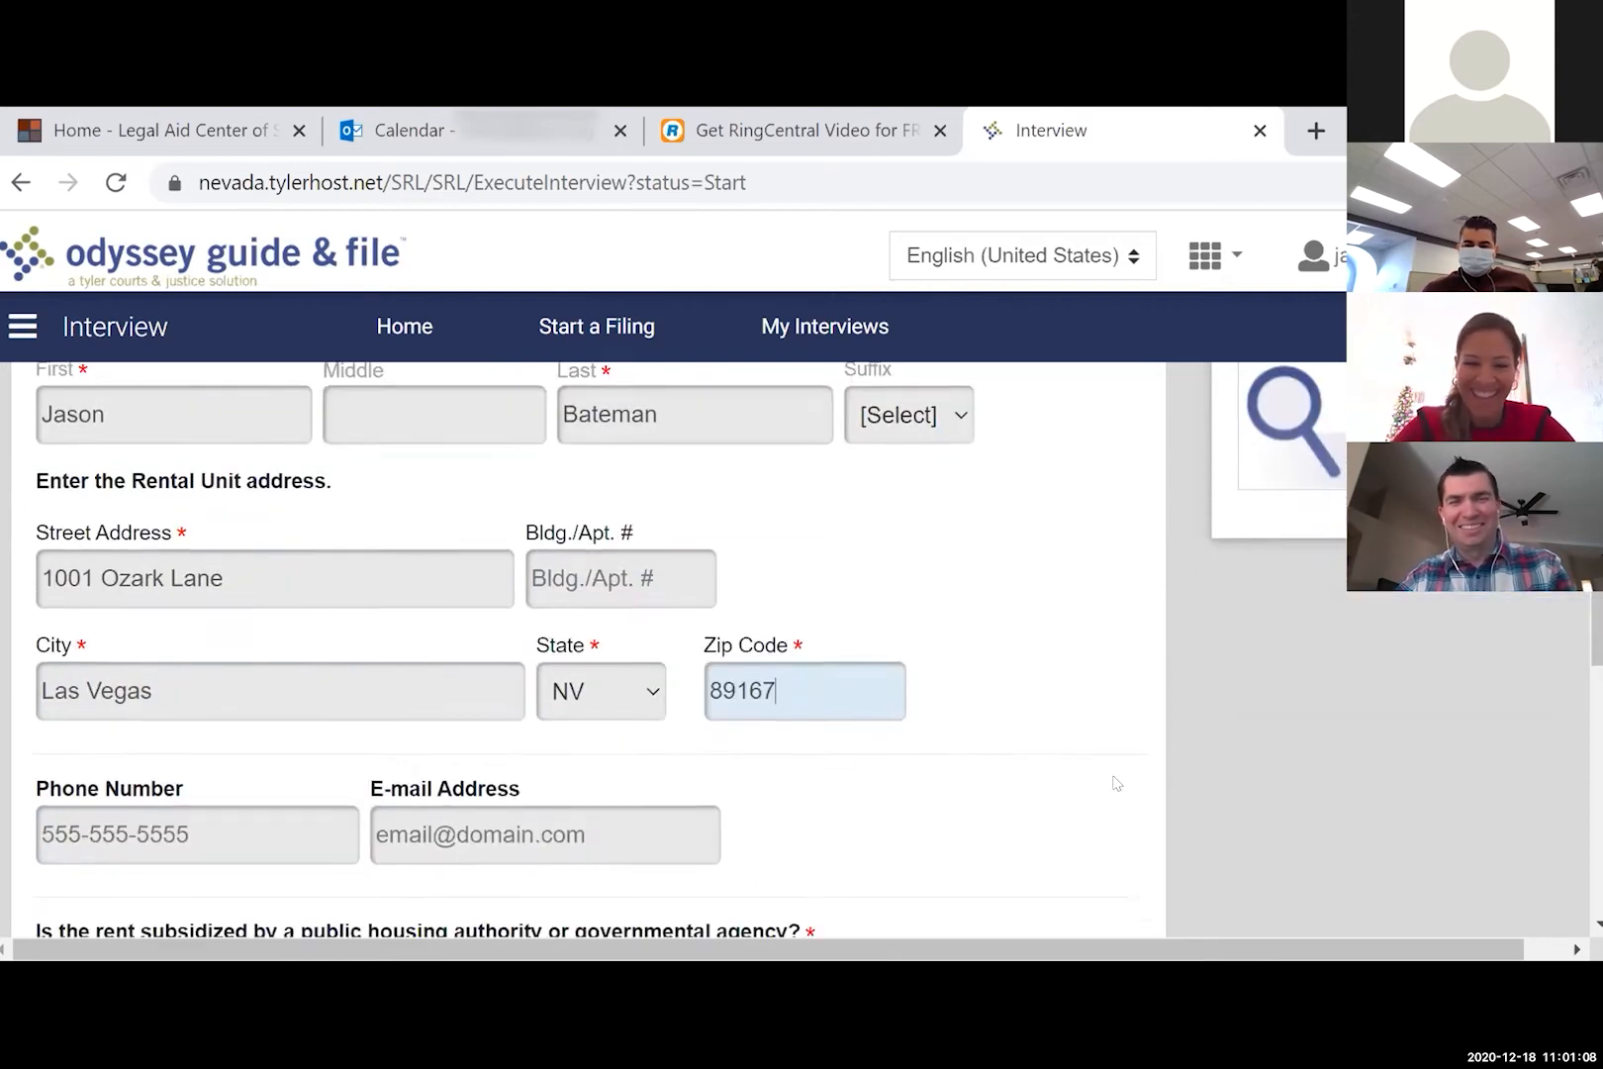
scroll(1116, 784, "down", 2)
- Enter the tenant's phone number and e-mail, answer No to subsidized rent, and submit
left_click(316, 672)
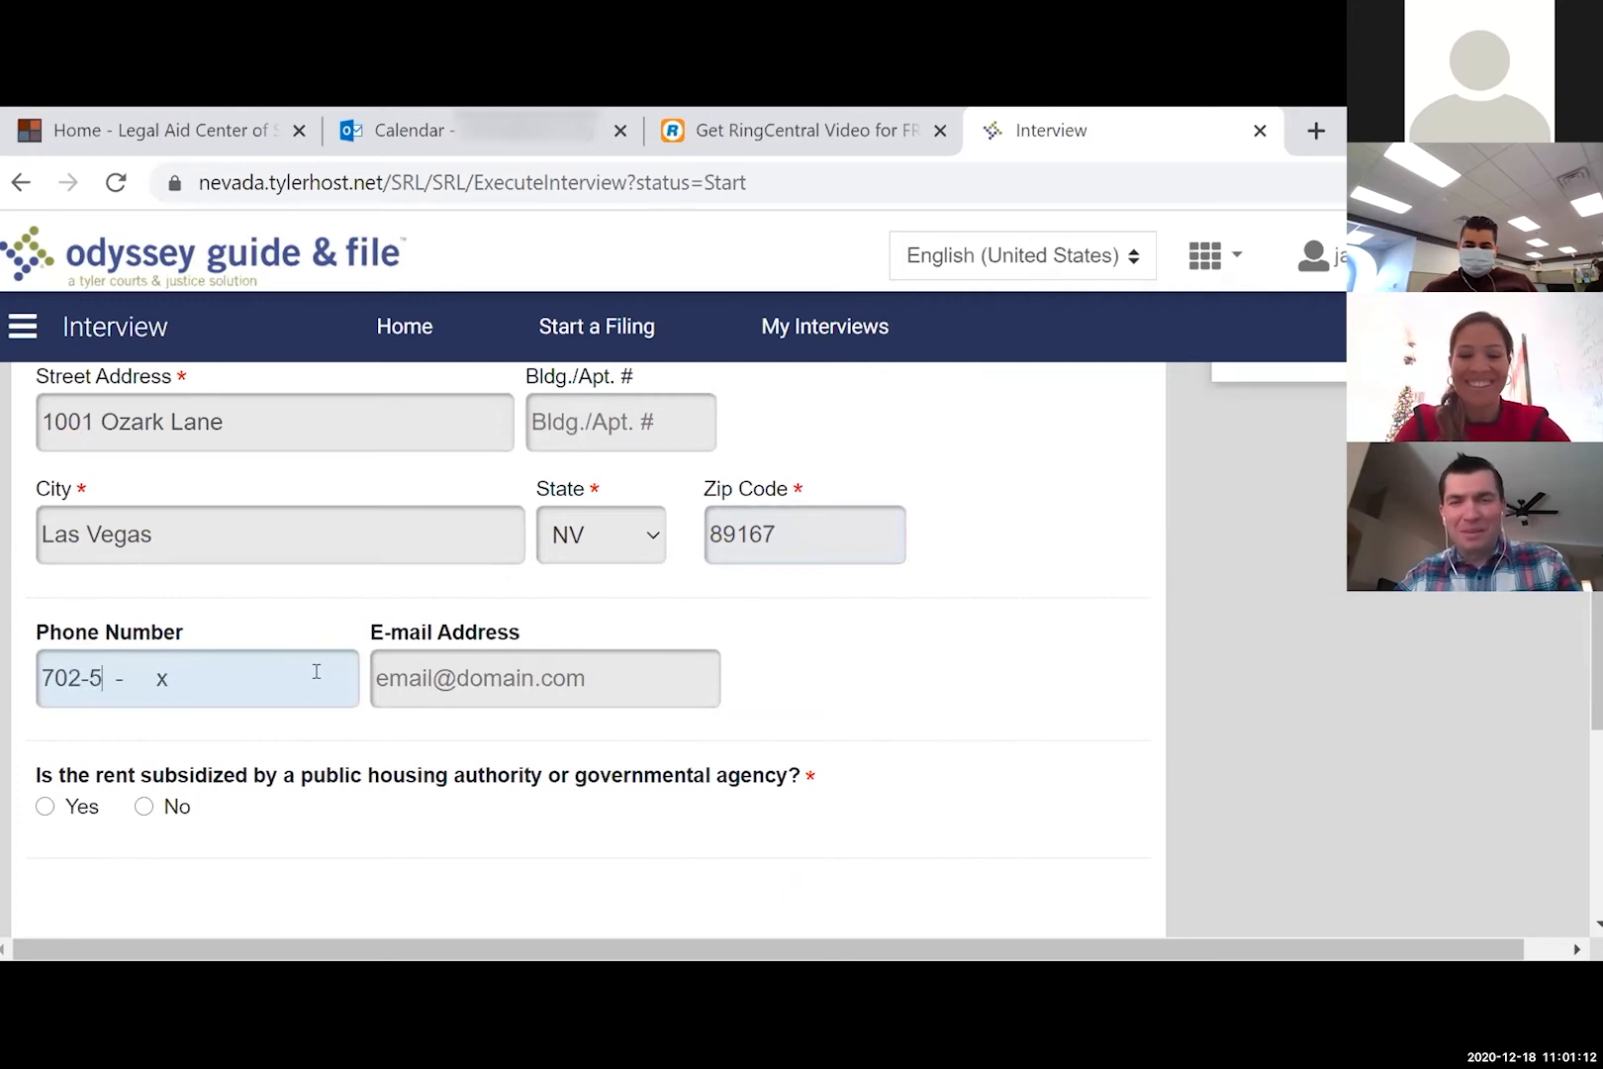
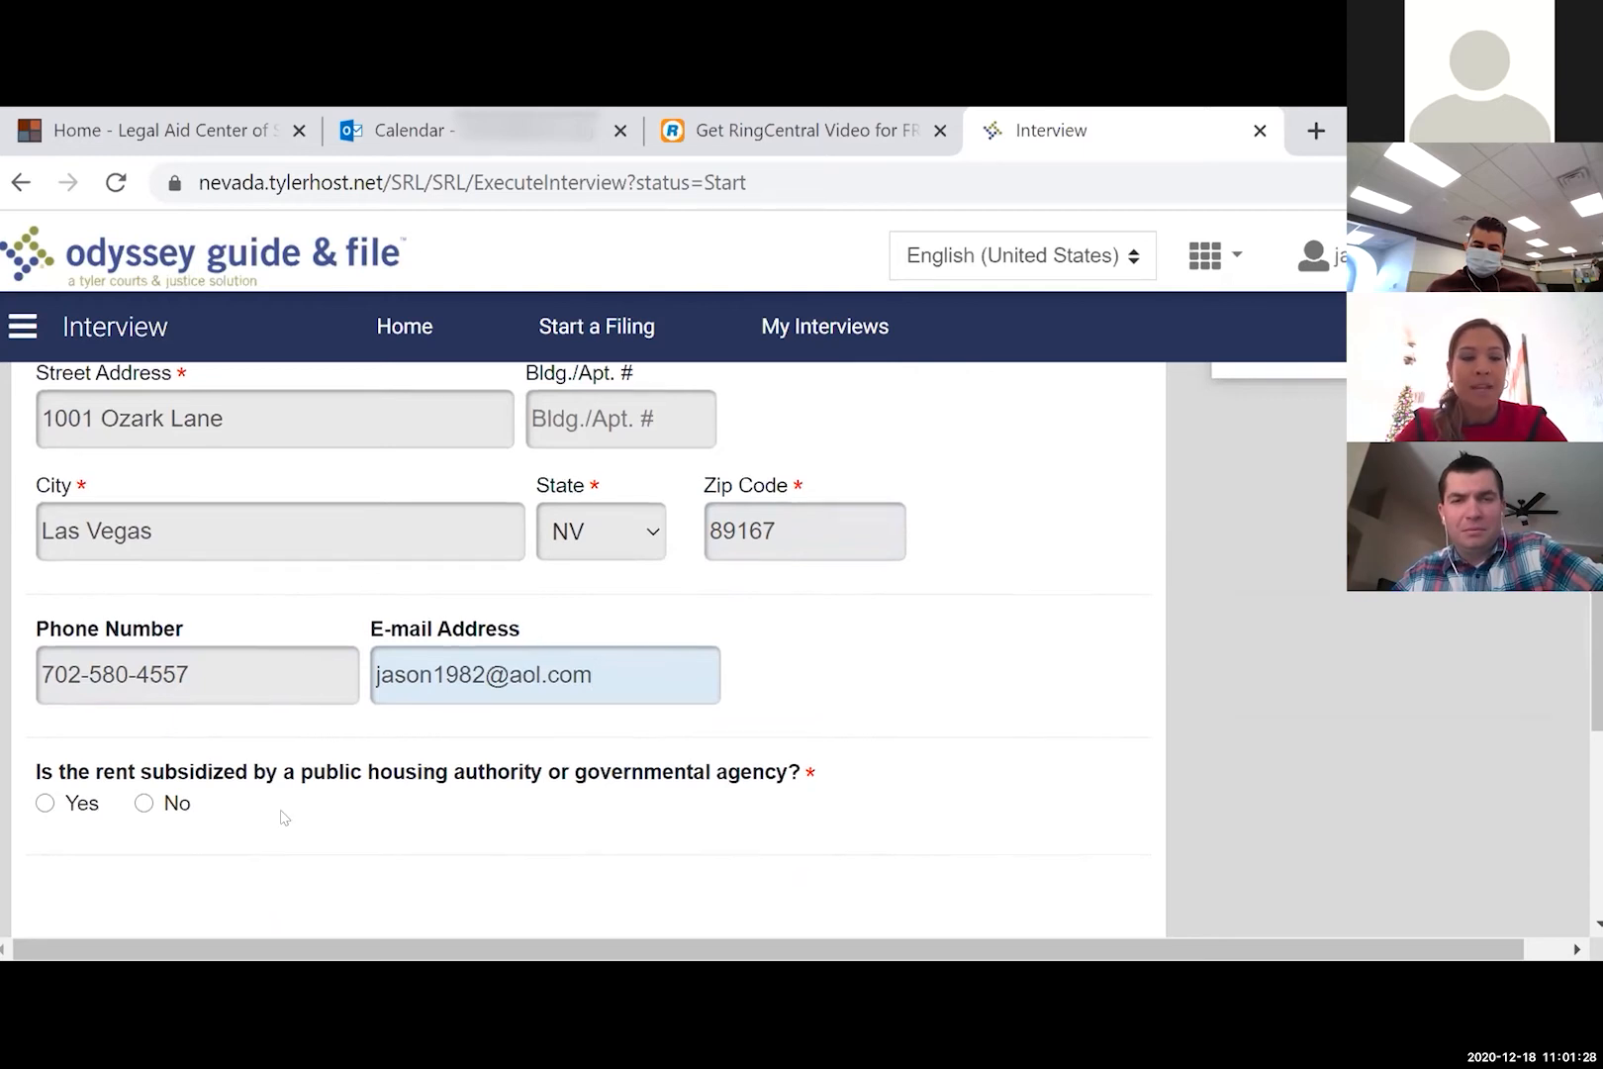
scroll(284, 817, "down", 1)
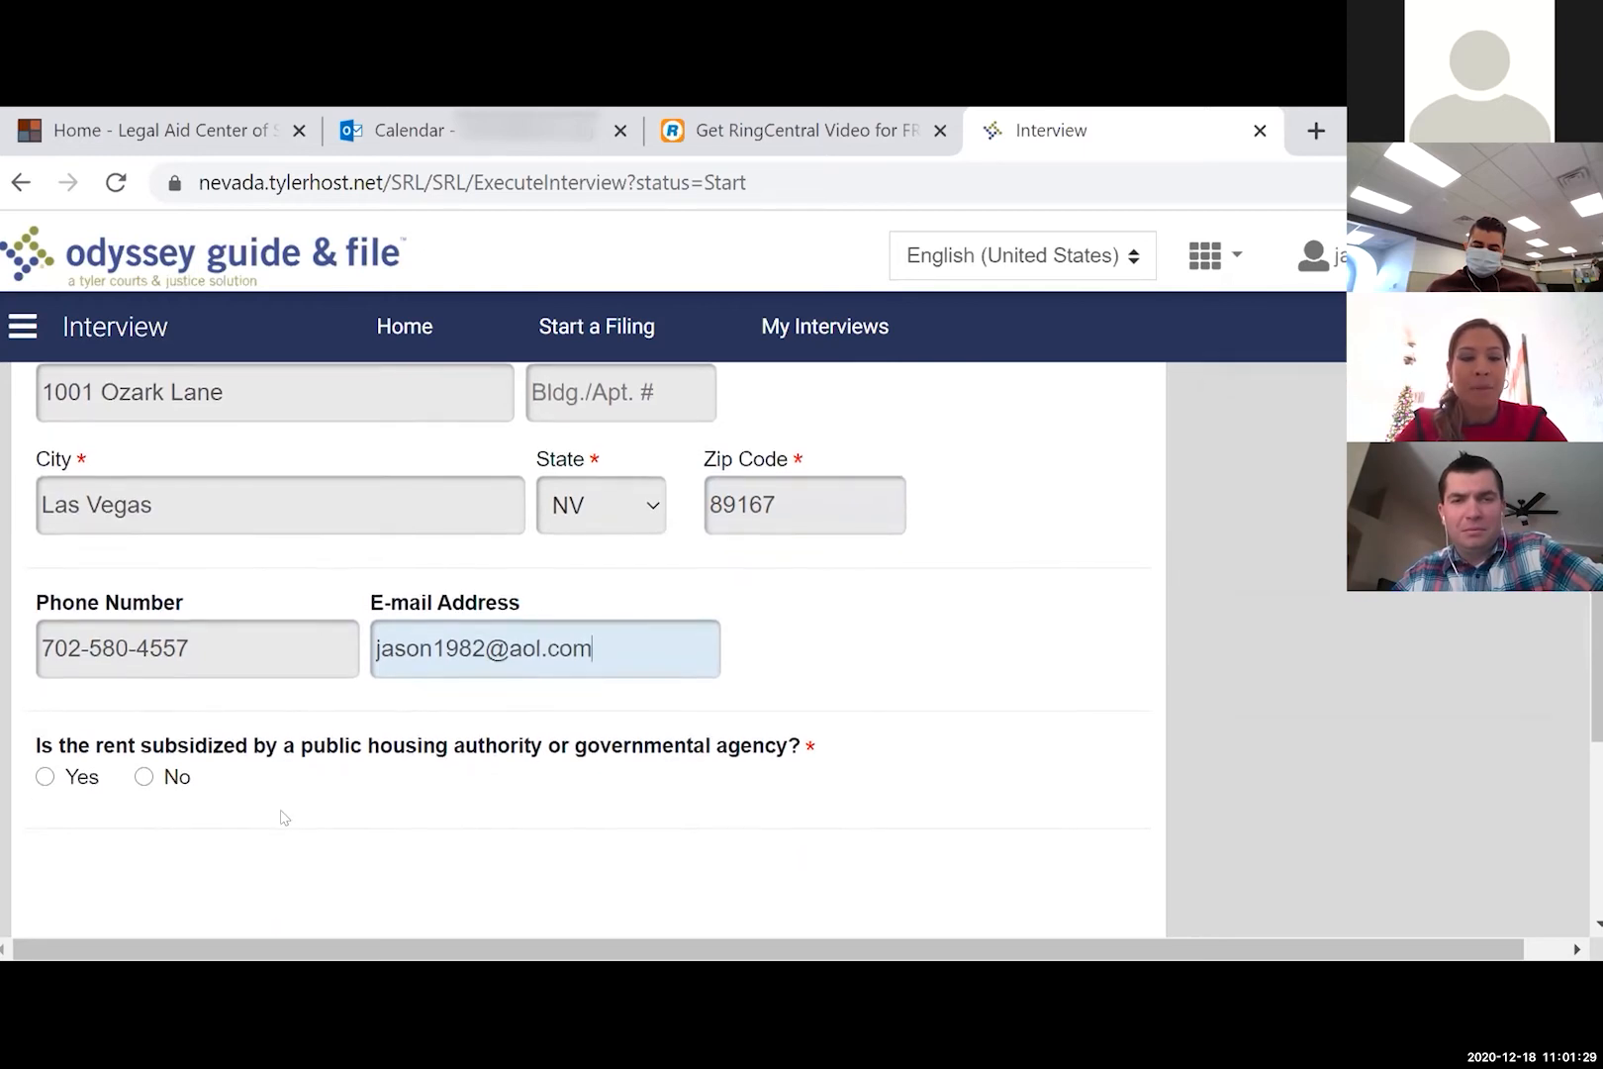
left_click(178, 778)
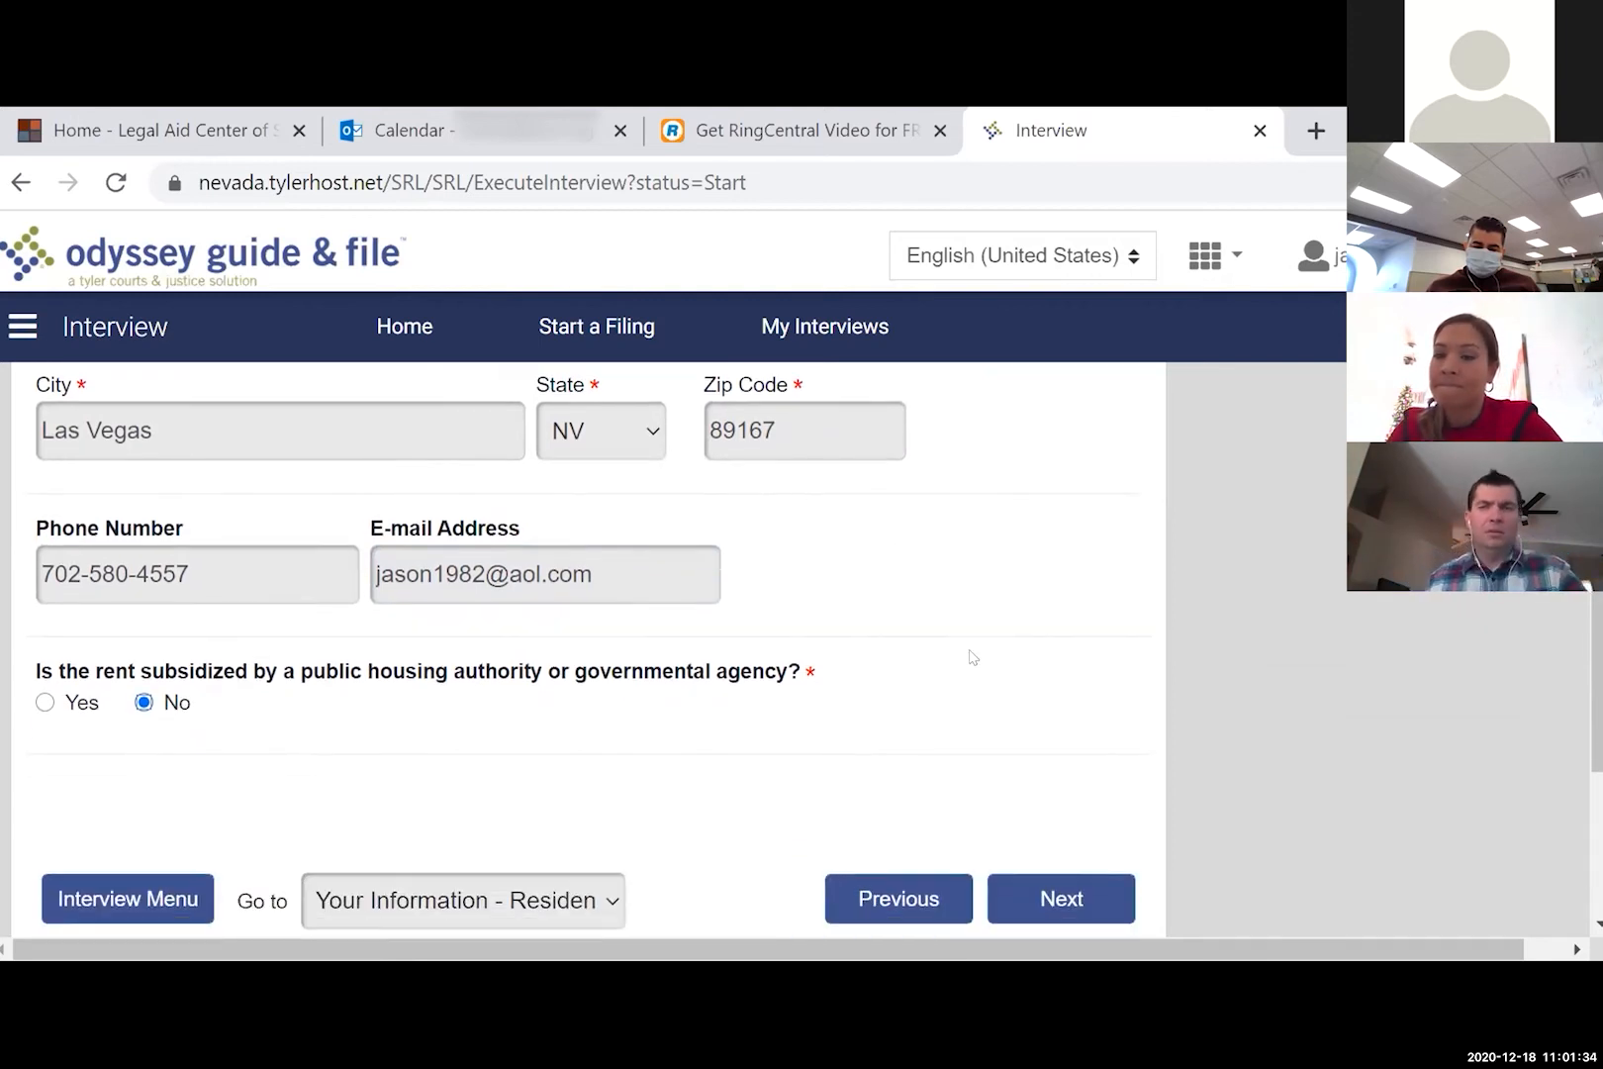
scroll(970, 658, "down", 2)
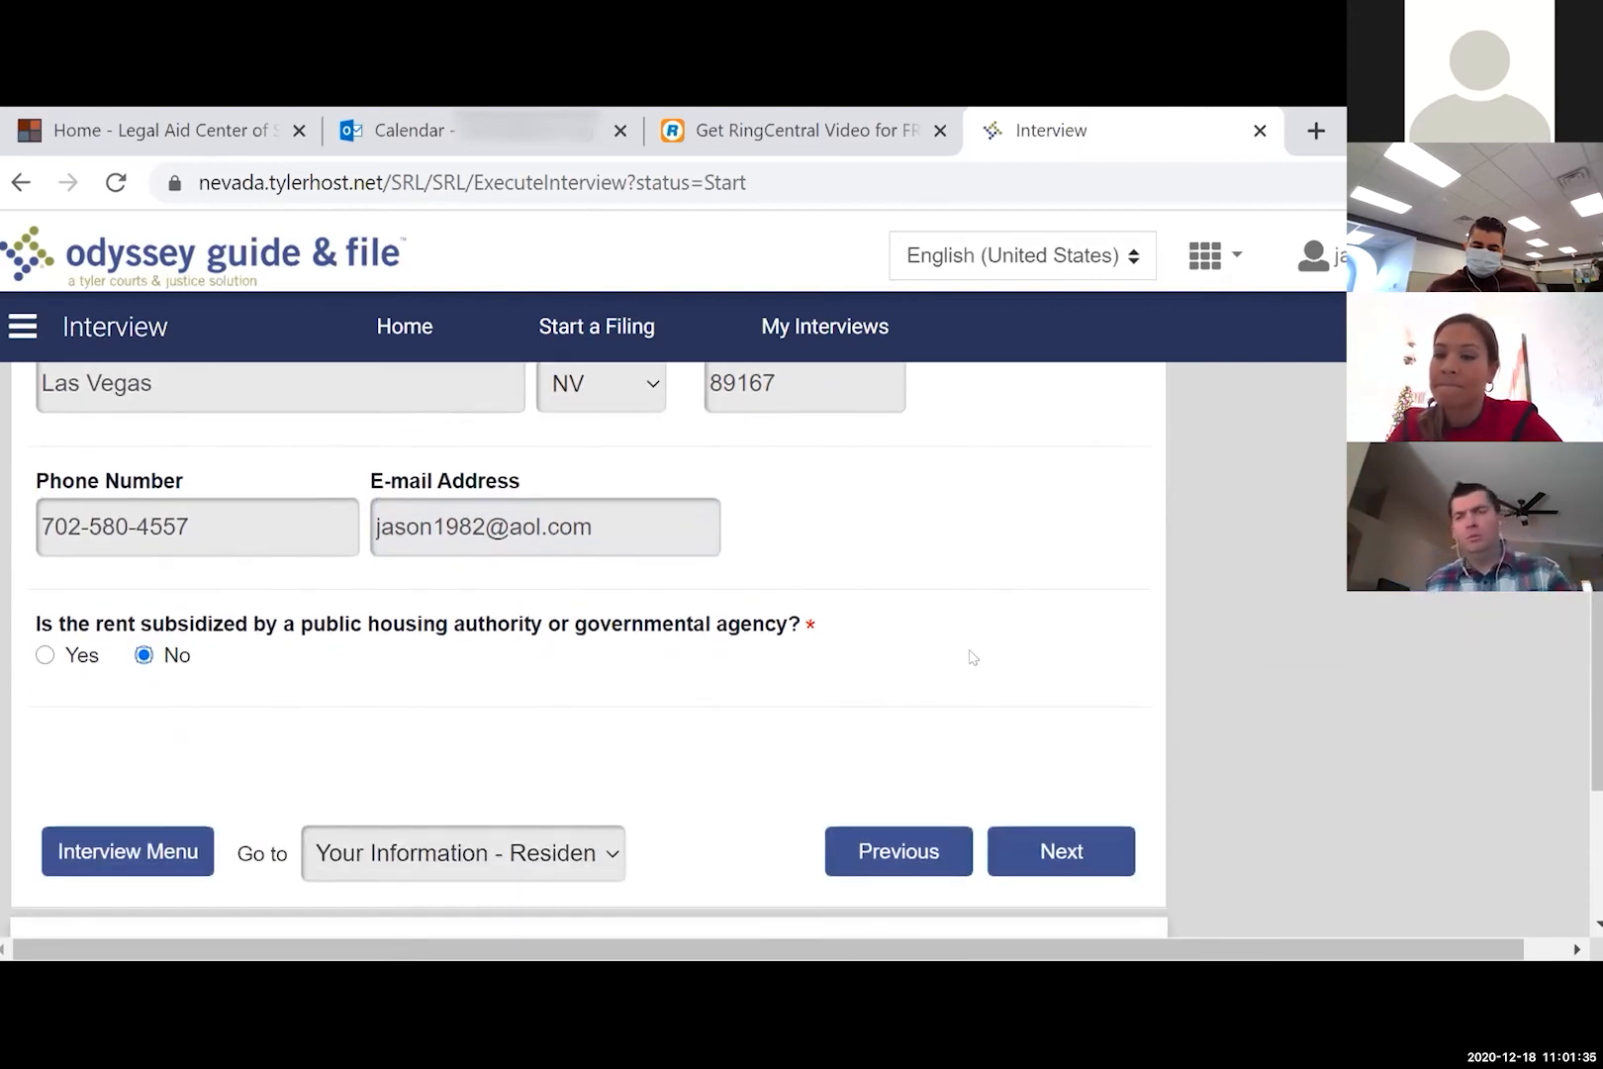
left_click(1067, 853)
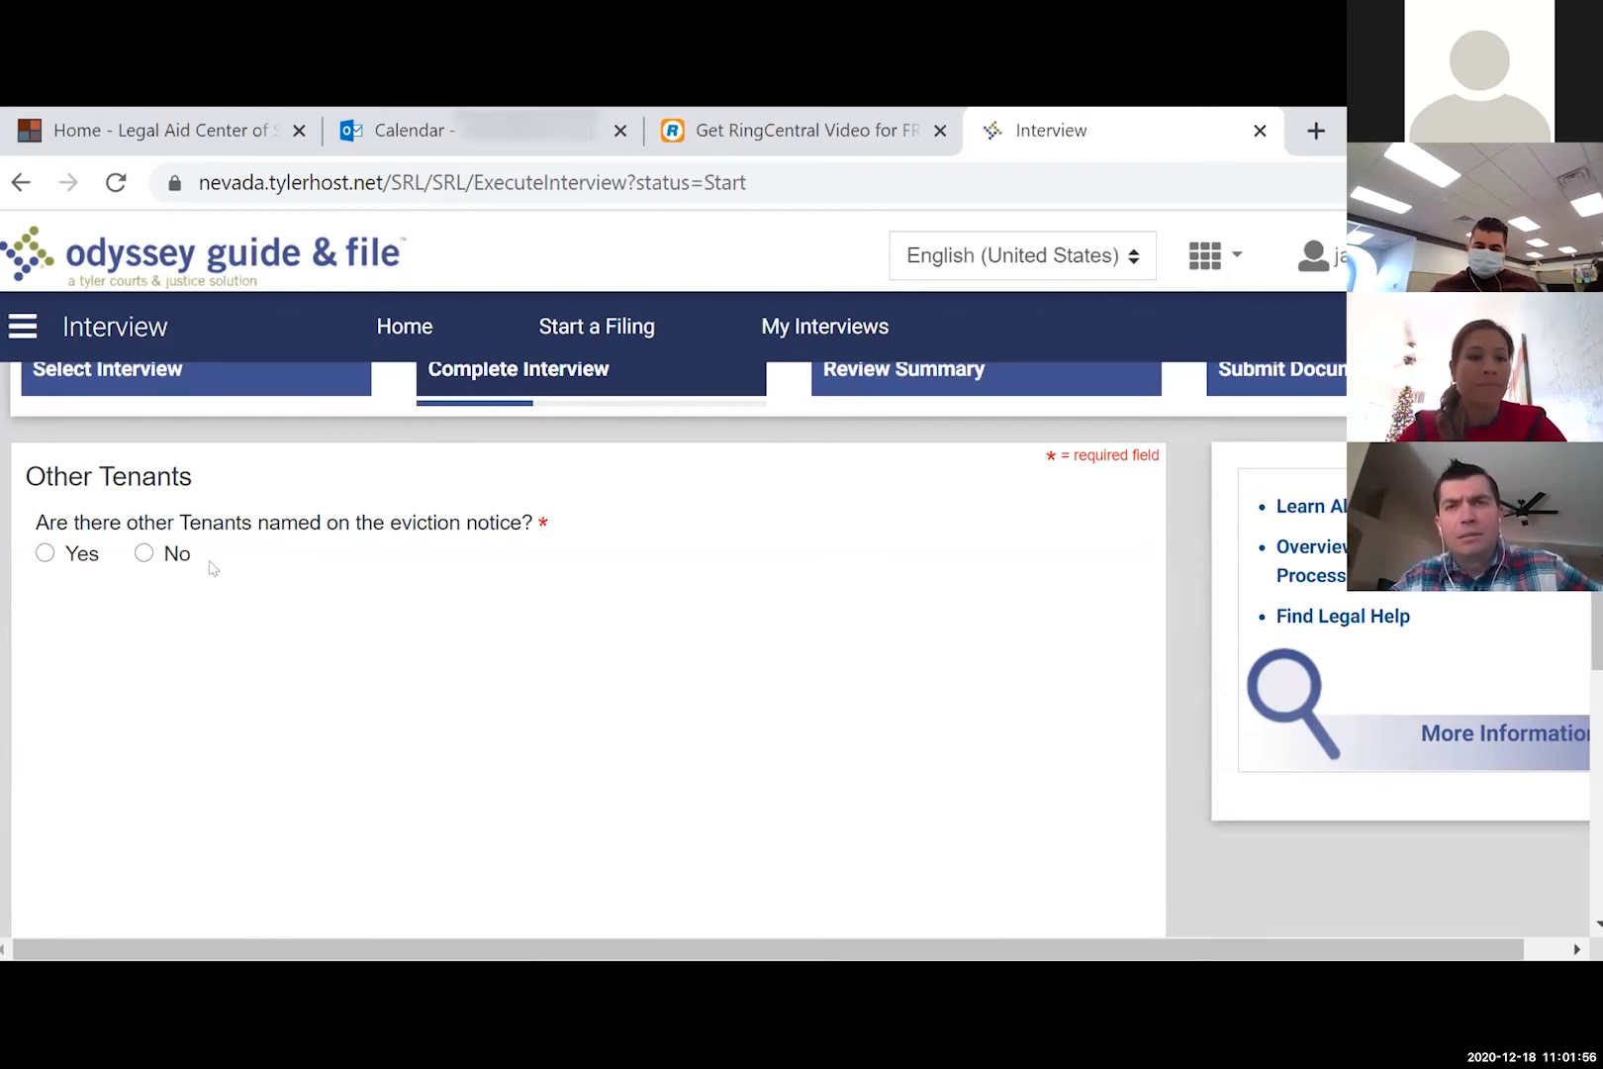
- Indicate that one other tenant is named on the notice
left_click(75, 560)
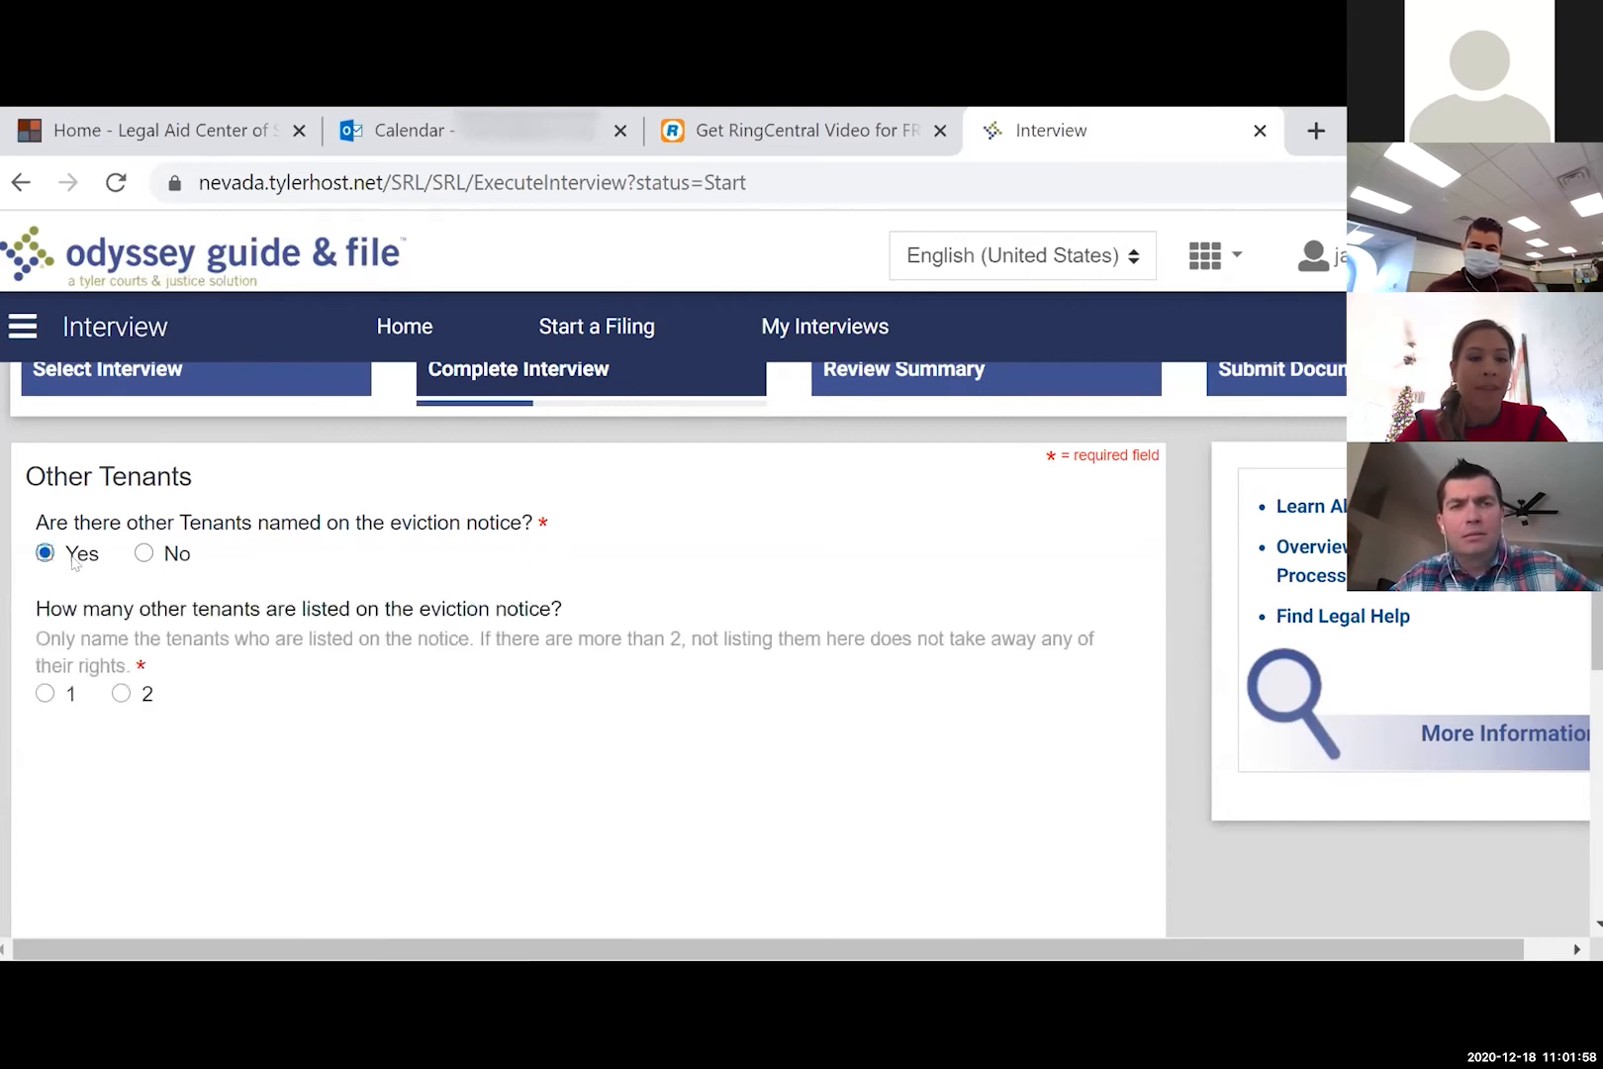
left_click(45, 692)
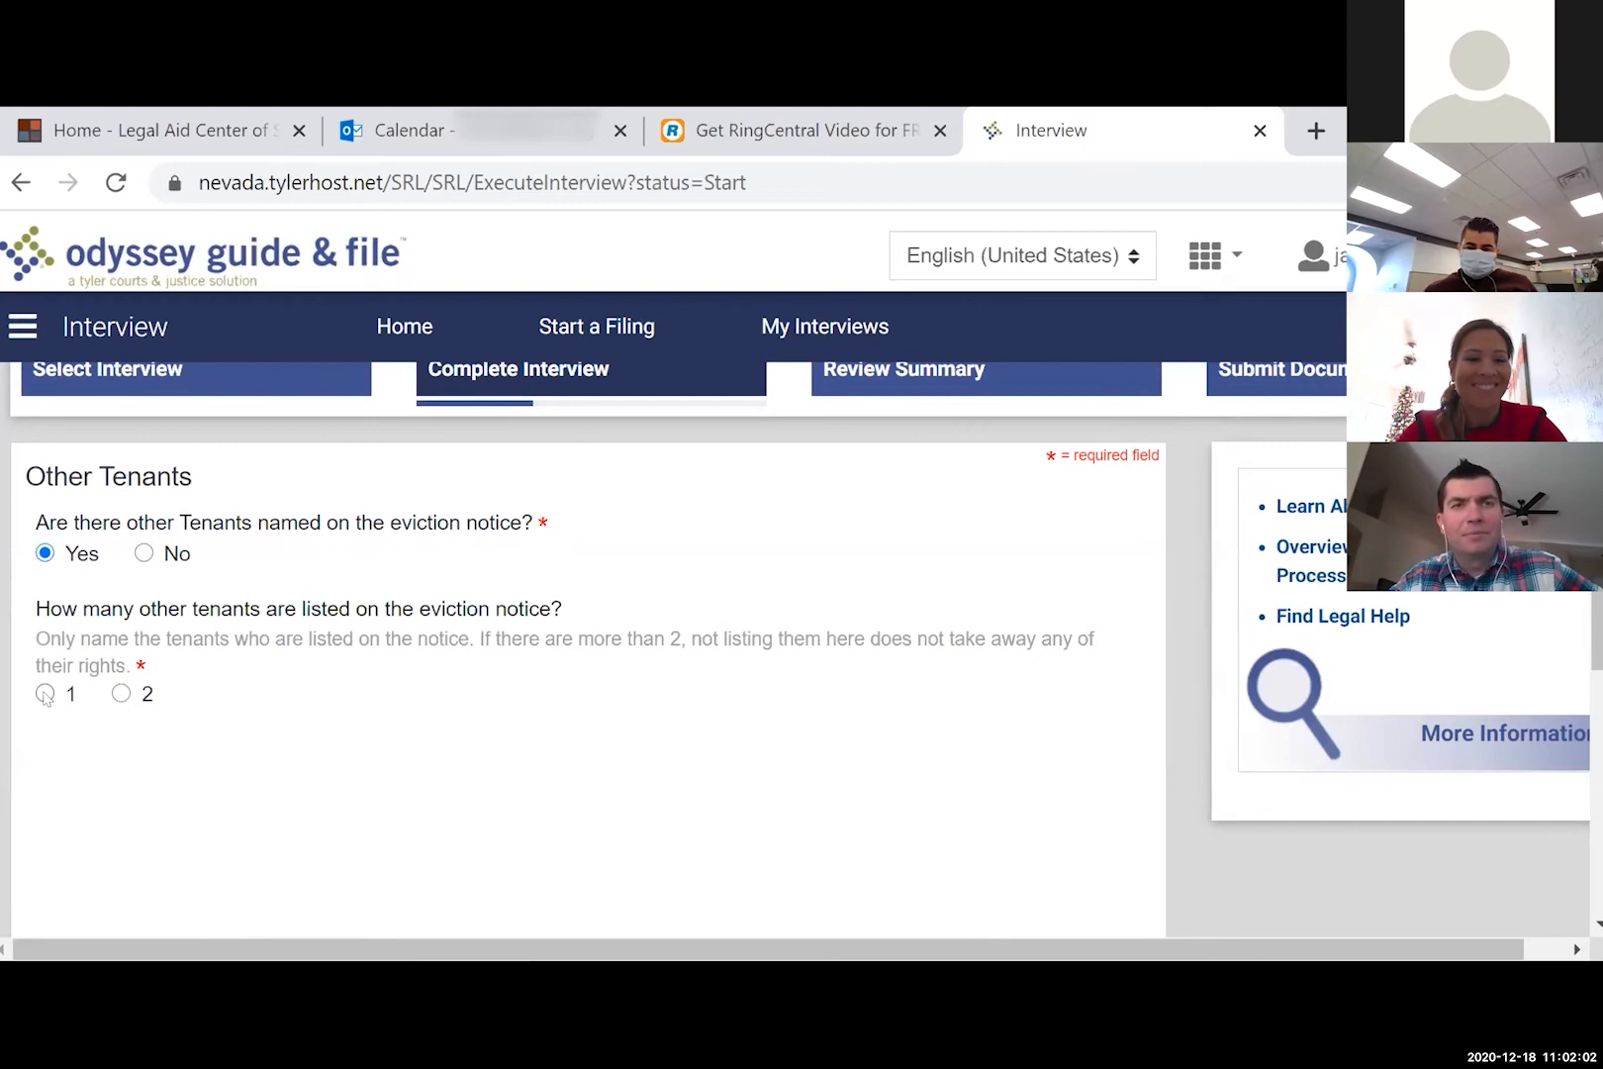
scroll(693, 713, "down", 2)
left_click(1041, 834)
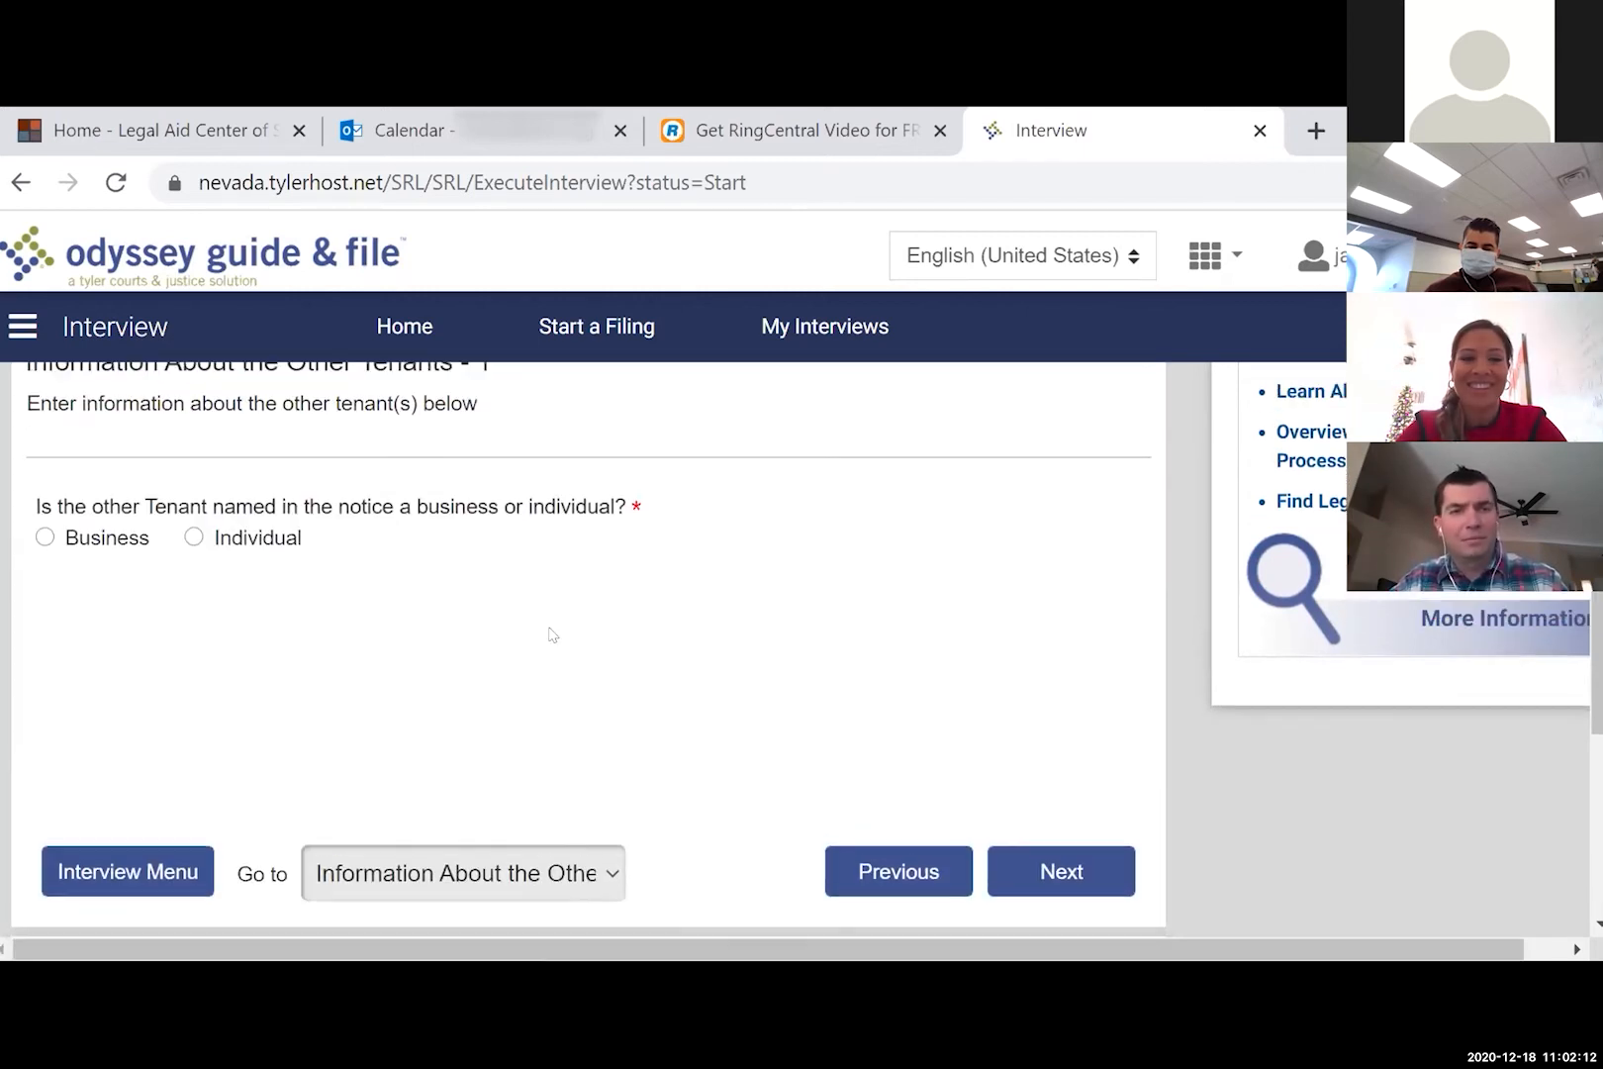
- Record the other tenant as an individual with first and last name, then continue
left_click(275, 540)
left_click(194, 665)
type("Laura")
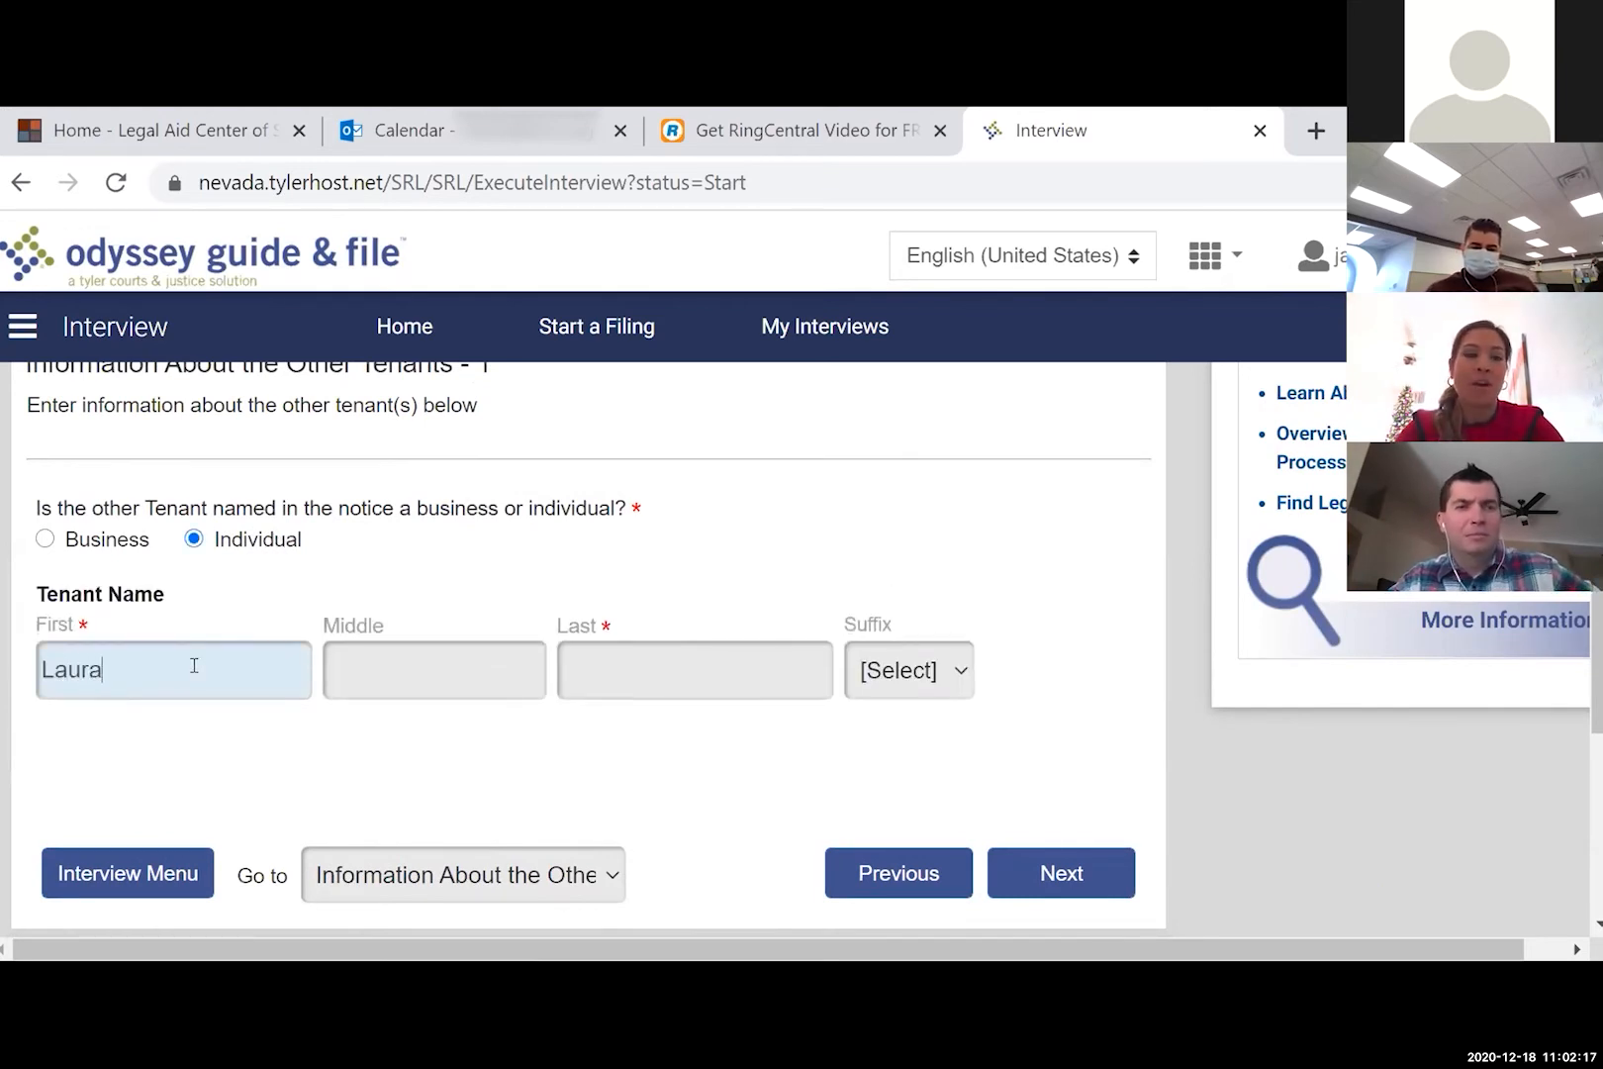
key("Tab")
key("Tab")
type("Linney")
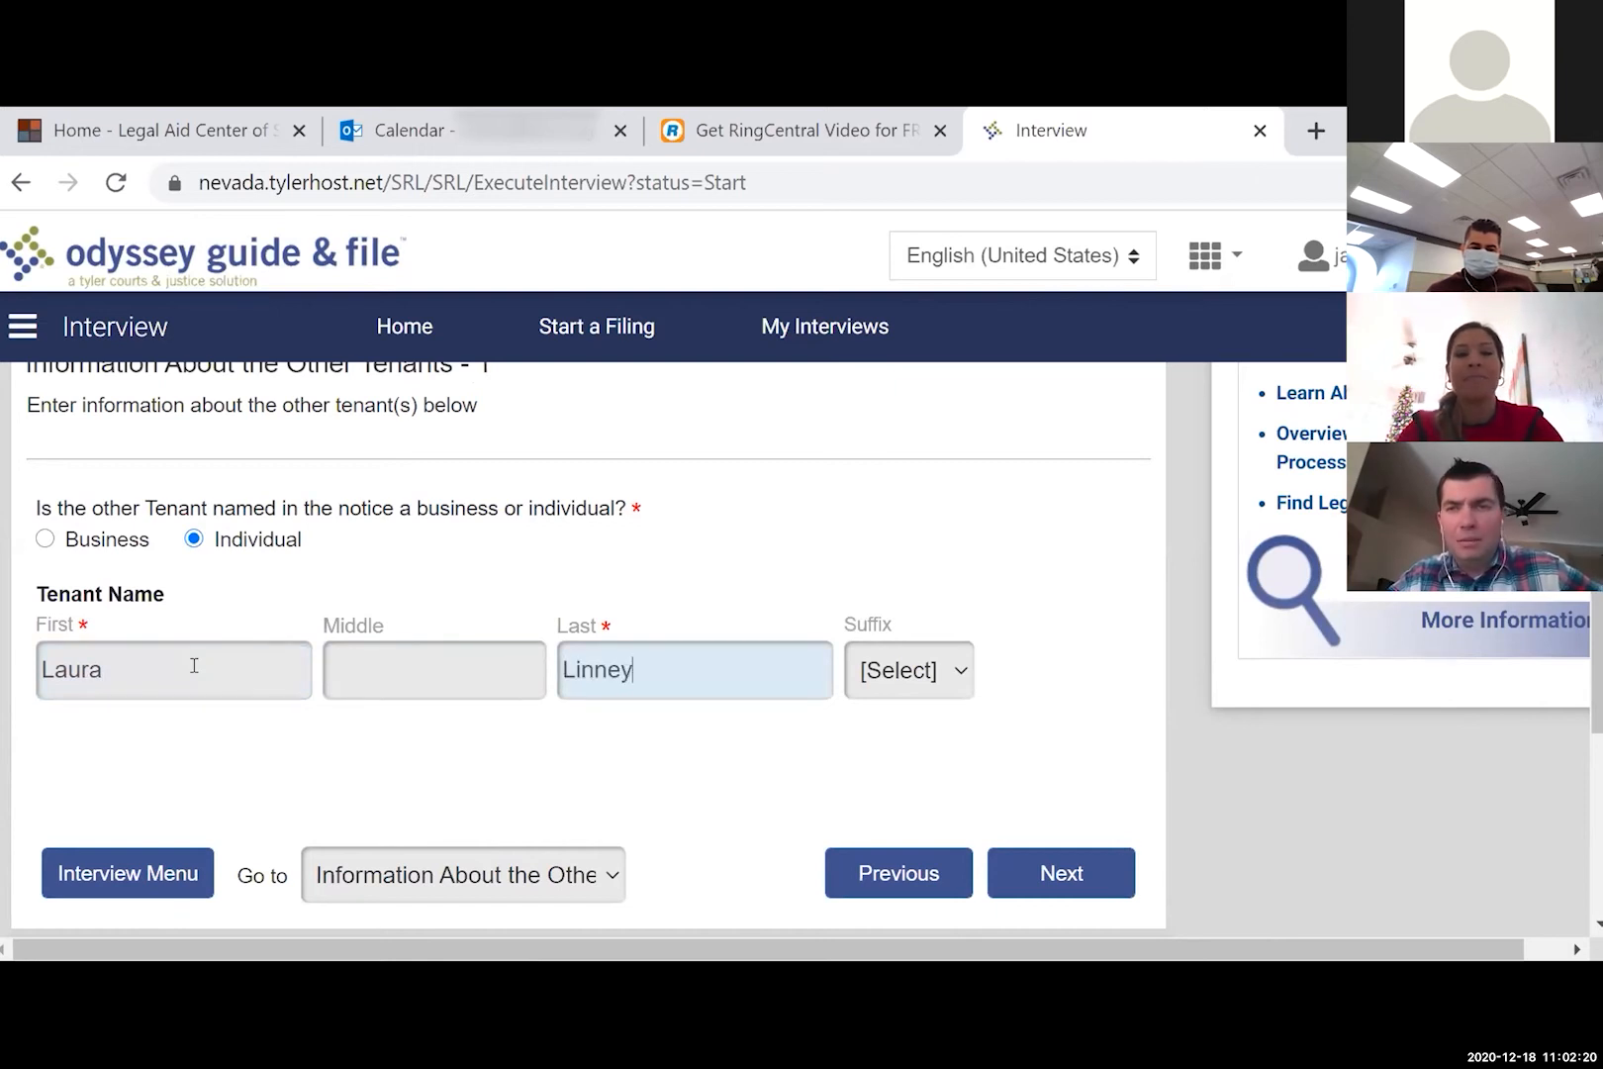
left_click(816, 757)
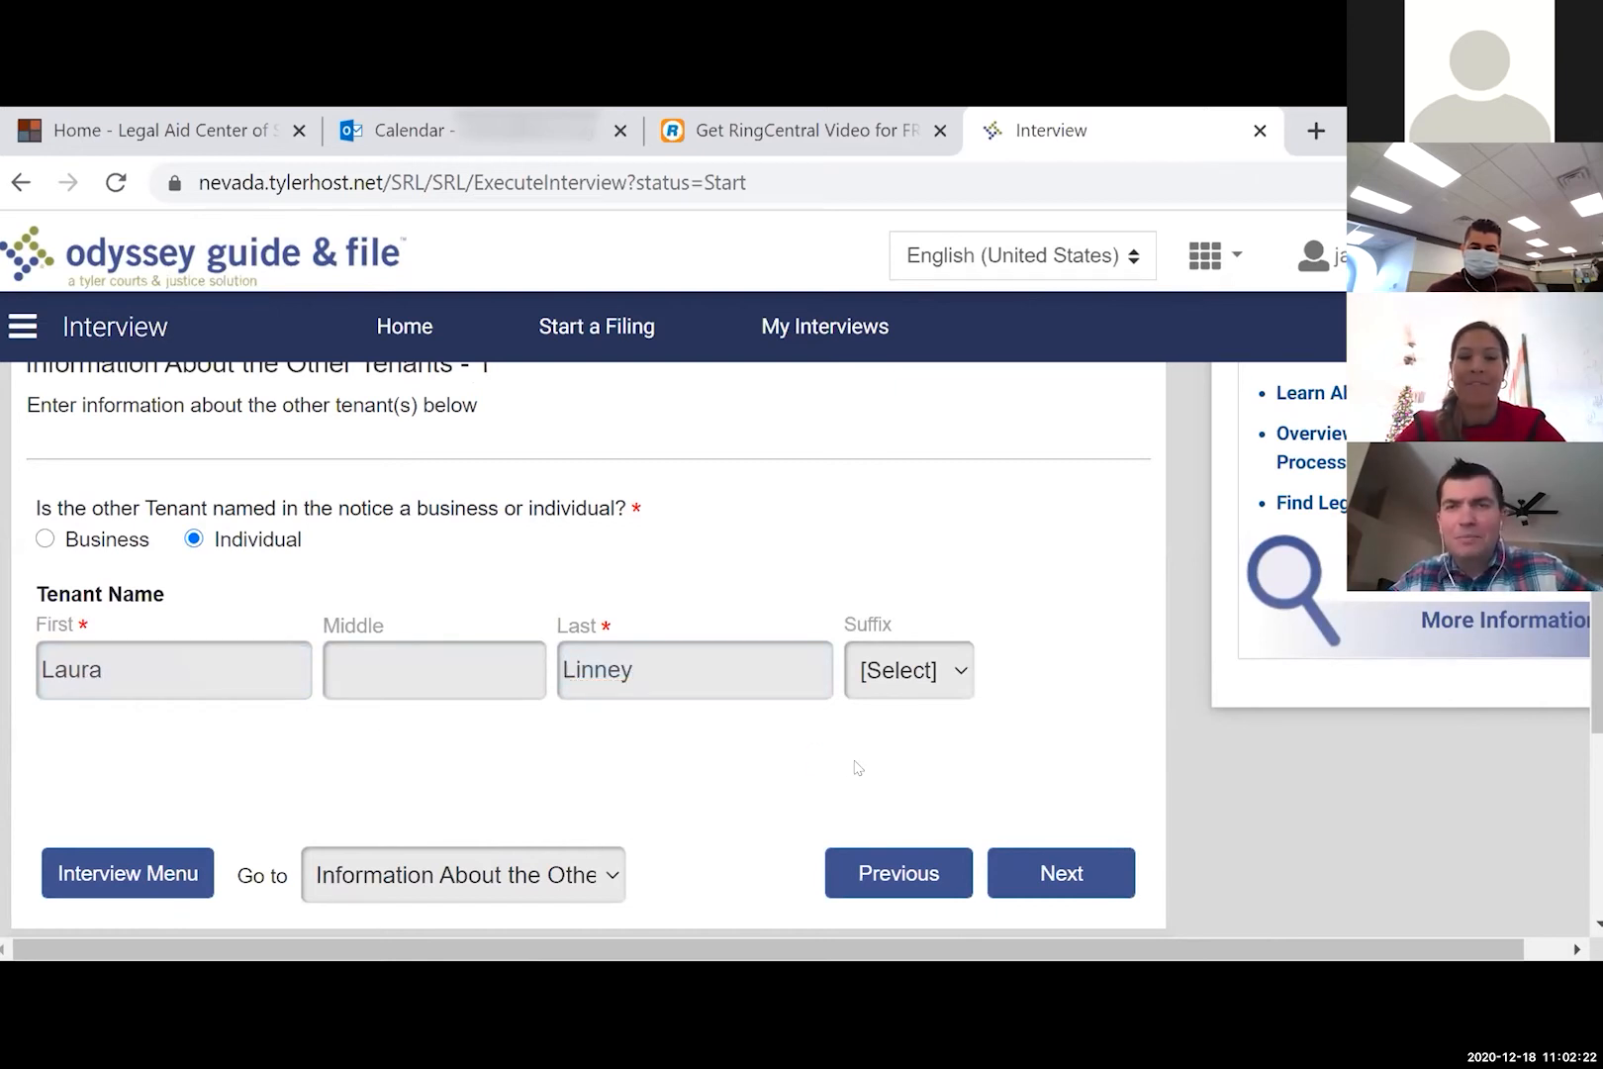
left_click(1042, 874)
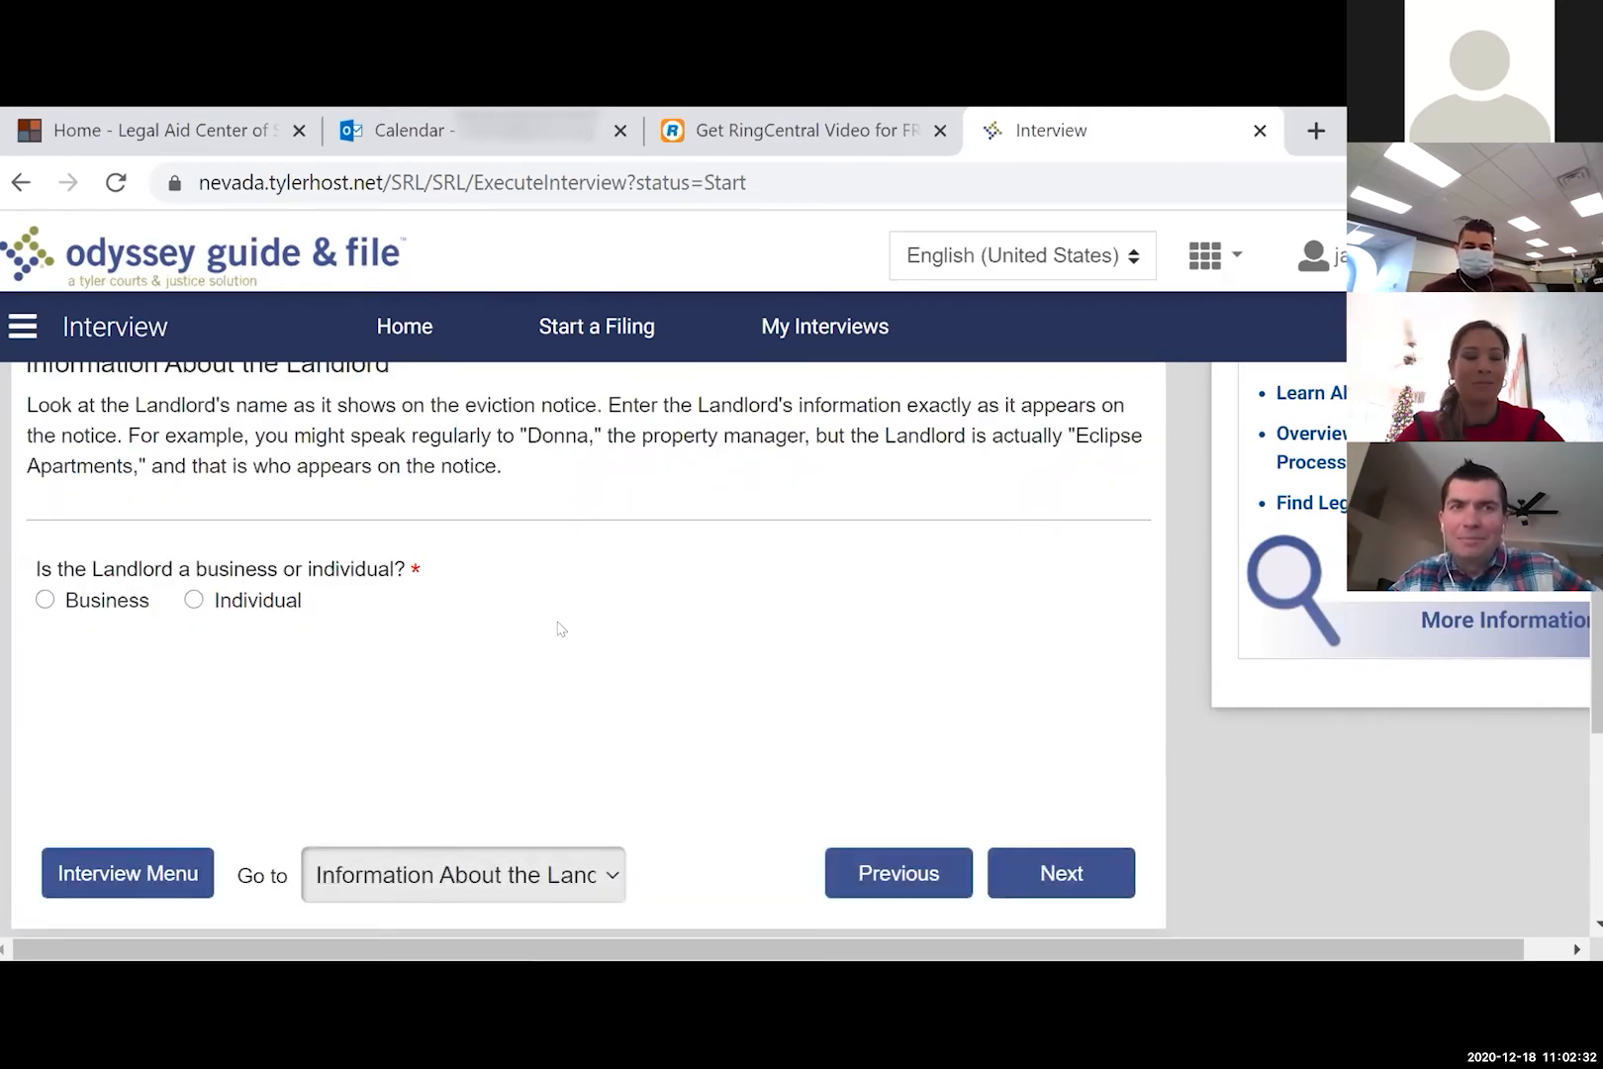
- Mark the landlord as a business named 'The Ozark Group' and continue
scroll(560, 628, "up", 1)
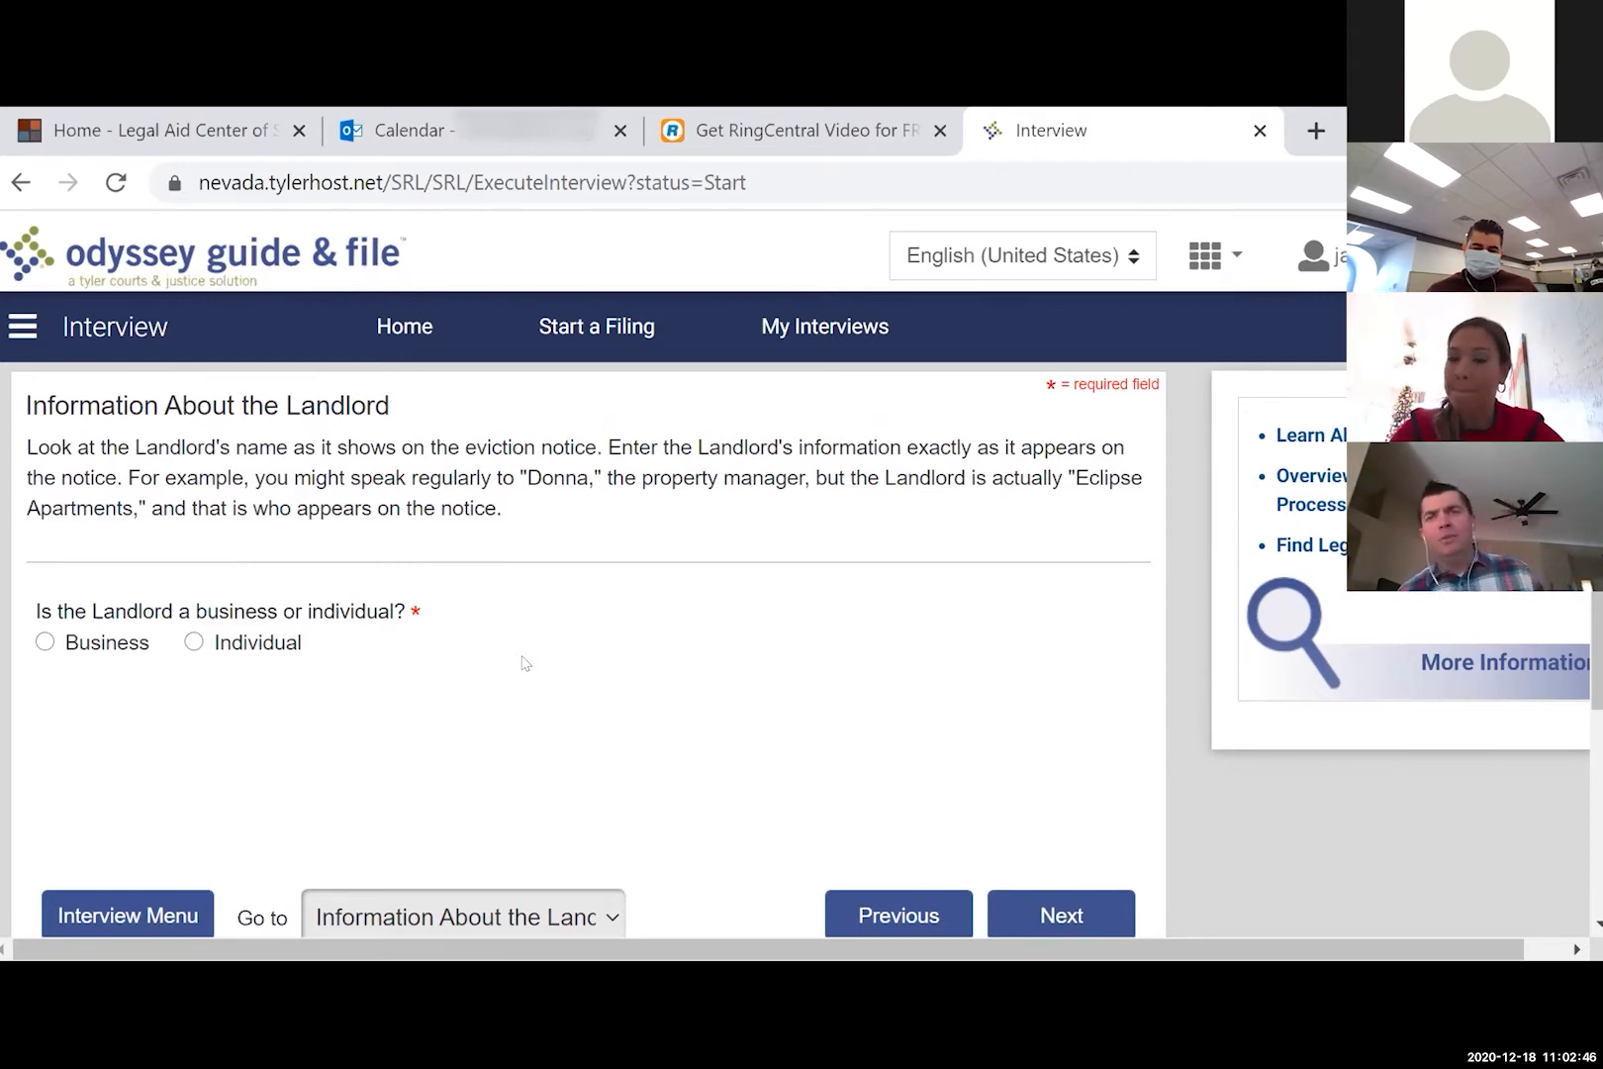
left_click(115, 641)
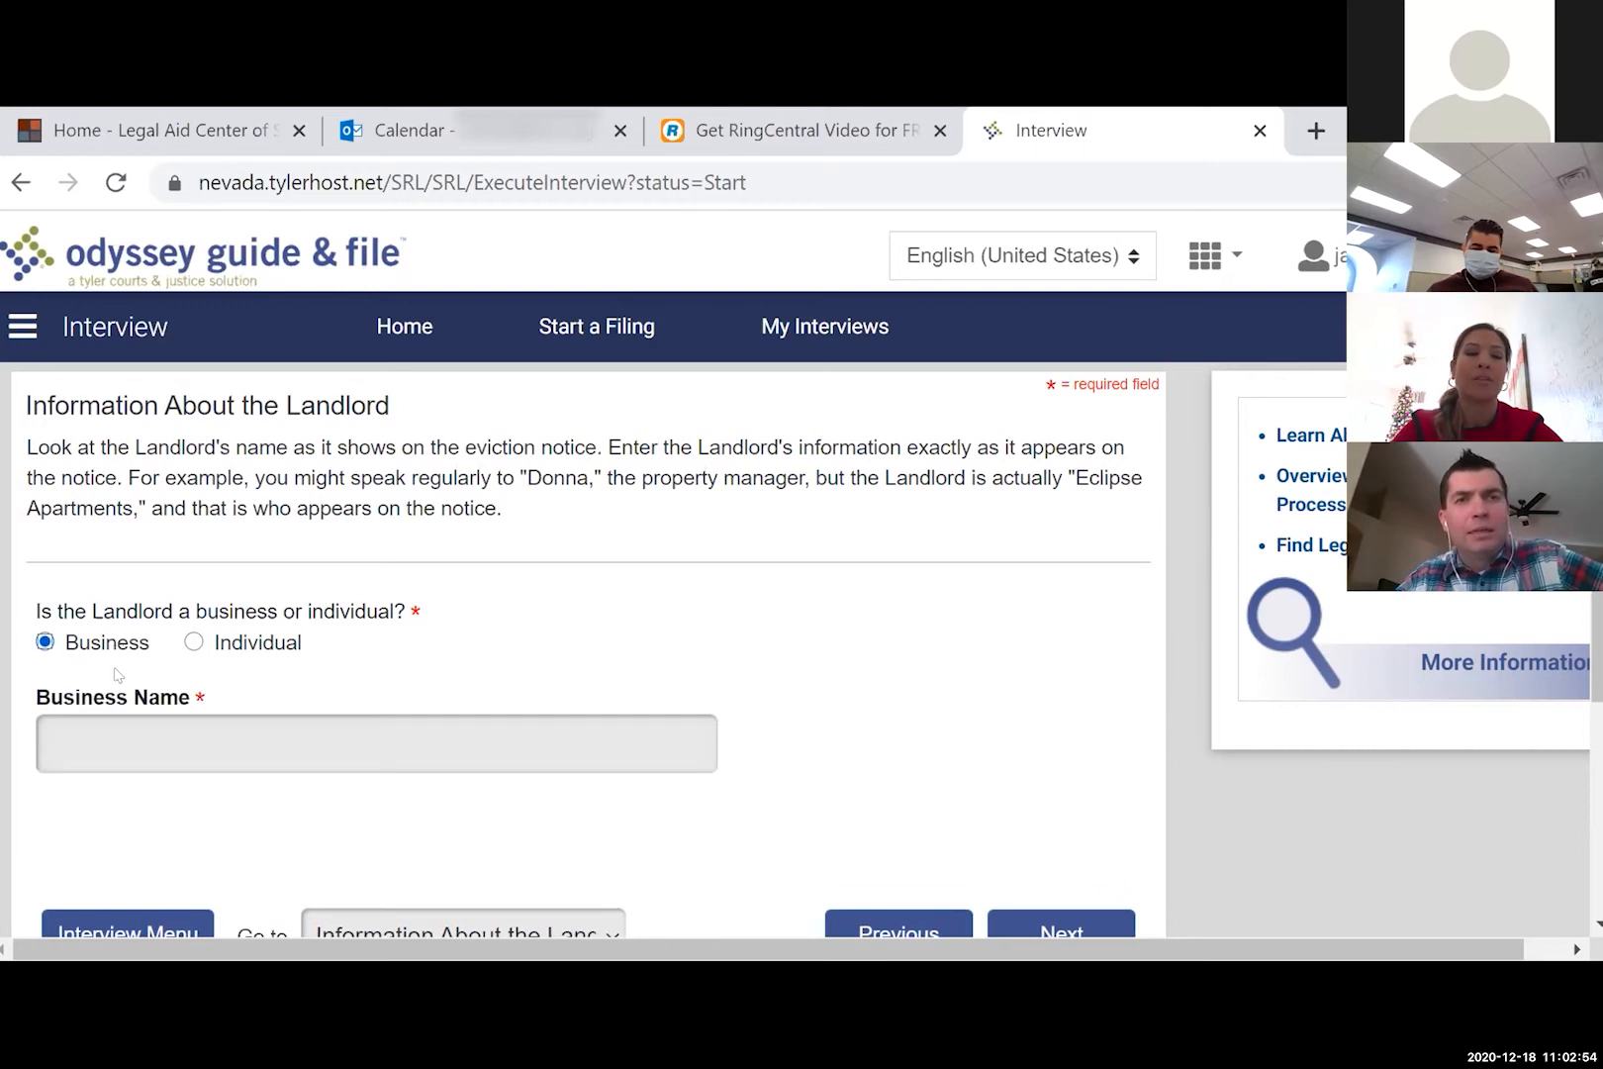
left_click(123, 737)
type("The Ozark Group")
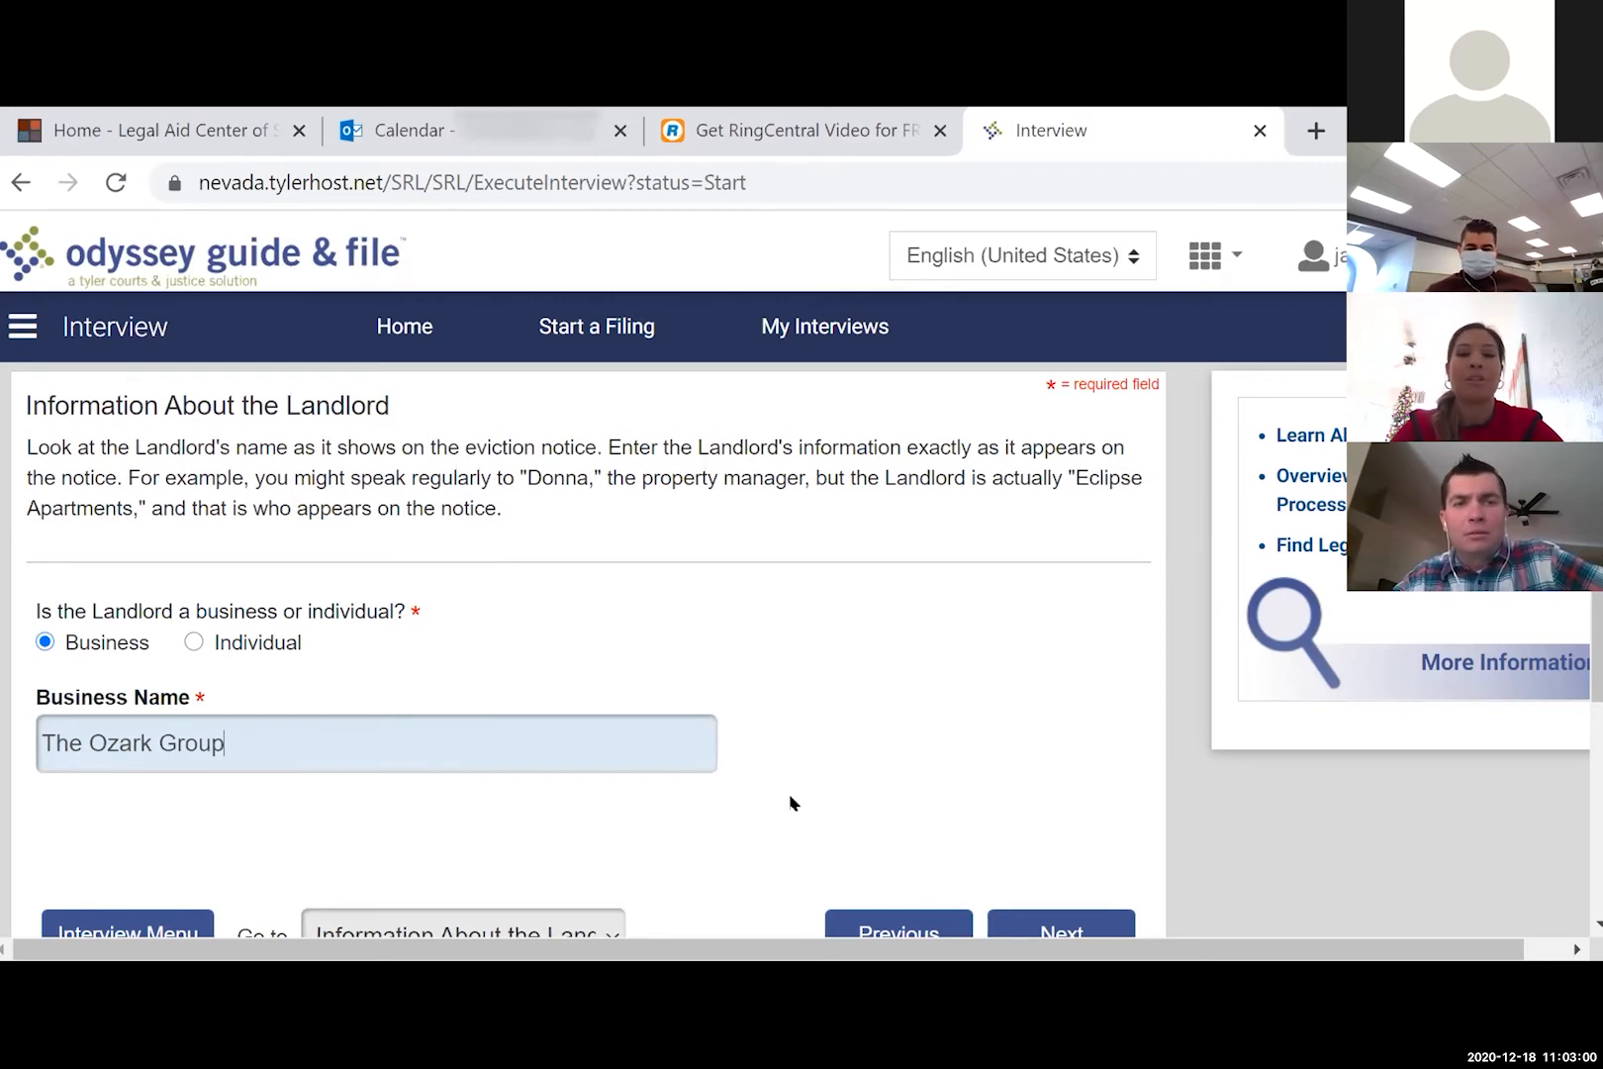
scroll(795, 802, "down", 2)
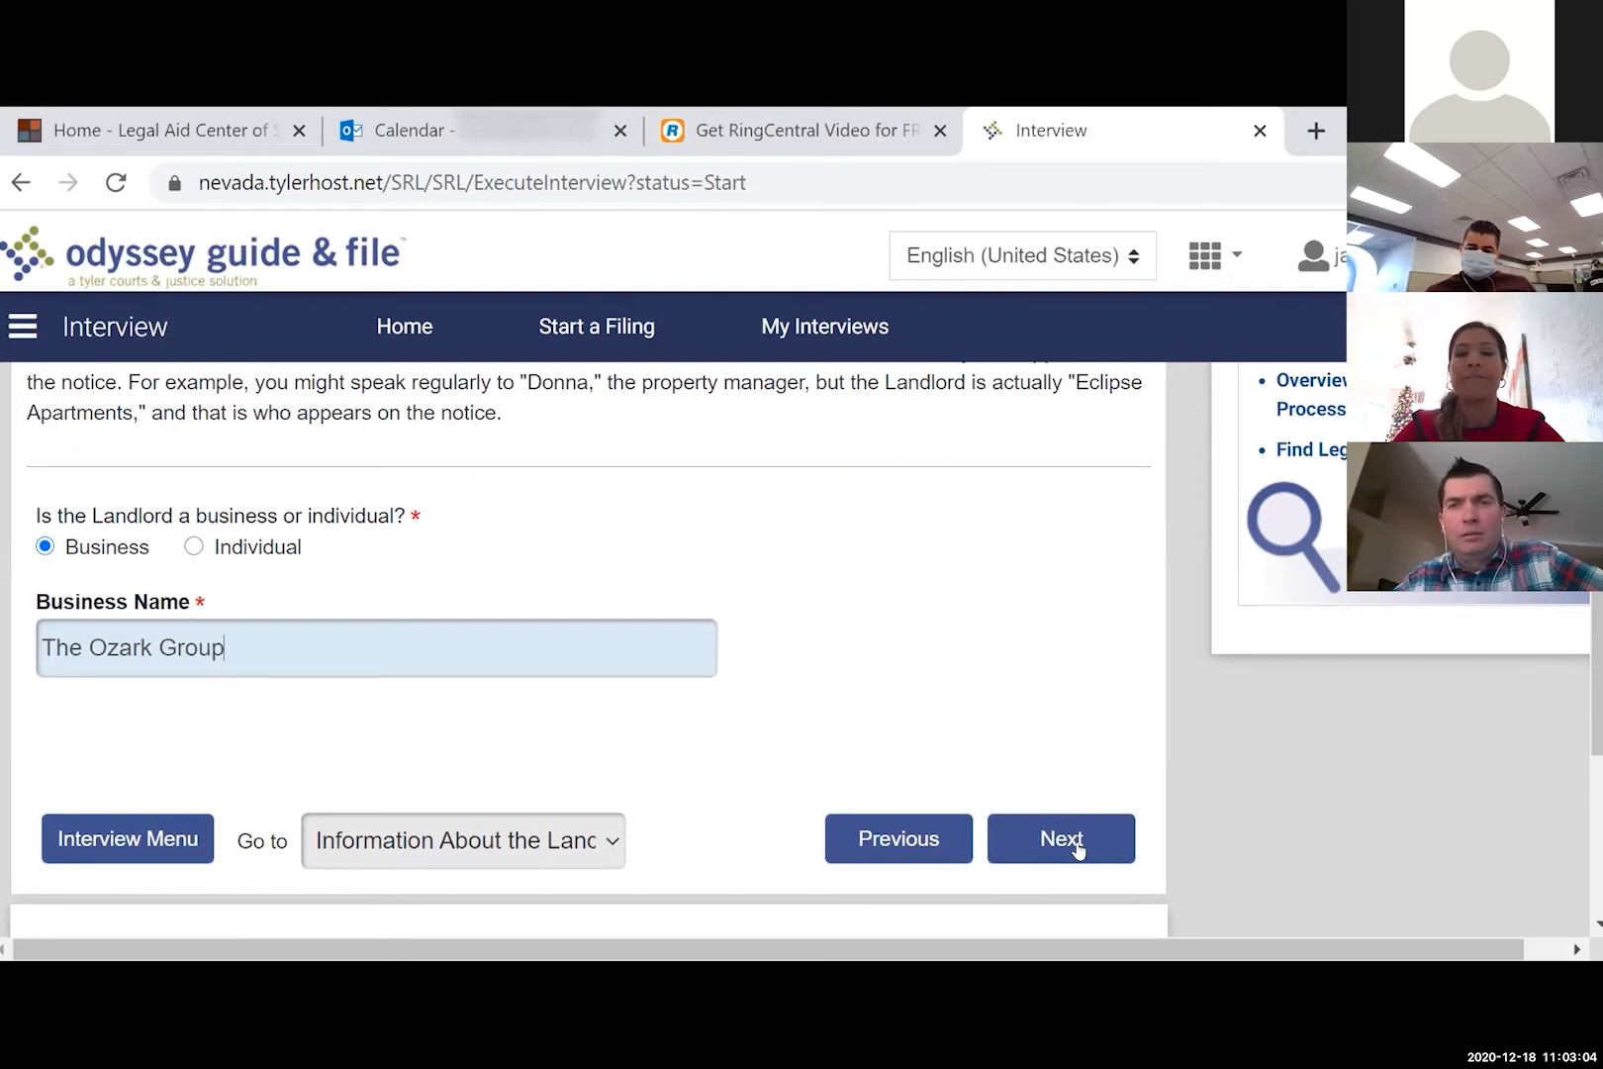
left_click(1079, 849)
- Enter the landlord's PO box address, city, zip code and phone number, then continue
scroll(1080, 849, "down", 2)
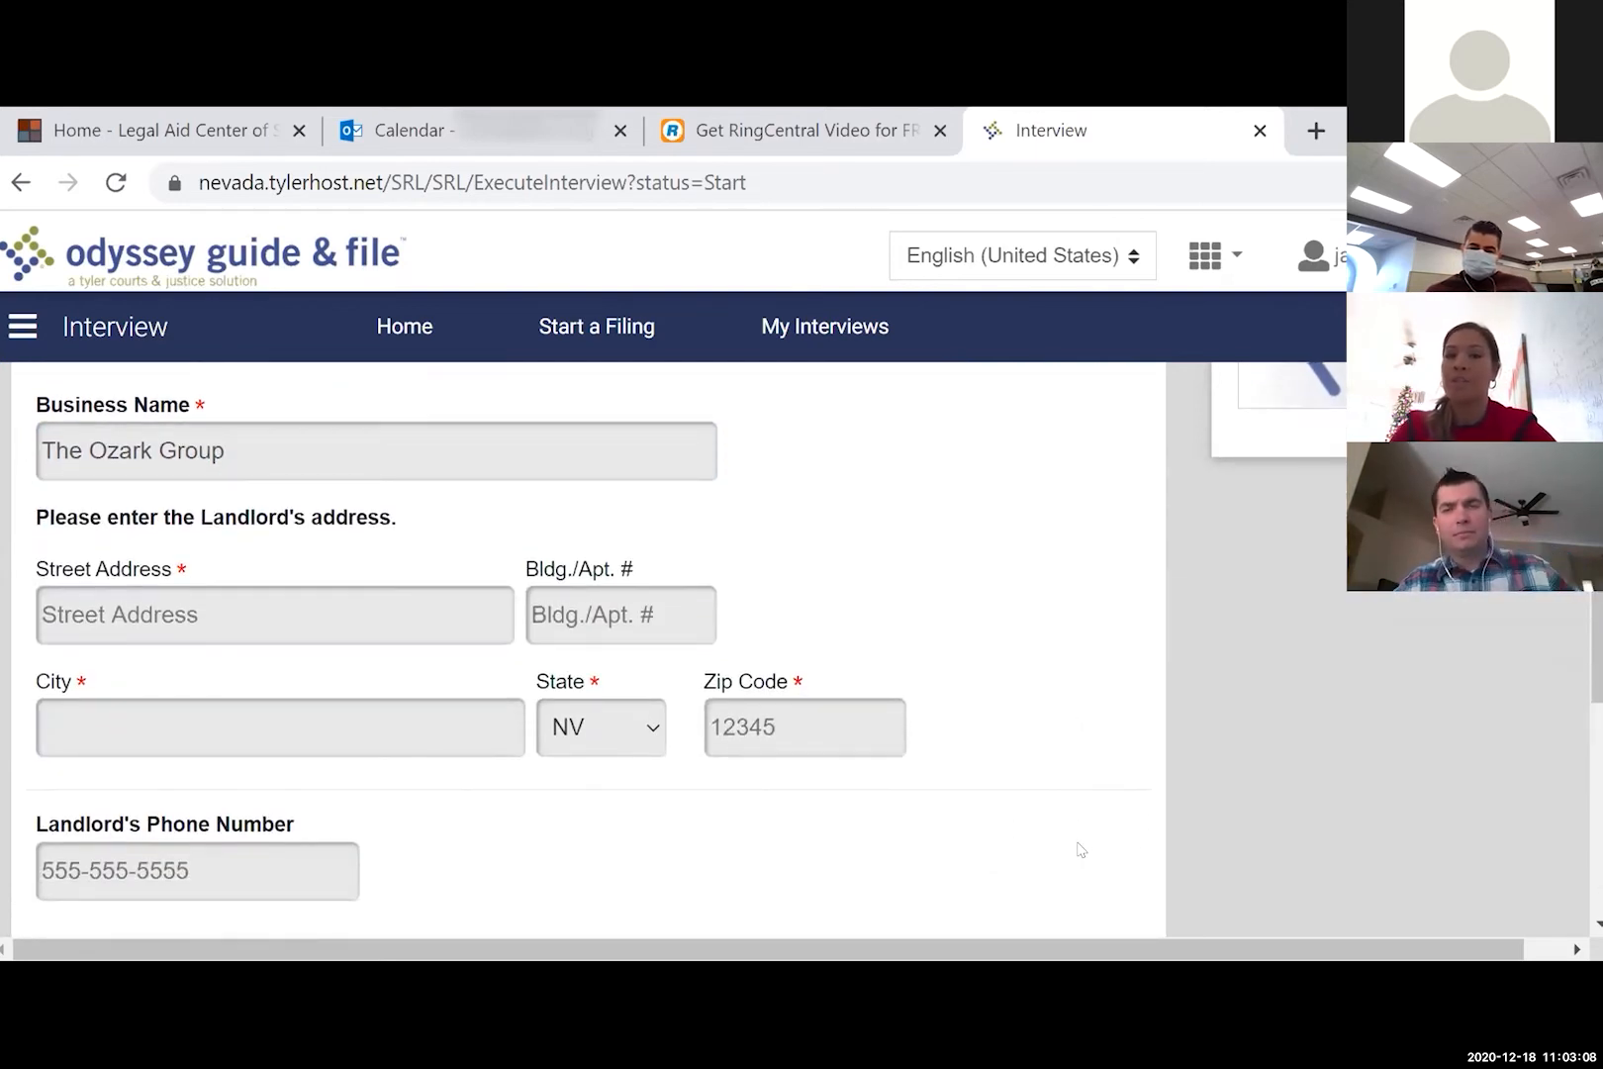
left_click(394, 619)
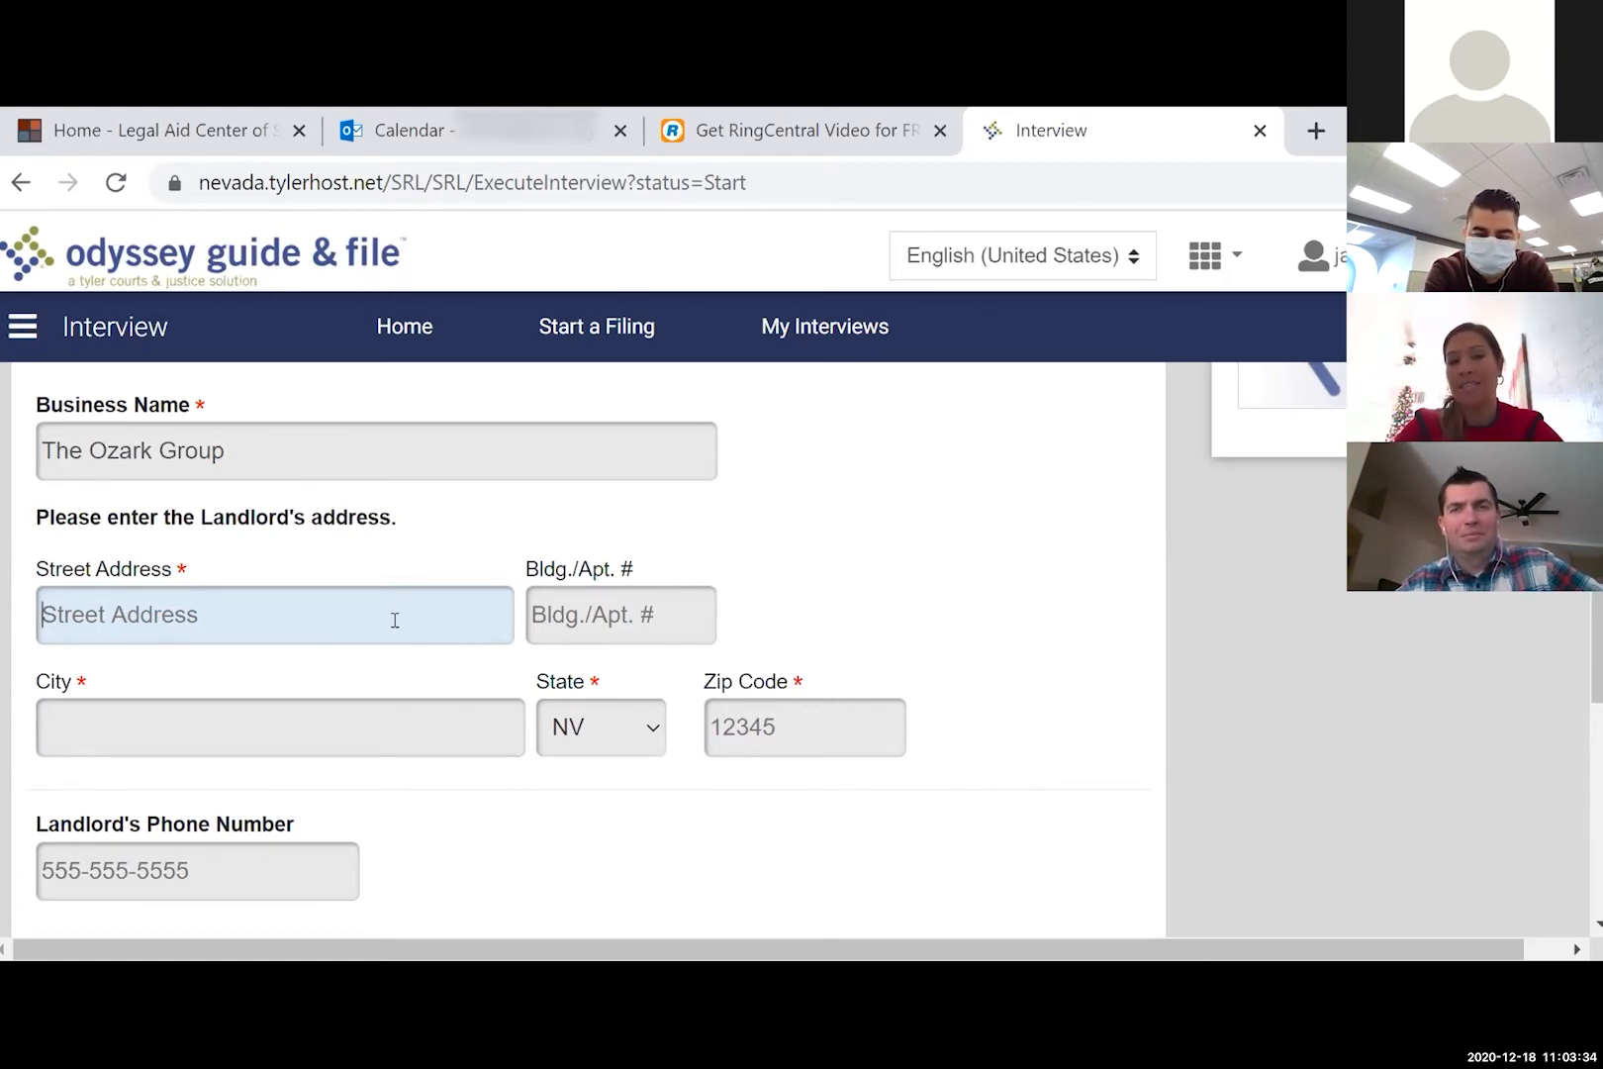
type("P")
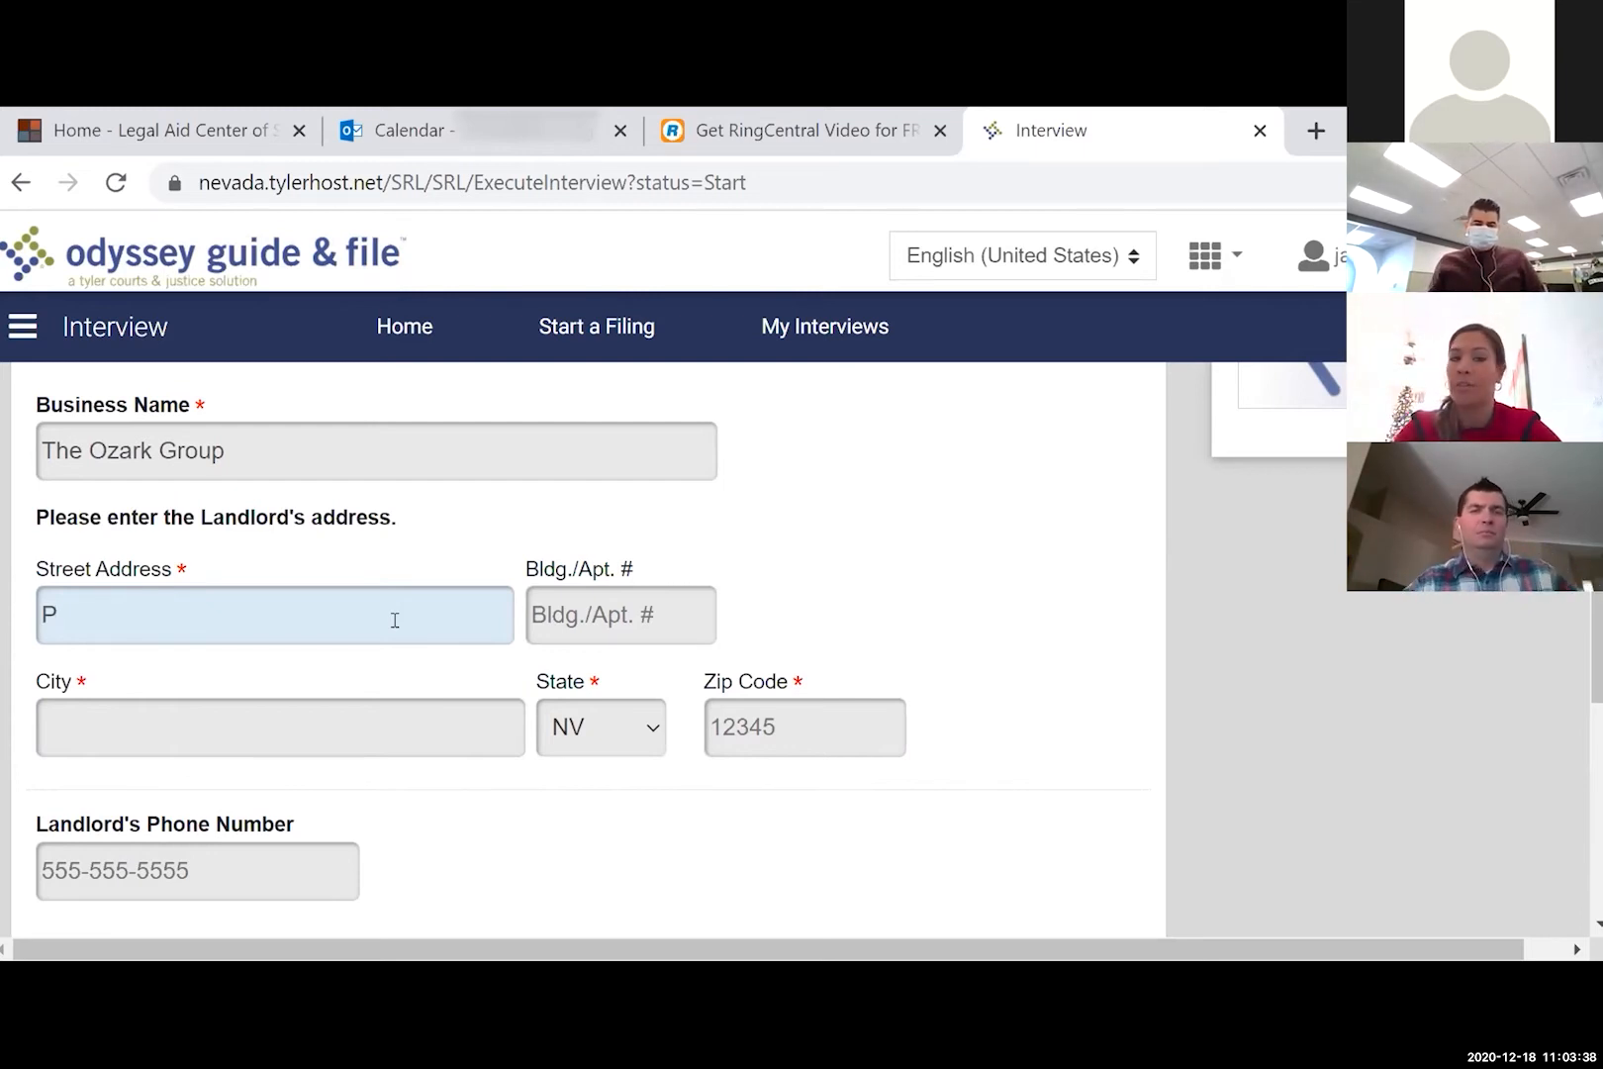
type("O")
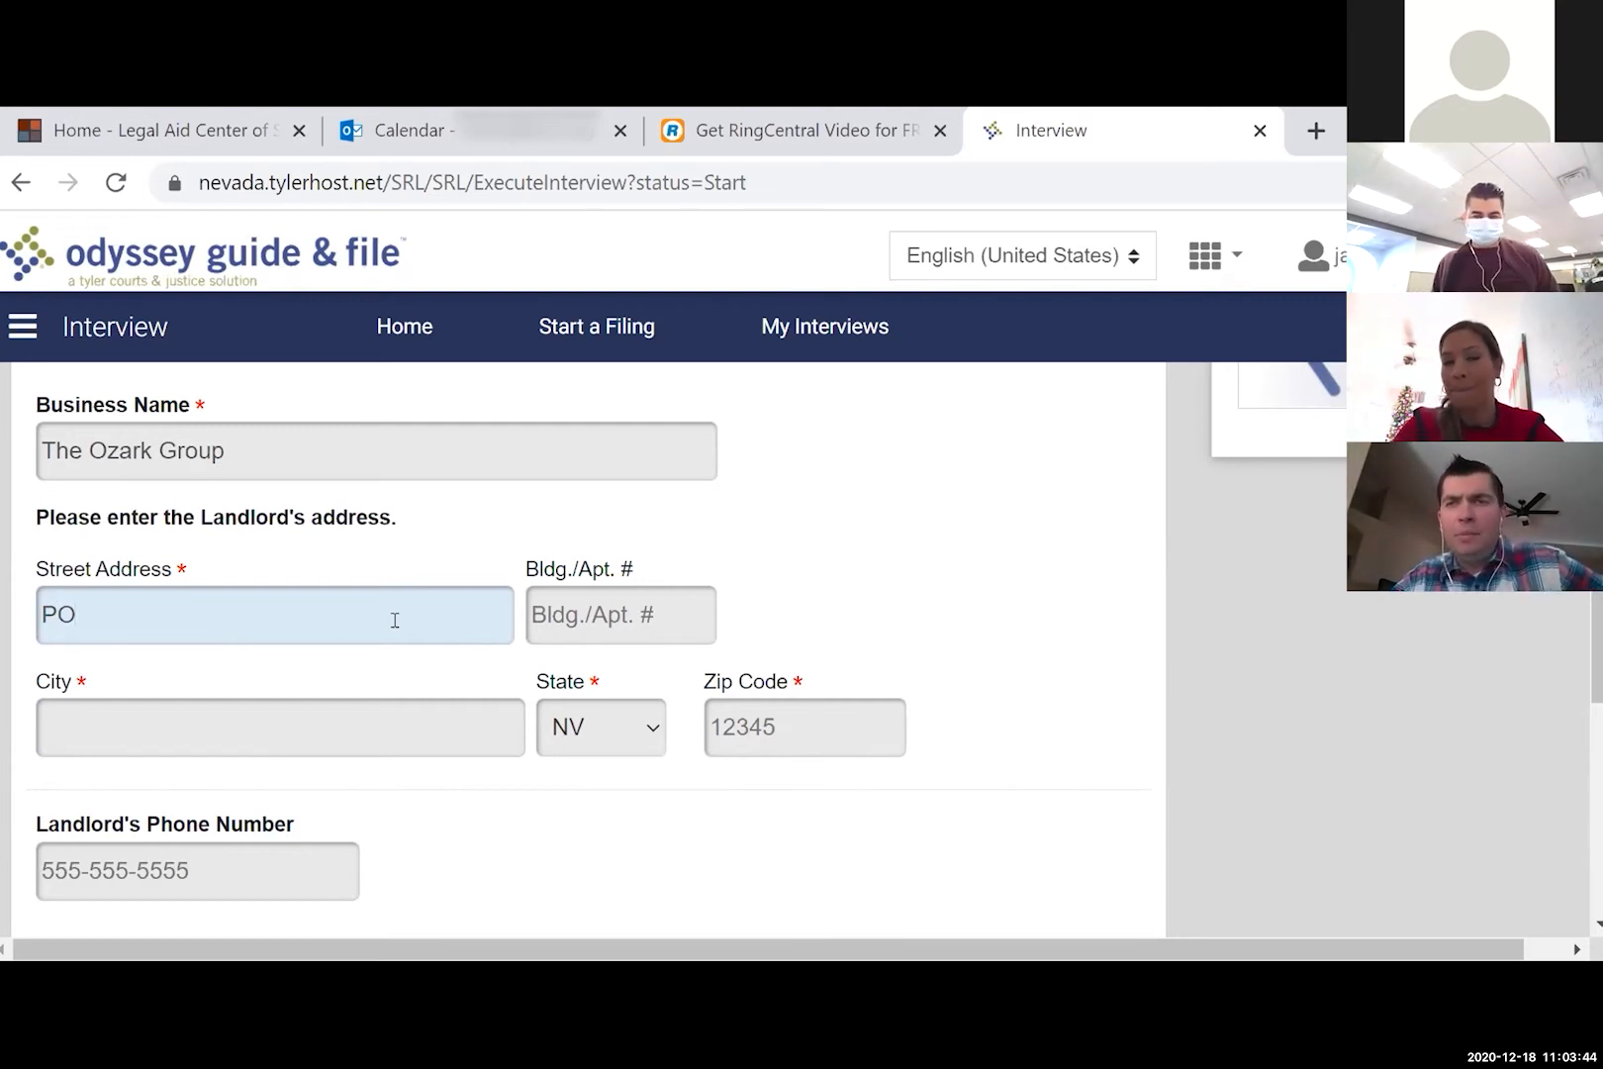
type("Box 14365")
key("Tab")
type("Las Vegas")
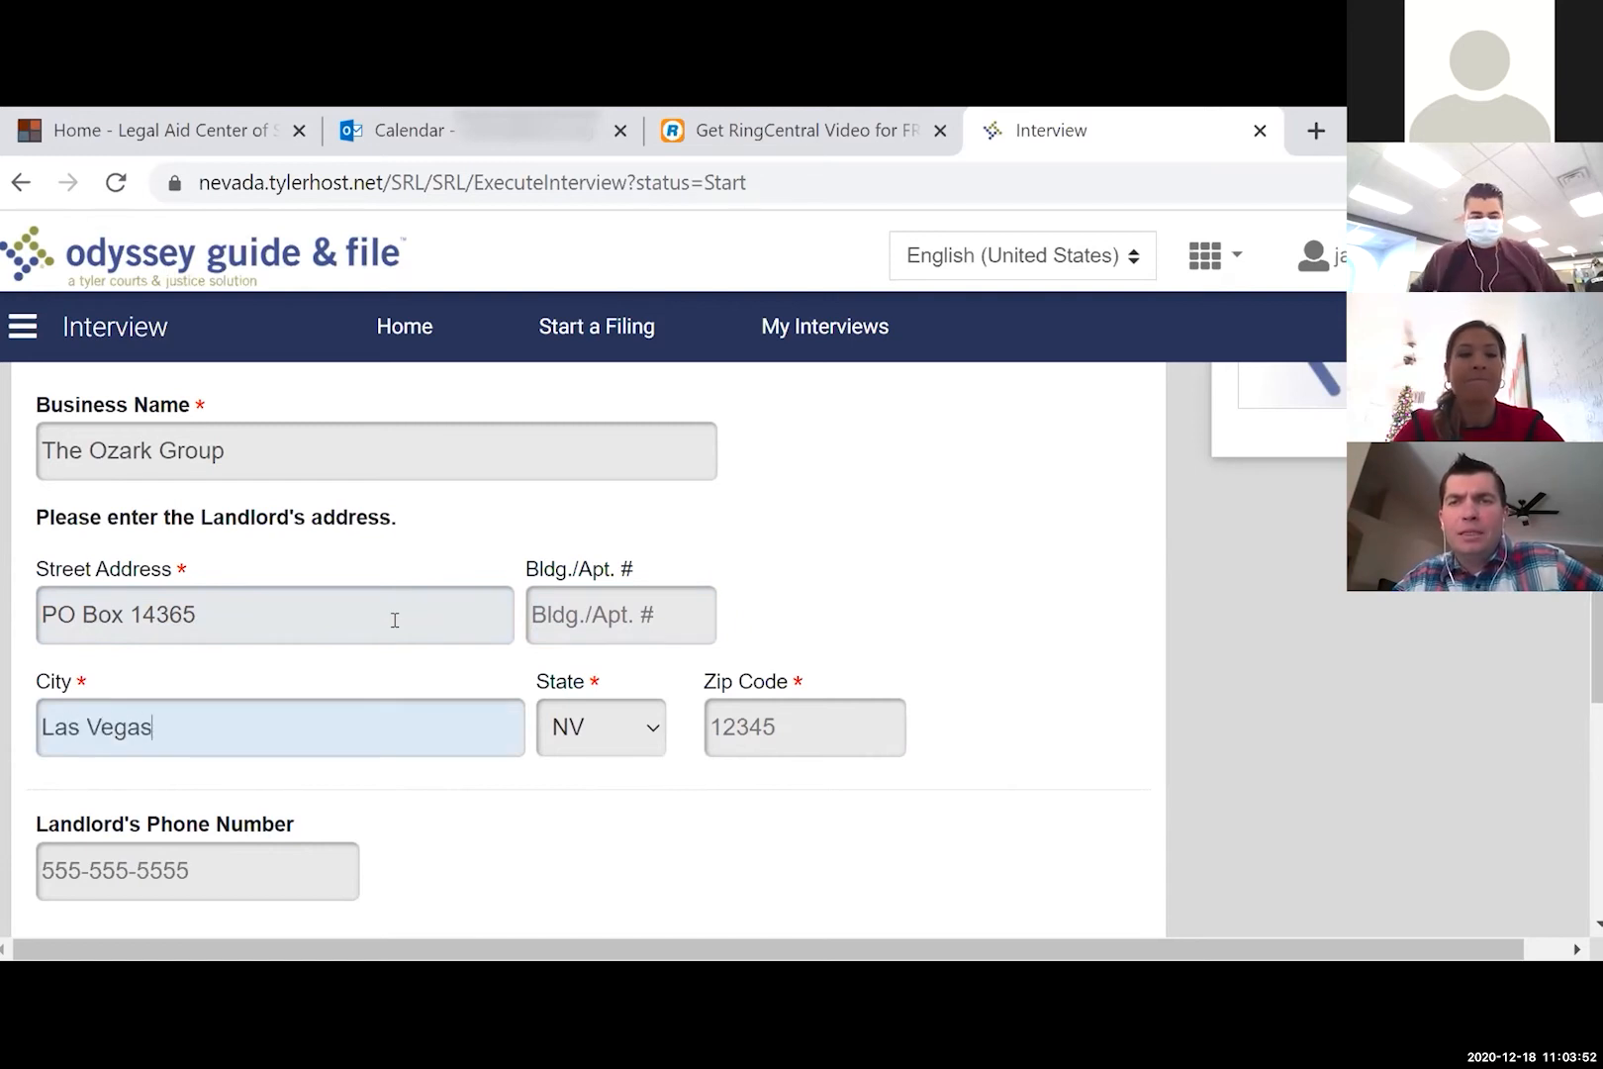
type("89110")
key("Tab")
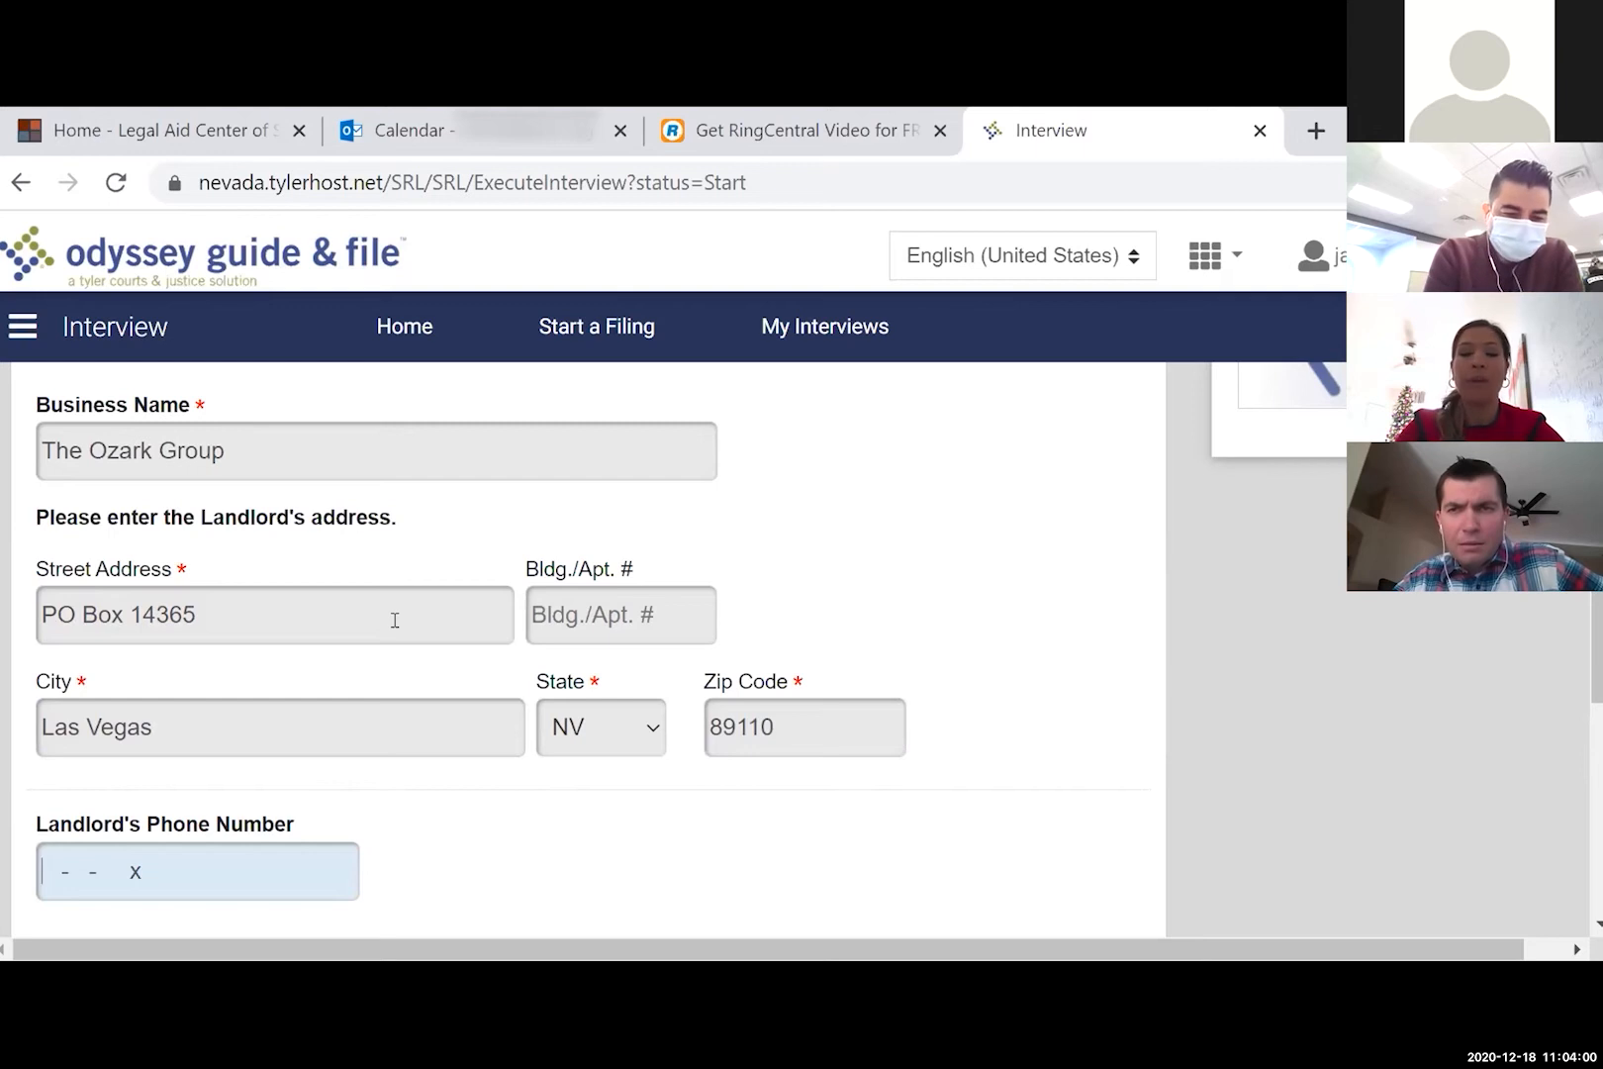
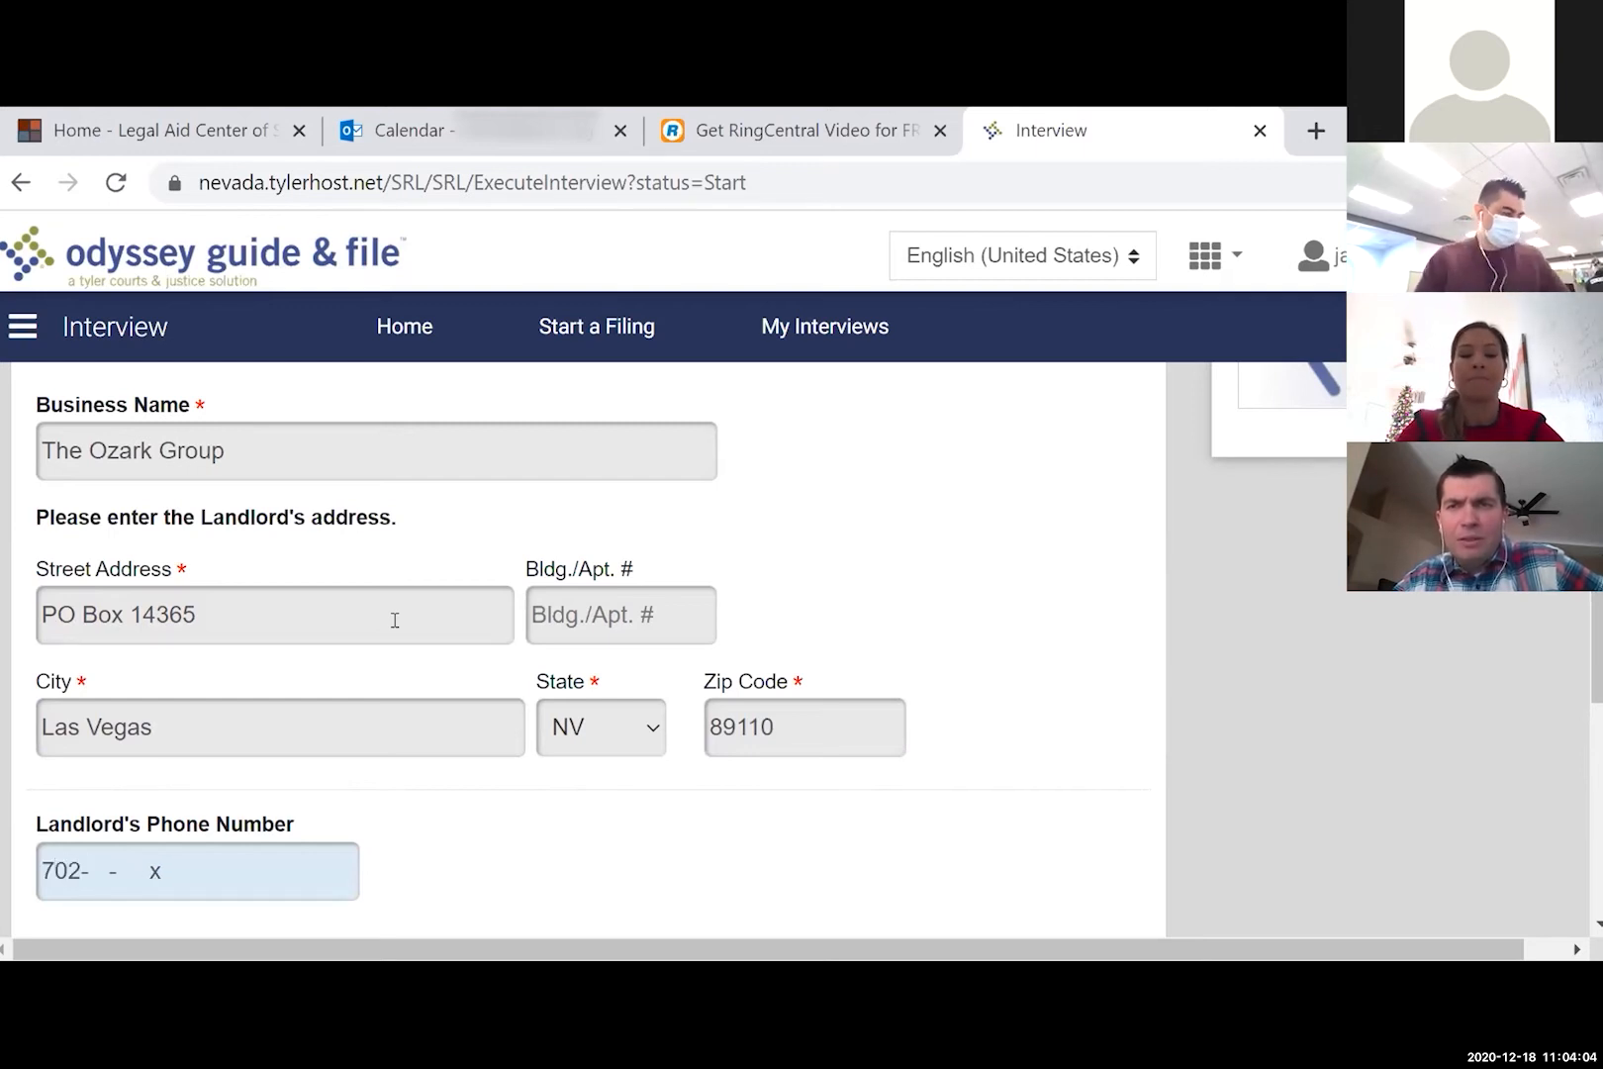
scroll(594, 820, "down", 1)
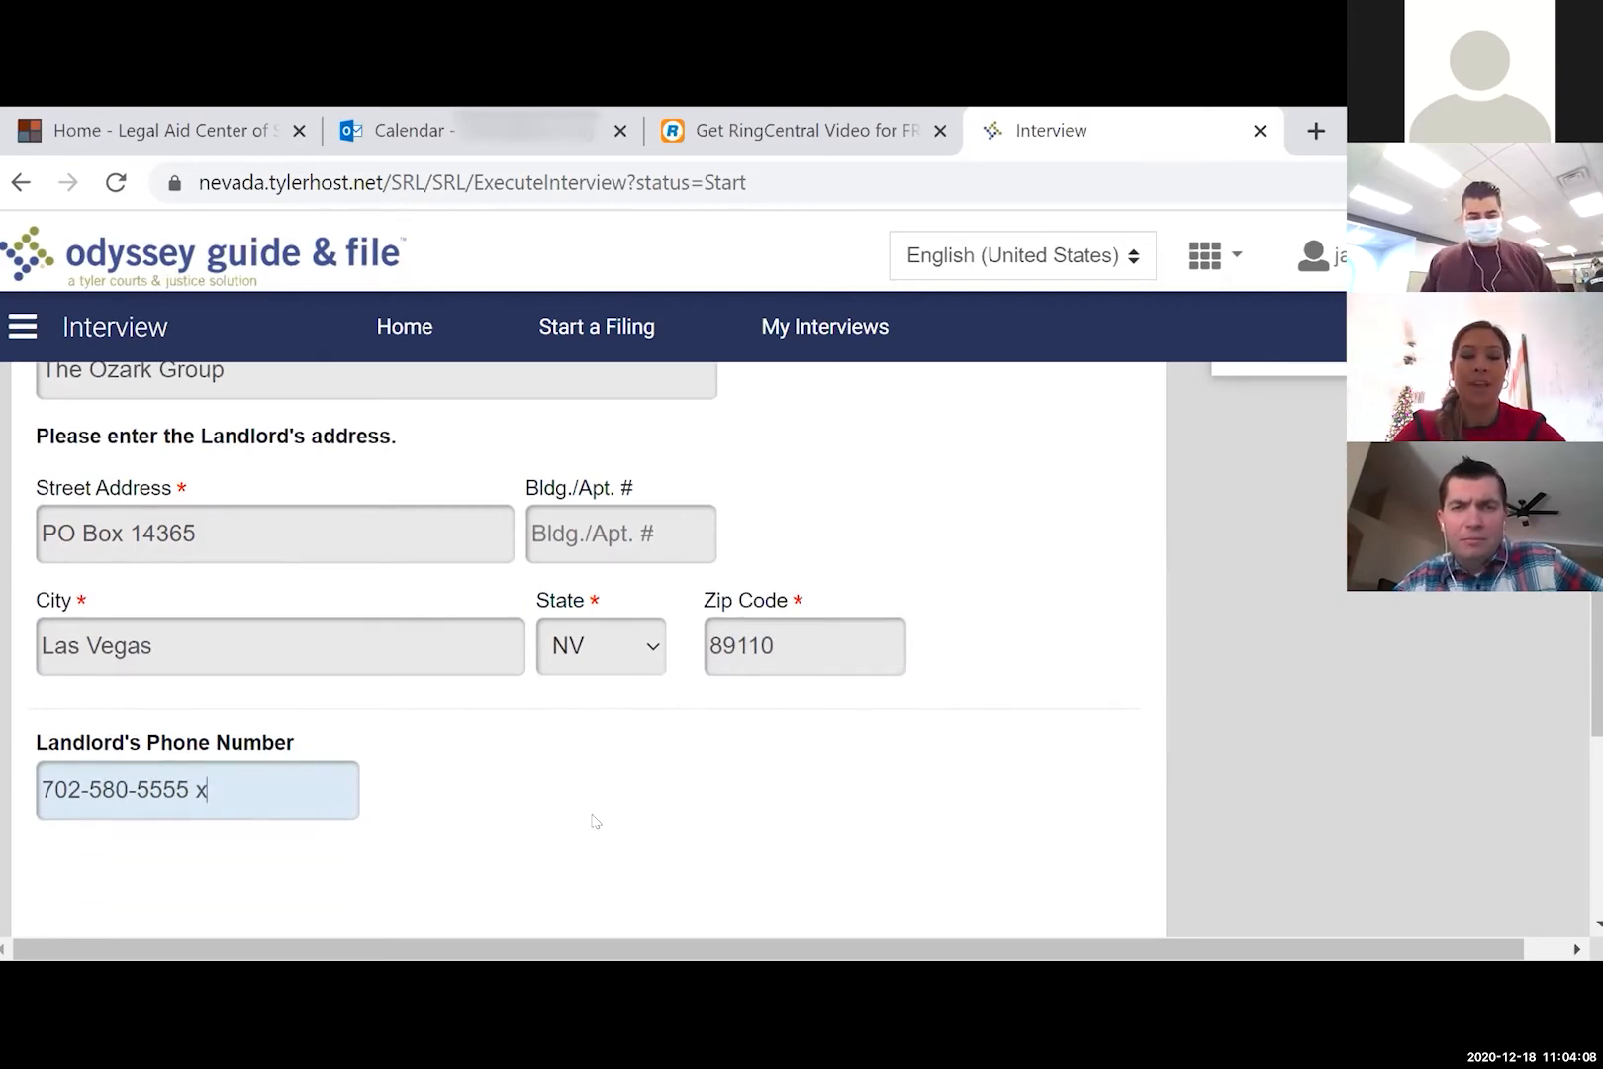
scroll(594, 820, "down", 2)
left_click(1044, 836)
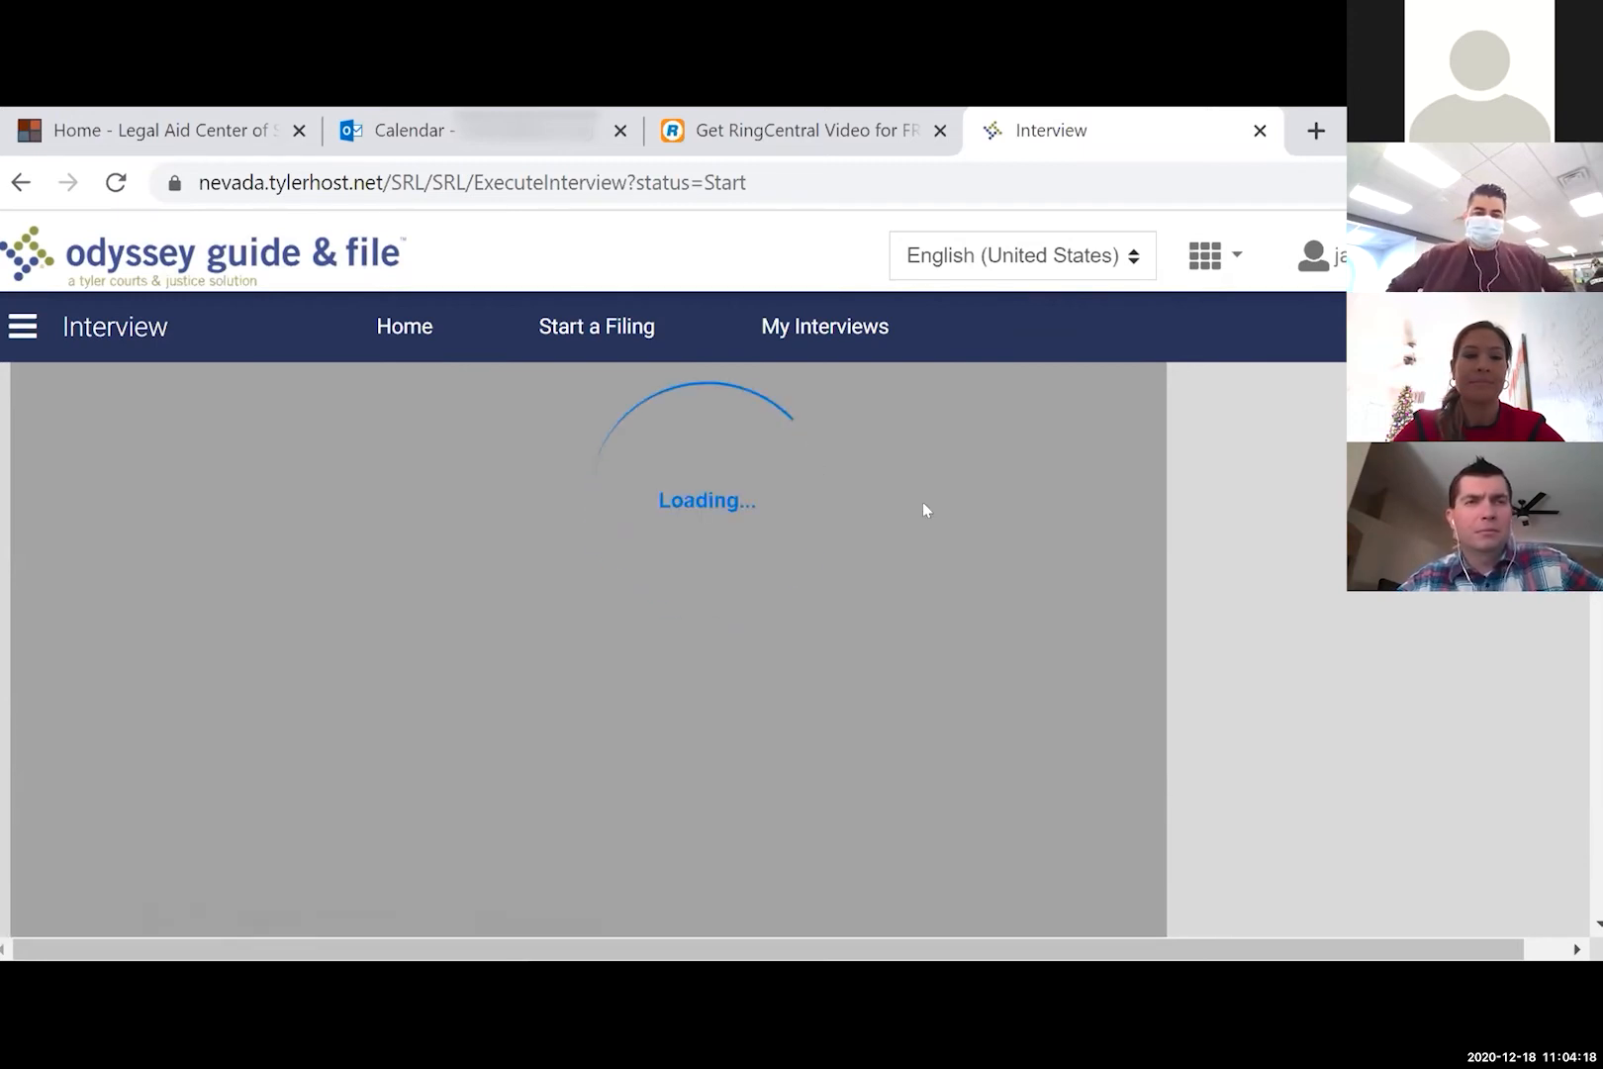
- Tick 'None of the above.' for the notice defenses and move on to supporting facts
scroll(561, 496, "up", 3)
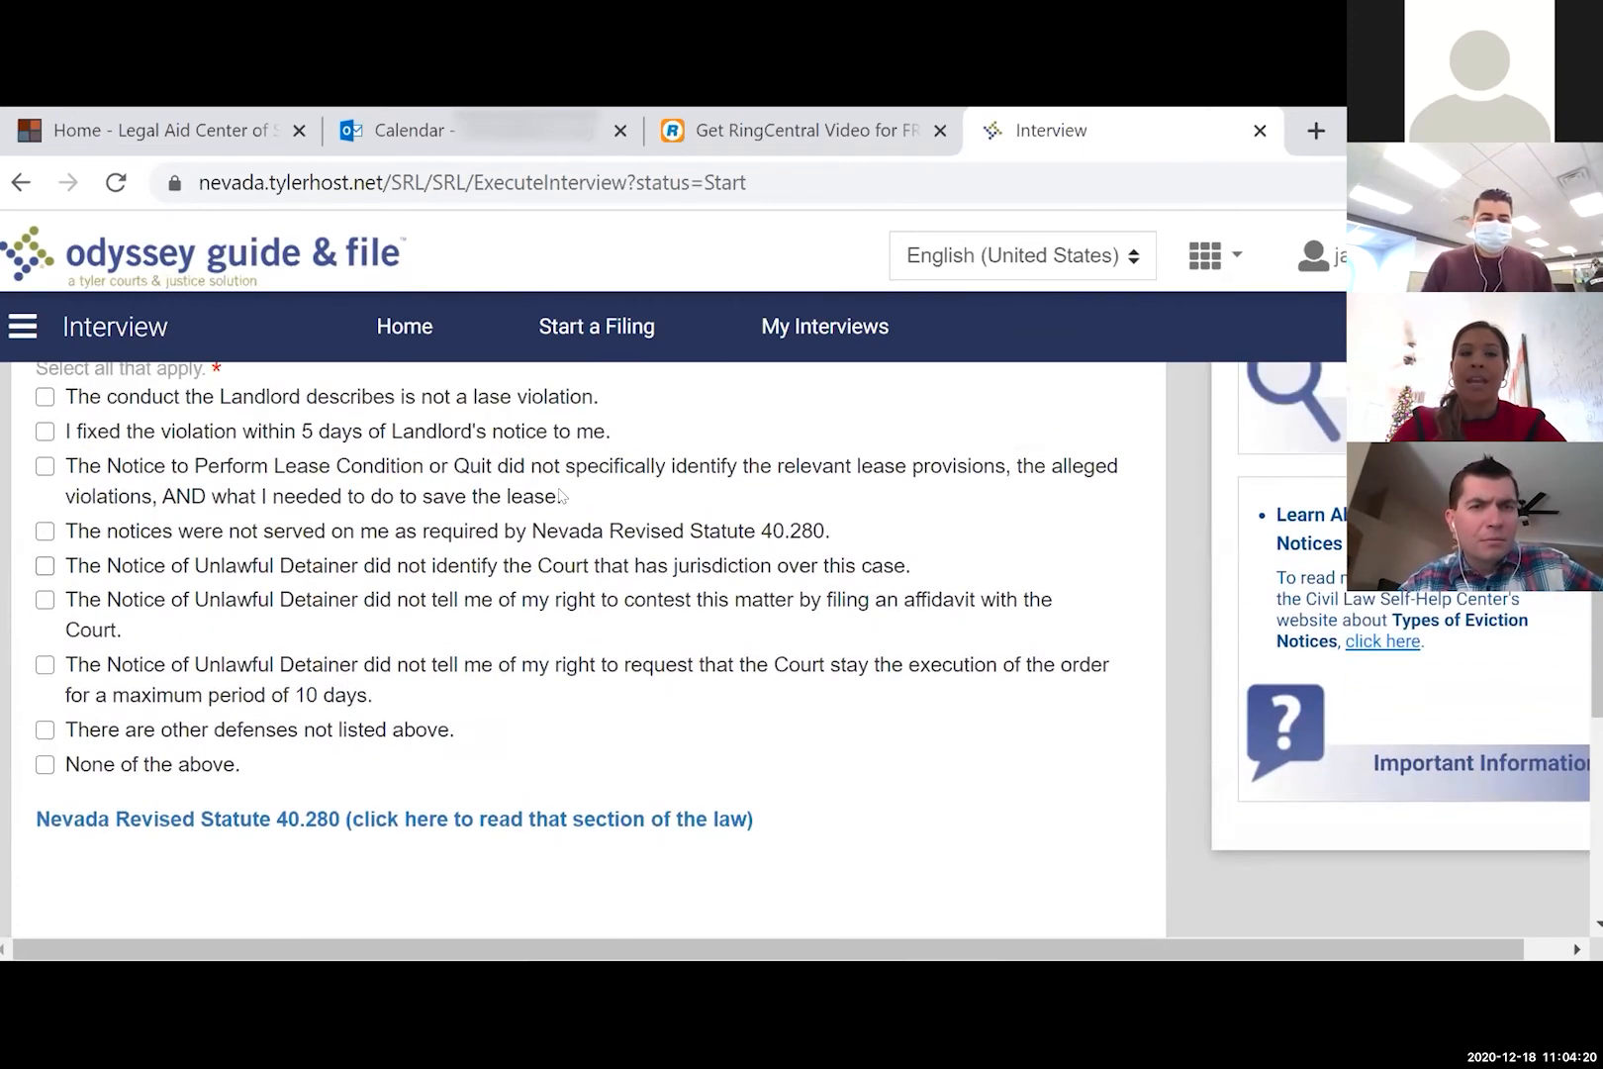
scroll(561, 496, "up", 2)
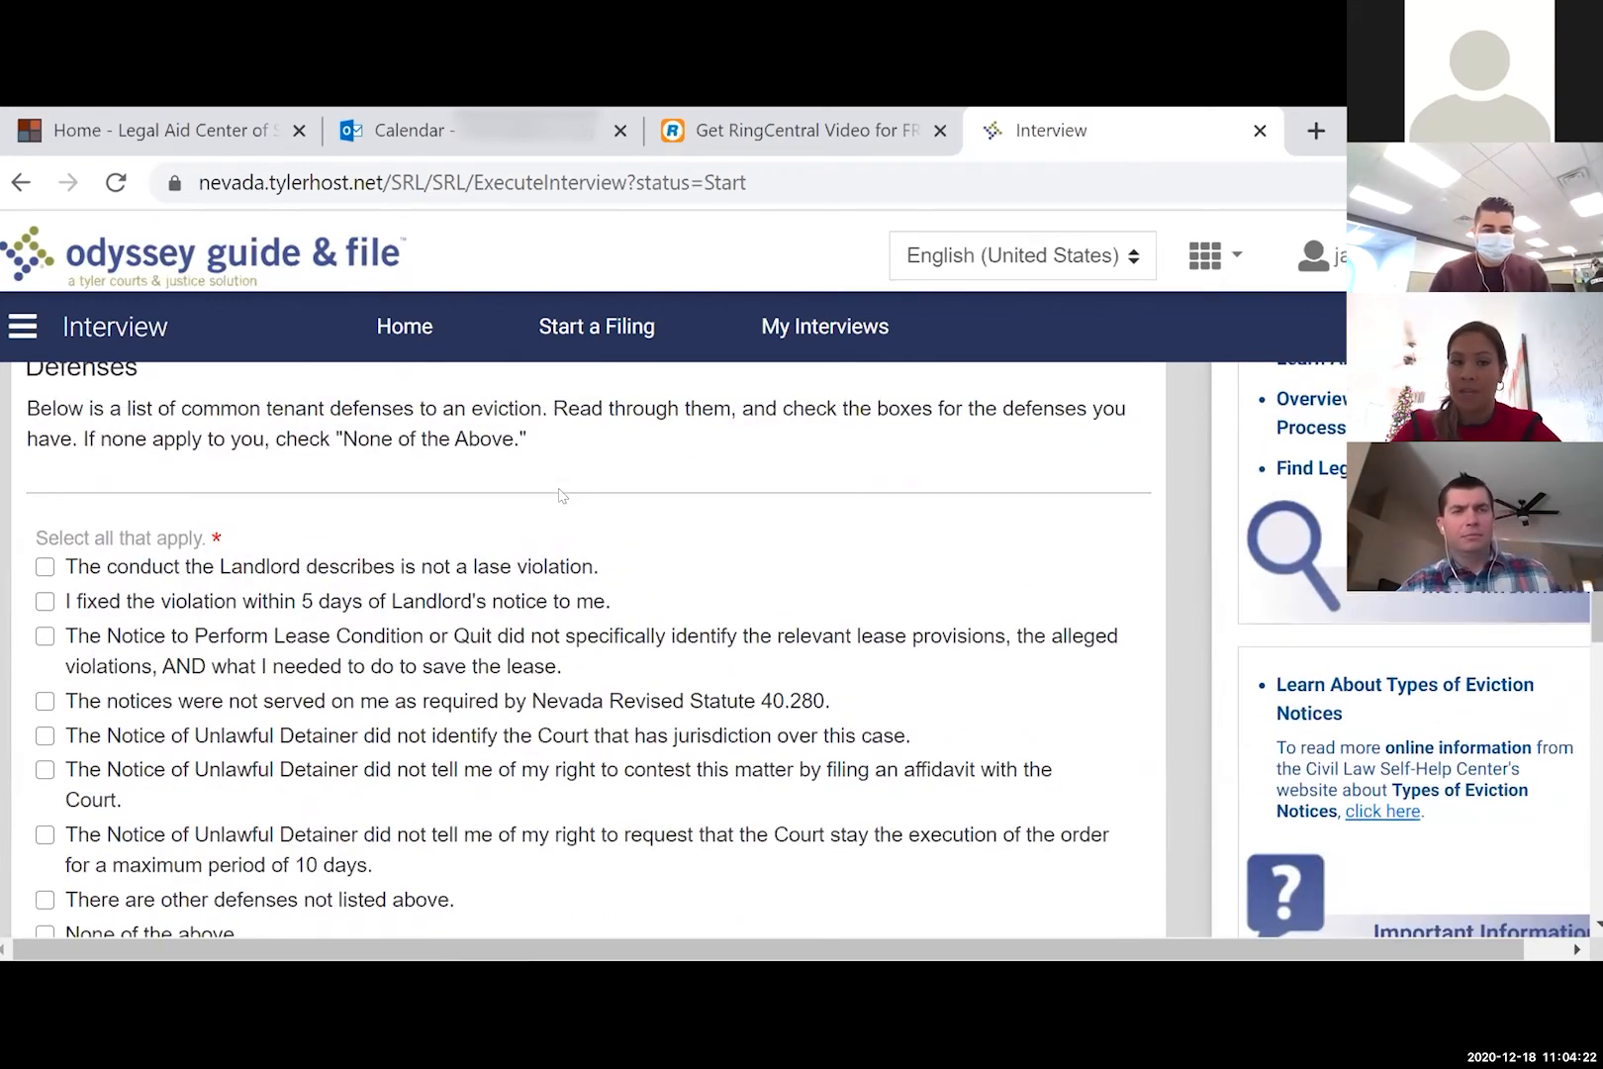
scroll(561, 495, "up", 1)
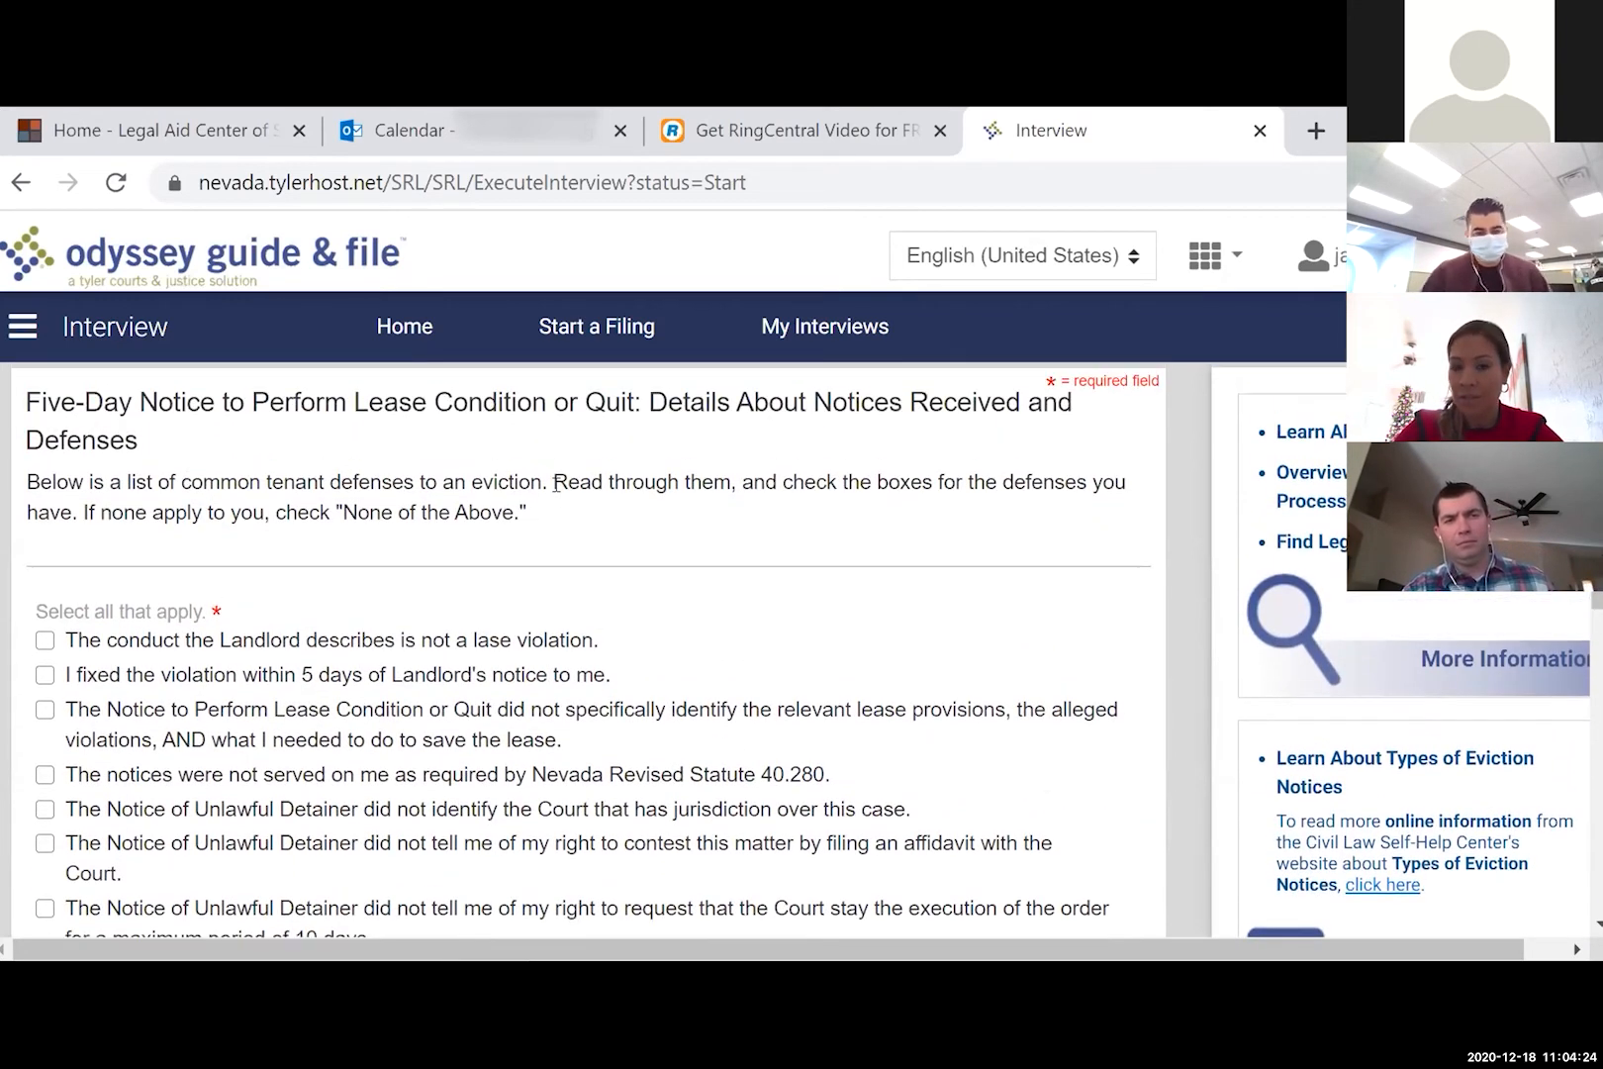
scroll(560, 490, "down", 2)
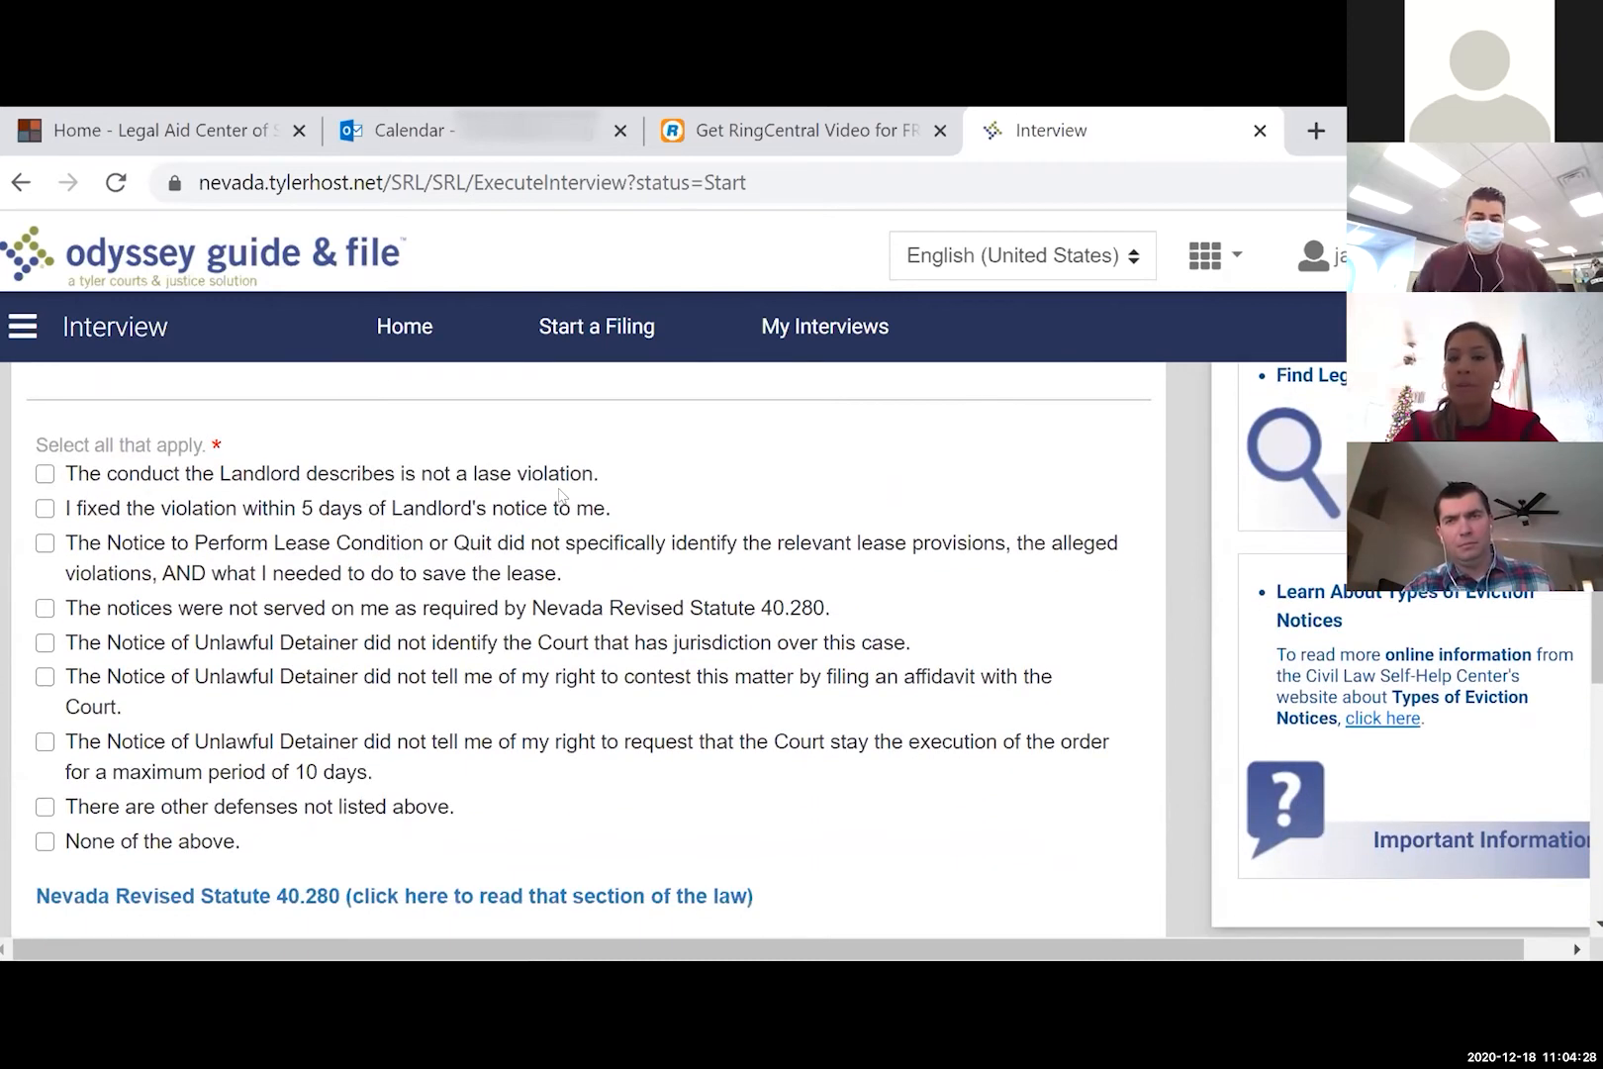
left_click(212, 849)
scroll(940, 806, "down", 2)
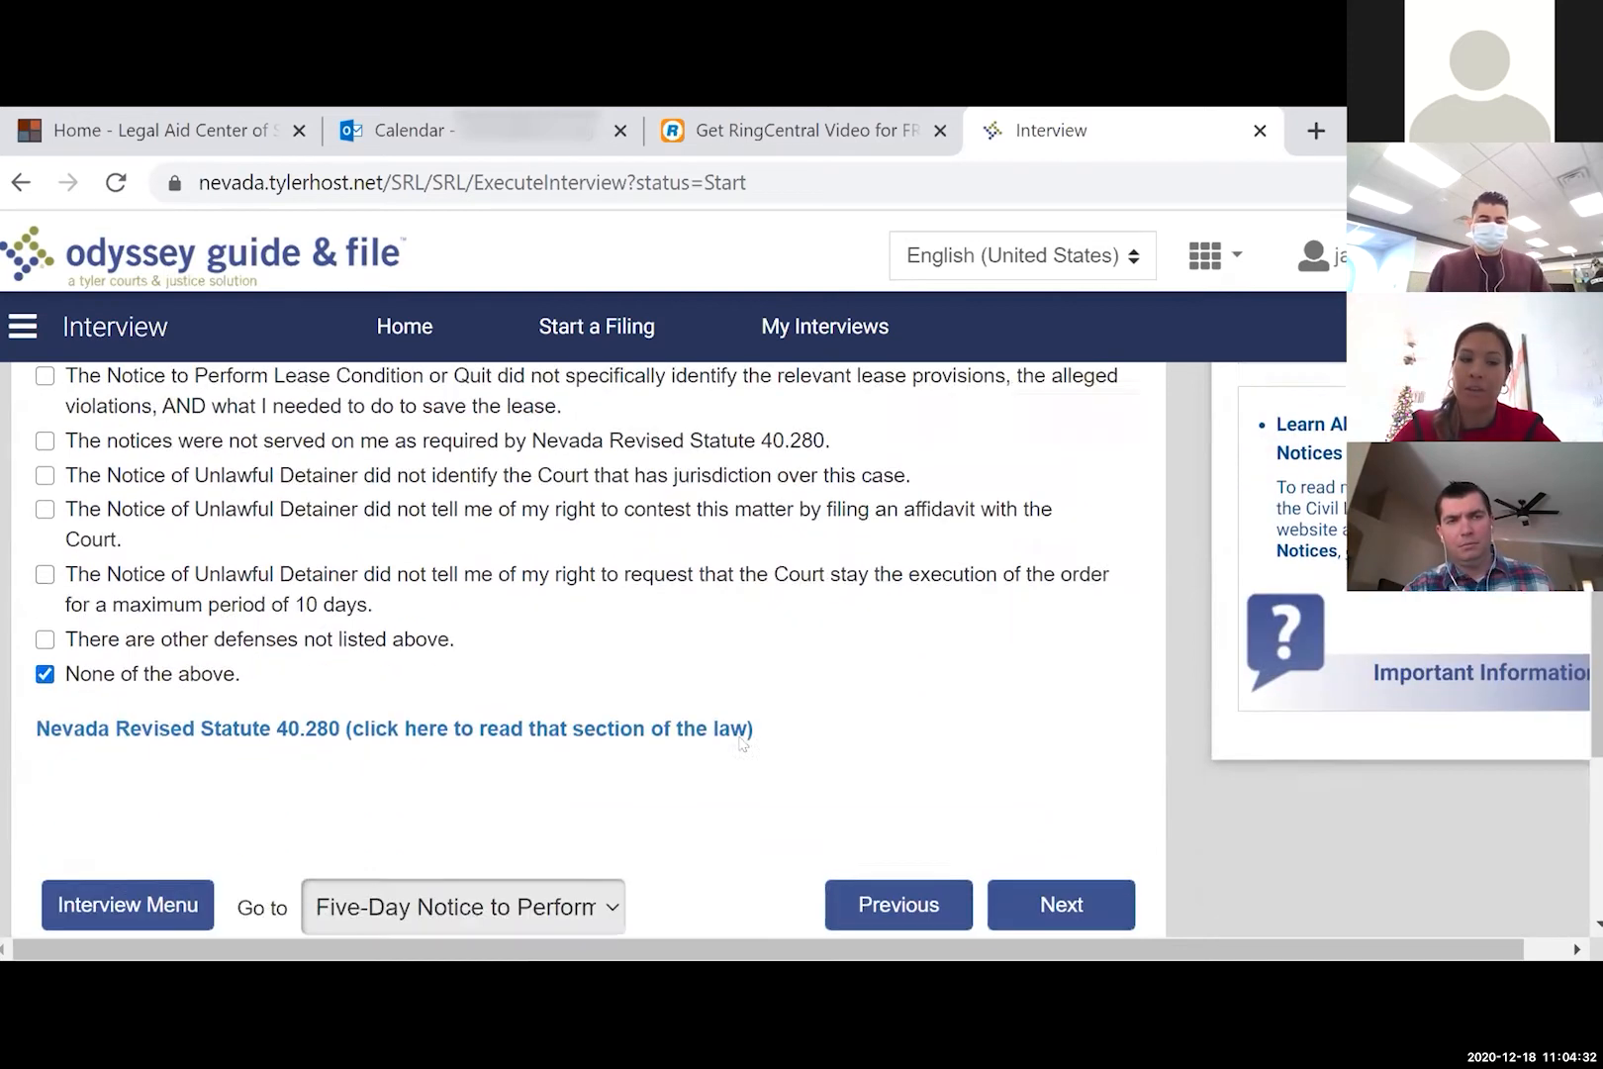
left_click(1036, 855)
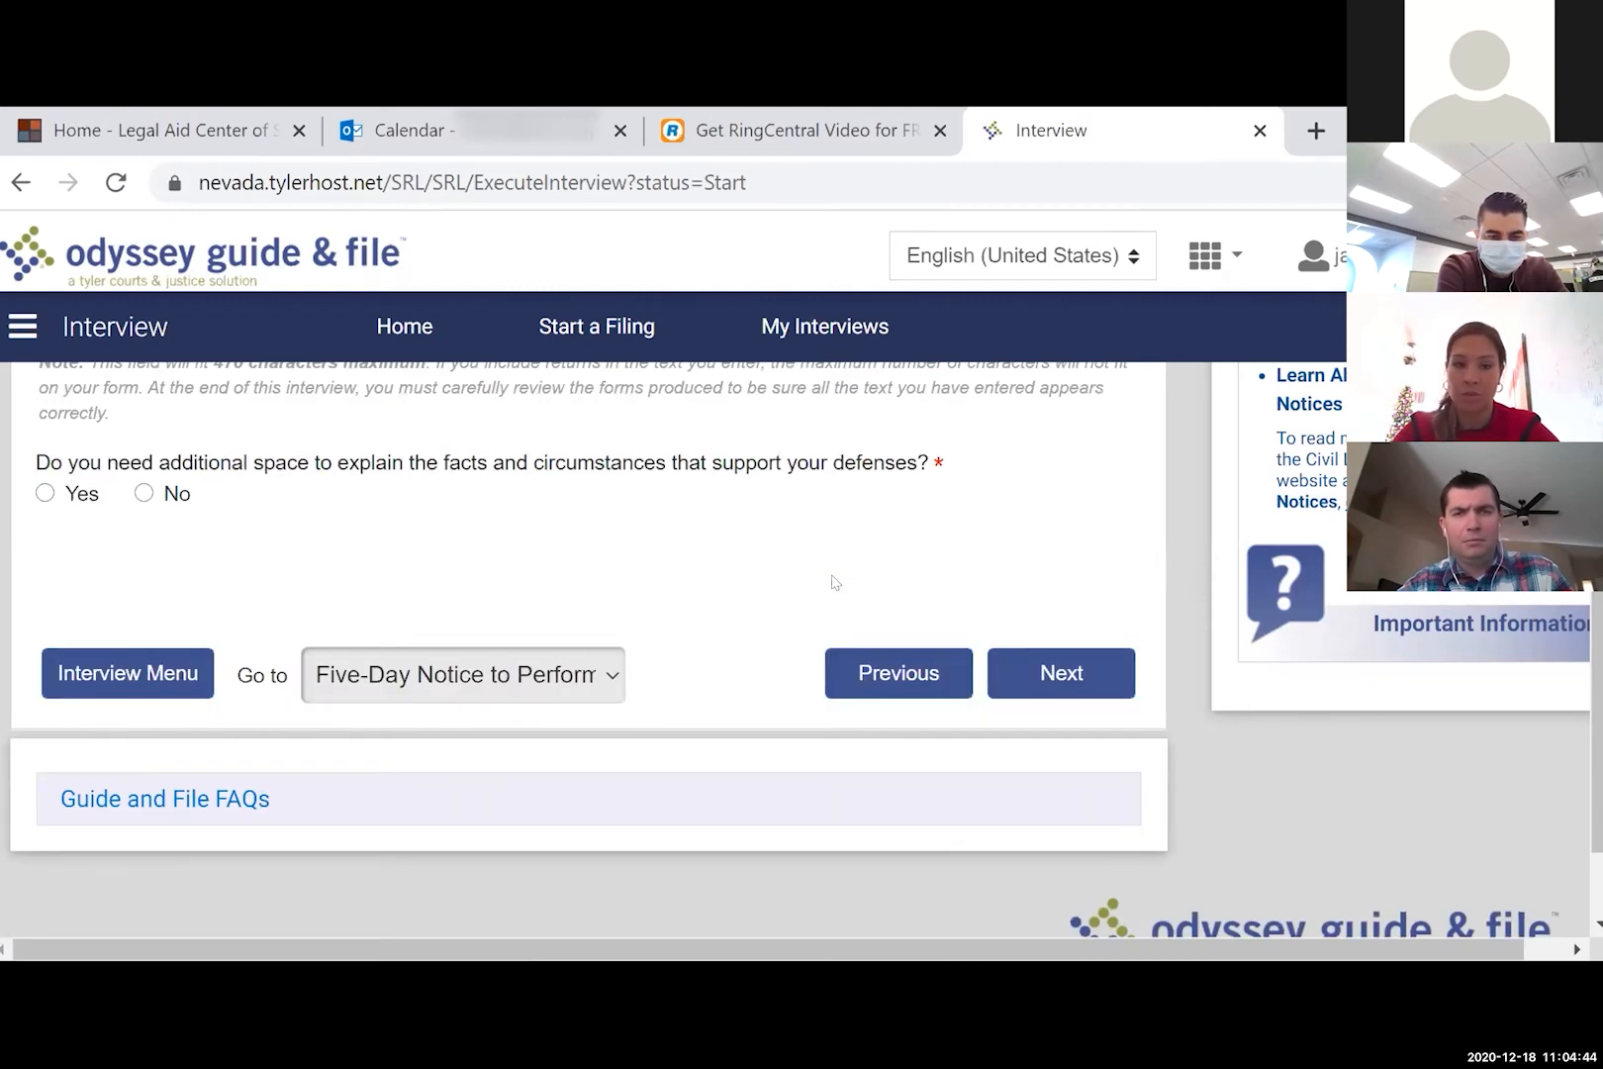
scroll(493, 471, "up", 3)
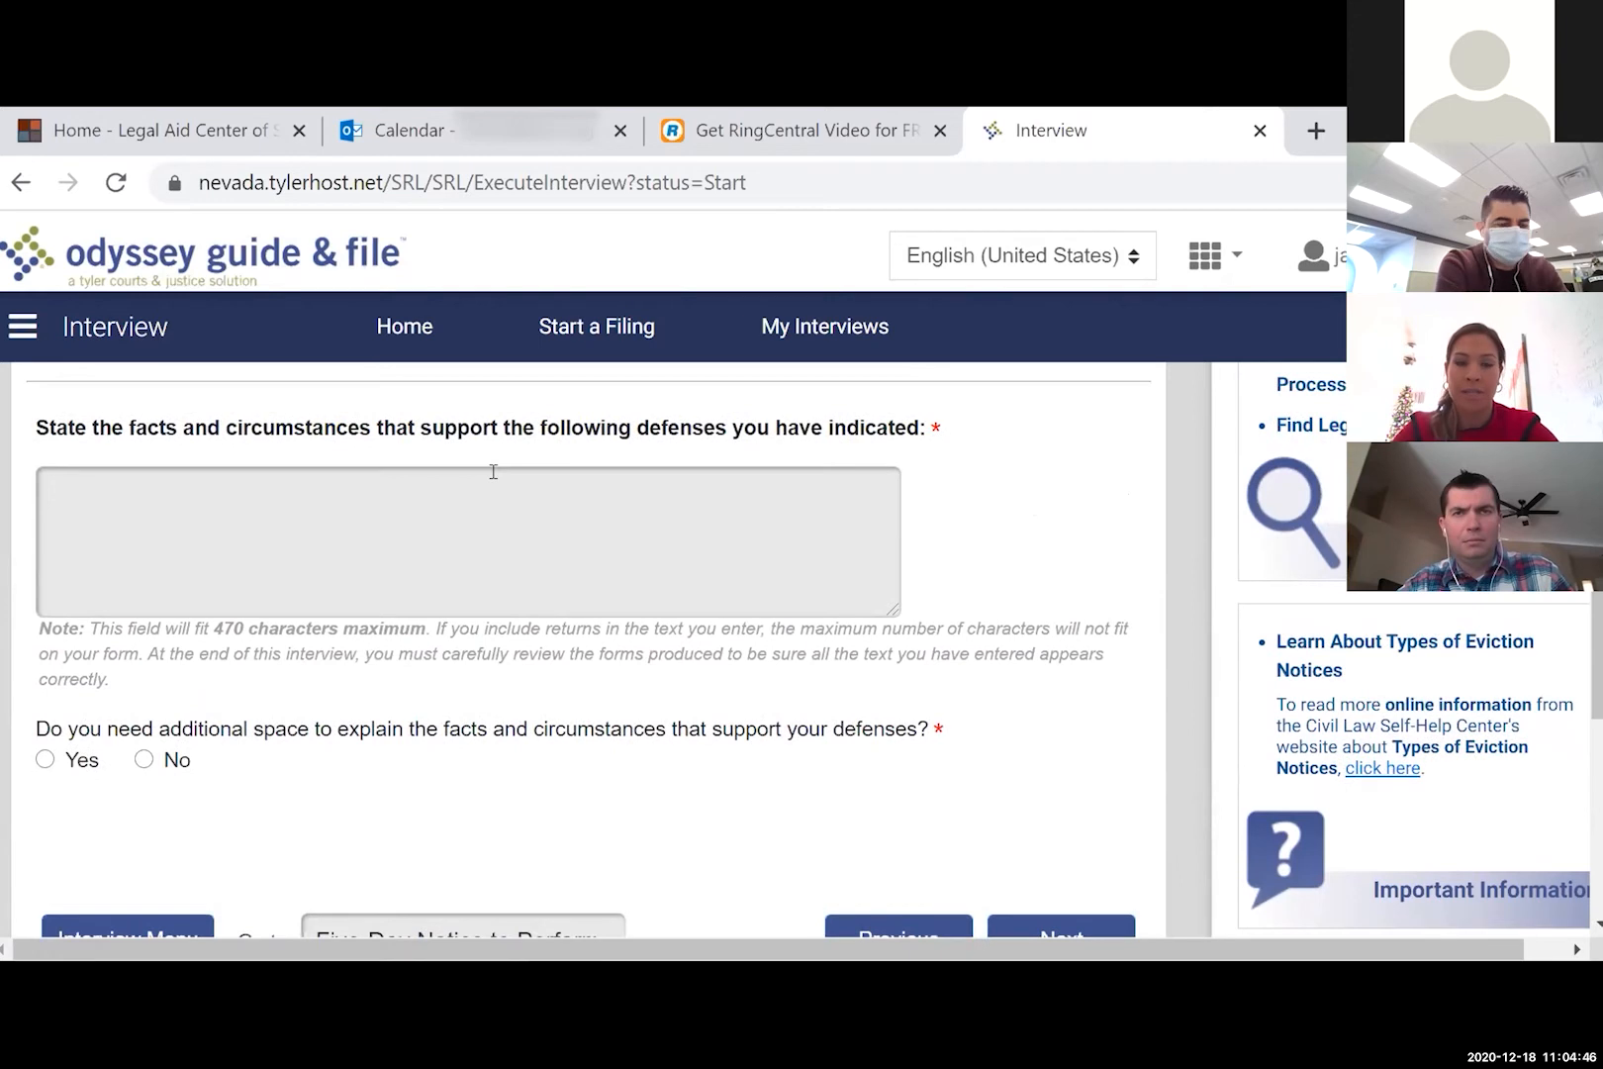
- Start the facts: the notice's claim of 2 birds, 3 hamsters and another occupant is wrong
left_click(474, 523)
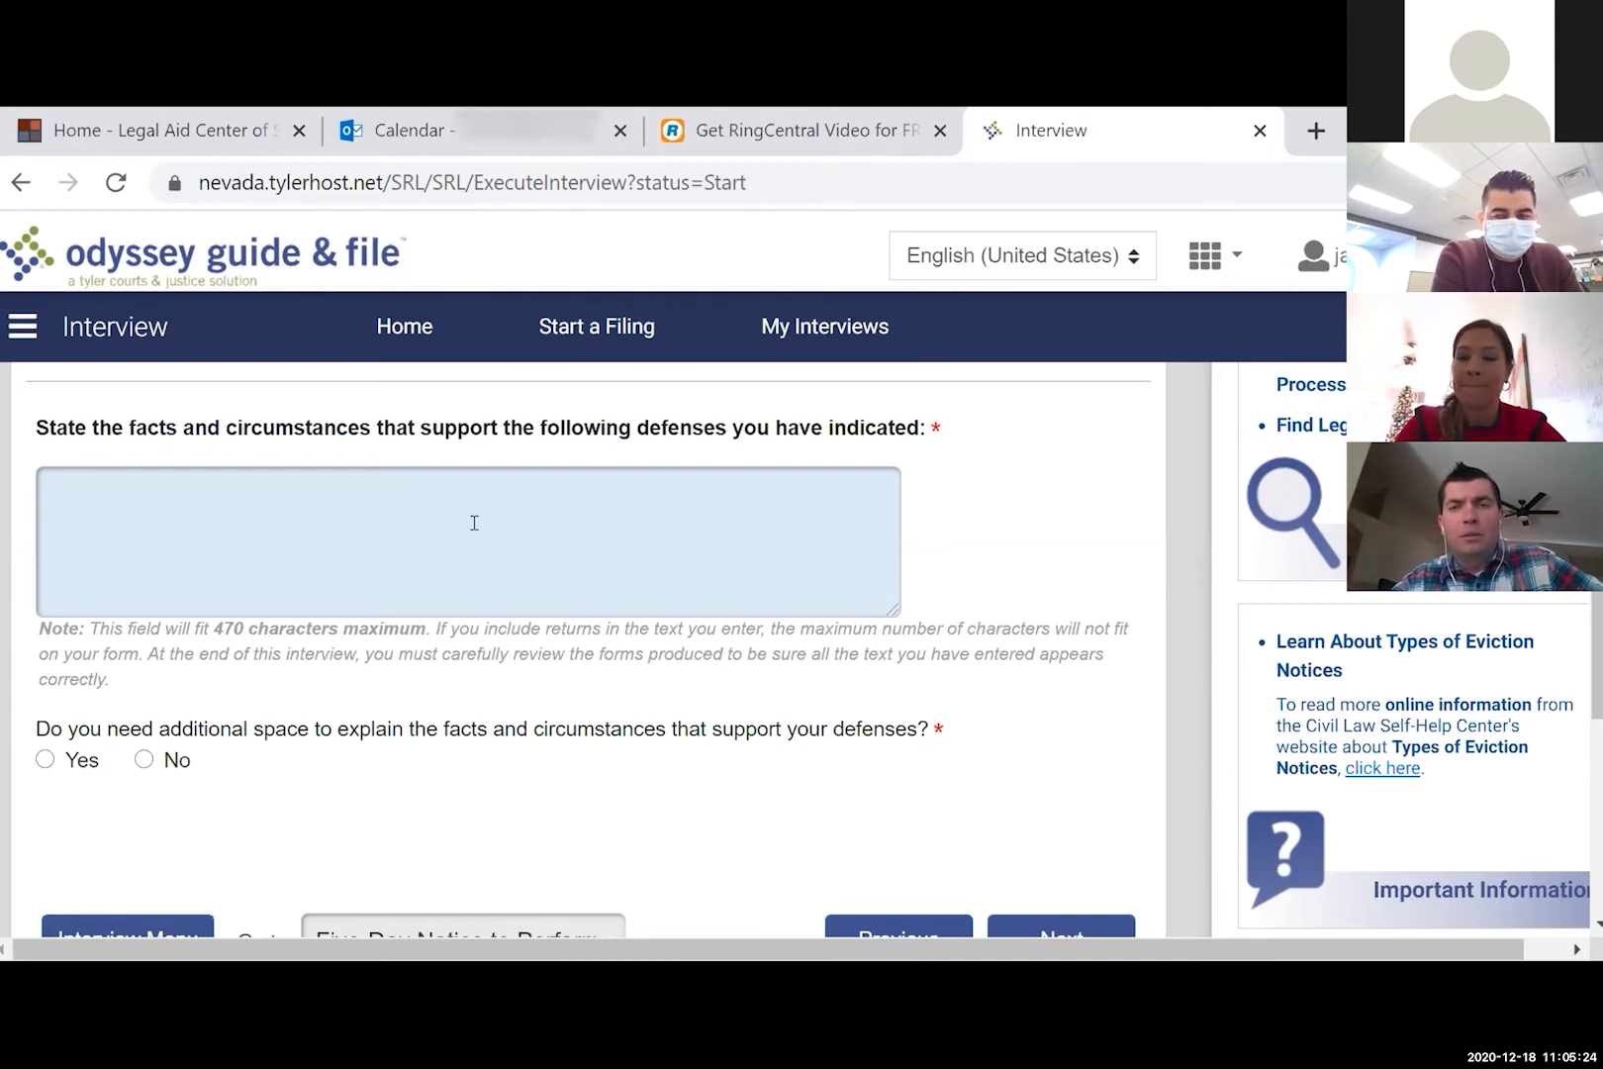
type("The ")
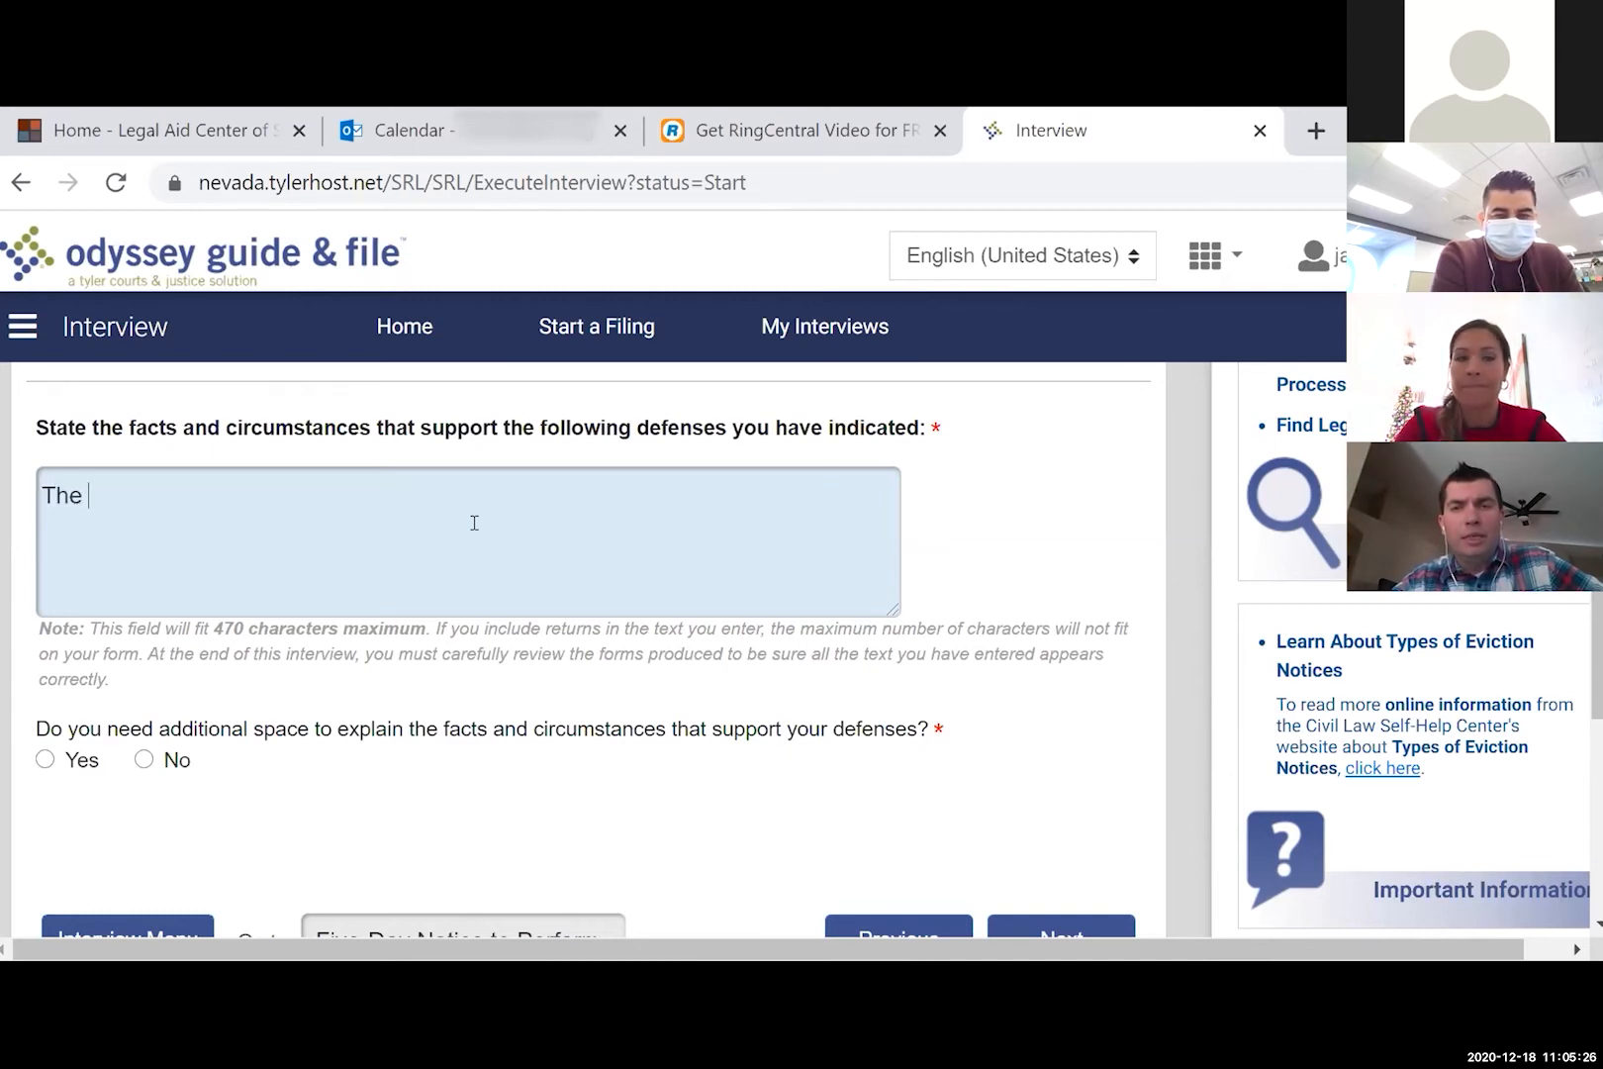
type("notice says I had")
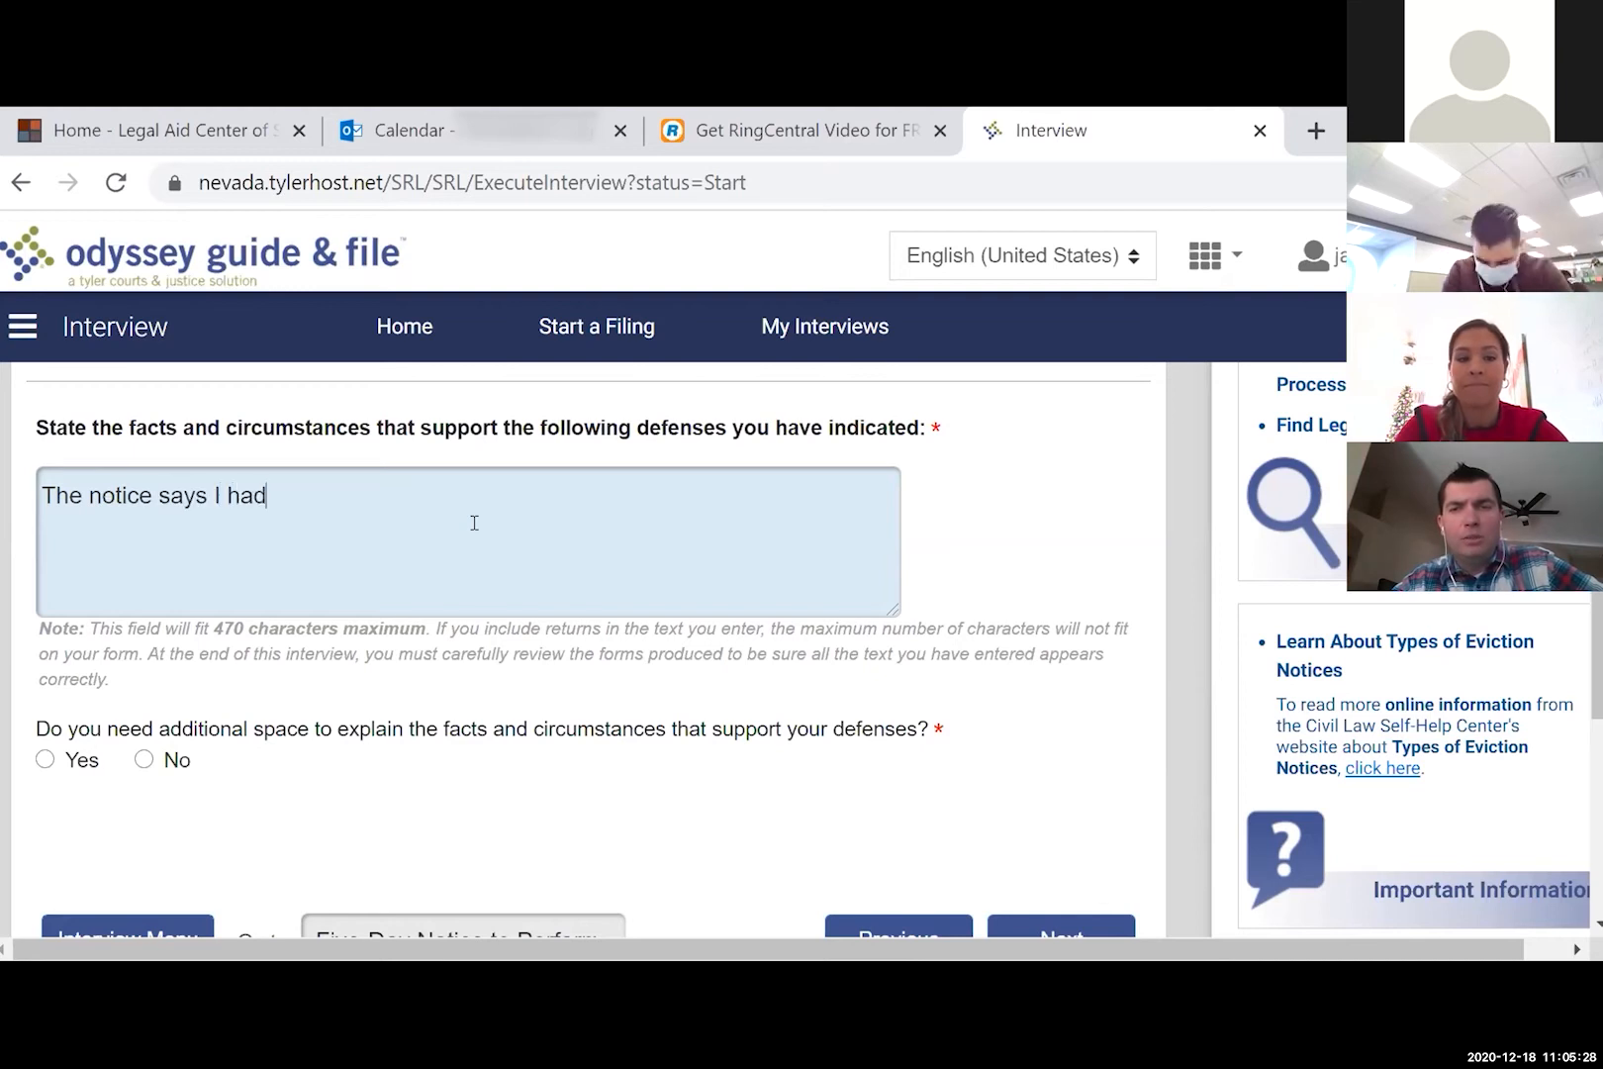
type(" 2 birts")
key("BackSpace")
key("BackSpace")
key("BackSpace")
type("rds and 3 hamsters and someone e")
type("lse lv")
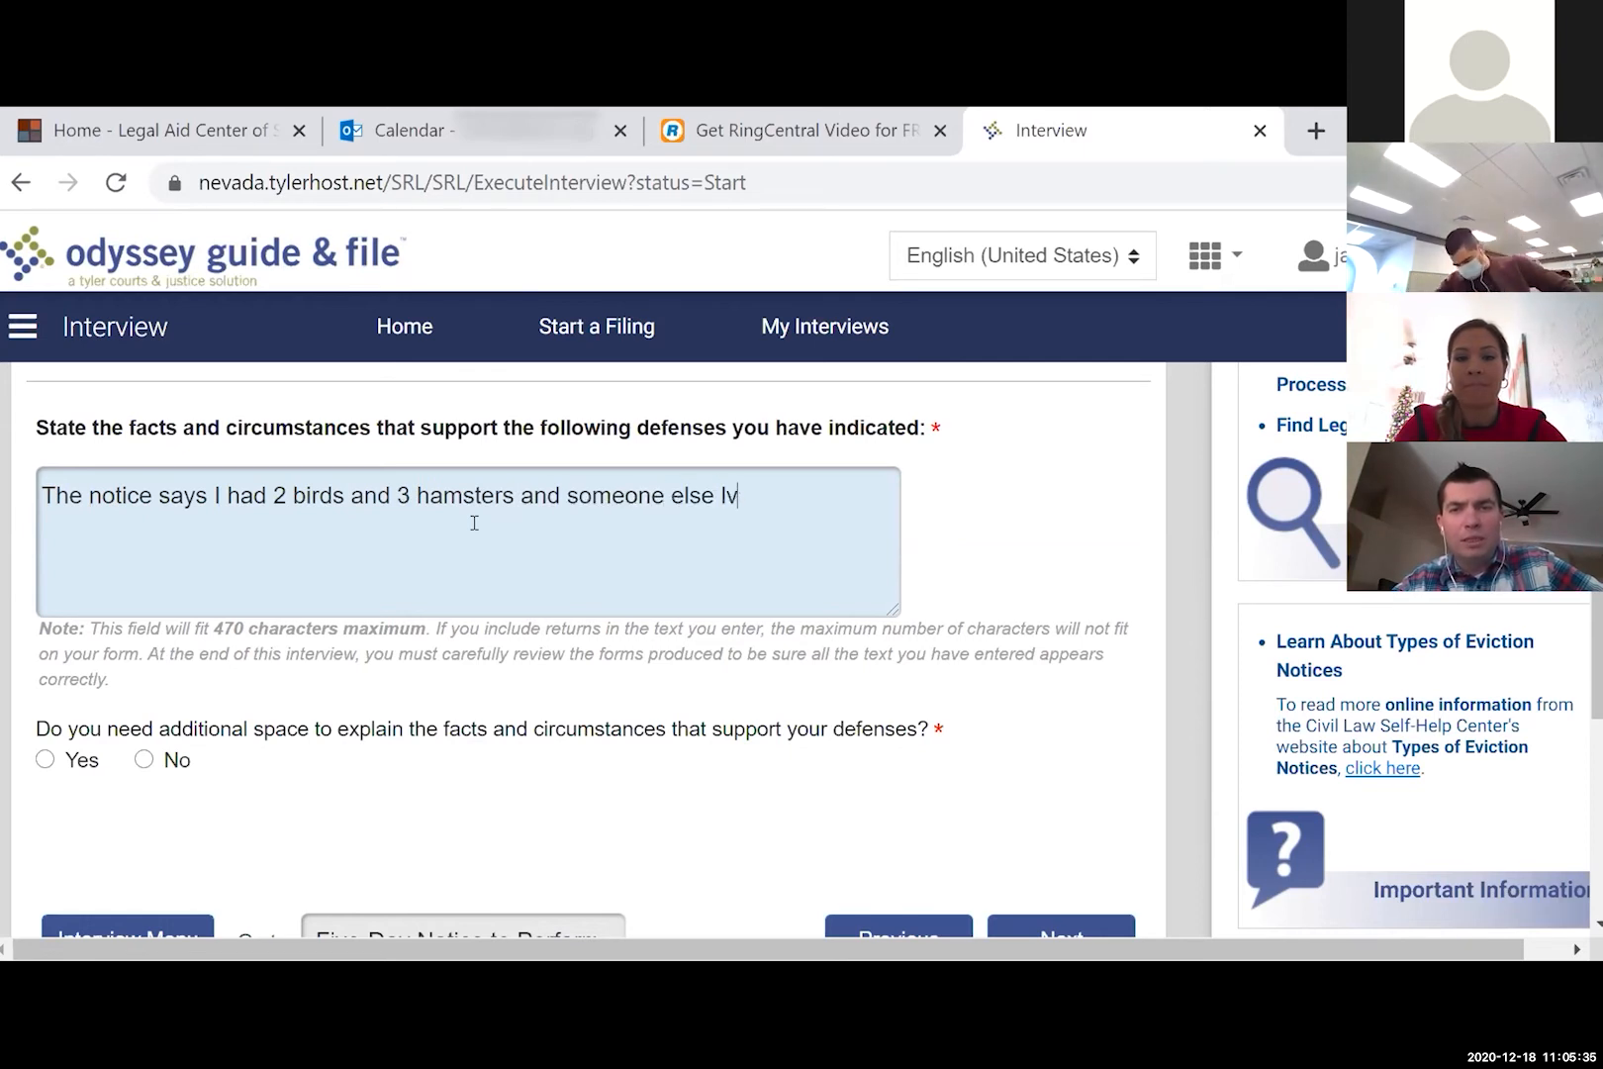
key("BackSpace")
type("iving wit")
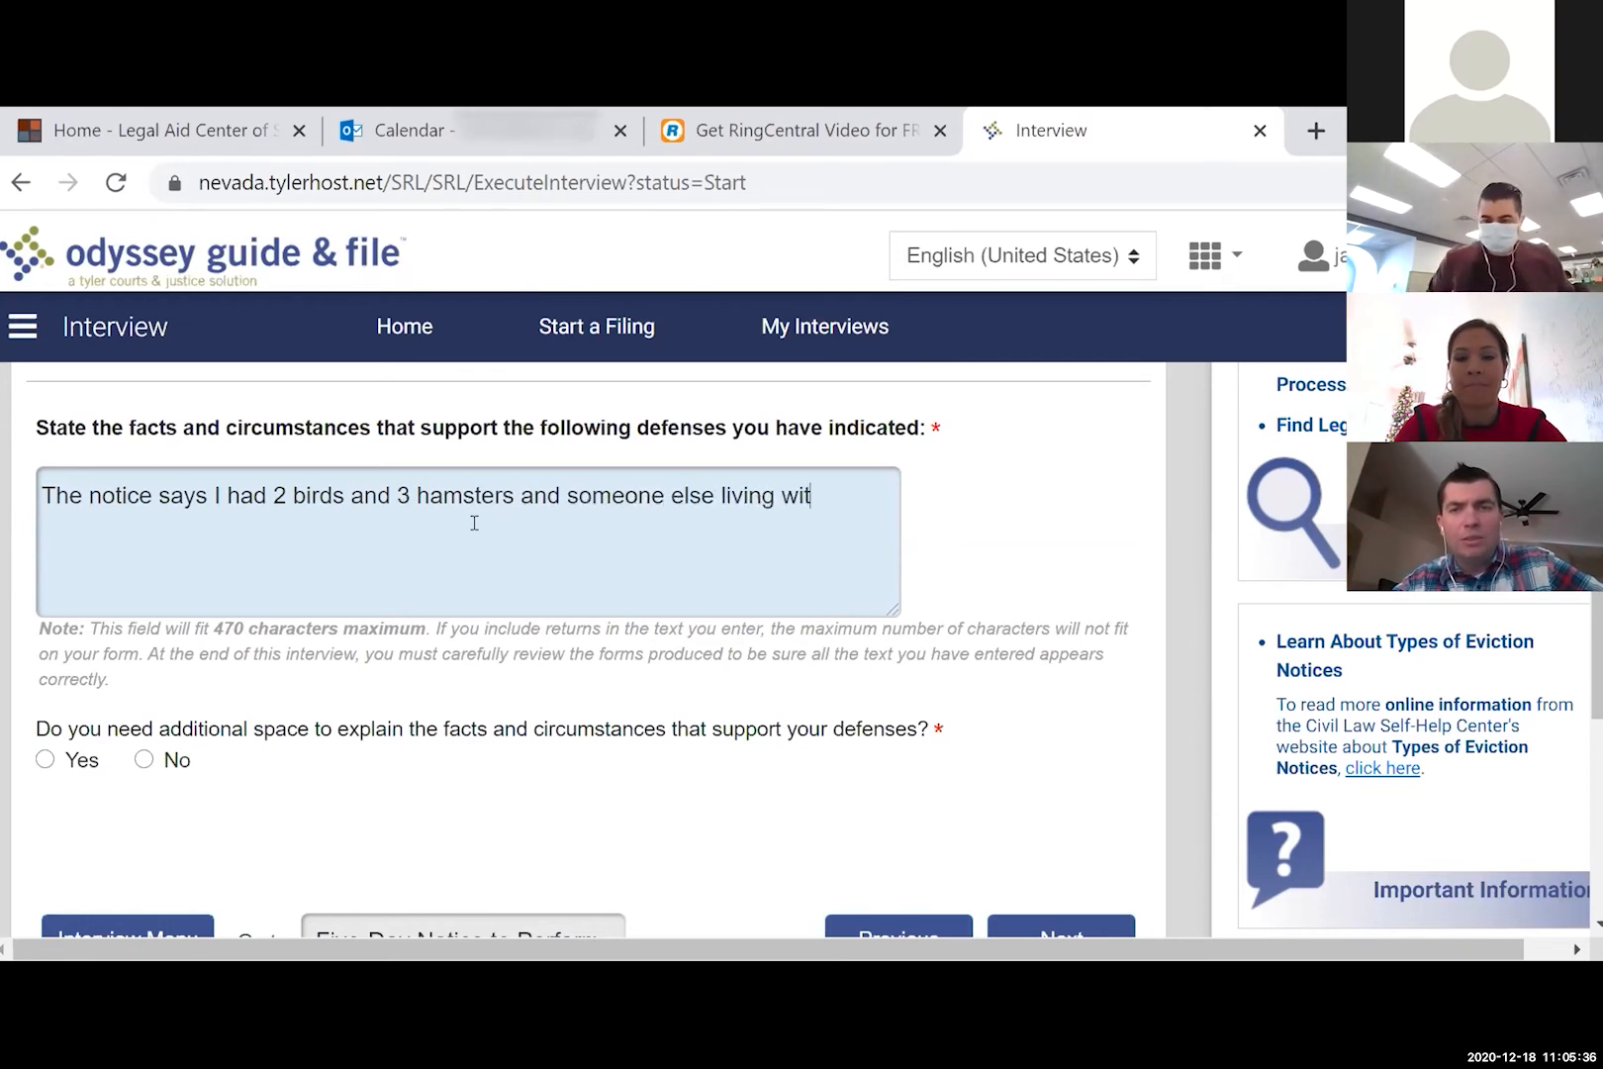
type("h me, but I don't. My sister was visiting and she brought her 2 birds and hamsg")
type("ers w")
- Add that the sister's pets stayed one night and rent payment is the real issue
key("BackSpace")
key("BackSpace")
key("BackSpace")
key("BackSpace")
key("BackSpace")
key("BackSpace")
type("ters with her, and")
key("BackSpace")
key("BackSpace")
type("nd only for one night, then she left, and she's not here anymore. I don't t")
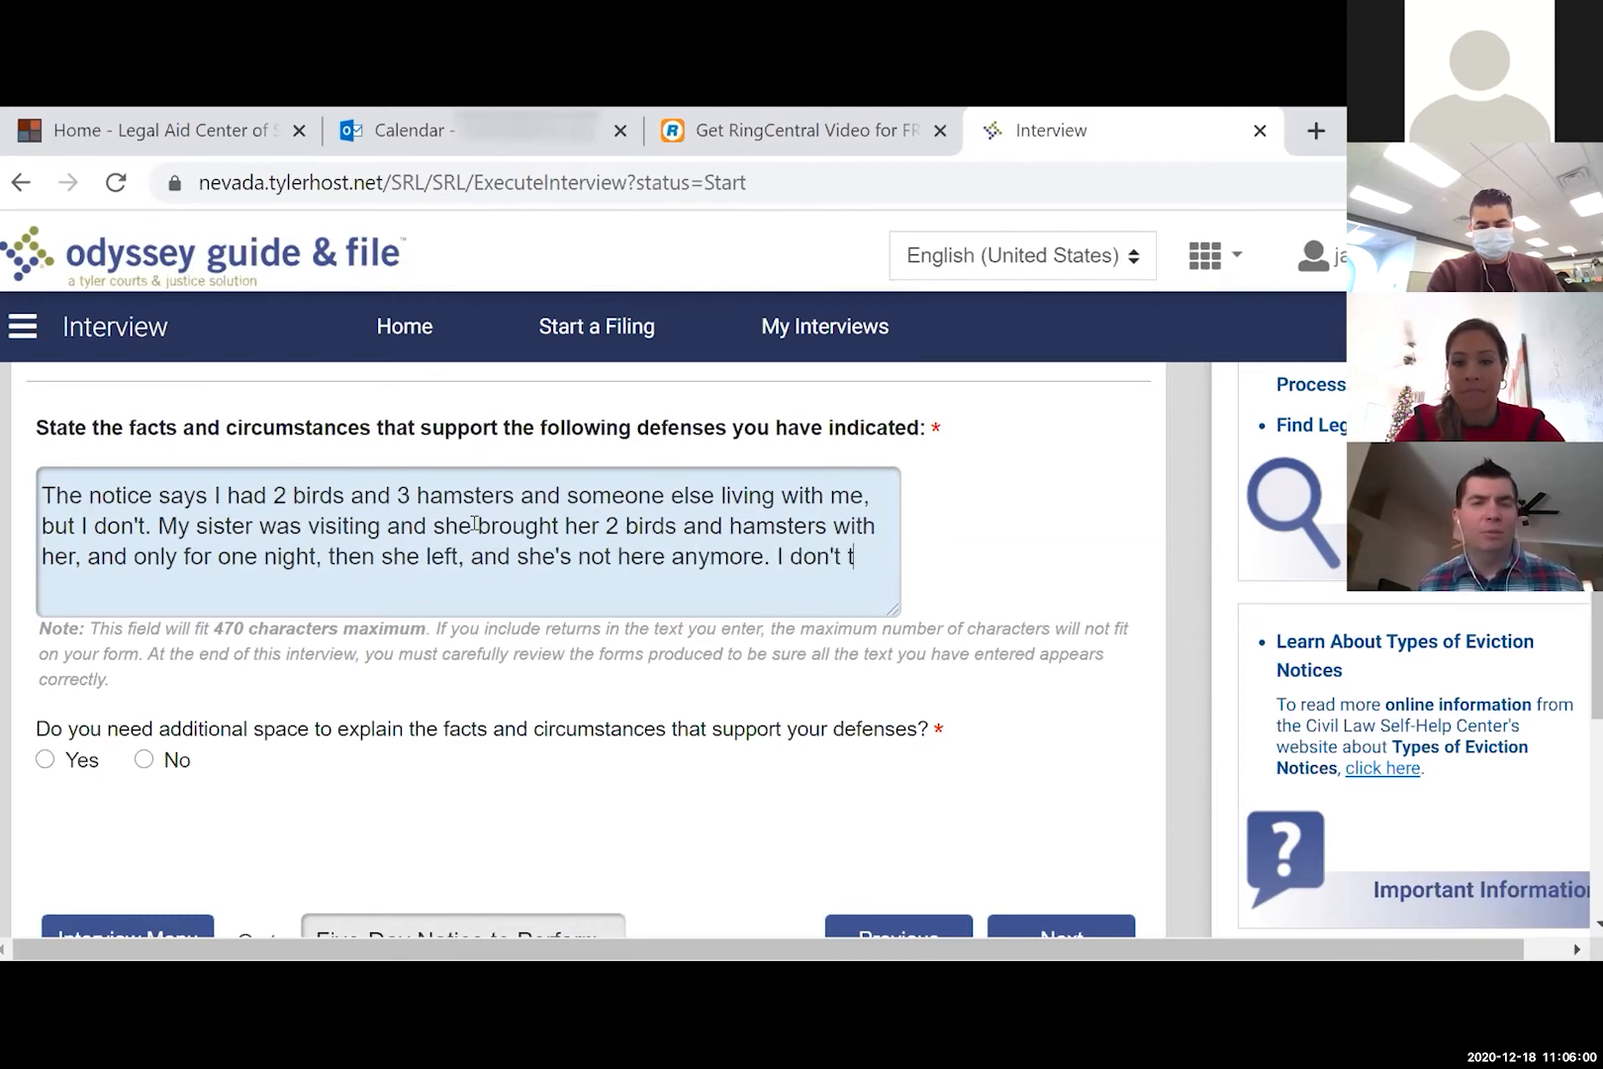
type("hink it's really abou")
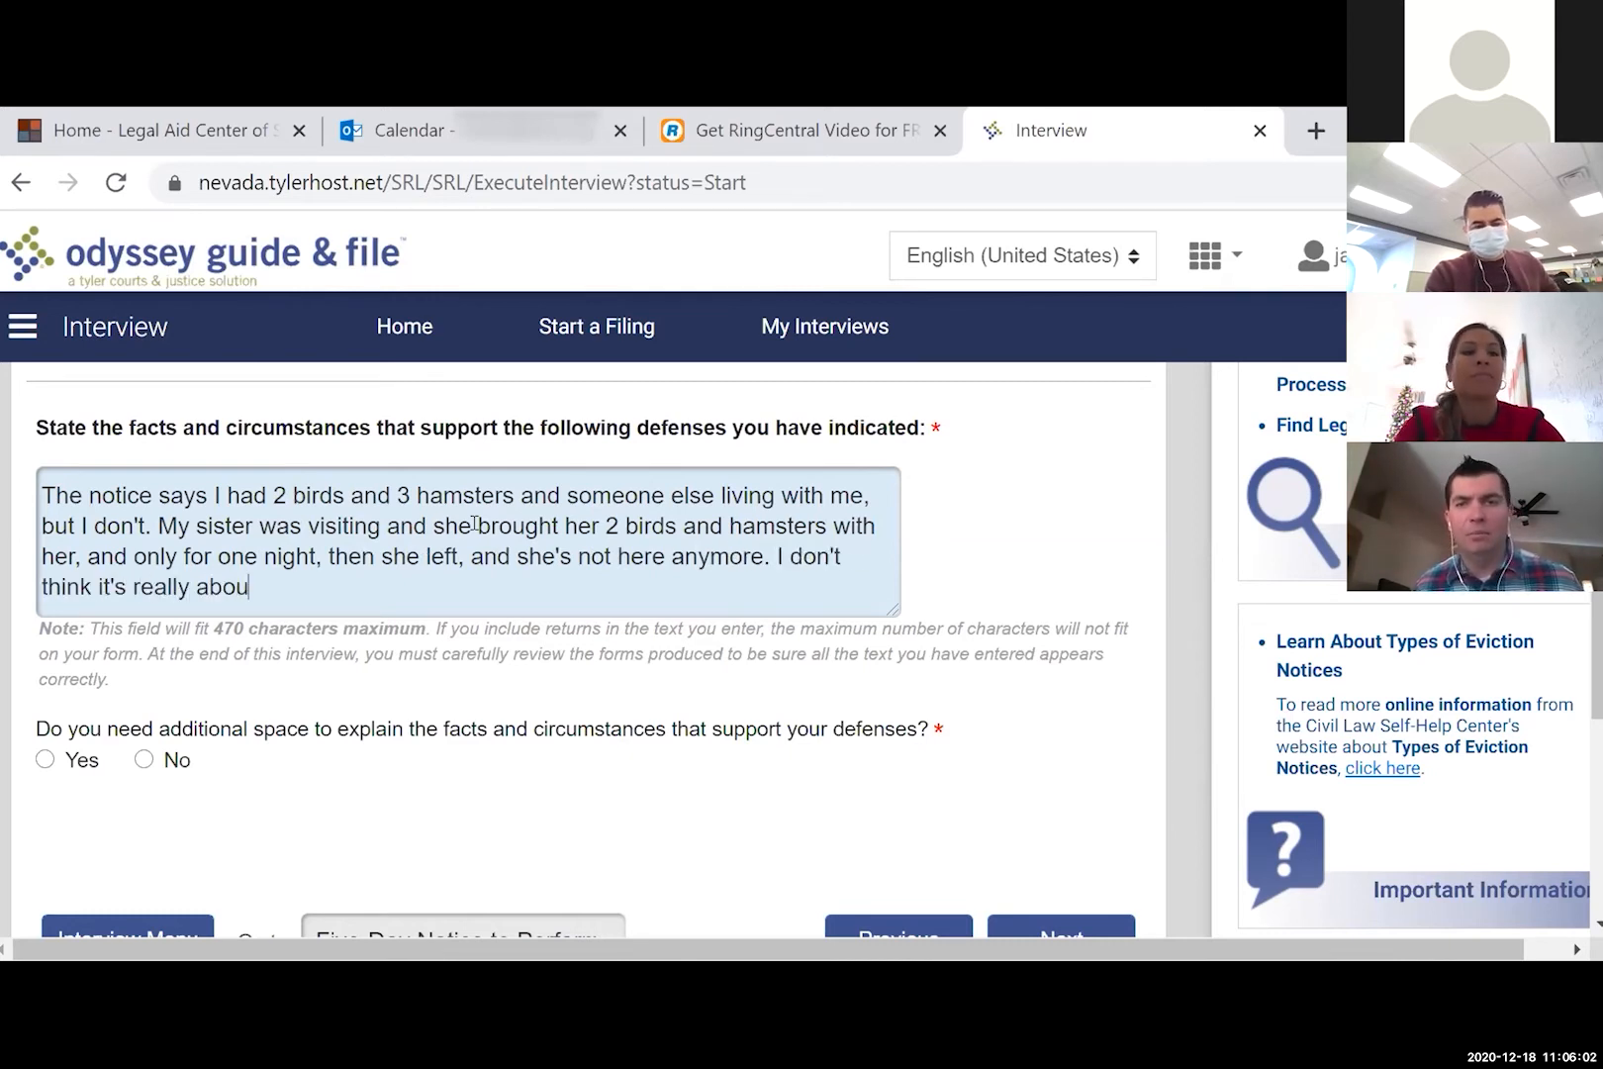
type("t that; I've had trouble h")
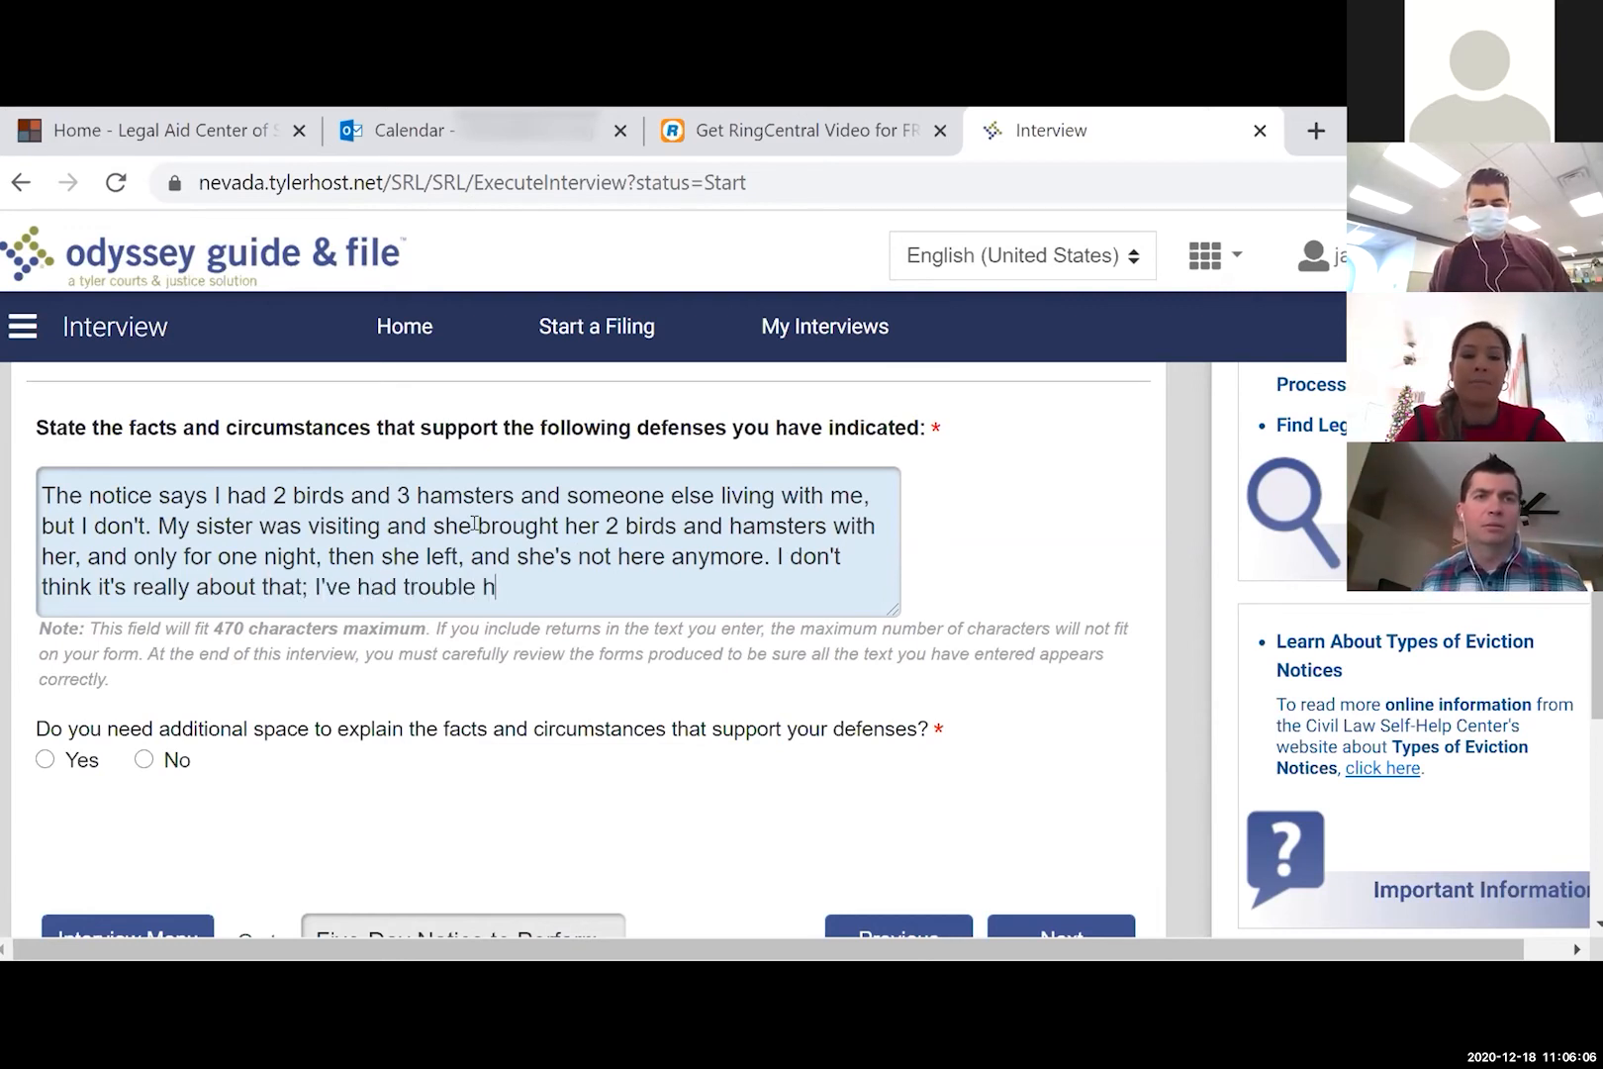
key("BackSpace")
type("paying my ren")
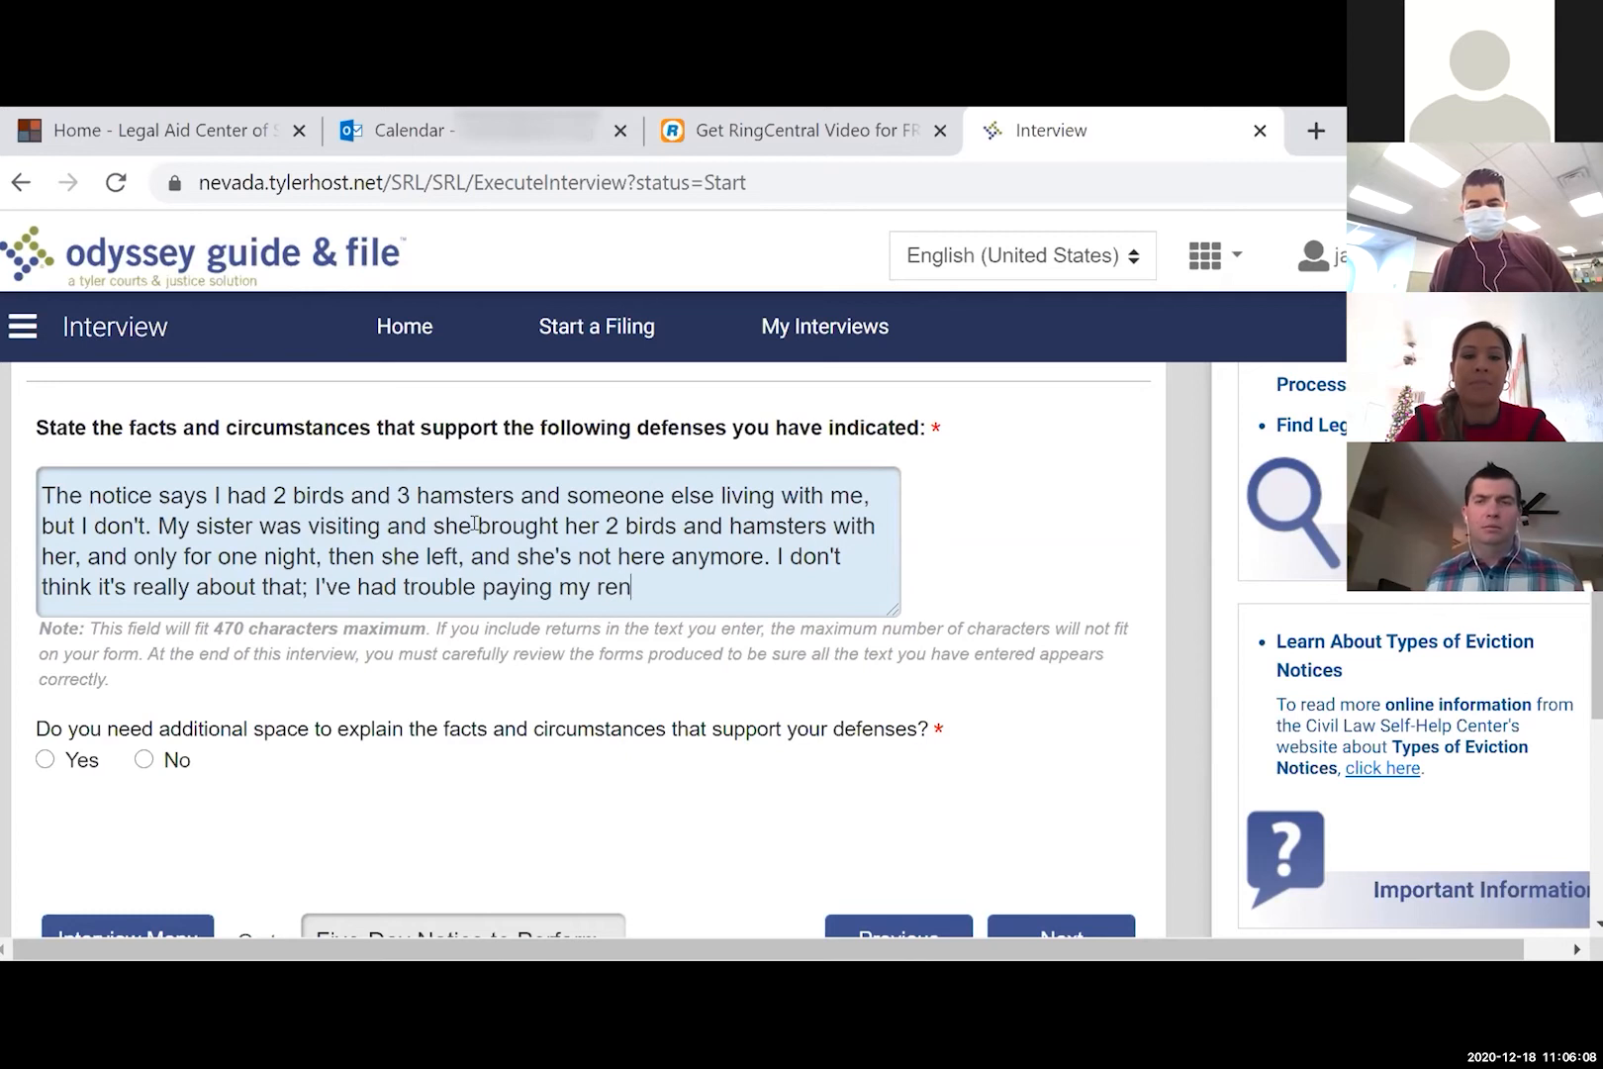
type("t, and that's what this is about.")
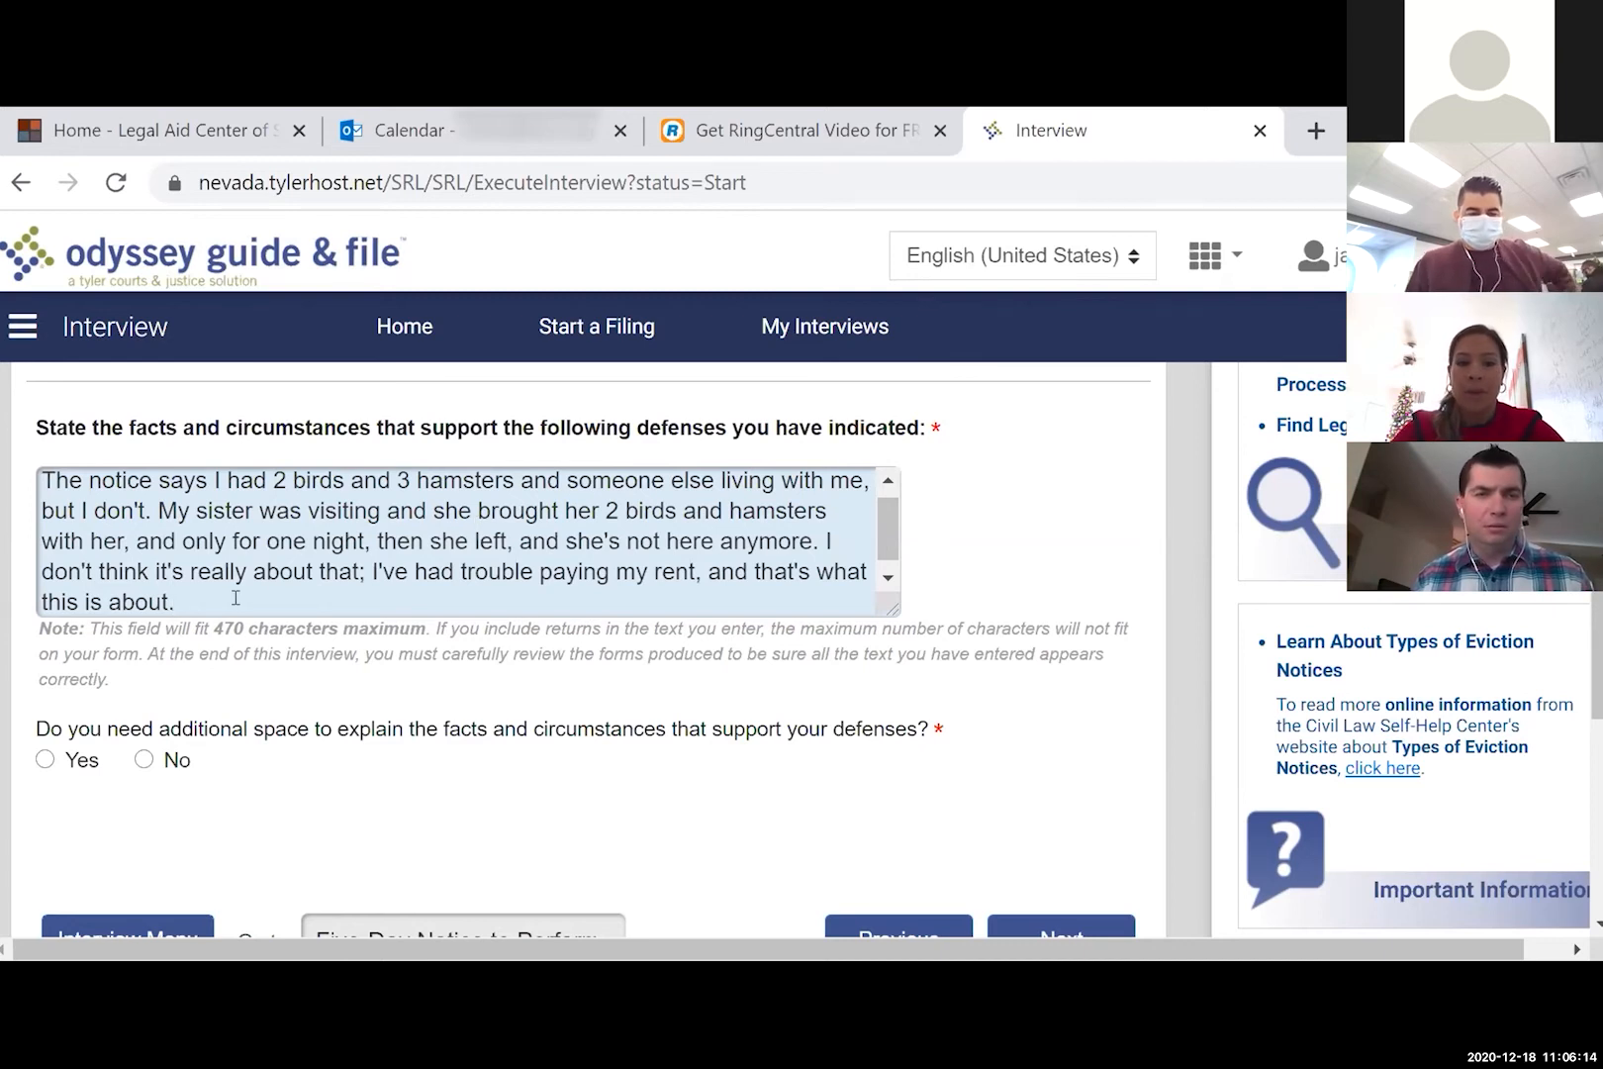
- Select the closing sentence about trouble paying rent
scroll(236, 598, "up", 1)
scroll(235, 598, "down", 1)
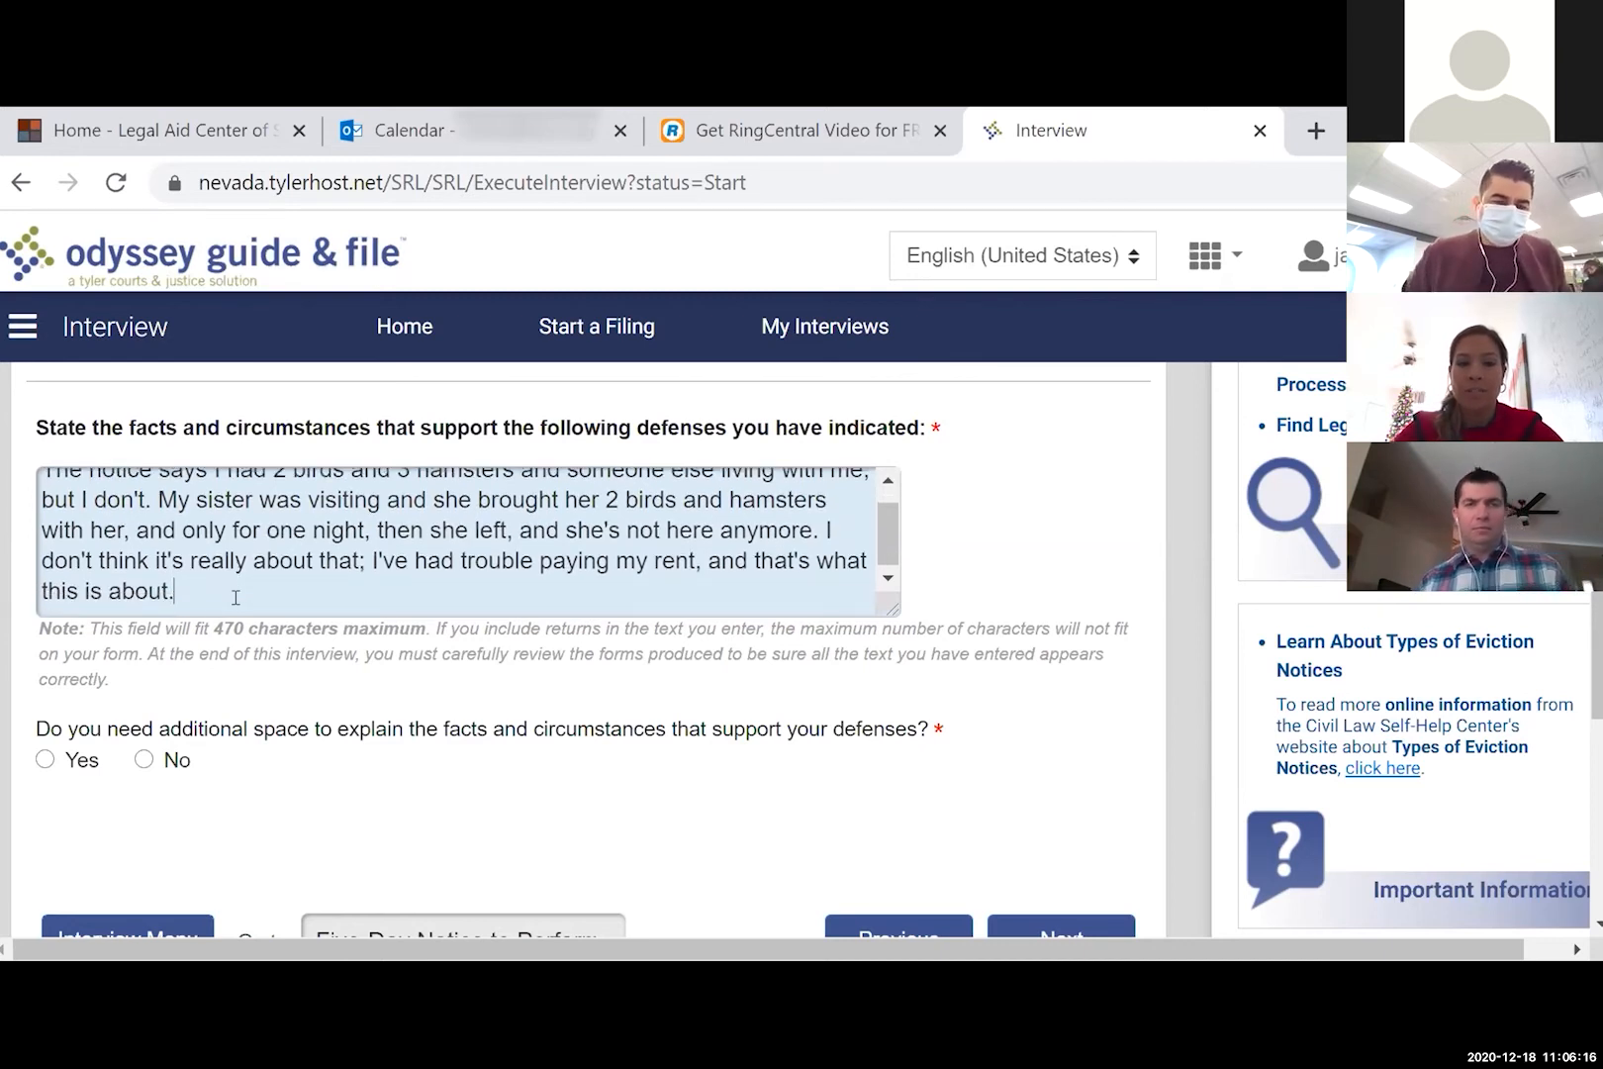
scroll(235, 598, "up", 1)
scroll(235, 598, "down", 1)
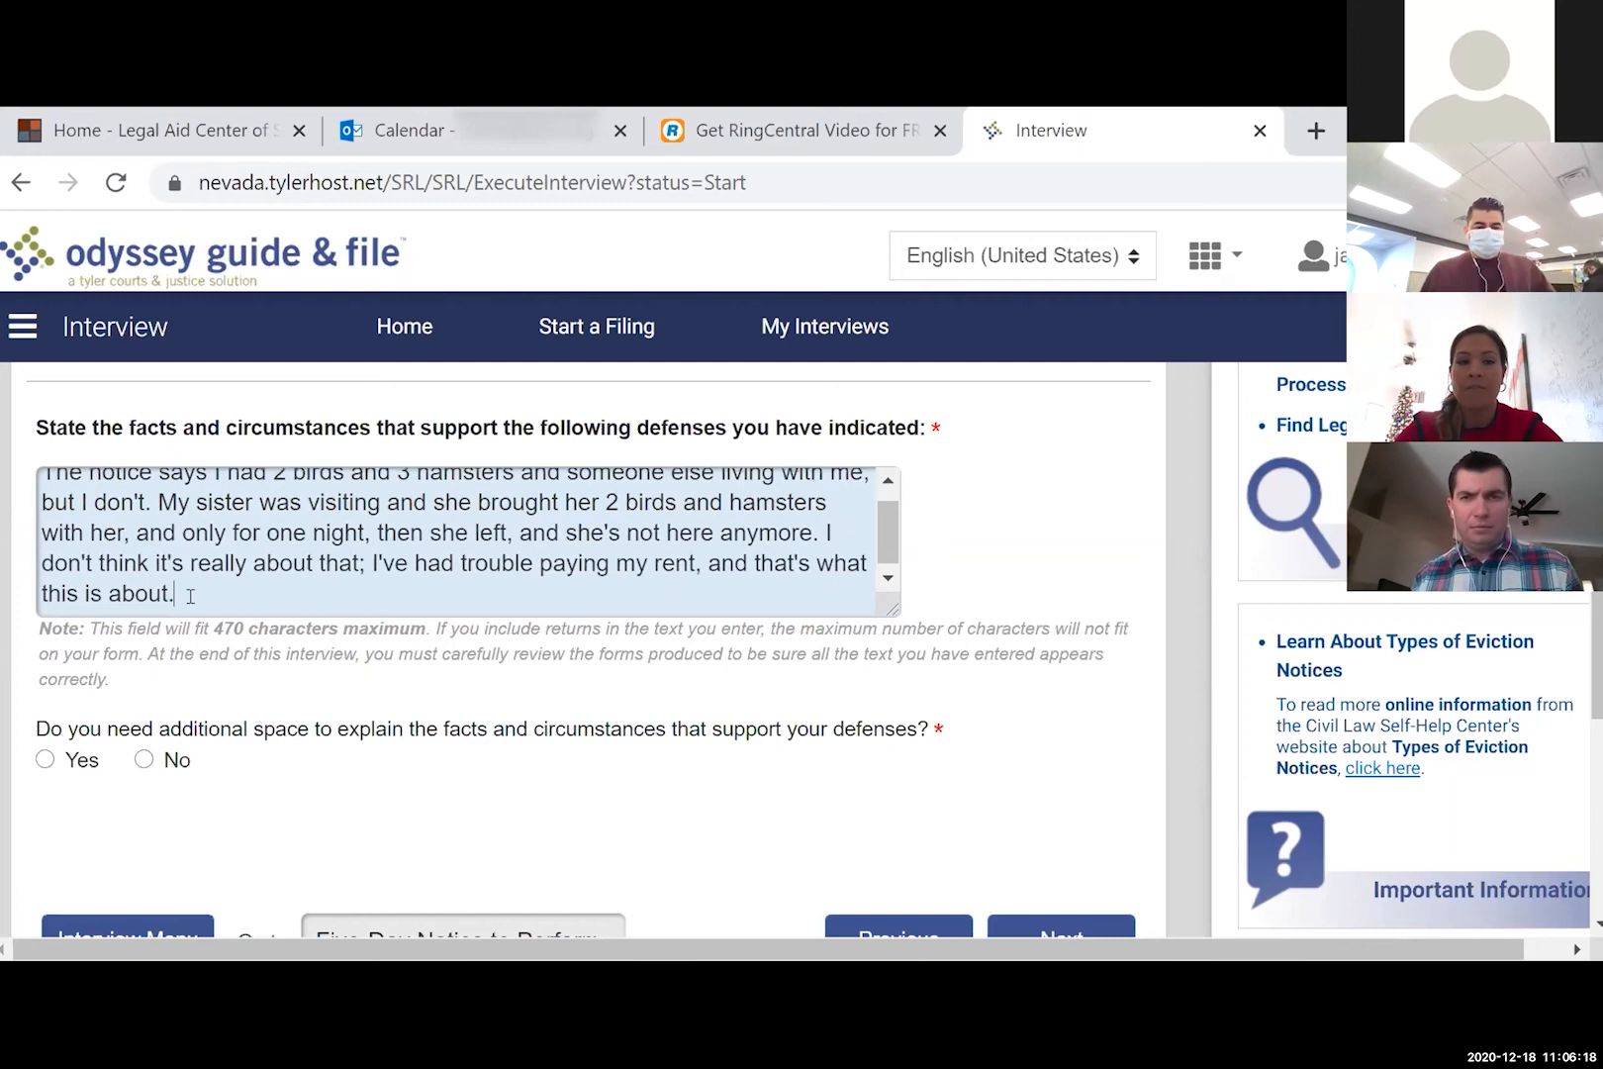
left_click_drag(190, 597, 33, 574)
key("ctrl+c")
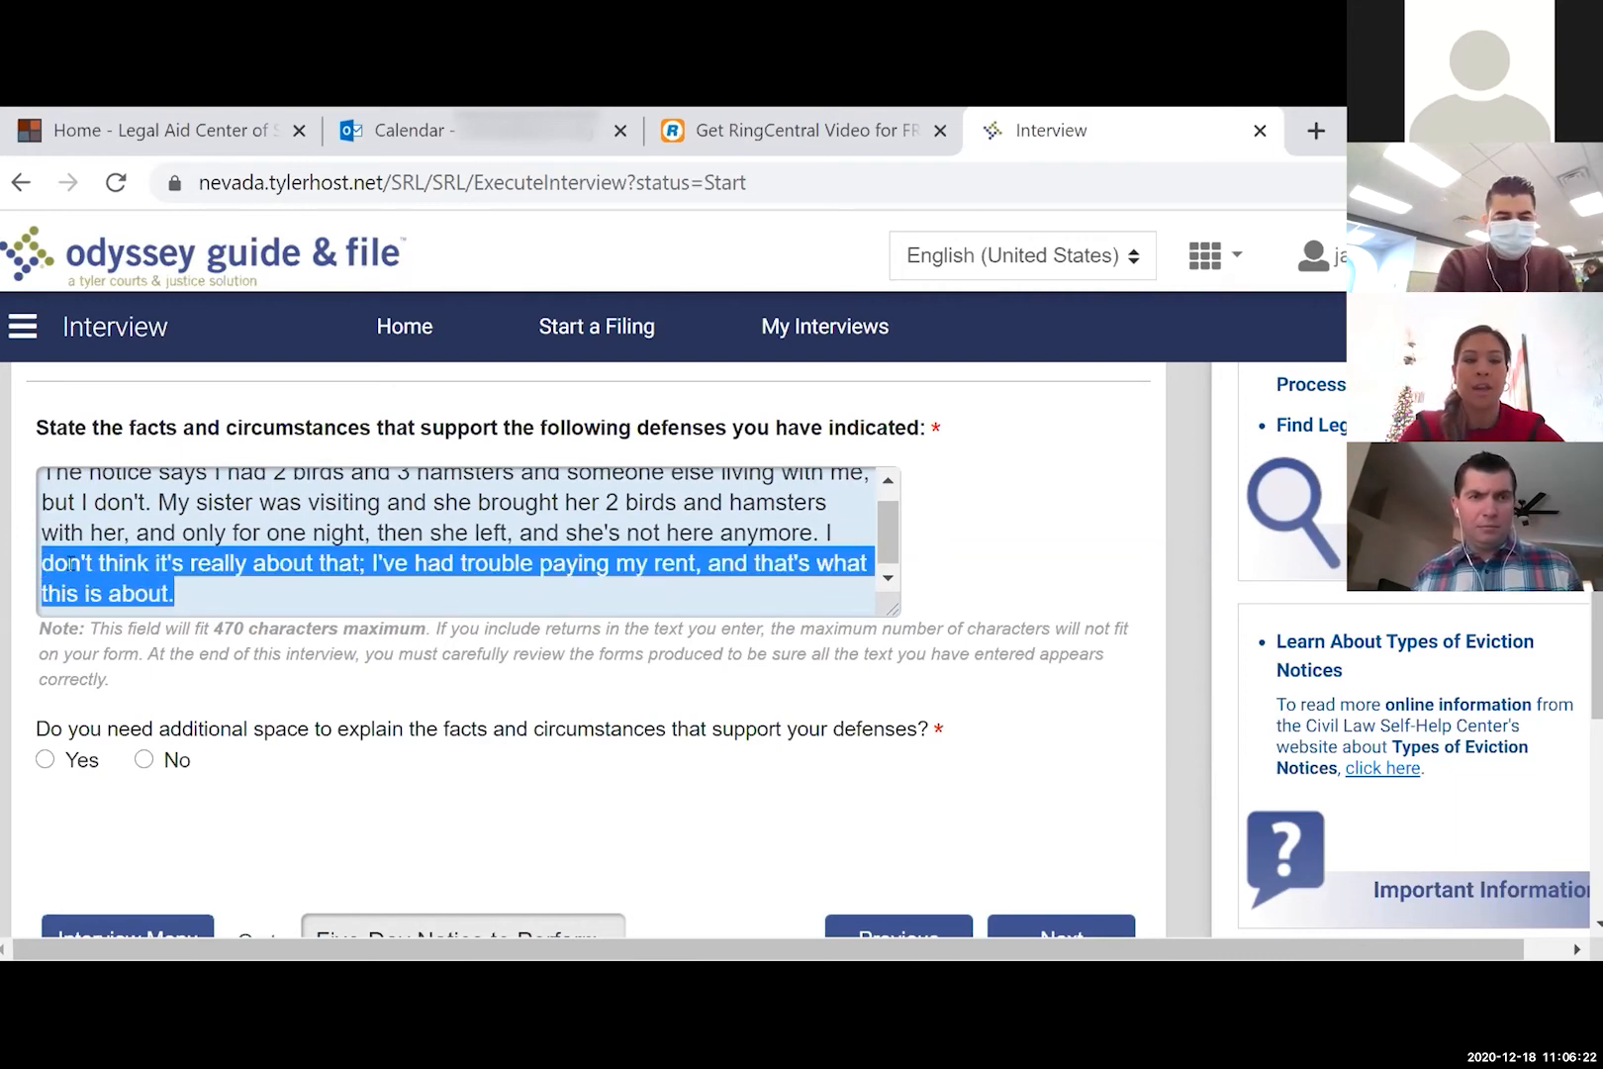
- Move the rent-trouble sentence into the additional-space continuation box under Yes, then continue
key("BackSpace")
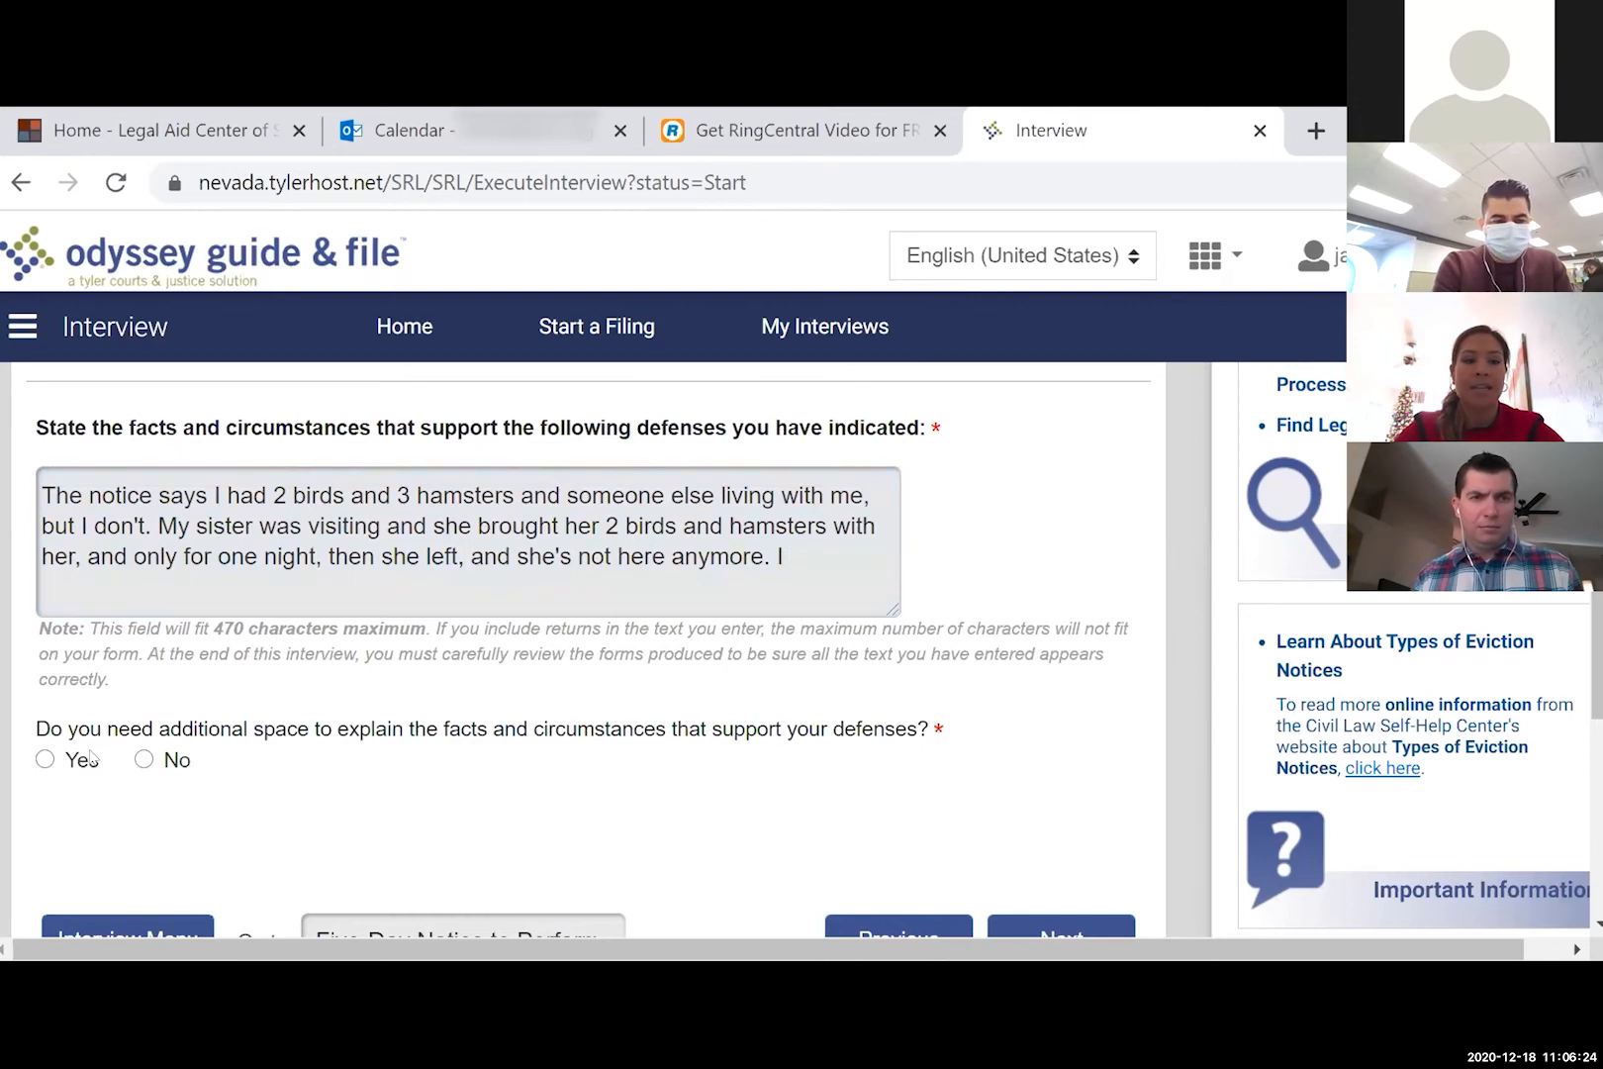
left_click(90, 757)
left_click(121, 852)
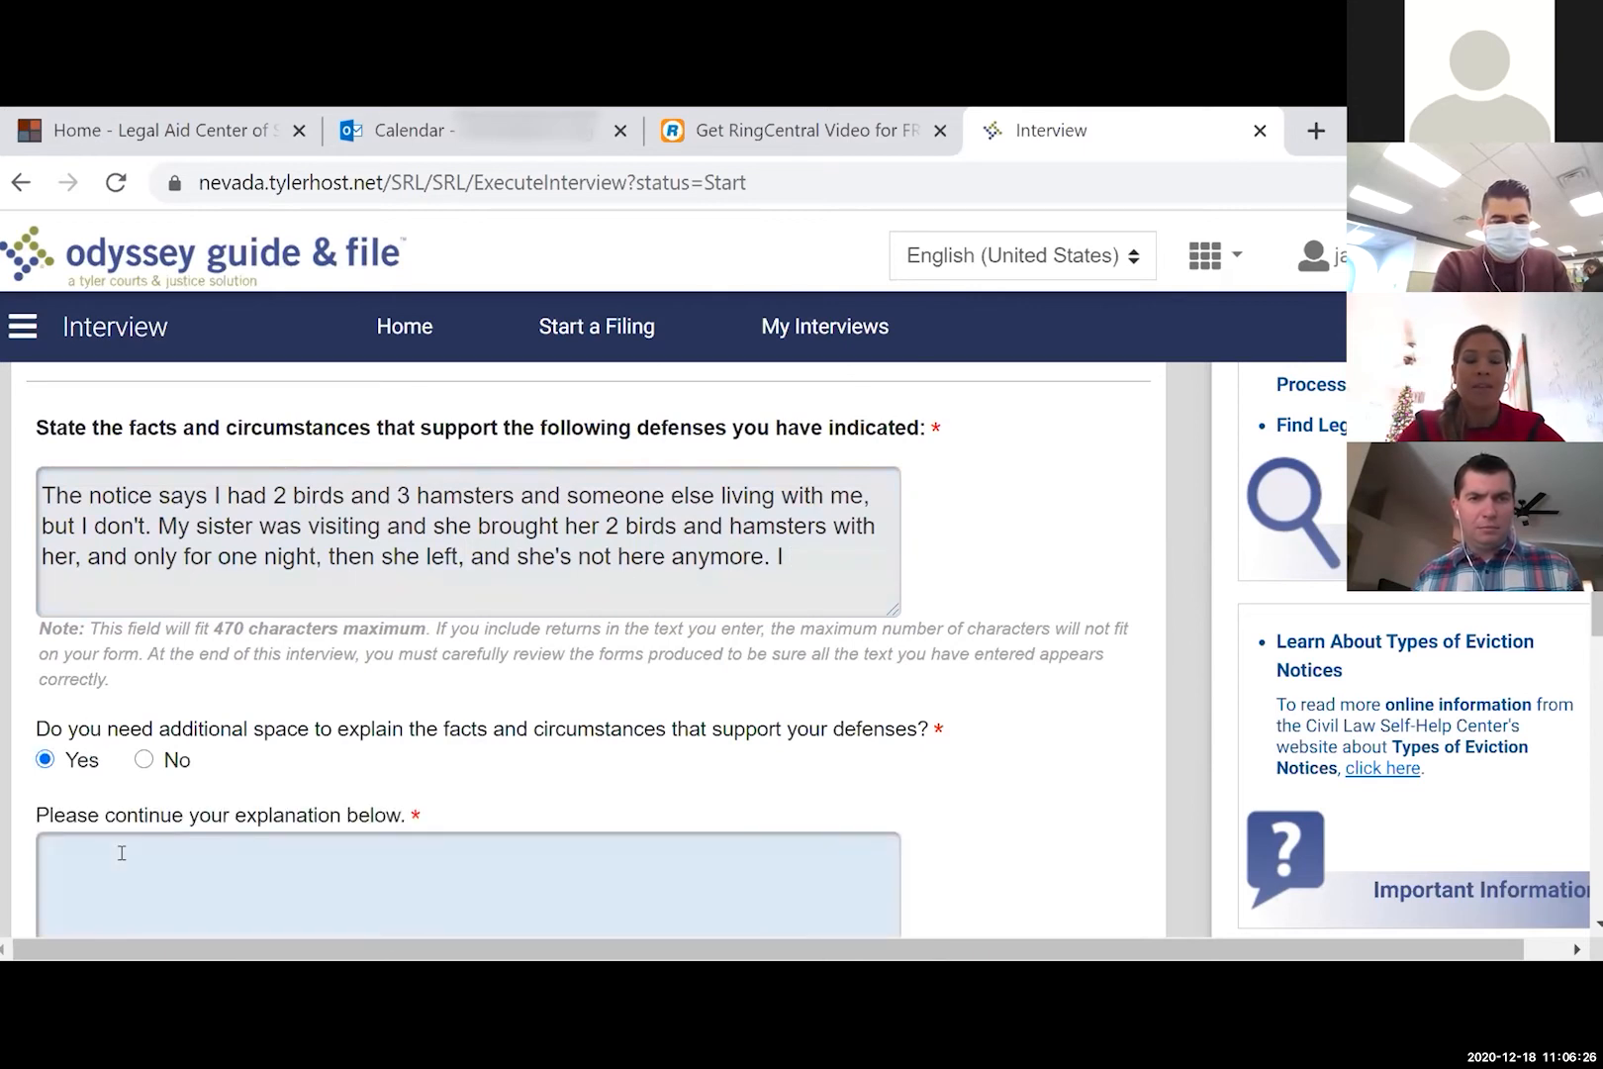
key("ctrl+v")
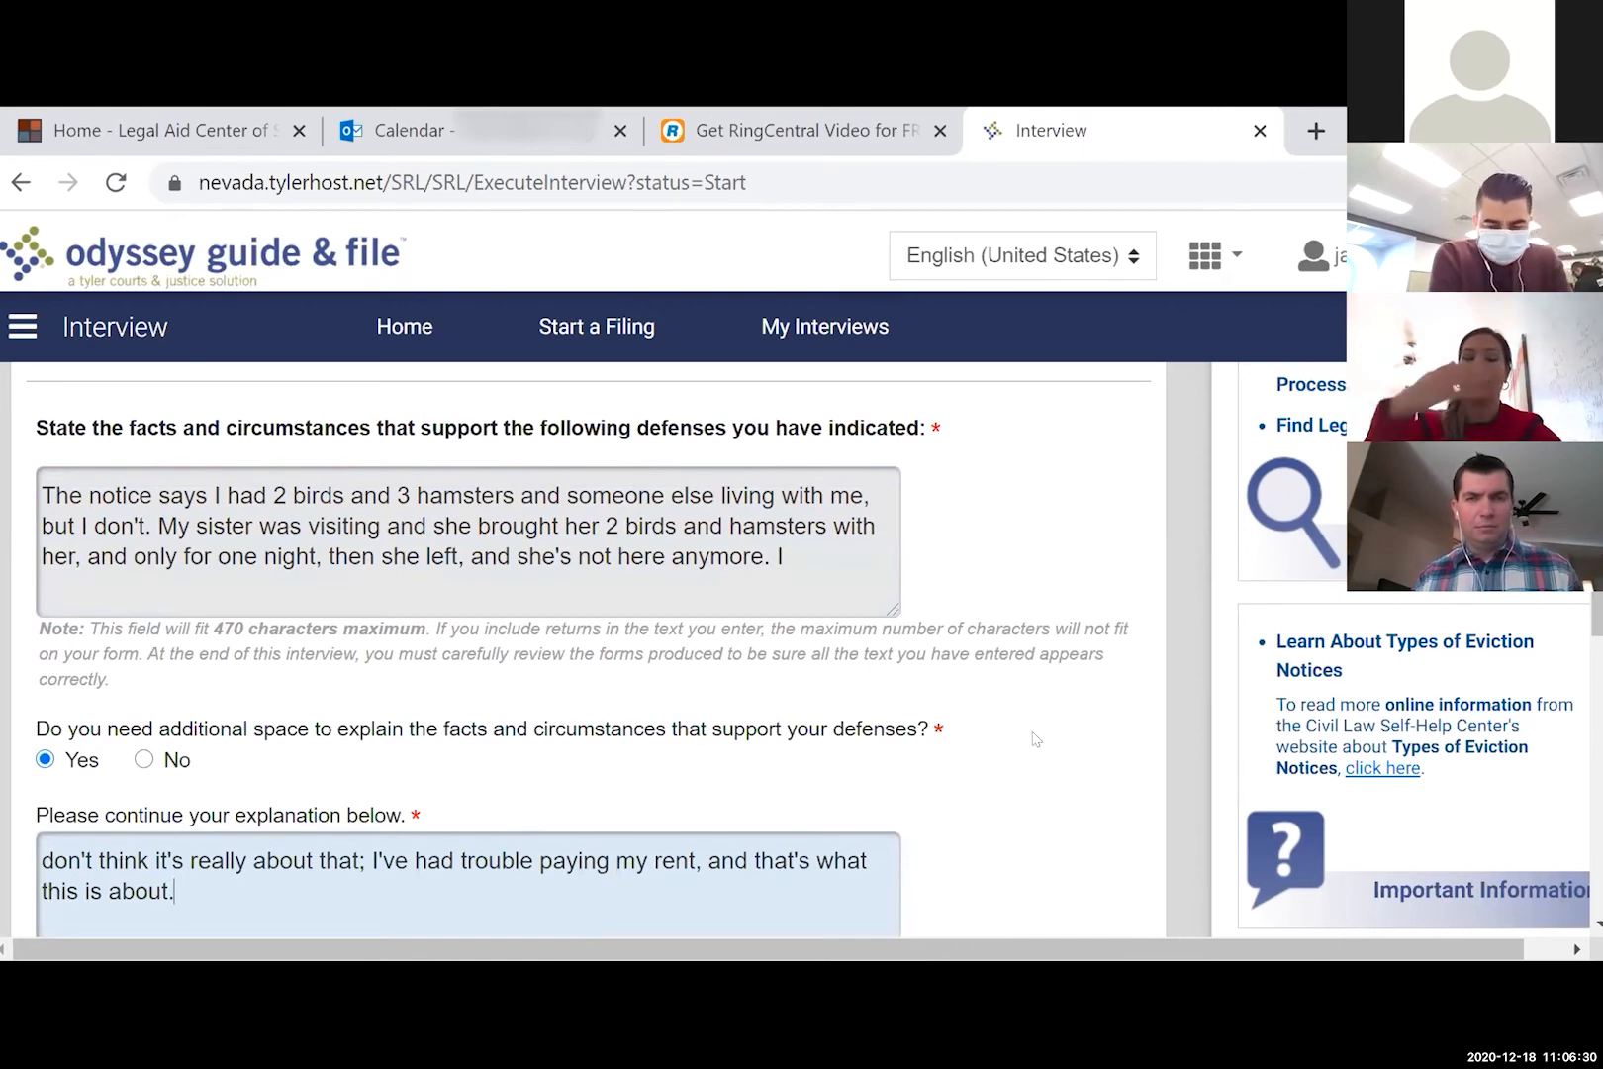
scroll(1034, 737, "down", 1)
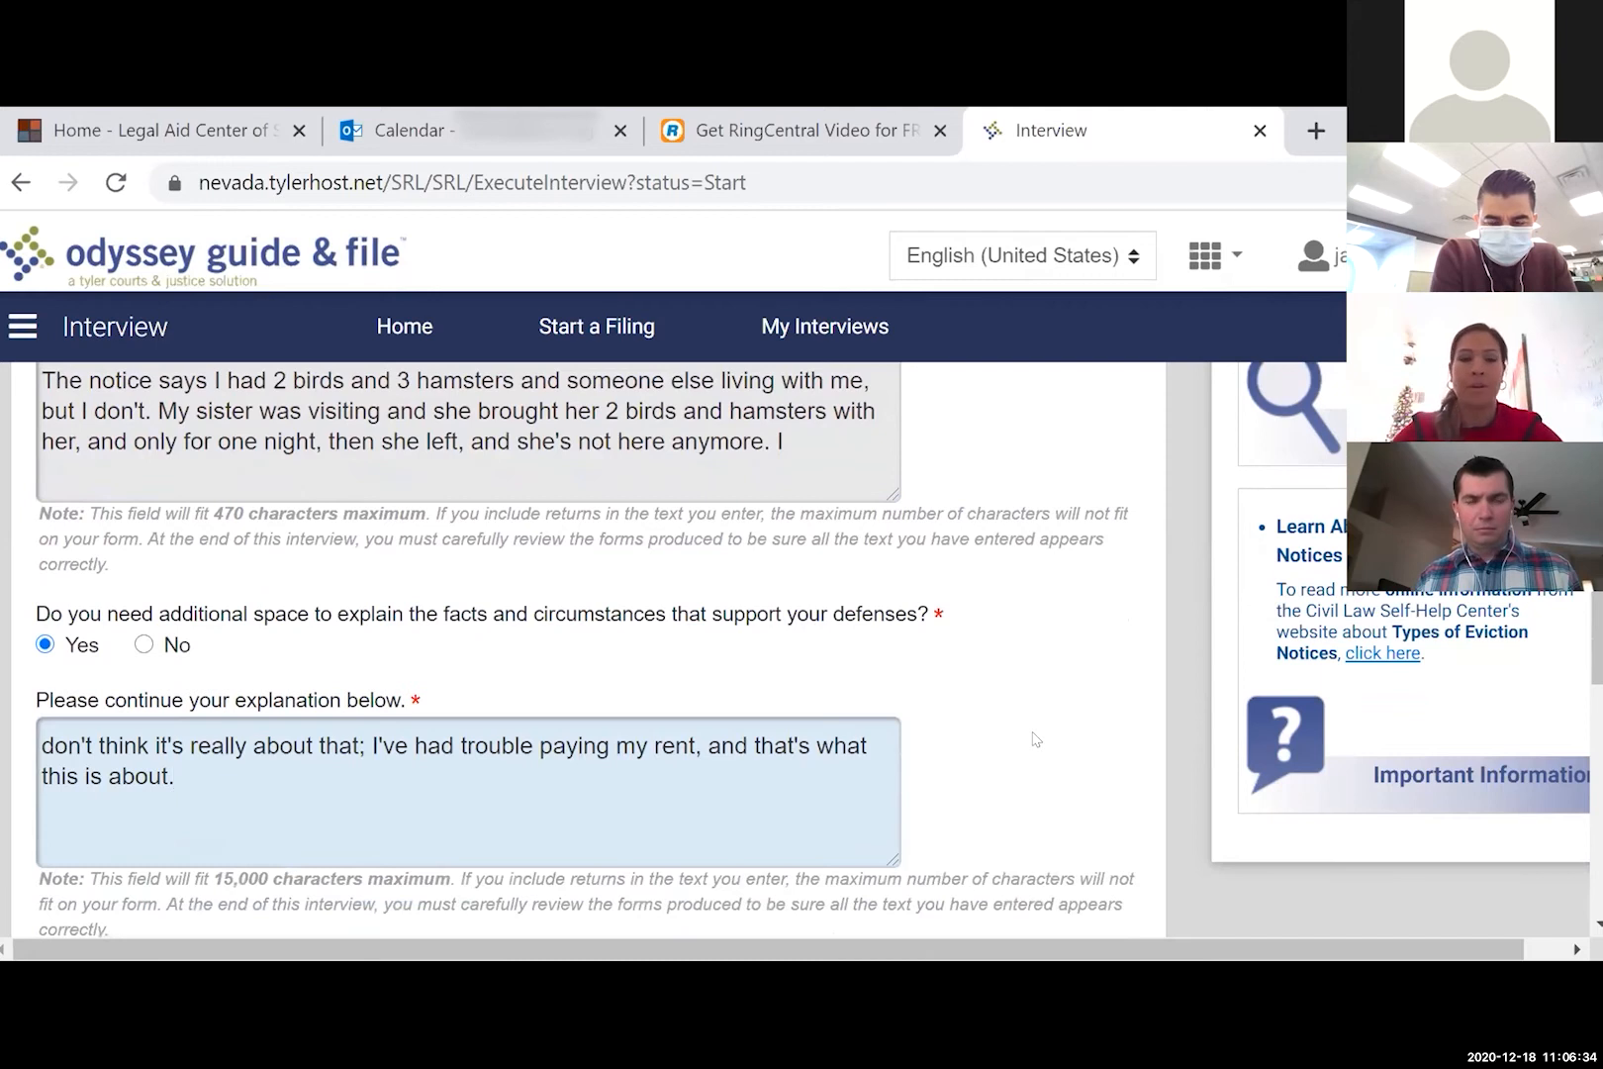
scroll(1034, 737, "down", 2)
left_click(1059, 836)
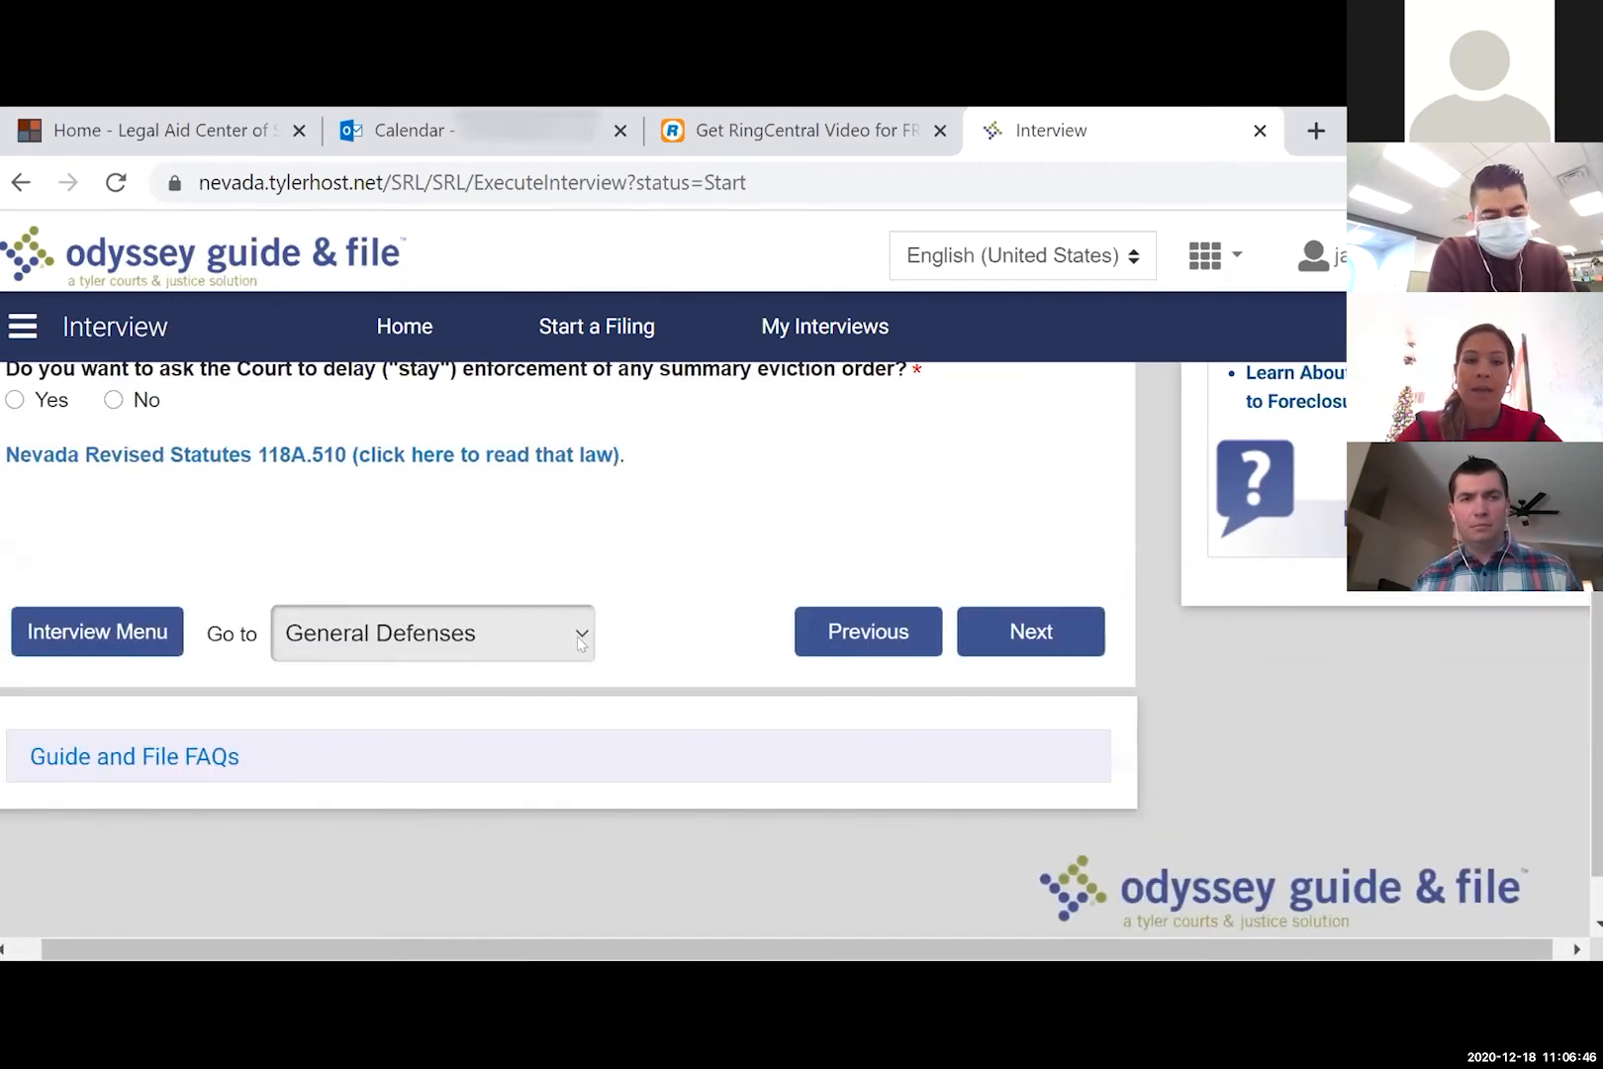
- Return to the notices and defenses section and uncheck 'None of the above'
left_click(577, 637)
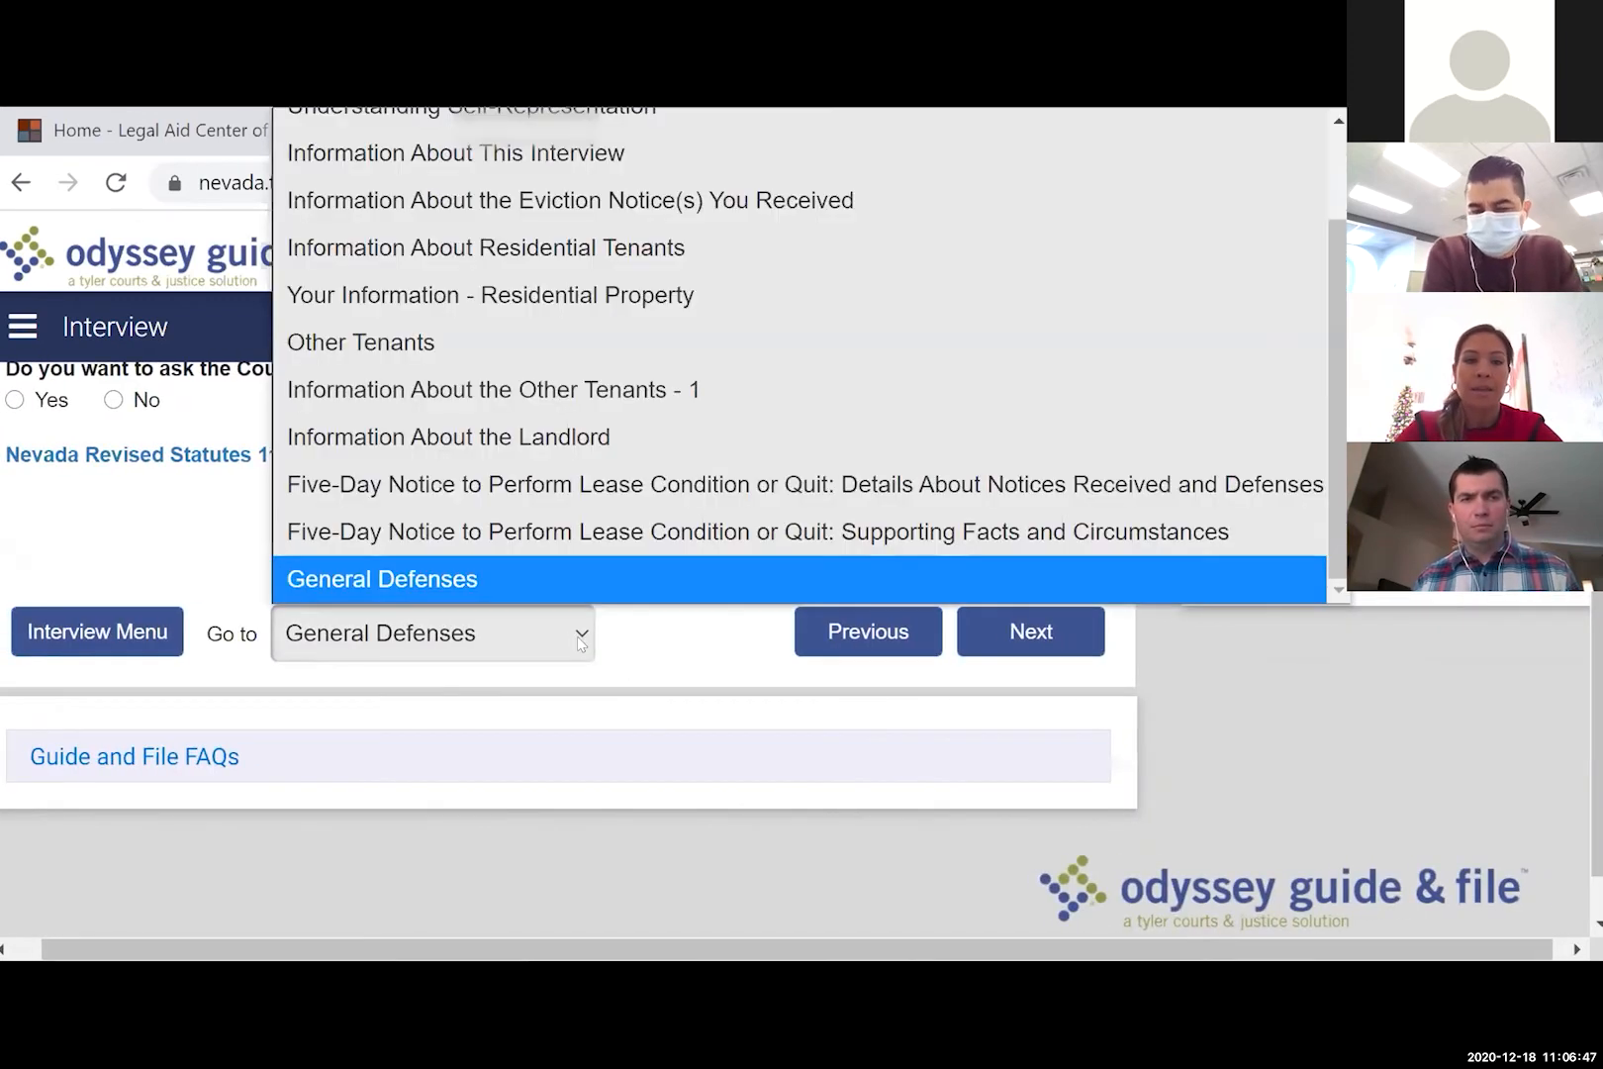
left_click(591, 487)
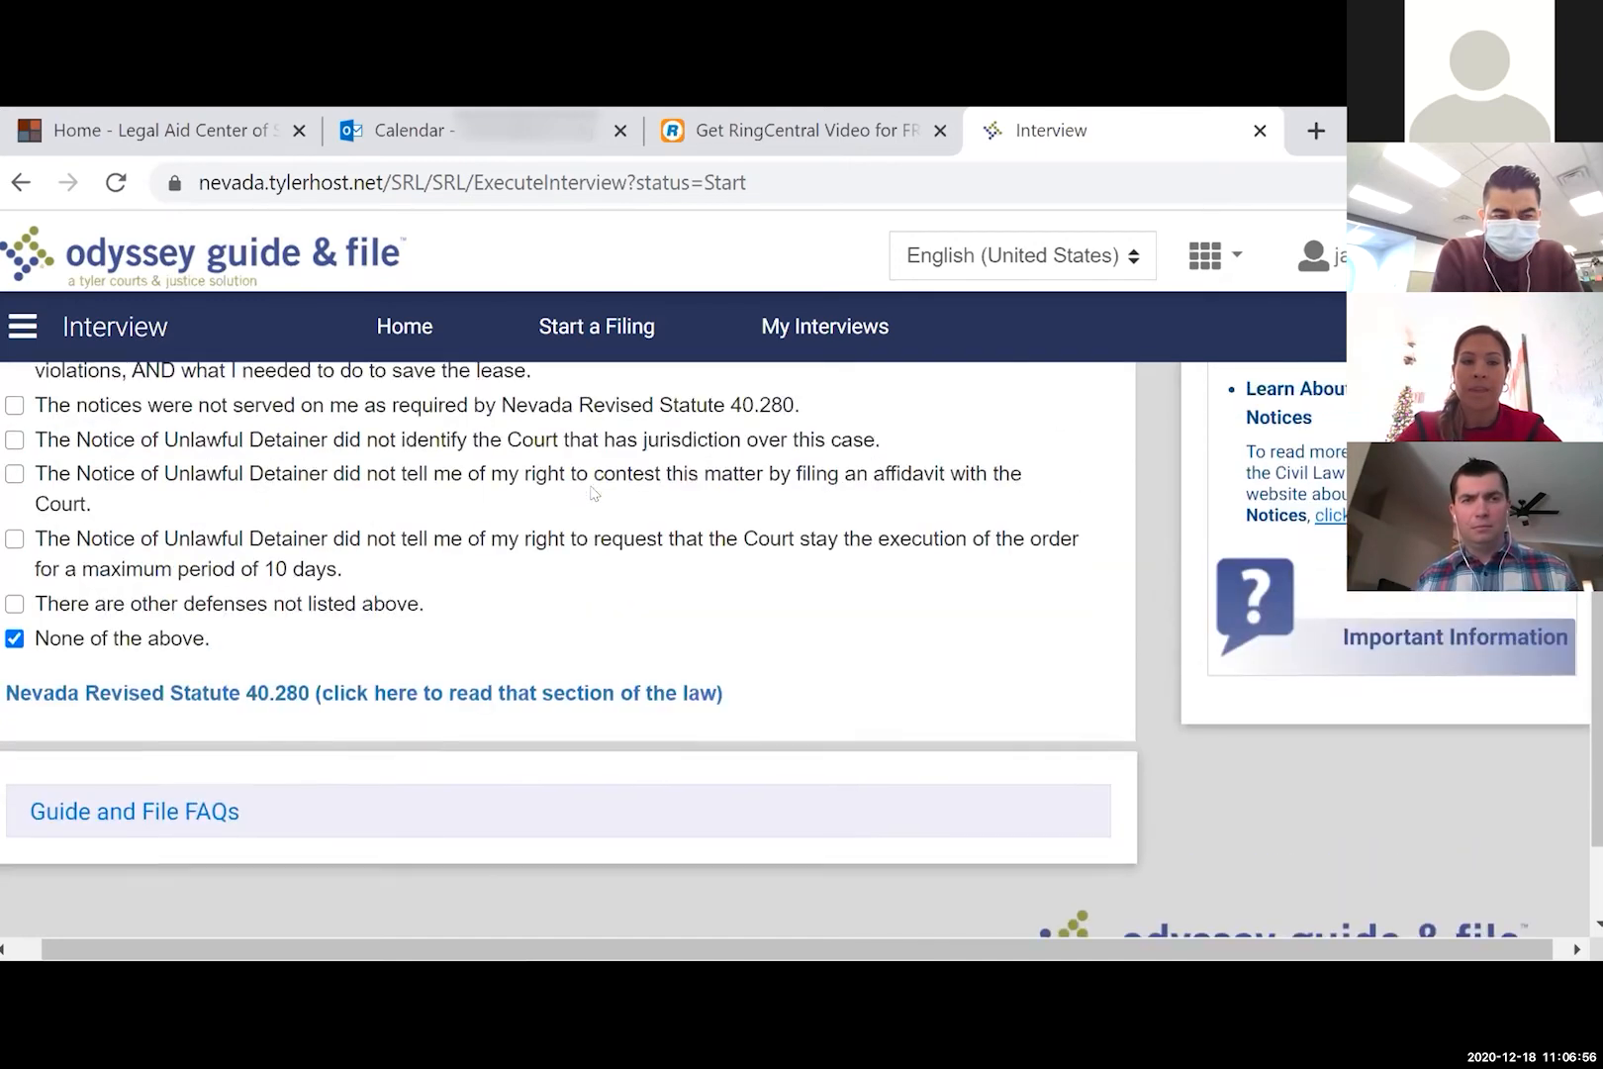
scroll(593, 492, "up", 3)
left_click(15, 885)
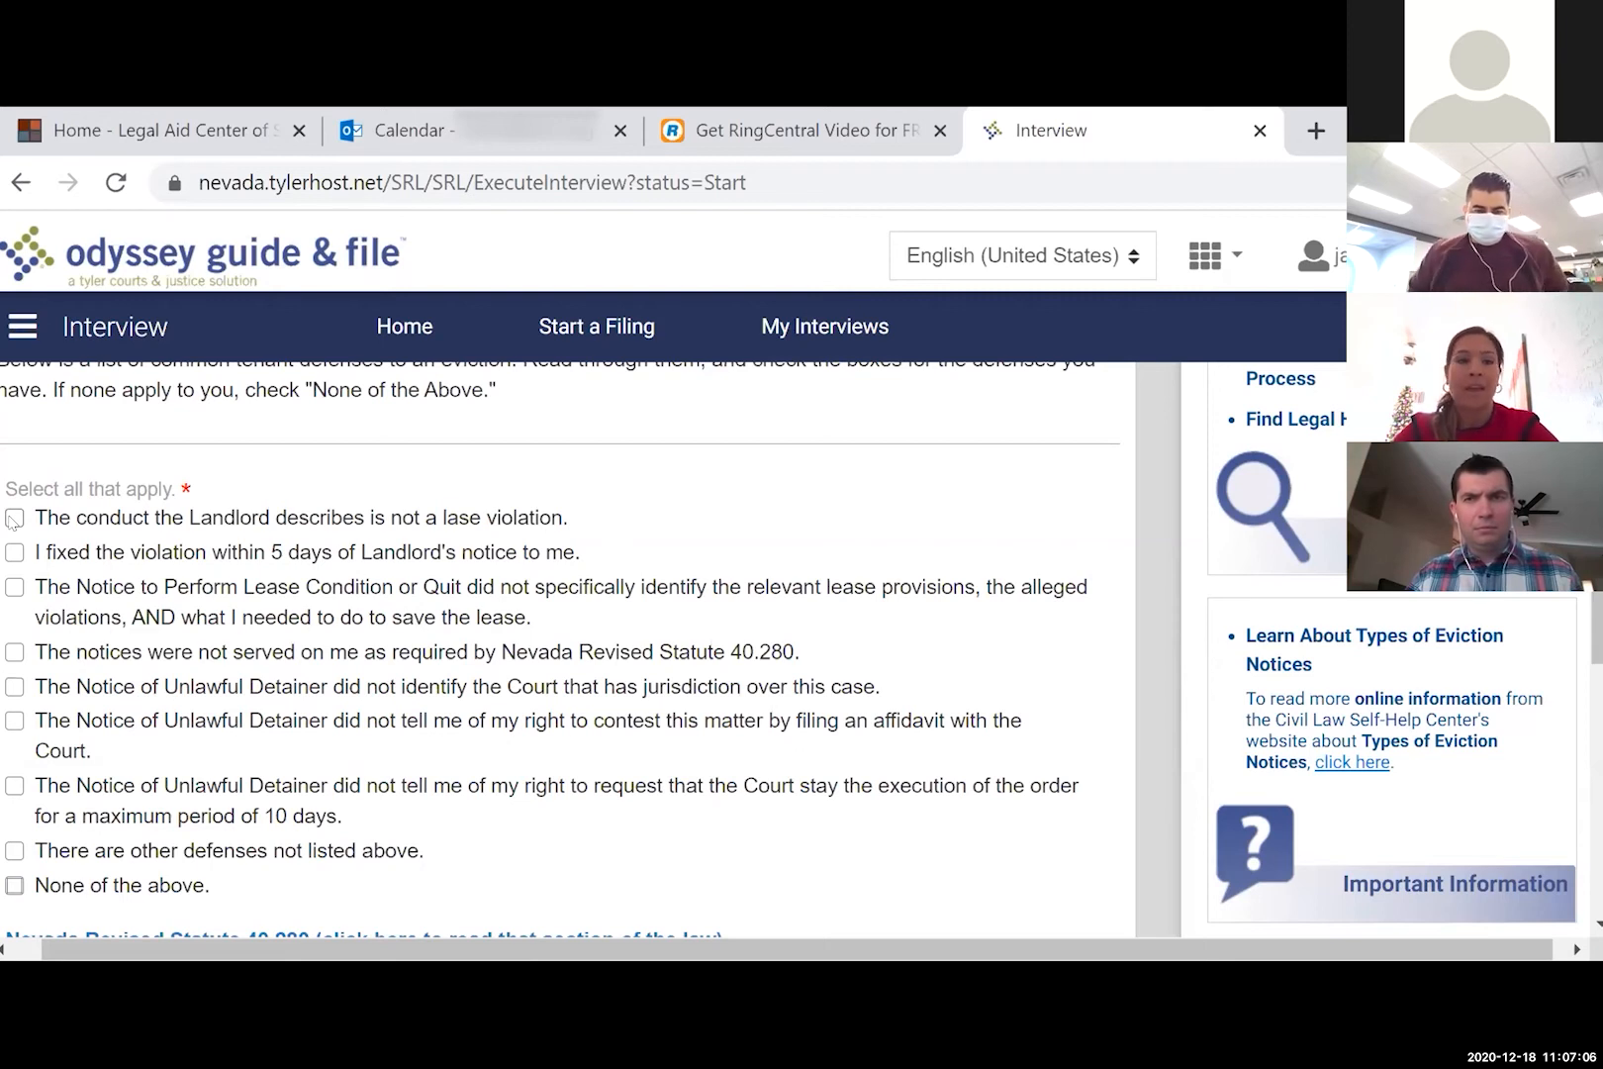
- Check the 'not a lease violation' and 'fixed within 5 days' defenses and submit
left_click(14, 518)
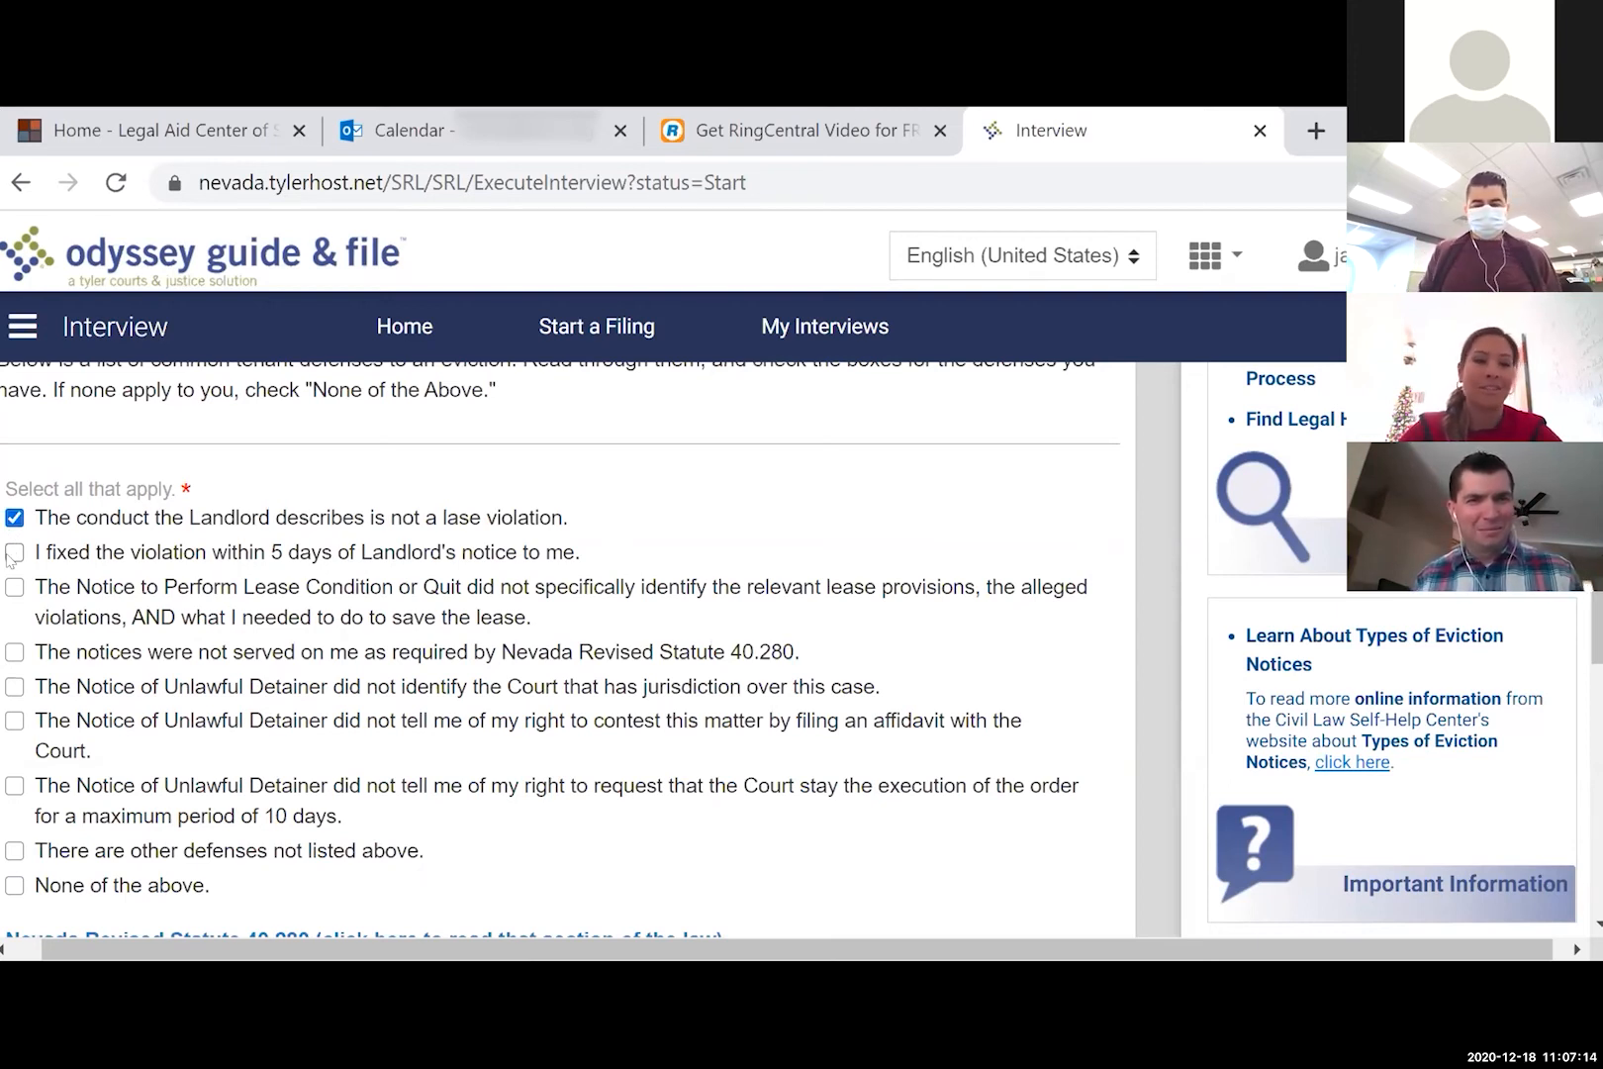
left_click(14, 552)
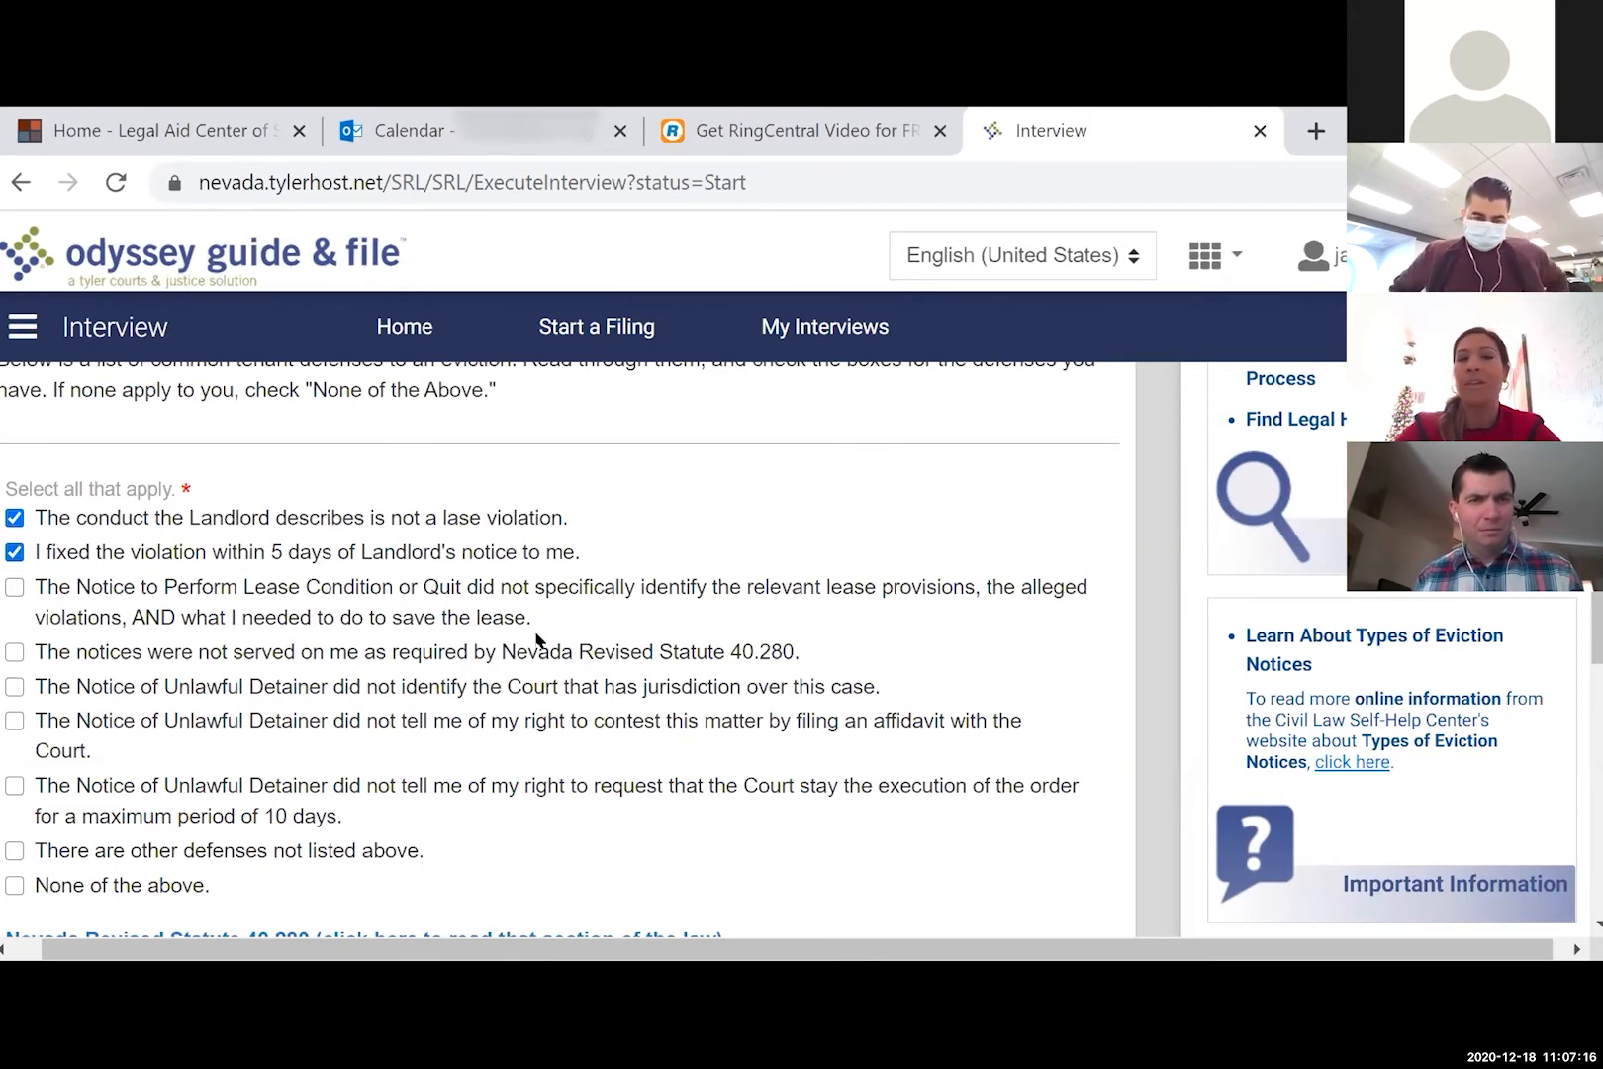
scroll(539, 642, "down", 2)
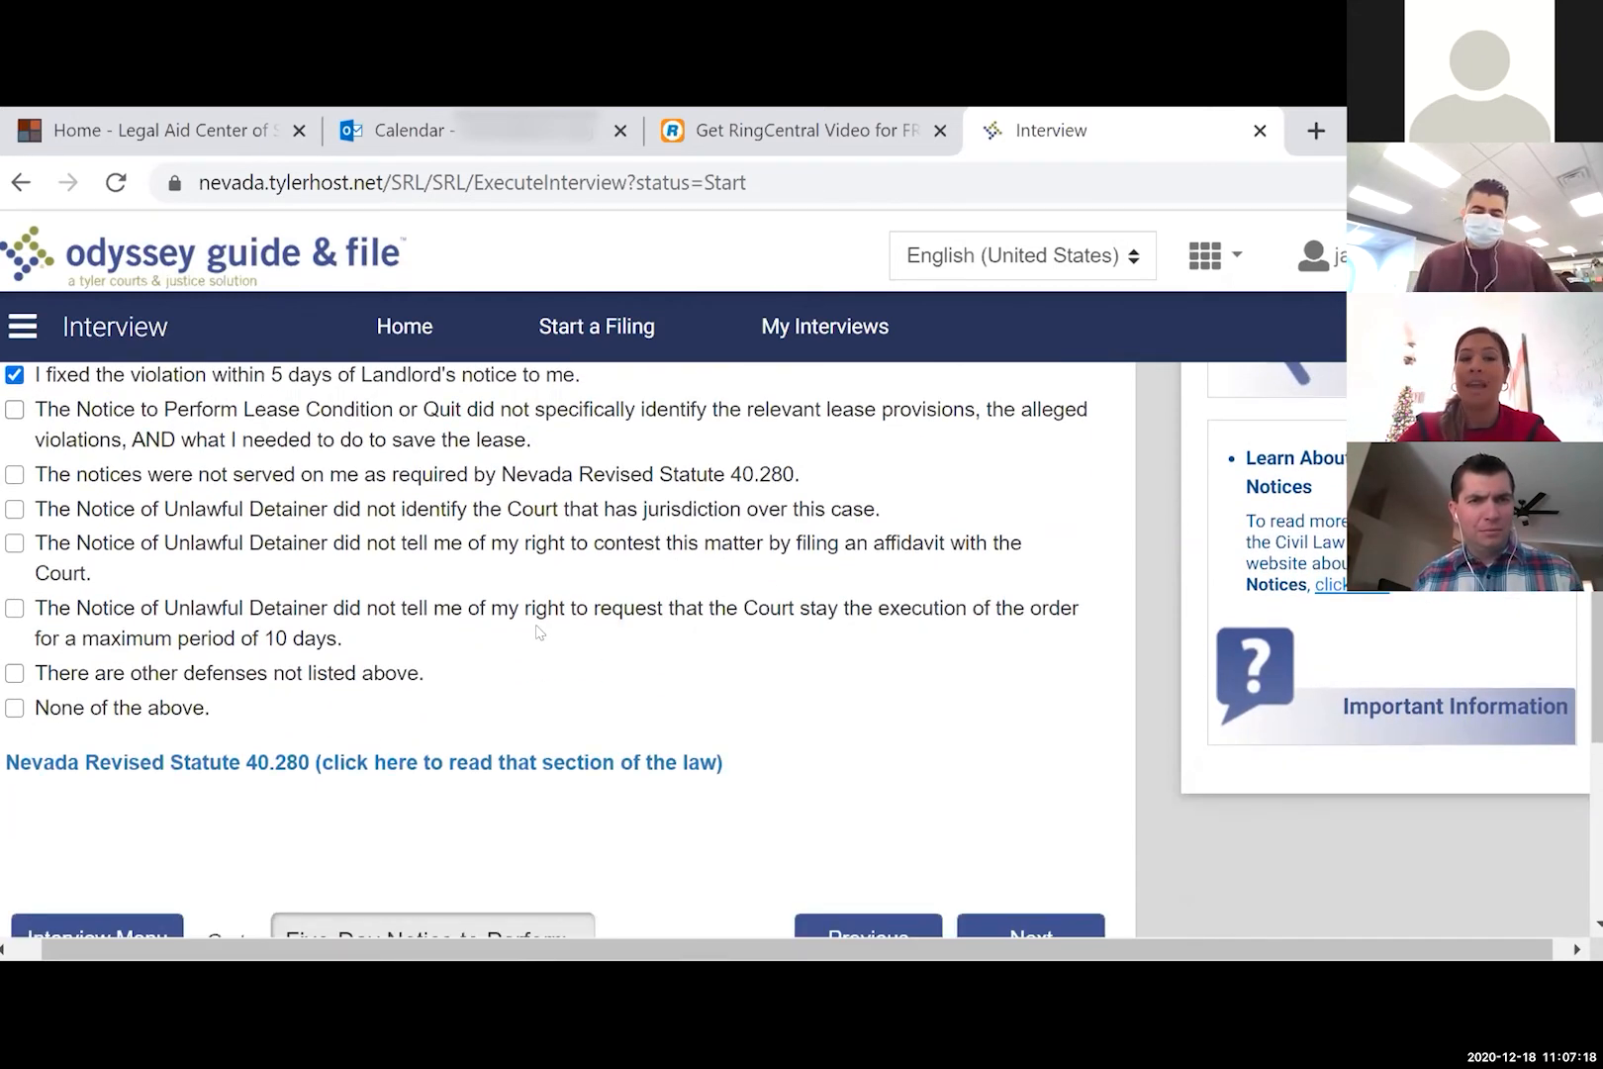
scroll(540, 631, "down", 2)
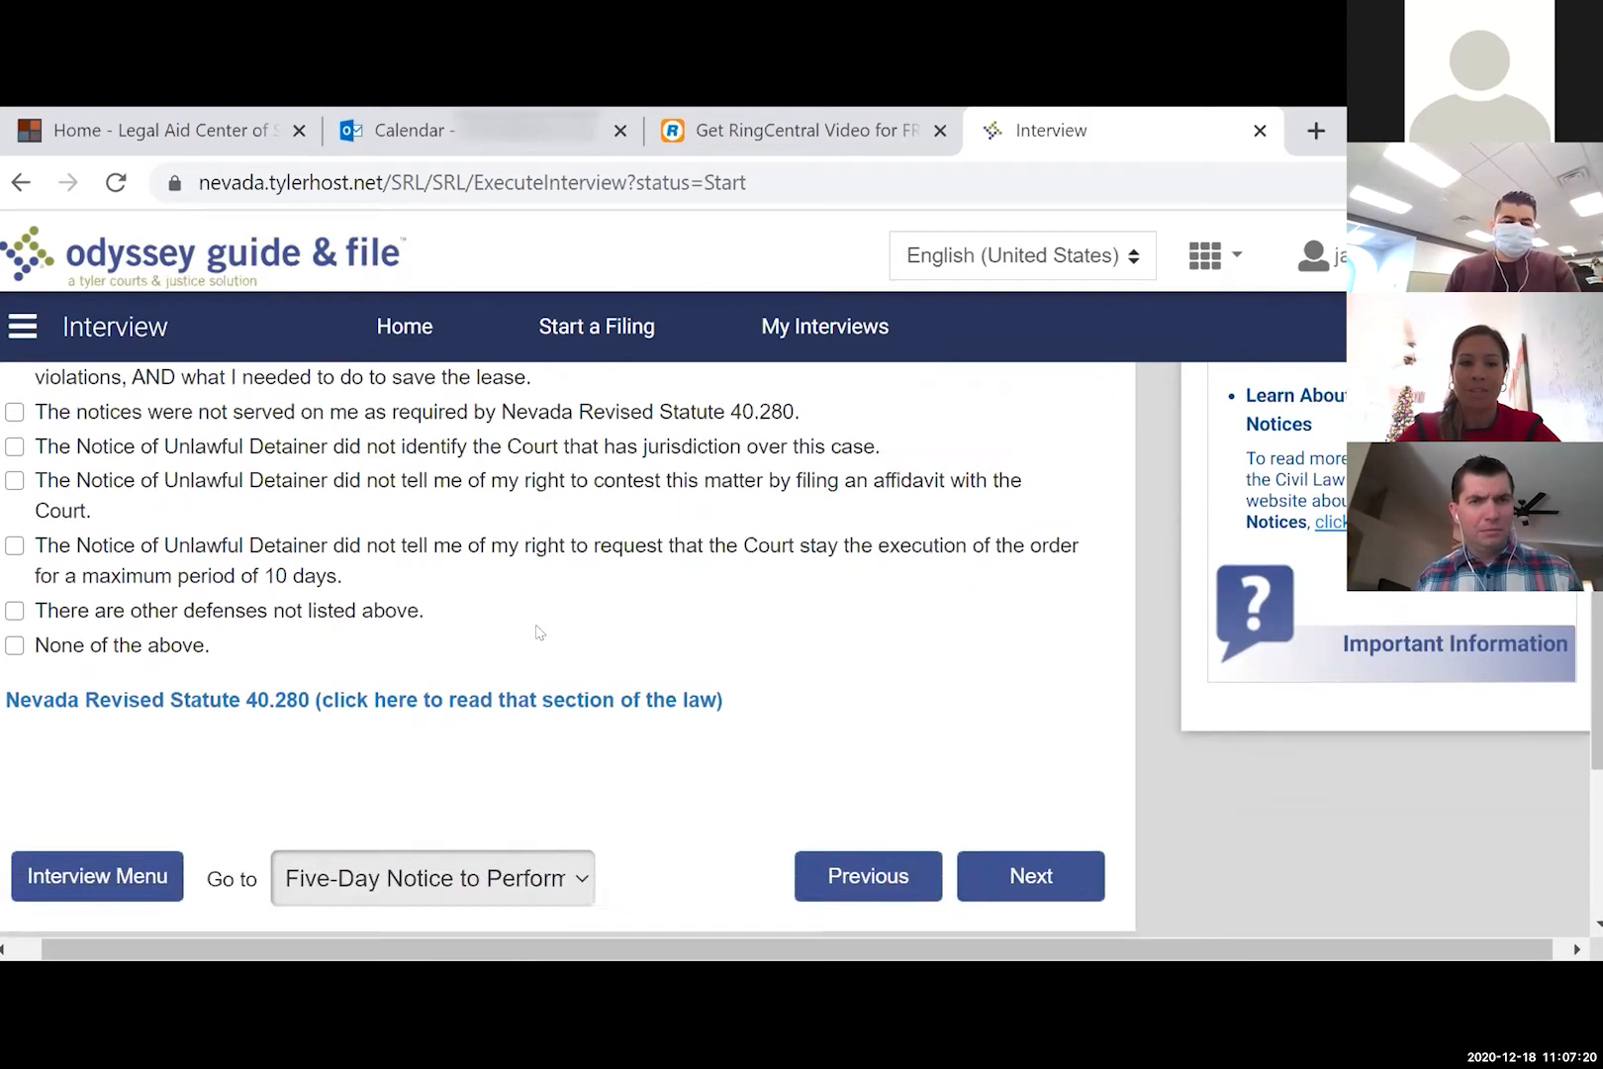
left_click(1030, 751)
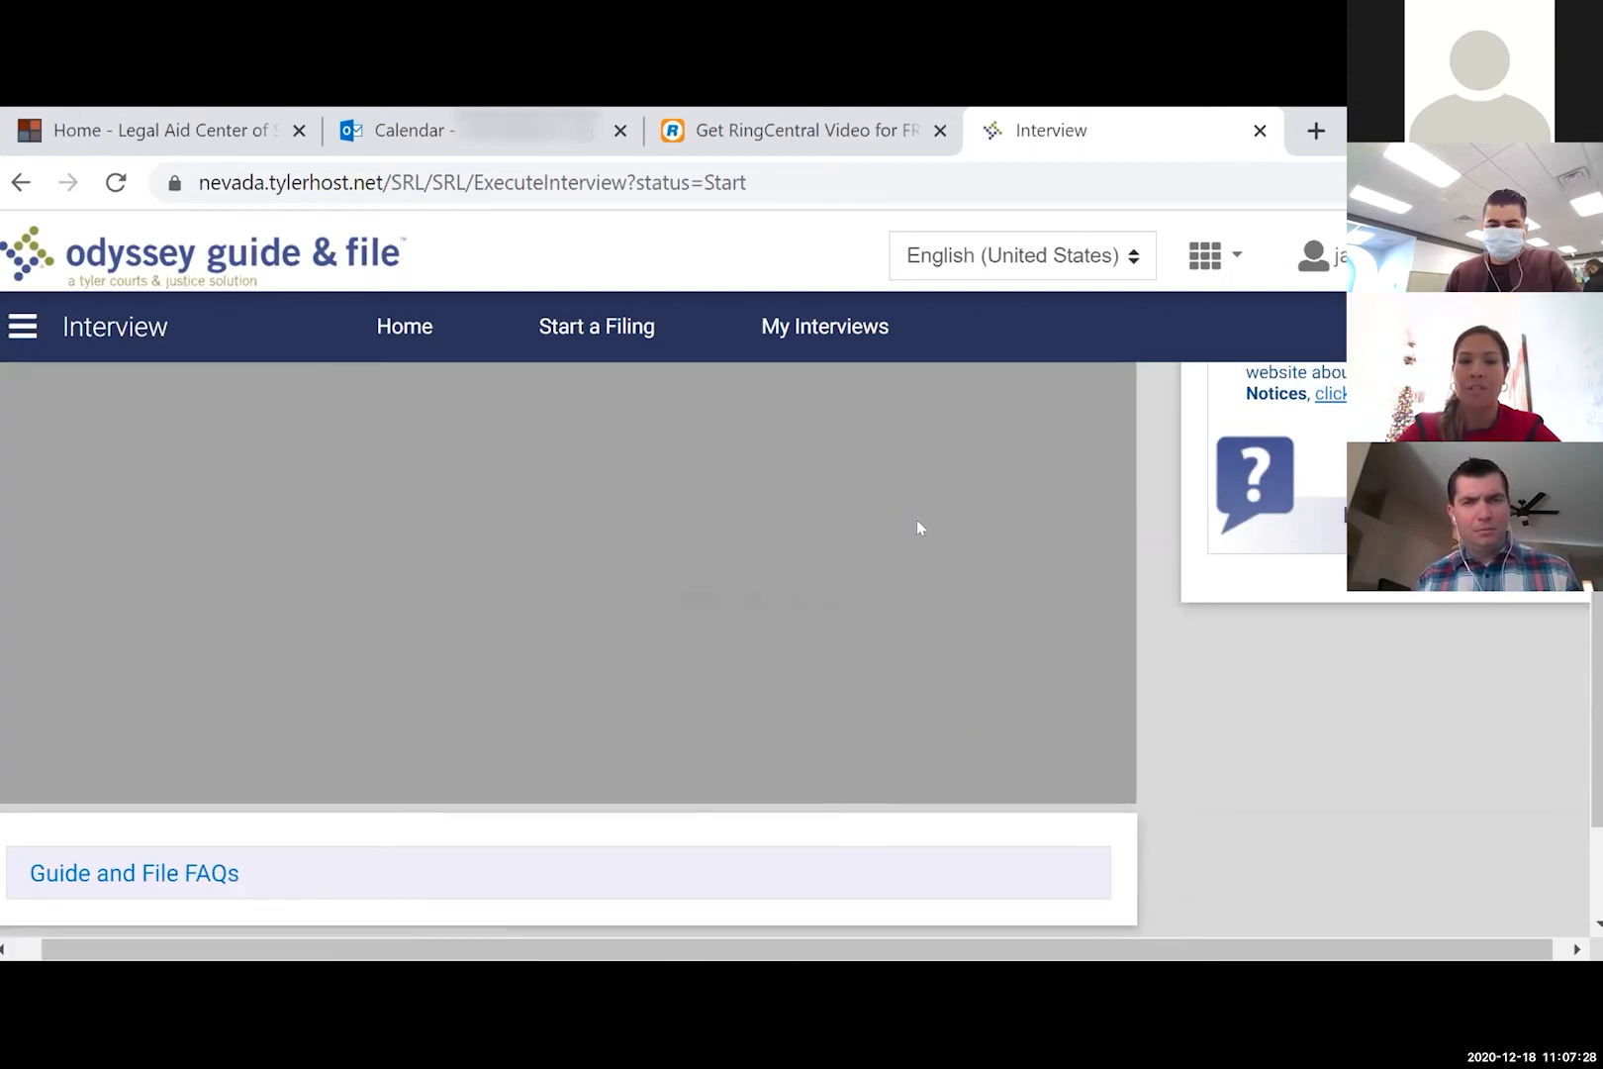
- Close the Go to section list unchanged and advance to the General Defenses page
scroll(917, 524, "up", 3)
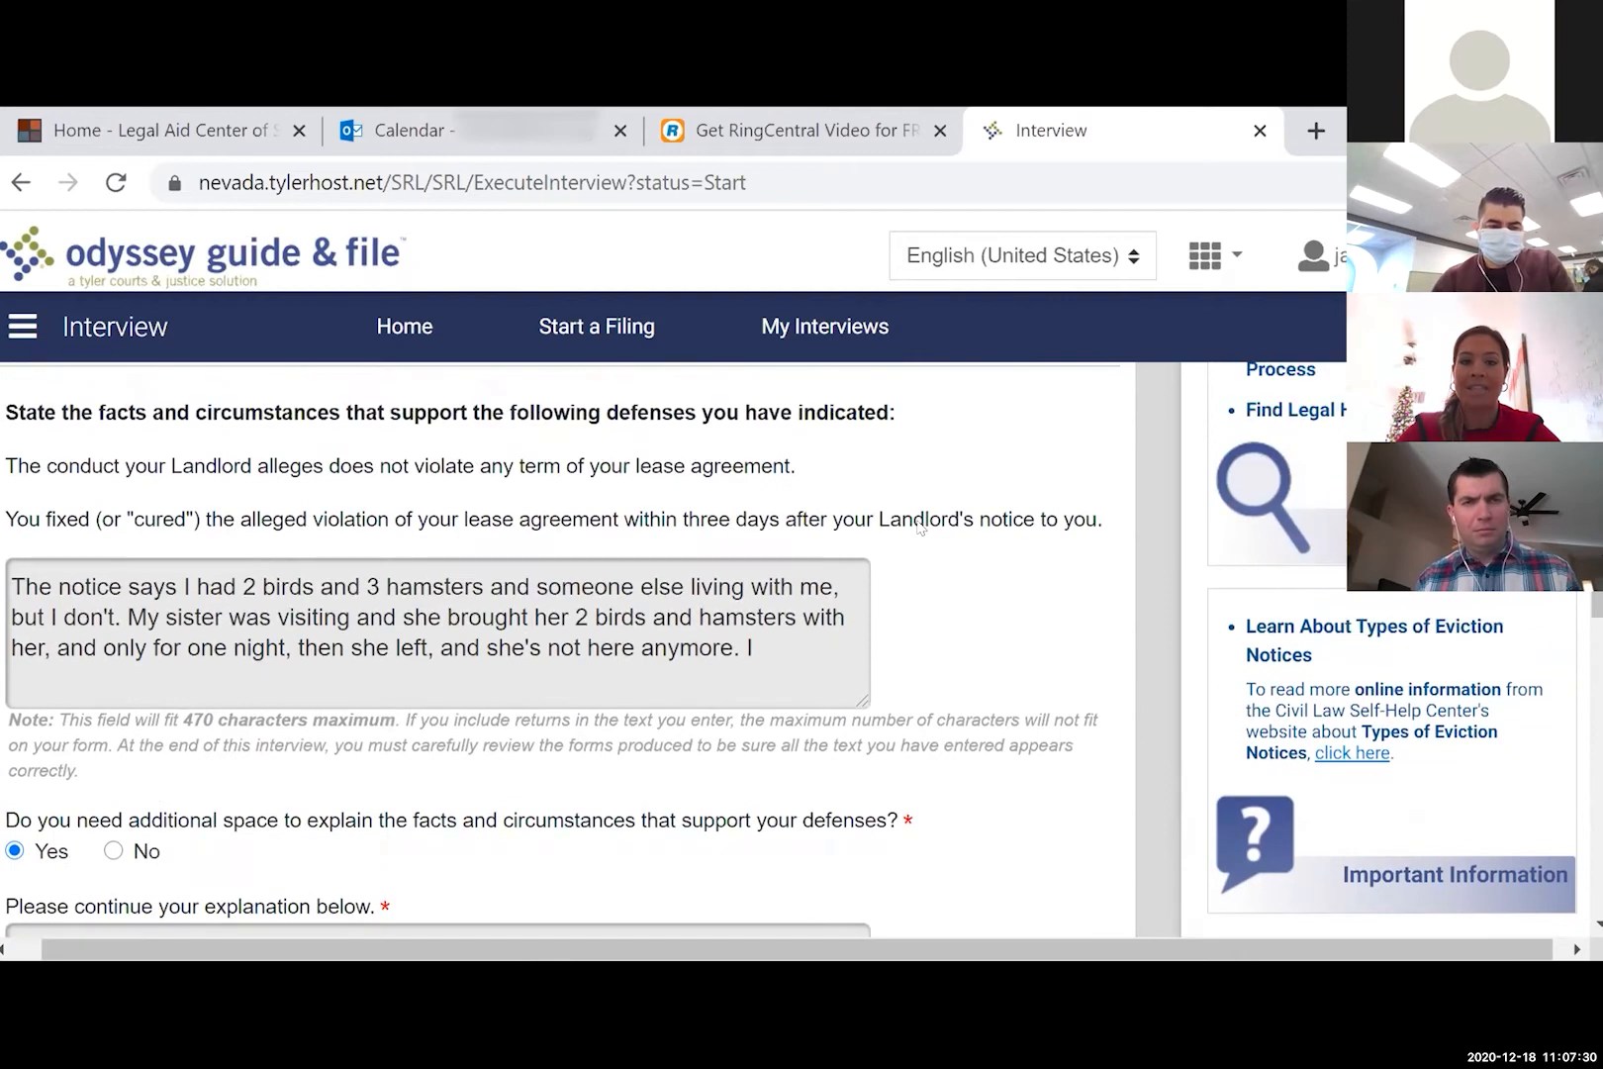
scroll(918, 527, "down", 5)
left_click(584, 799)
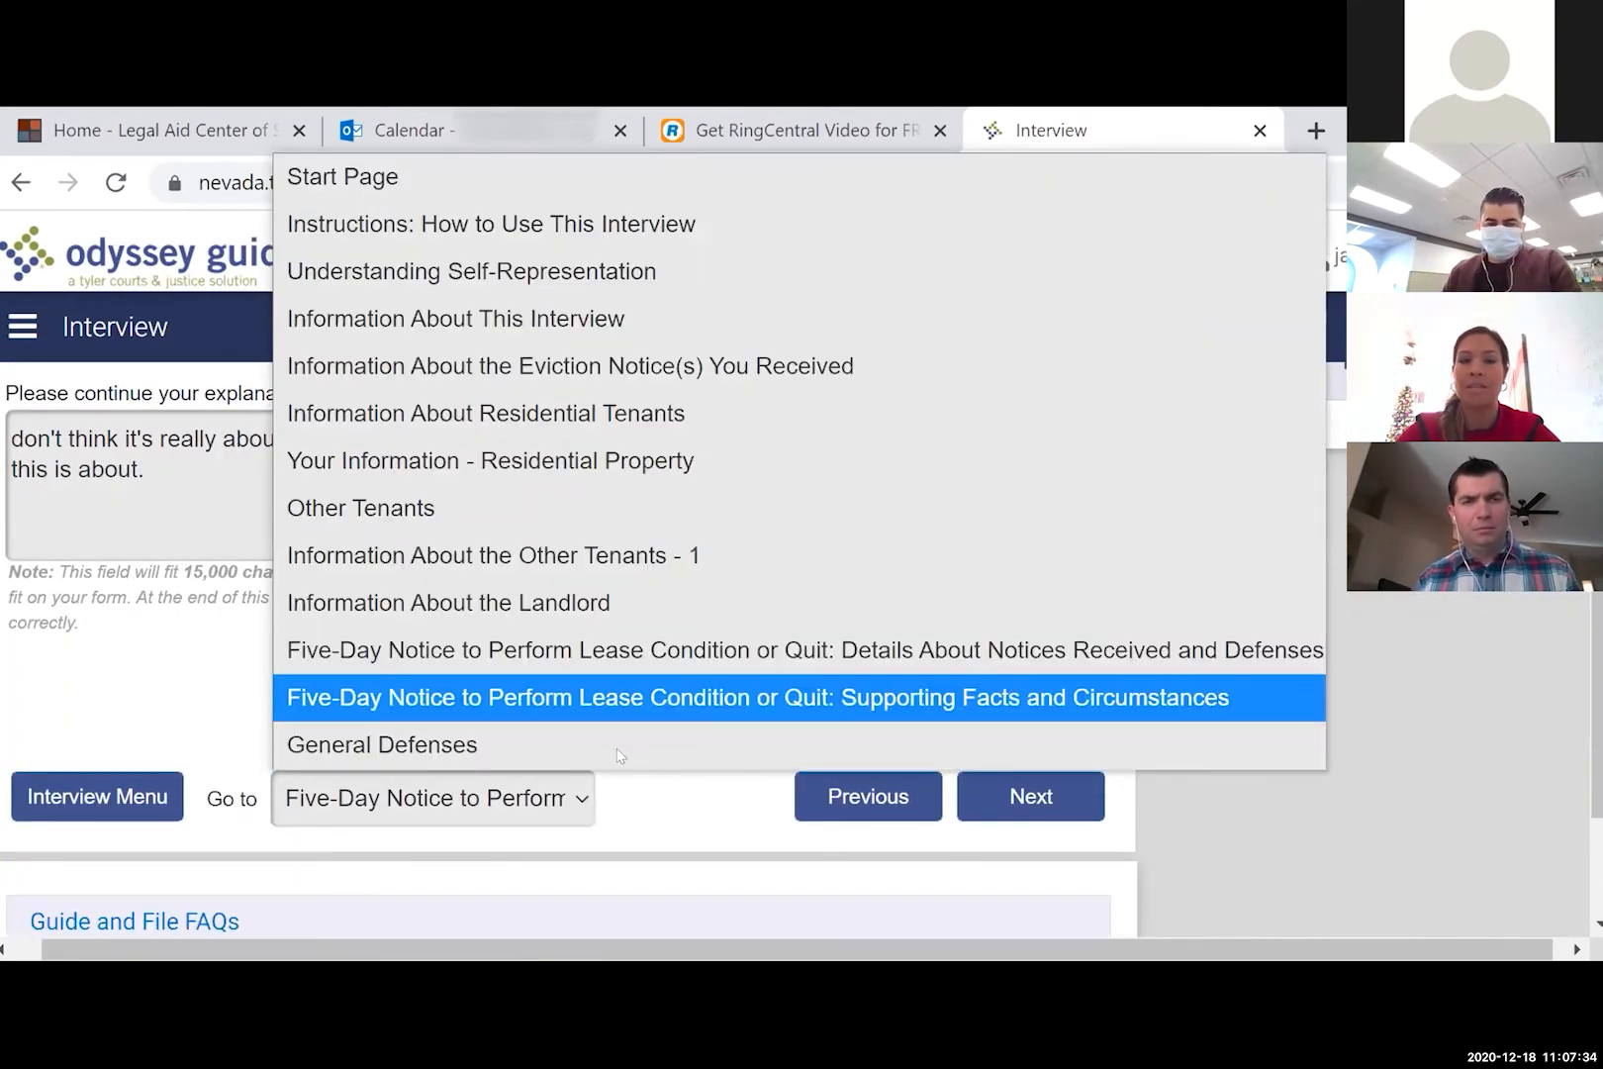
left_click(641, 824)
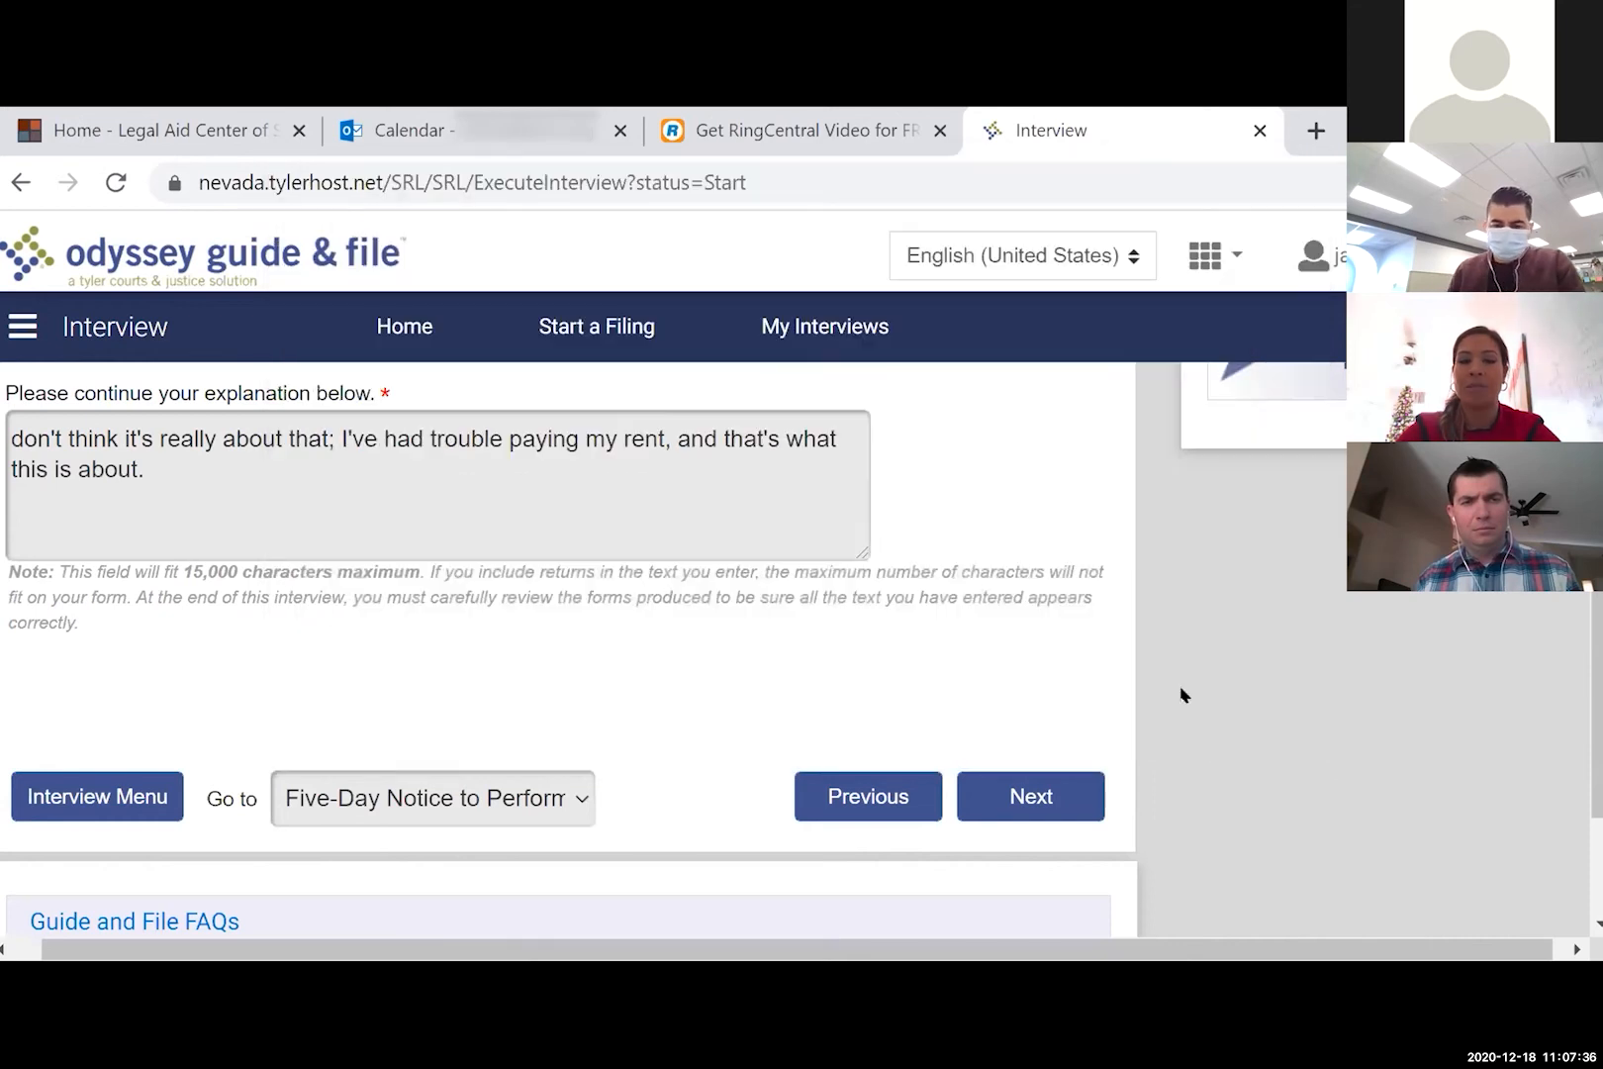
left_click(1076, 786)
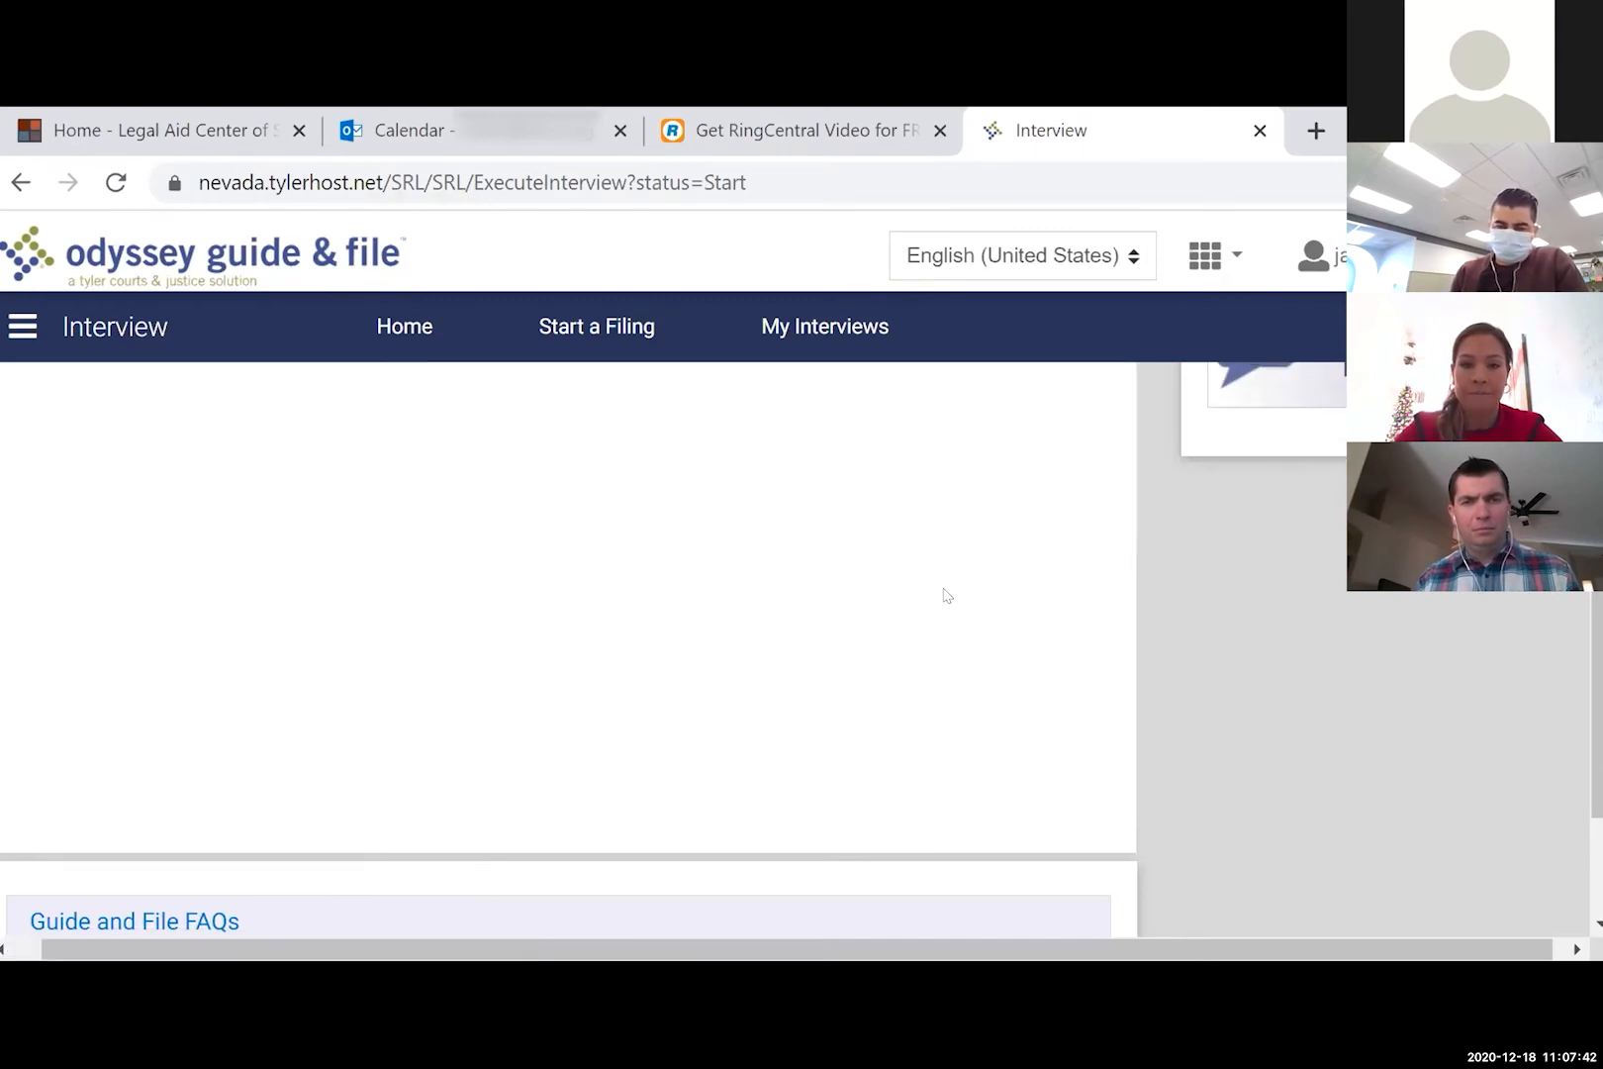
scroll(943, 593, "up", 5)
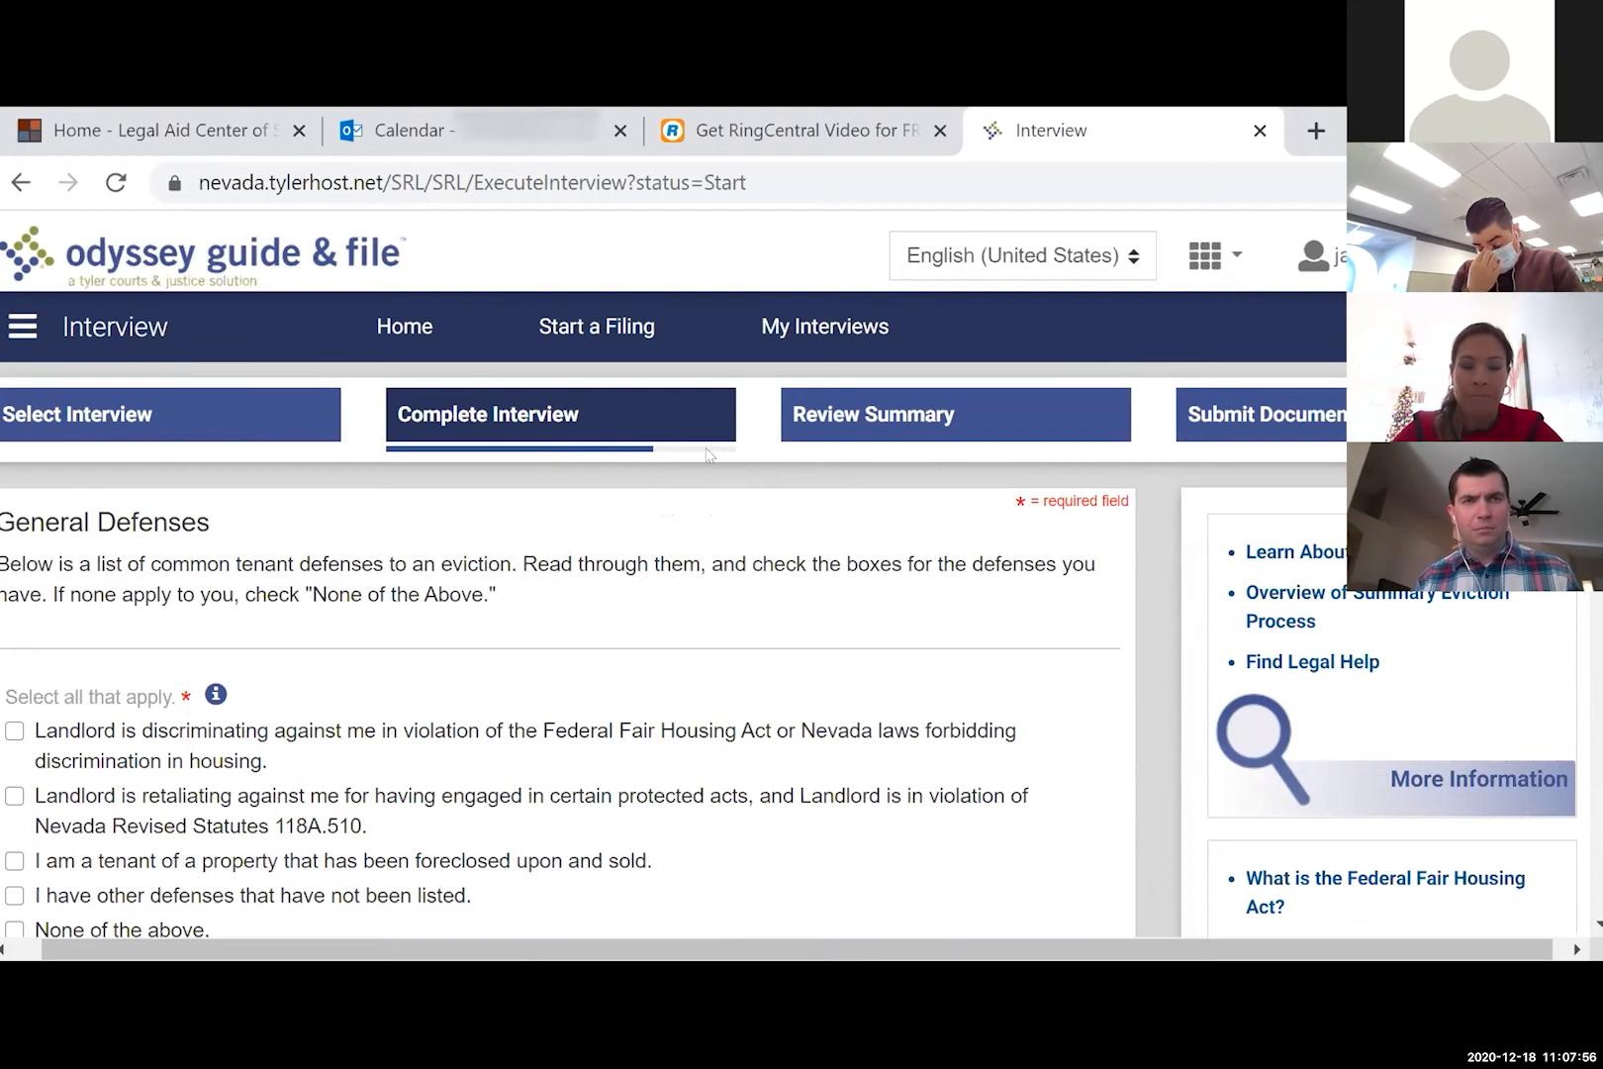
- Request a 10-day stay of enforcement and submit the General Defenses page
scroll(653, 569, "down", 3)
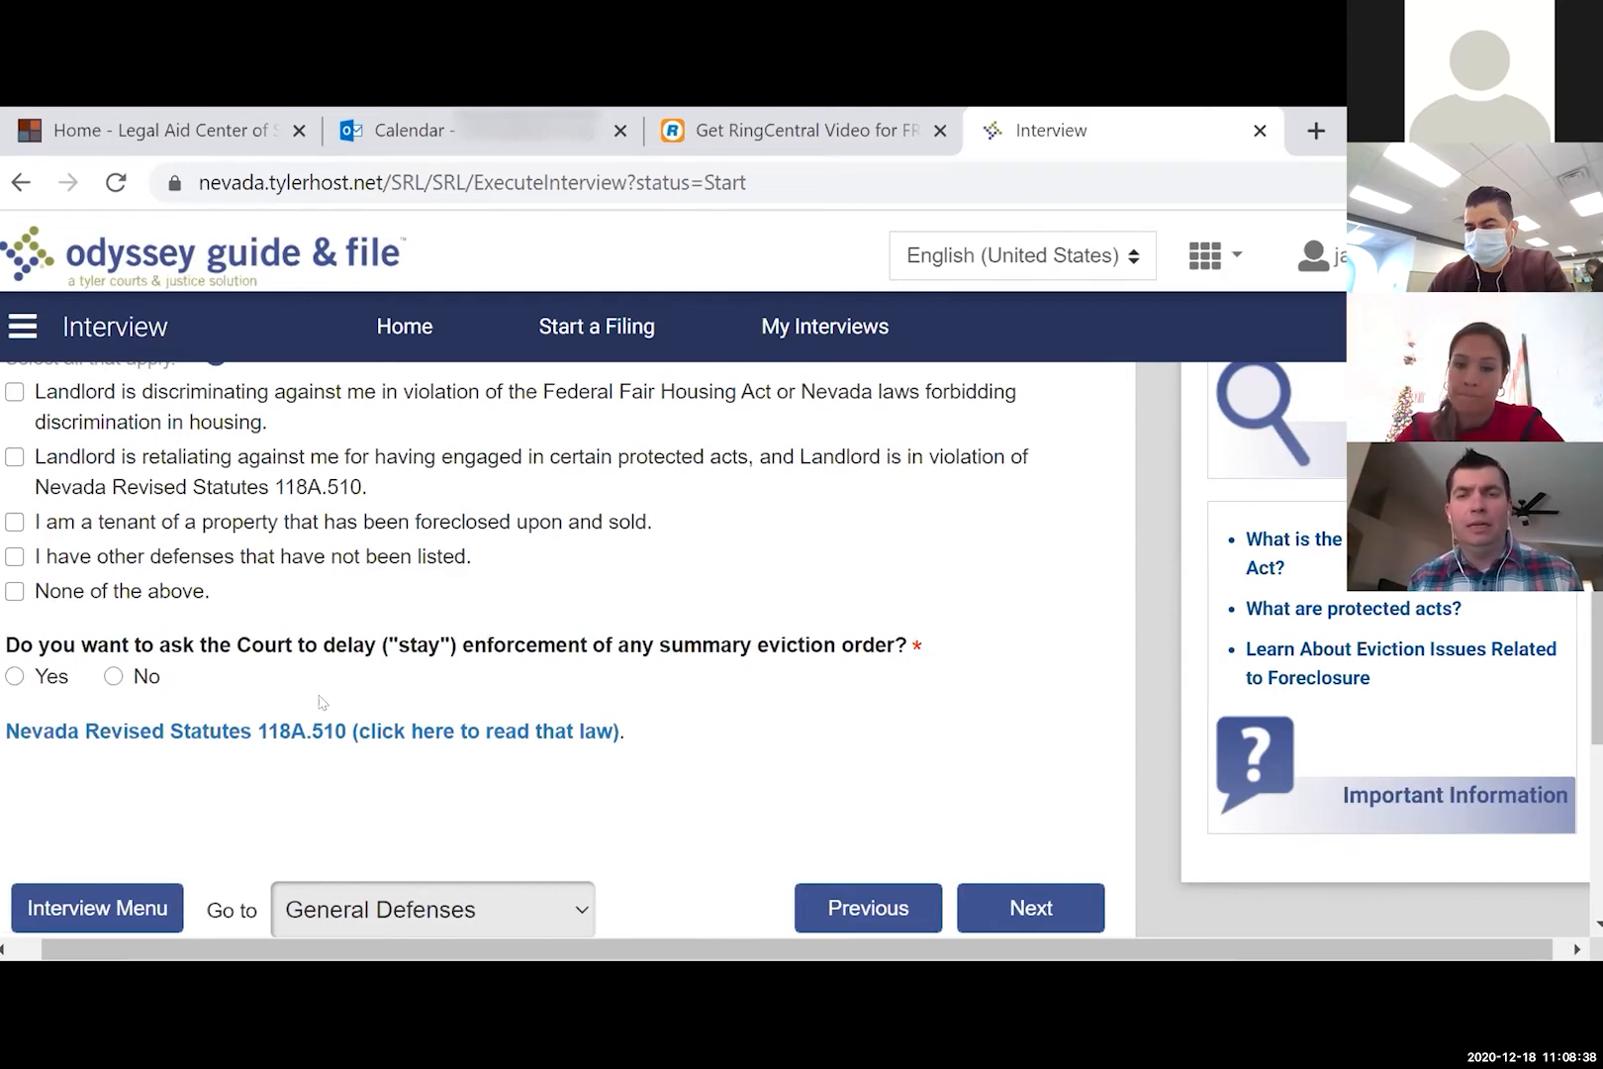
left_click(51, 681)
scroll(381, 772, "down", 2)
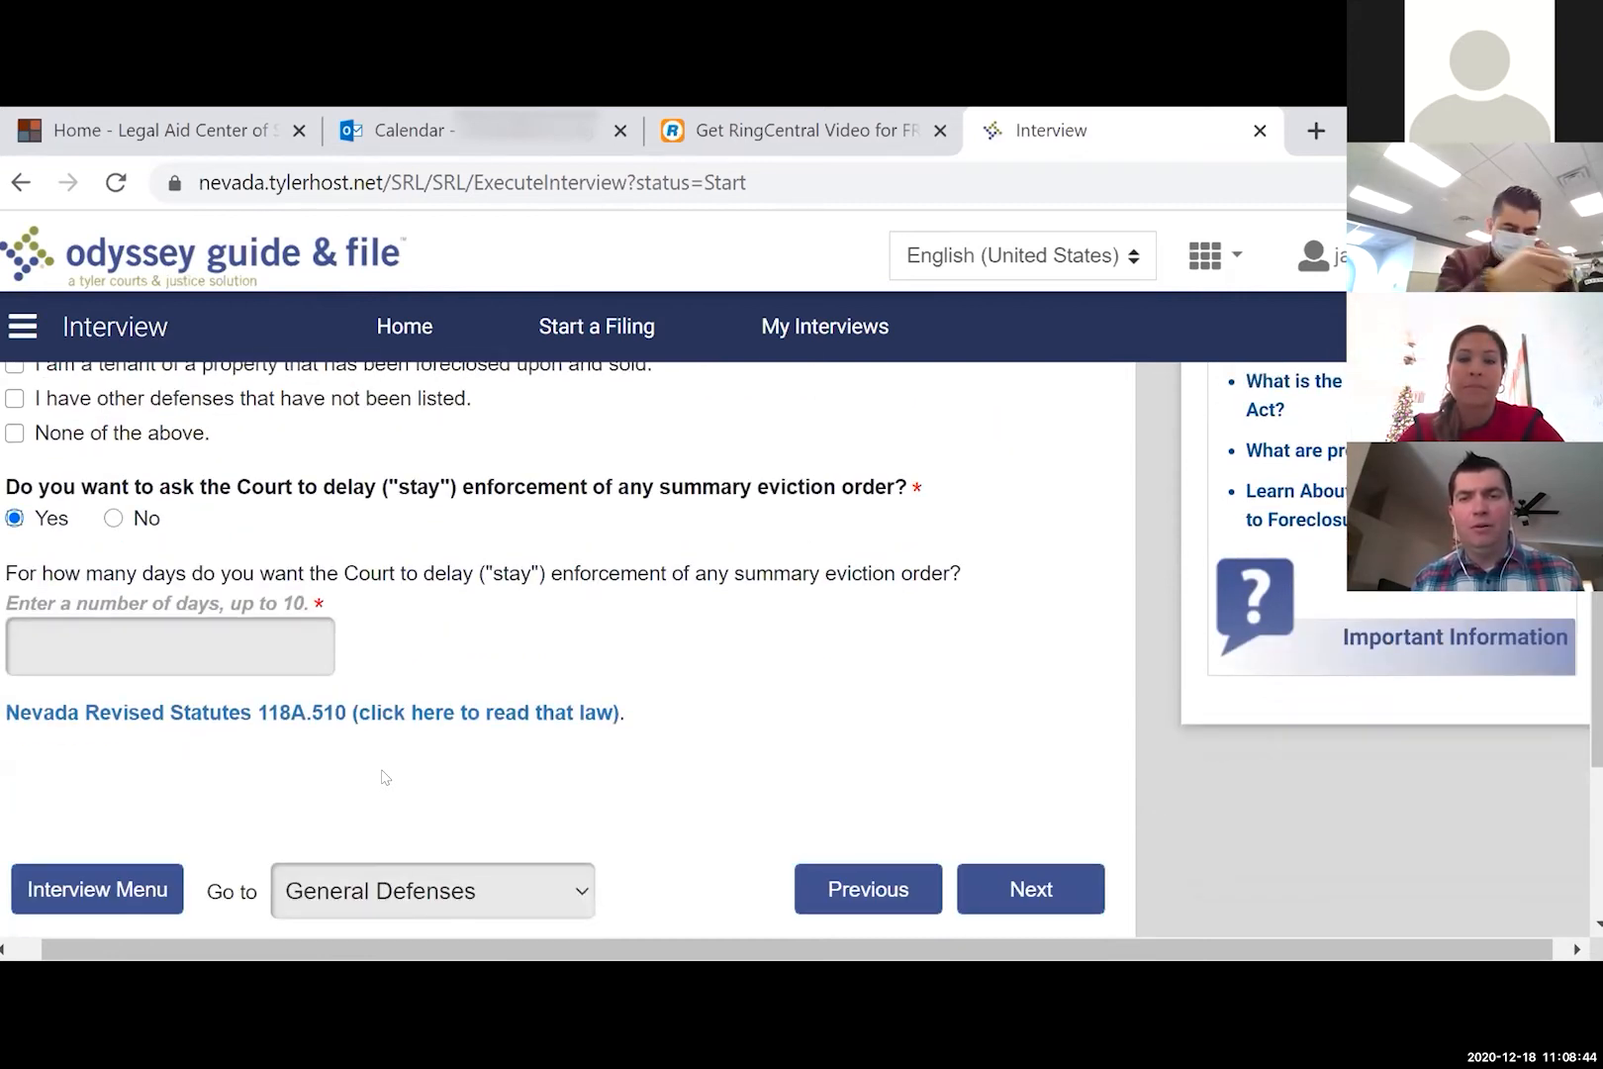
left_click(247, 647)
type("10")
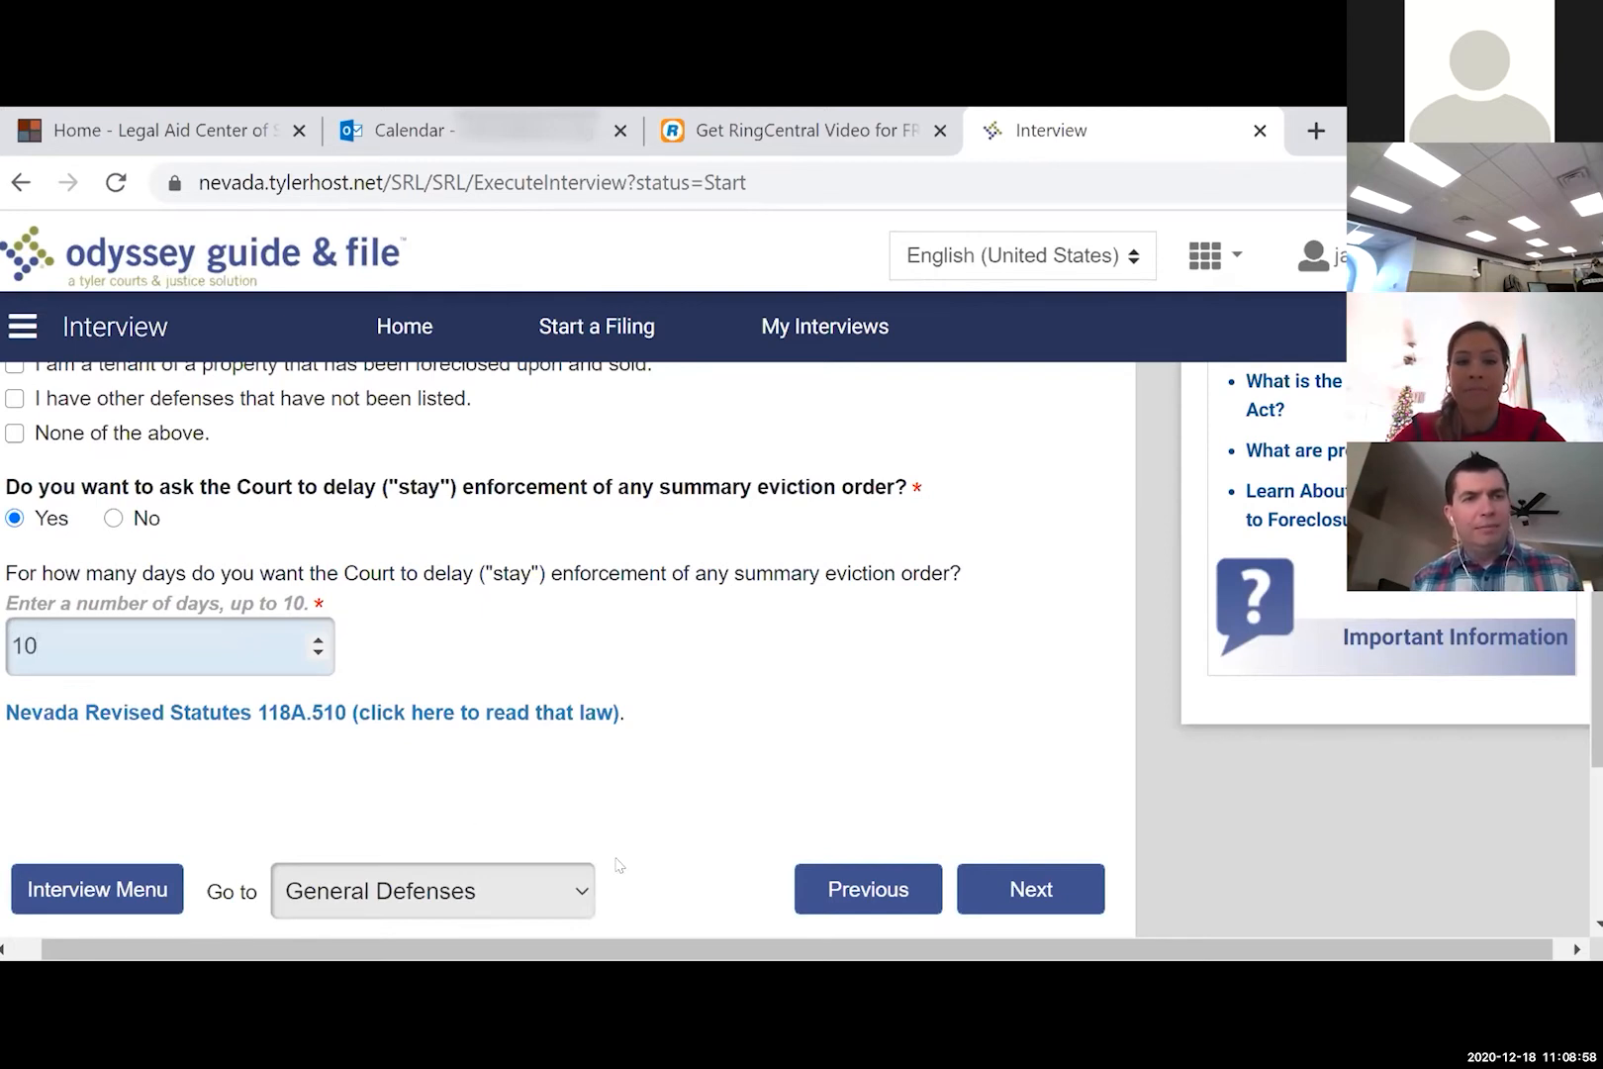
left_click(1037, 901)
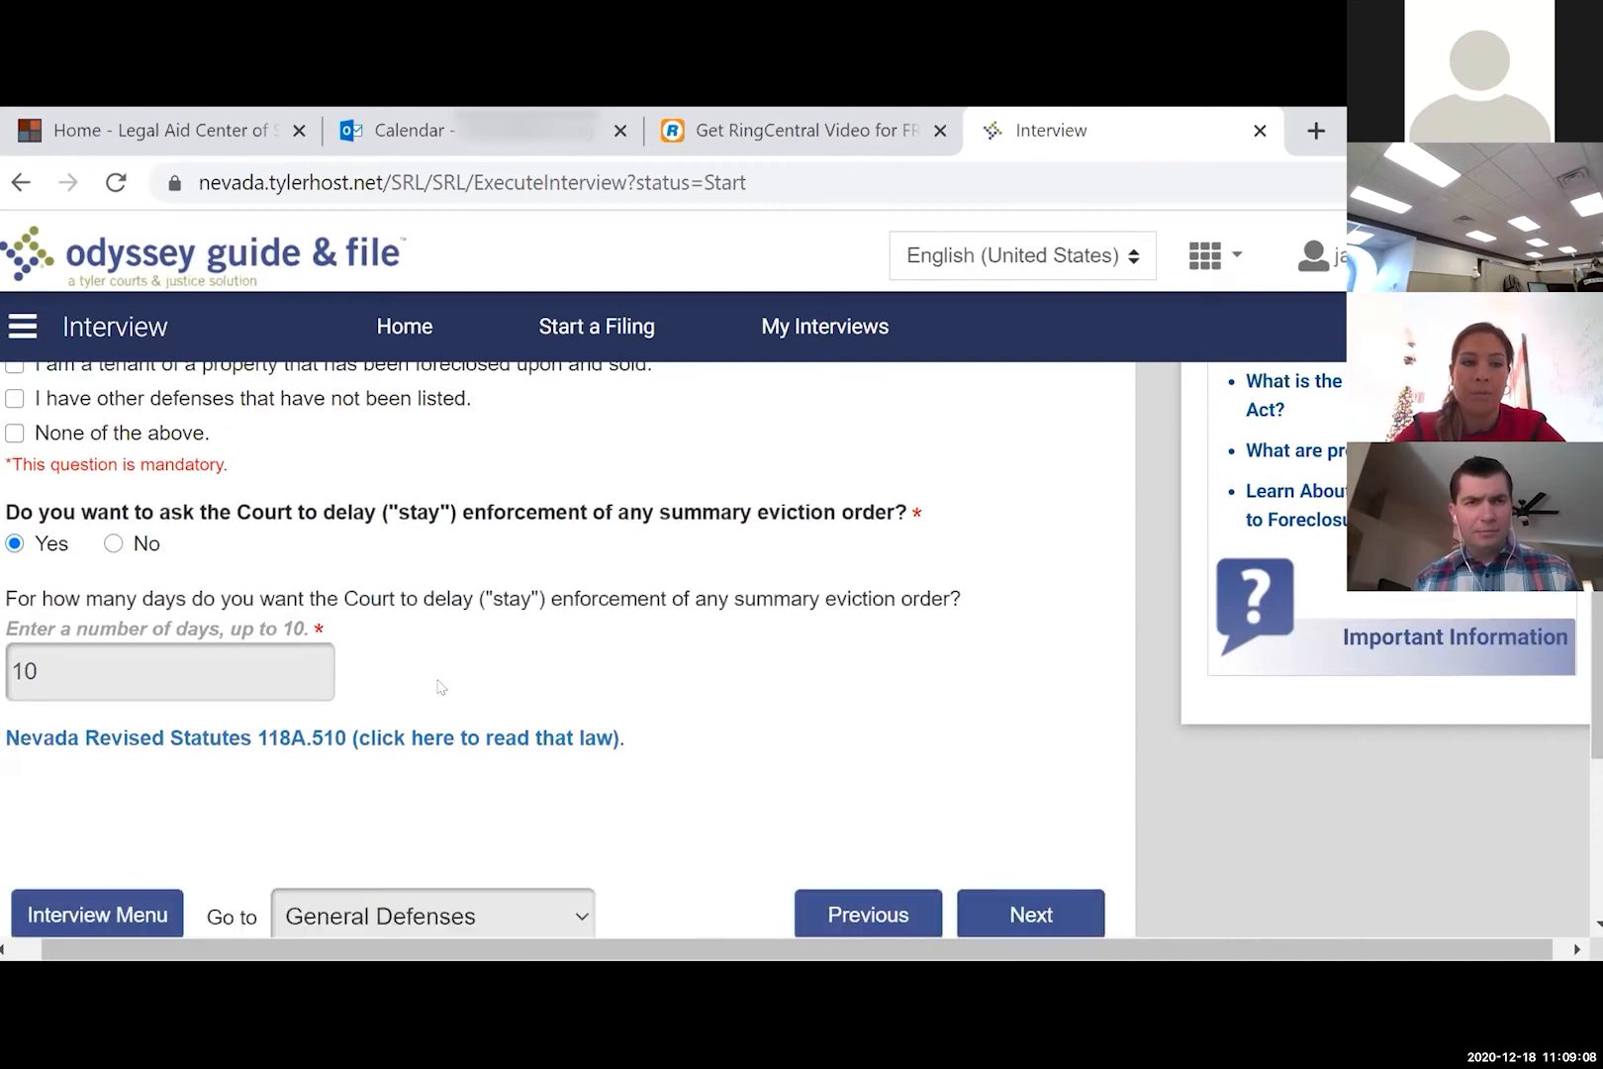
- Check 'None of the above' for general defenses and resubmit the page
scroll(441, 687, "up", 1)
scroll(426, 688, "up", 1)
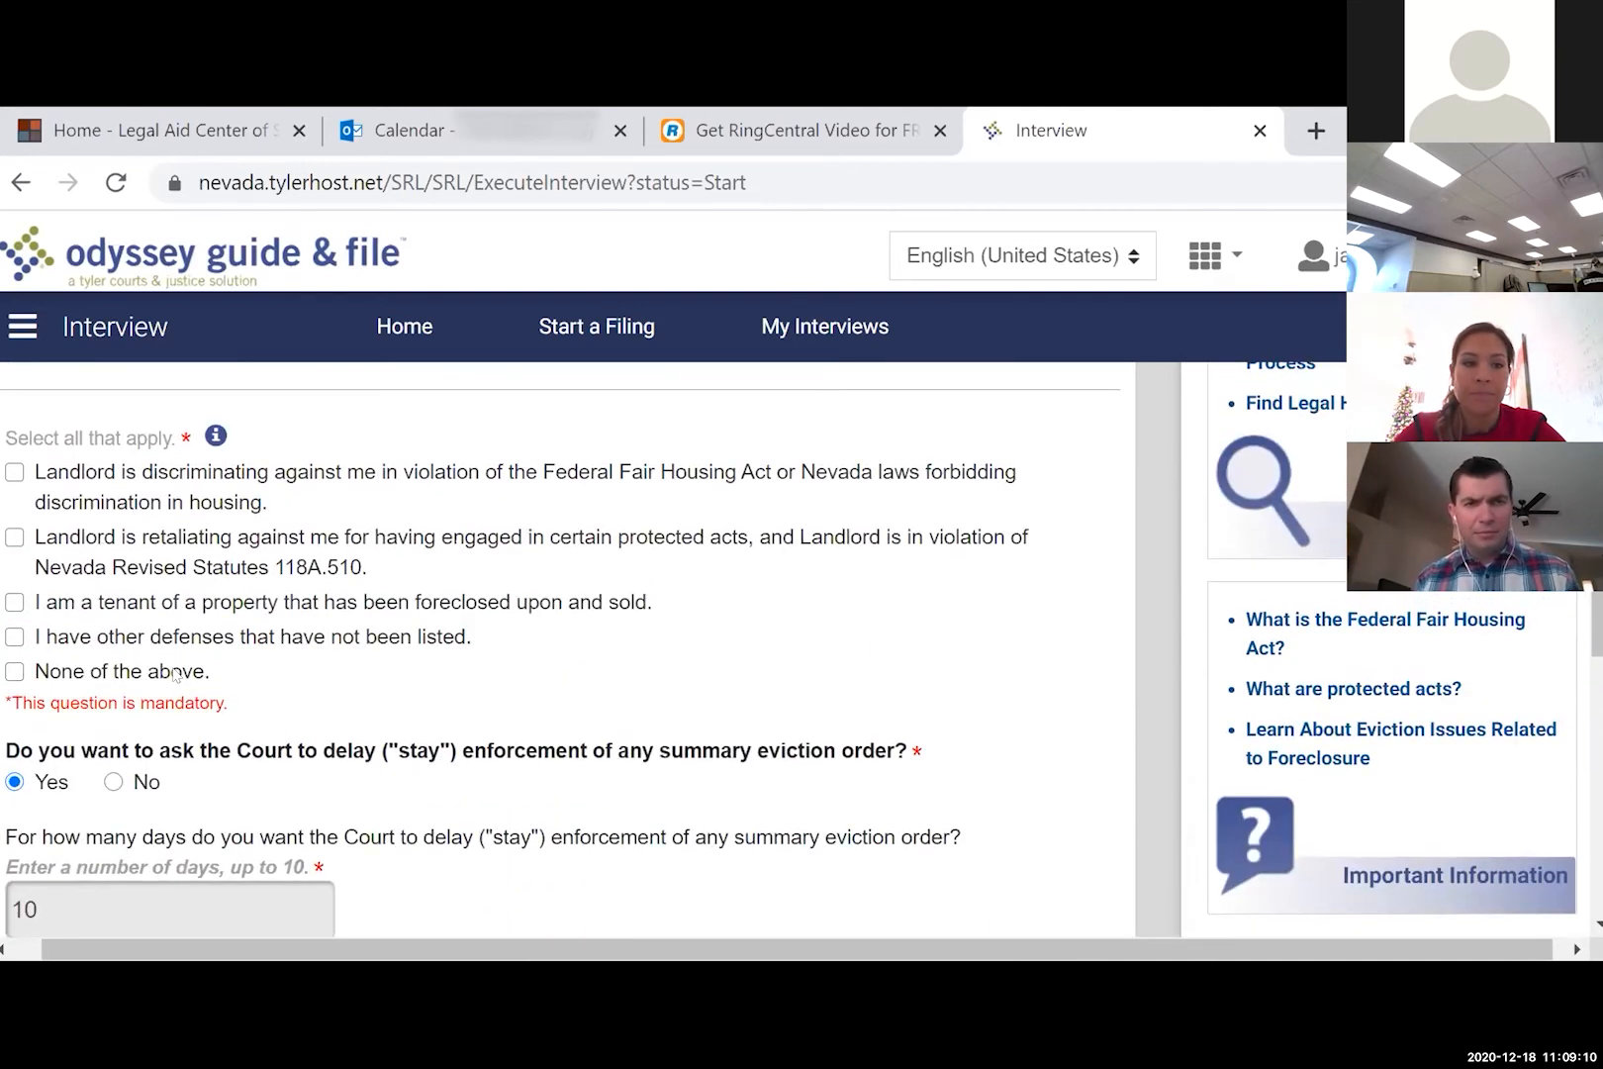
left_click(174, 673)
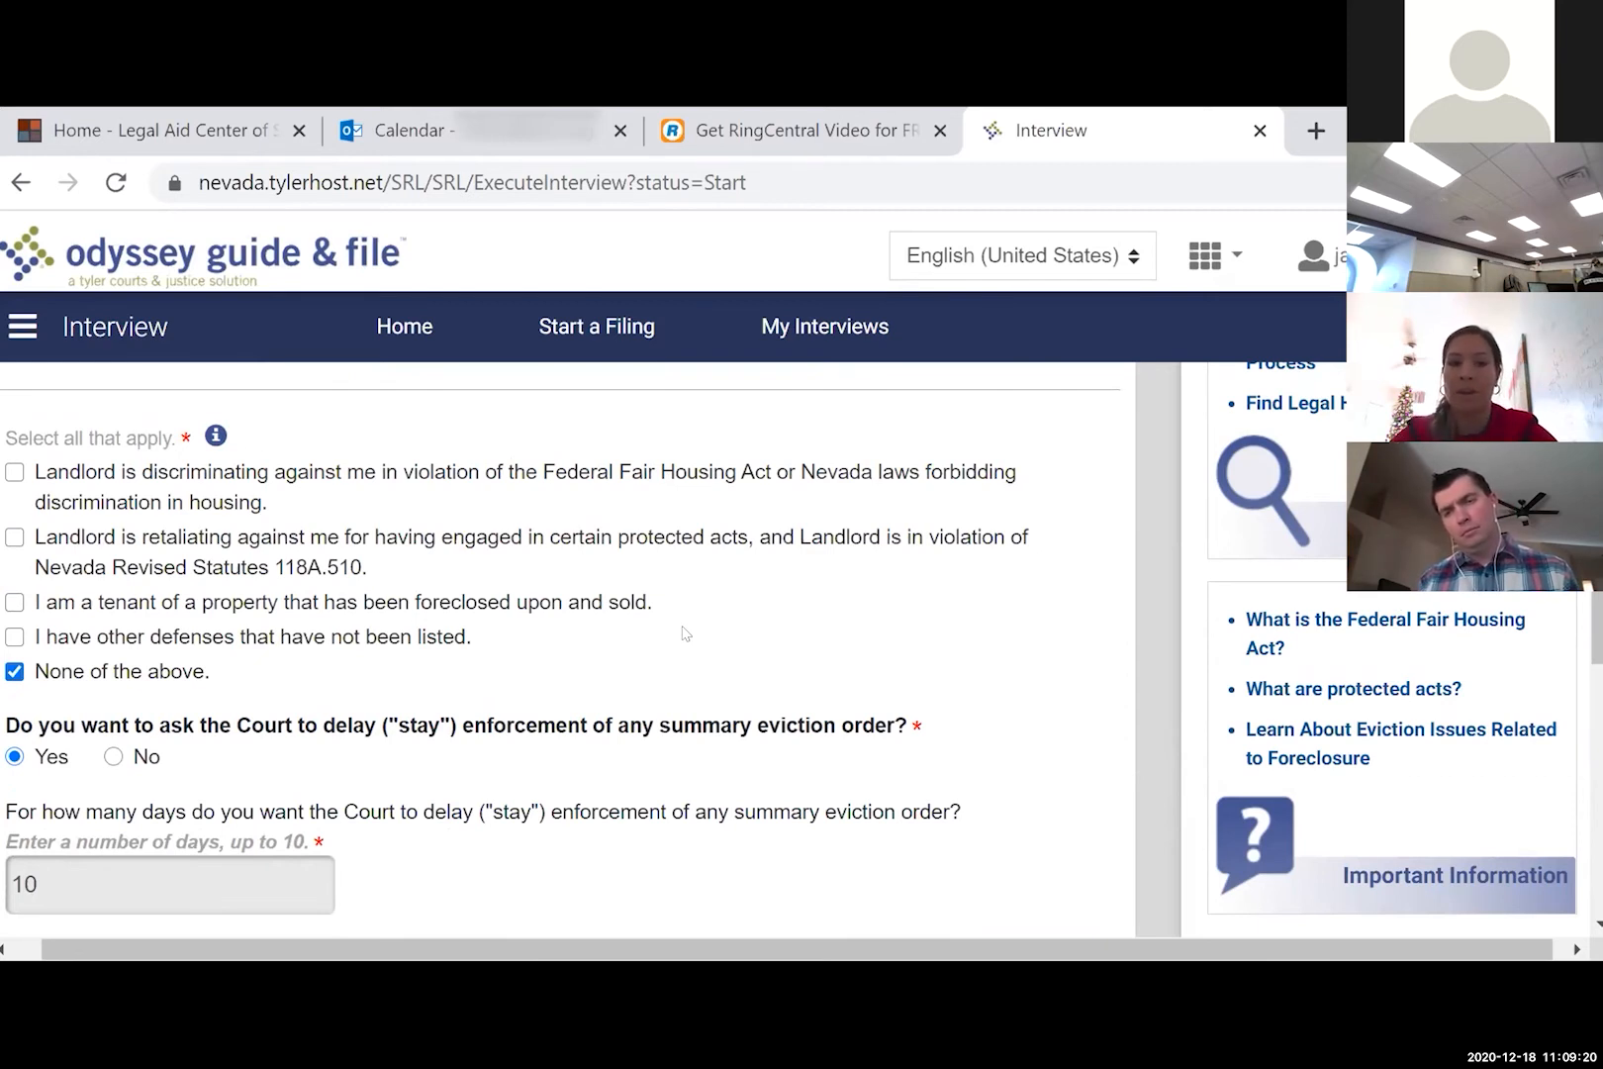
scroll(772, 660, "down", 3)
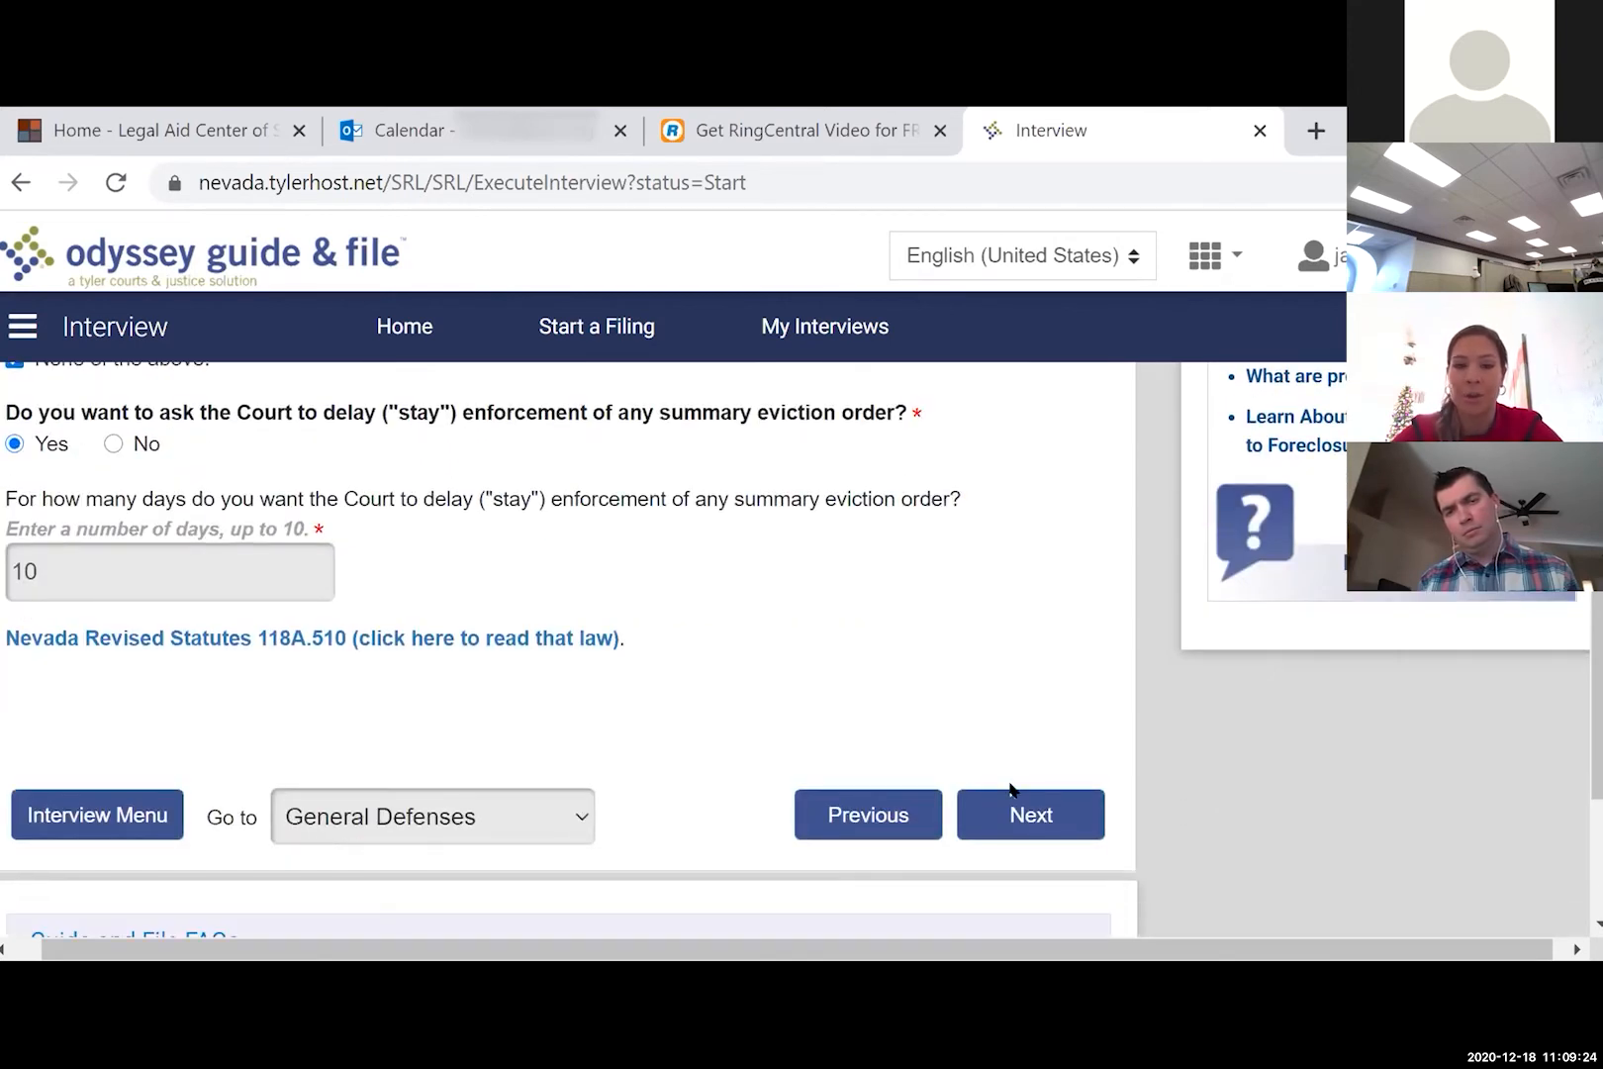
left_click(1028, 811)
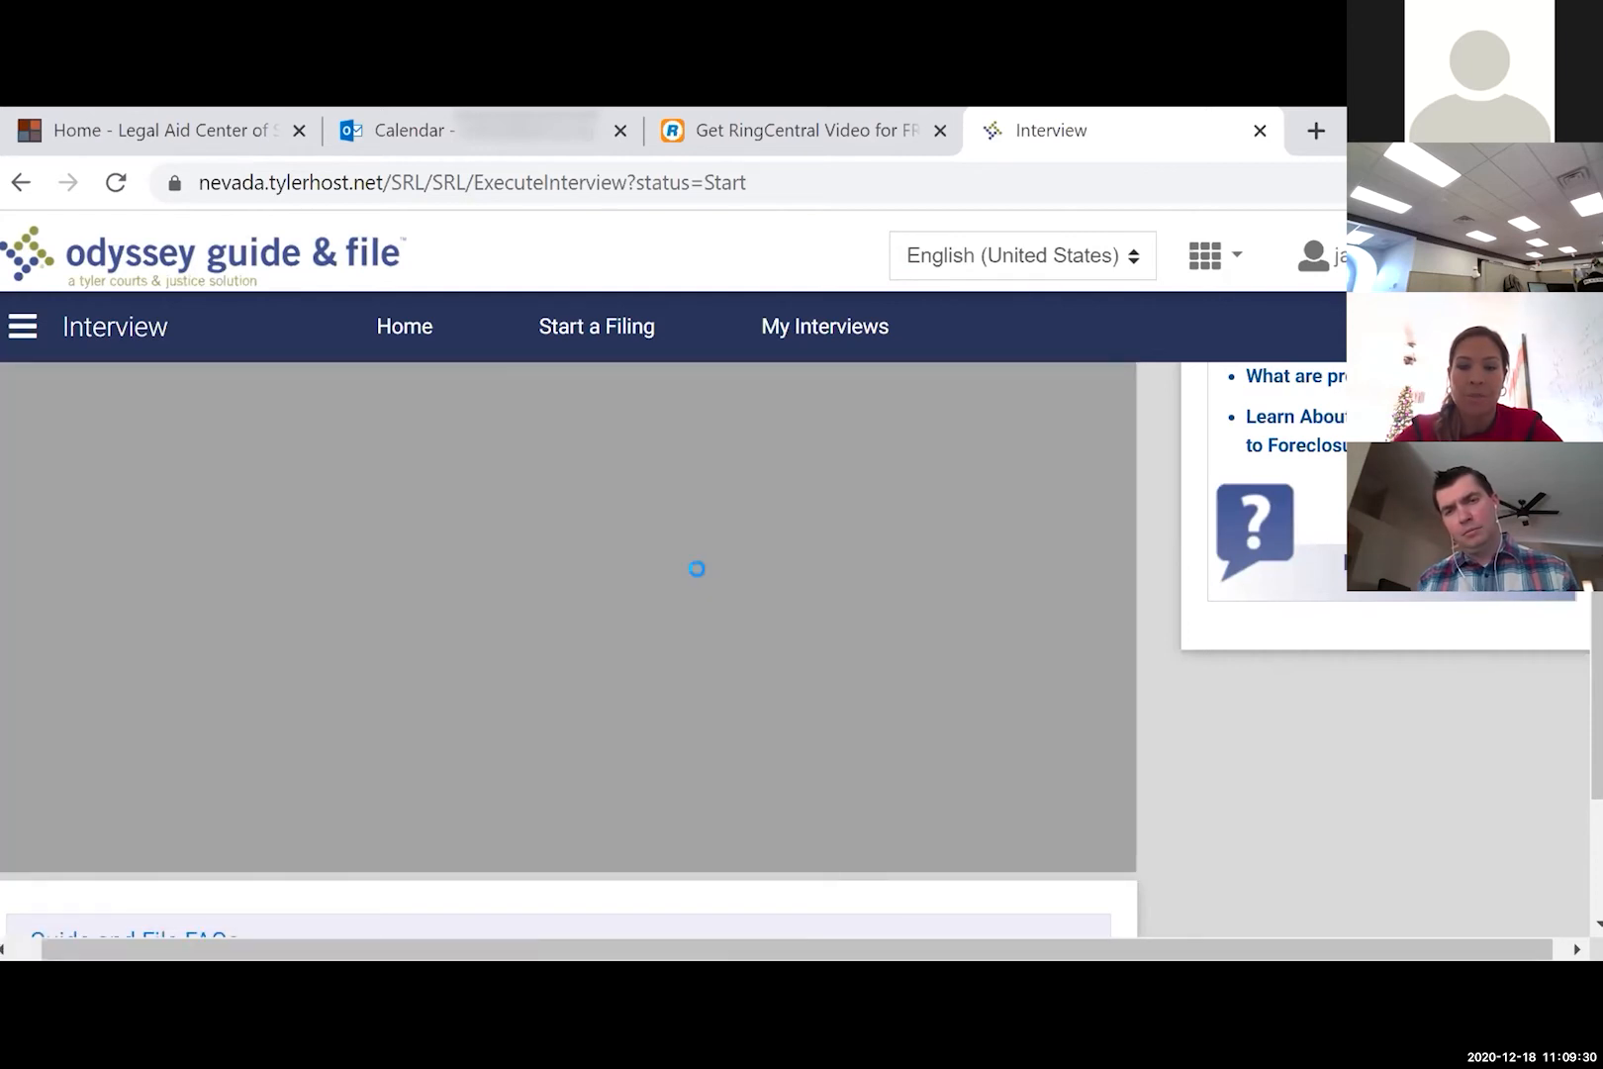
- Write in the facts box that 10 years of belongings, mainly audio equipment, need time to move out
scroll(704, 571, "up", 2)
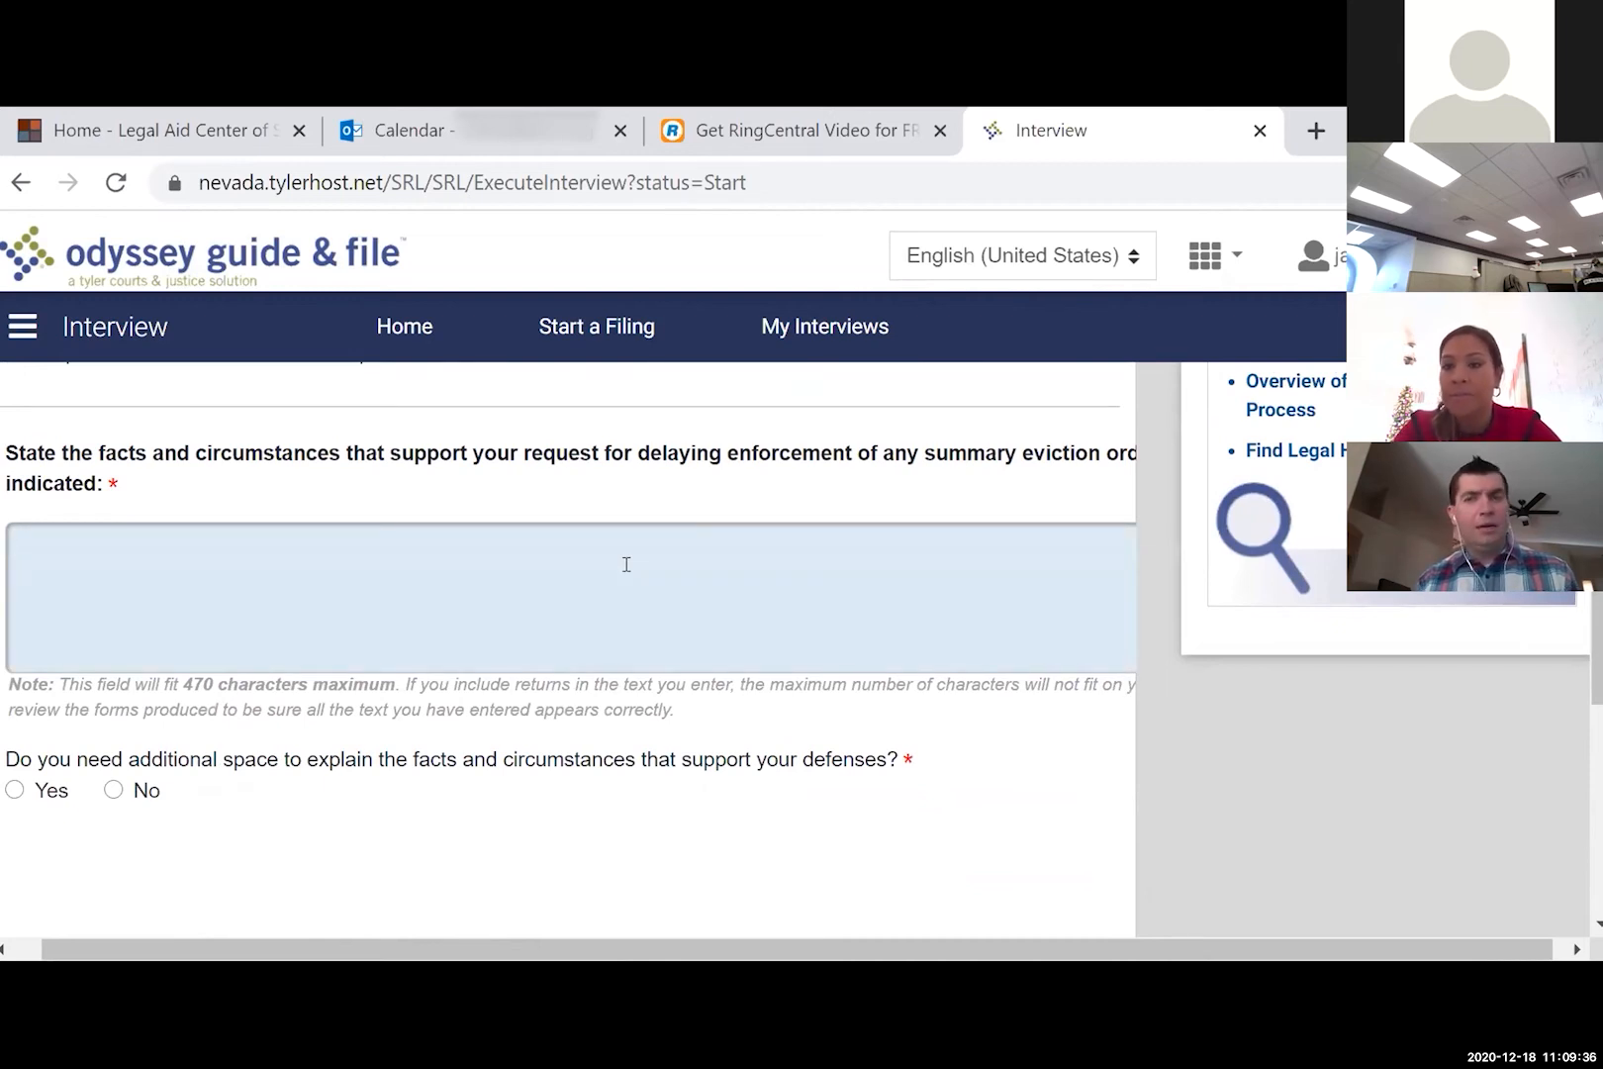
type("'ve lived i")
key("BackSpace")
key("BackSpace")
key("BackSpace")
key("BackSpace")
key("BackSpace")
key("BackSpace")
key("BackSpace")
key("BackSpace")
key("BackSpace")
key("BackSpace")
key("BackSpace")
type("have 10 yars")
key("BackSpace")
key("BackSpace")
key("BackSpace")
type("ears worth of")
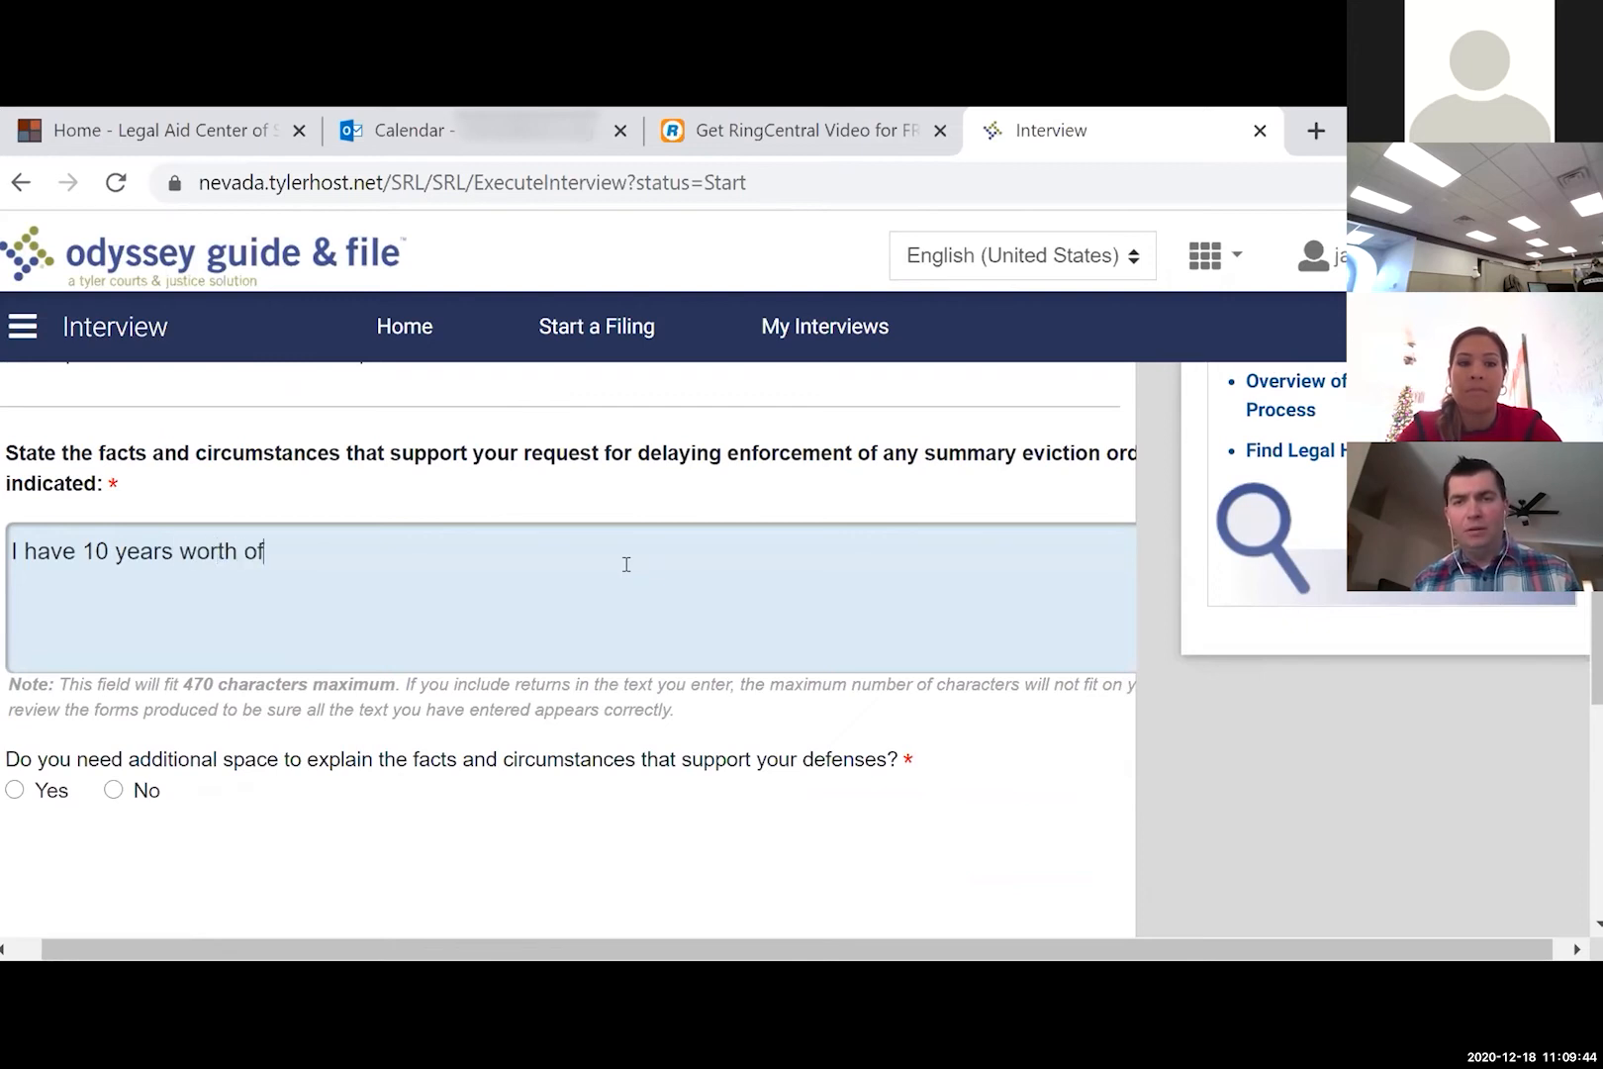
type(" things i")
key("BackSpace")
type("i")
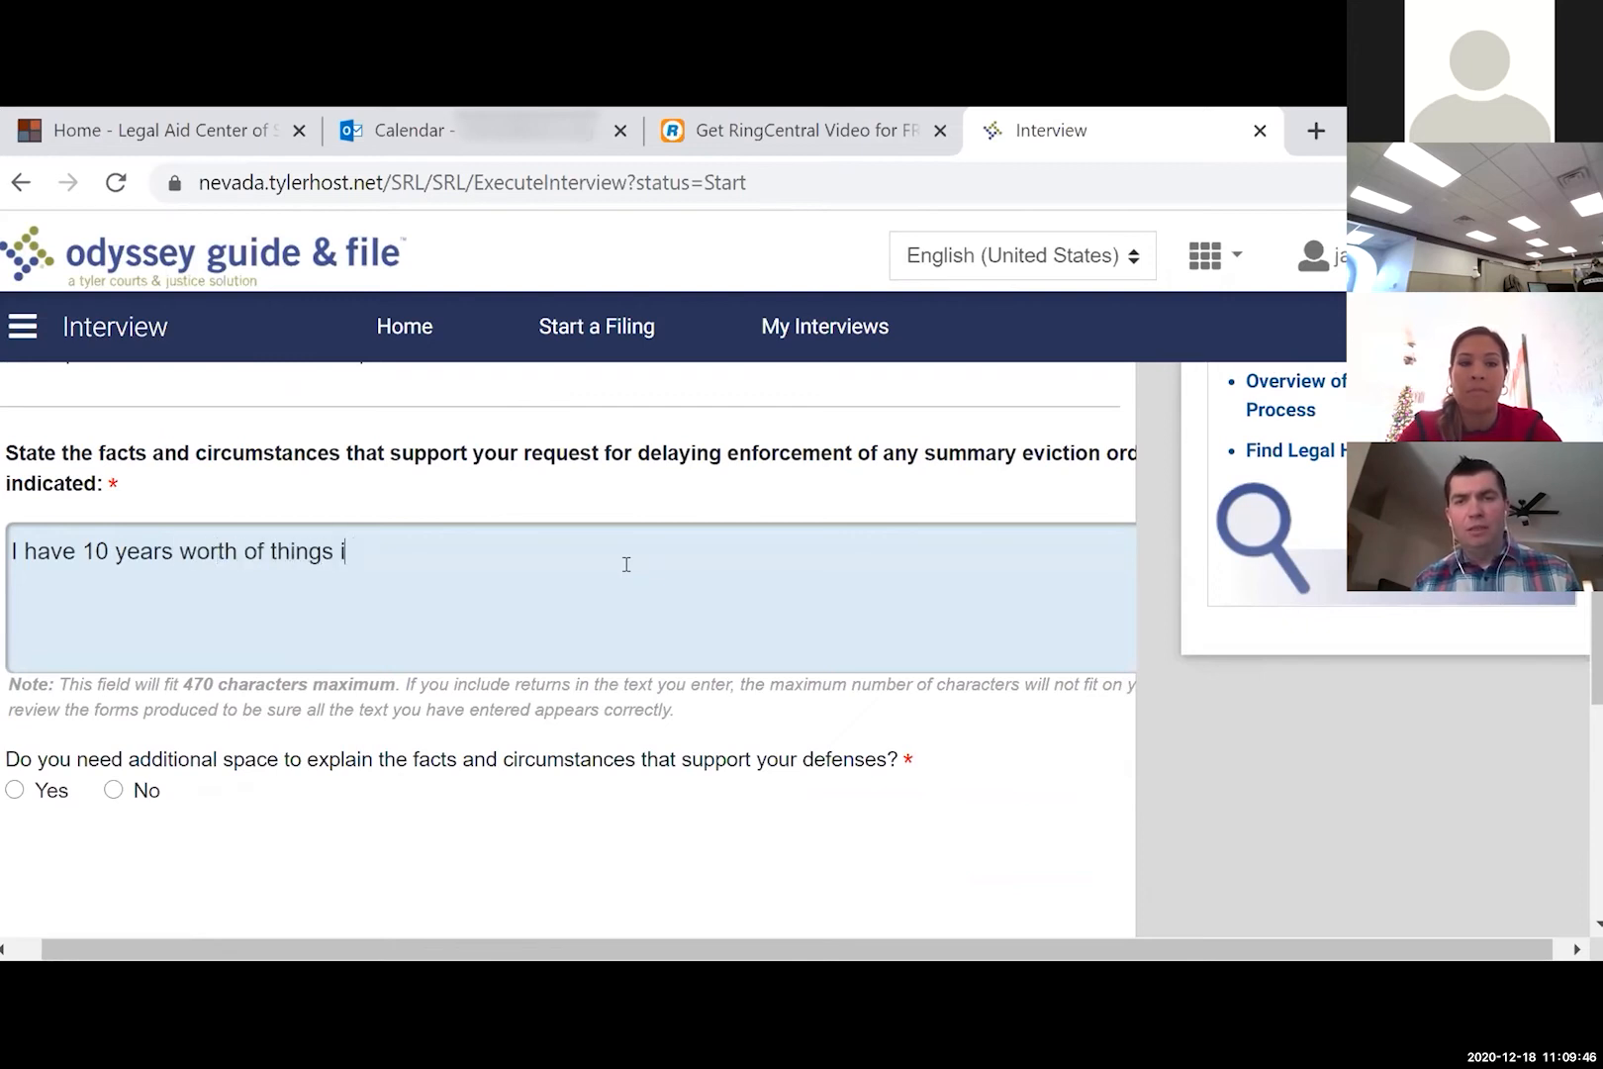
type("n there, specifica")
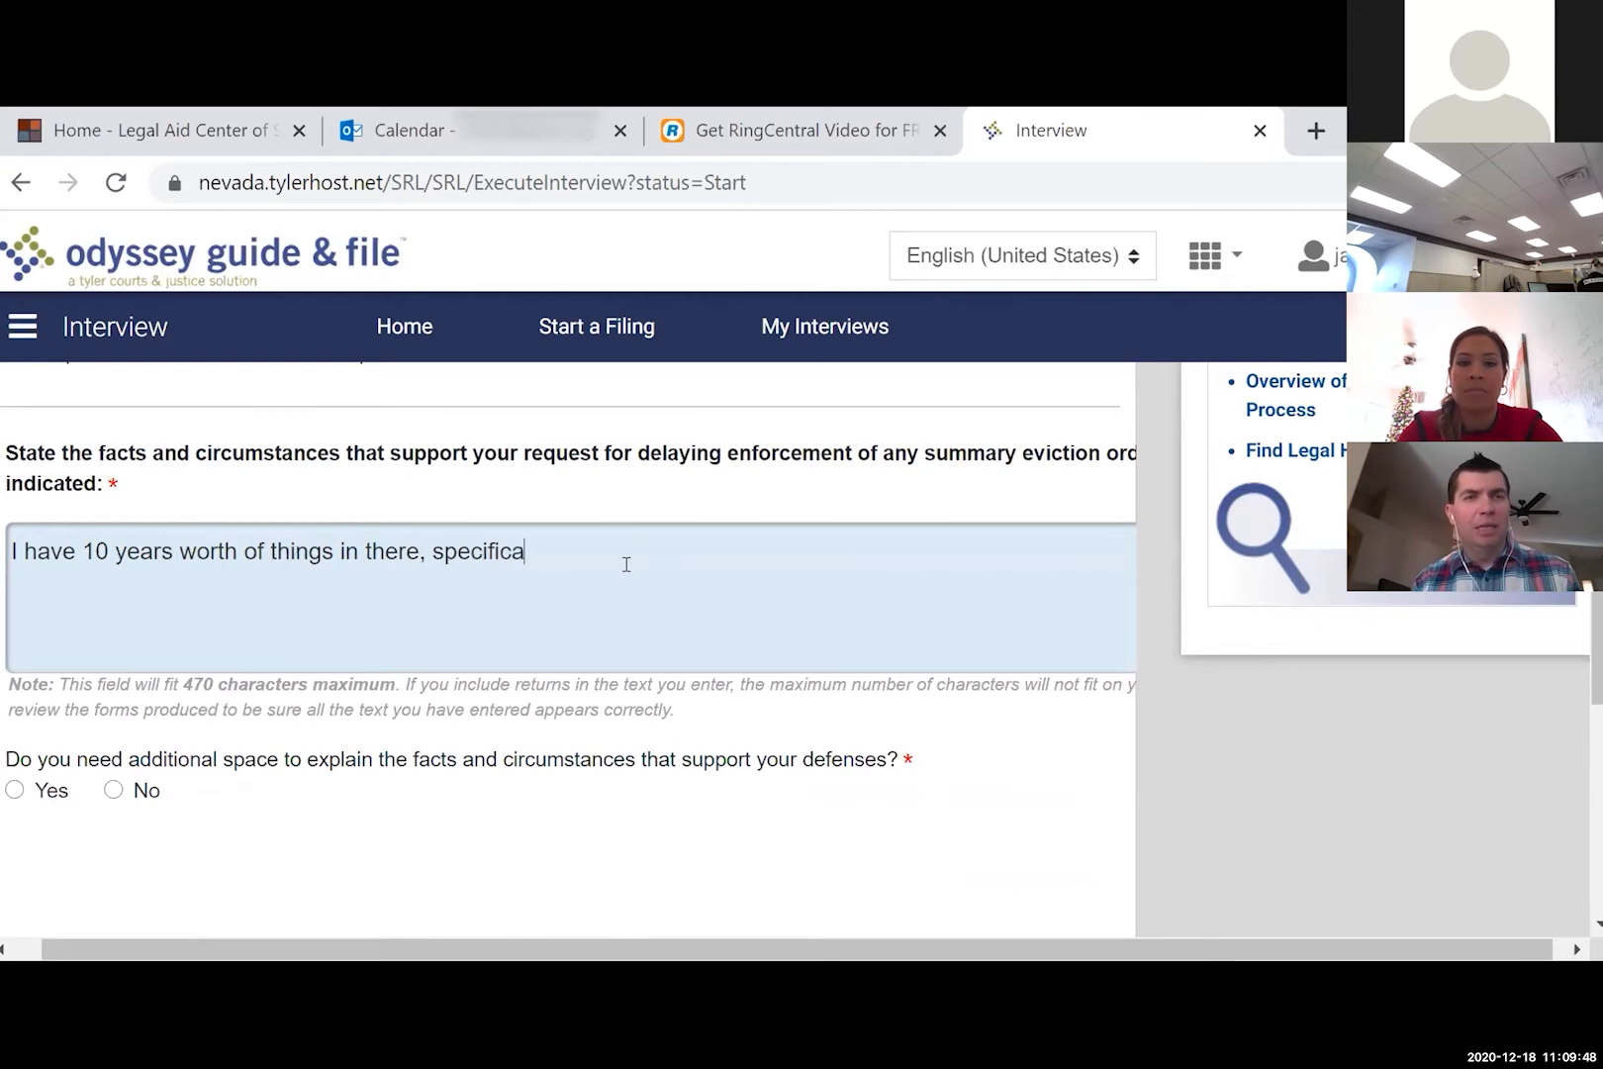
type("lly, fancy ")
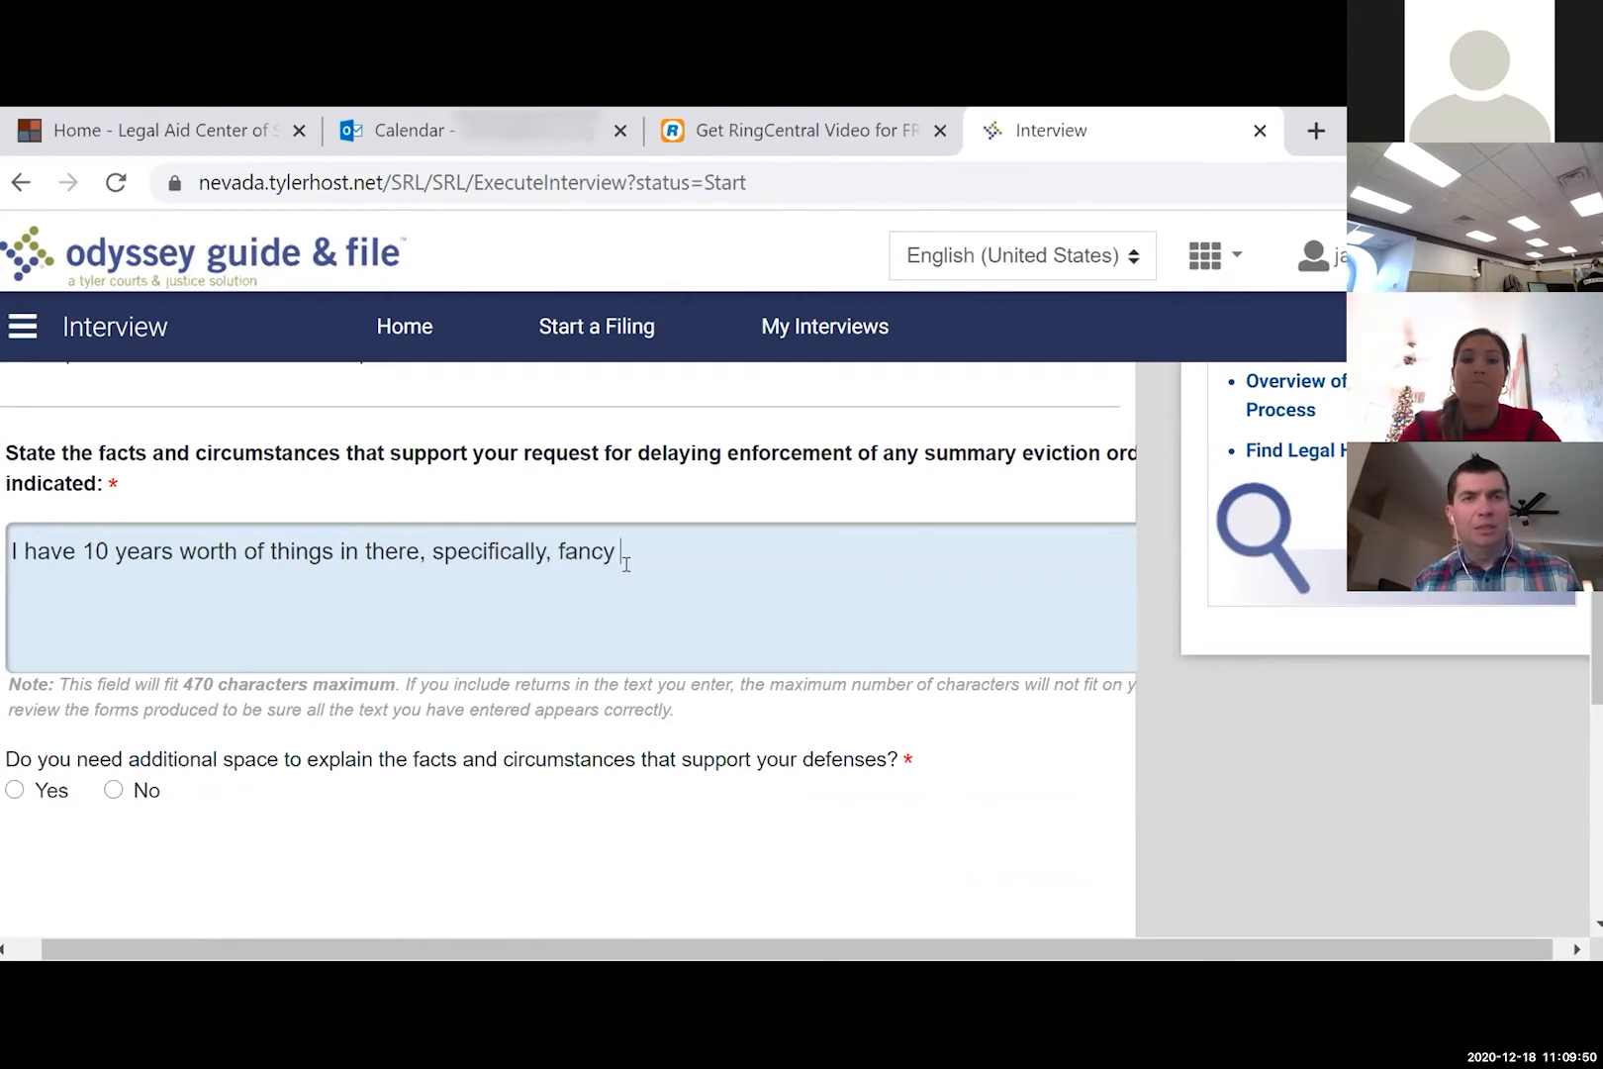
type("auti")
key("BackSpace")
key("BackSpace")
type("dio equipment. I need")
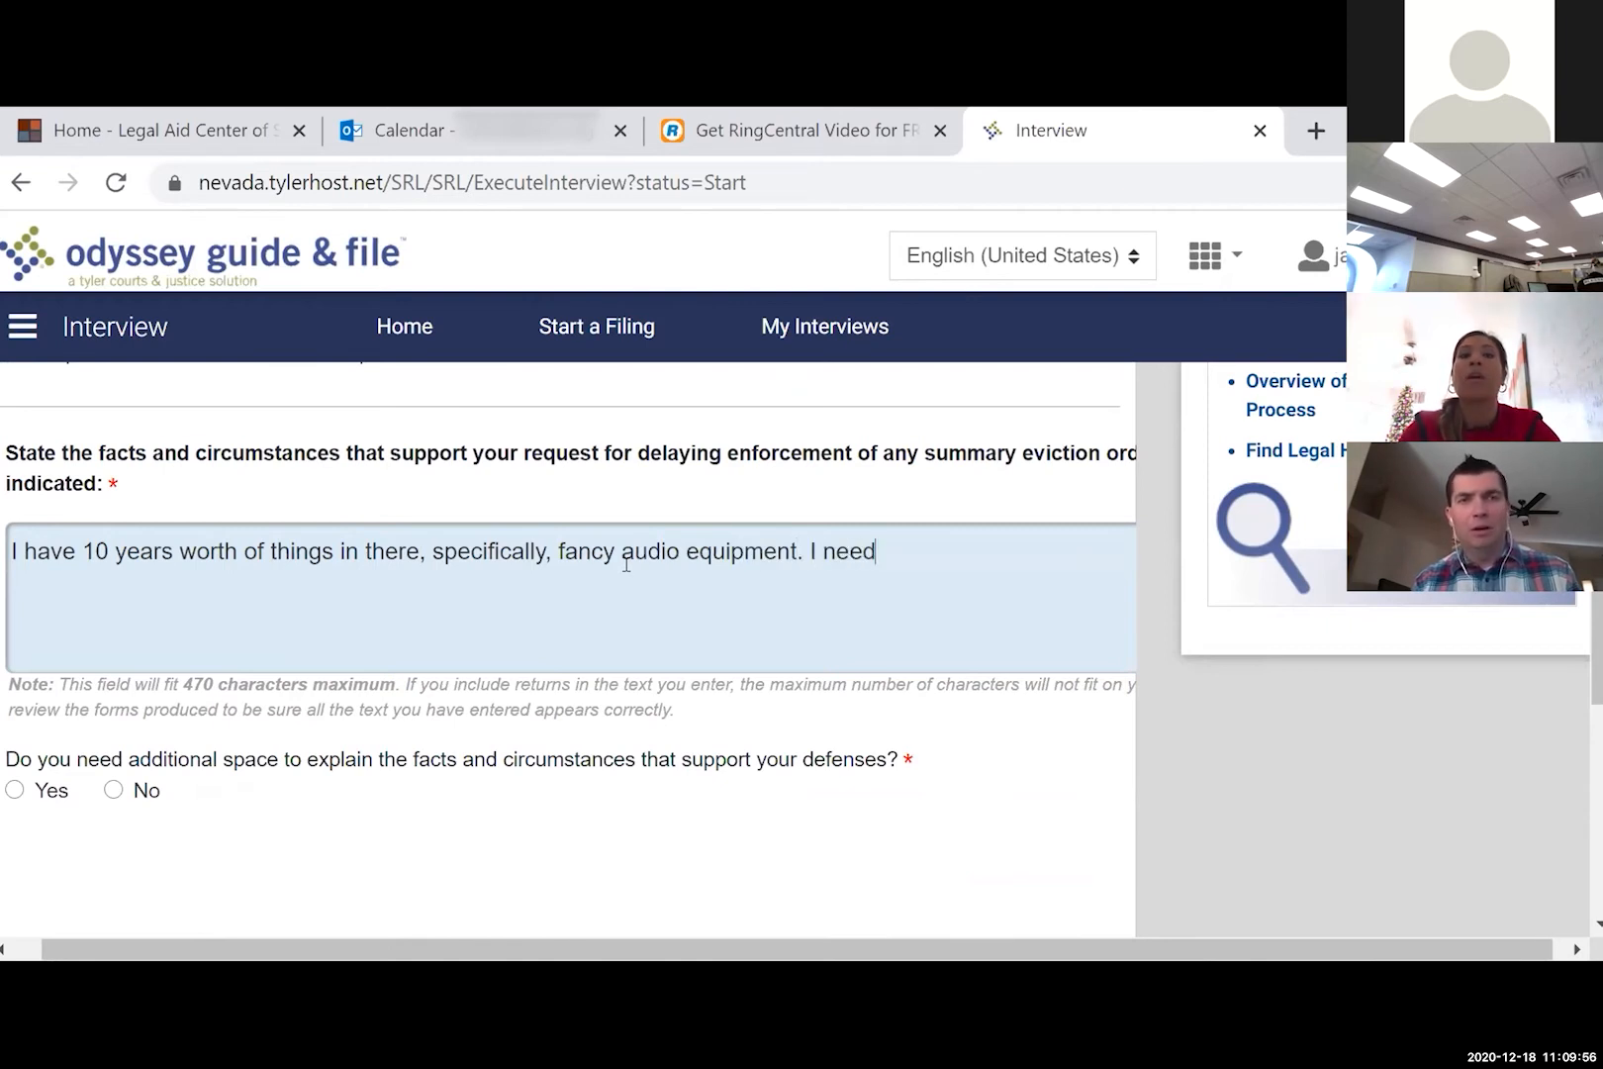
type(" time")
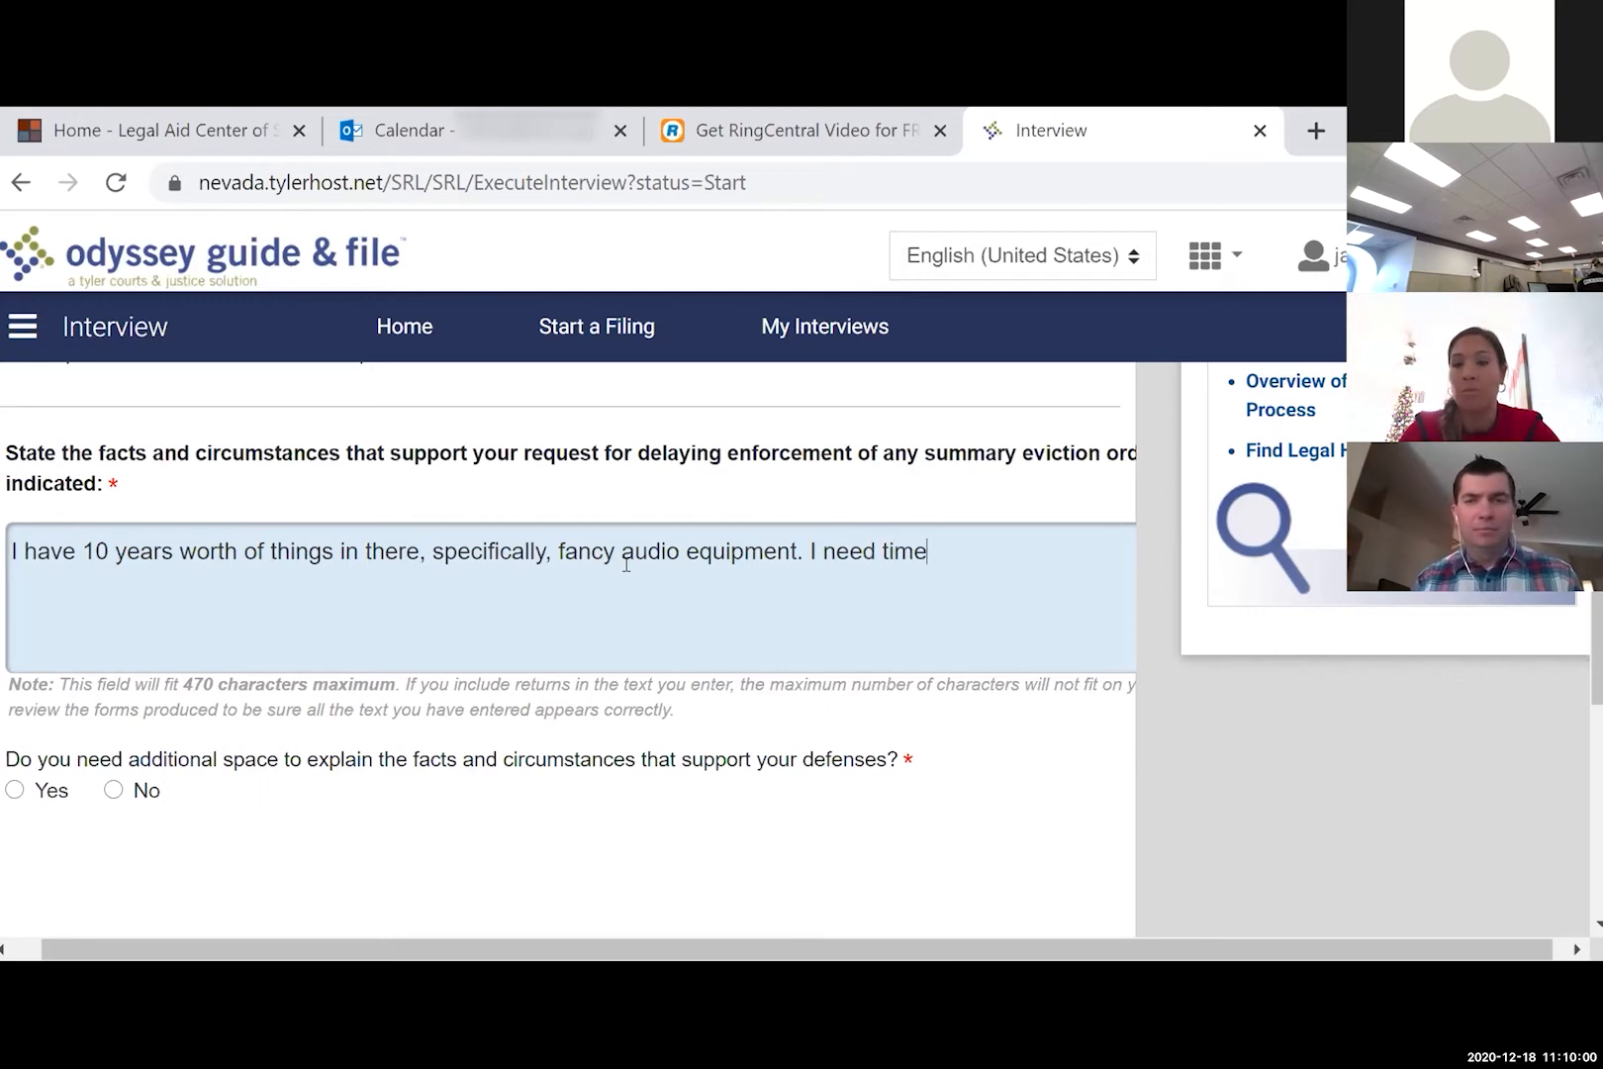
type(" to move ")
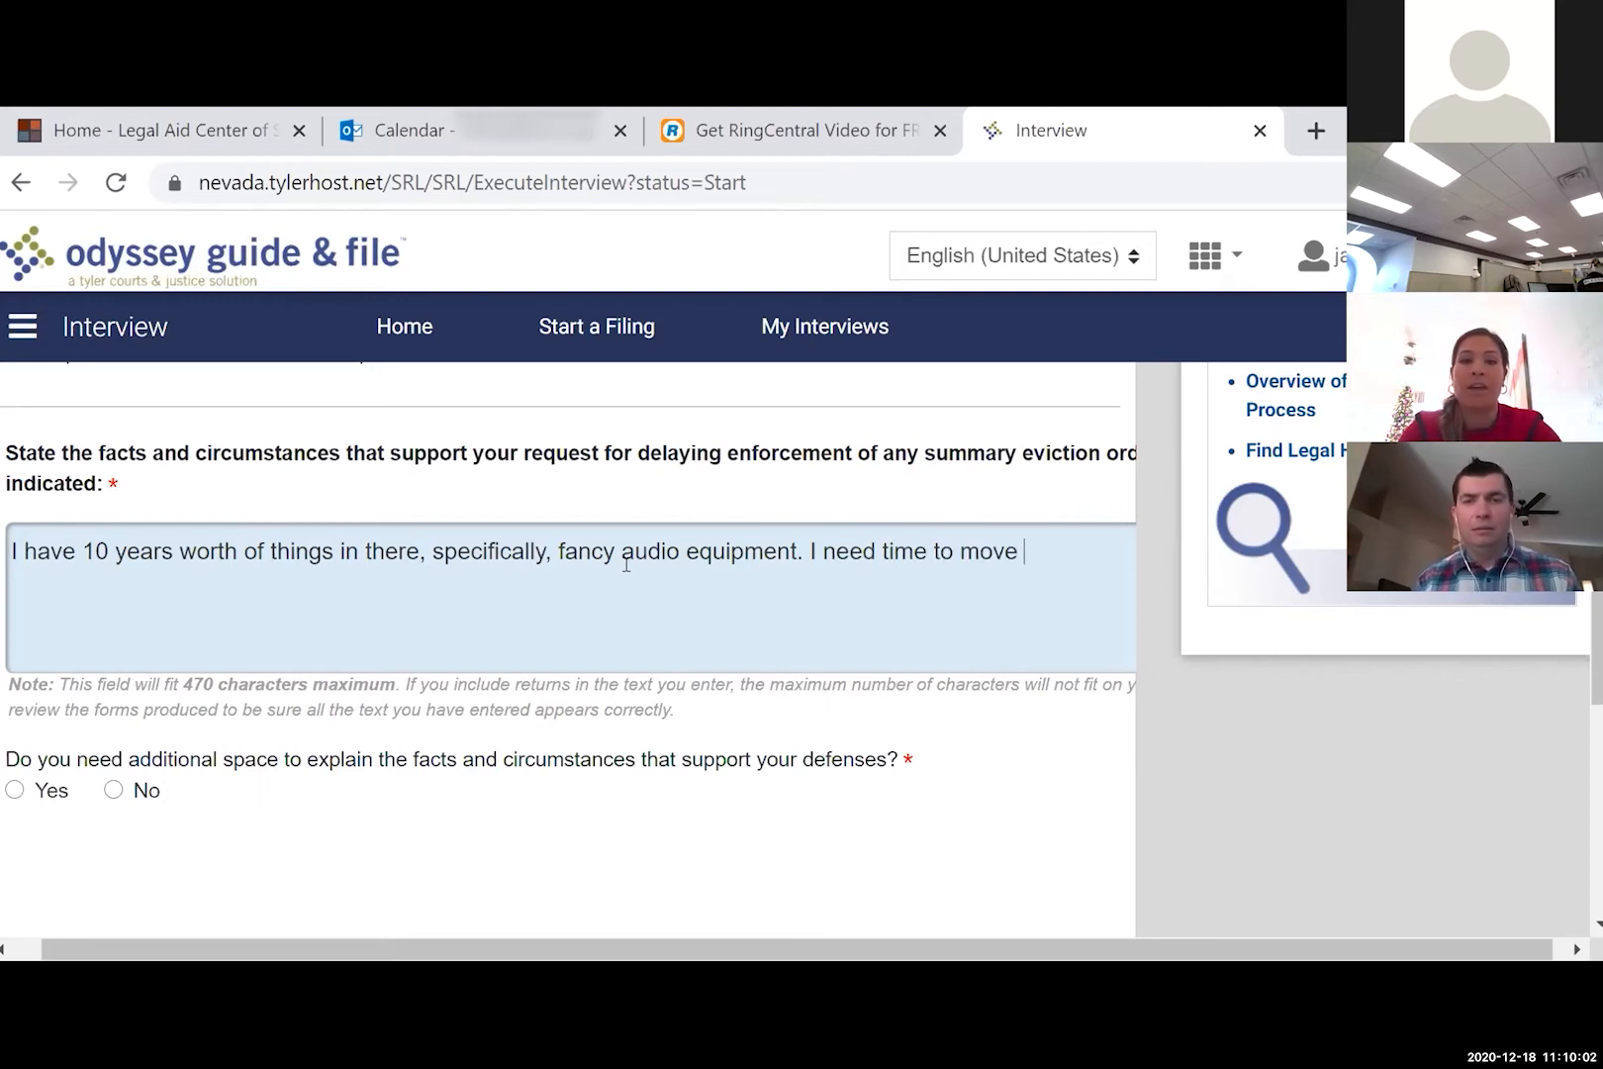
type("all that equipment out.")
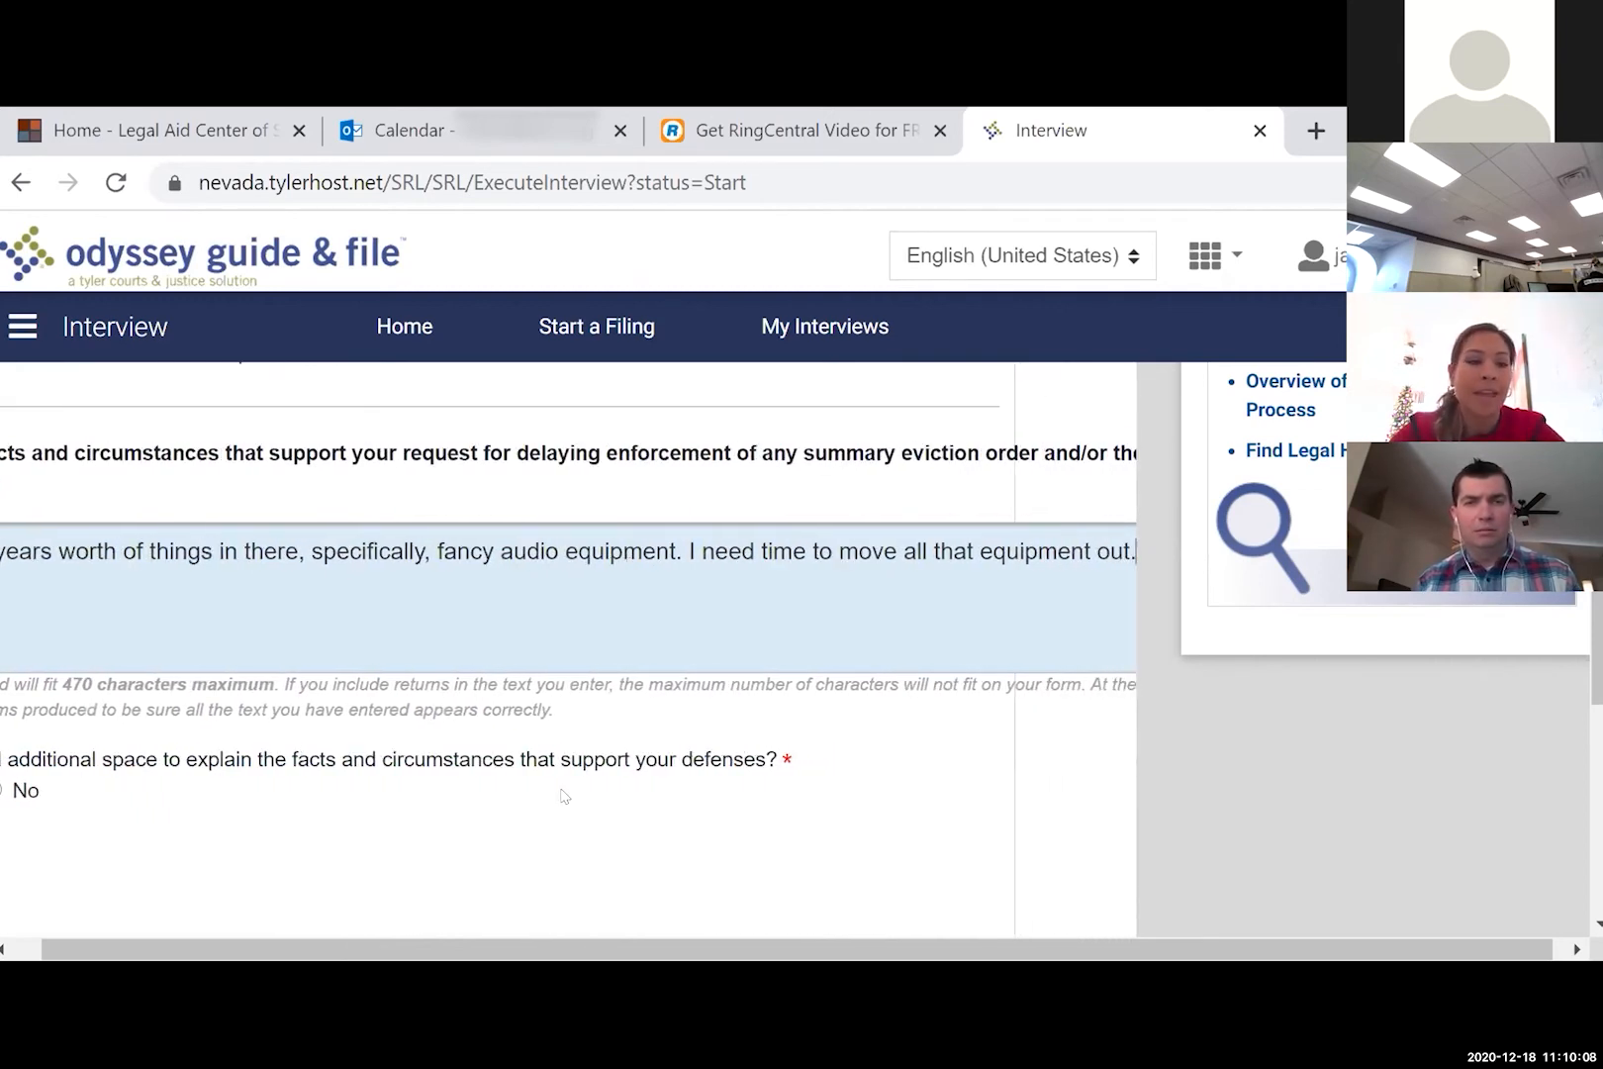
- Answer No to needing additional space and submit the stay explanation page
scroll(562, 791, "left", 1)
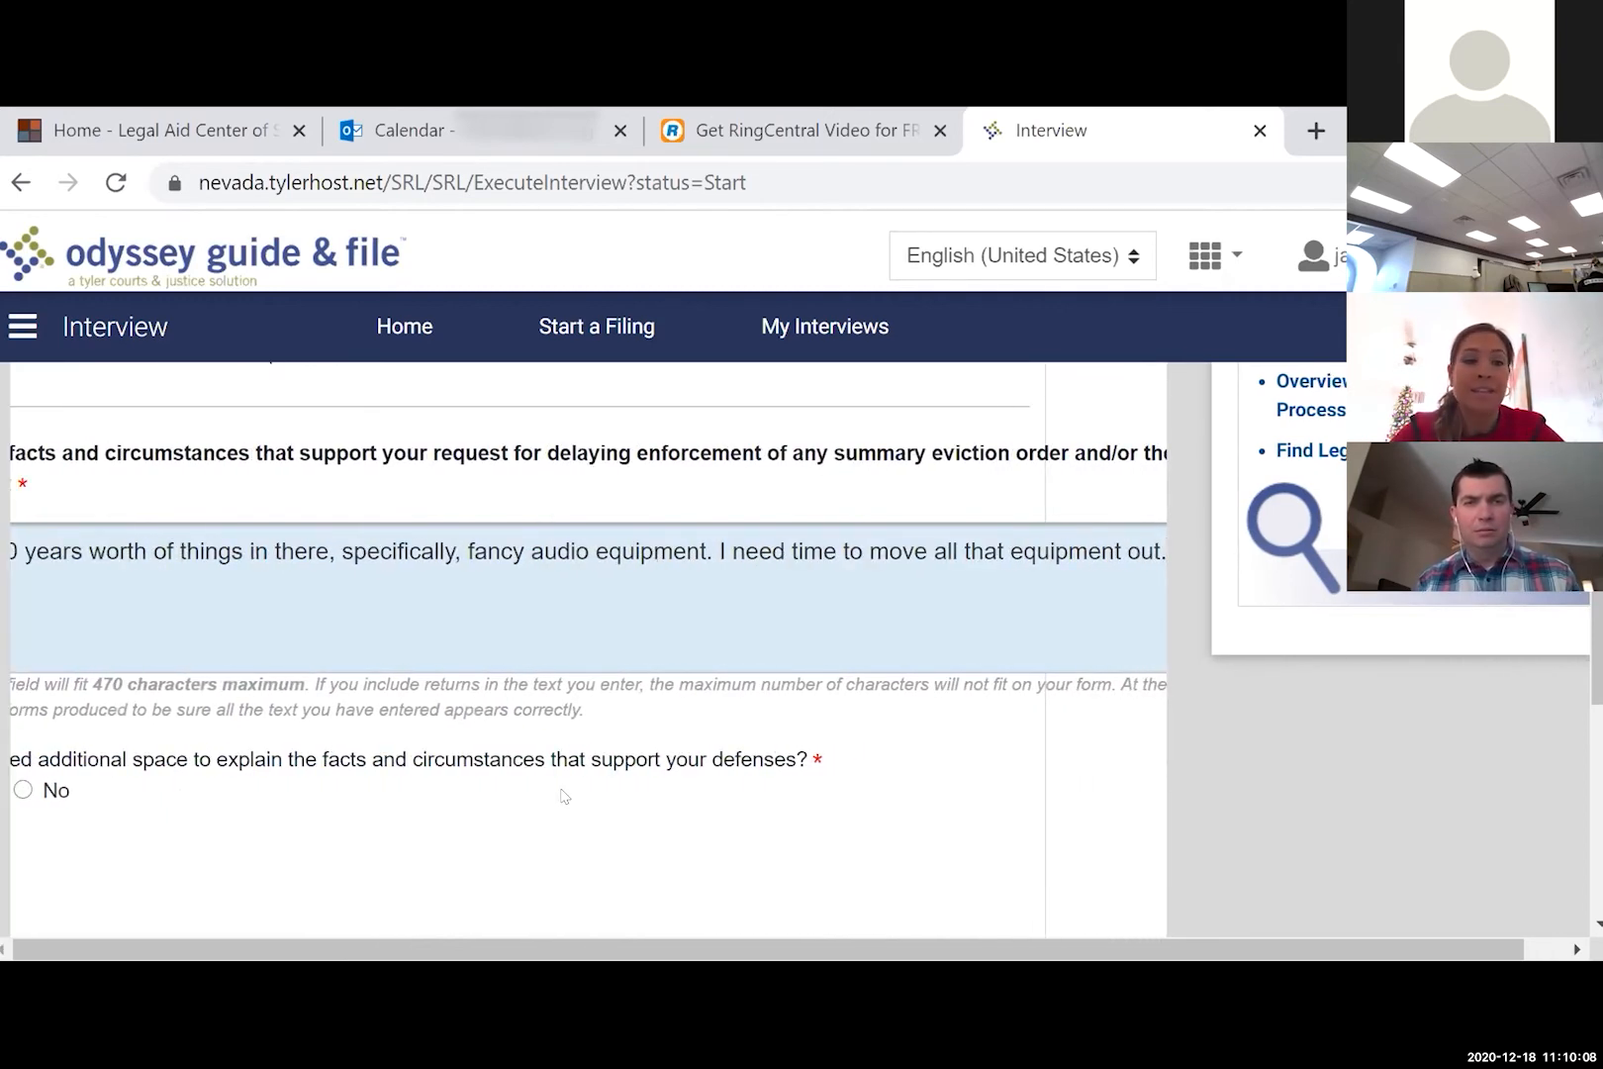
scroll(562, 795, "left", 2)
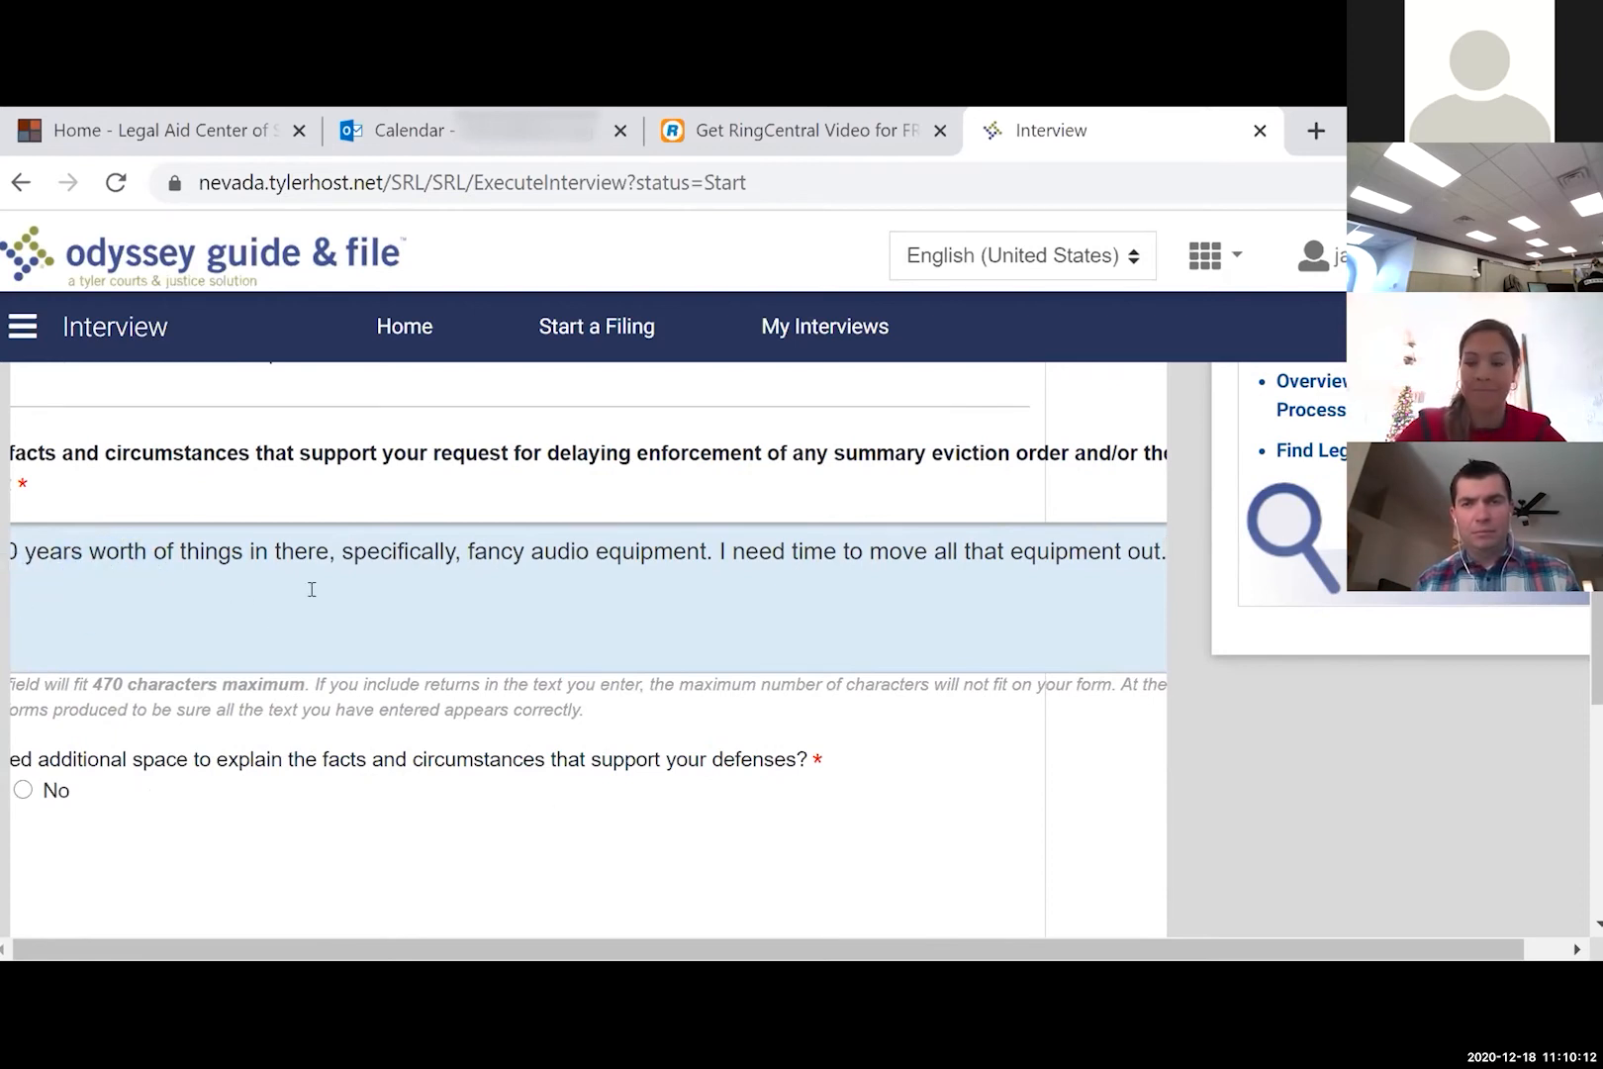
key("Return")
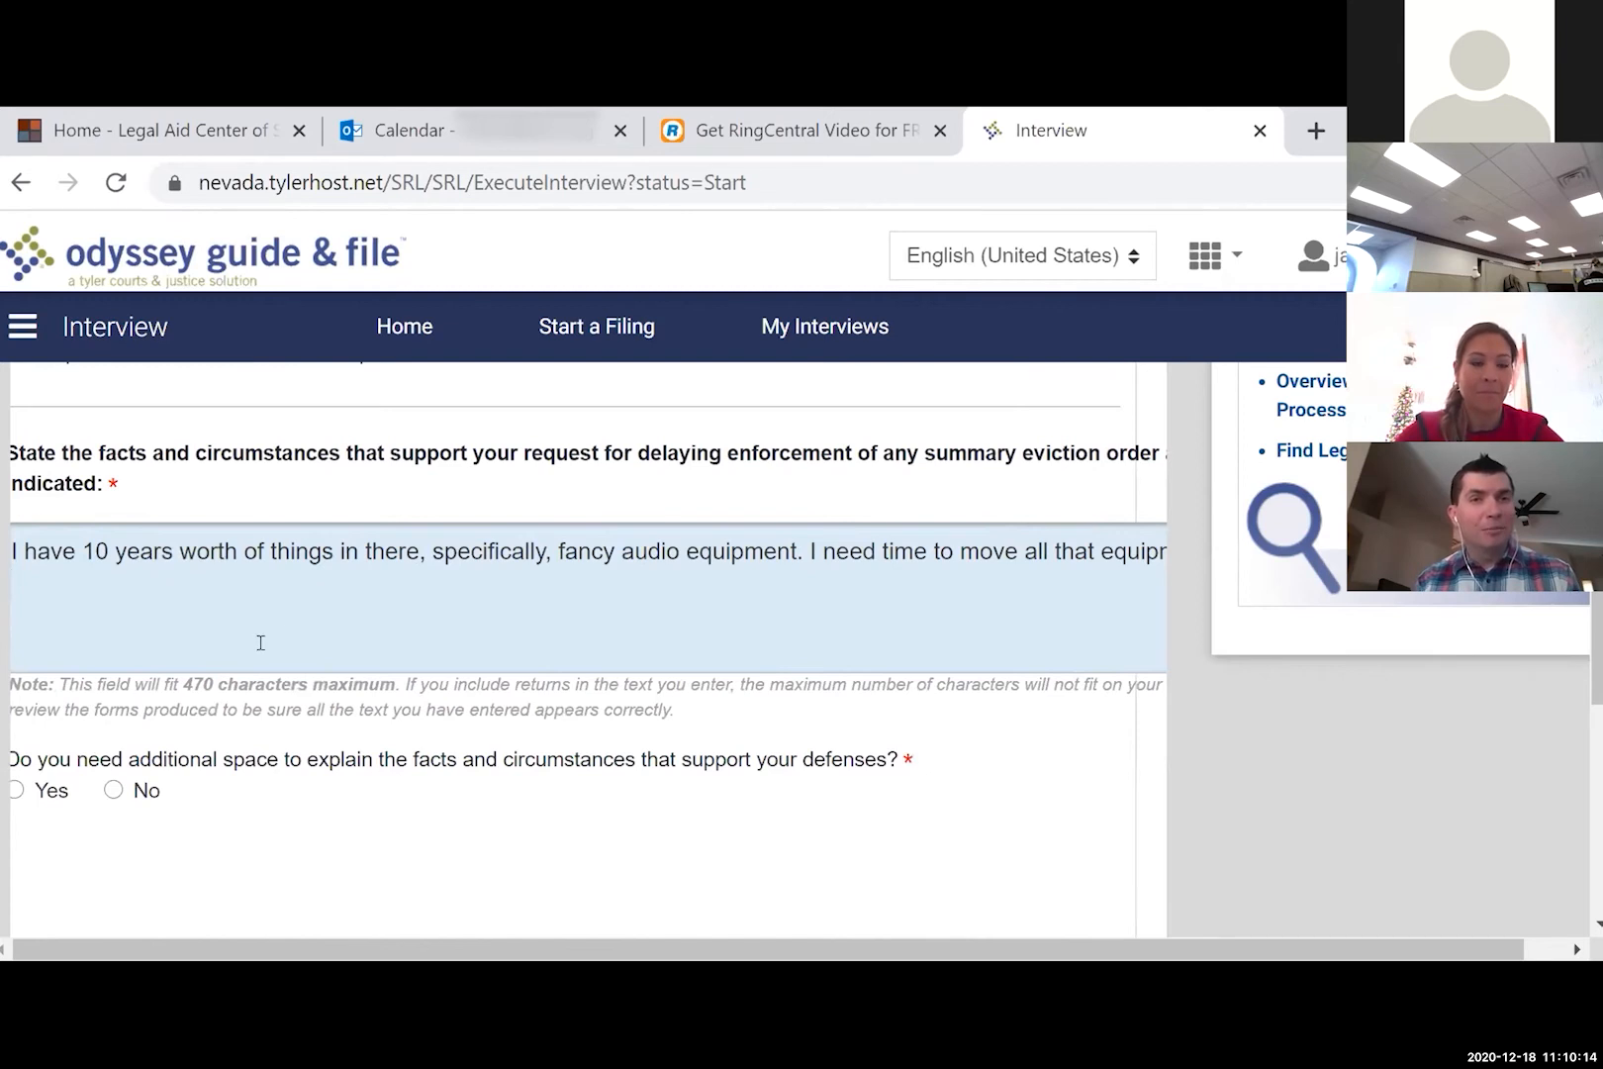
scroll(248, 700, "down", 2)
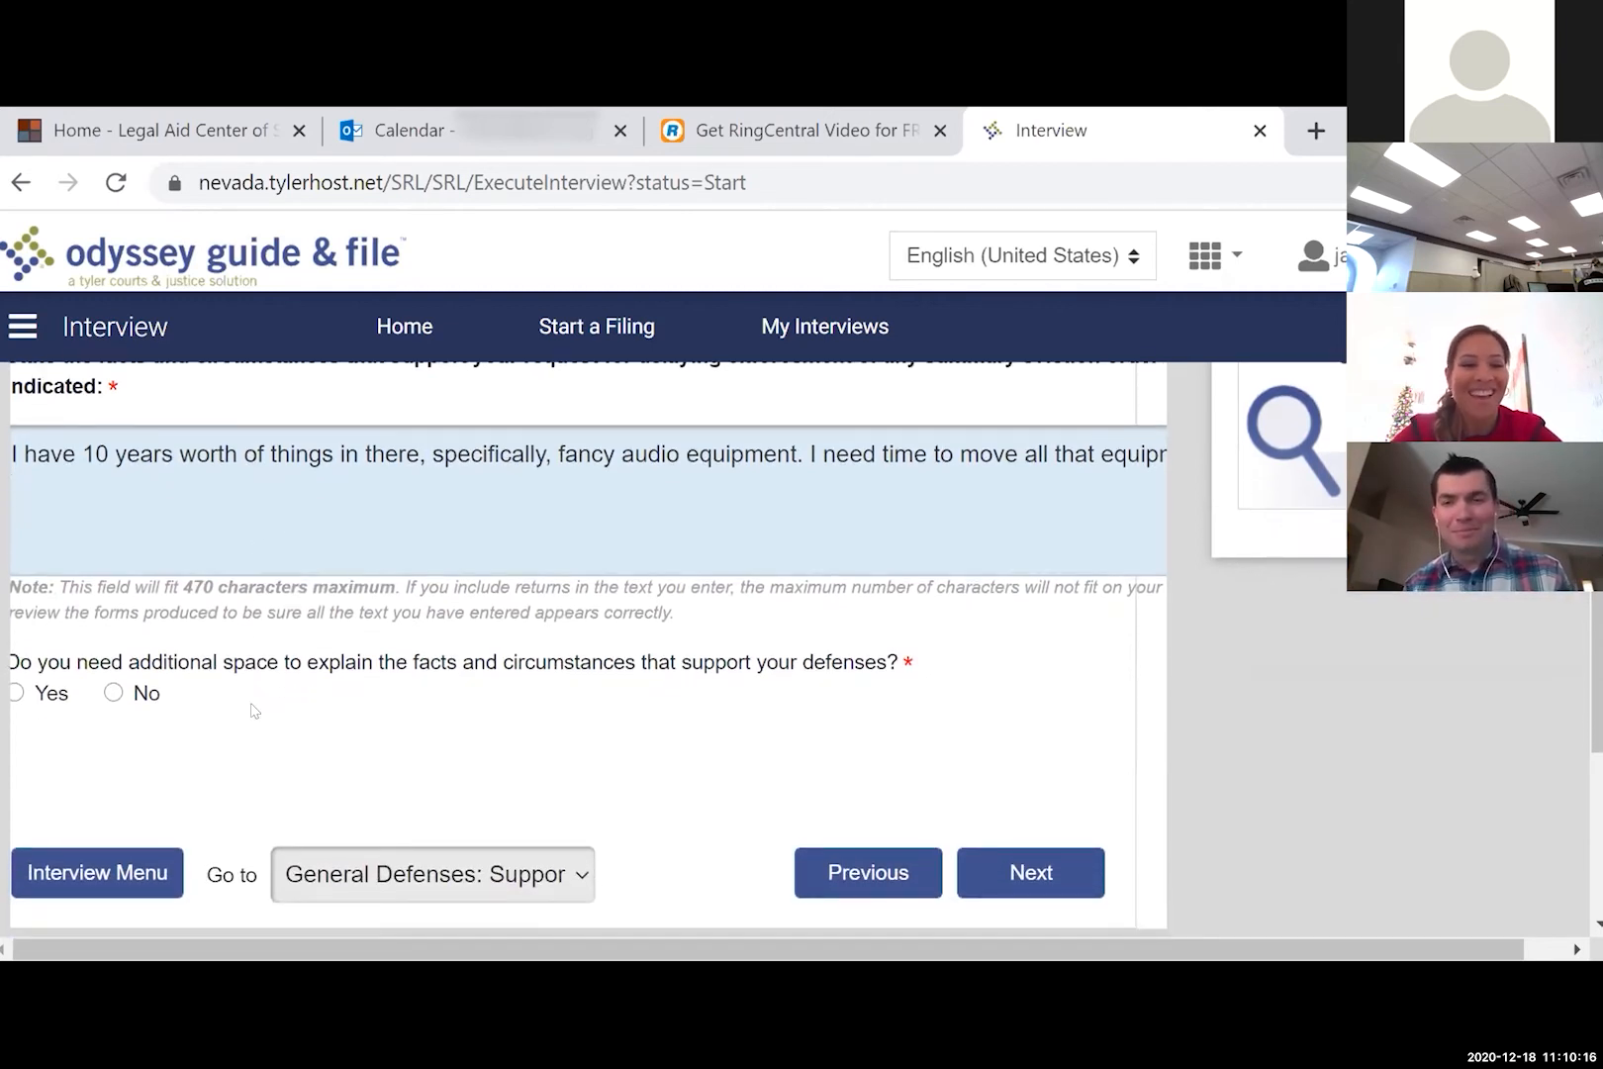
left_click(113, 695)
left_click(998, 867)
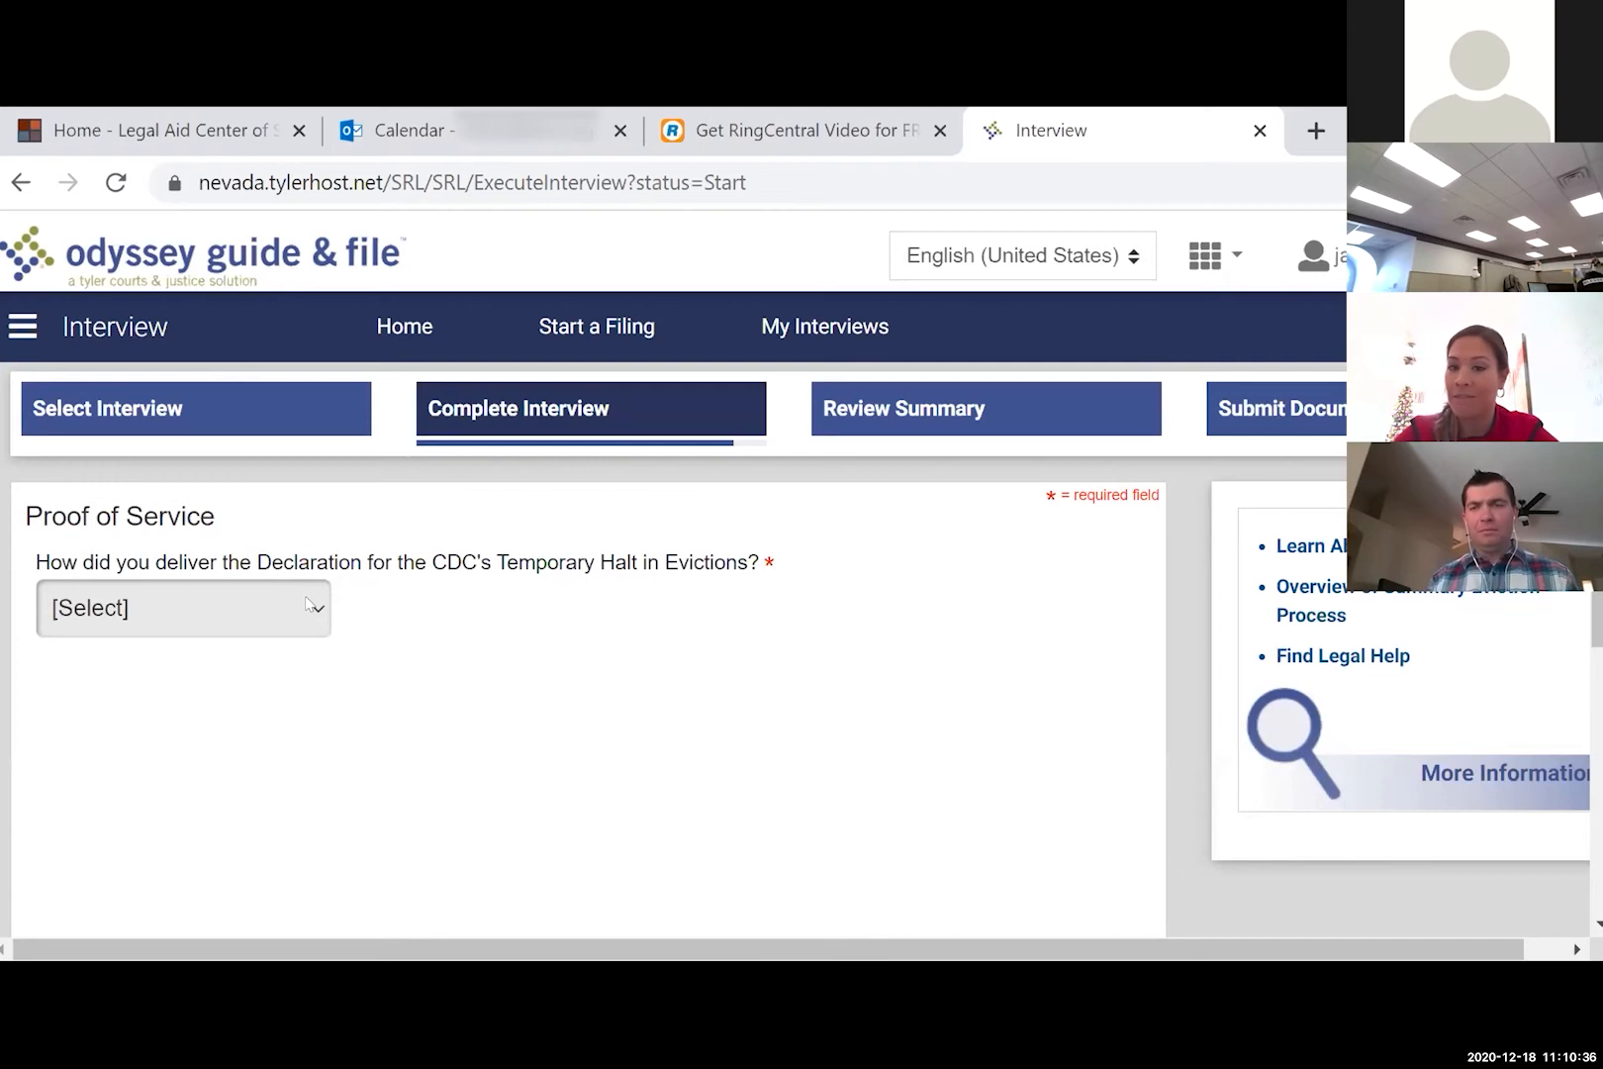
- Record the CDC declaration as delivered by Email on December 1, 2020, not to The Ozark Group
left_click(308, 605)
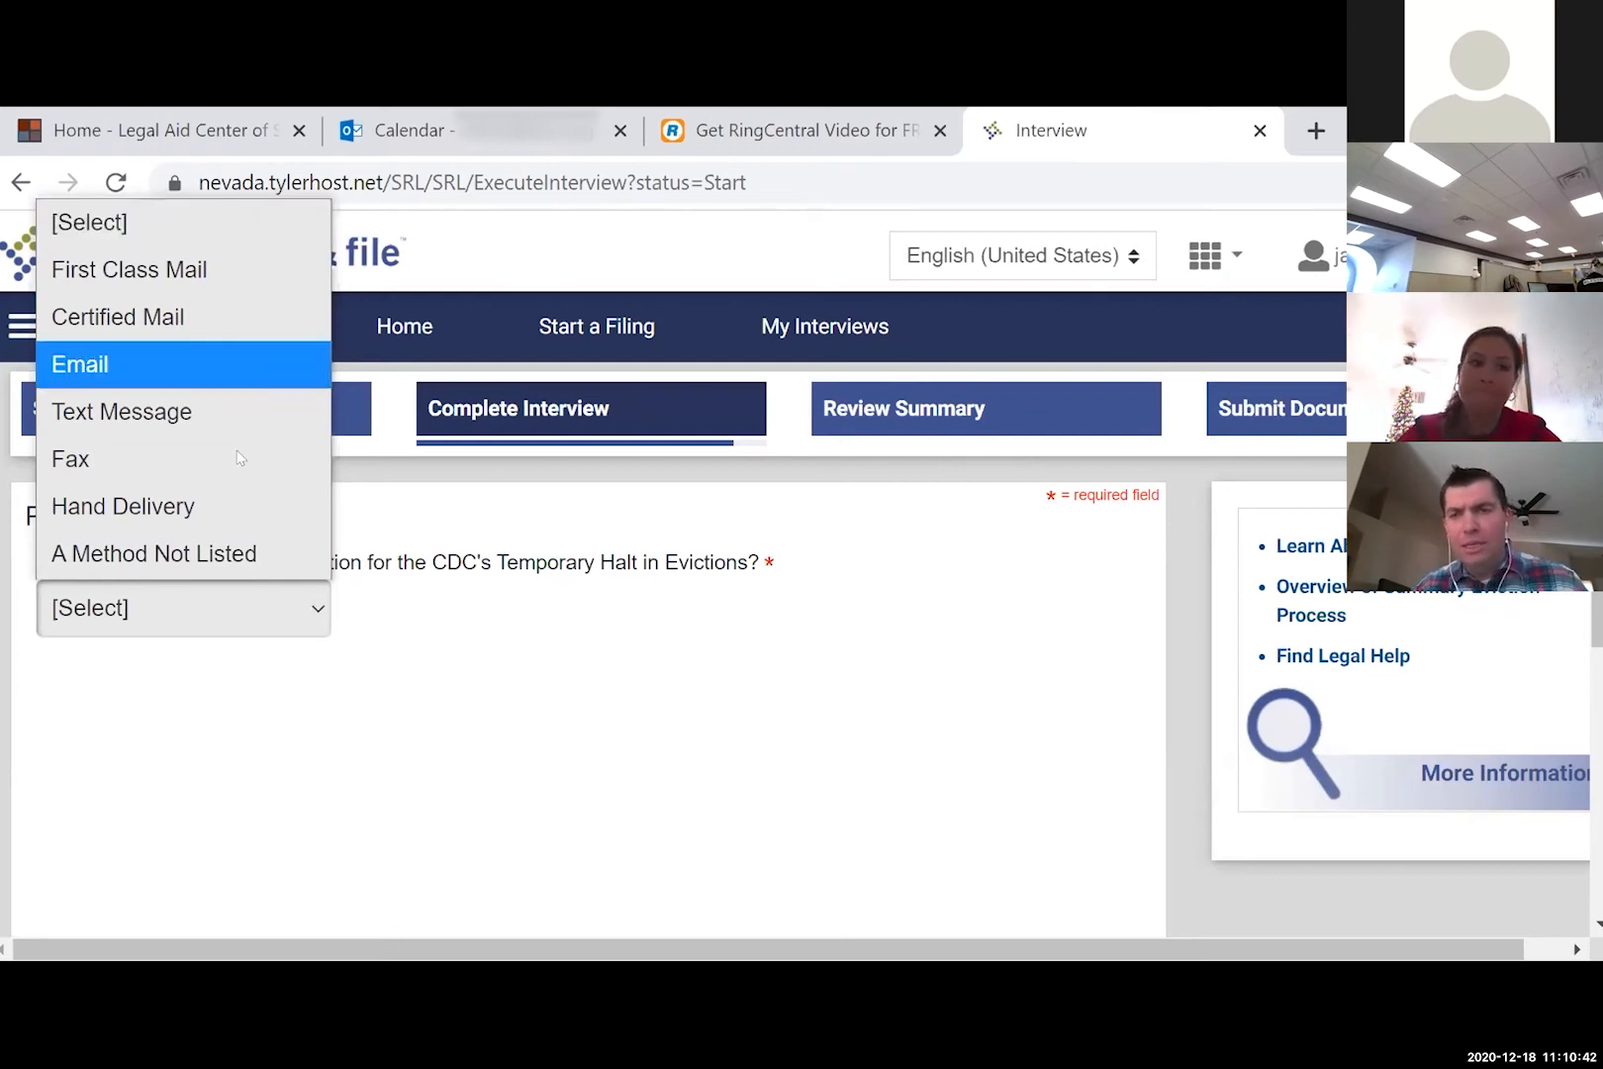
left_click(214, 365)
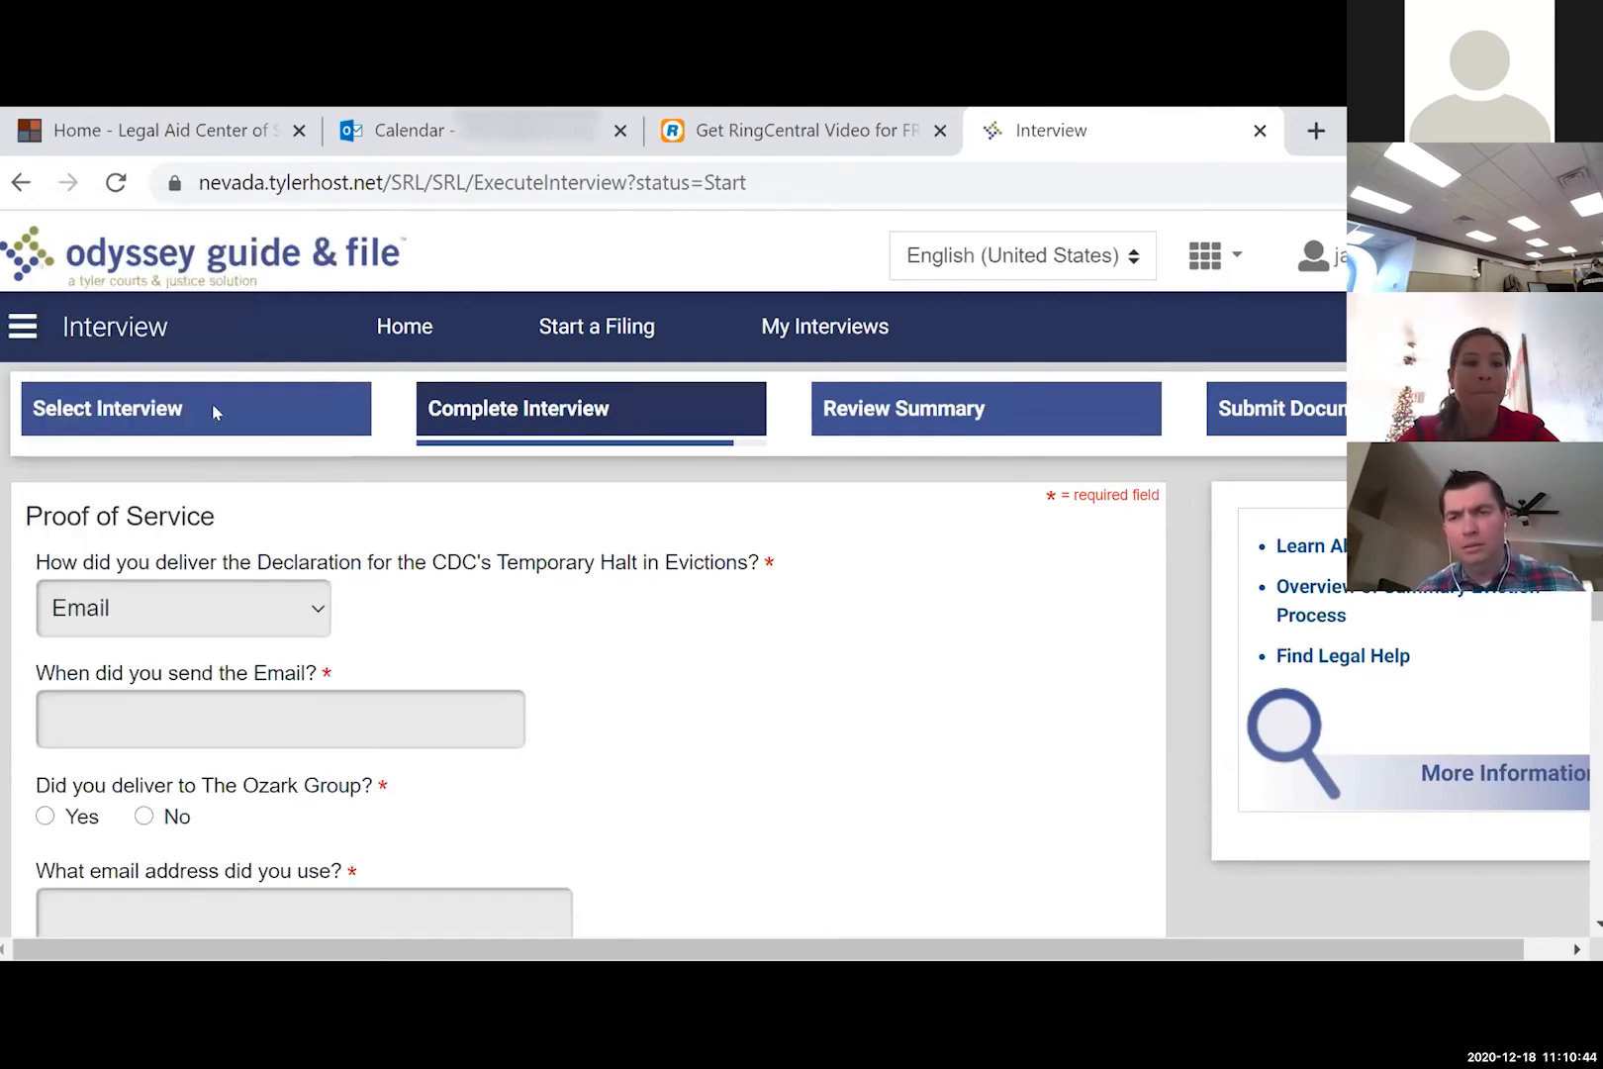
scroll(262, 708, "down", 2)
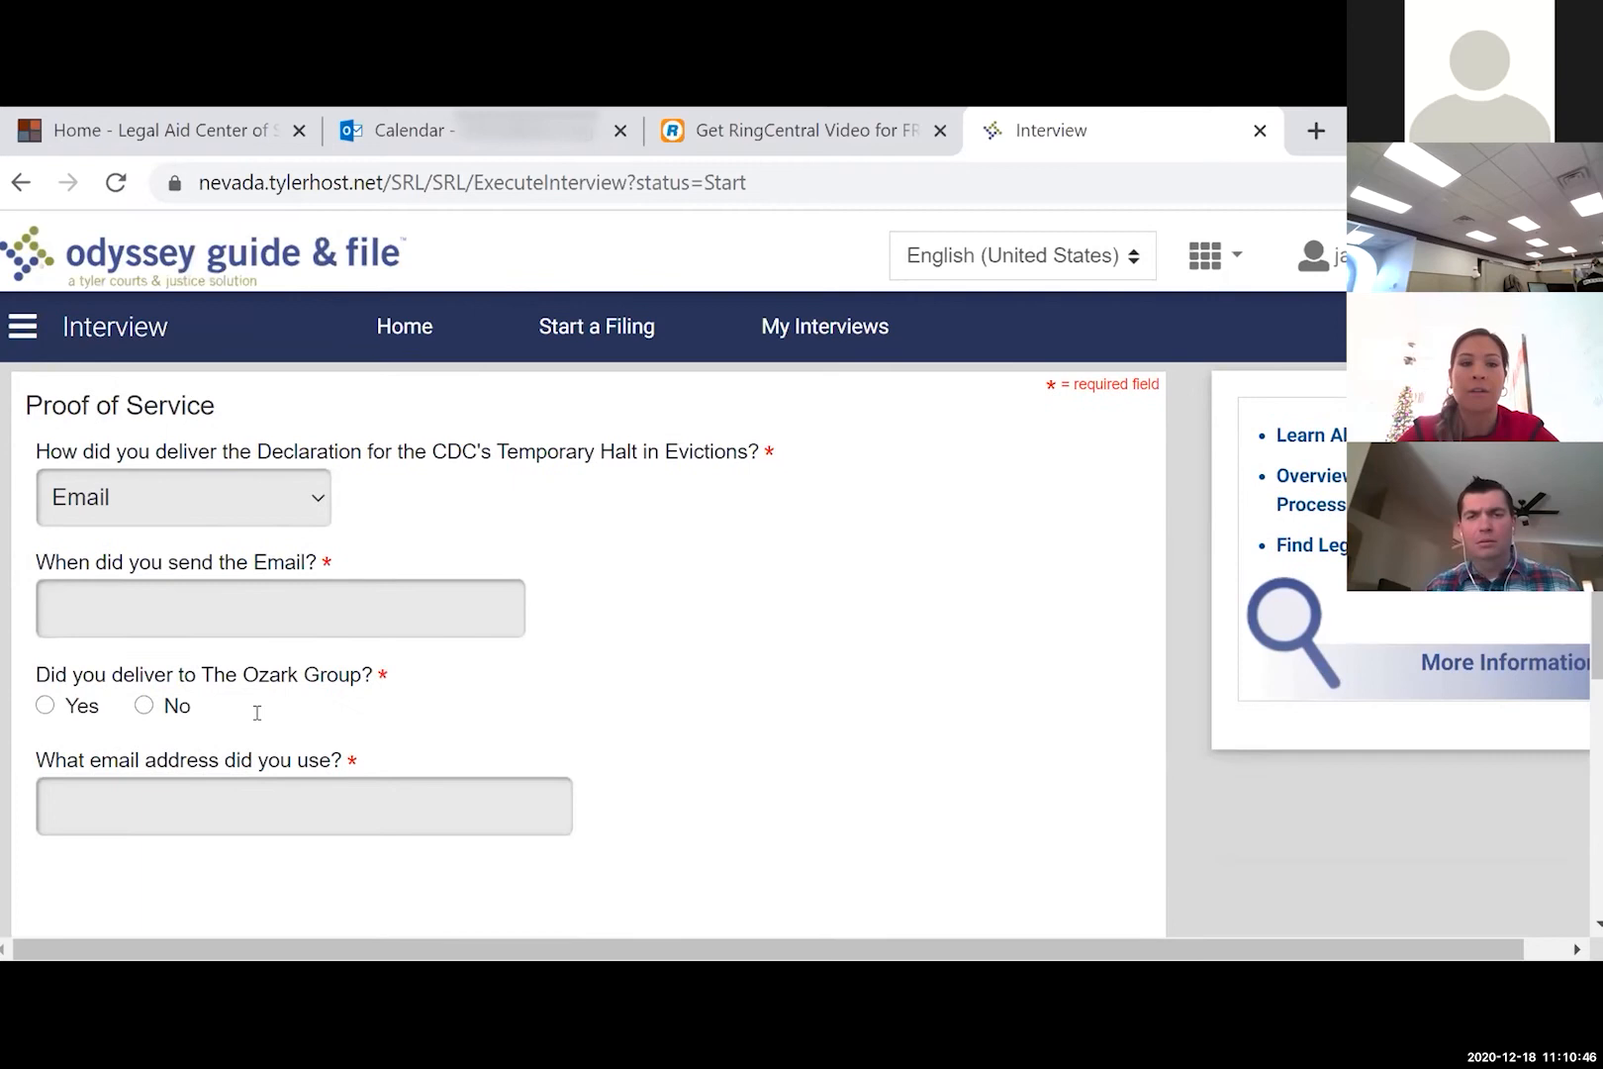
left_click(246, 577)
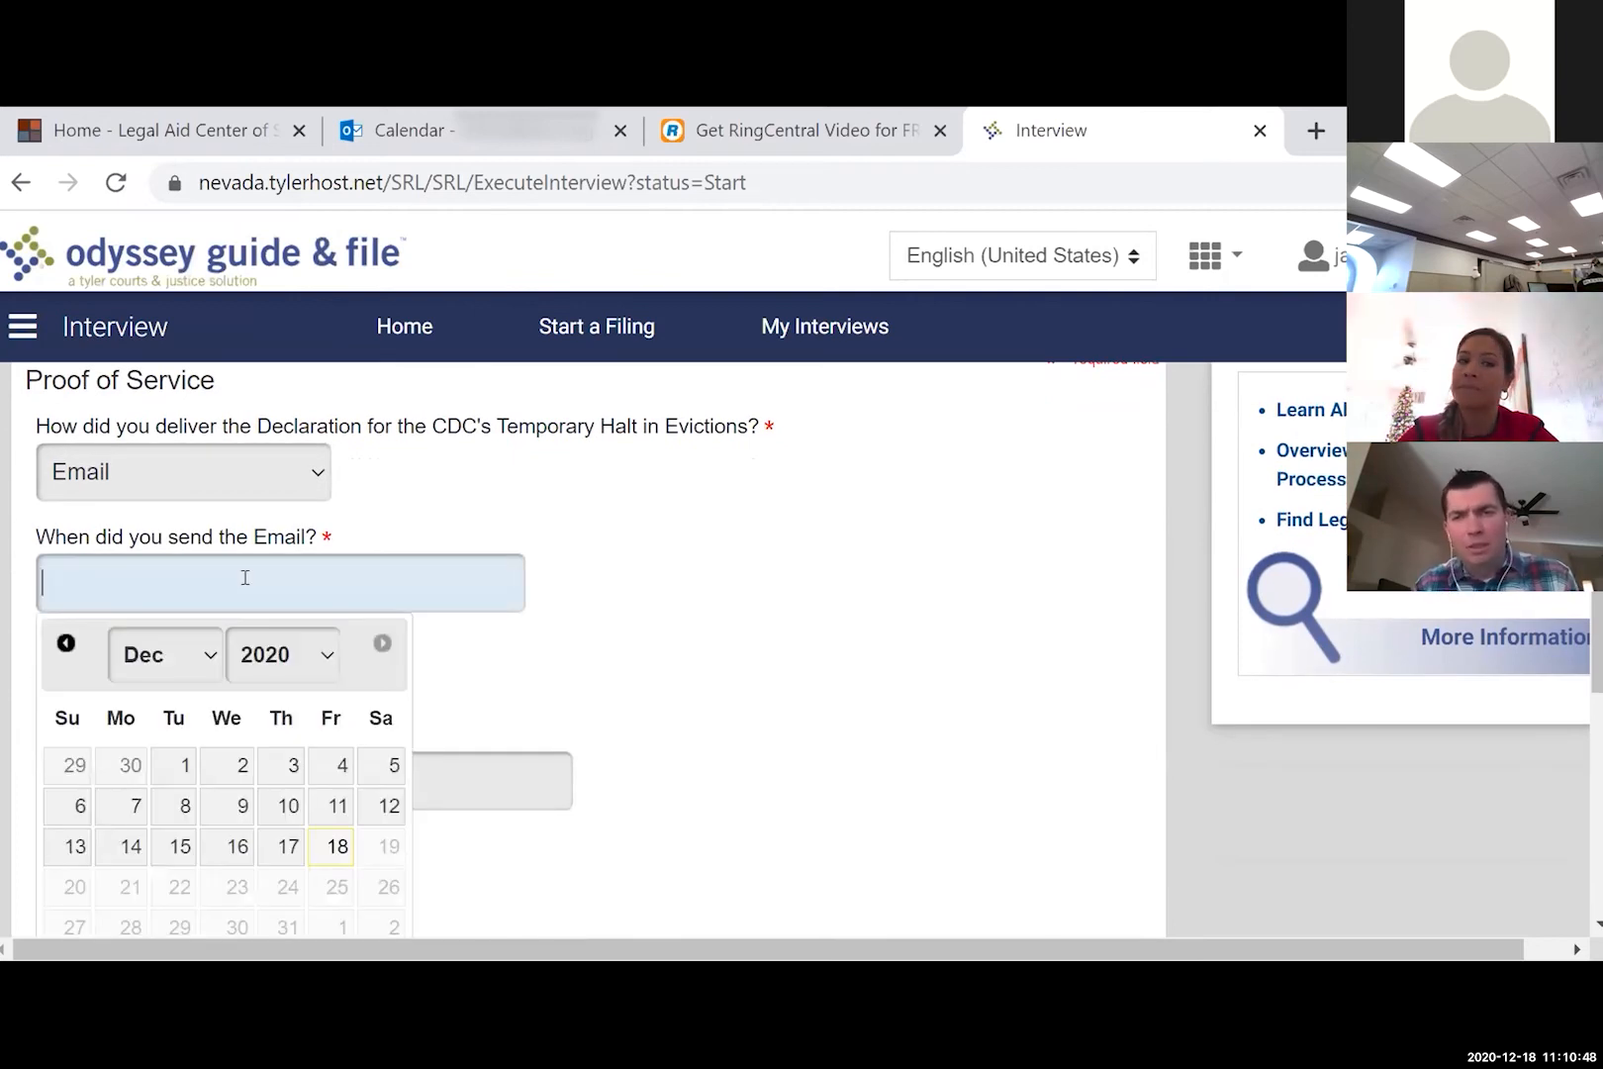
left_click(173, 767)
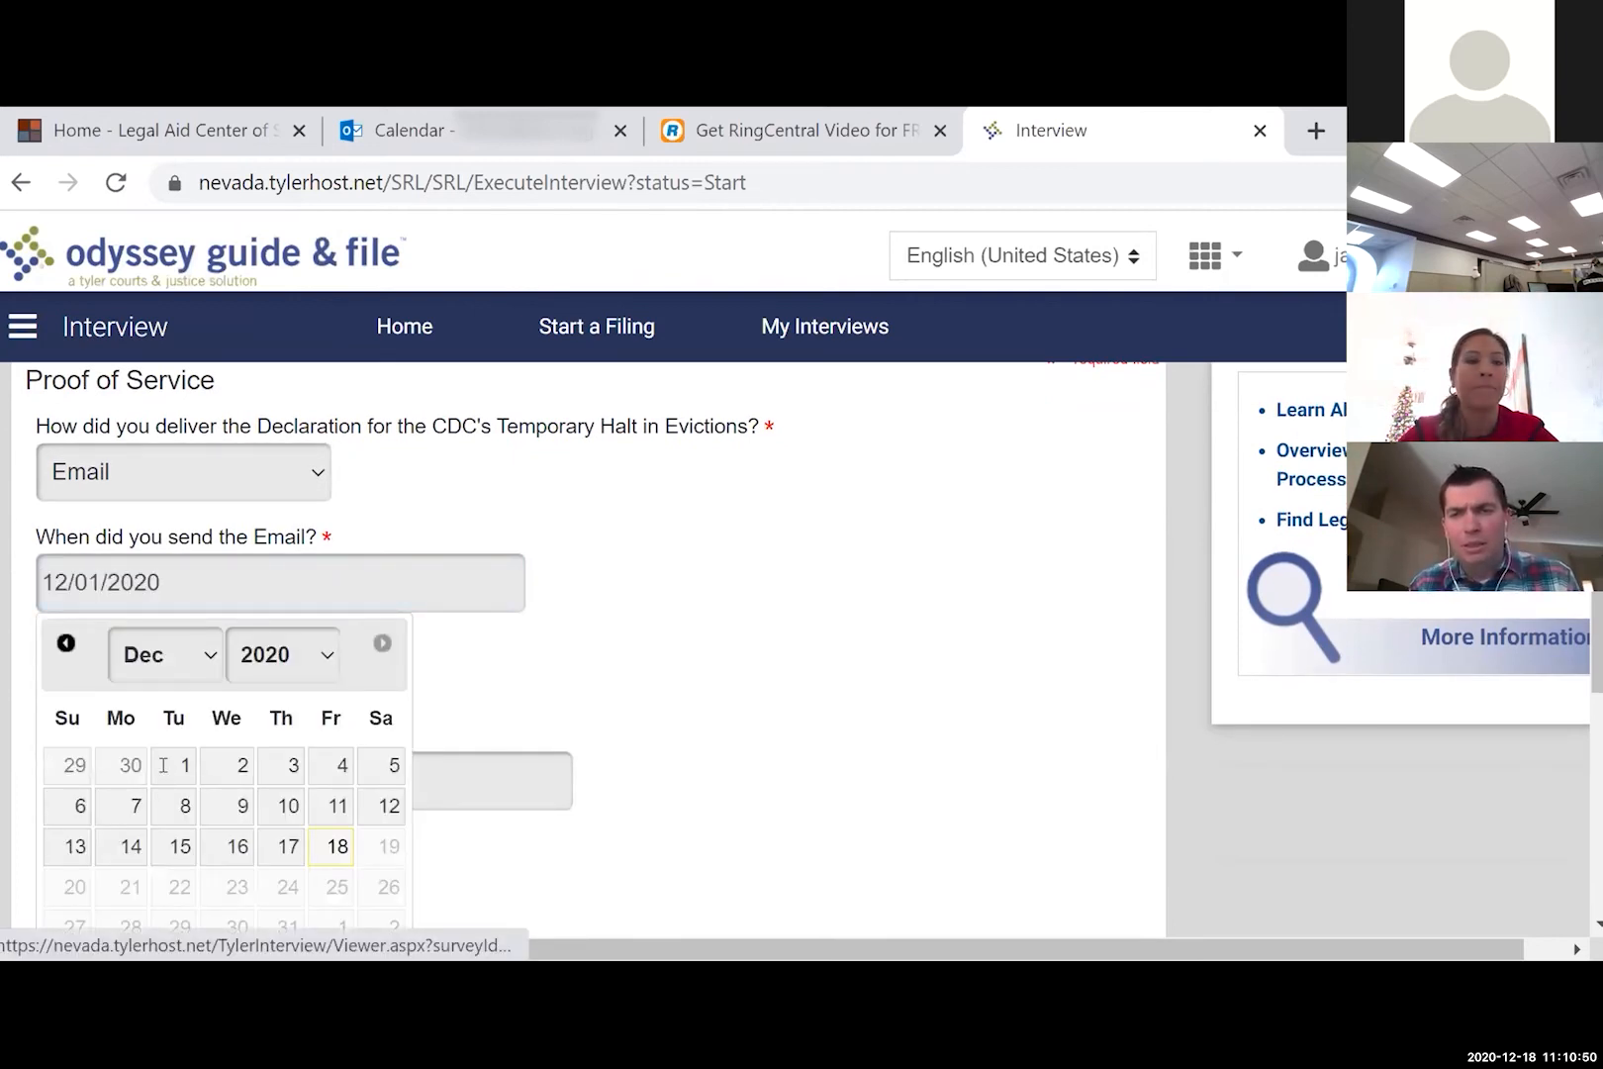
left_click(165, 763)
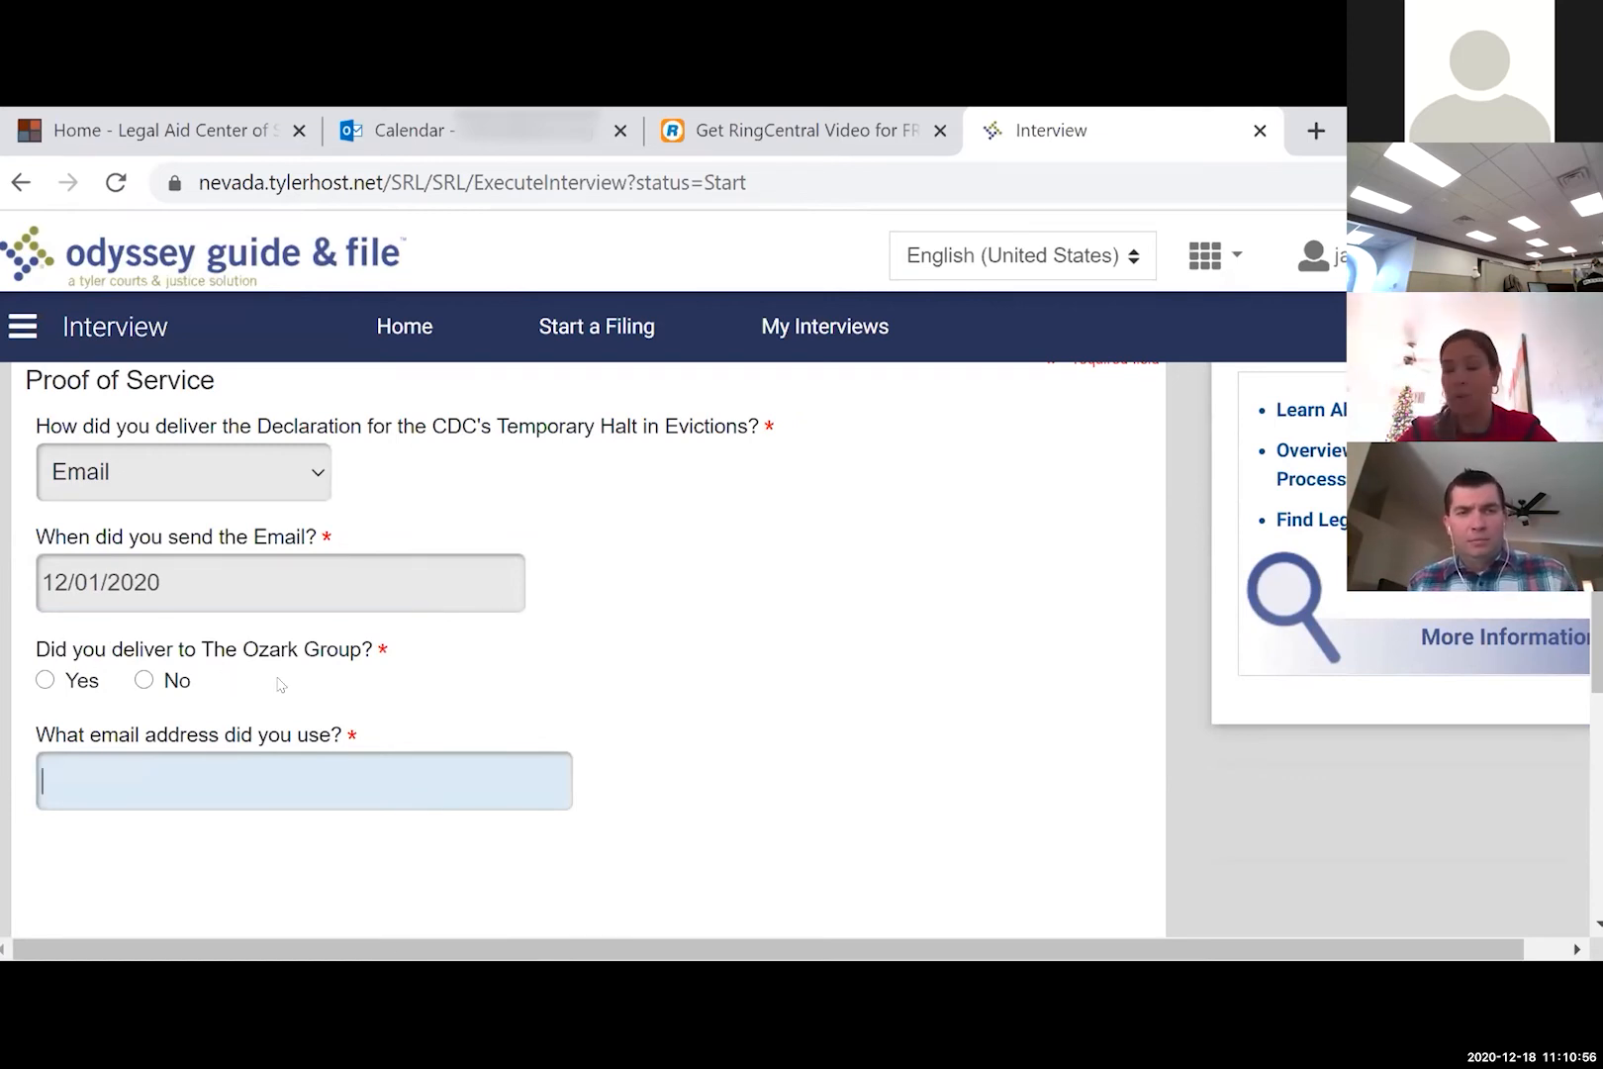
left_click(144, 680)
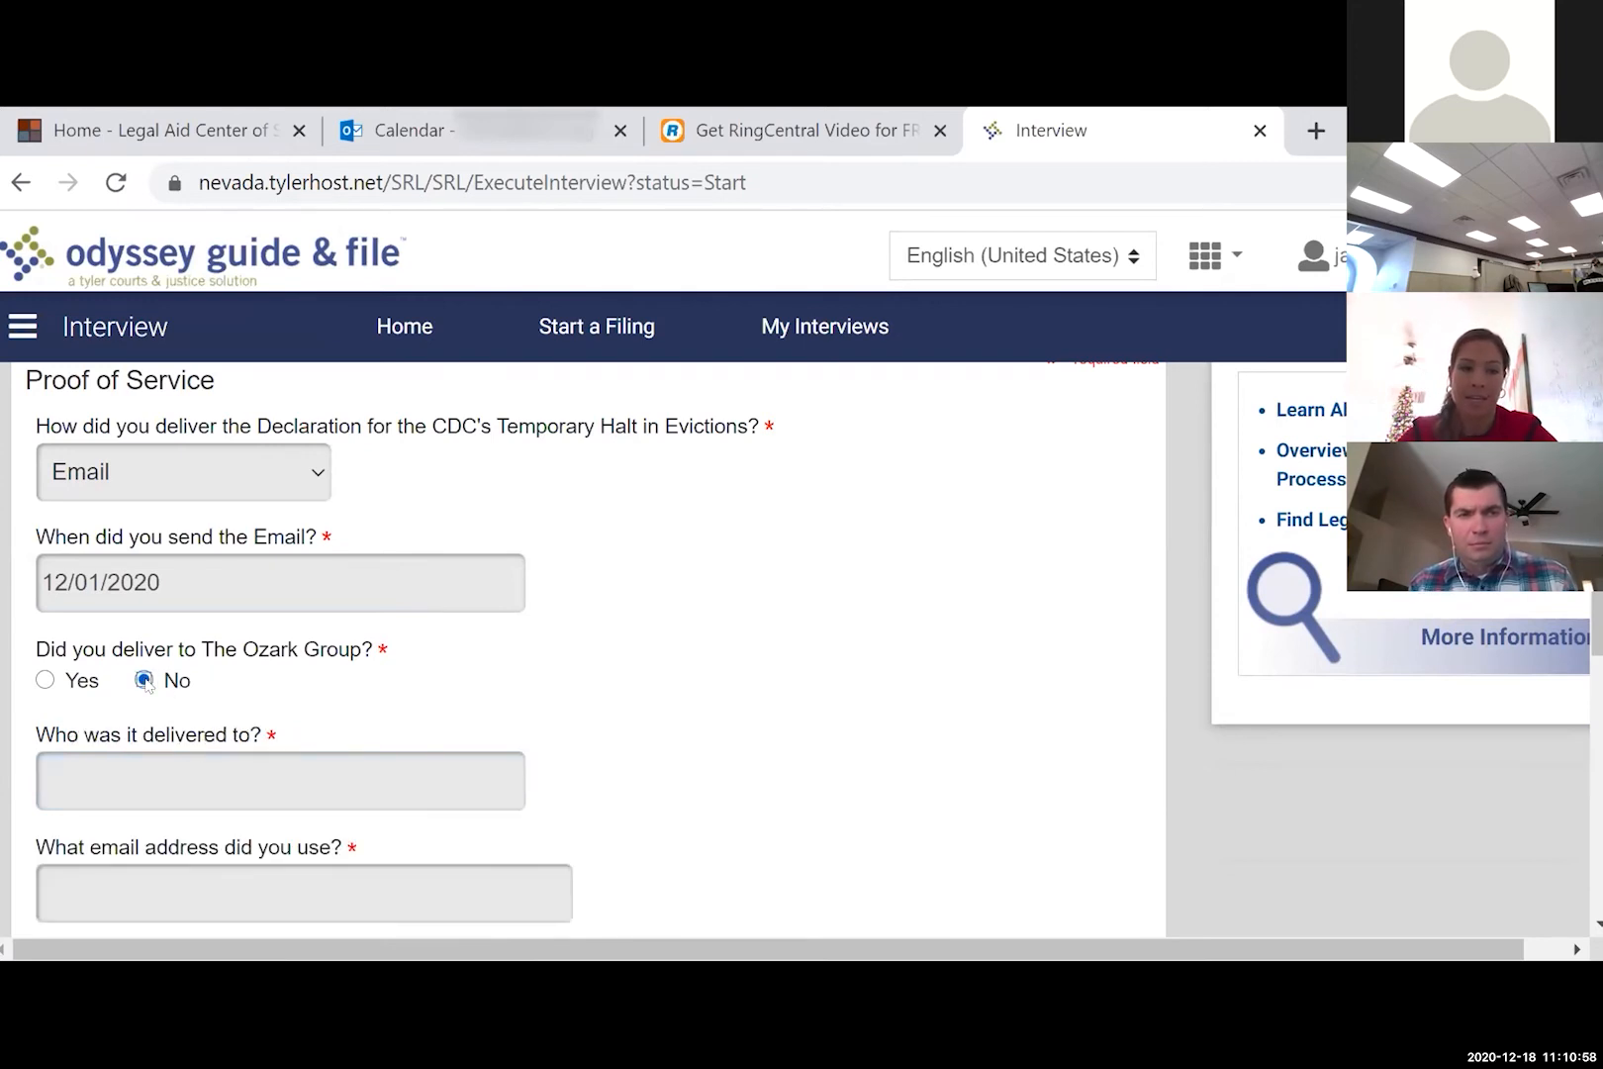
- Enter the property manager's name as recipient and her e-mail address, then save and continue
left_click(140, 778)
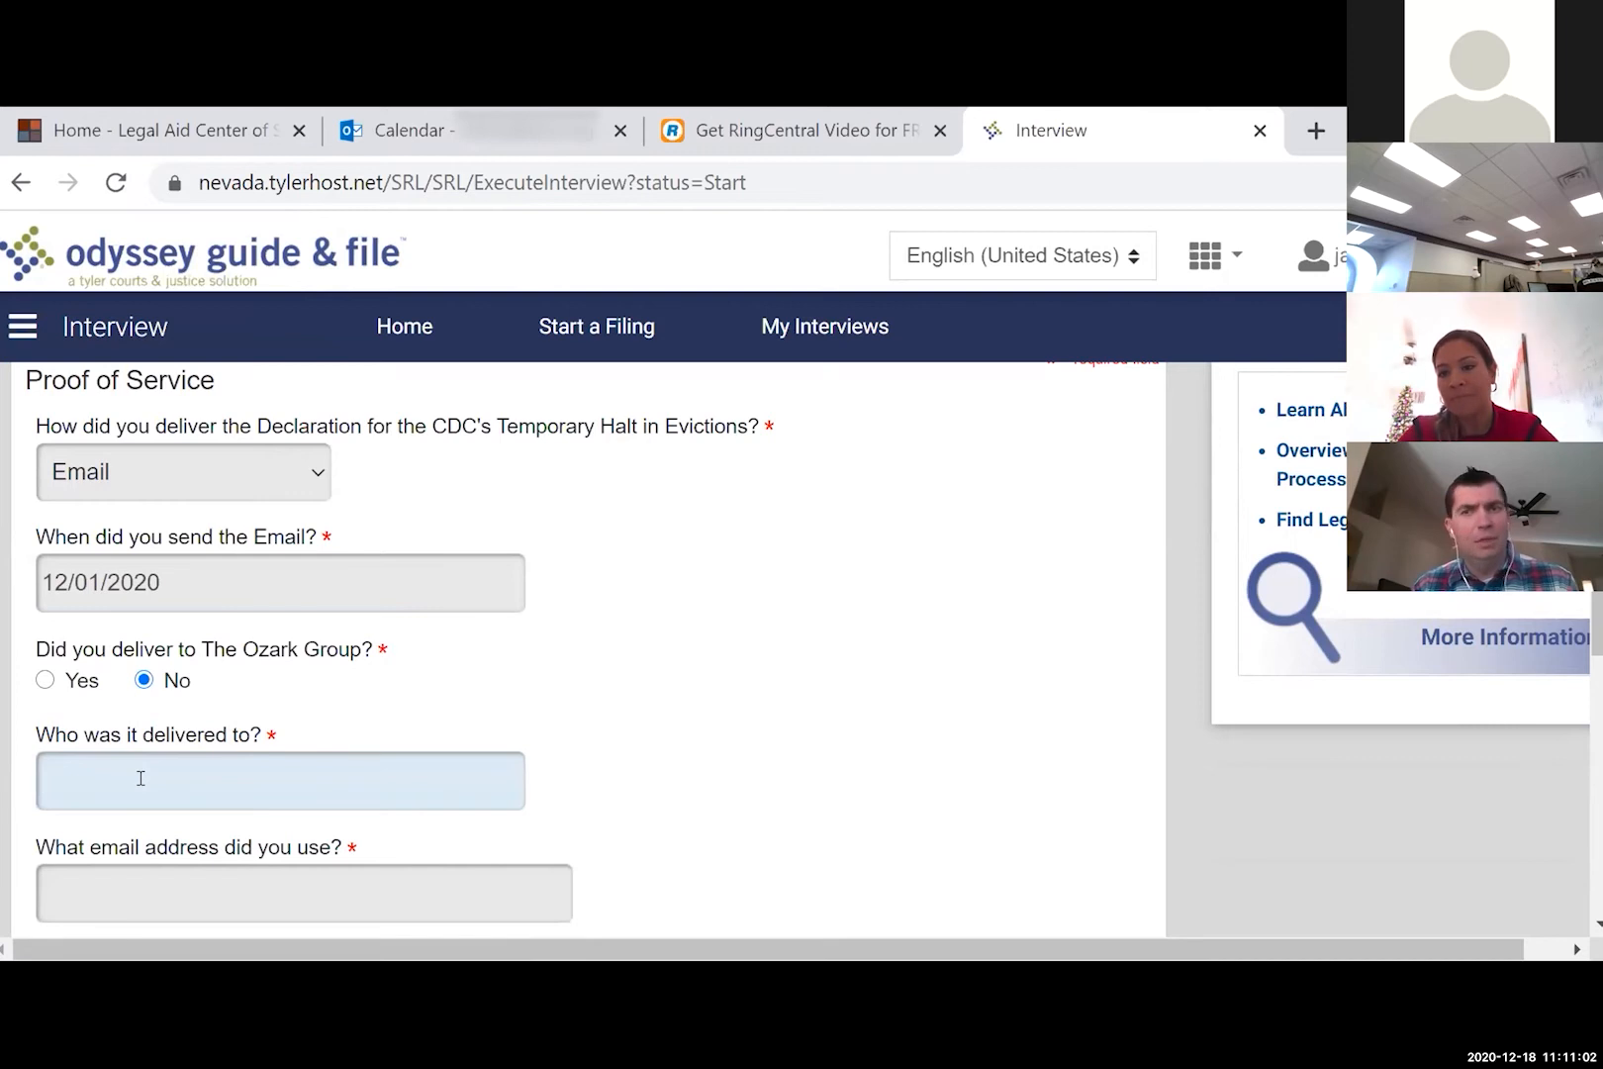
type("Do")
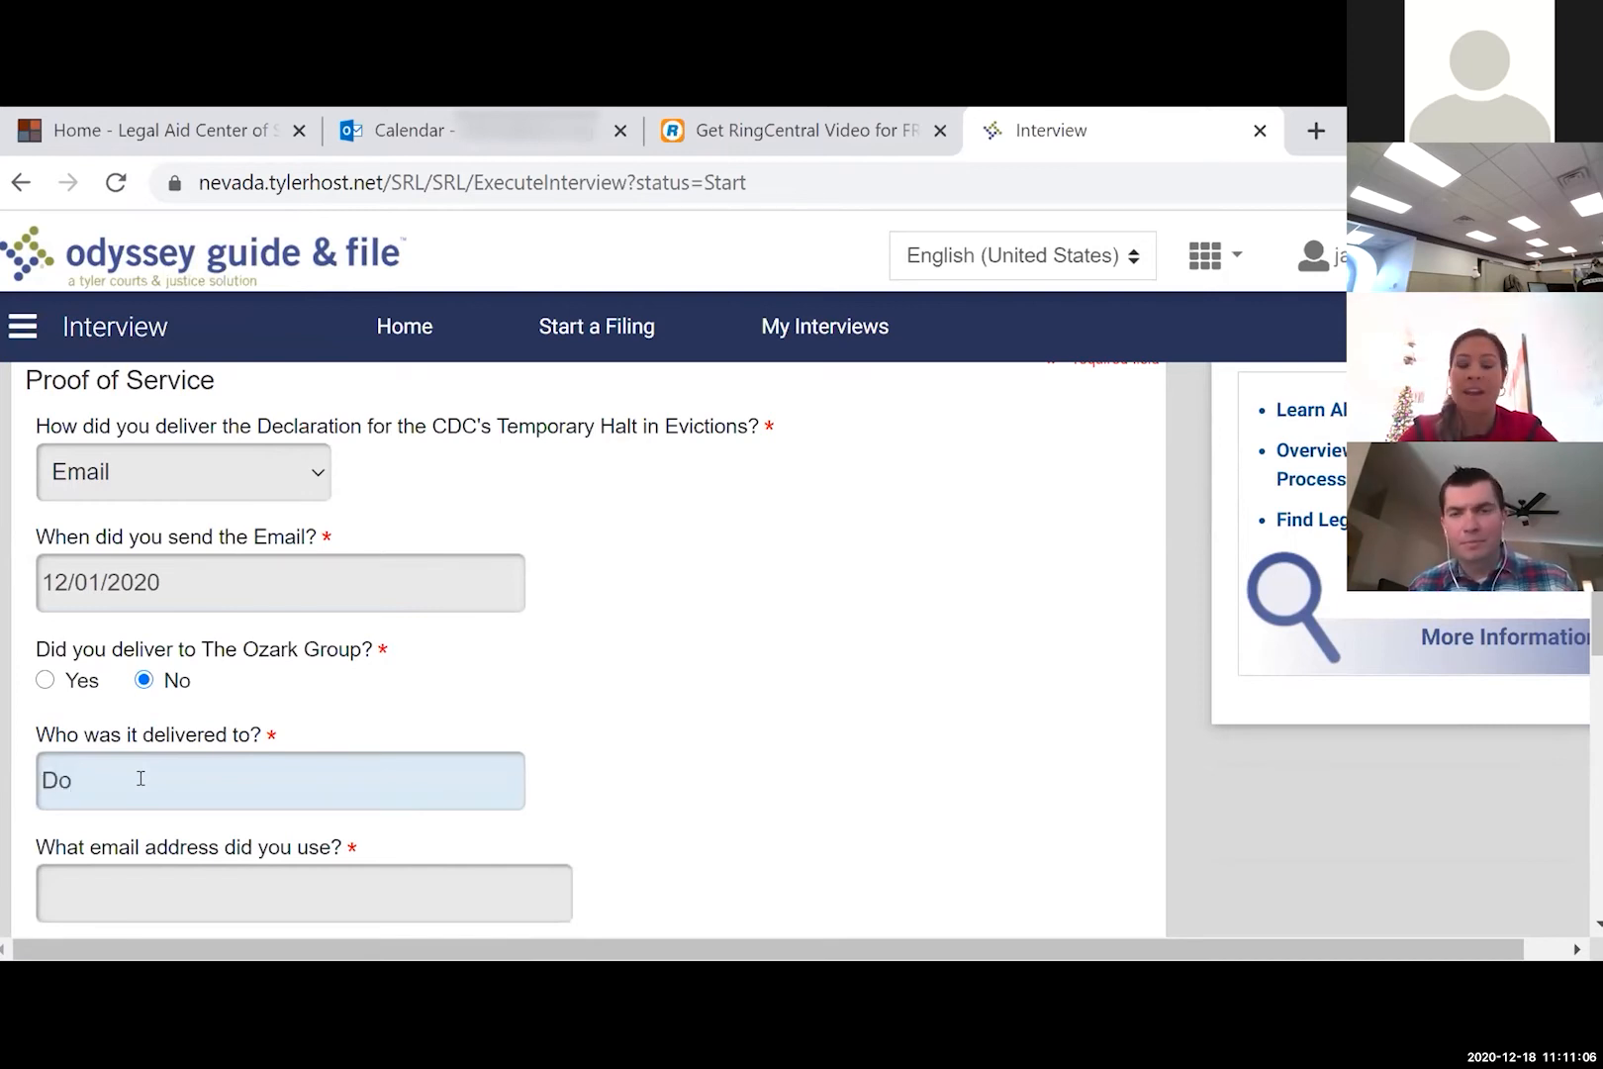
type("nna")
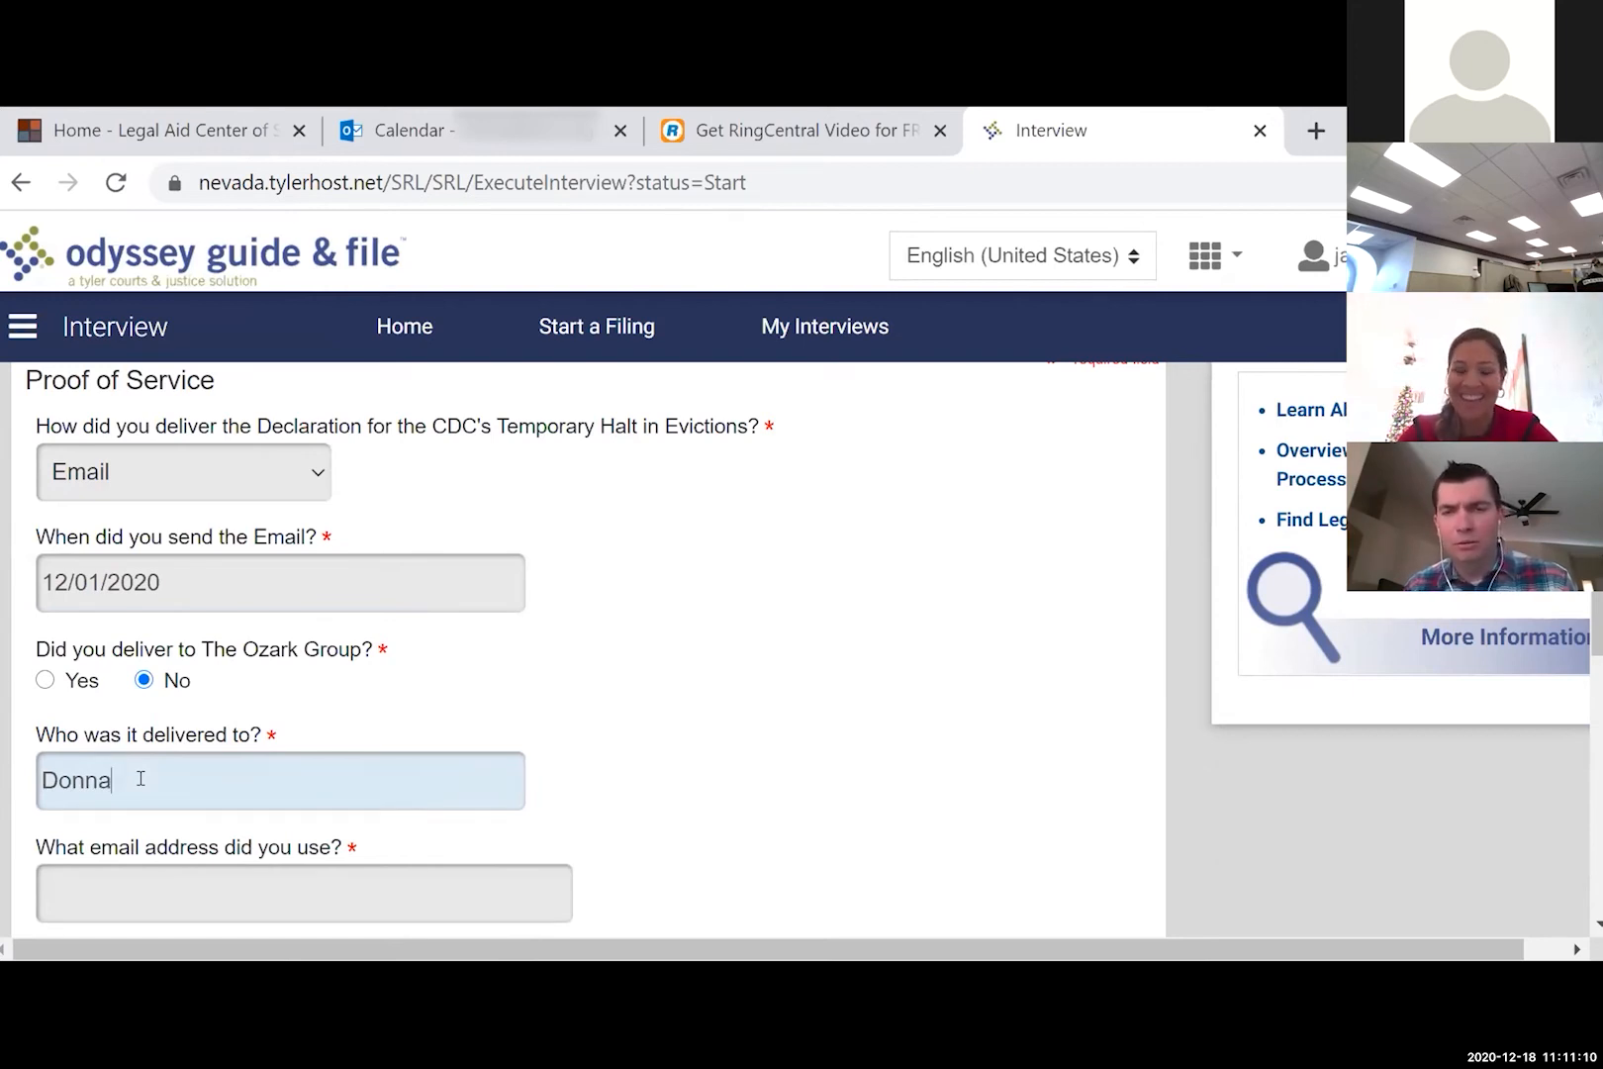
type(", p")
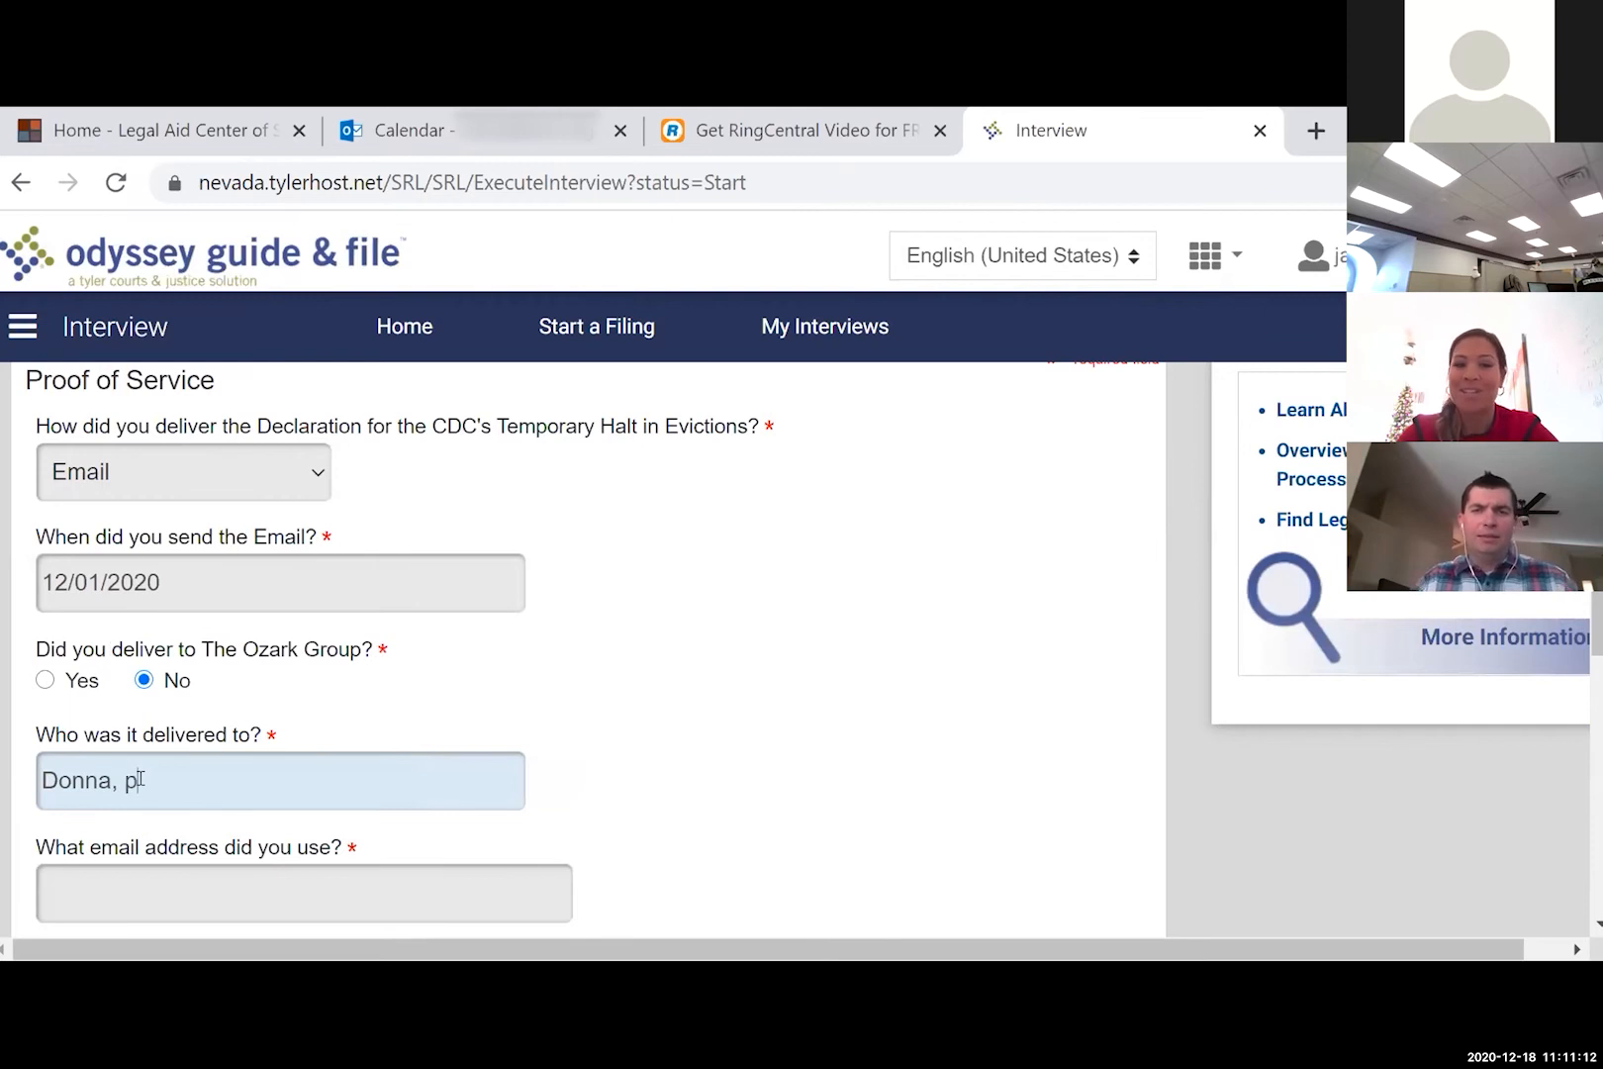
type("roperty manager")
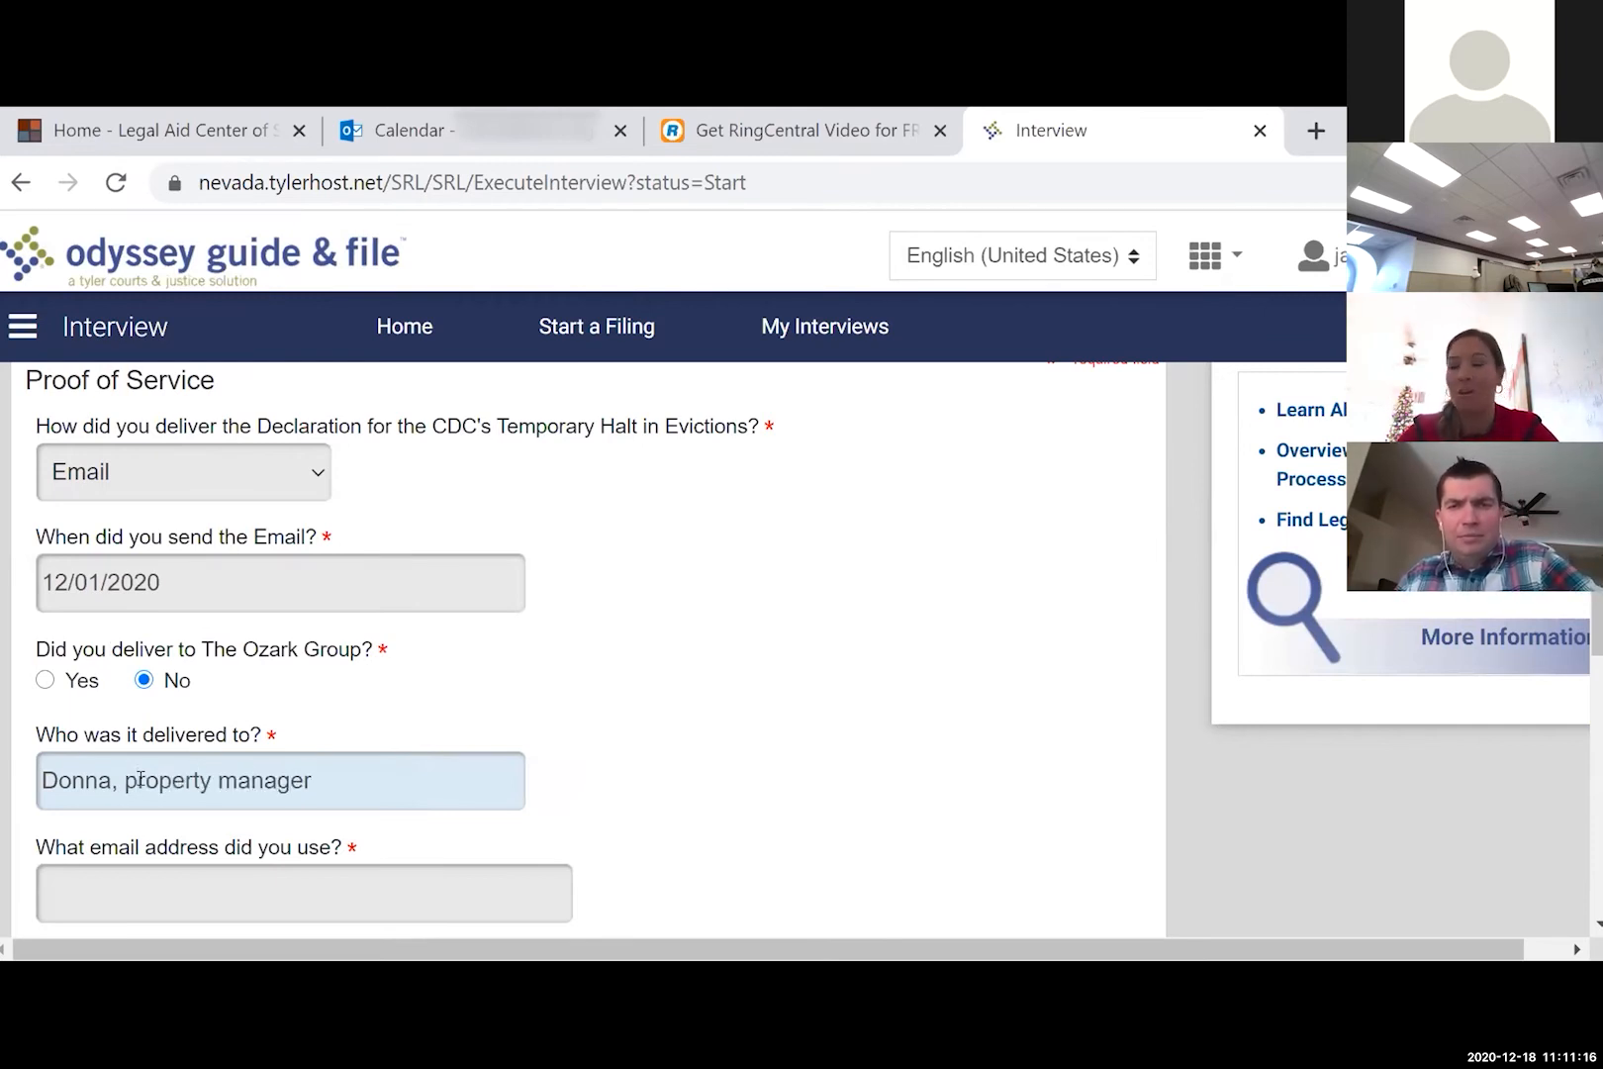
scroll(140, 779, "down", 1)
left_click(141, 779)
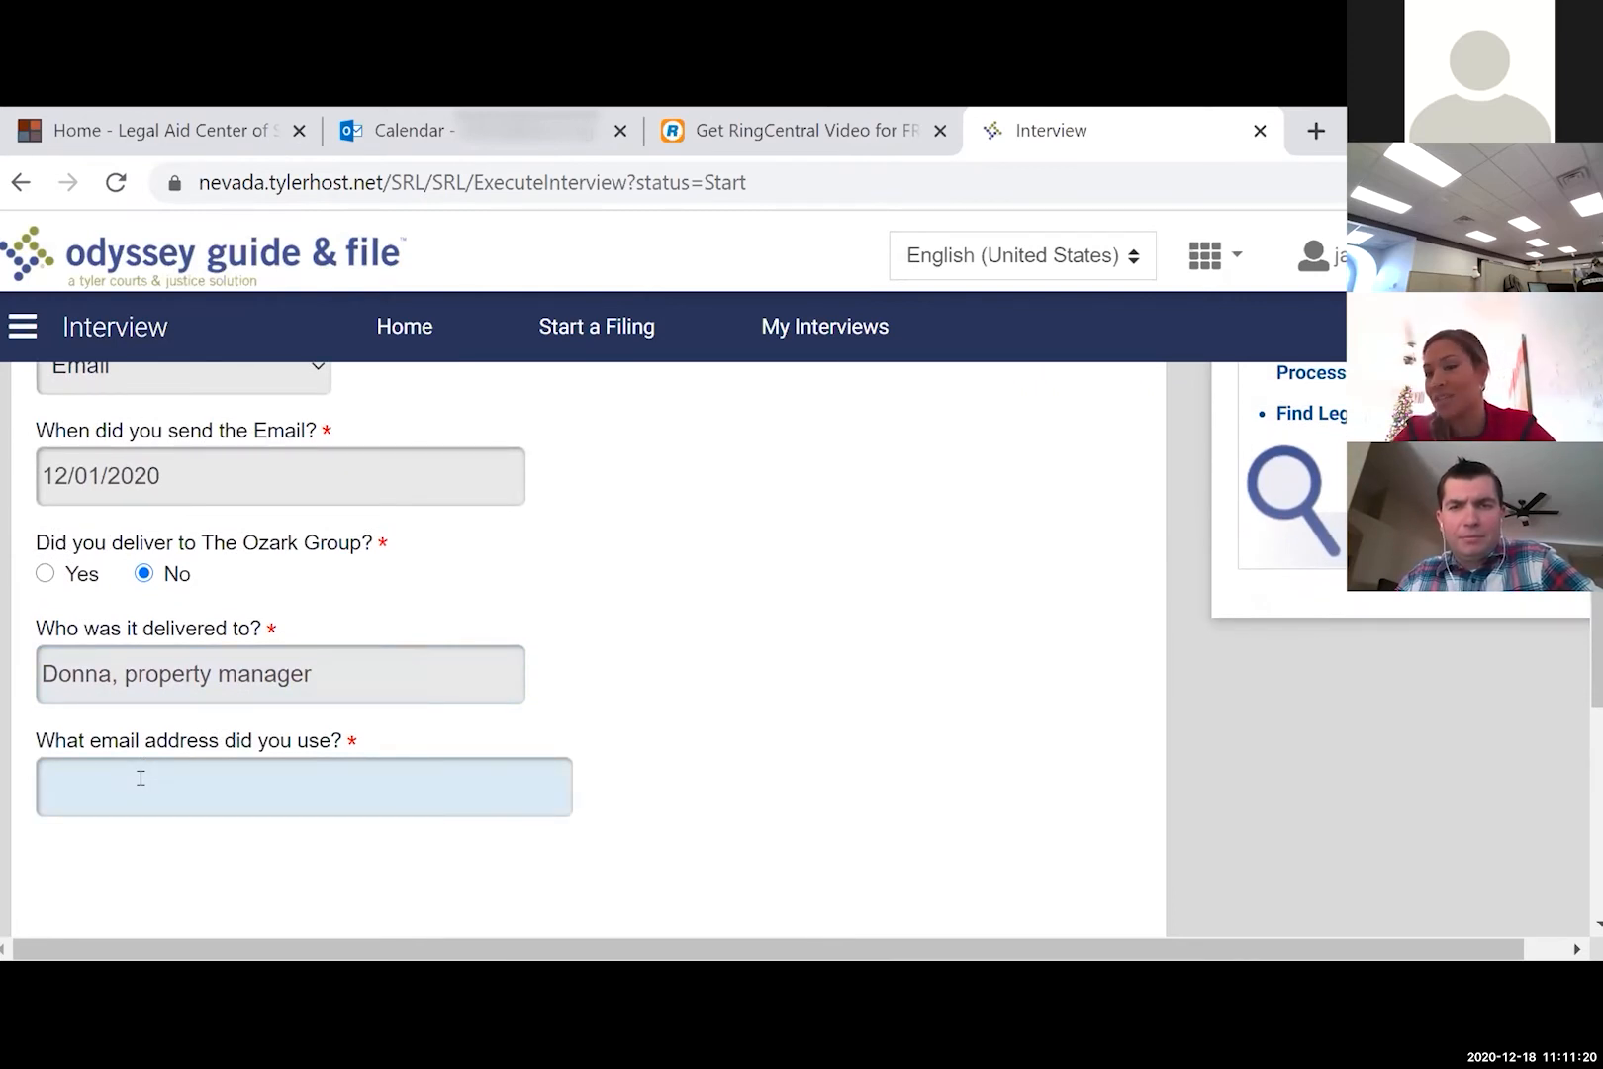
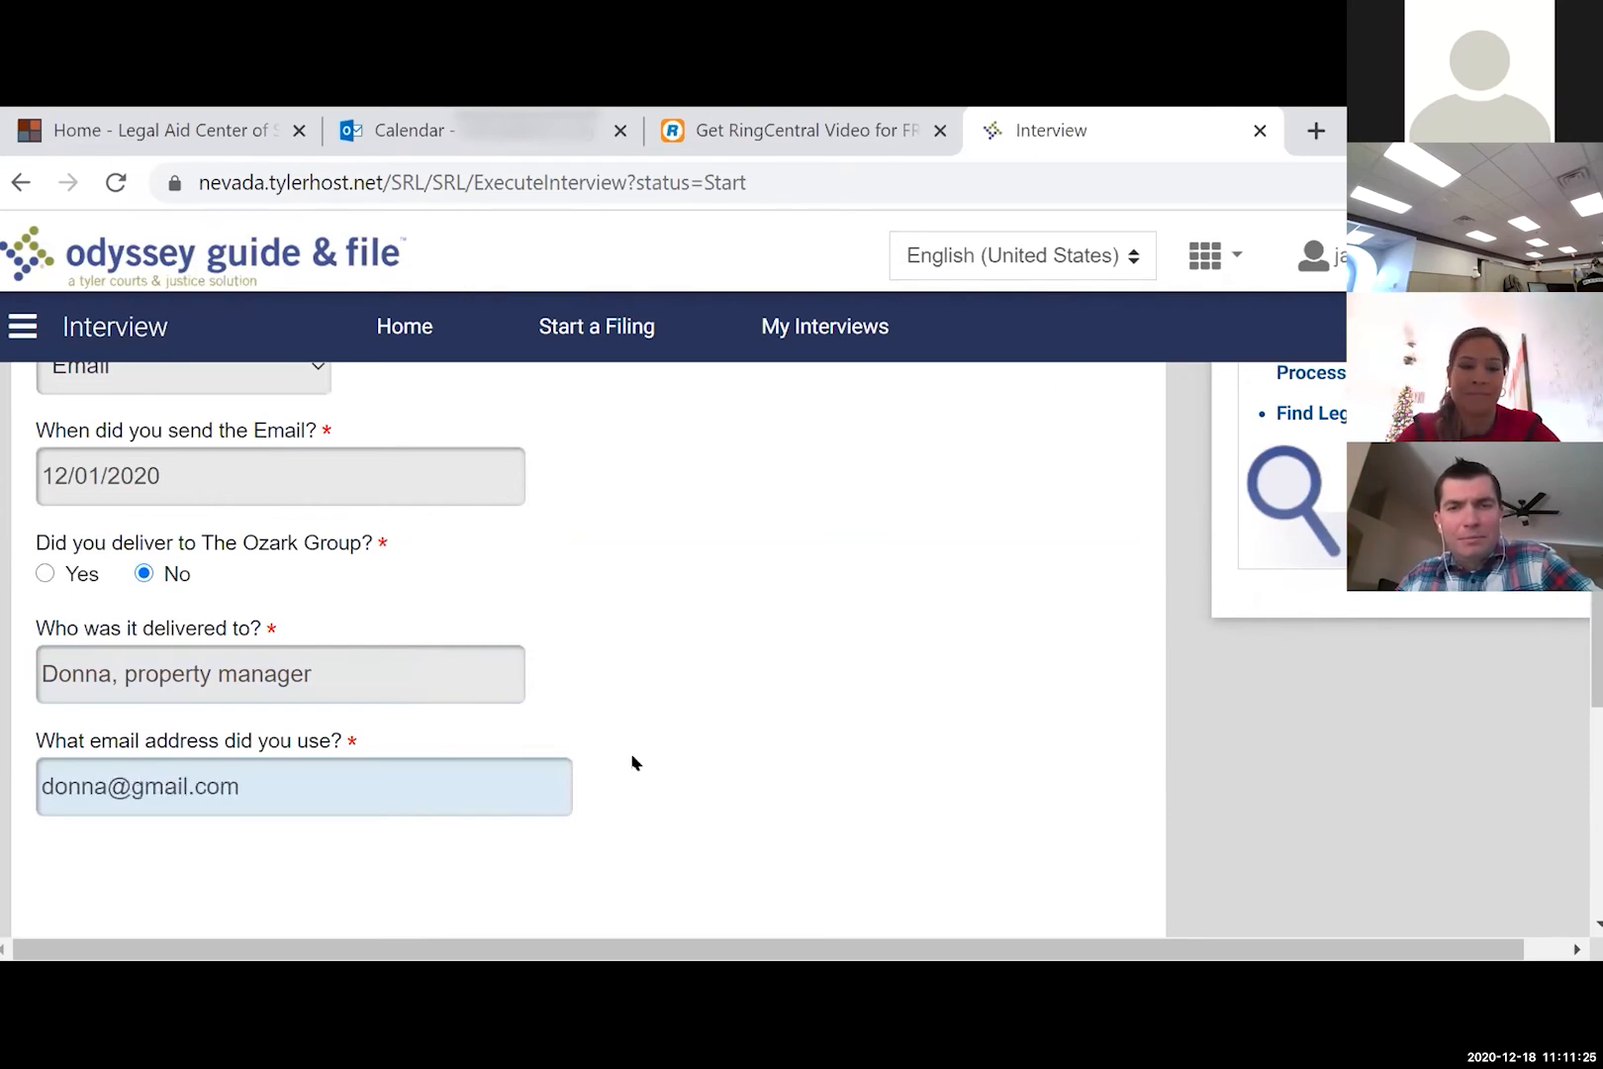
scroll(633, 759, "down", 3)
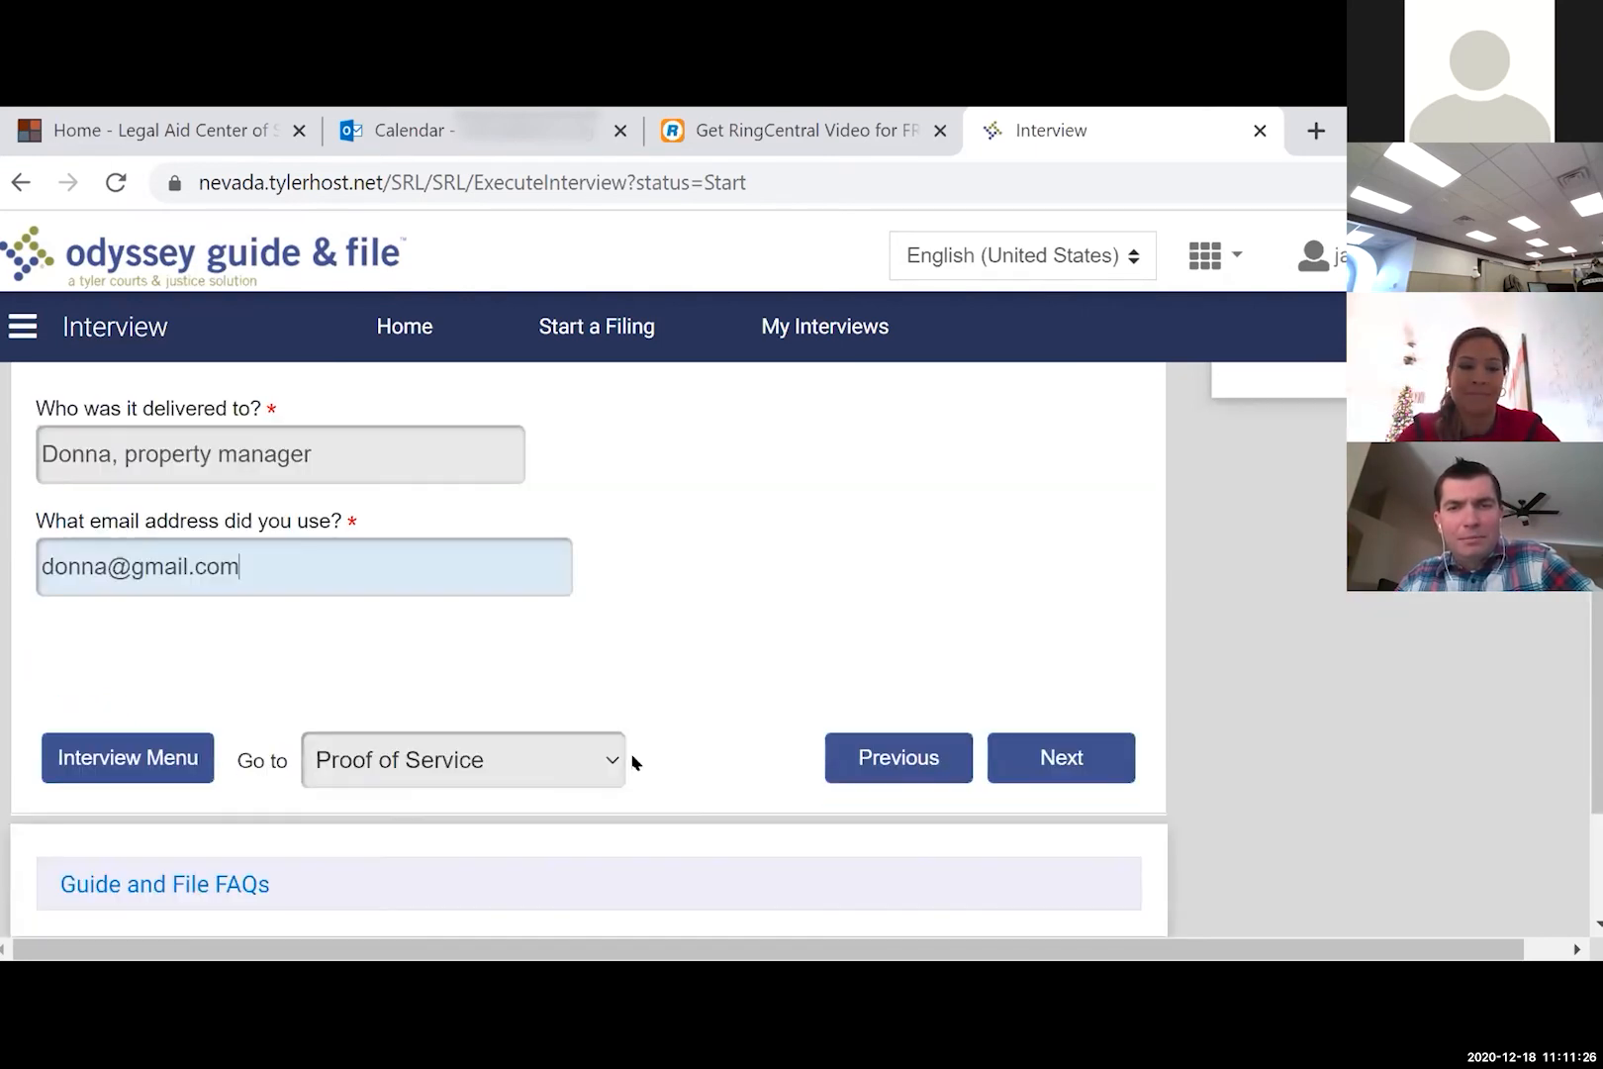
left_click(1082, 742)
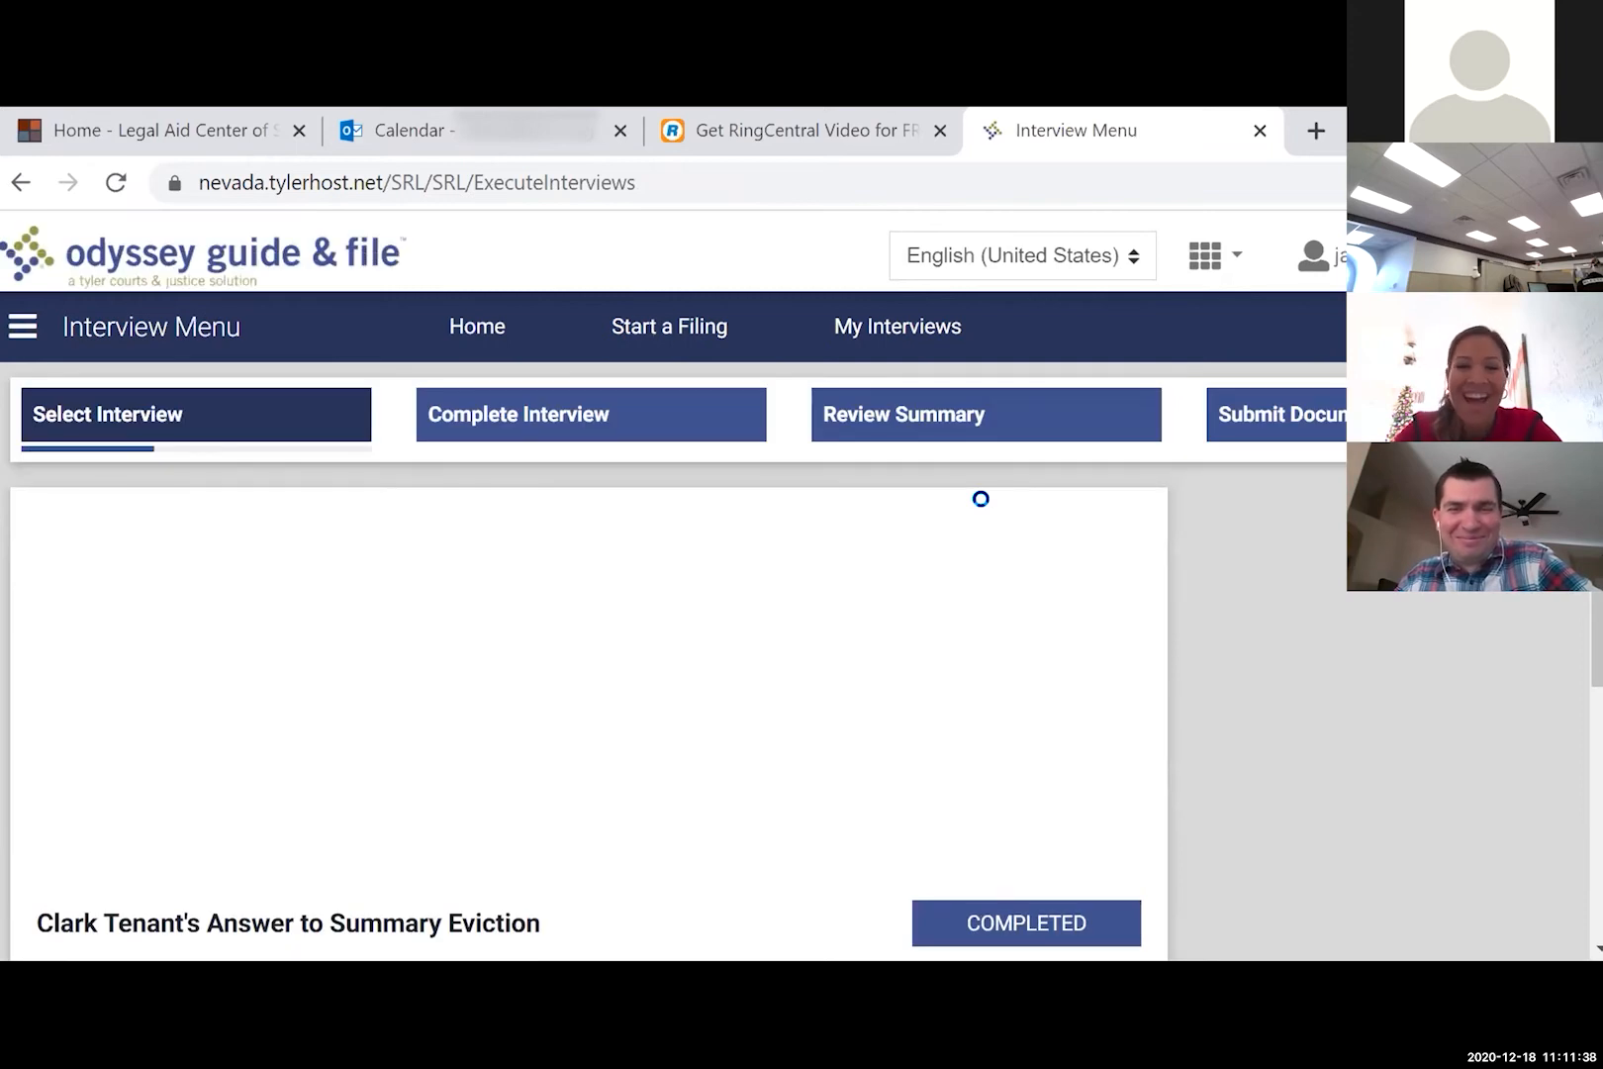
- Start the Filing Fees section from the Interview Menu
scroll(988, 508, "down", 3)
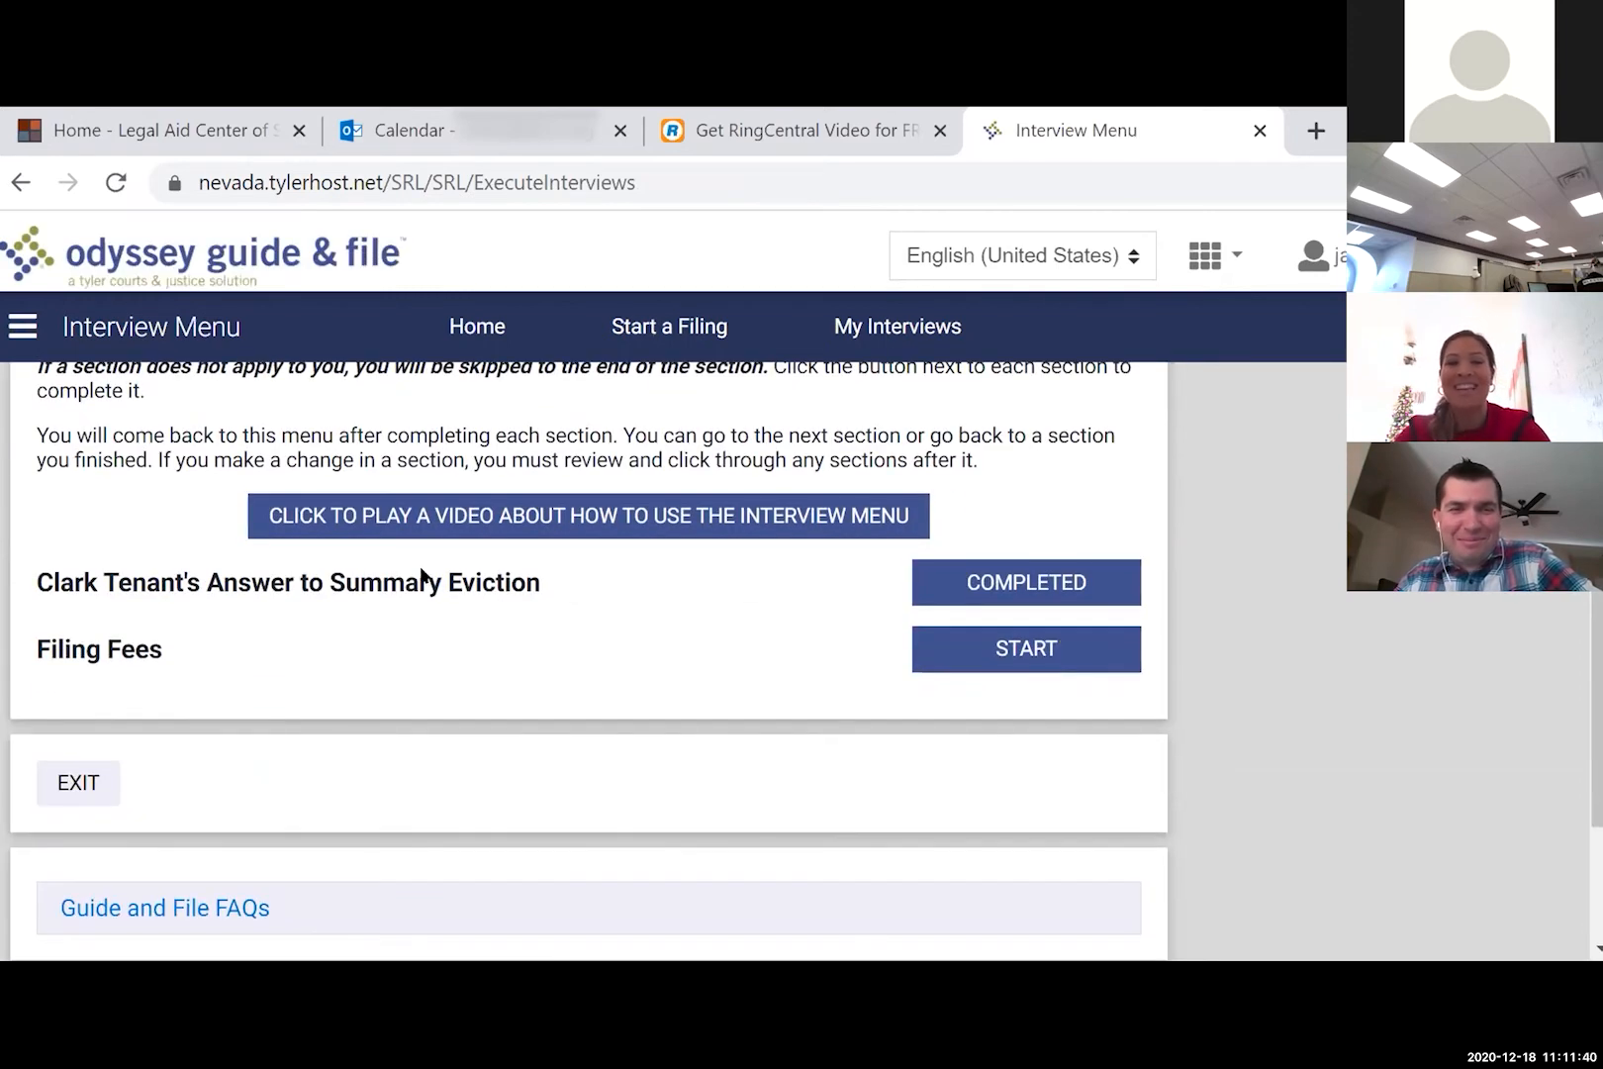
left_click(988, 658)
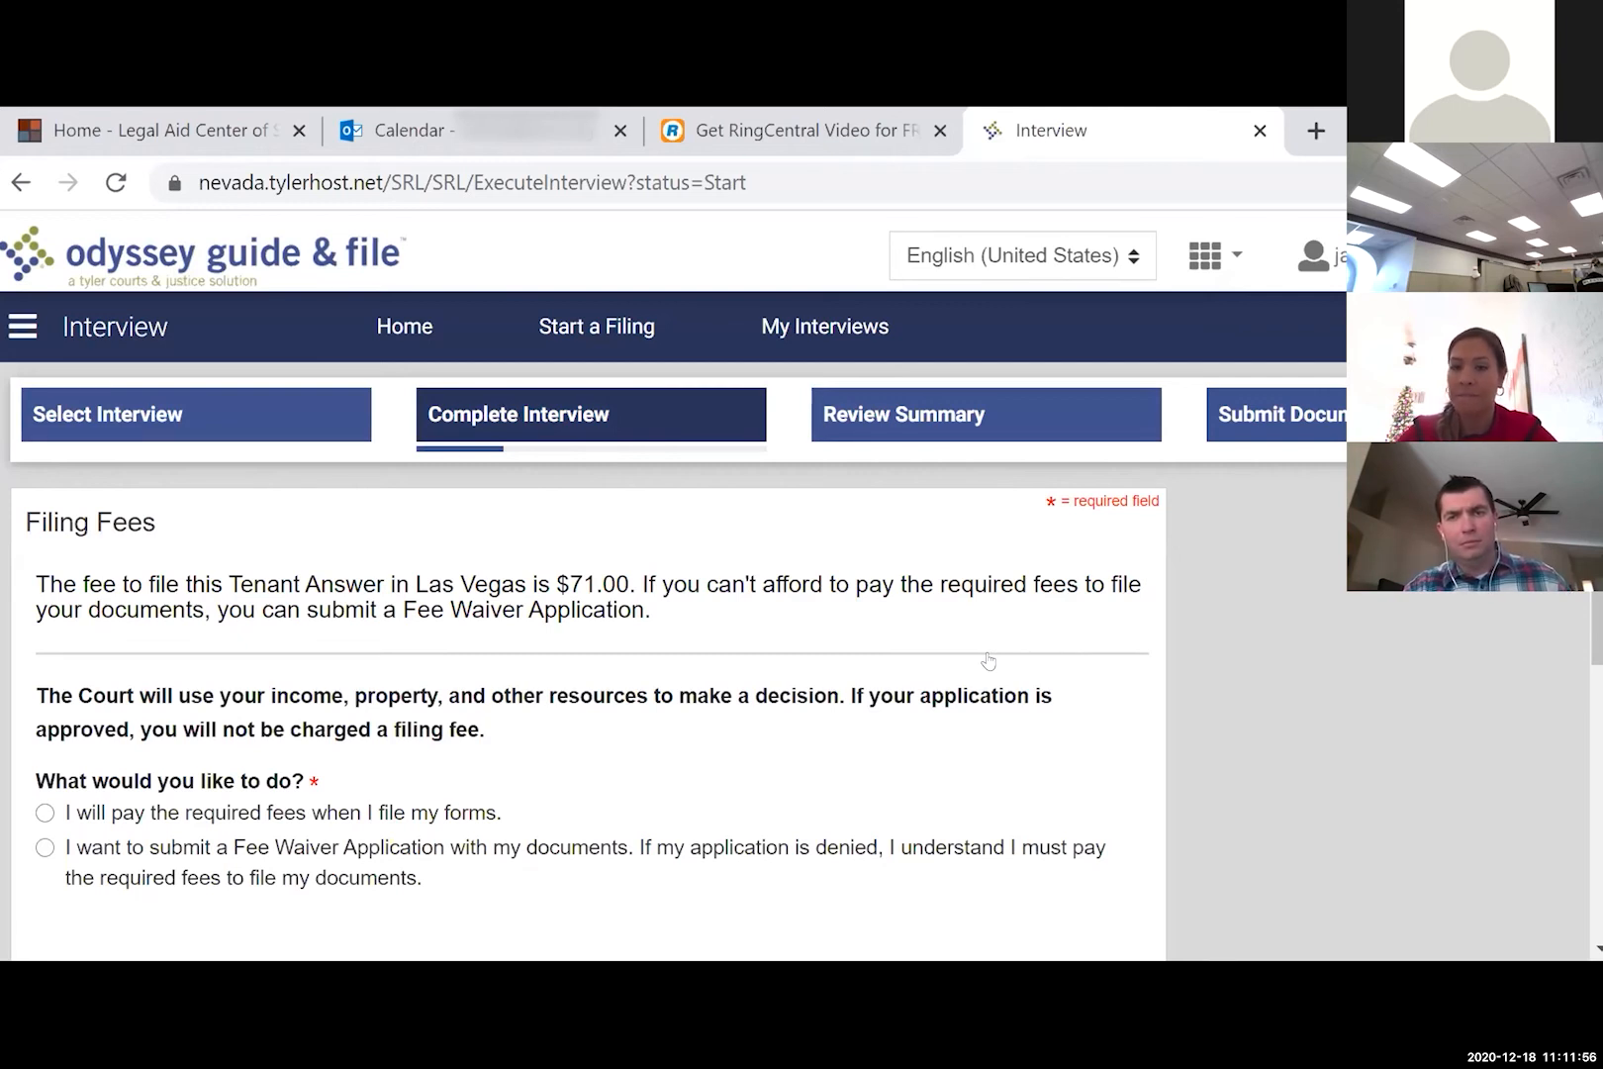
- Choose to submit a Fee Waiver Application and continue to household questions
scroll(987, 661, "down", 2)
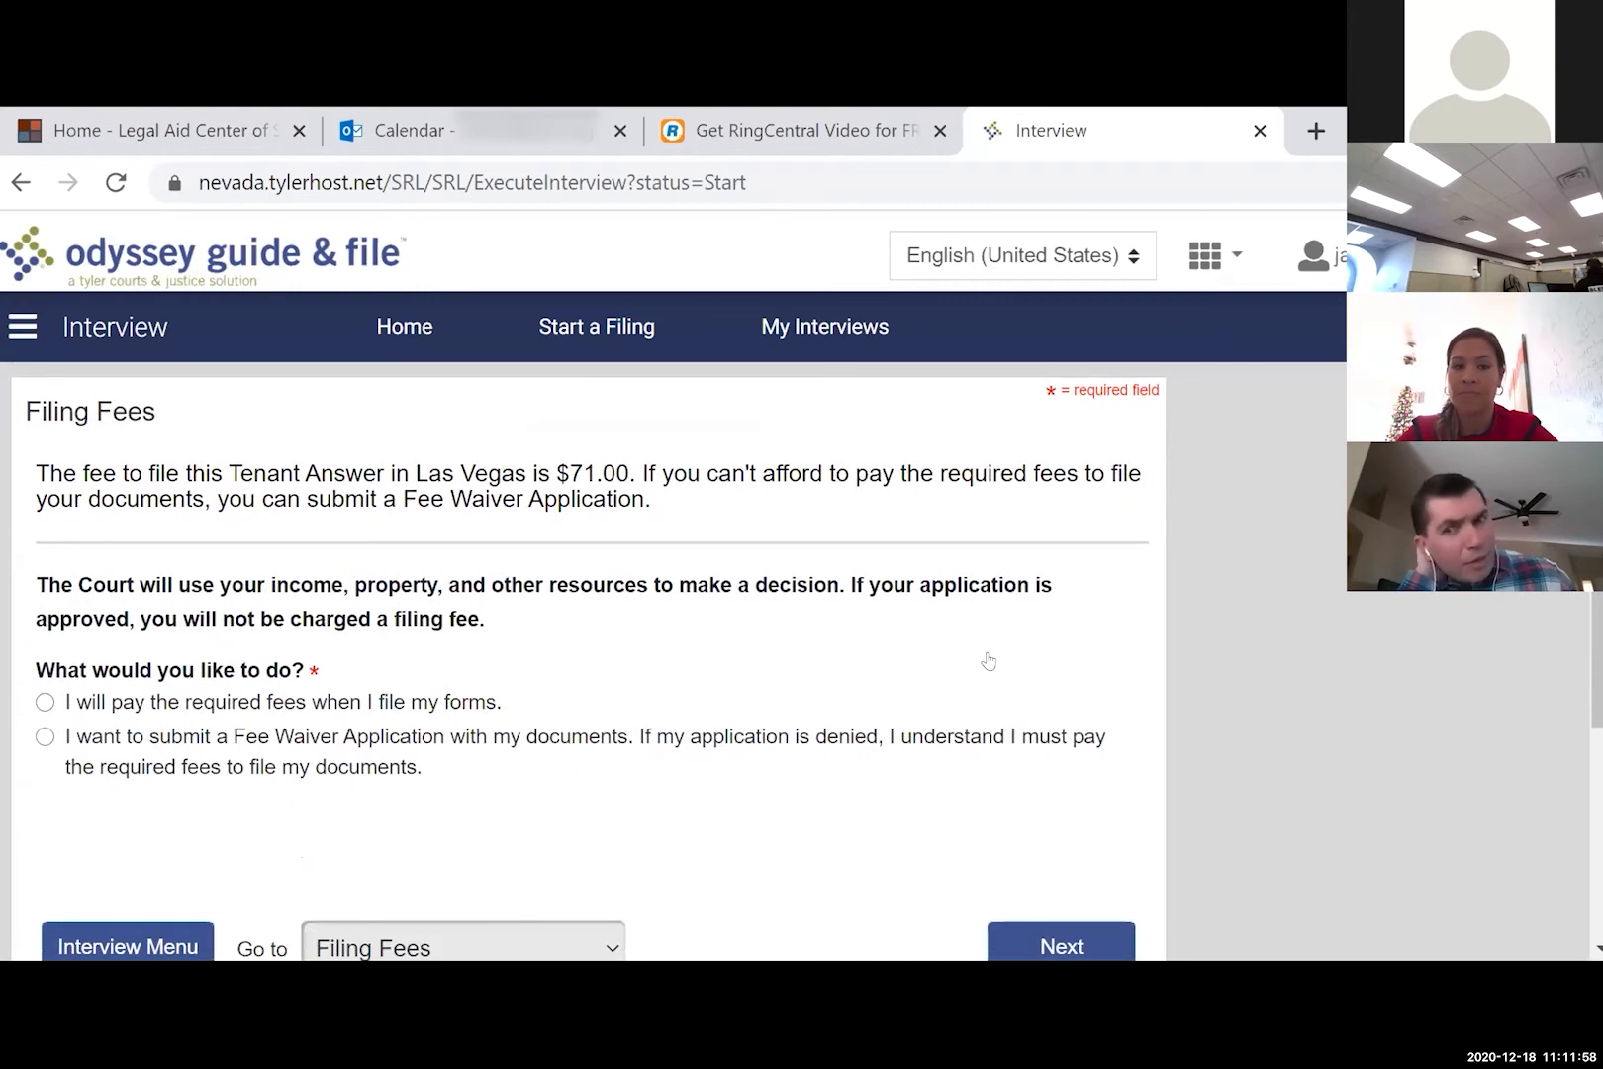
left_click(45, 737)
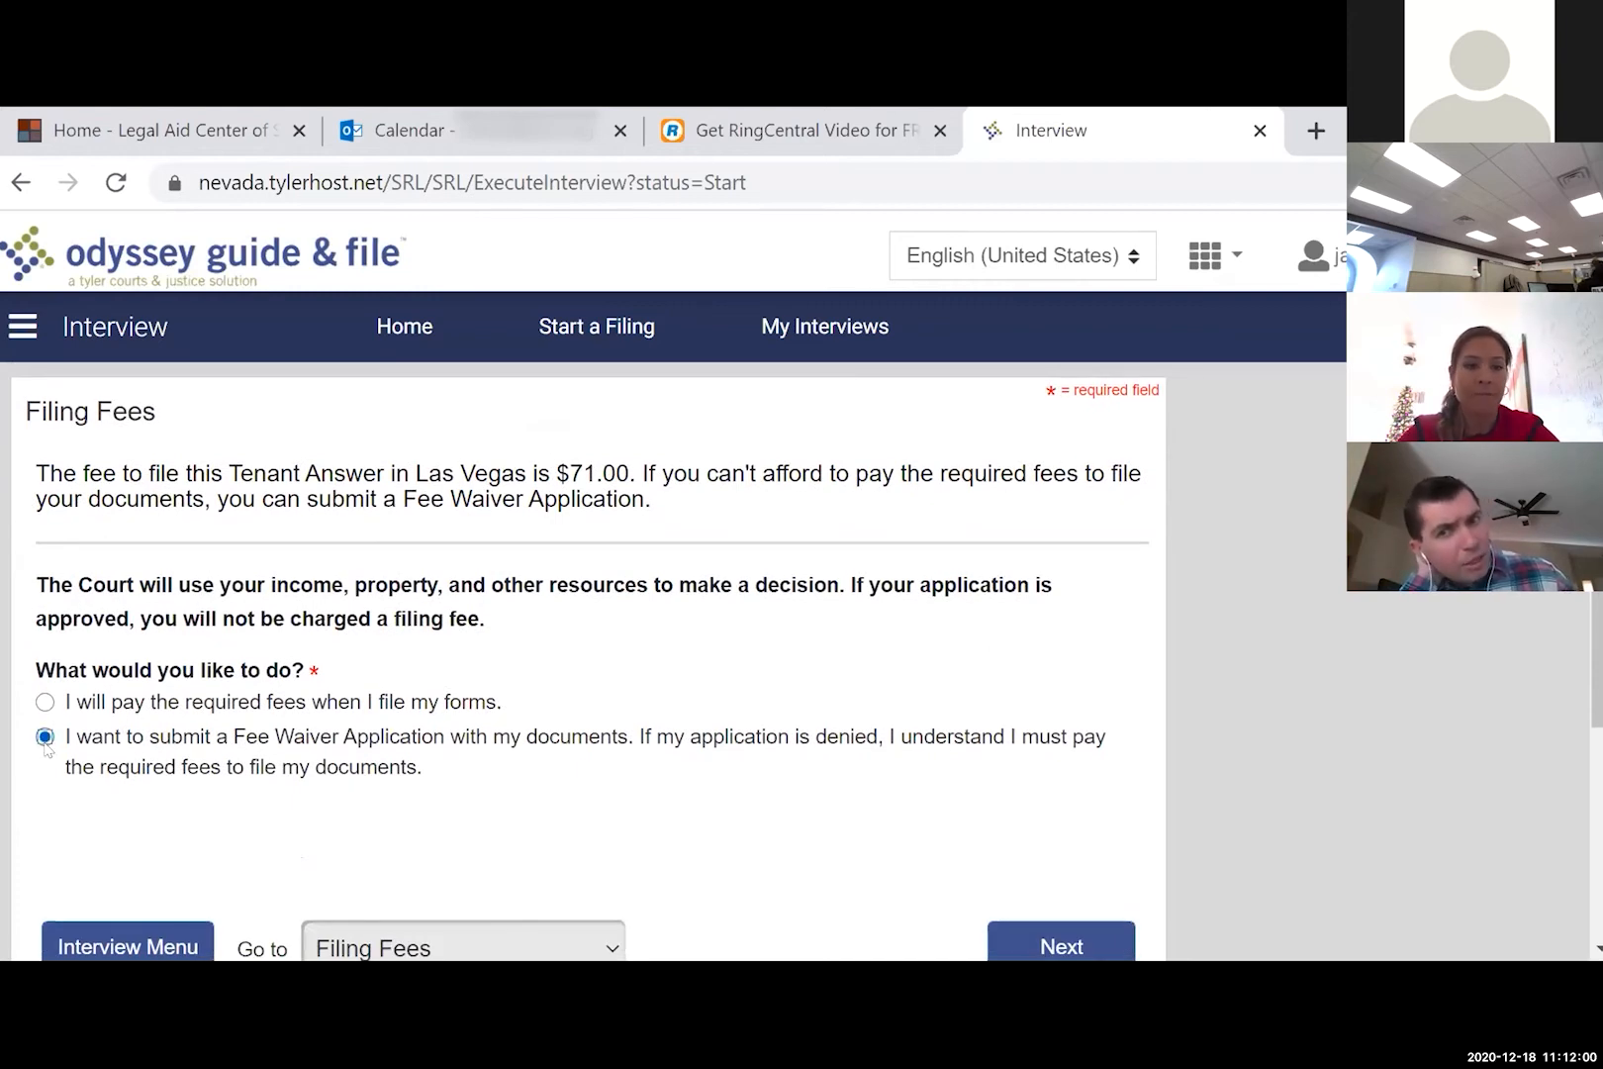
scroll(670, 712, "down", 3)
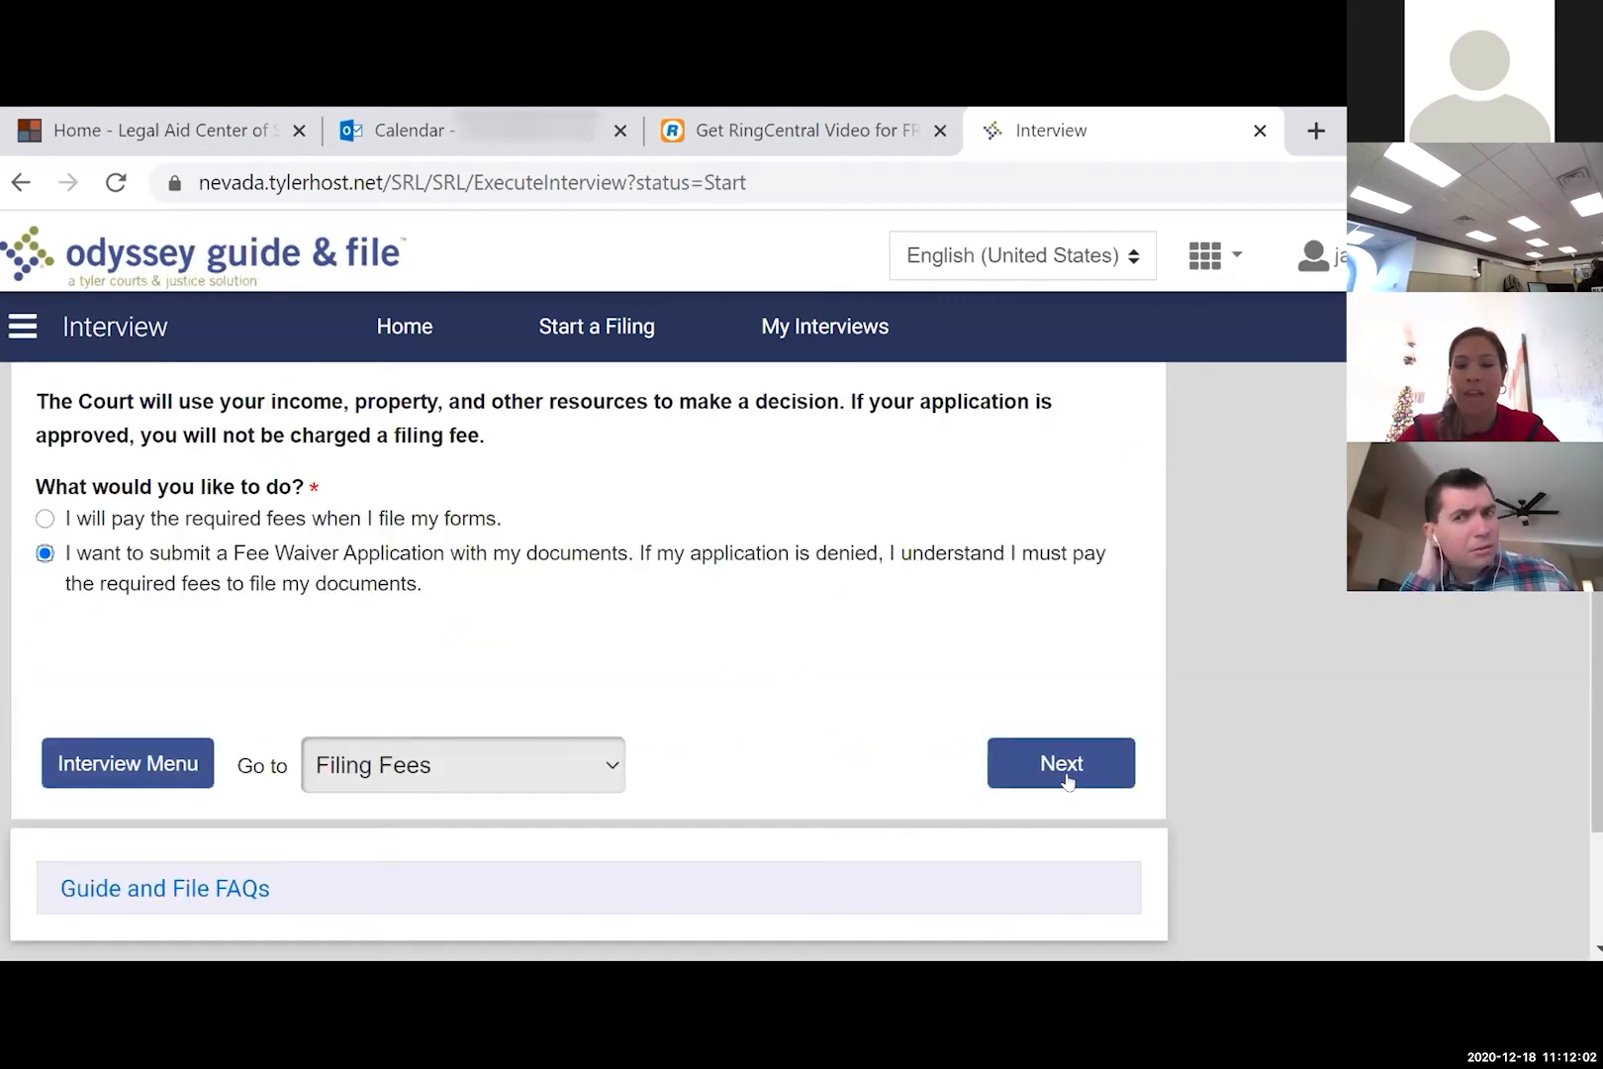
left_click(1067, 764)
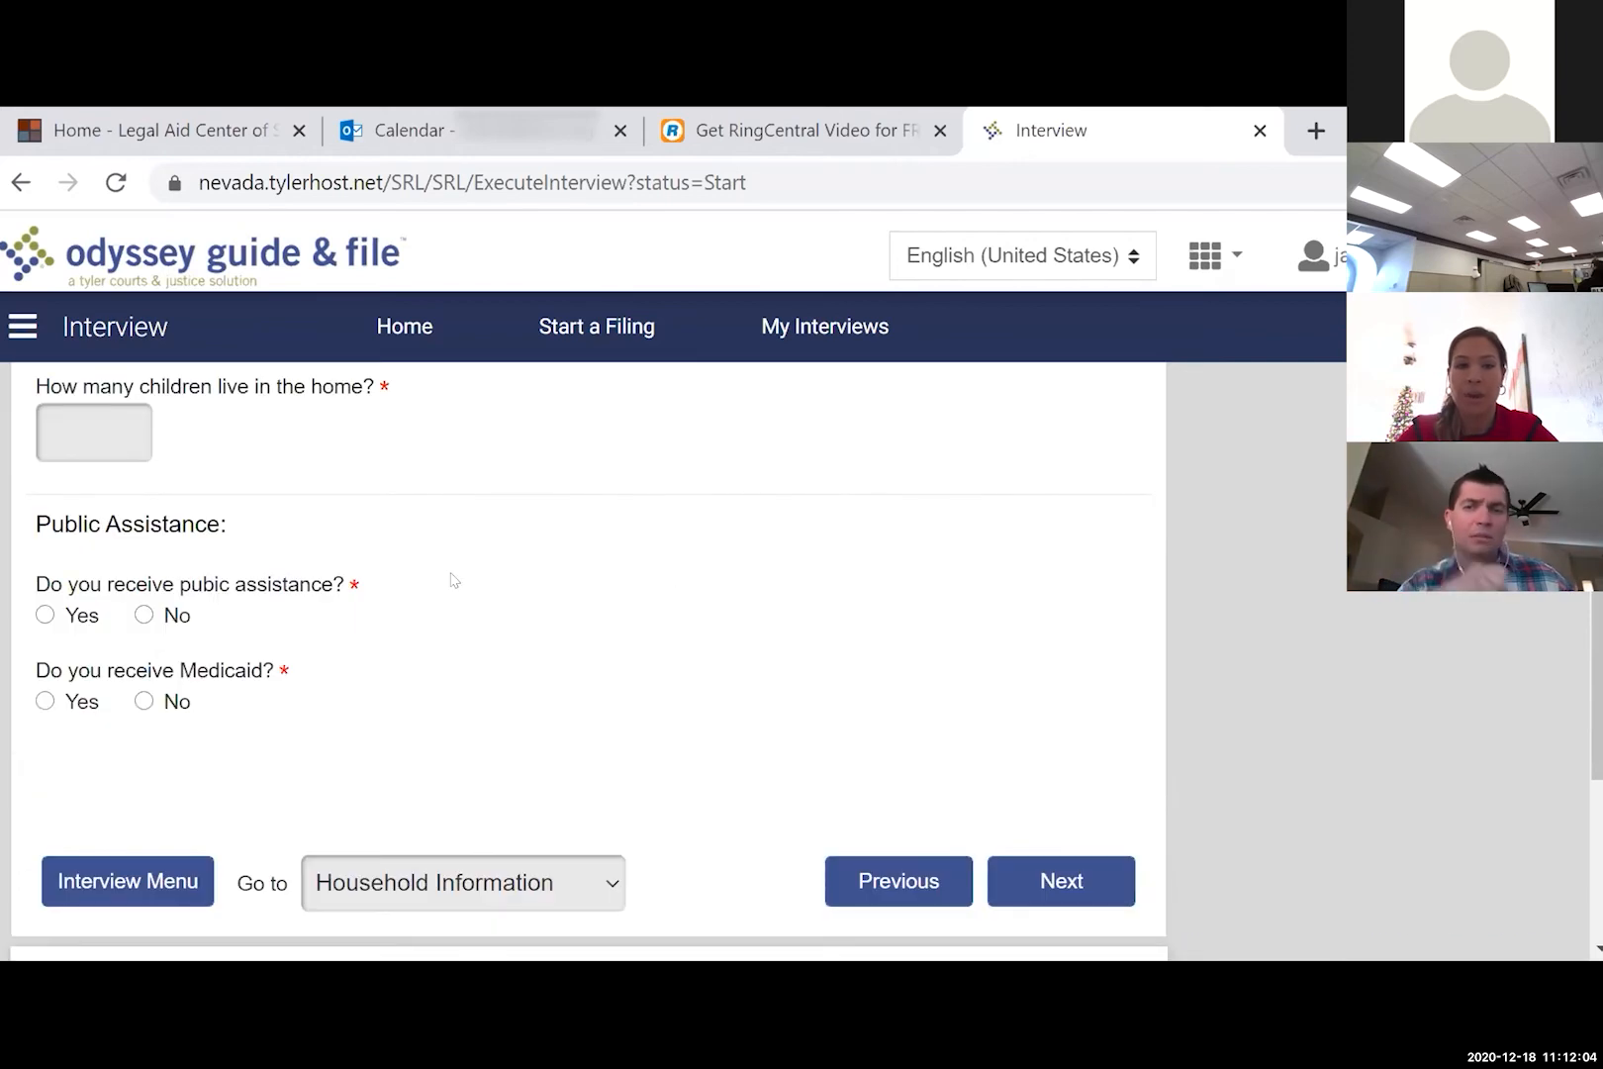
- Enter 0 children in Household Information and answer No to Medicaid
scroll(451, 579, "up", 3)
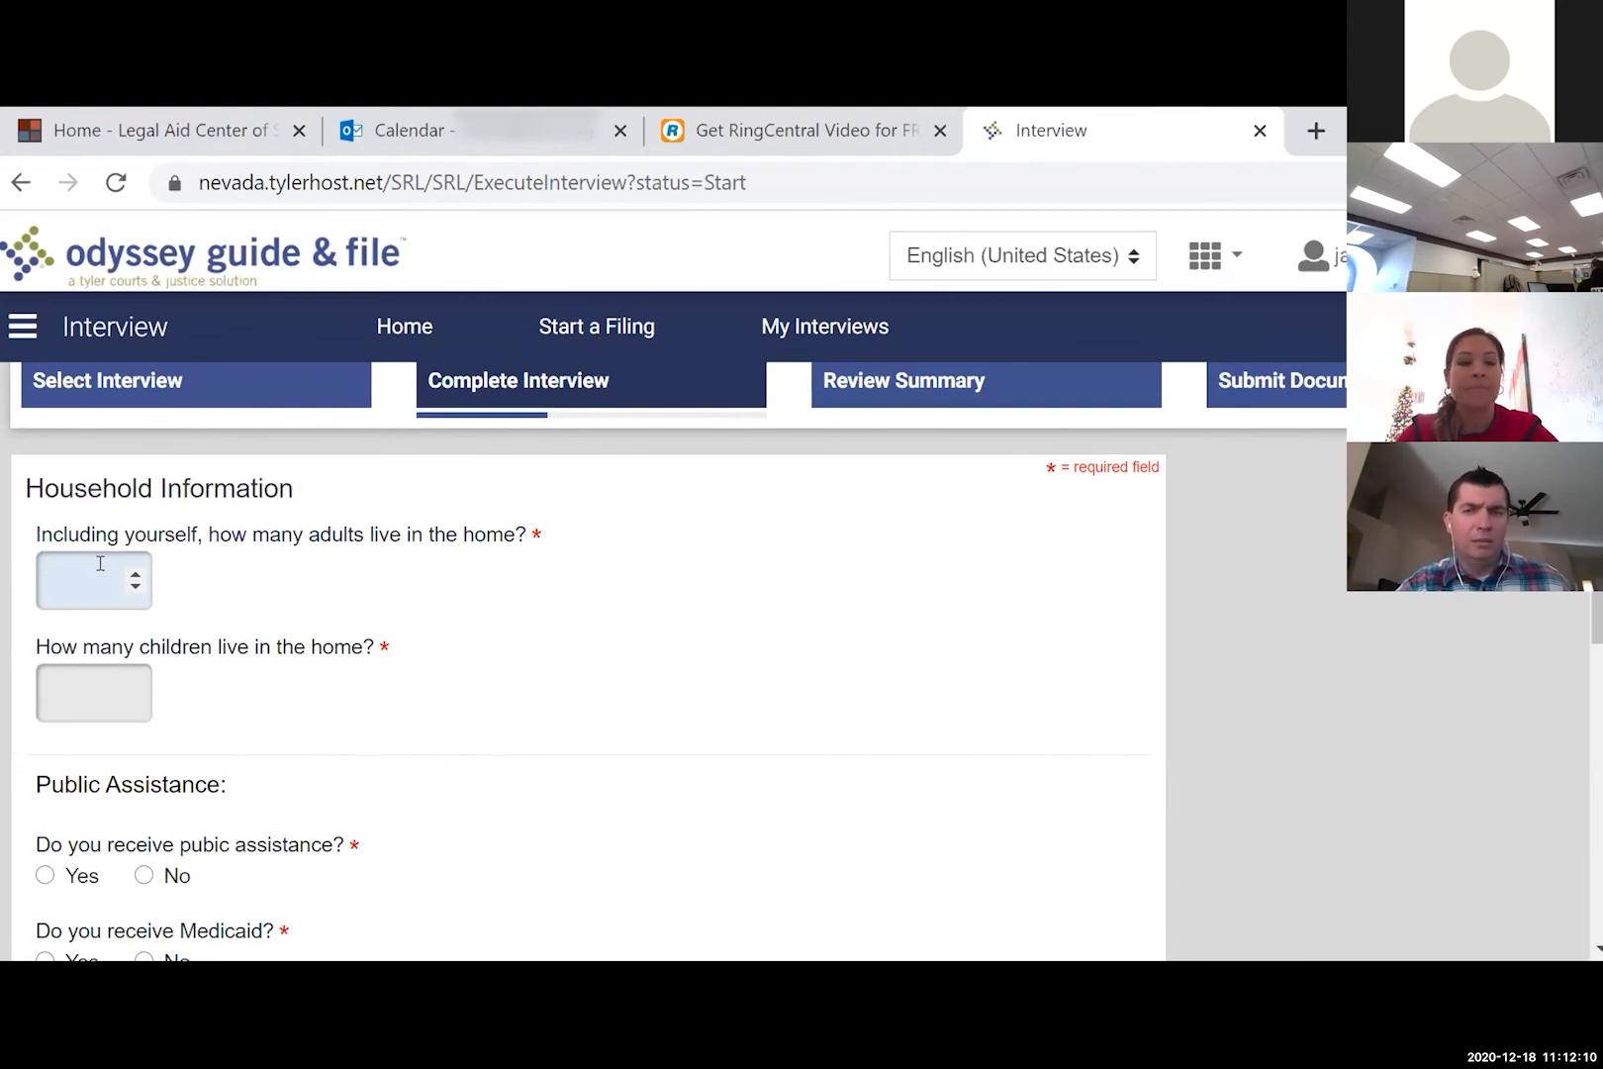
type("0")
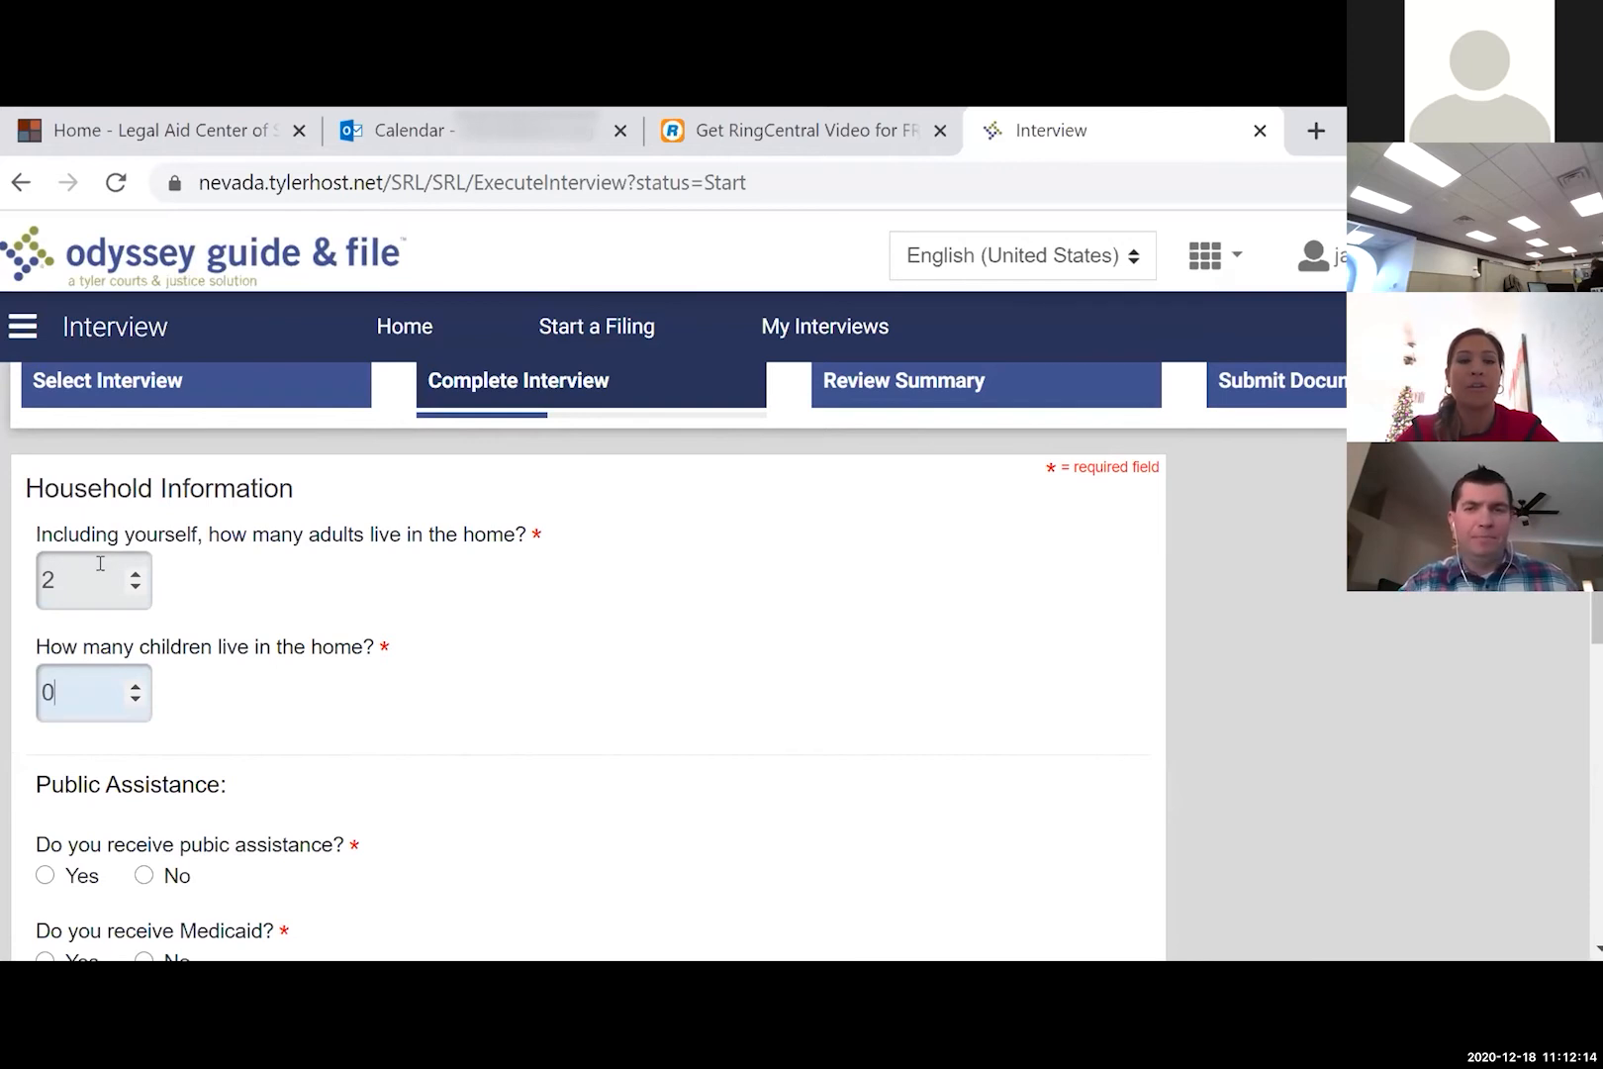
scroll(100, 563, "down", 3)
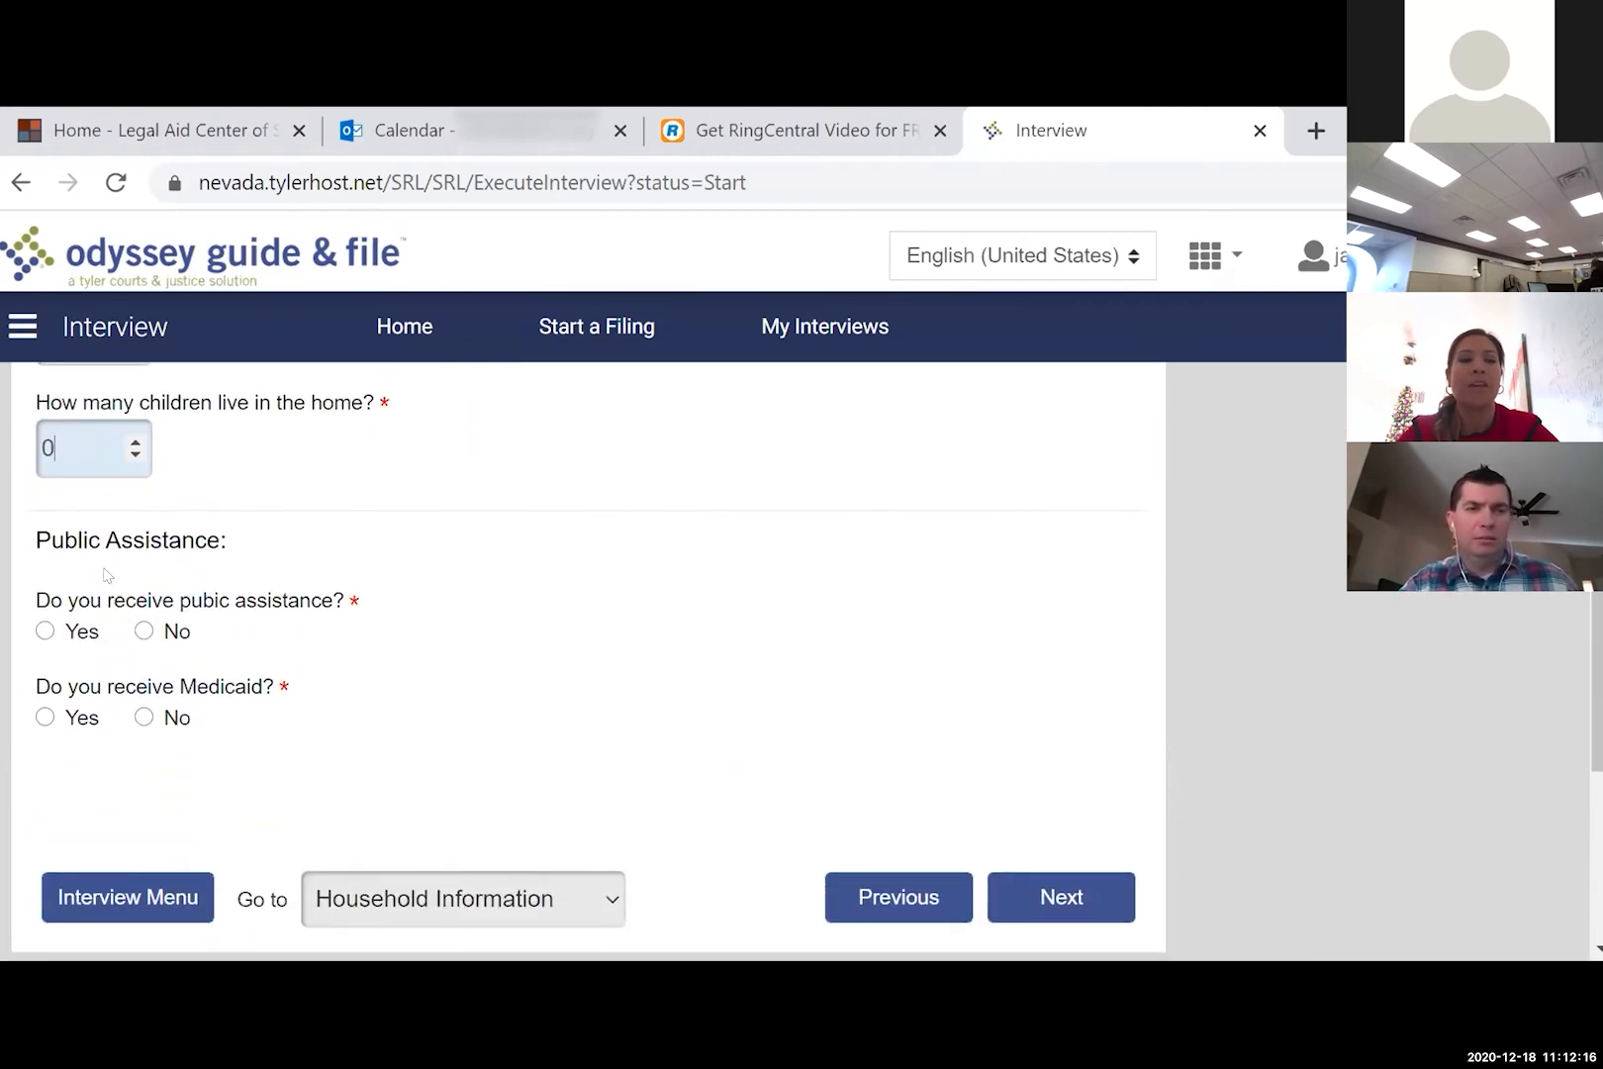
left_click(143, 716)
- Answer No to public assistance and begin entering 1400 Social Security income
left_click(144, 631)
left_click(1063, 899)
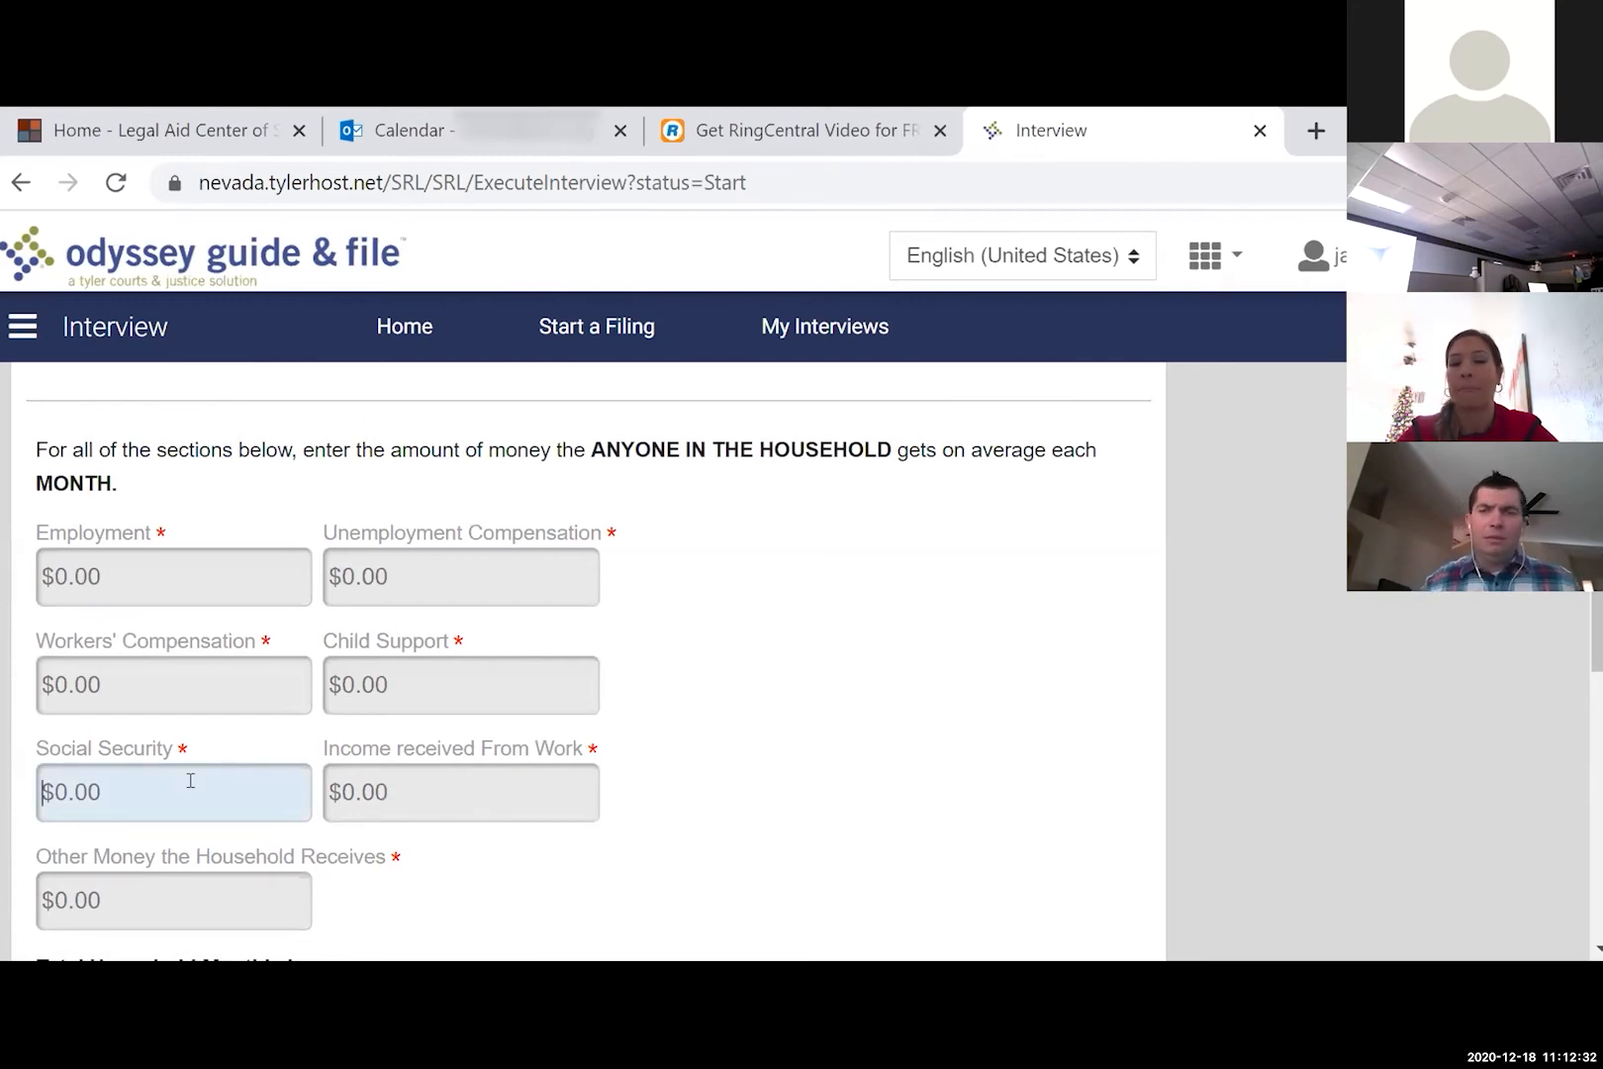
type("1400")
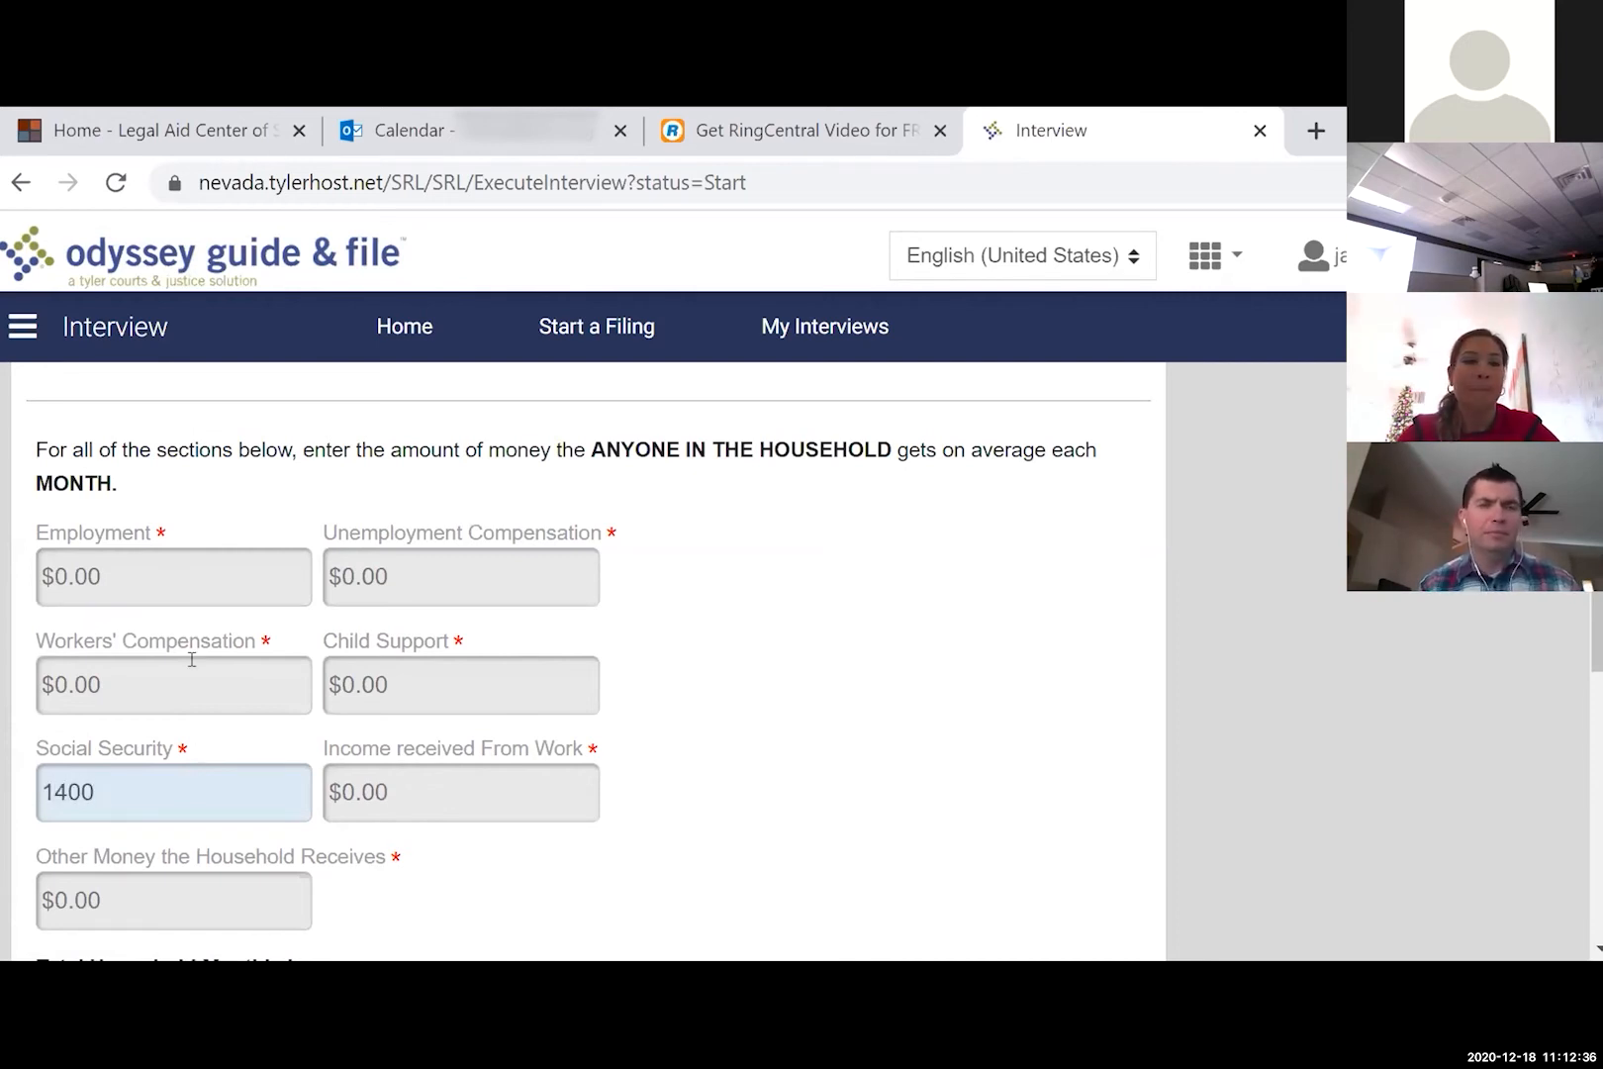
left_click(208, 553)
key("Tab")
key("Tab")
key("Tab")
key("Tab")
type("0")
key("Tab")
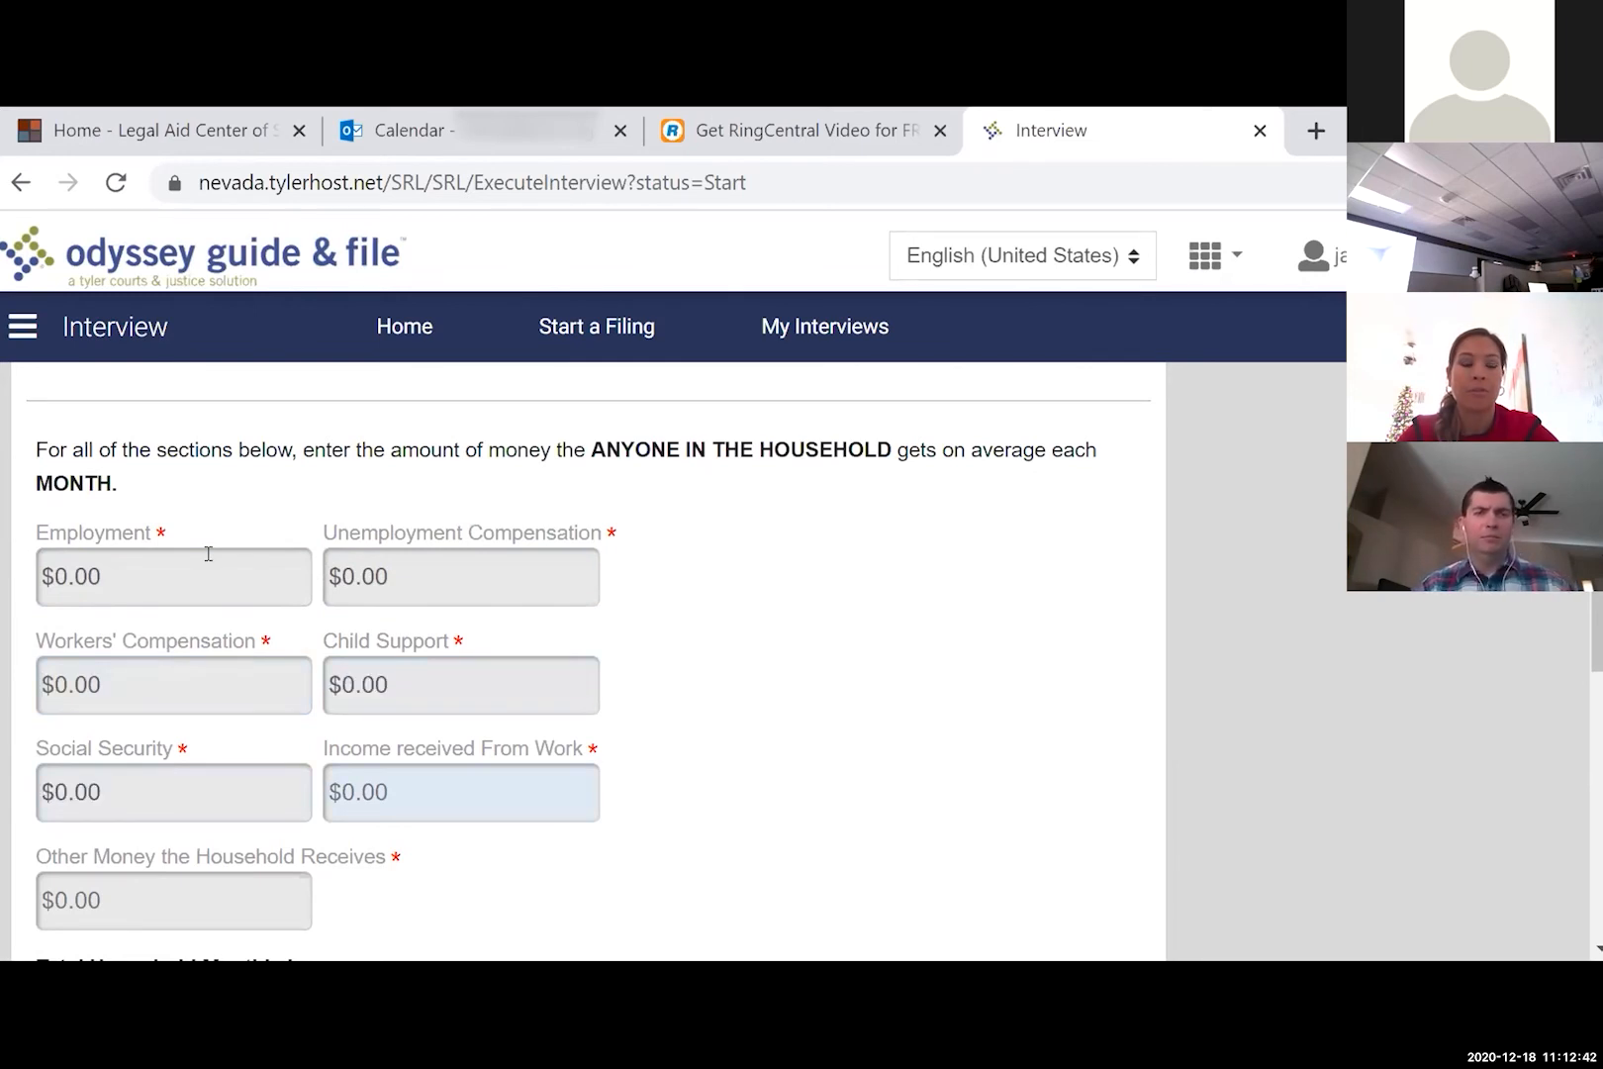
- Enter Social Security 1400, 0 for work income and 0 for other money, then continue
left_click(193, 792)
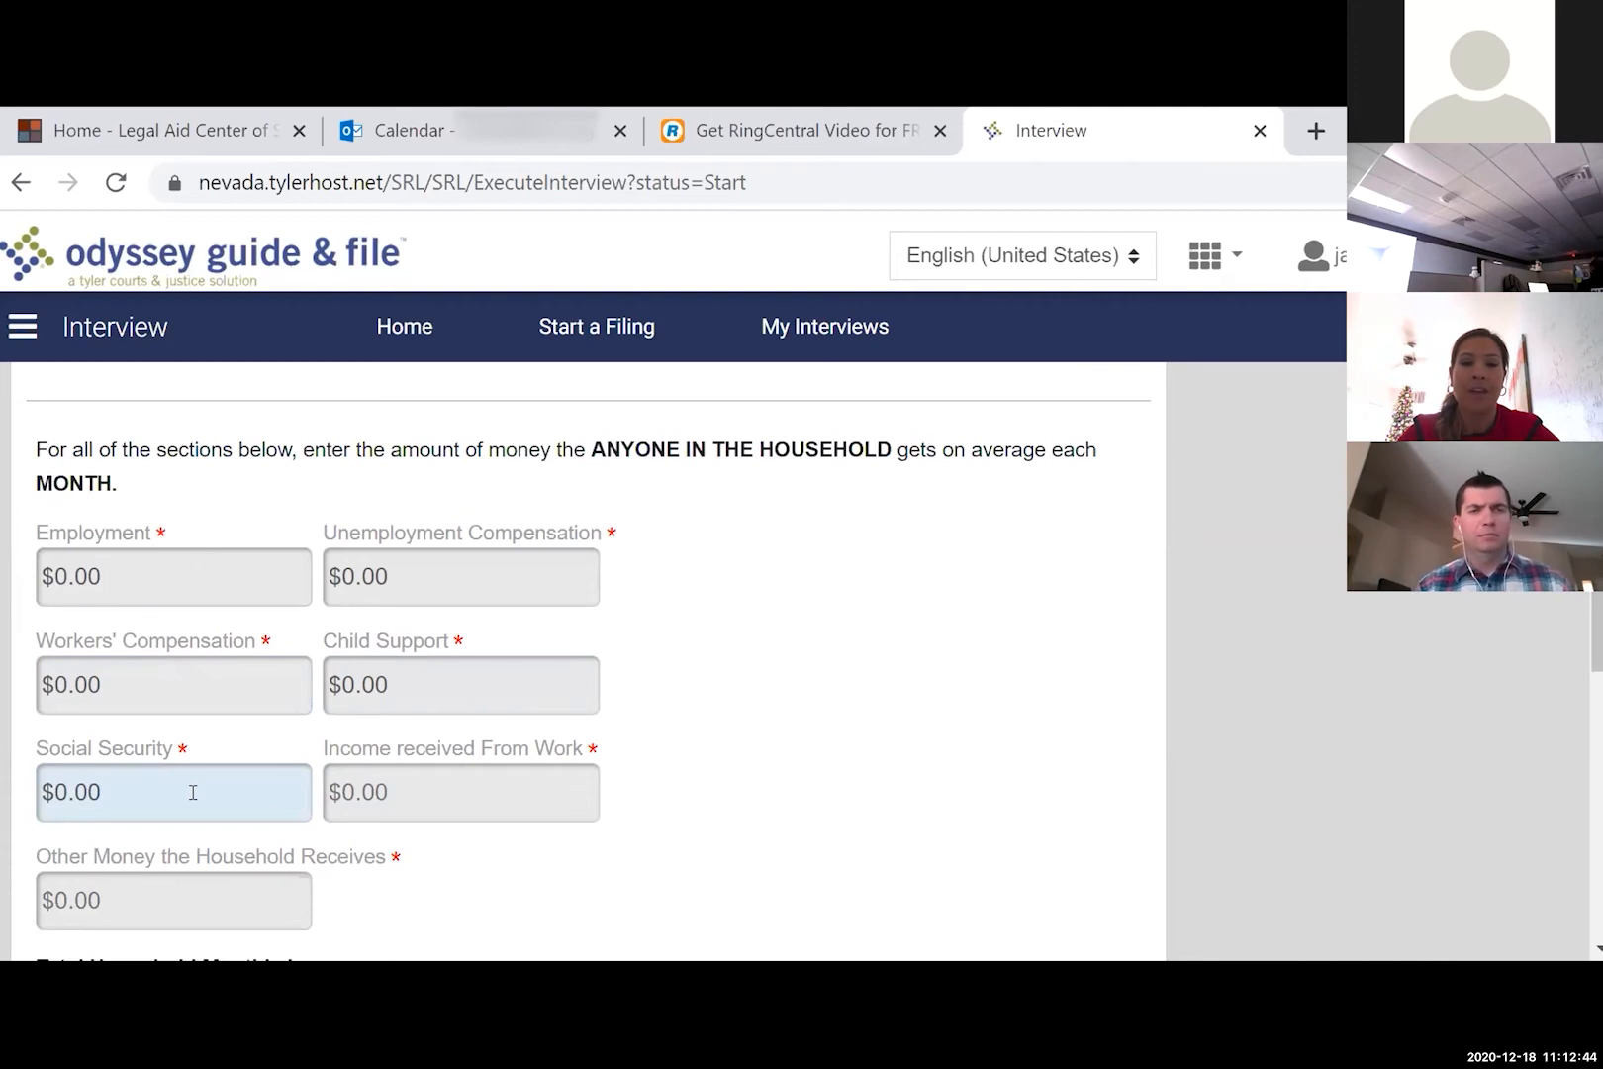
type("1400")
key("Tab")
type("0")
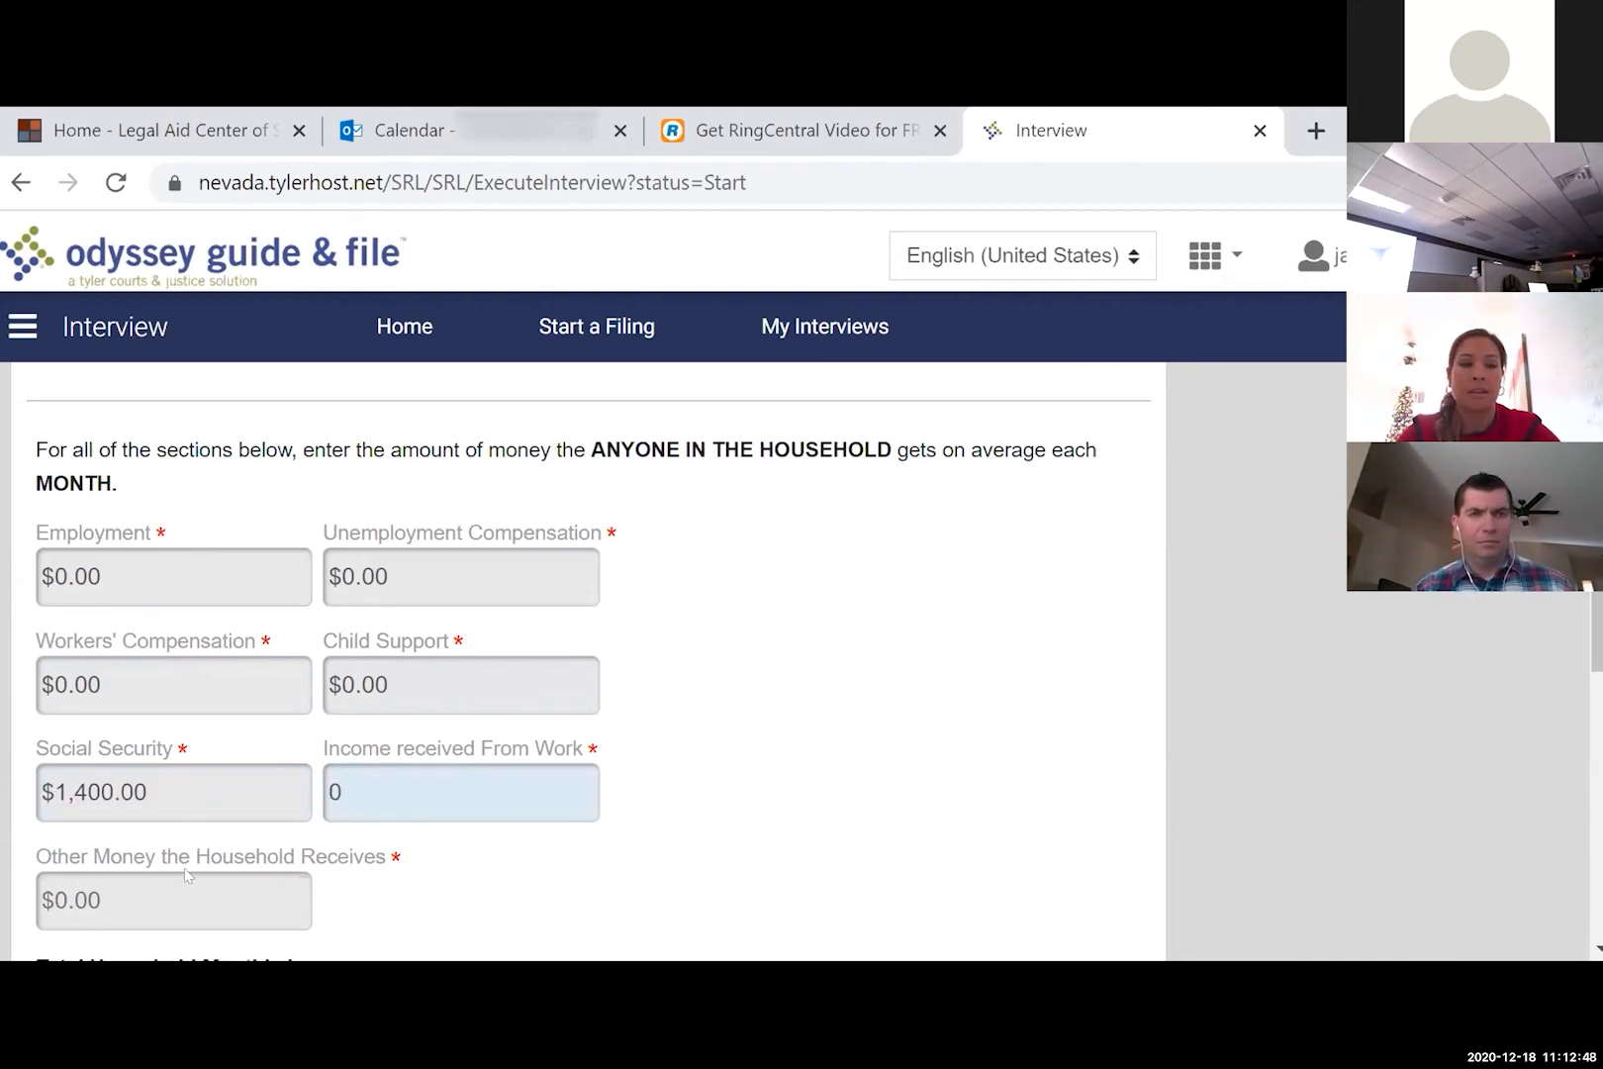
key("Tab")
type("0")
scroll(186, 885, "down", 3)
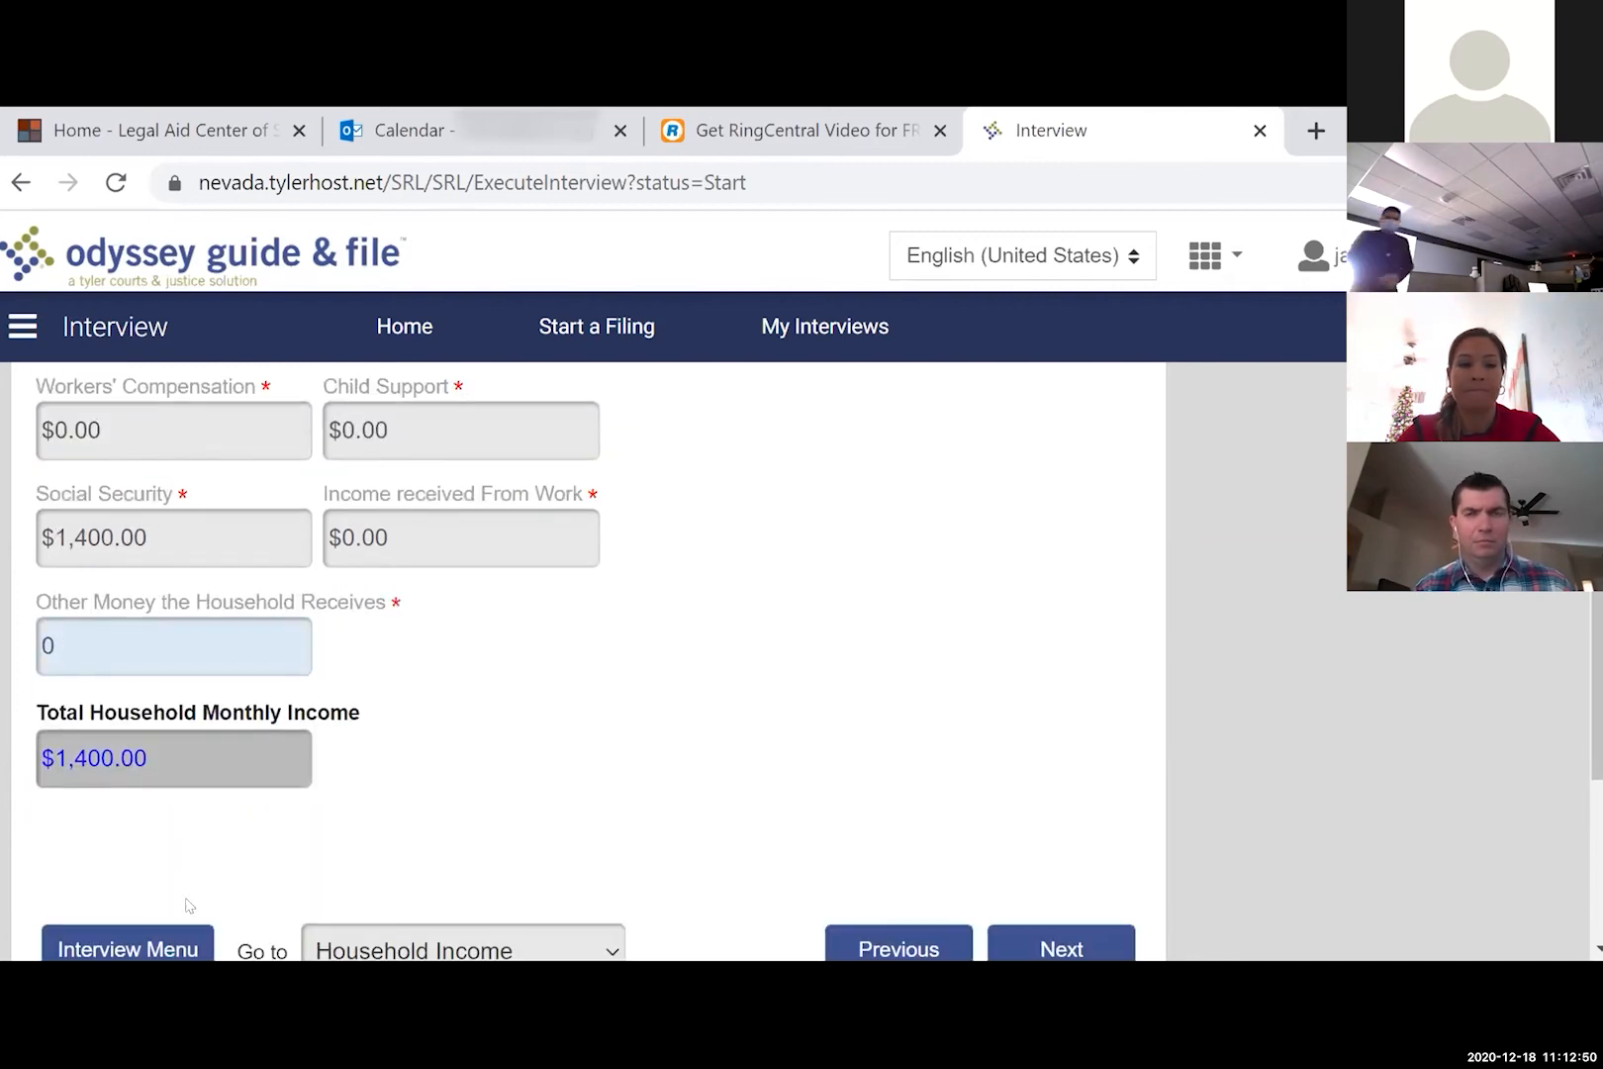
left_click(518, 669)
scroll(519, 669, "down", 2)
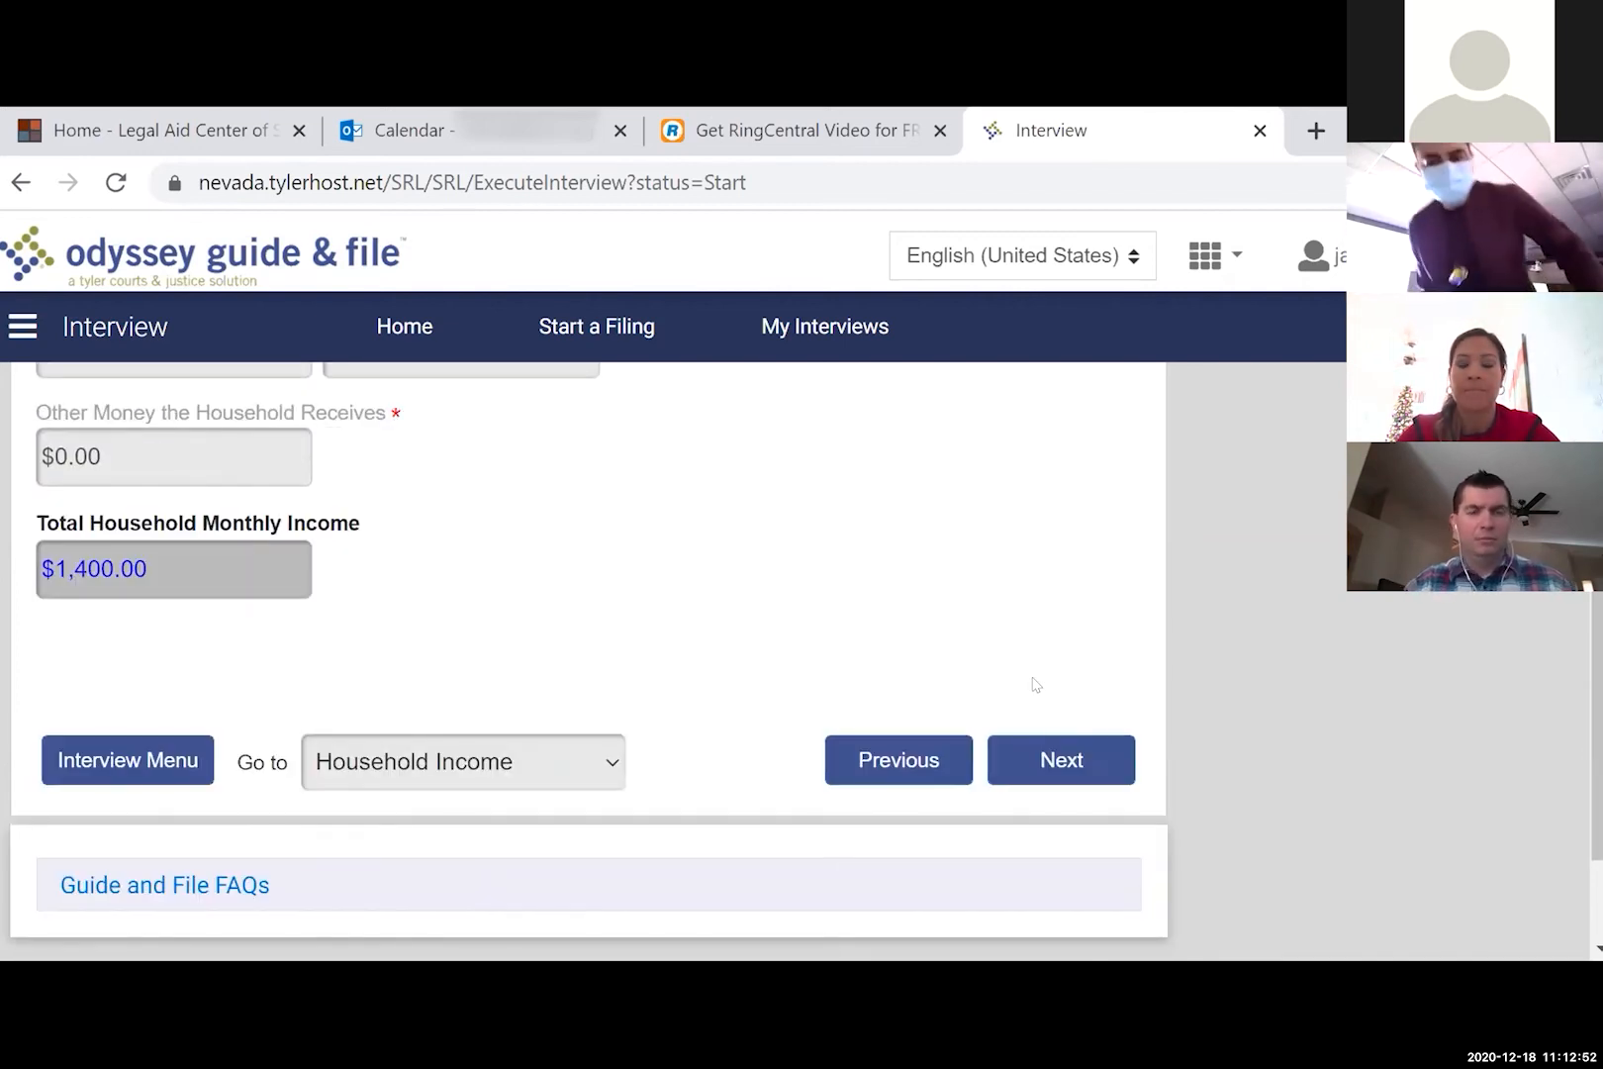
left_click(1056, 762)
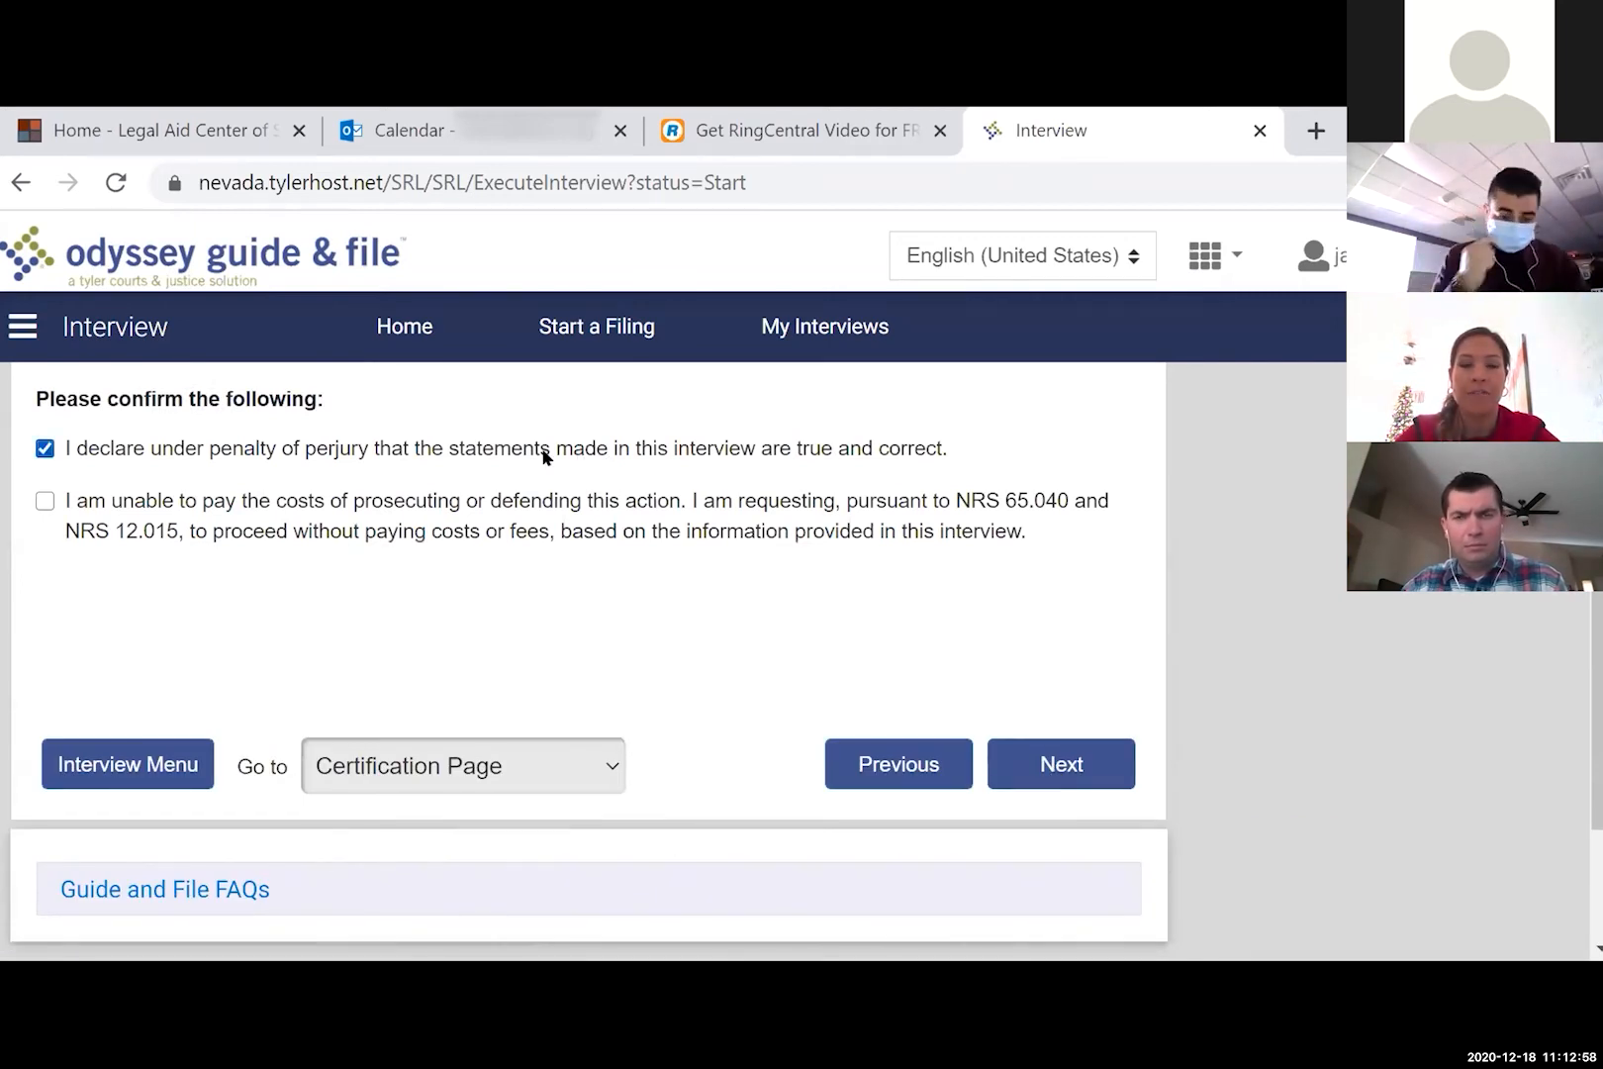
- Confirm the inability-to-pay certification statement and continue past the Certification Page
left_click(45, 501)
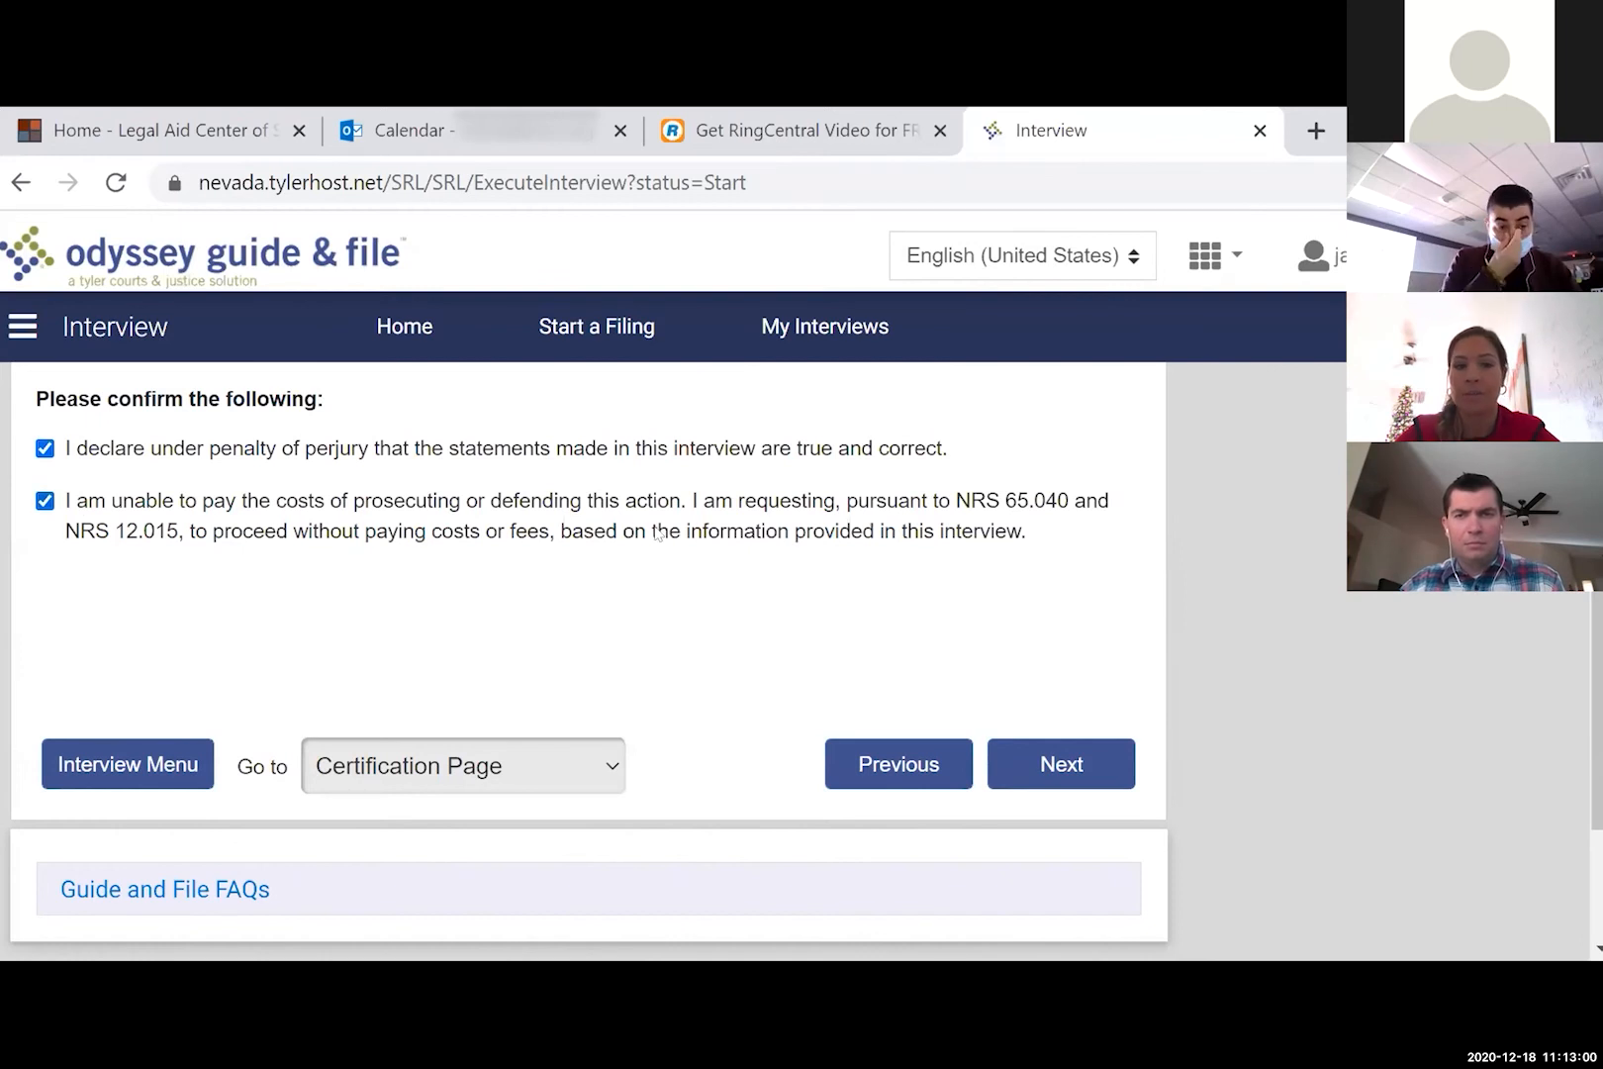
scroll(830, 588, "up", 1)
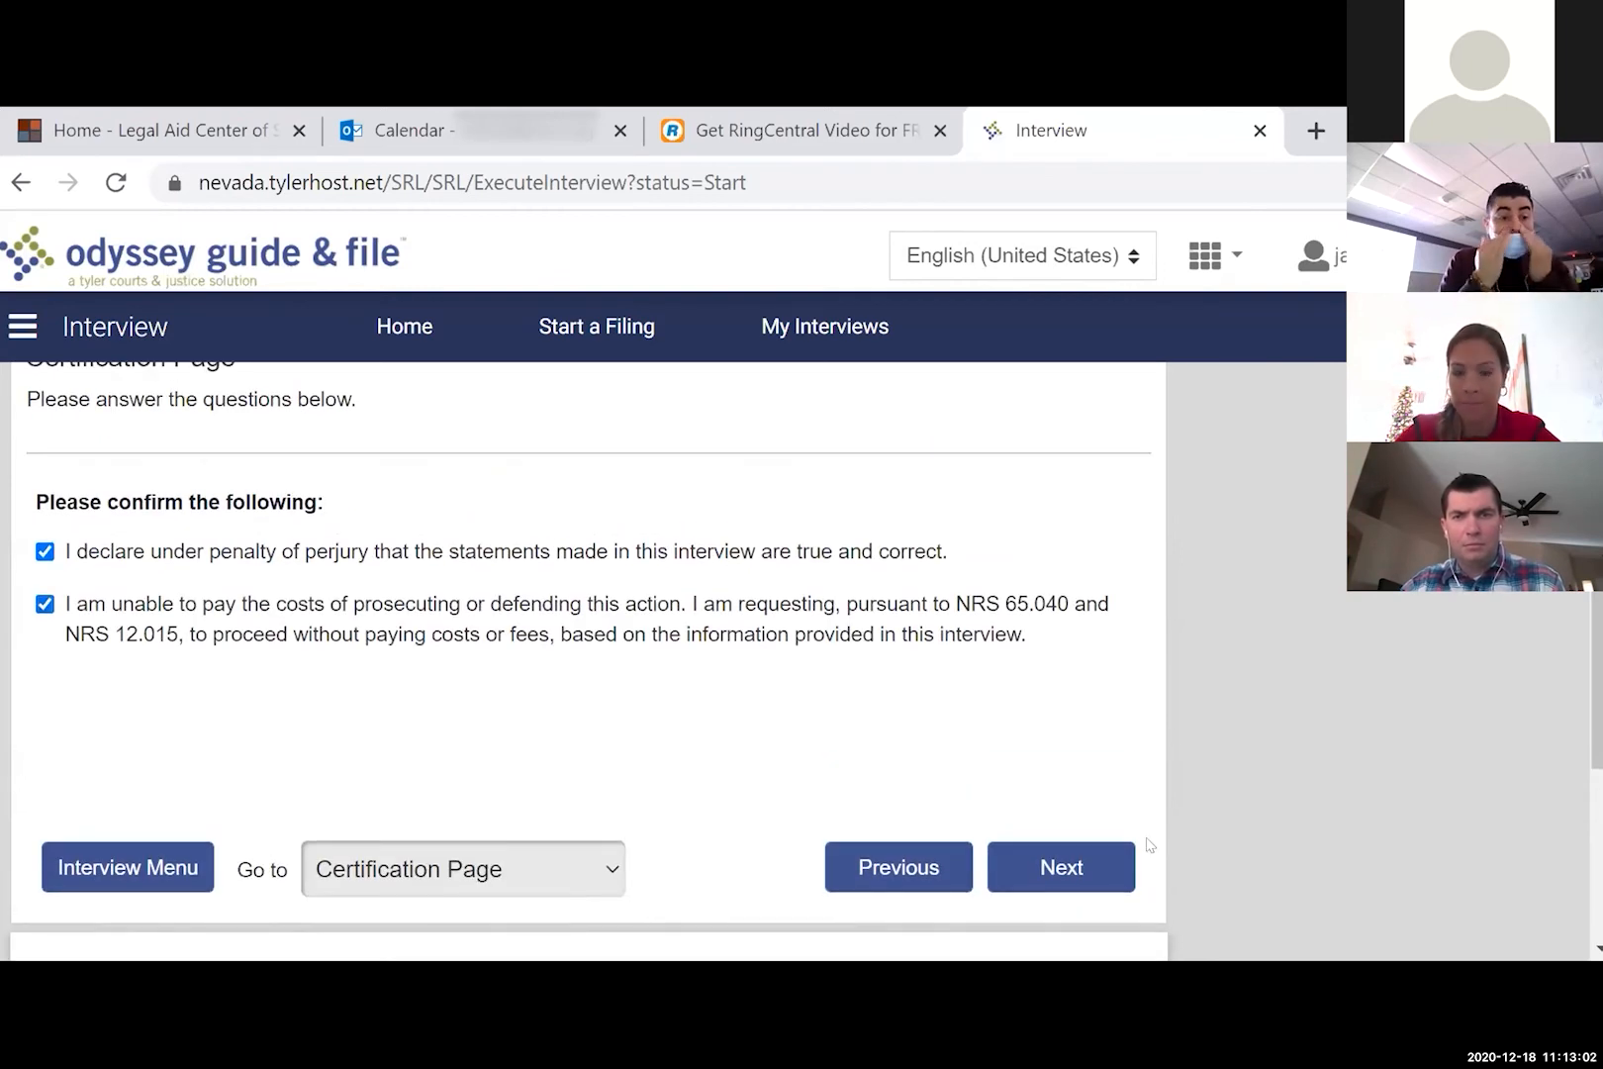
left_click(1066, 866)
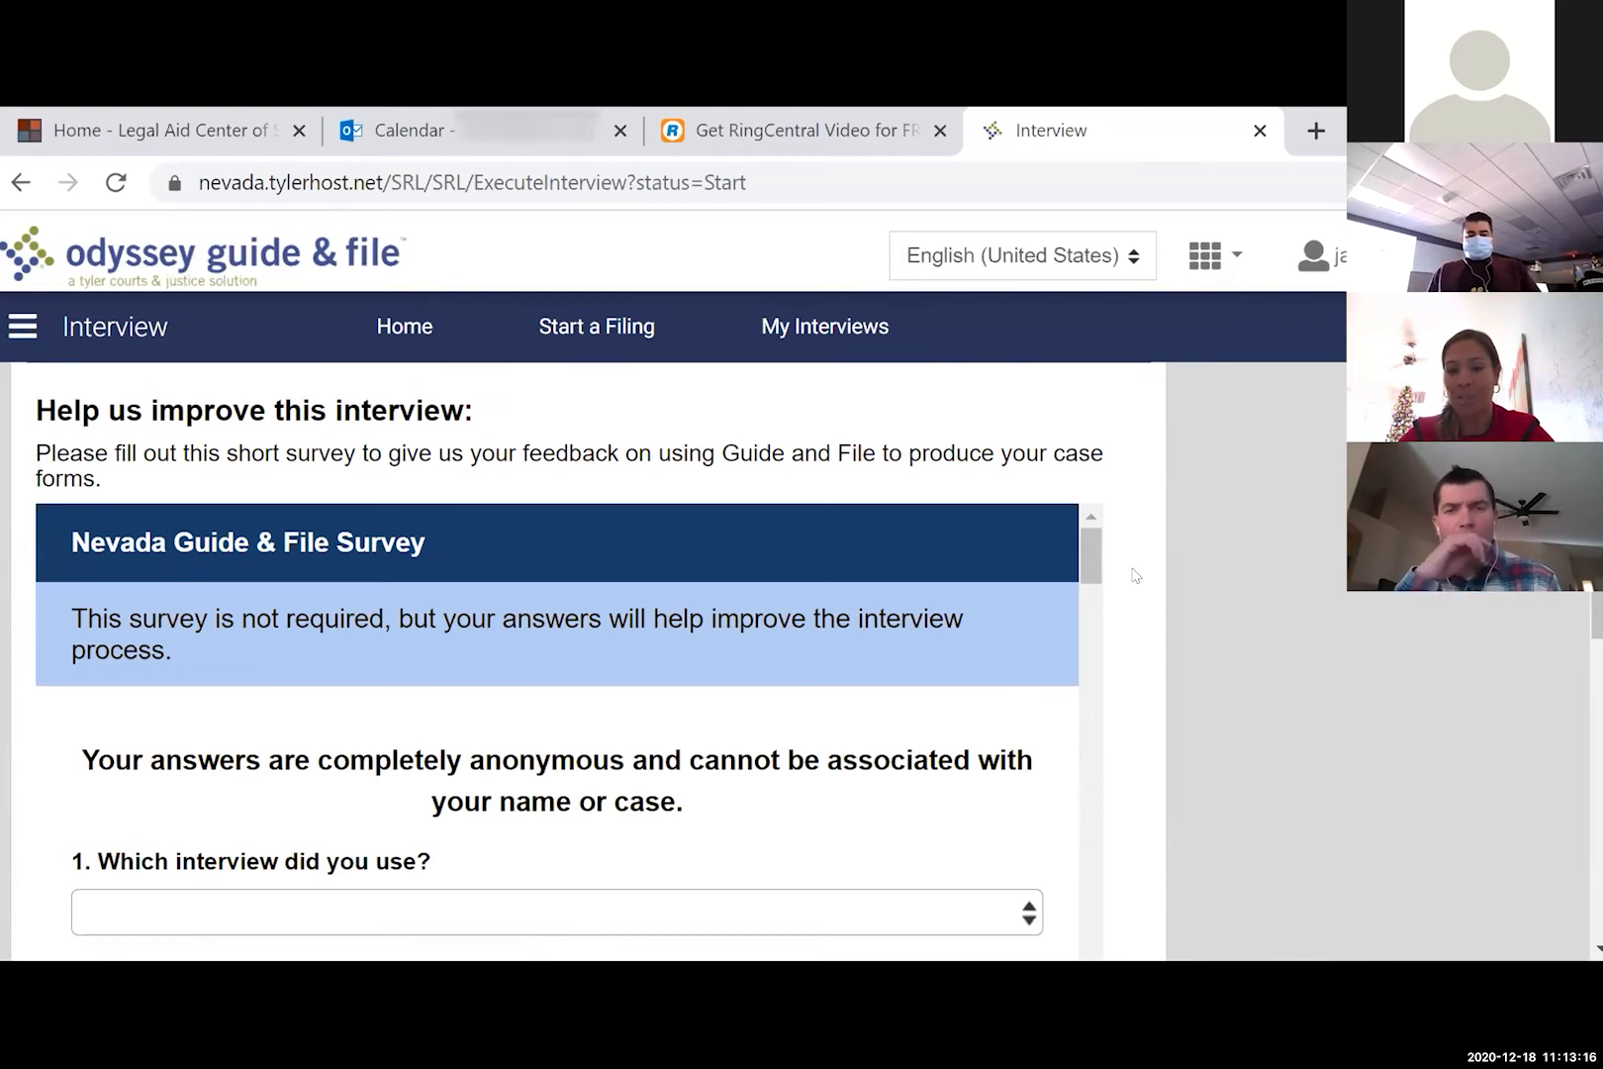
- Skip the optional Nevada Guide & File Survey without answering and continue
scroll(1135, 575, "down", 2)
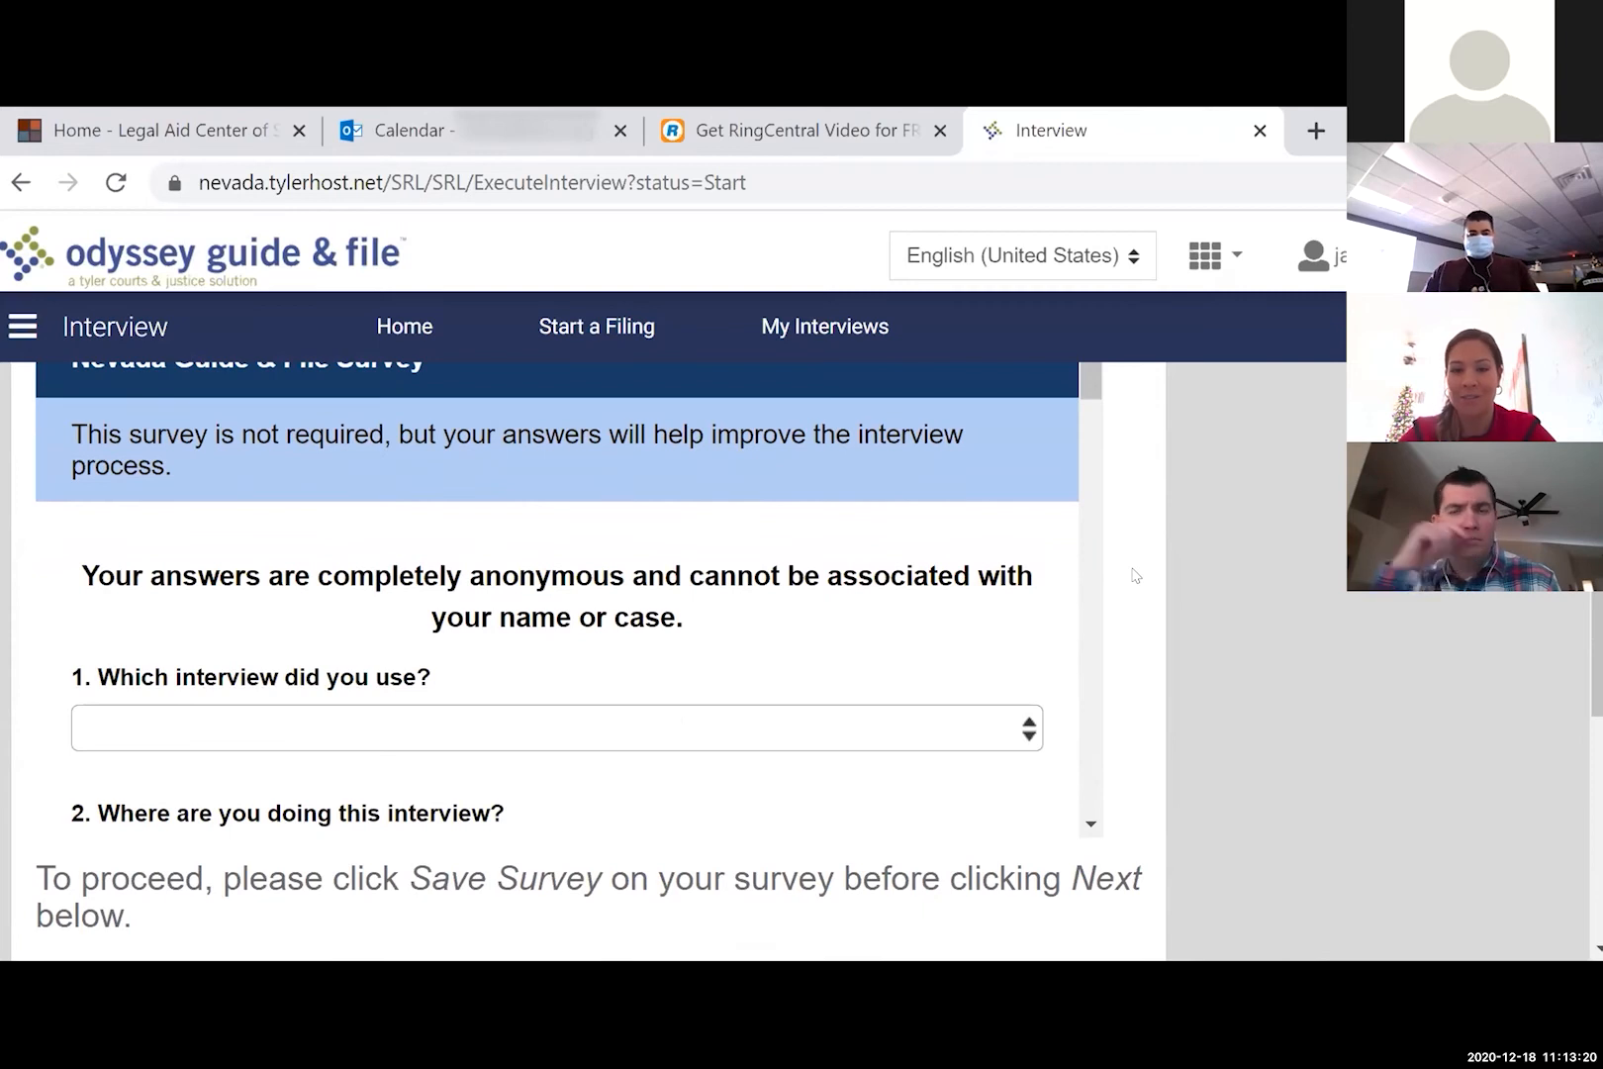
scroll(1135, 575, "down", 1)
scroll(862, 566, "down", 3)
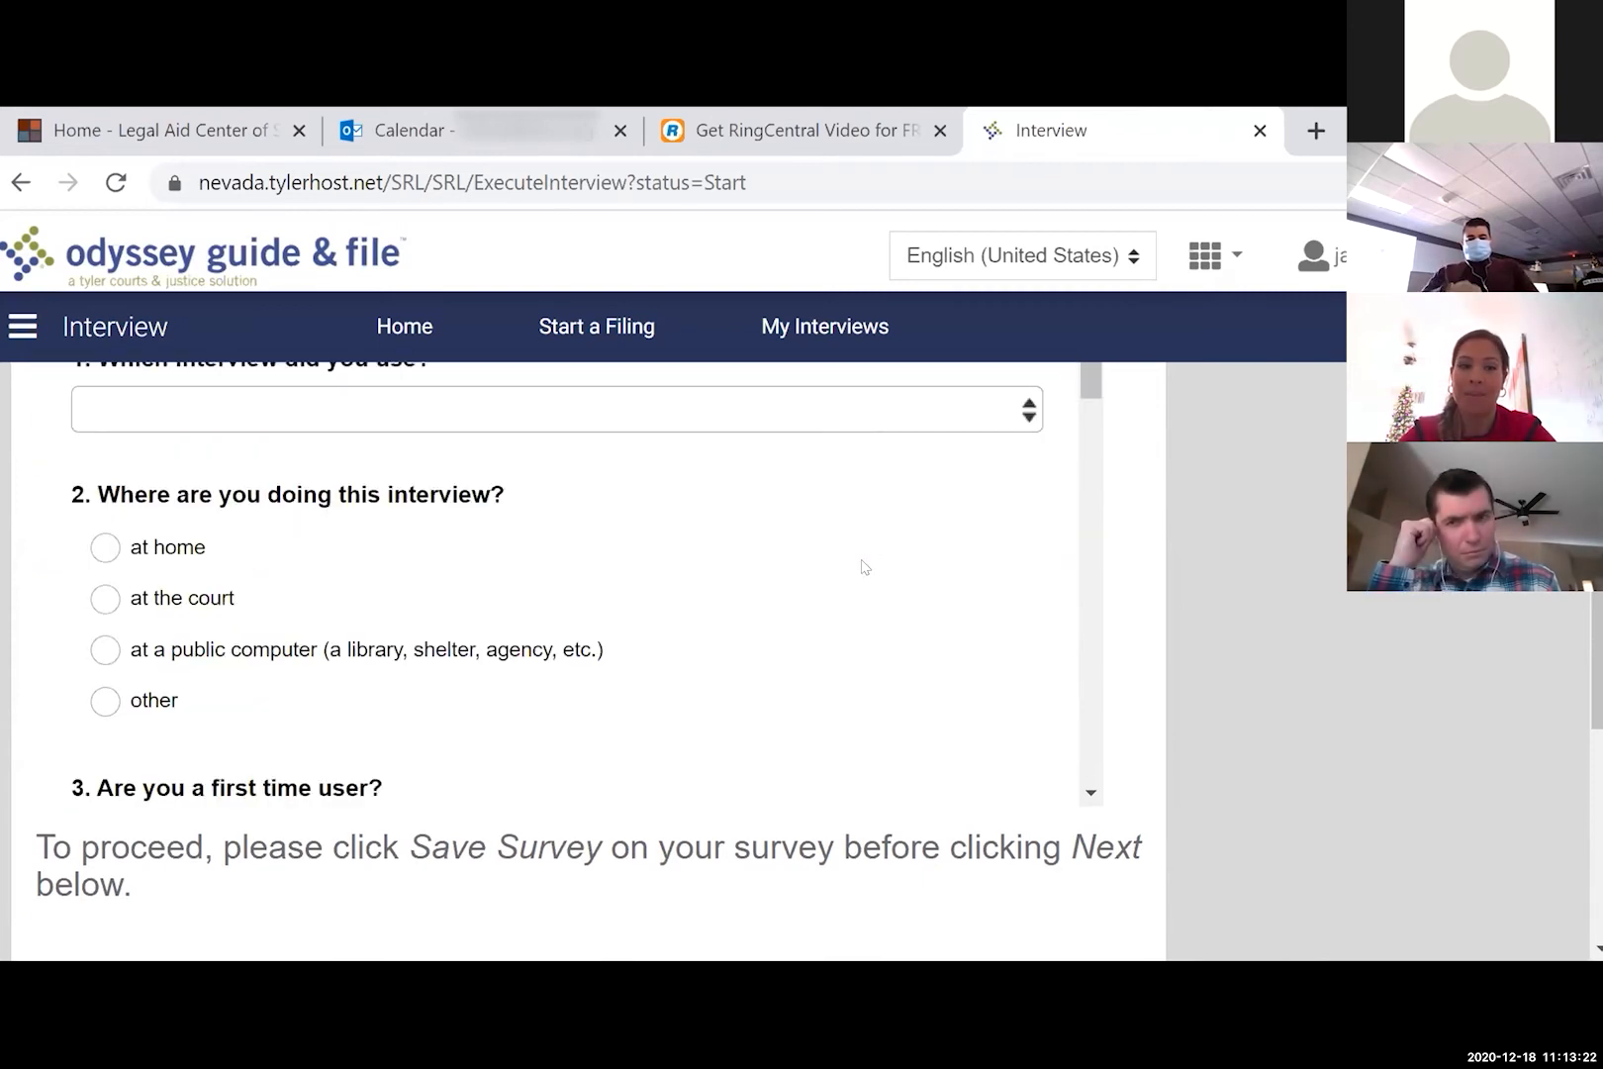
scroll(863, 566, "down", 5)
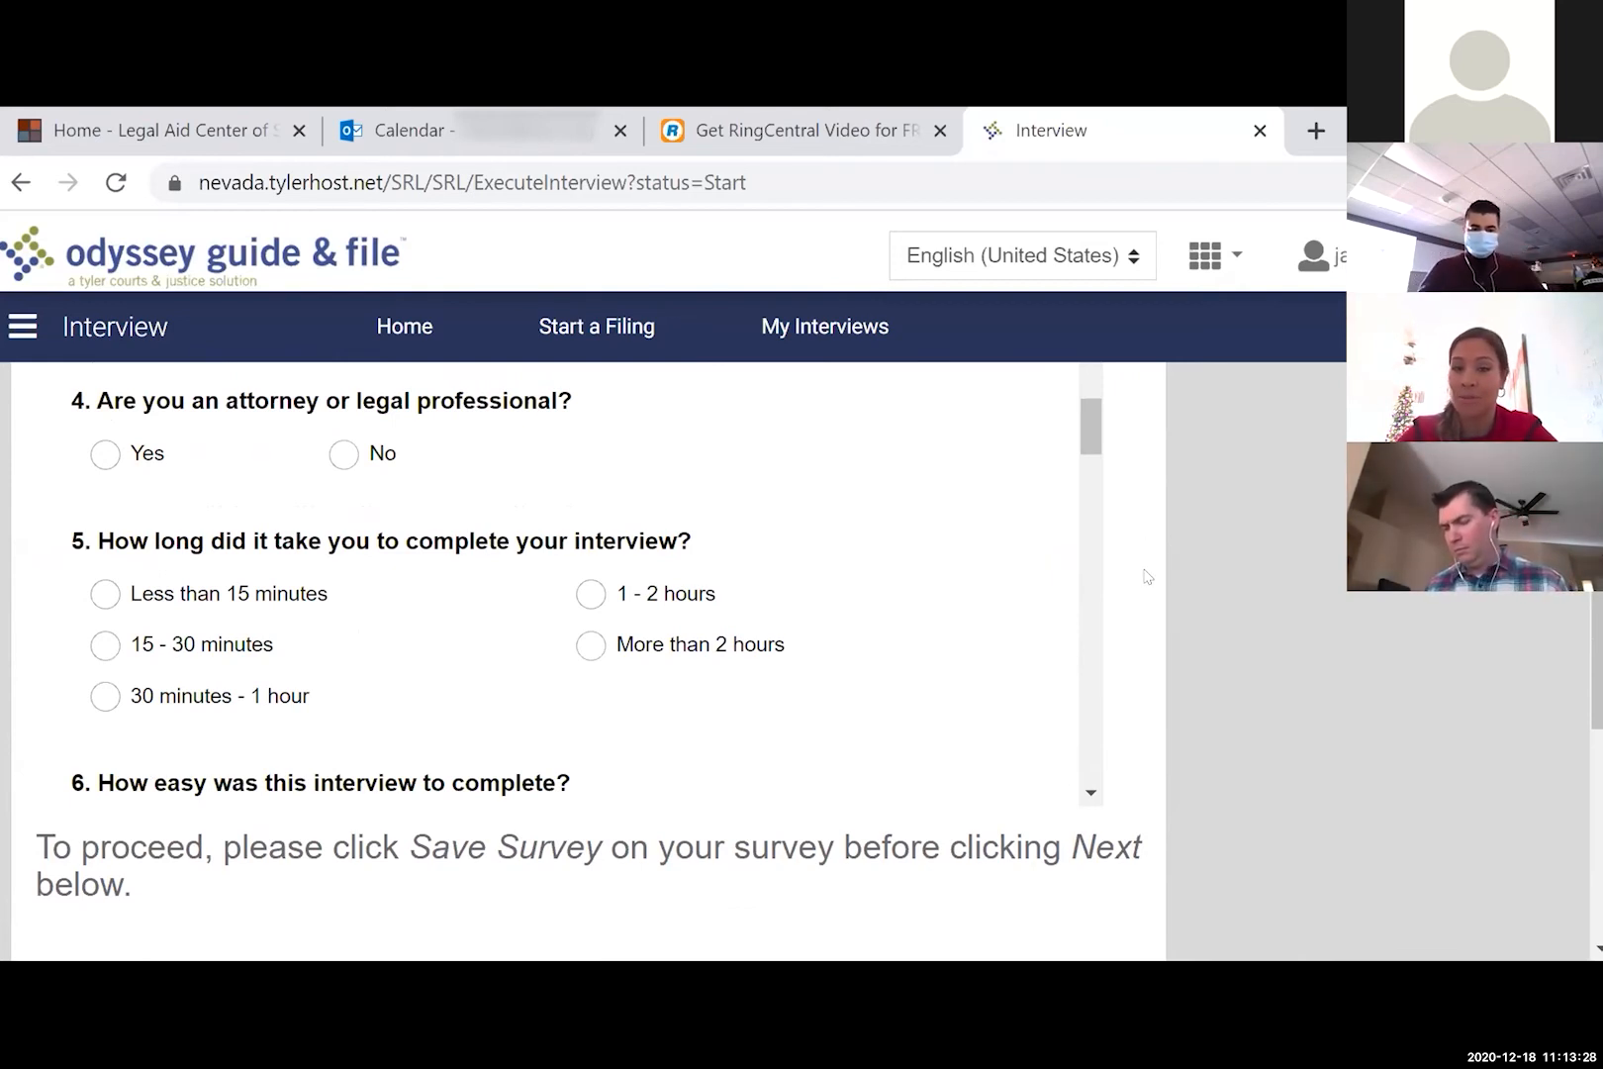
scroll(1146, 576, "down", 2)
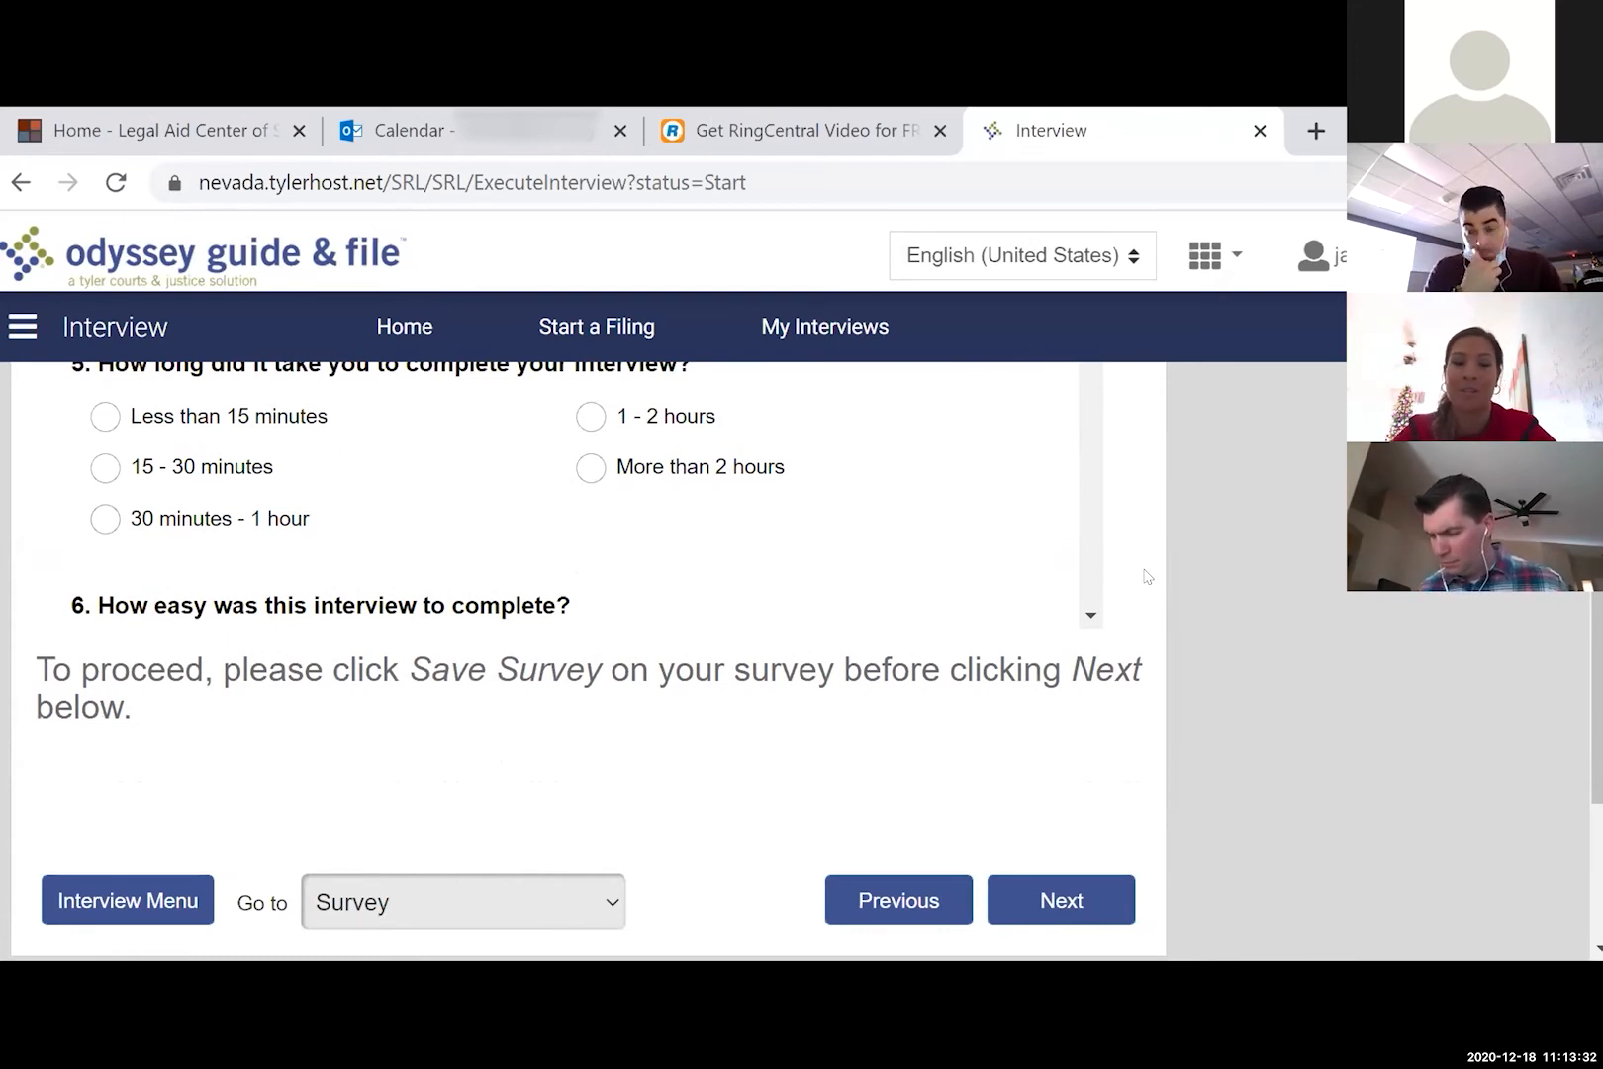
scroll(1146, 576, "down", 2)
left_click(1055, 744)
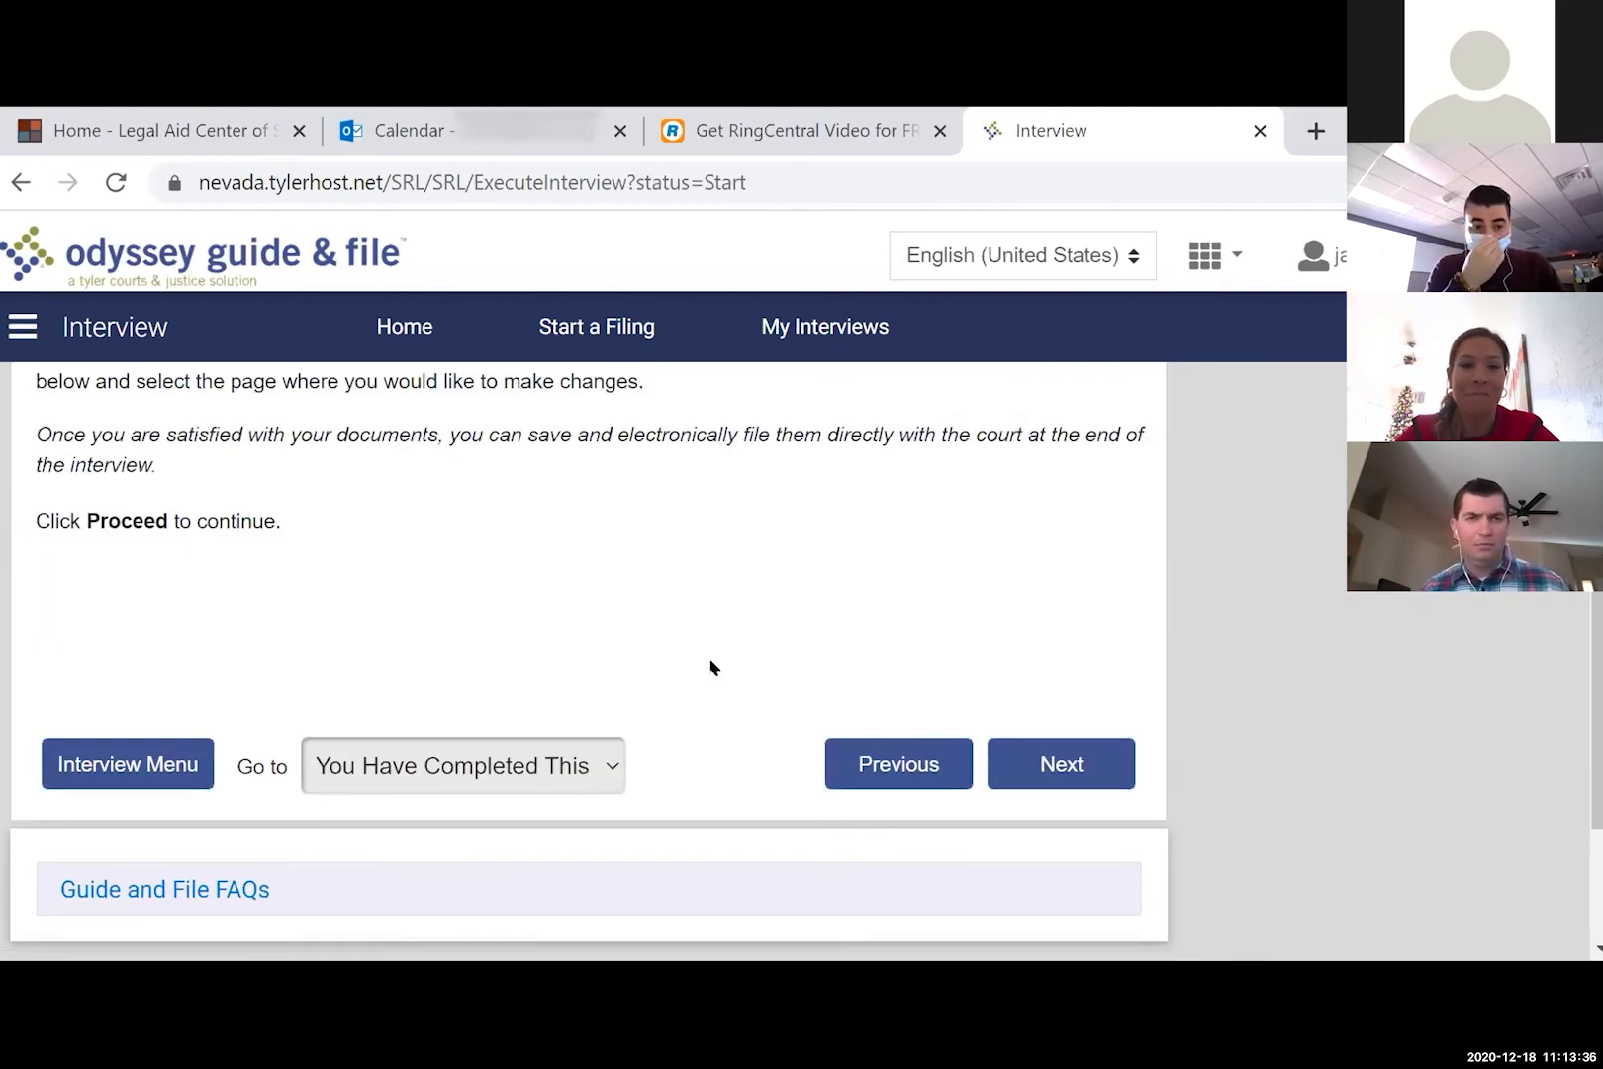
- Continue to the Summary page and choose View for the Summary Eviction Tenant Answer document
scroll(693, 638, "down", 2)
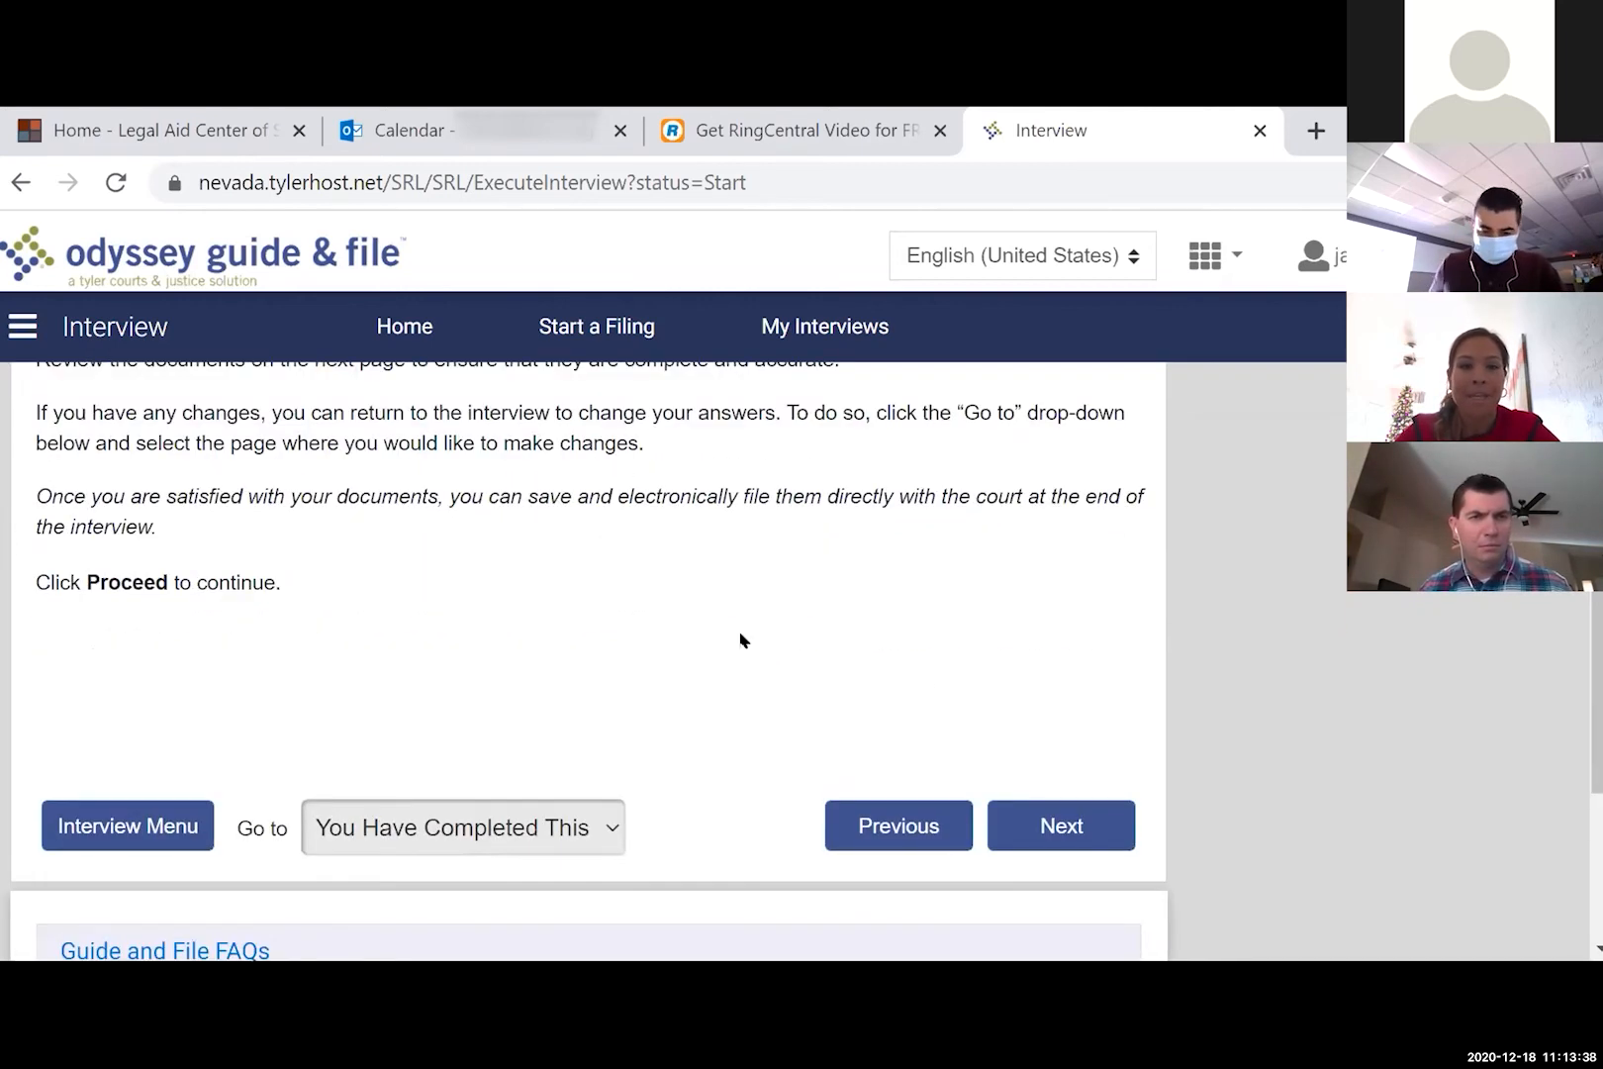
left_click(1064, 826)
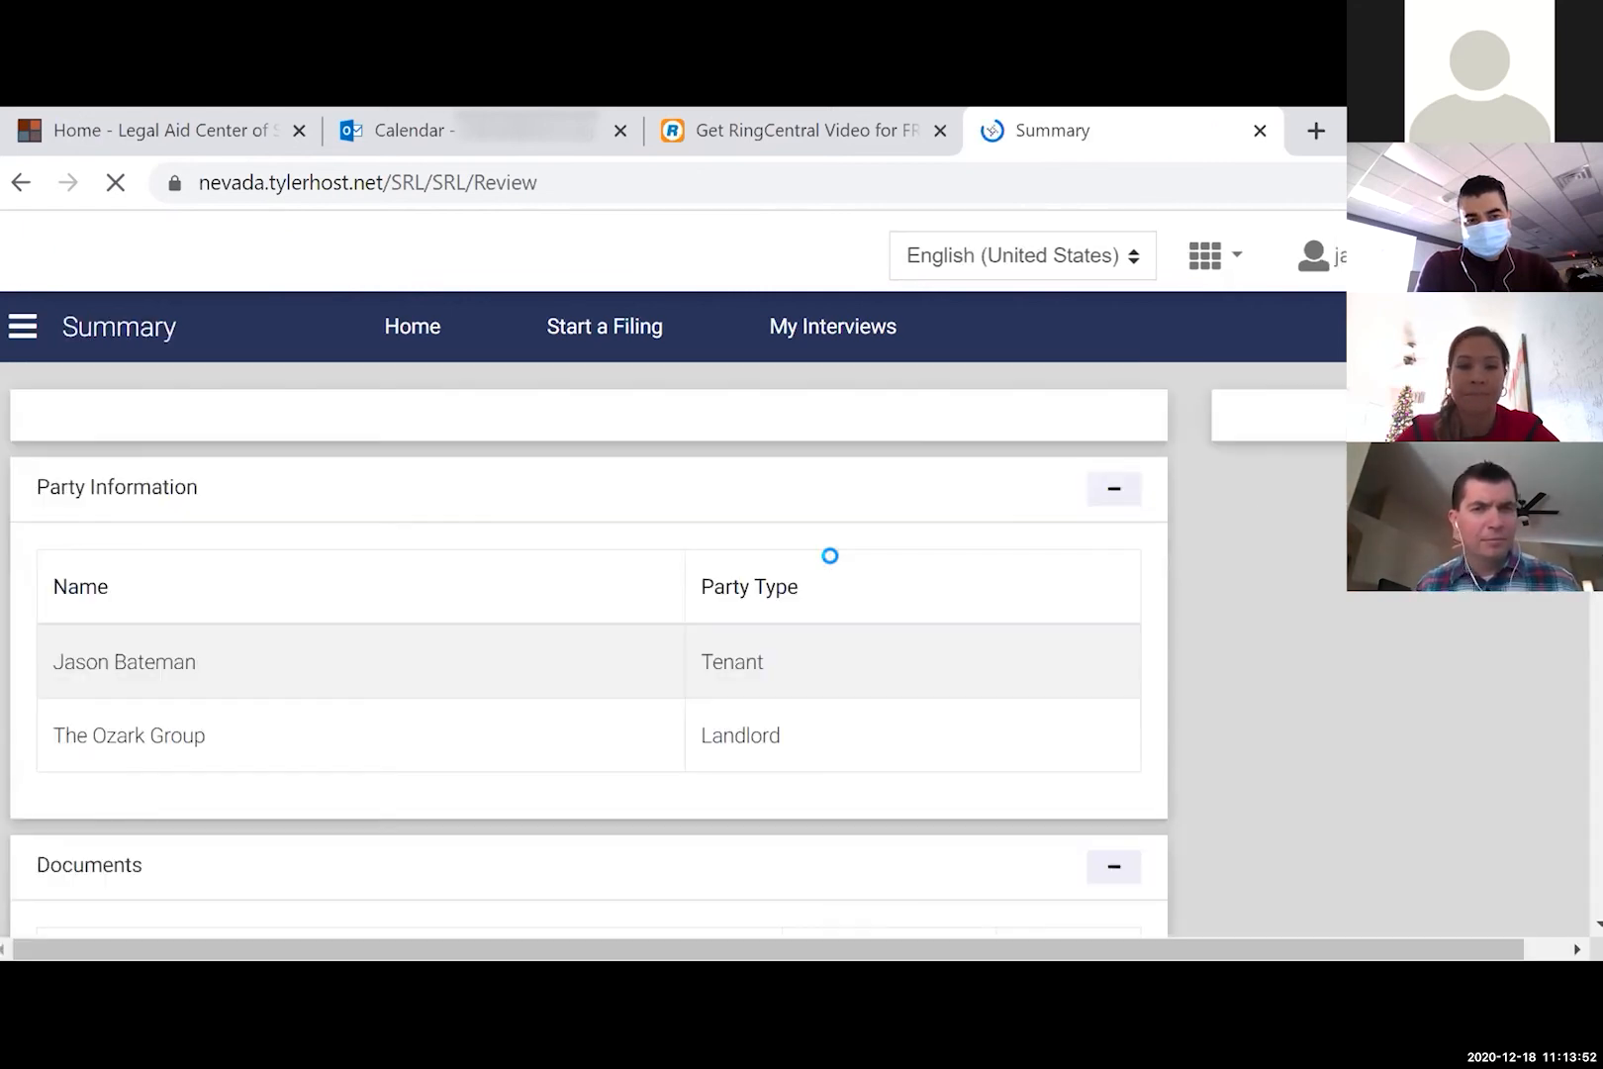
scroll(829, 556, "down", 2)
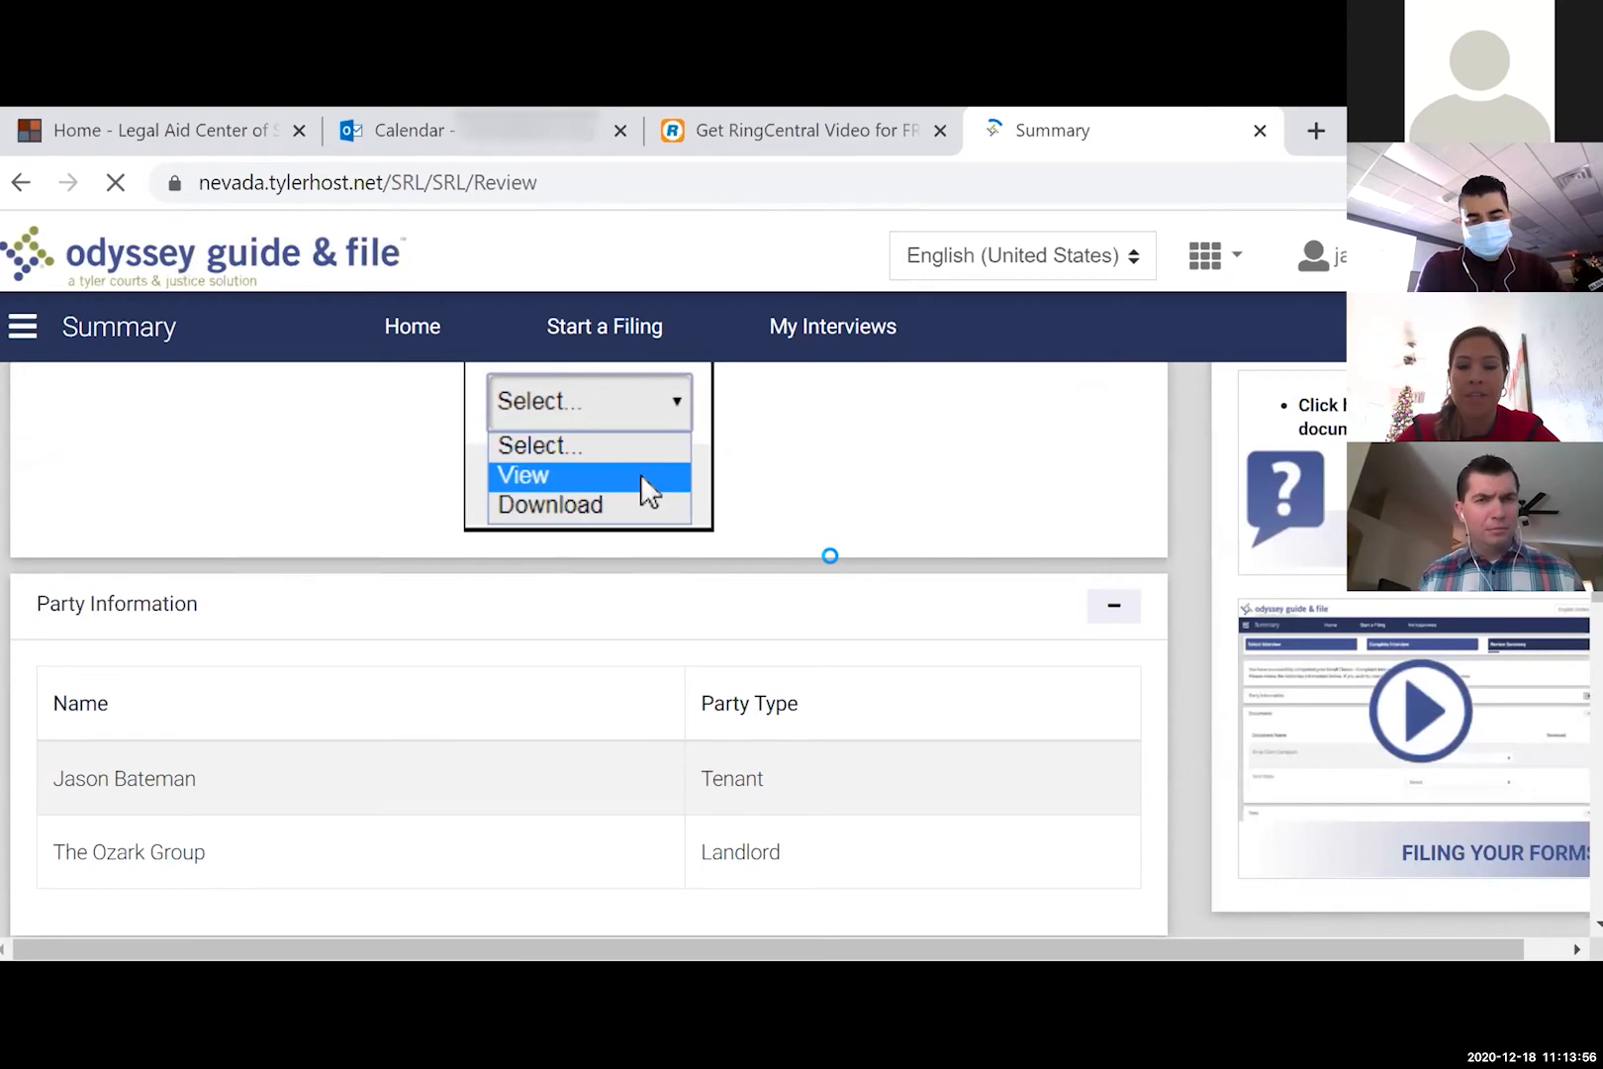
scroll(829, 556, "down", 4)
scroll(617, 797, "down", 2)
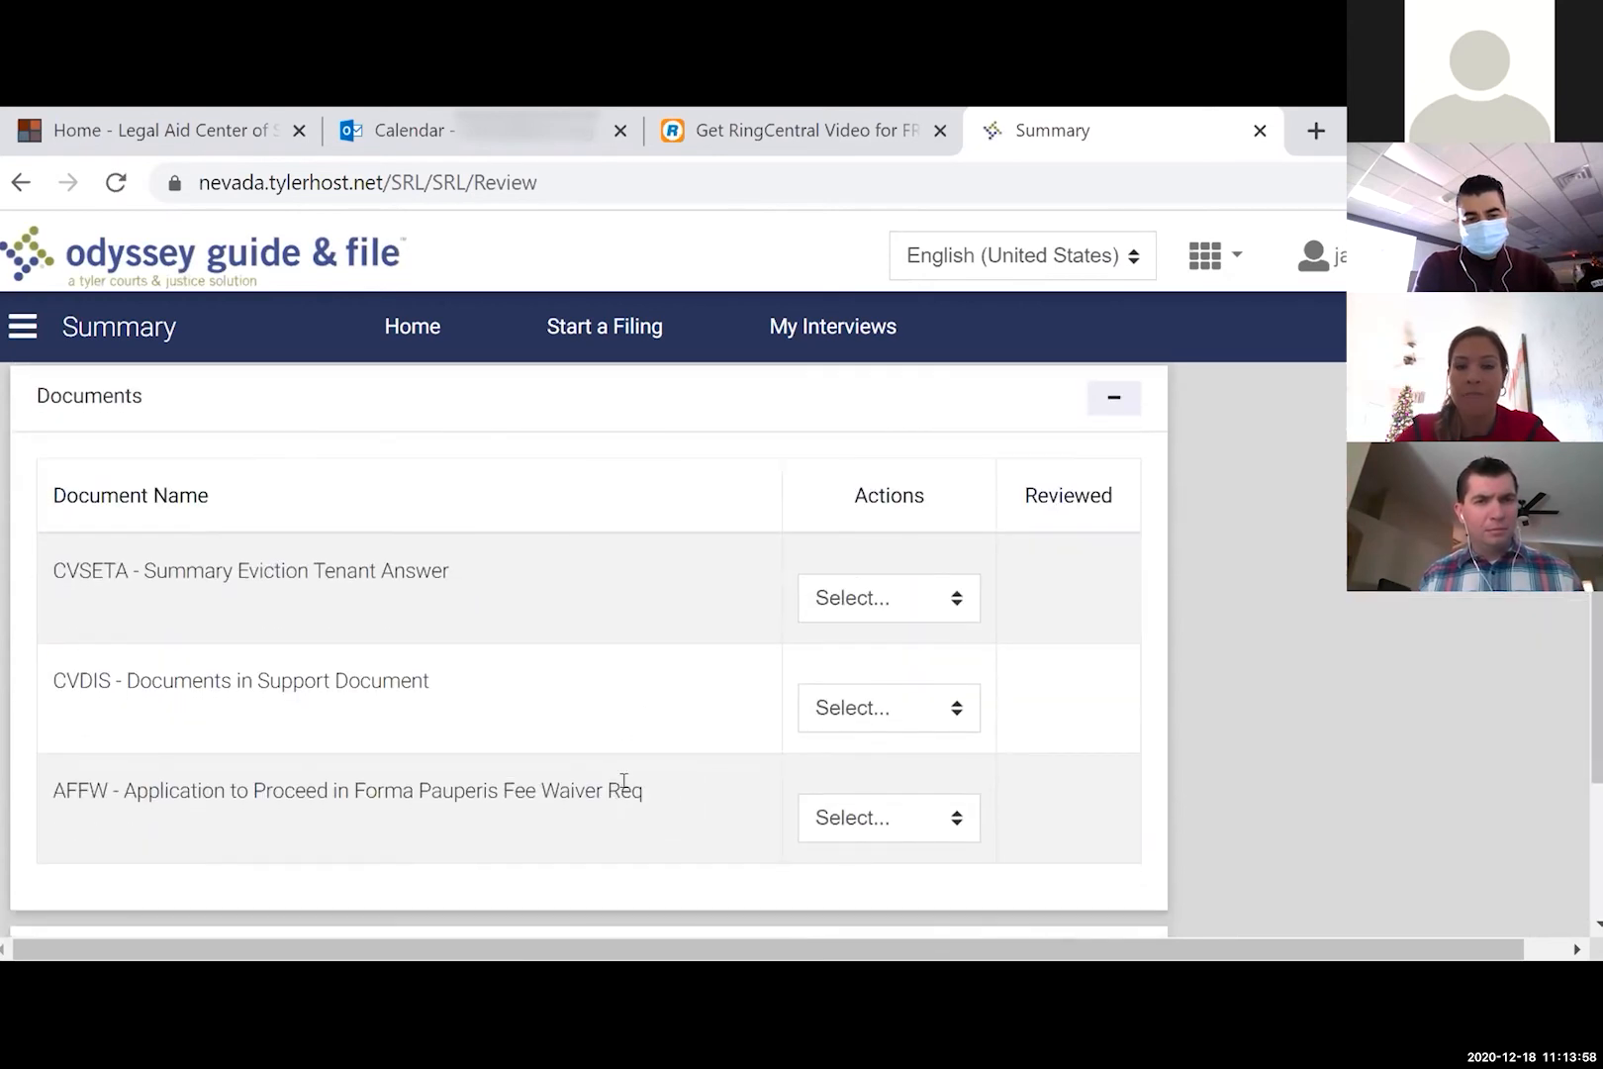
left_click(925, 606)
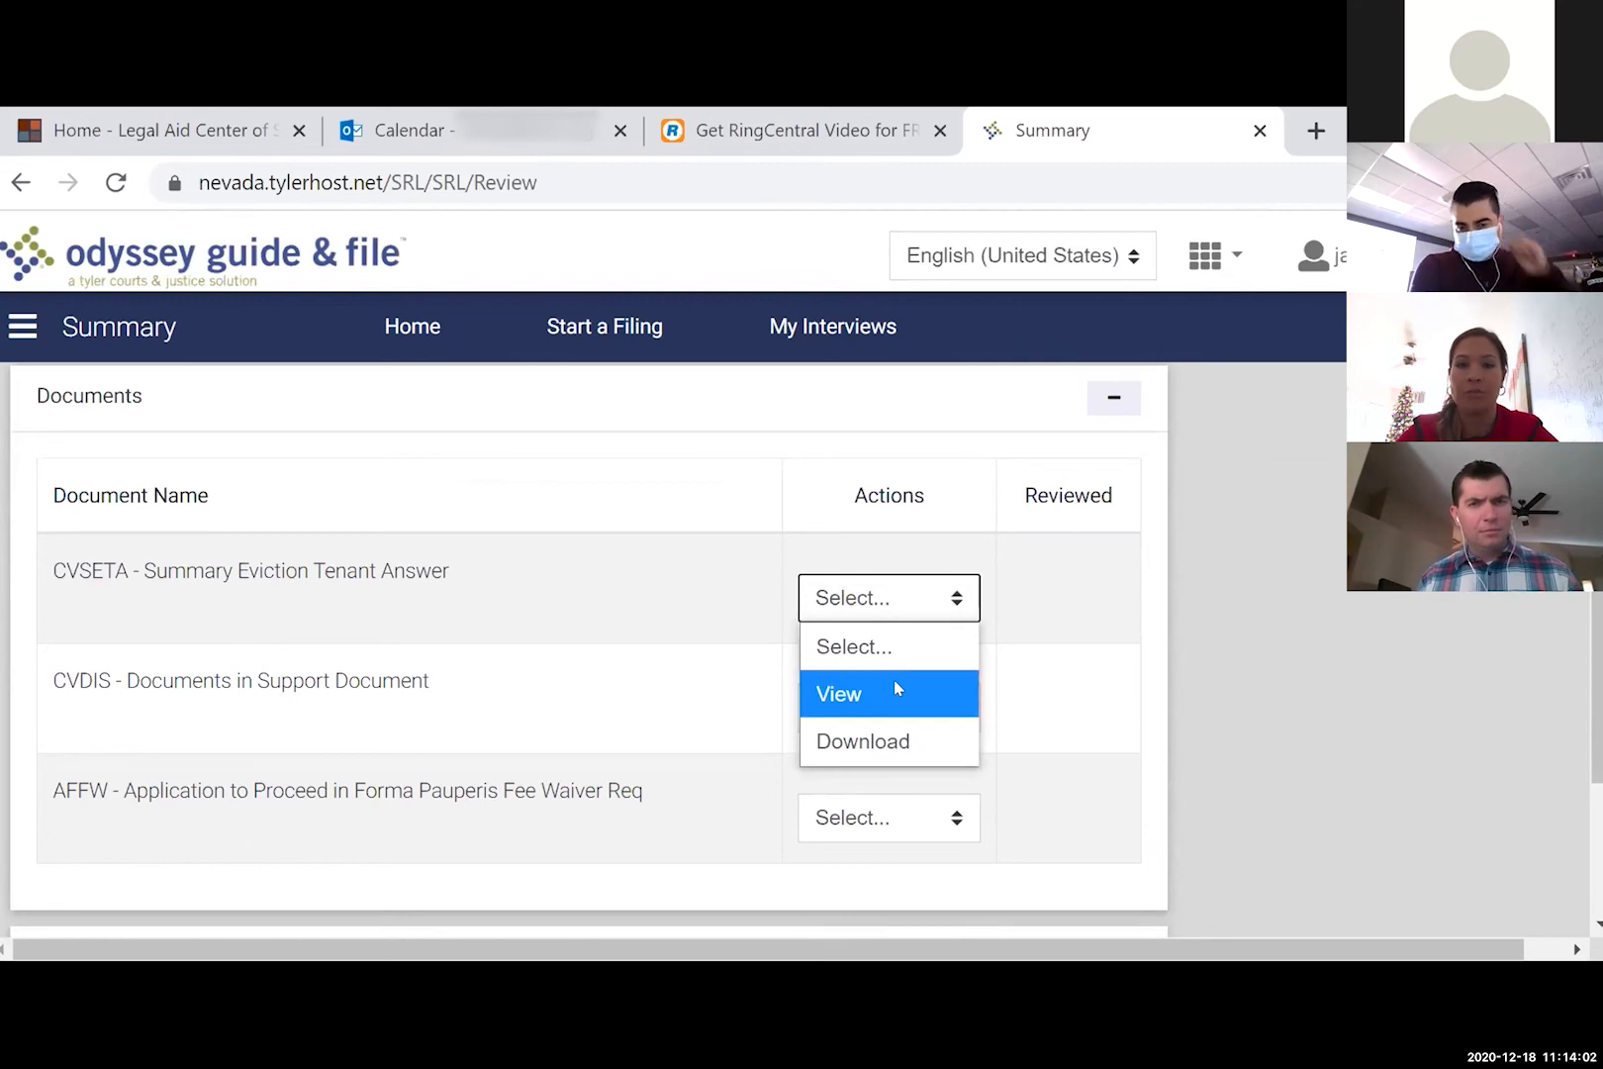
left_click(896, 690)
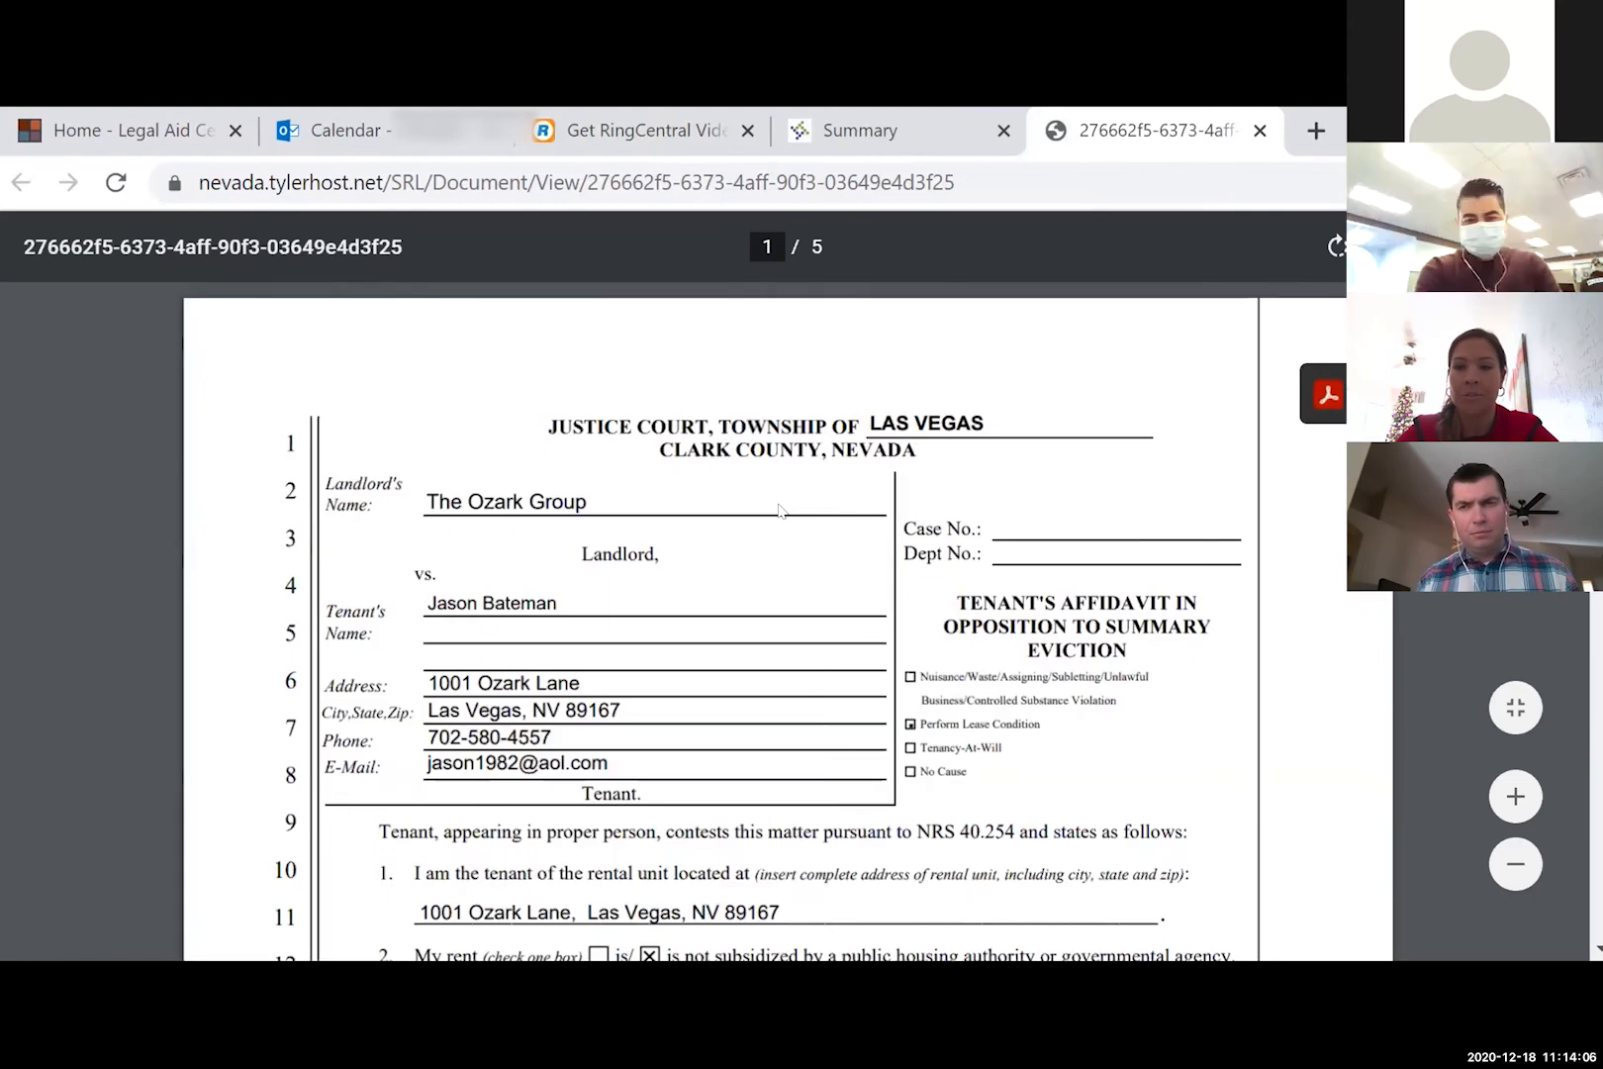
- Review the Tenant Answer PDF to page 4's 10-day stay request and 12/18/2020 signature
scroll(781, 510, "down", 2)
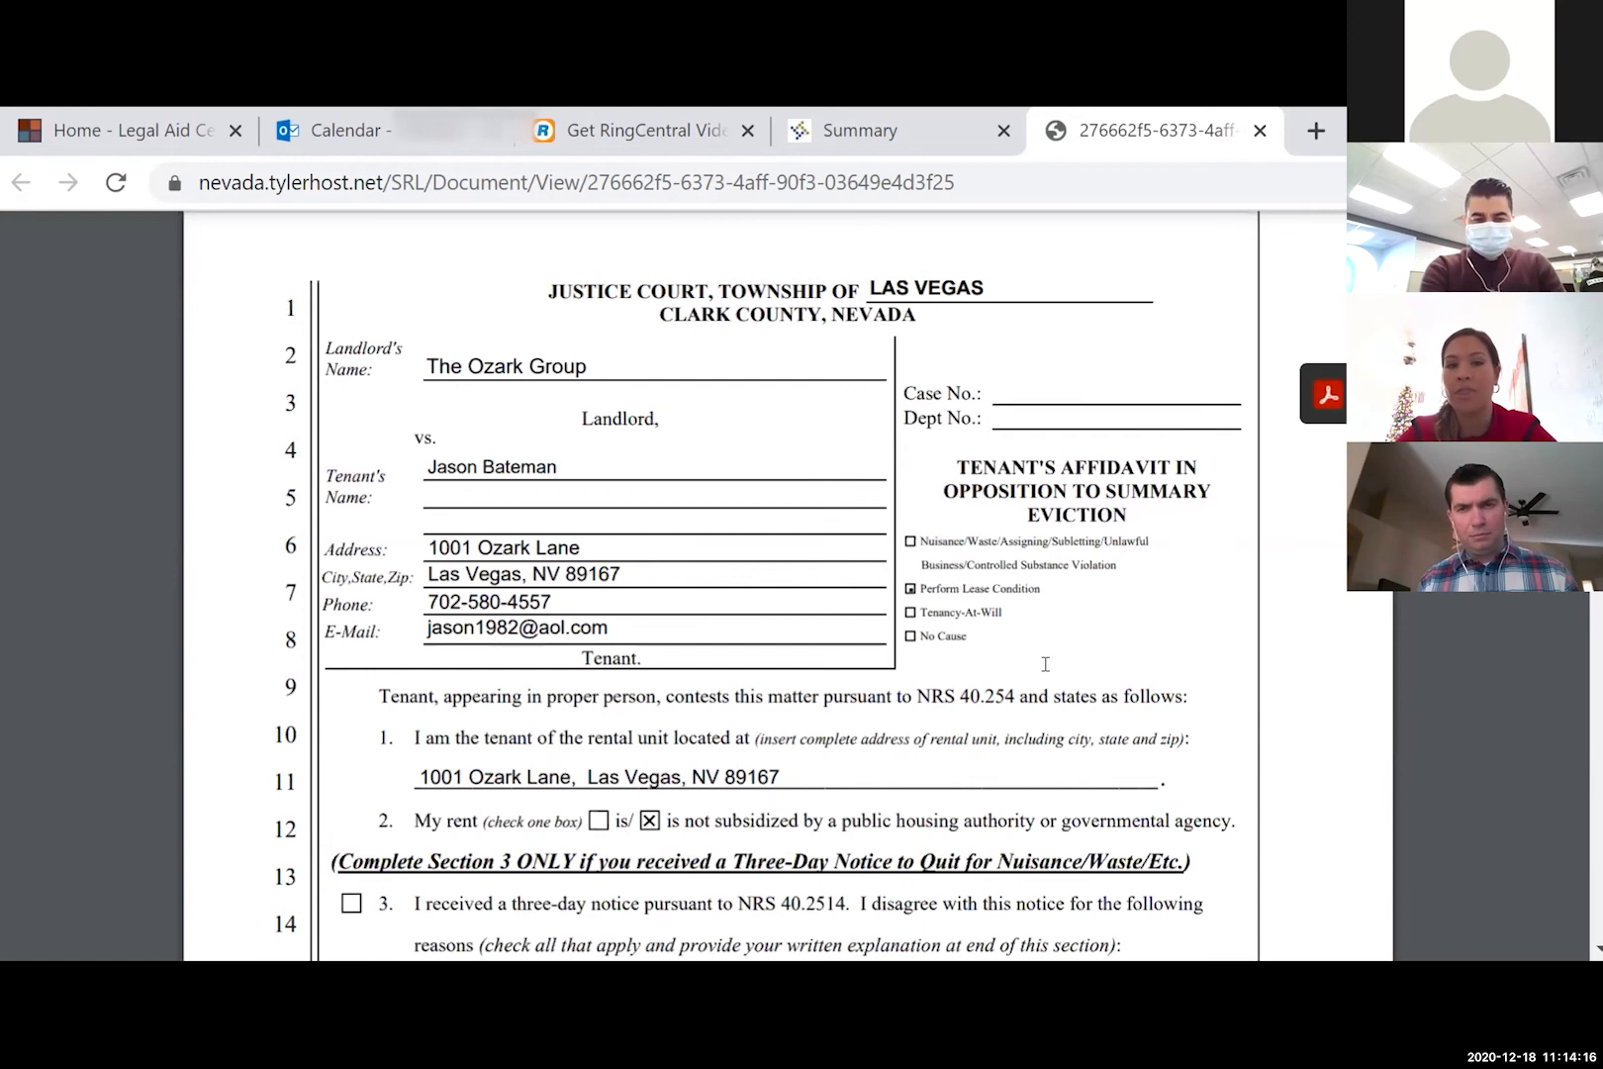
scroll(1045, 662, "down", 1)
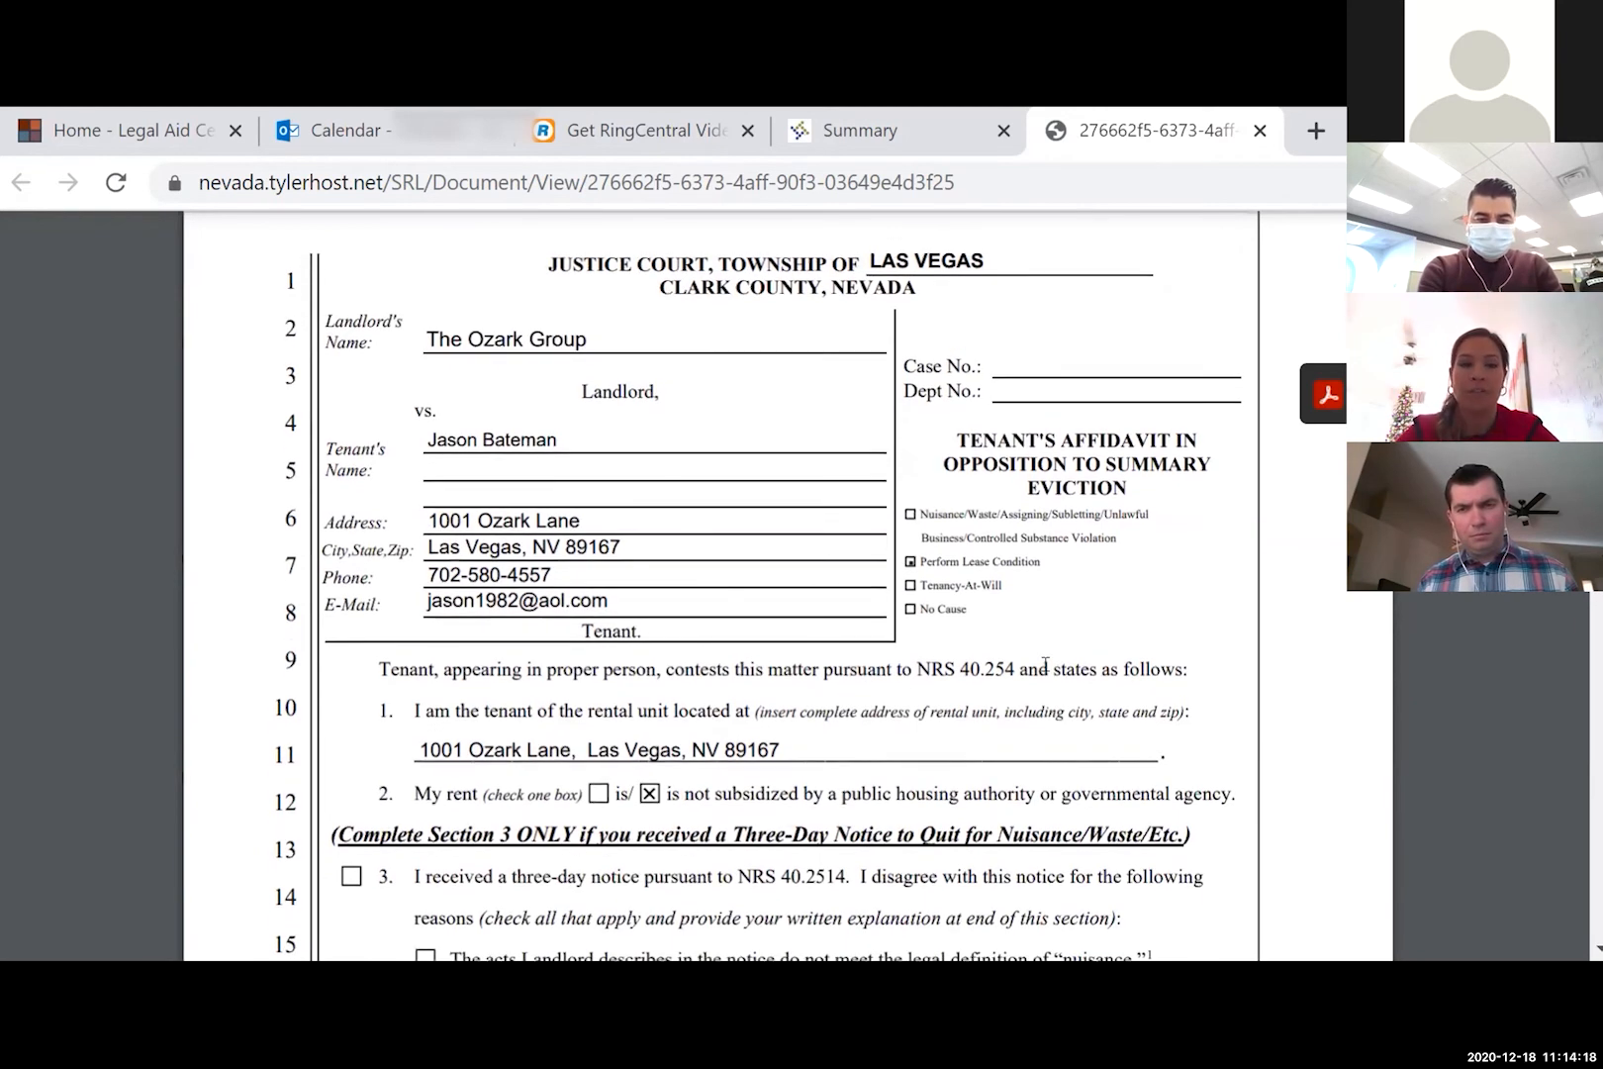
scroll(1045, 663, "down", 1)
scroll(1045, 662, "down", 1)
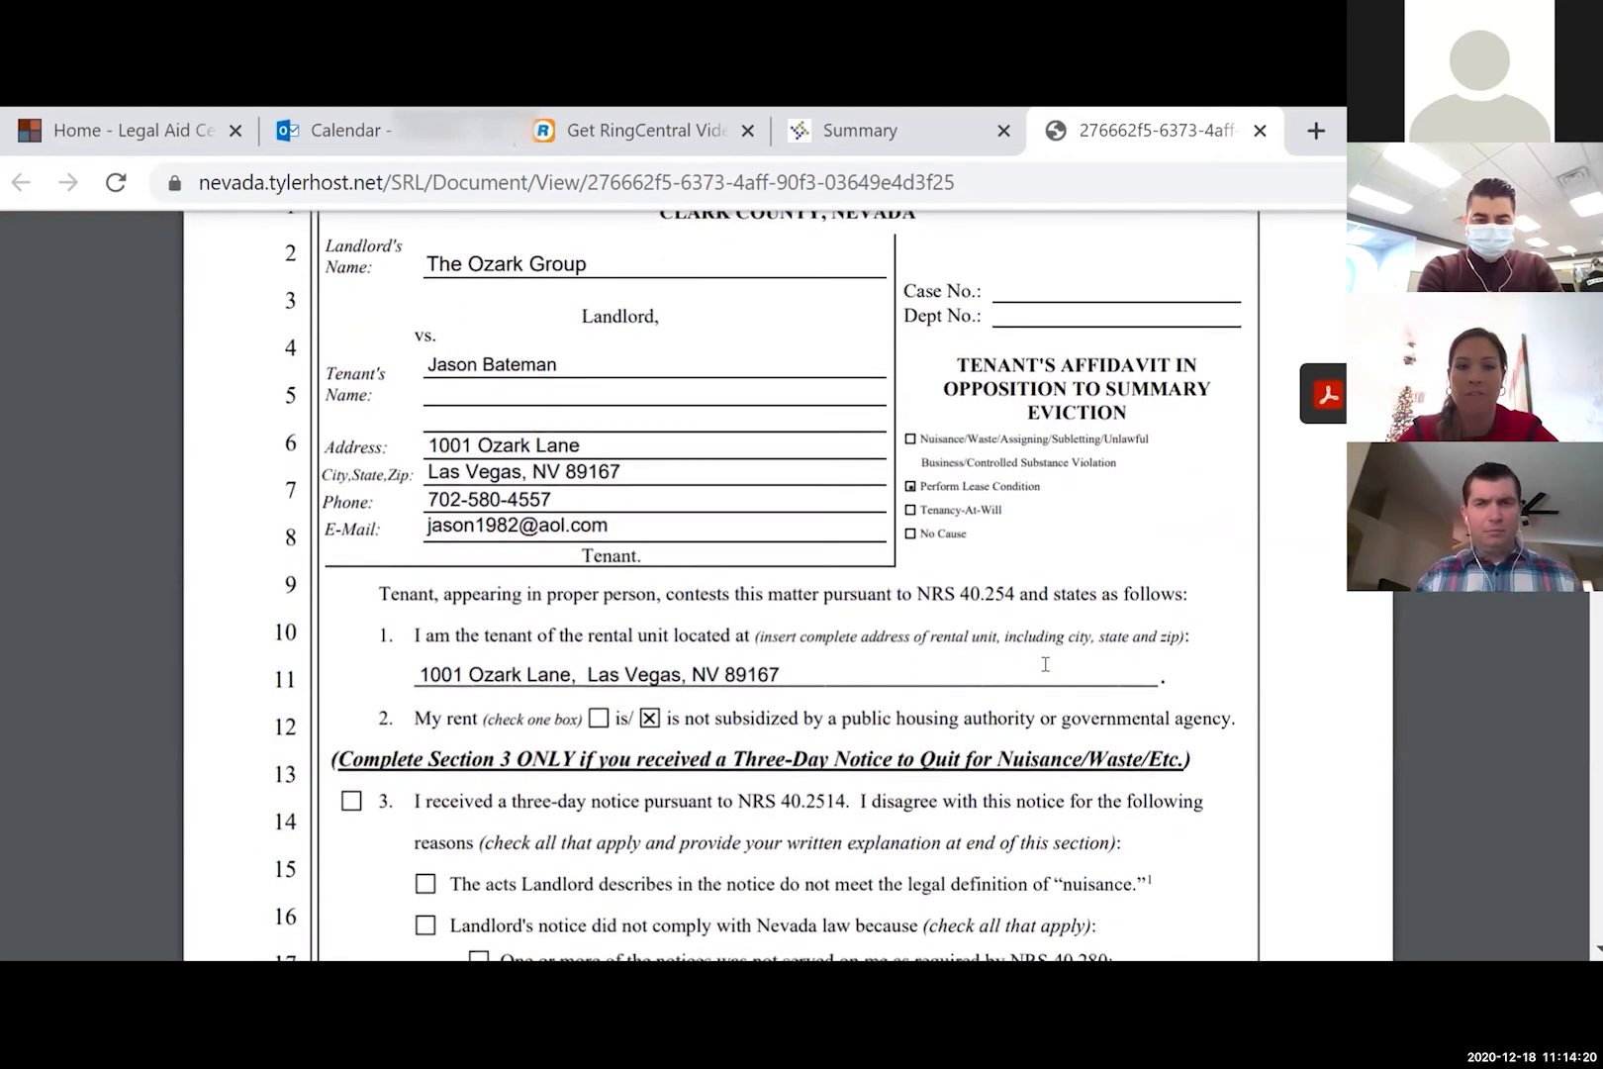
scroll(1045, 663, "down", 2)
scroll(1044, 665, "down", 3)
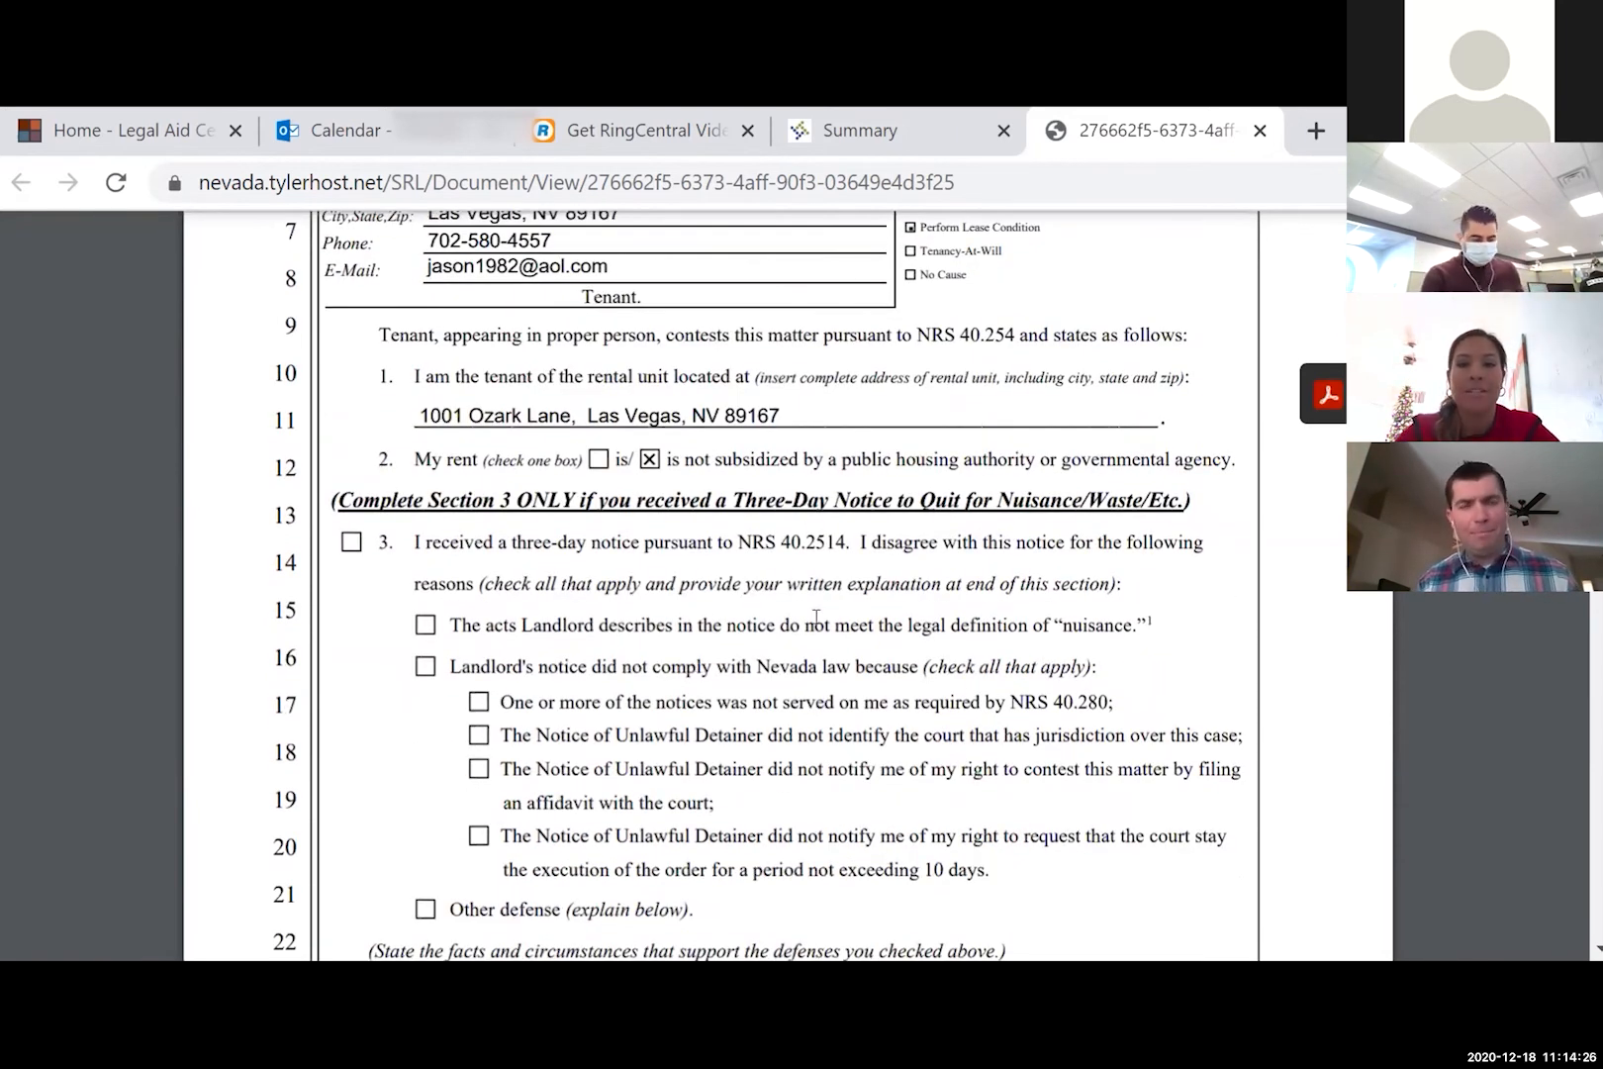
scroll(815, 617, "down", 12)
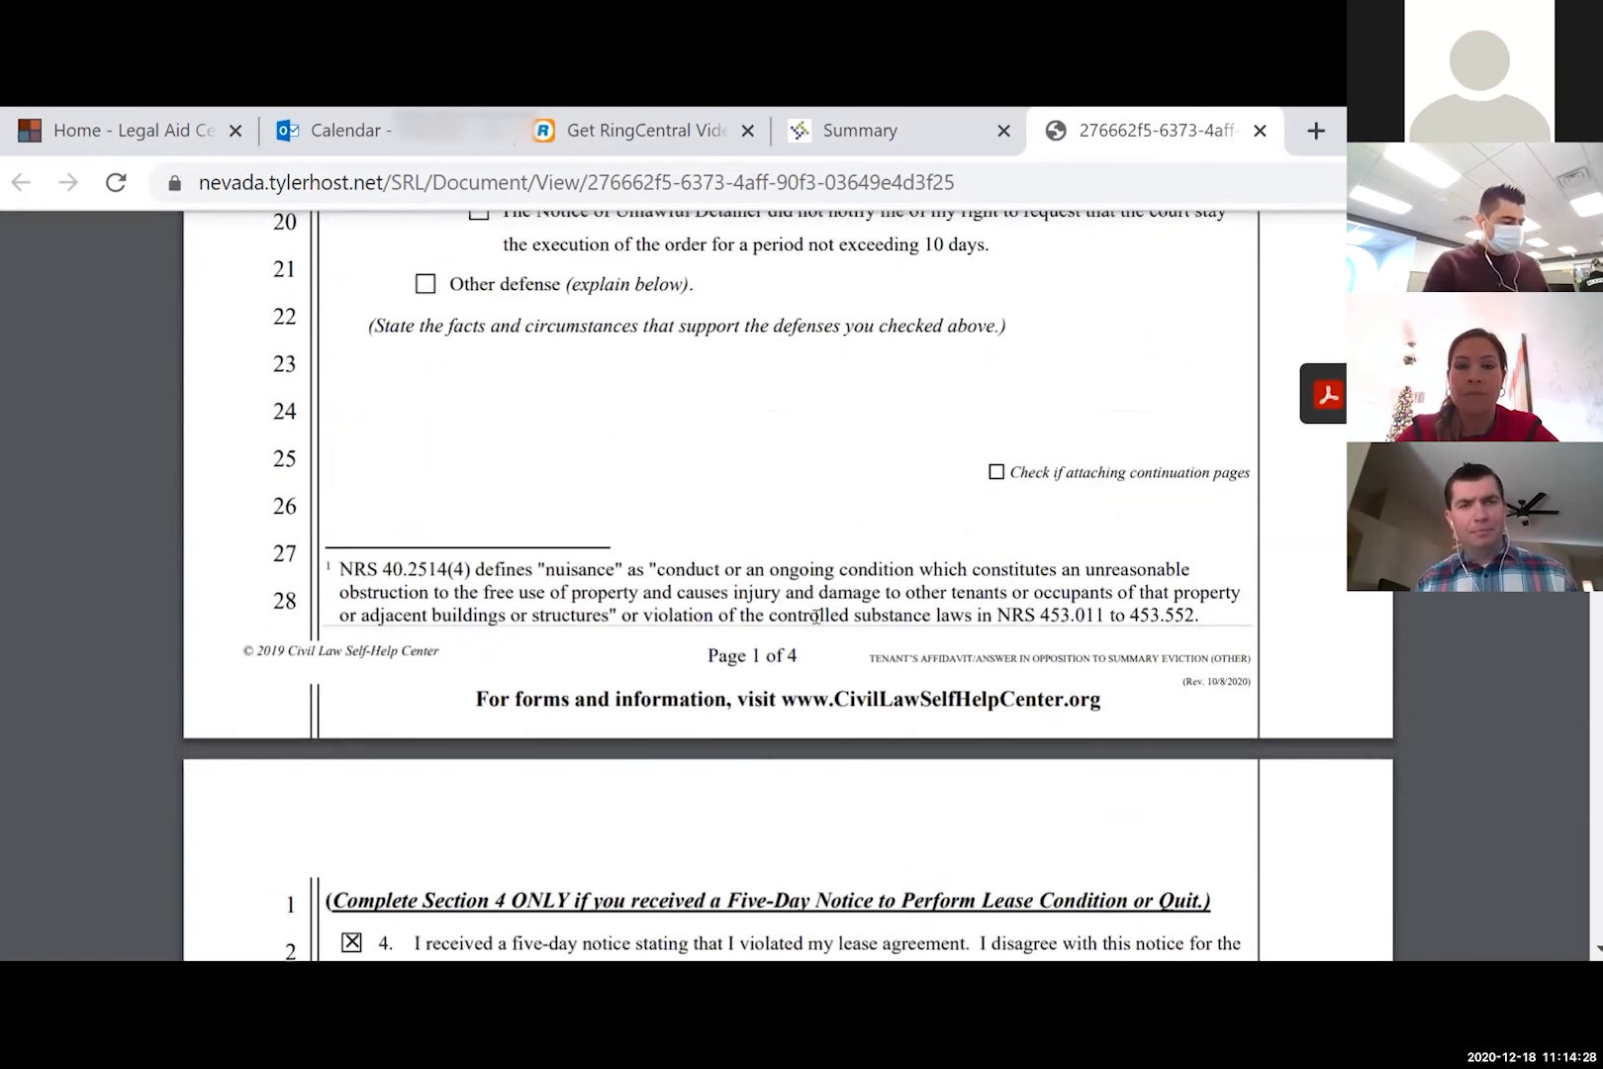
scroll(816, 615, "down", 13)
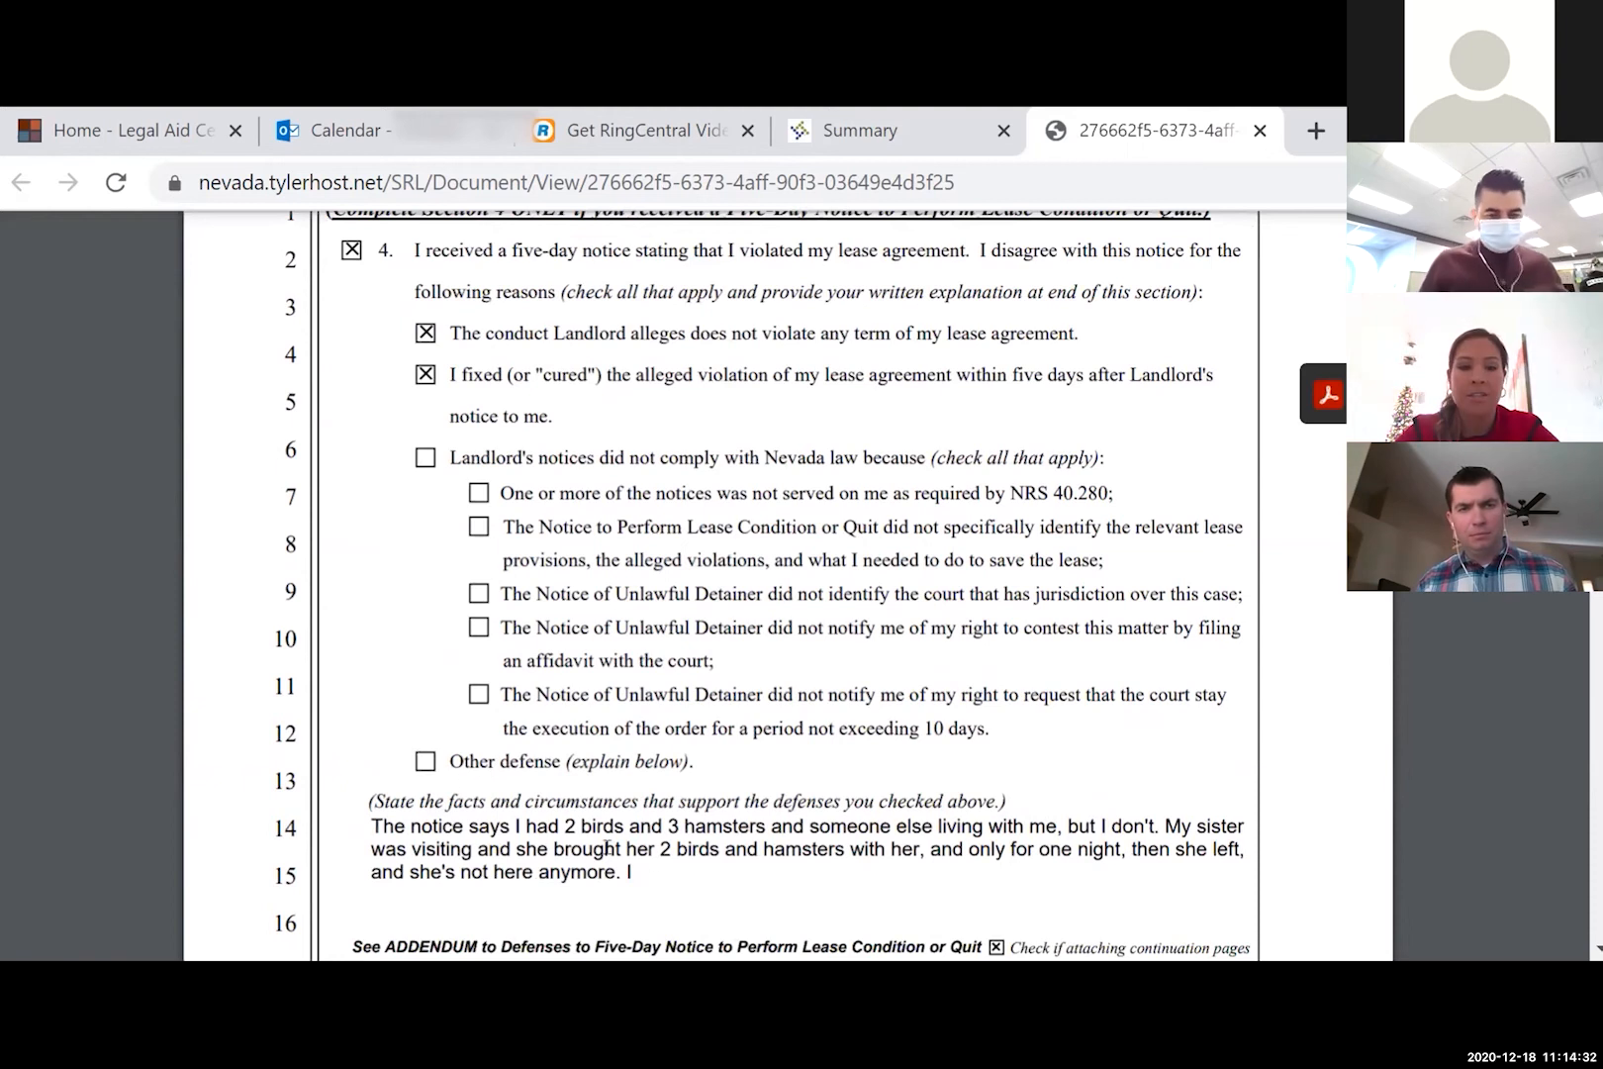
scroll(691, 878, "down", 1)
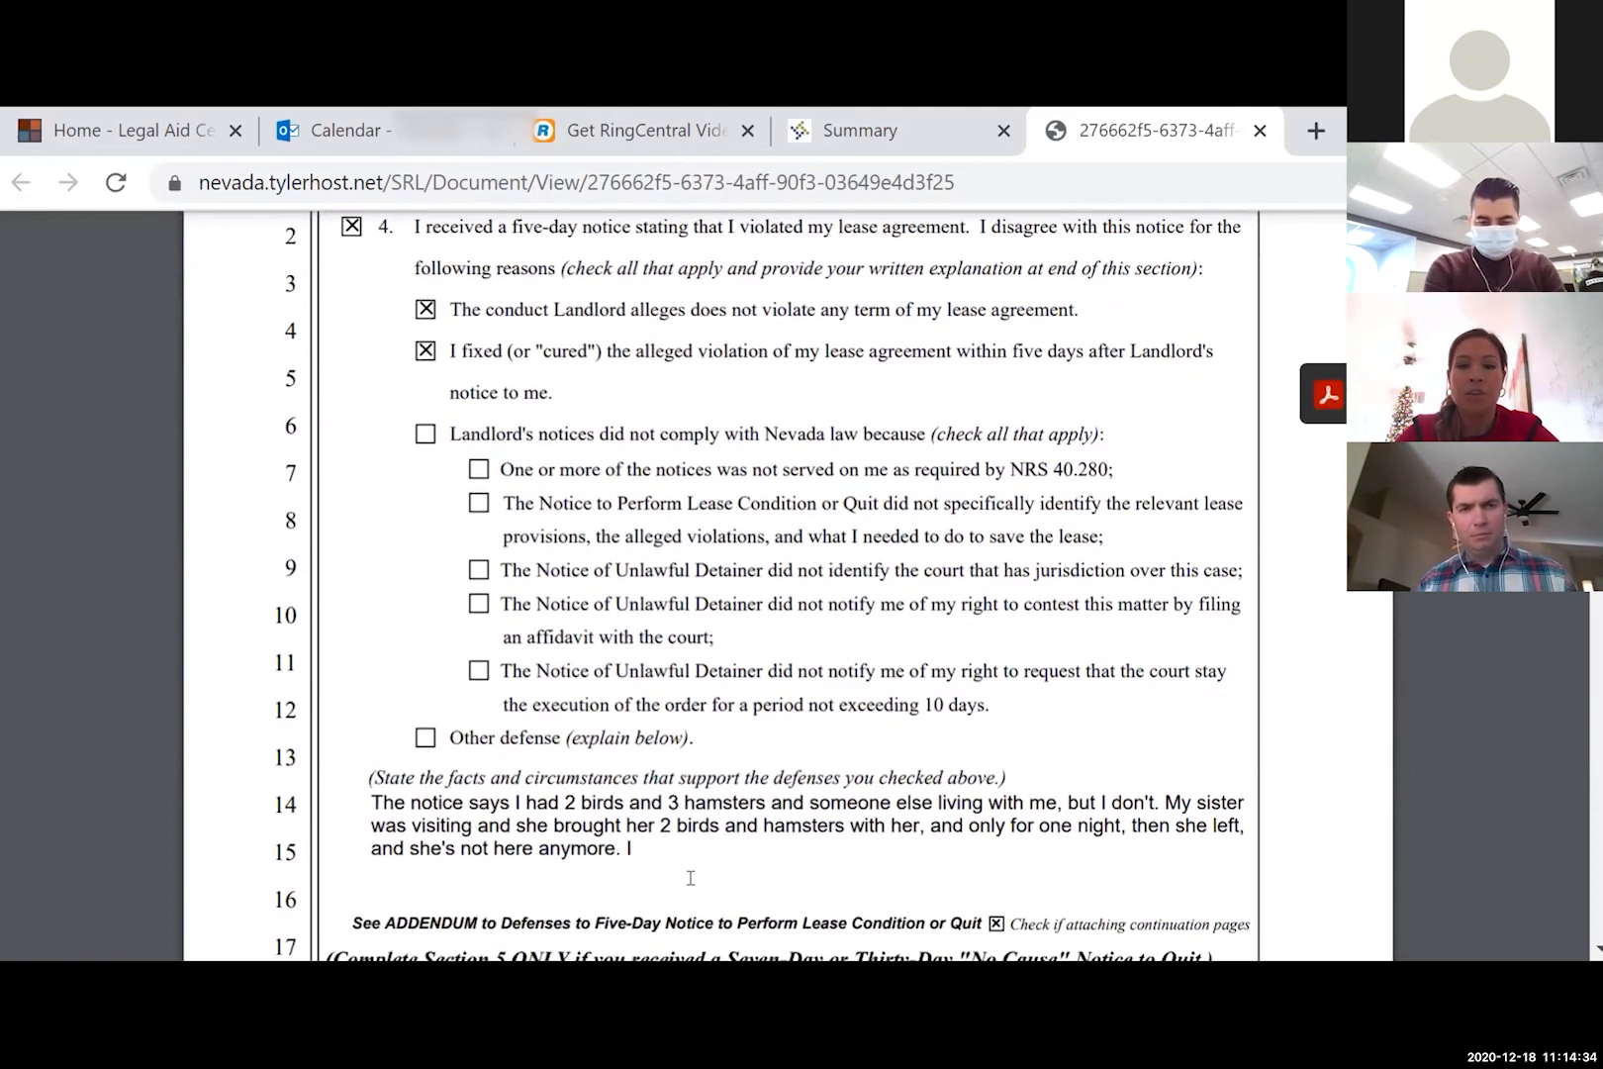
scroll(690, 878, "down", 2)
scroll(691, 878, "down", 20)
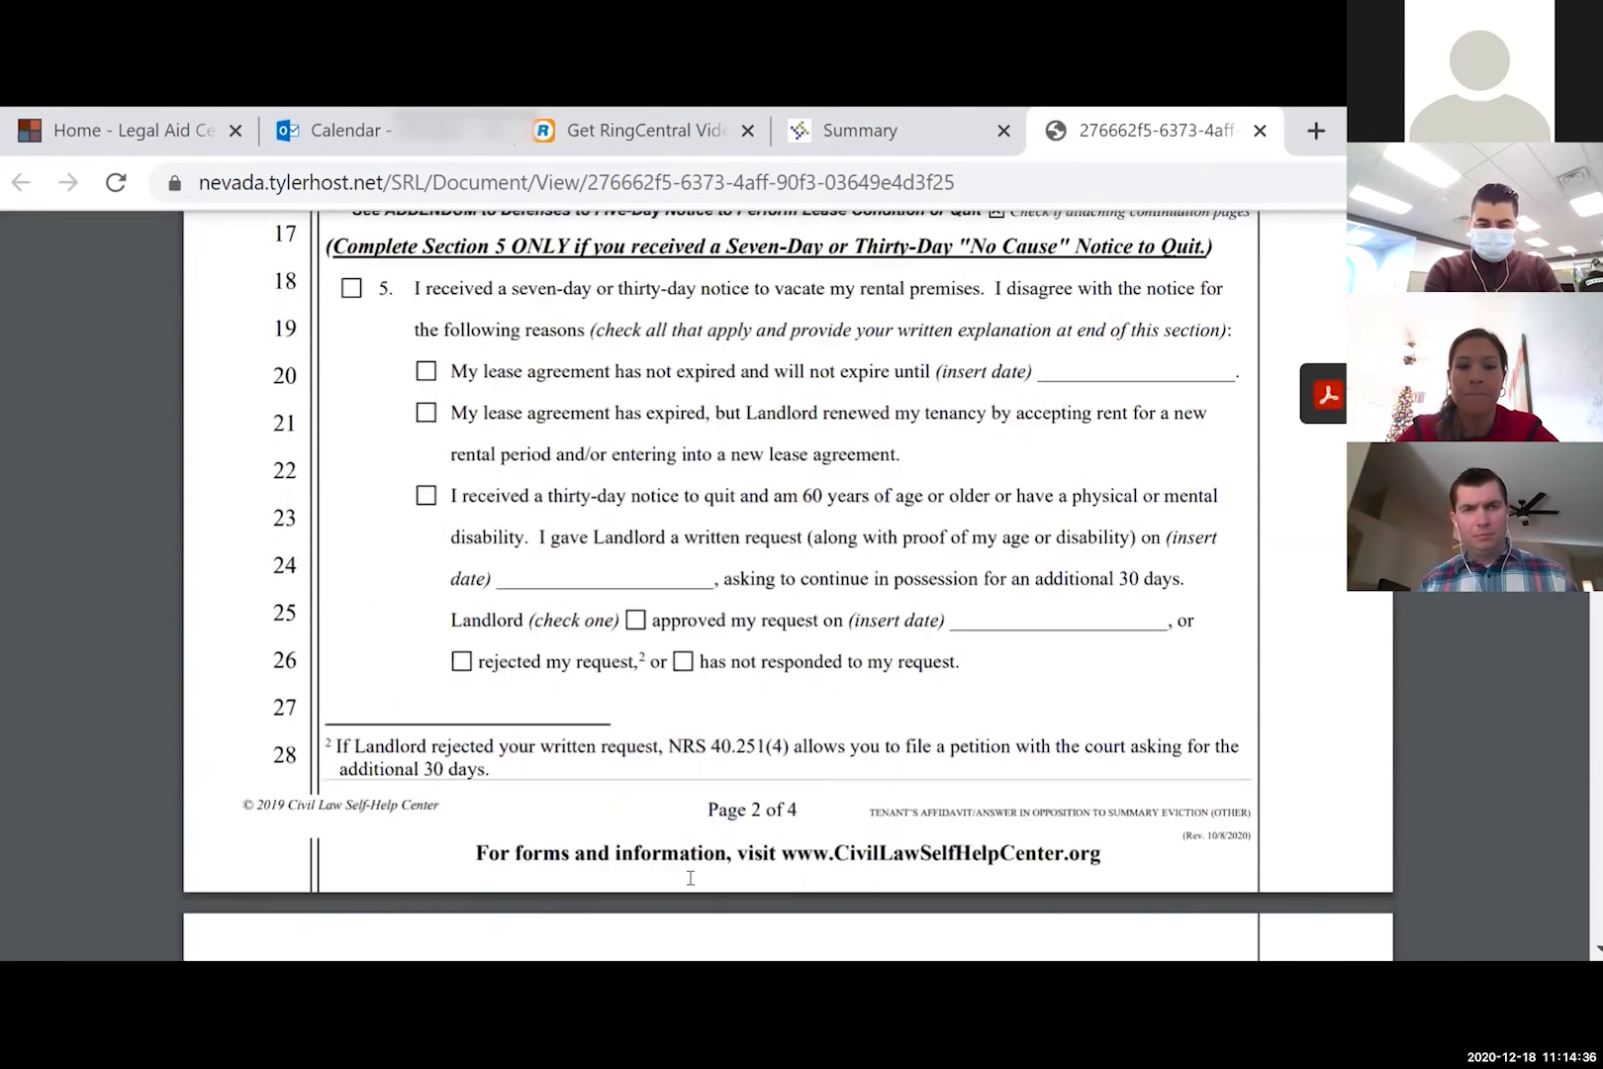
scroll(691, 878, "down", 15)
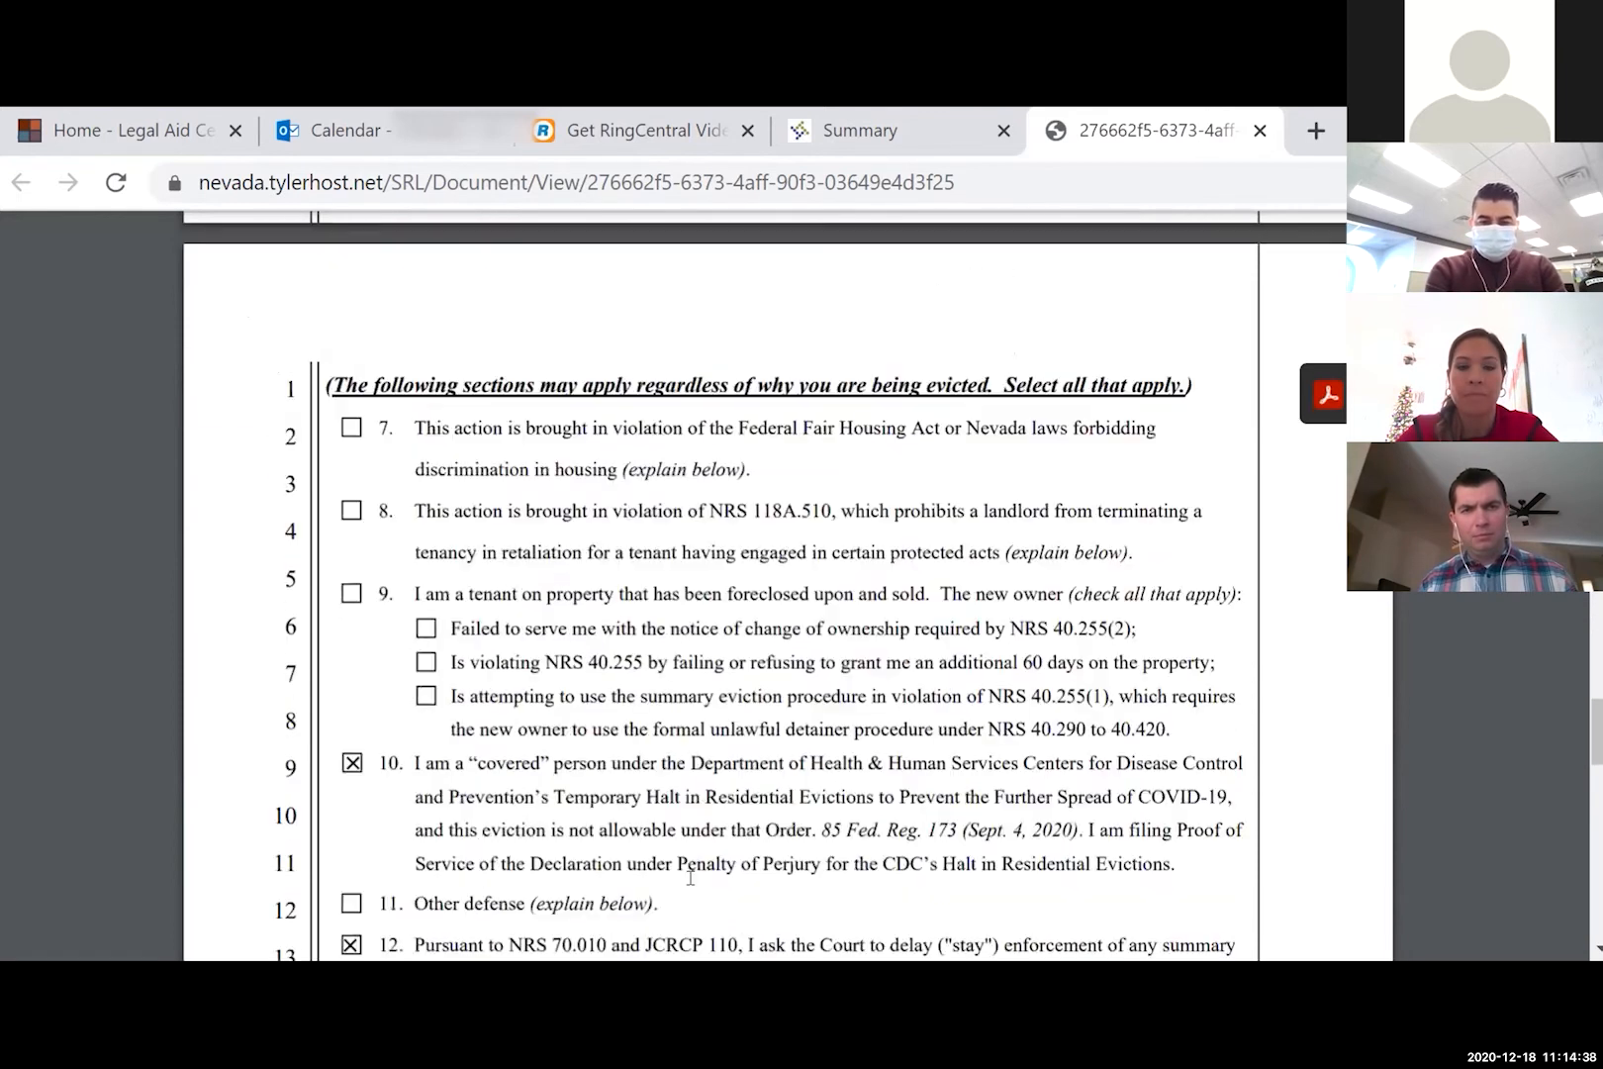
scroll(648, 735, "down", 1)
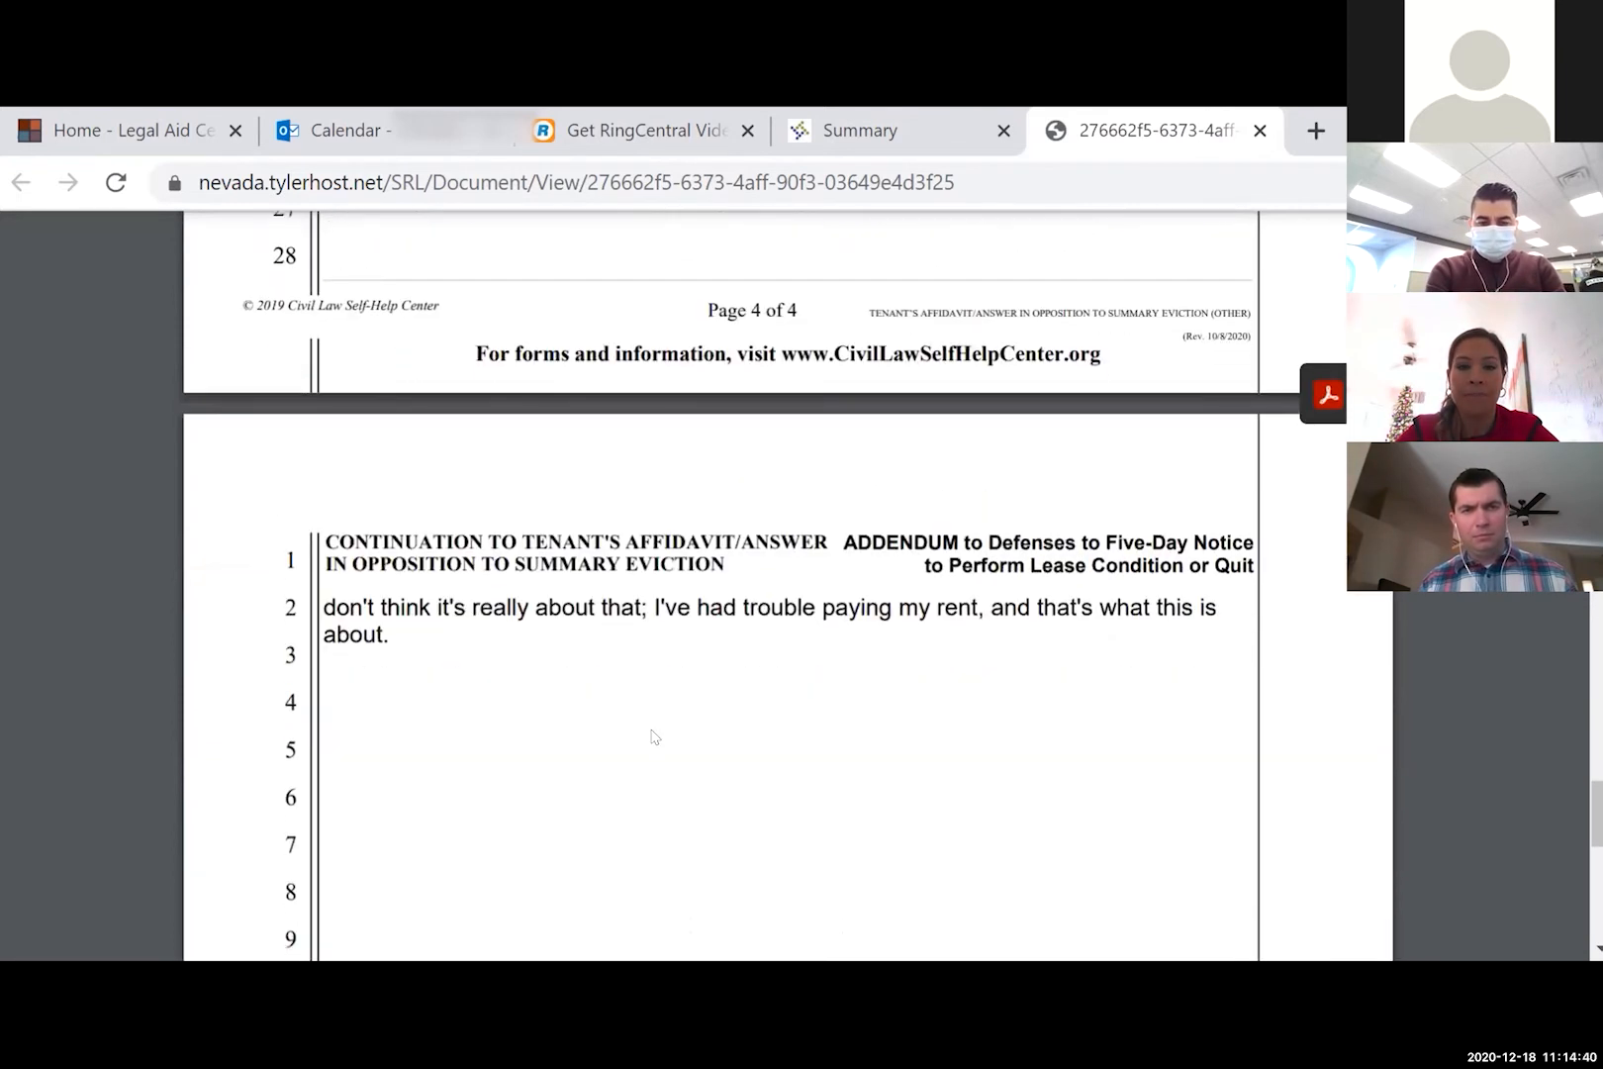
scroll(652, 735, "up", 6)
scroll(652, 735, "up", 3)
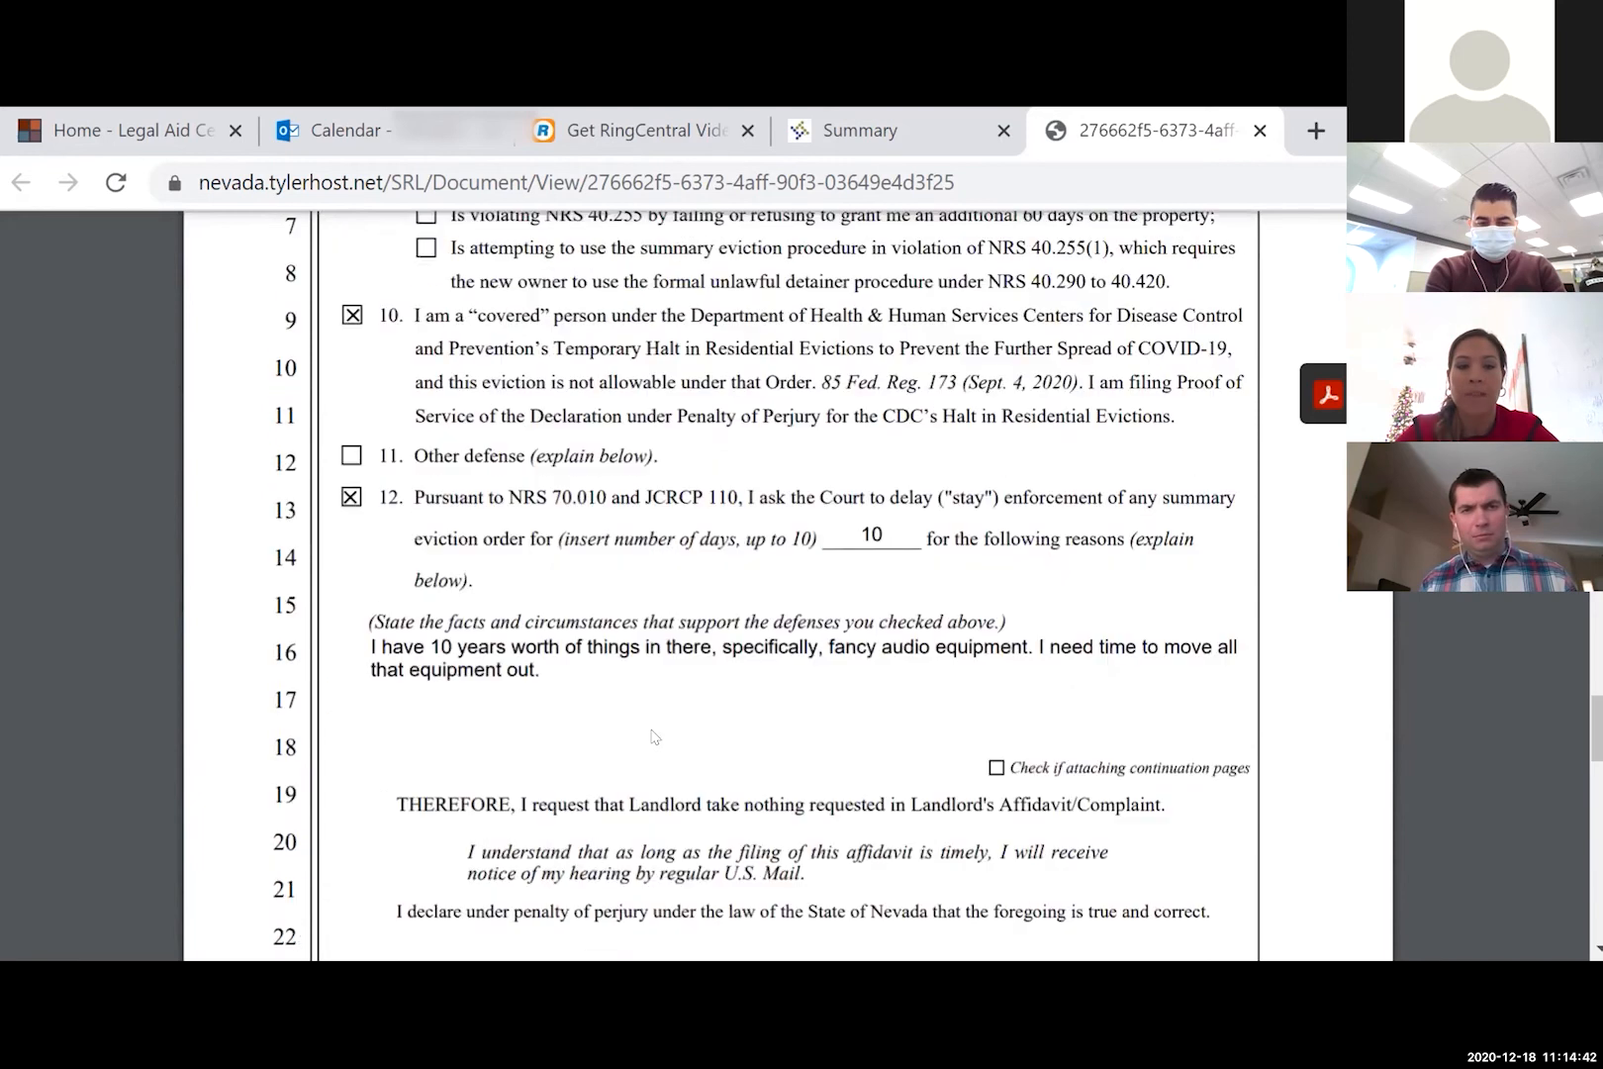
scroll(653, 735, "down", 2)
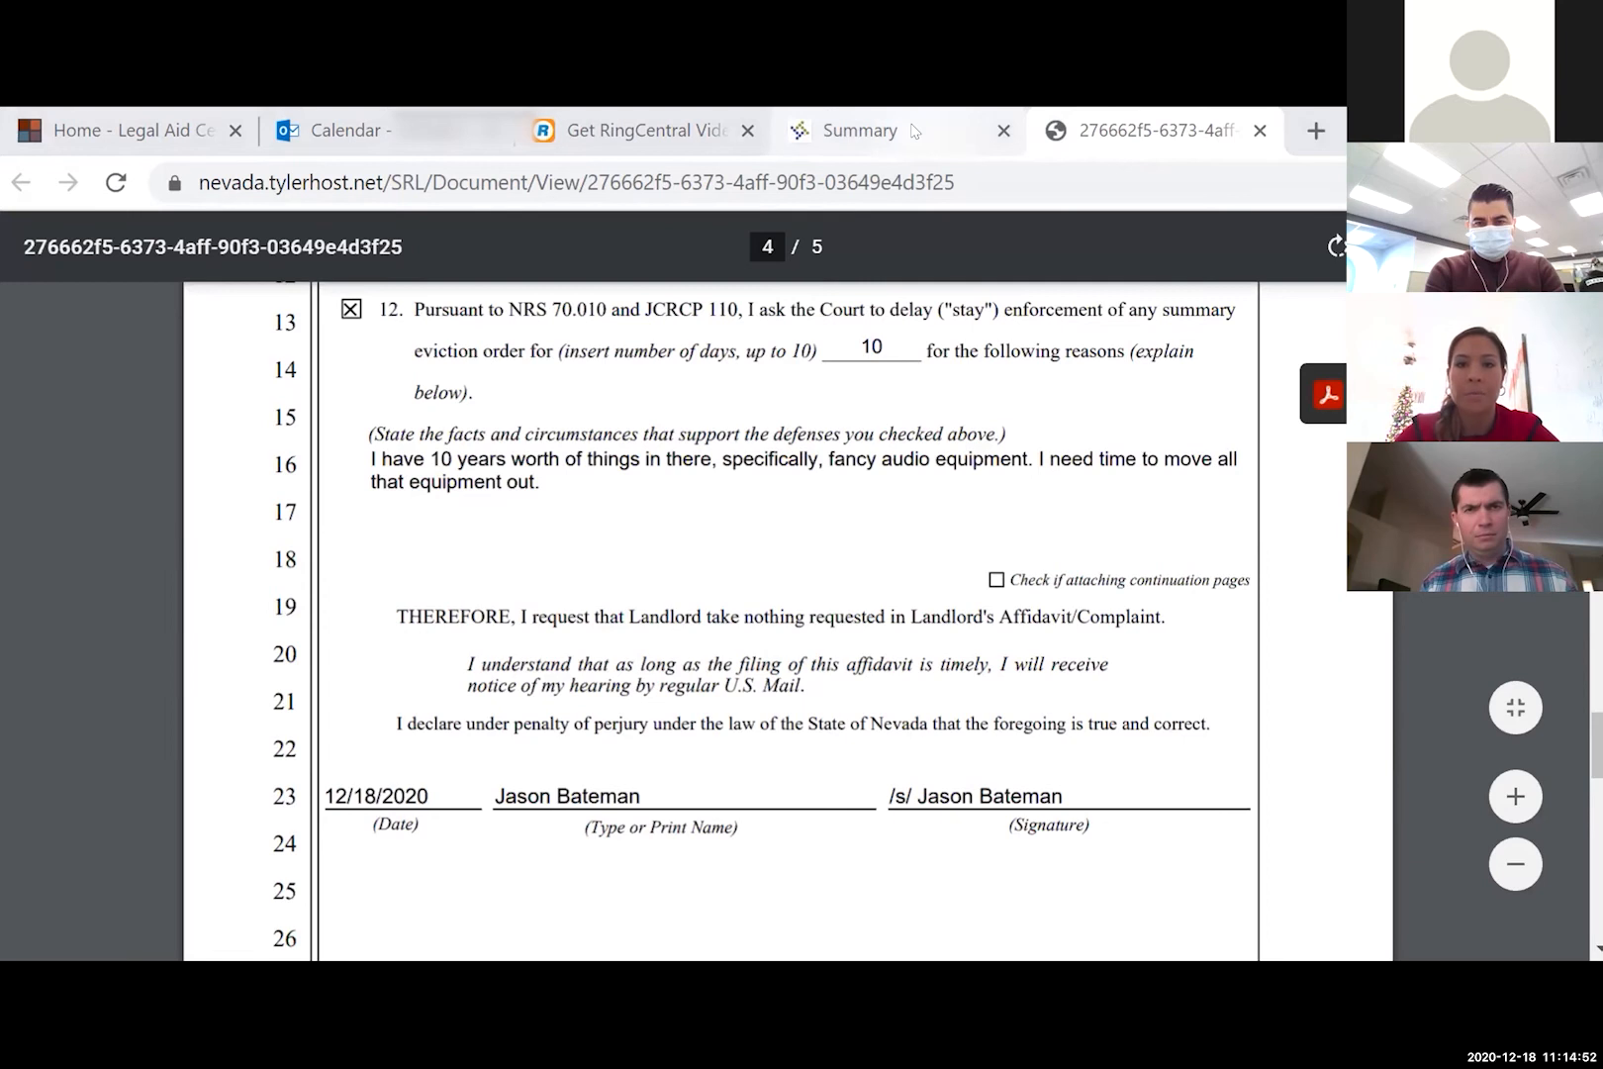
left_click(915, 131)
- View the CVDIS Documents in Support PDF through its signature, then return to the Summary
left_click(940, 697)
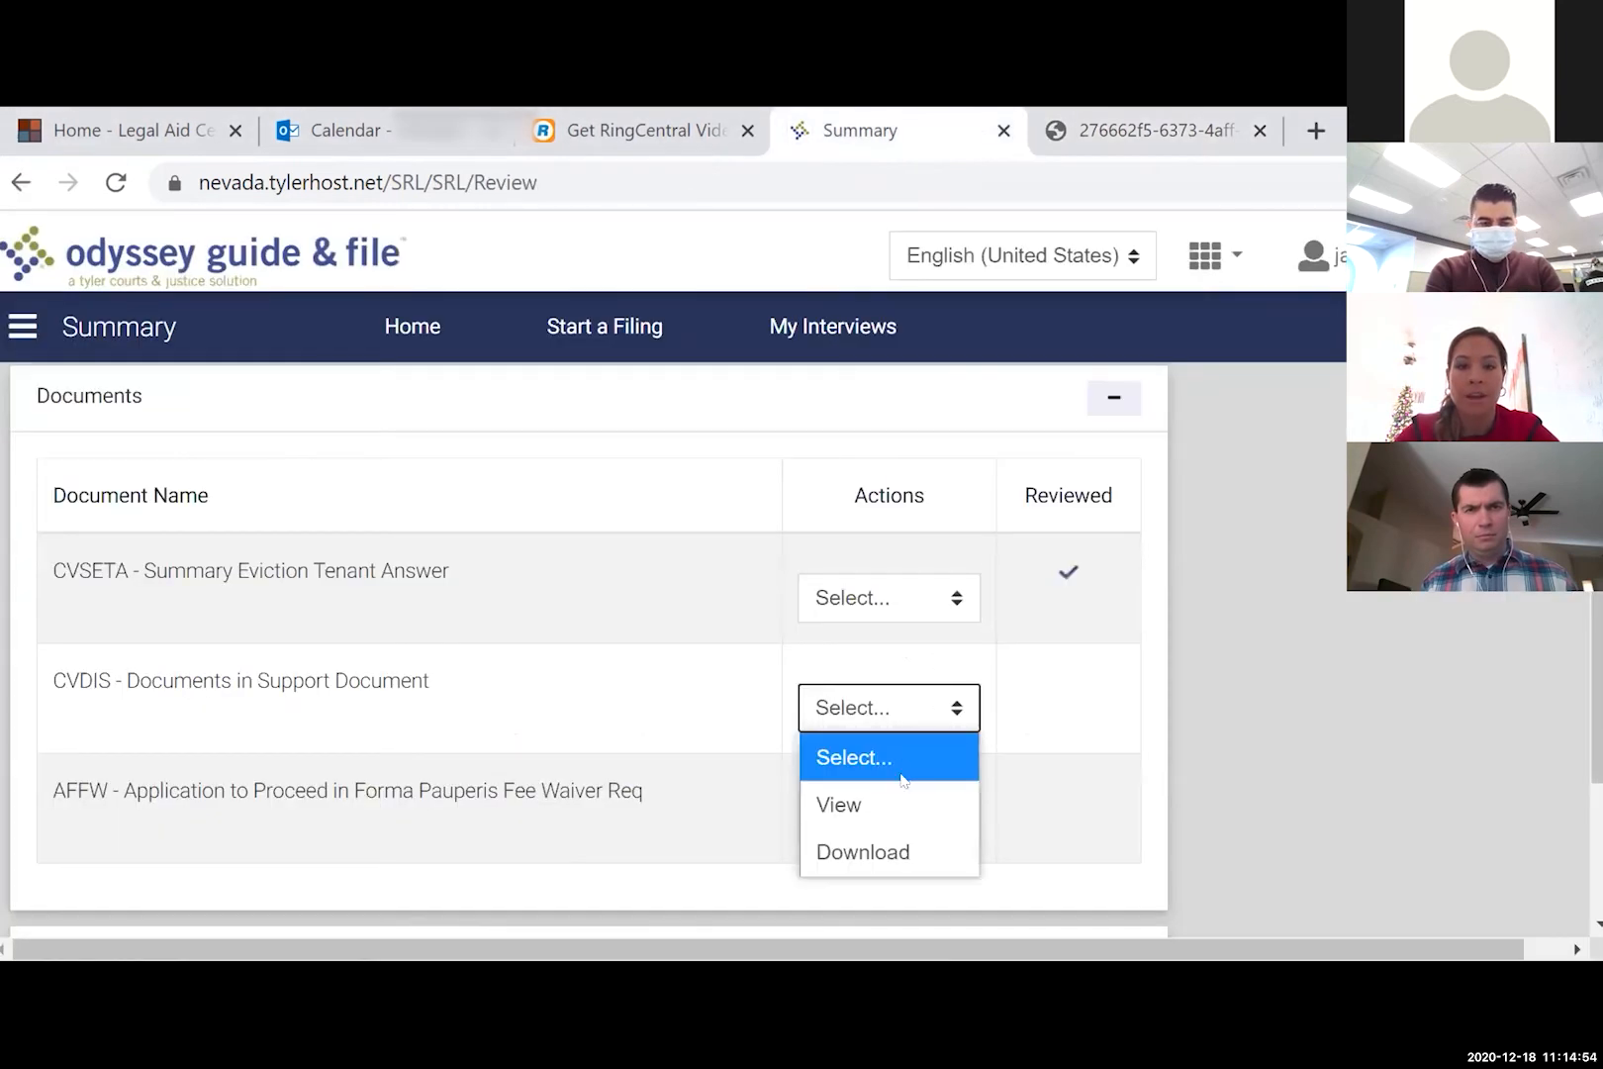
left_click(898, 803)
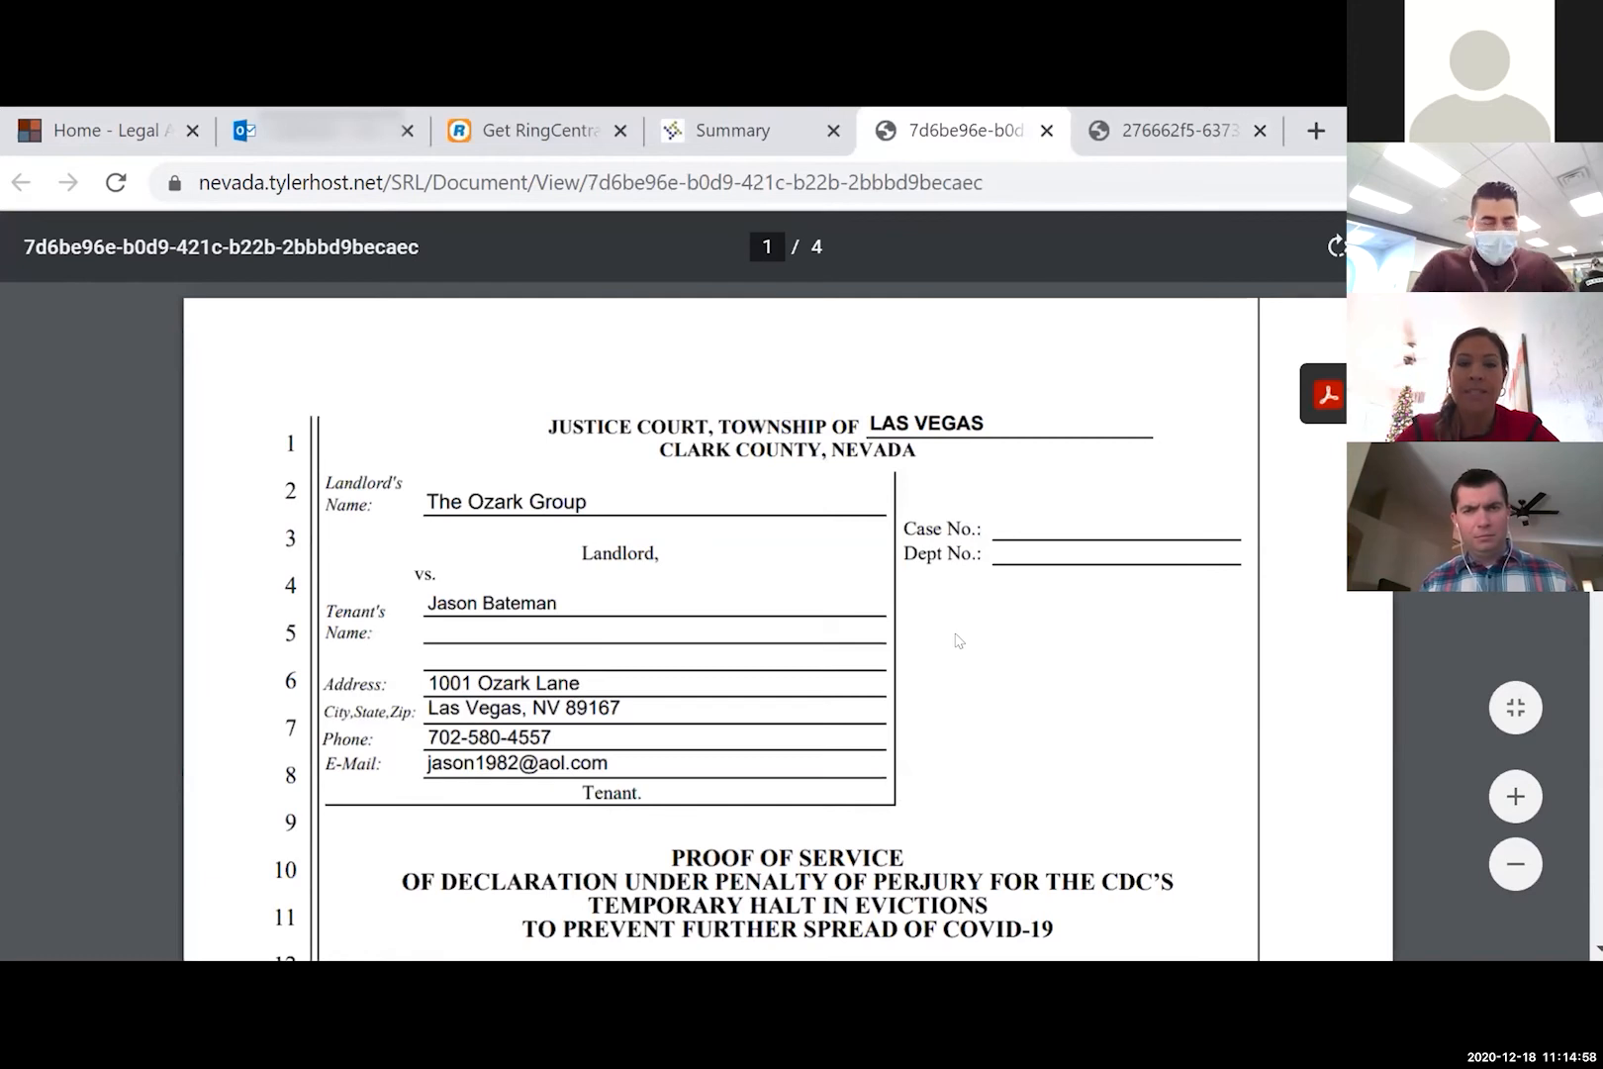
scroll(958, 640, "down", 3)
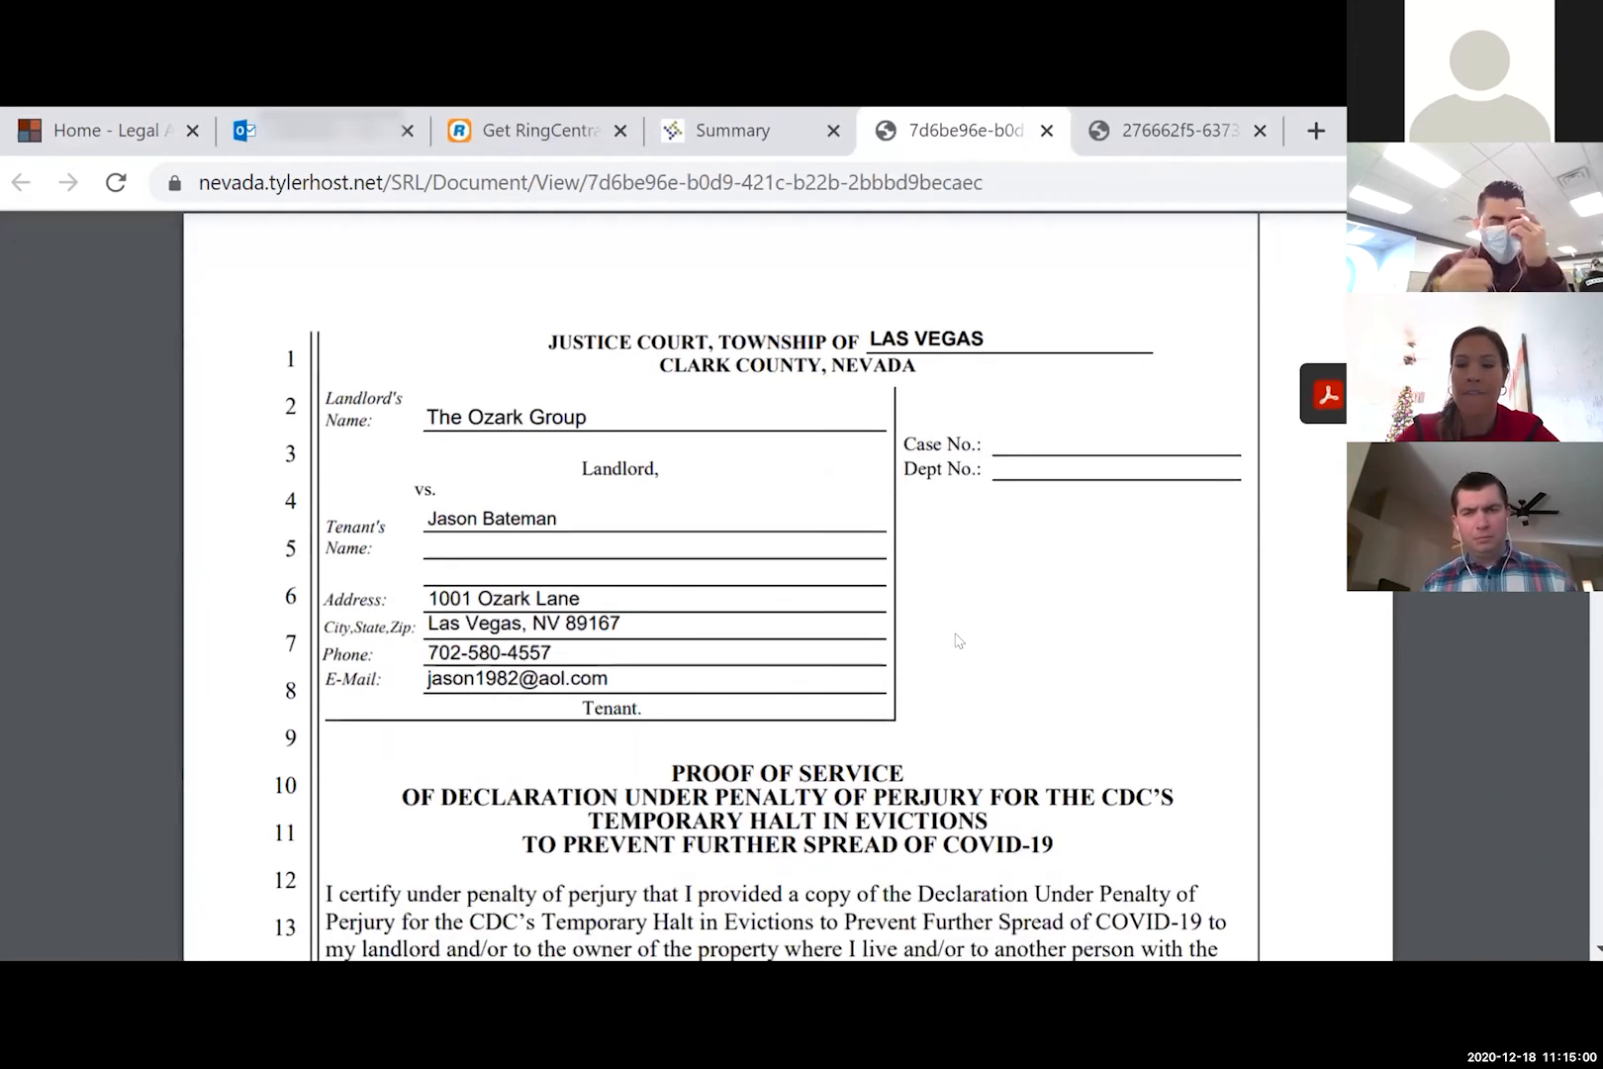
scroll(958, 640, "down", 3)
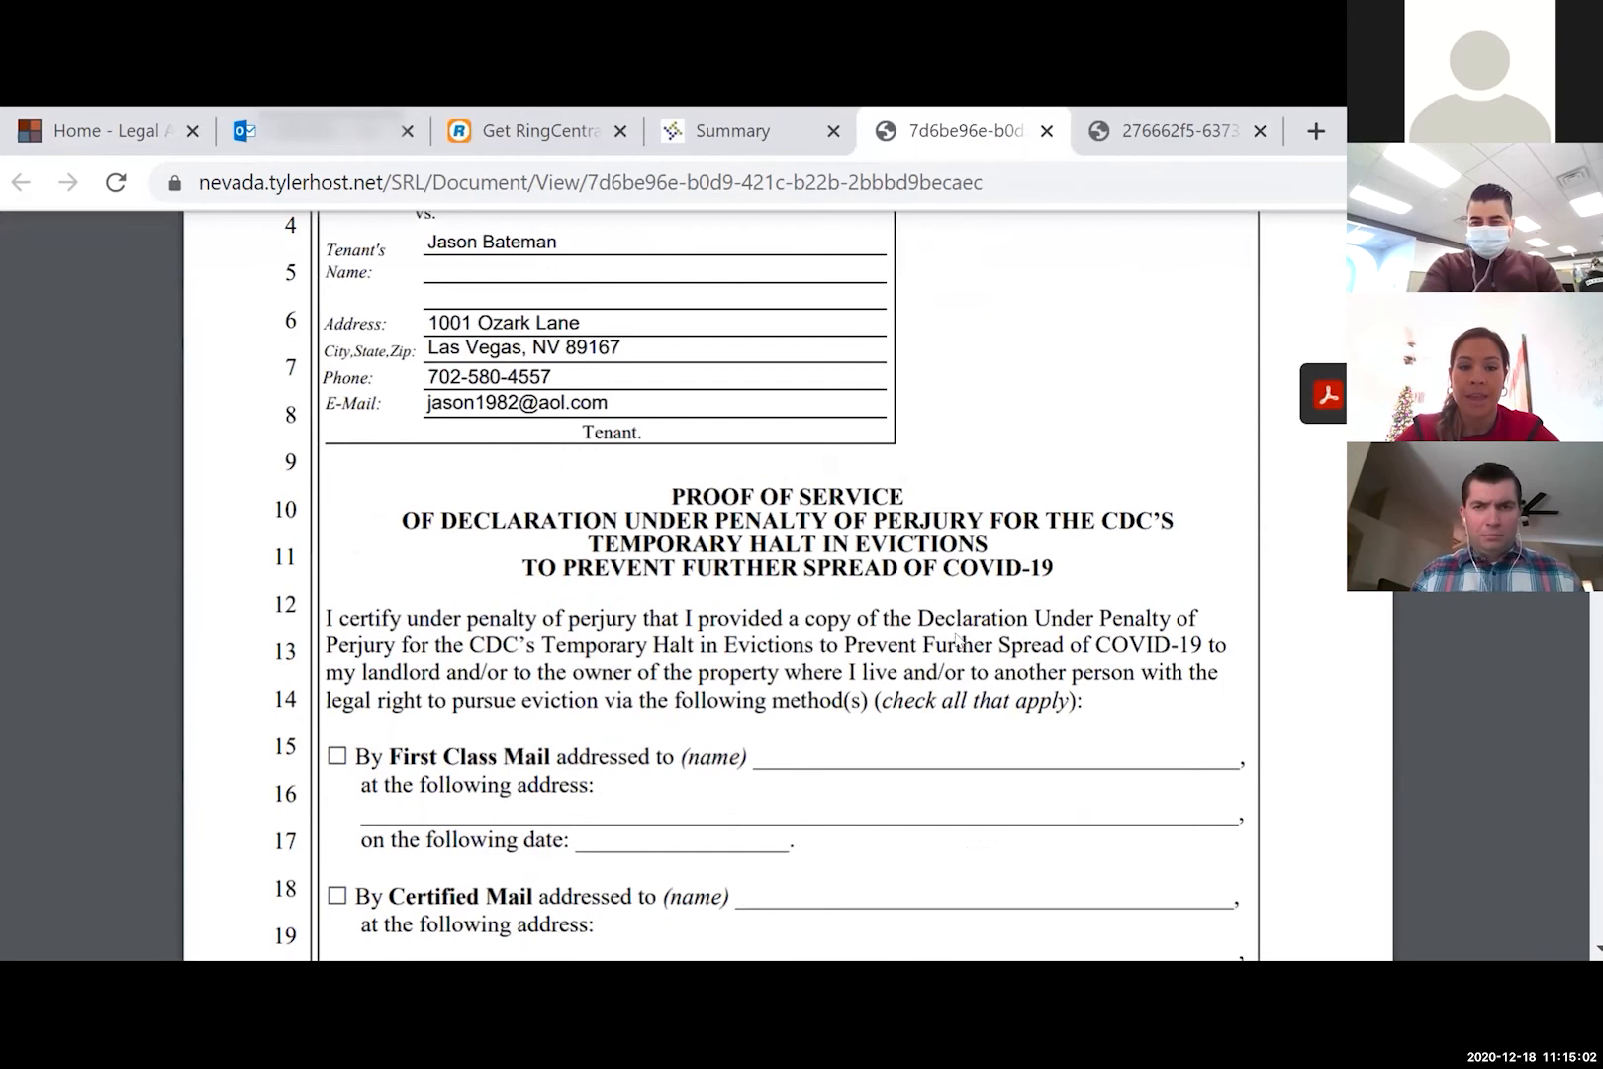
scroll(955, 641, "down", 5)
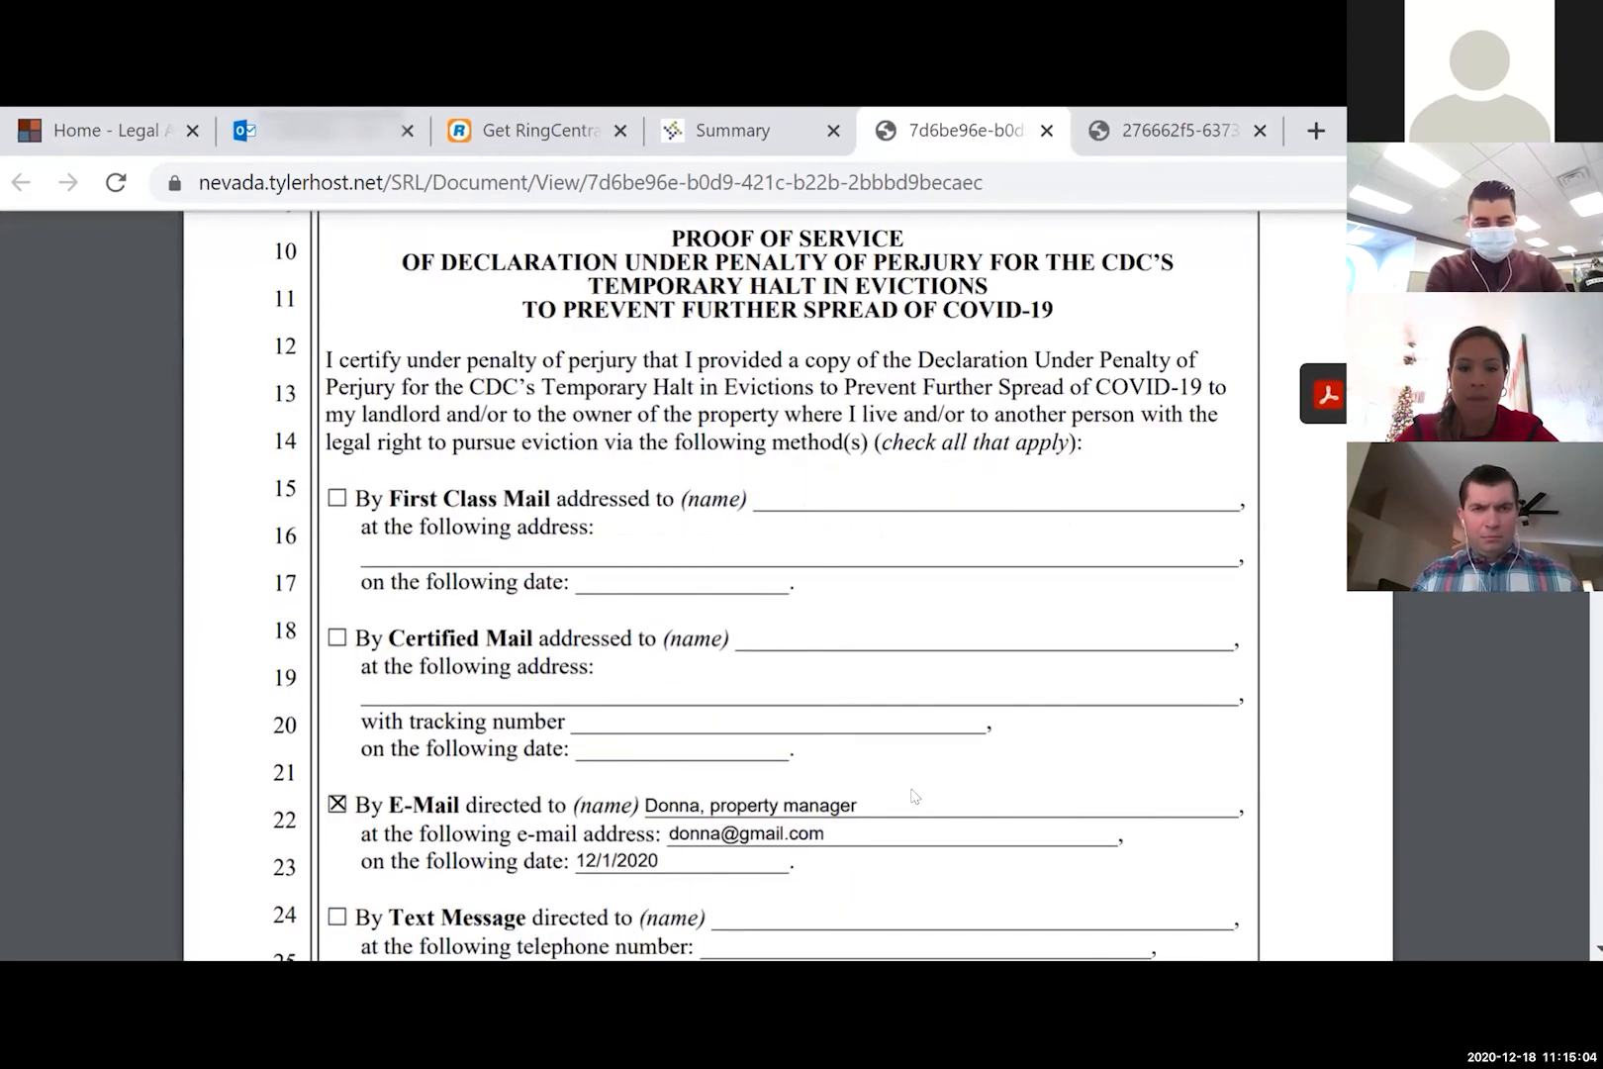
scroll(908, 788, "down", 1)
scroll(909, 796, "down", 7)
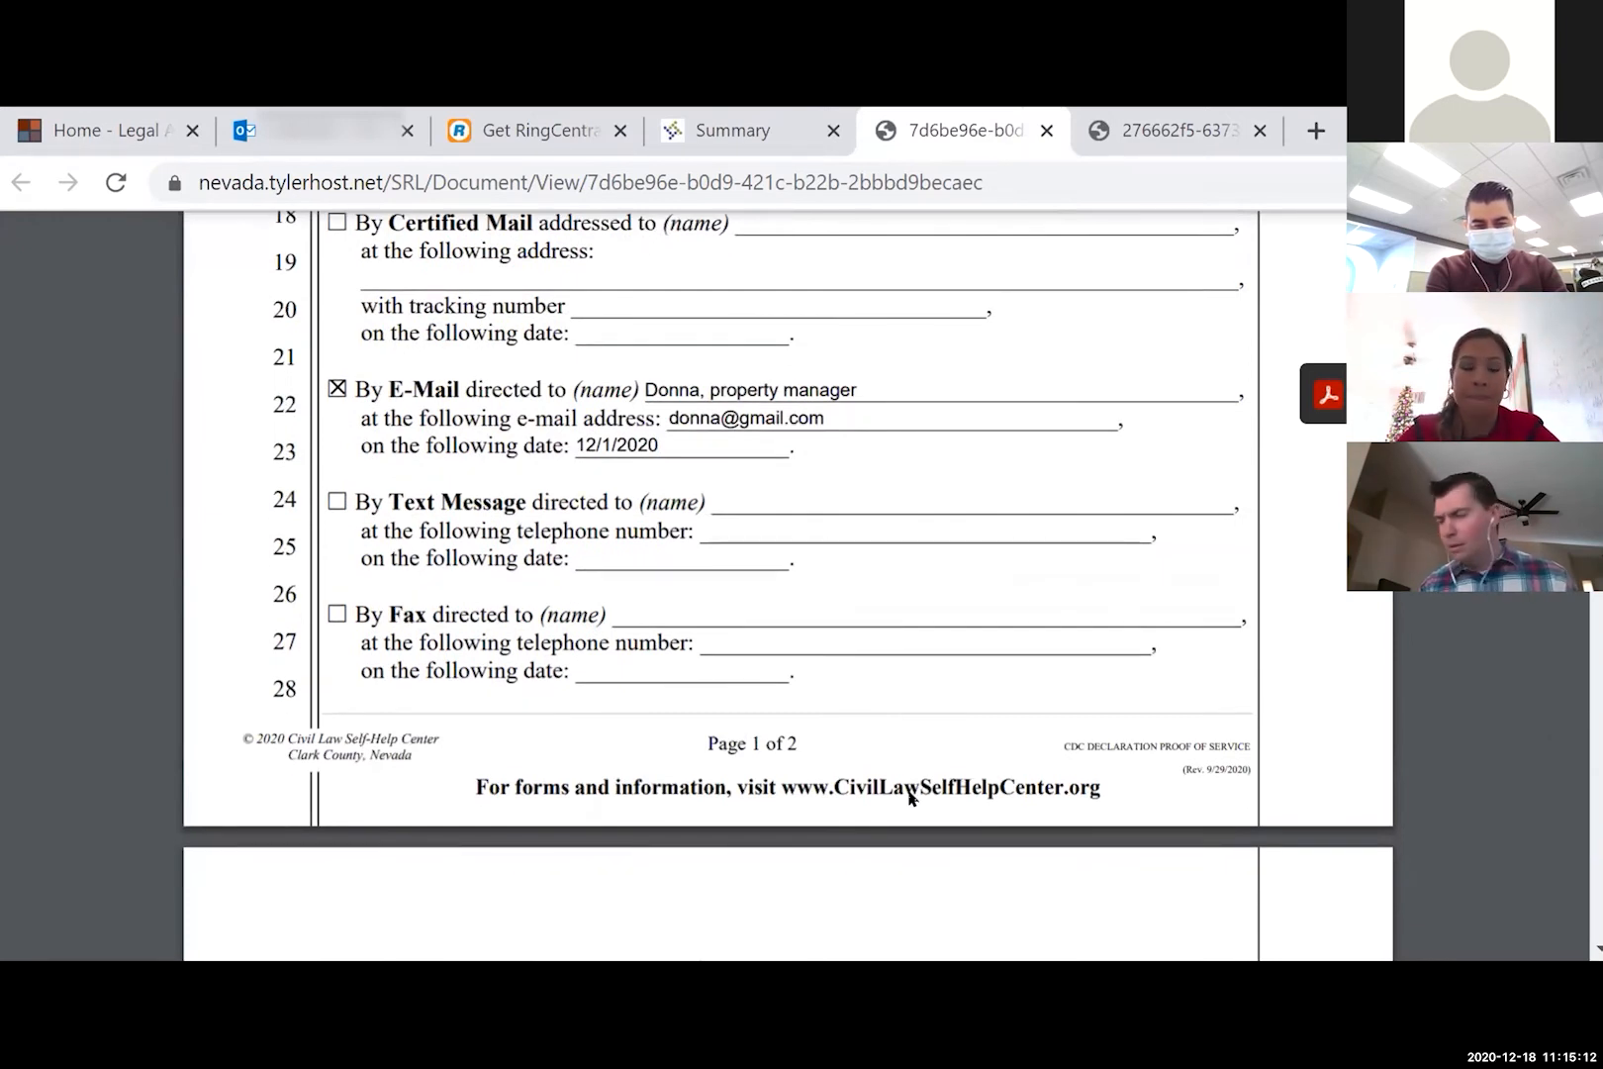
scroll(909, 791, "down", 8)
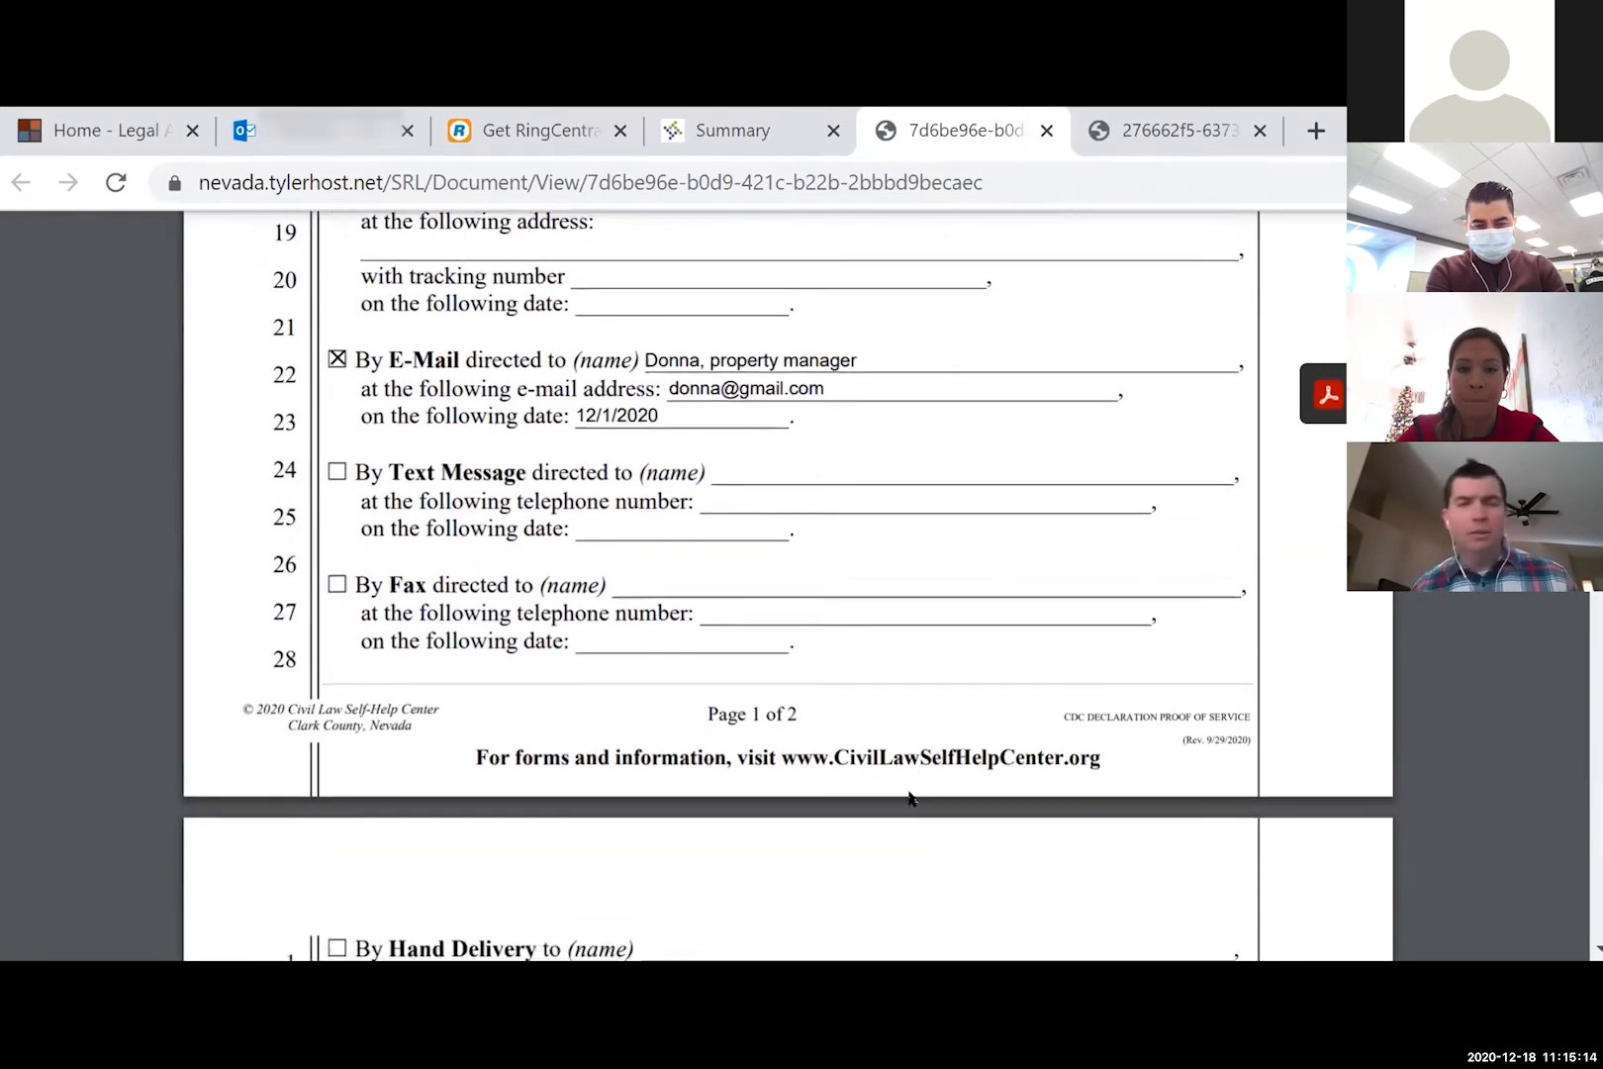
scroll(908, 791, "down", 7)
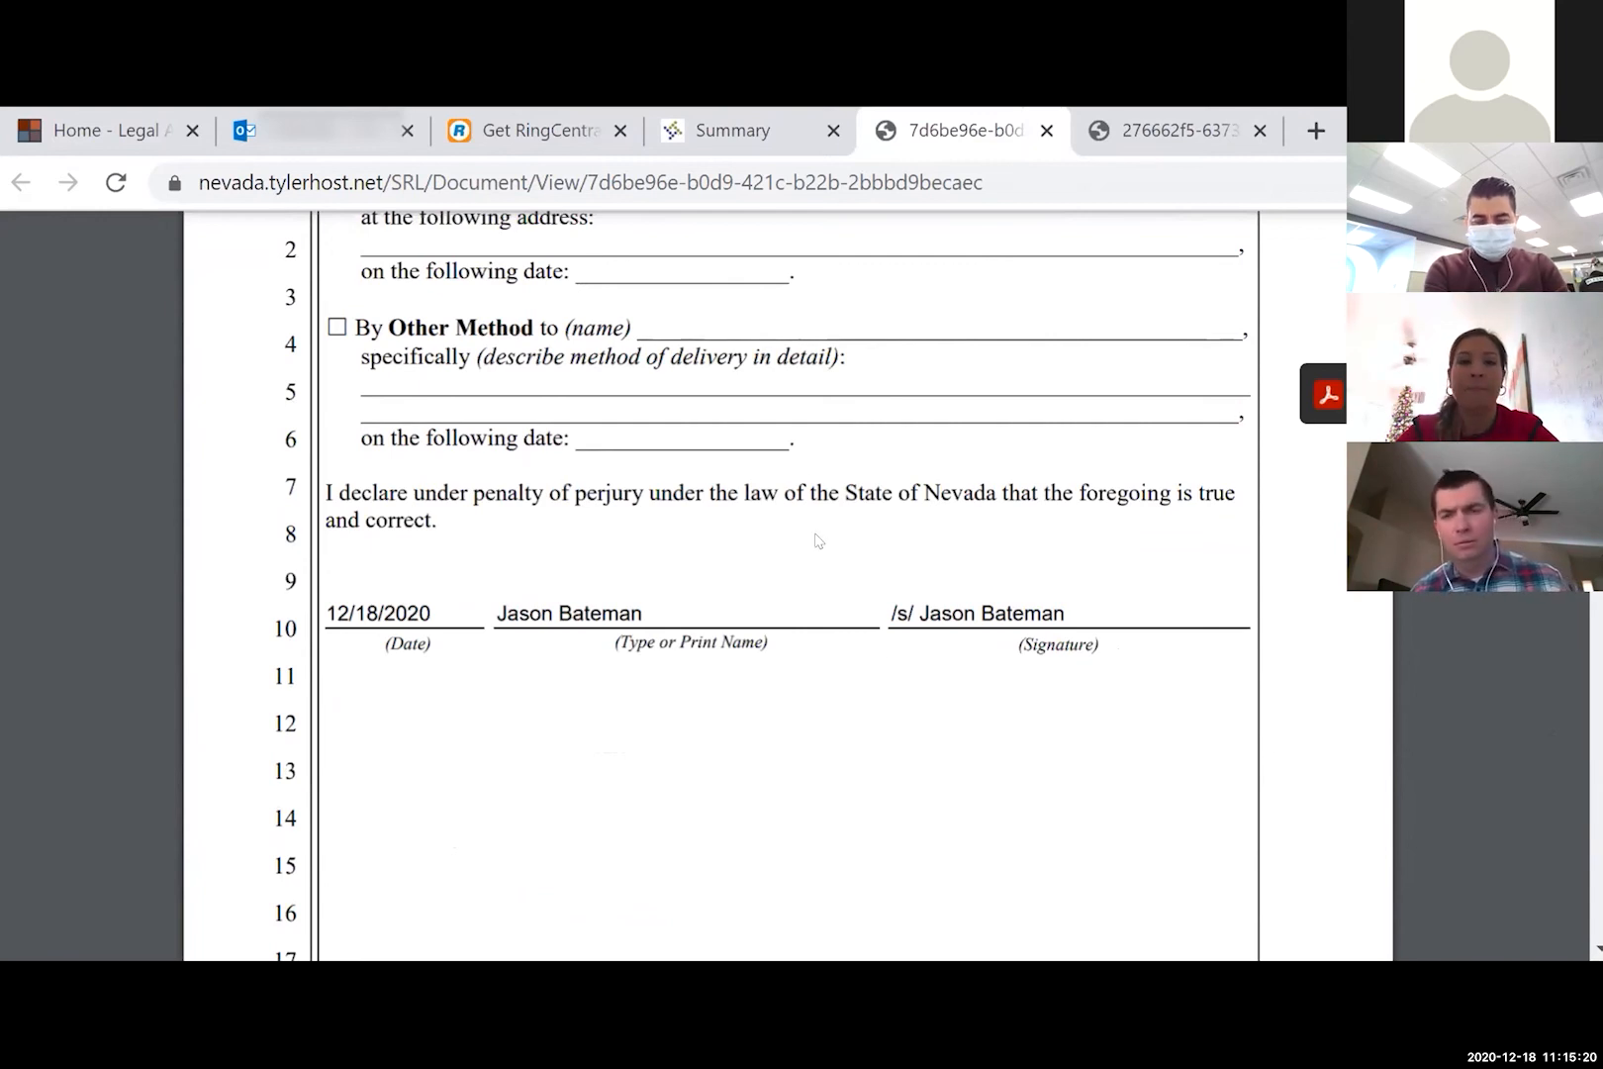
left_click(737, 117)
- Go back from the Summary and reopen the completed Tenant's Answer to Summary Eviction interview
scroll(682, 742, "down", 3)
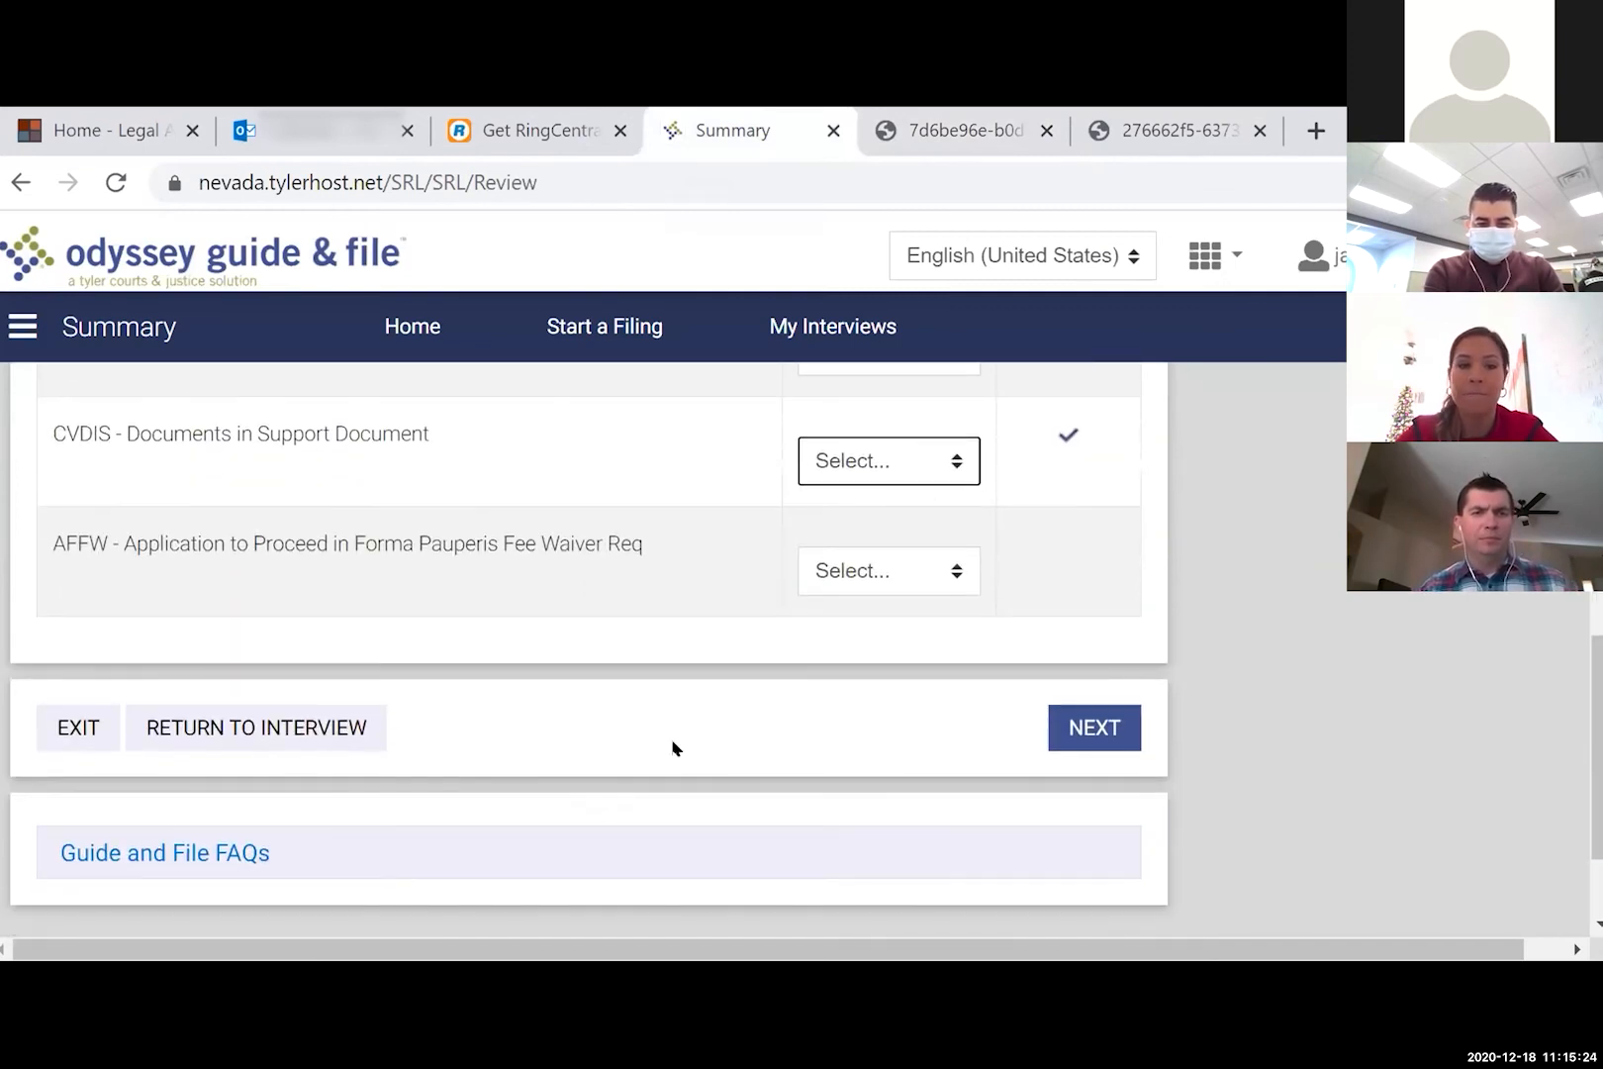
left_click(336, 728)
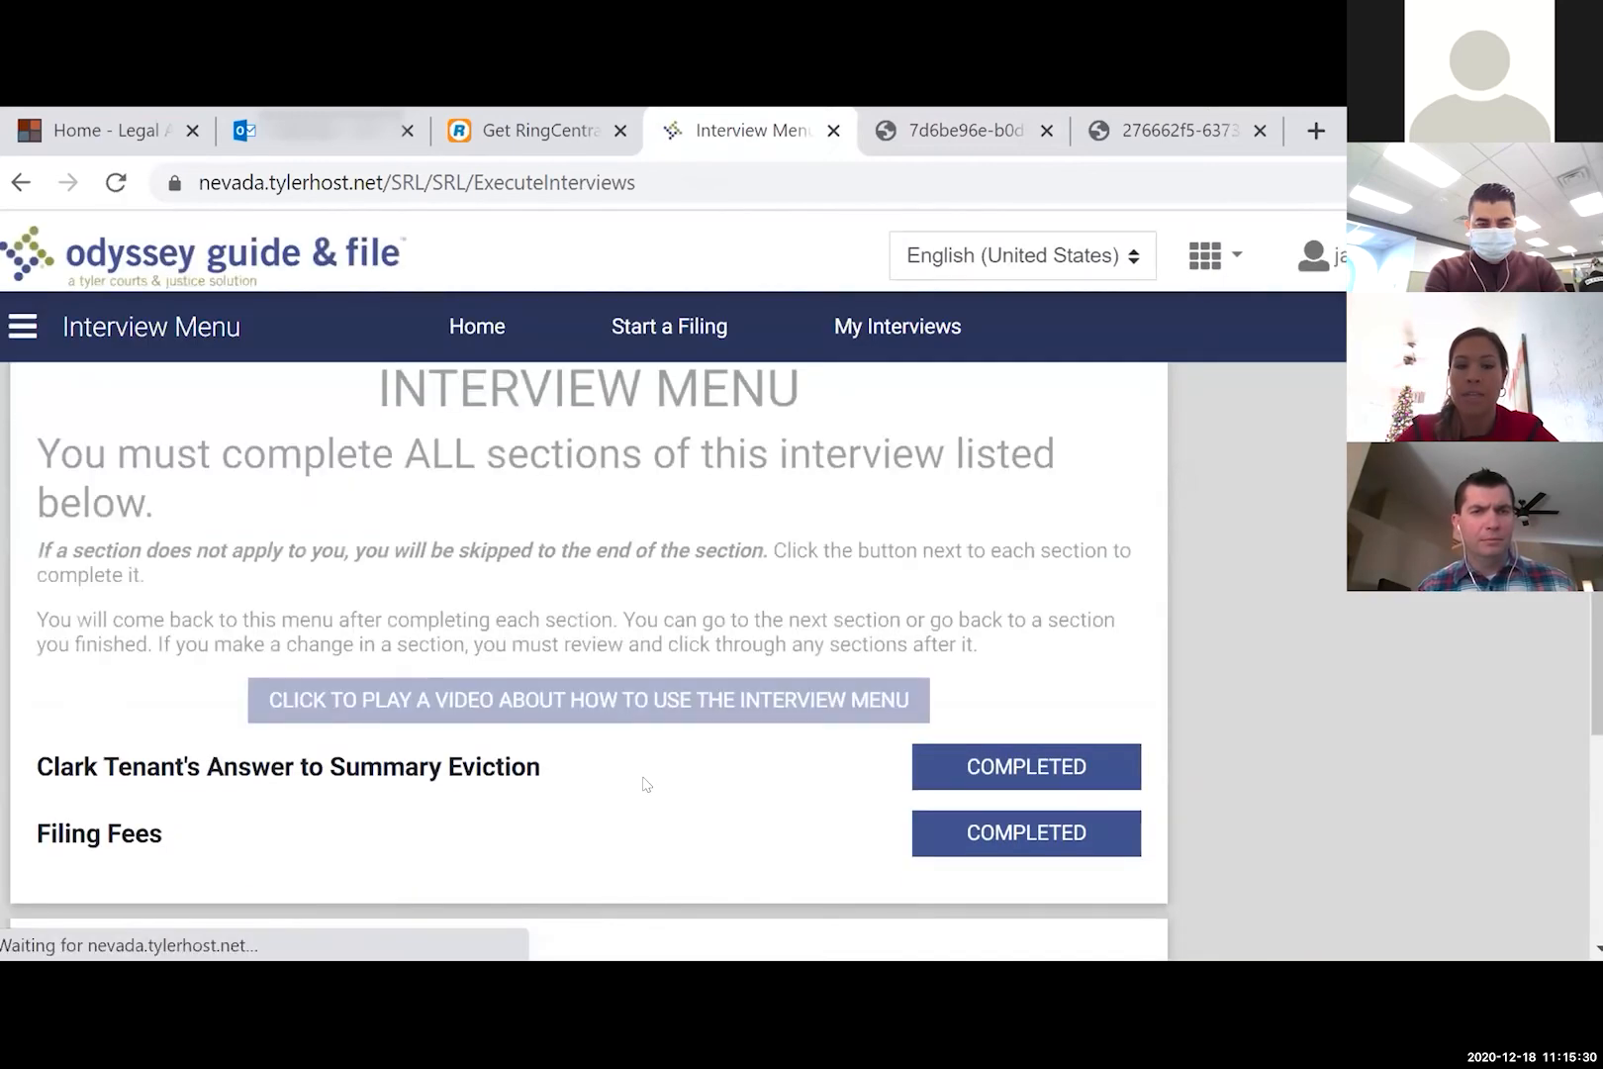
left_click(1002, 767)
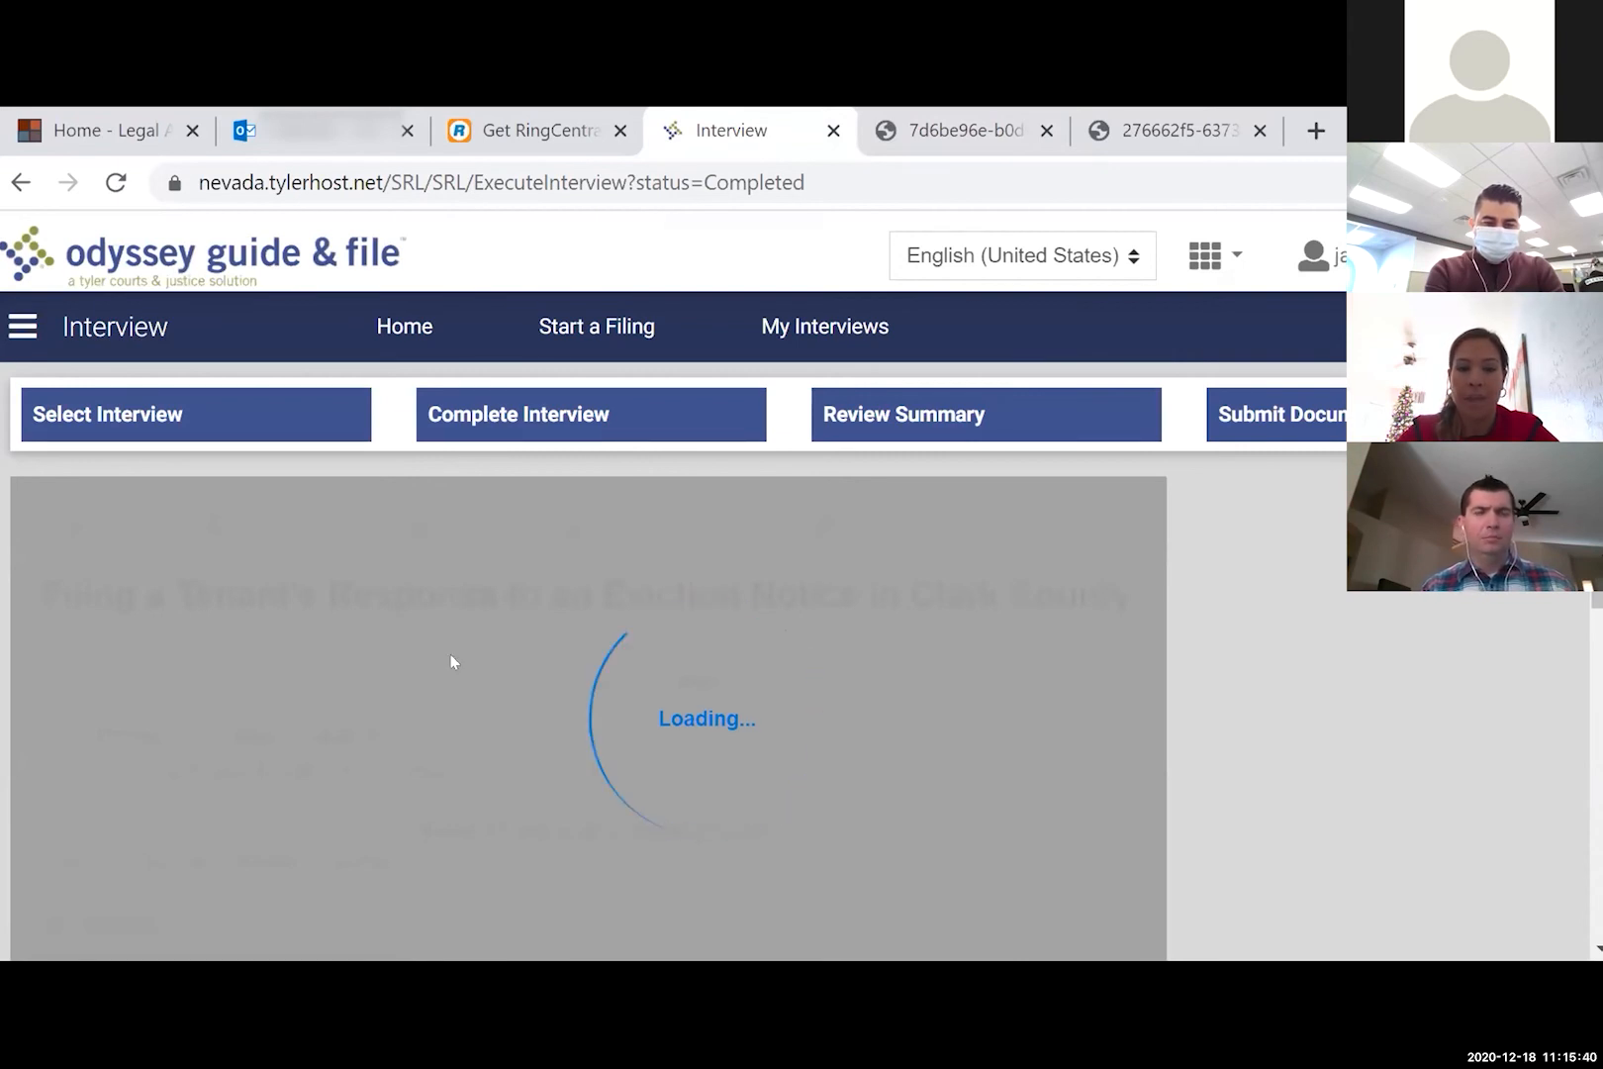
scroll(452, 660, "down", 5)
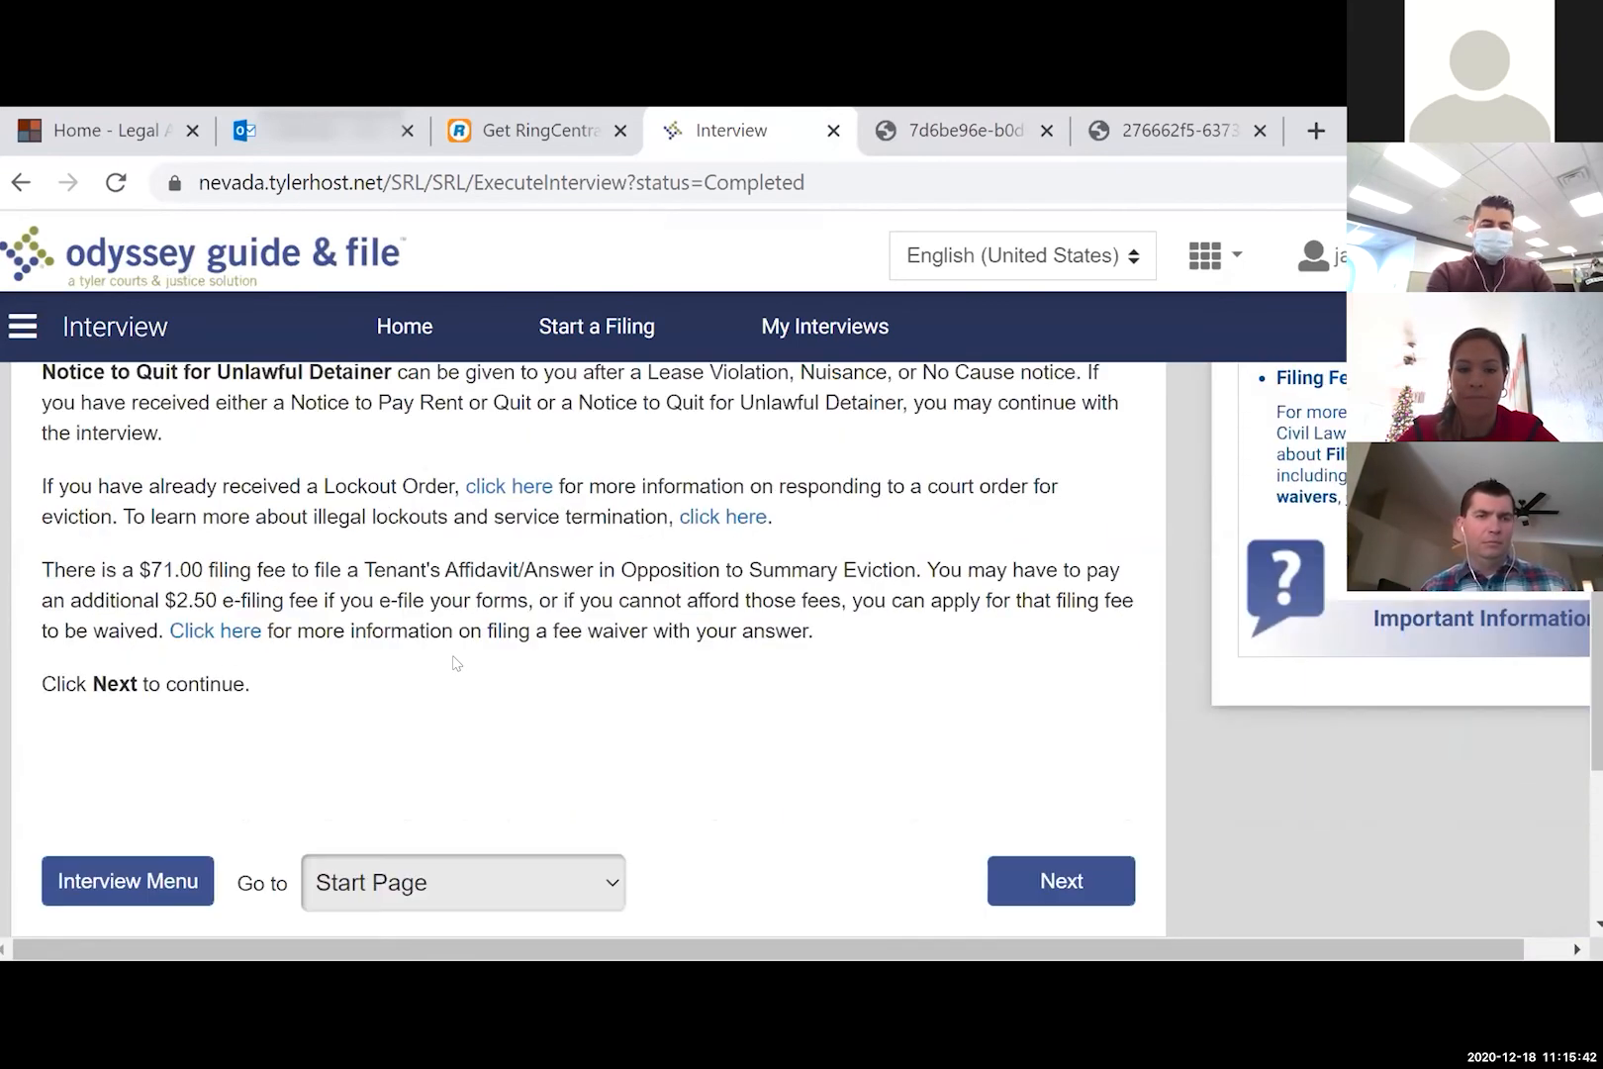
- On the Proof of Service page, change the e-mail send date to 11/01/2020 and save
left_click(605, 837)
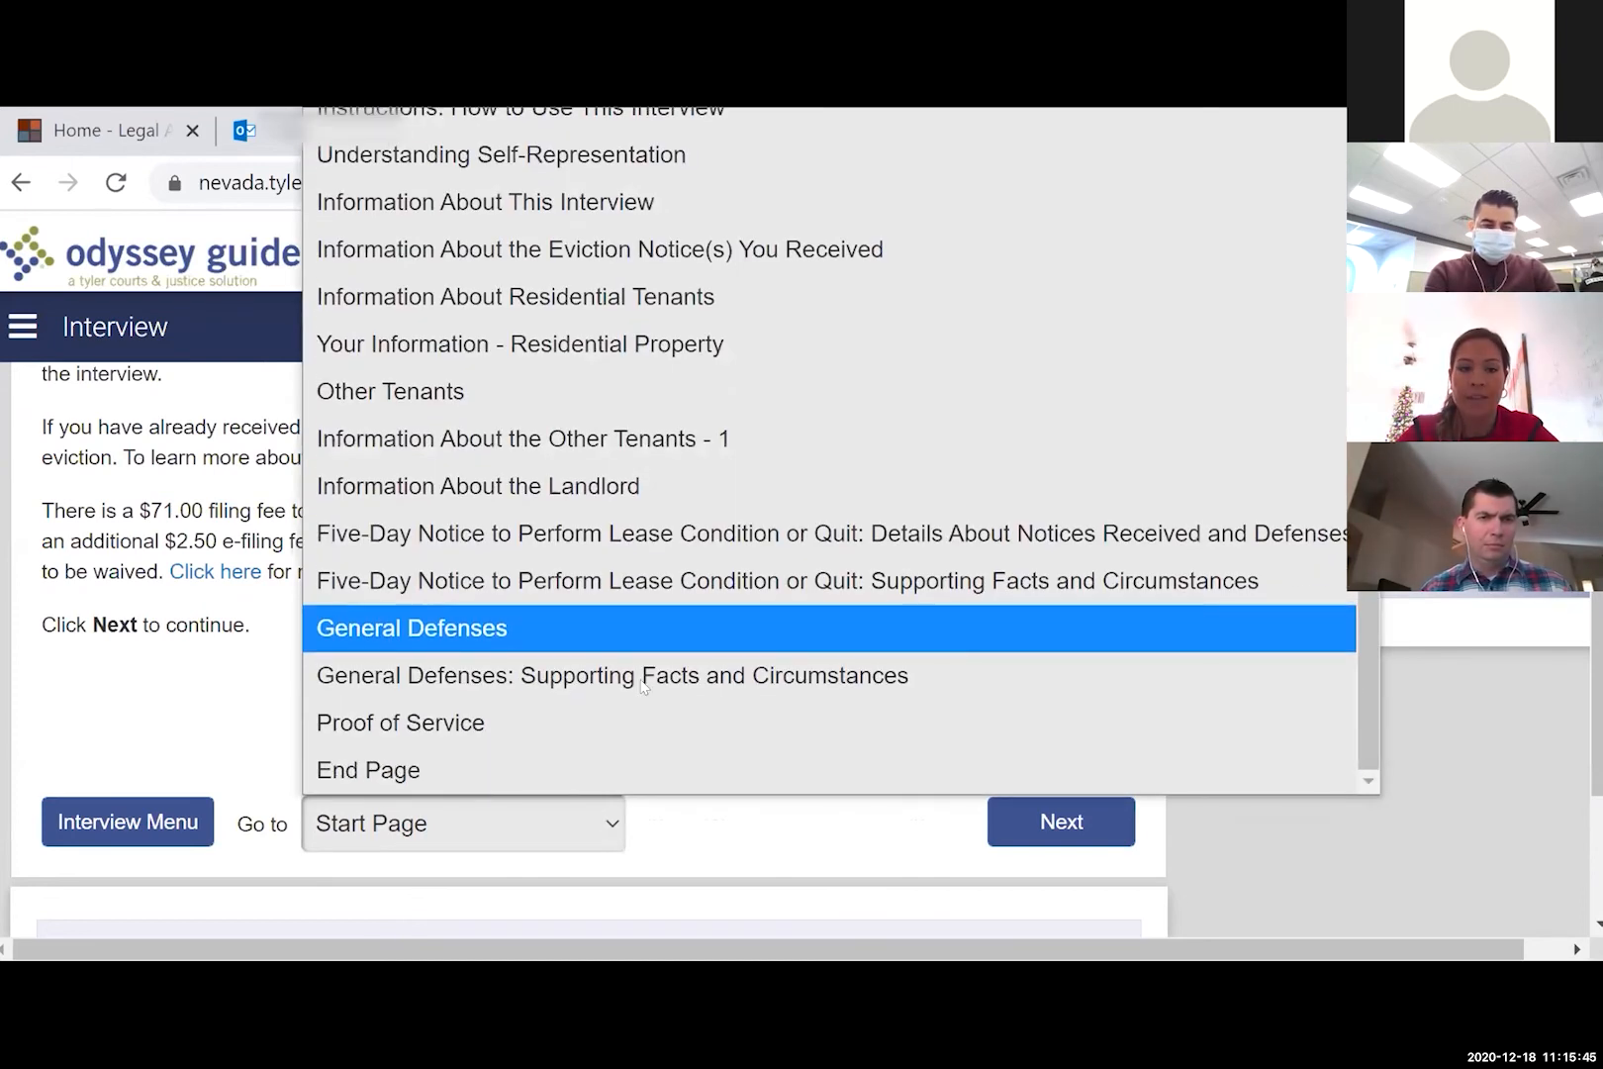
left_click(545, 723)
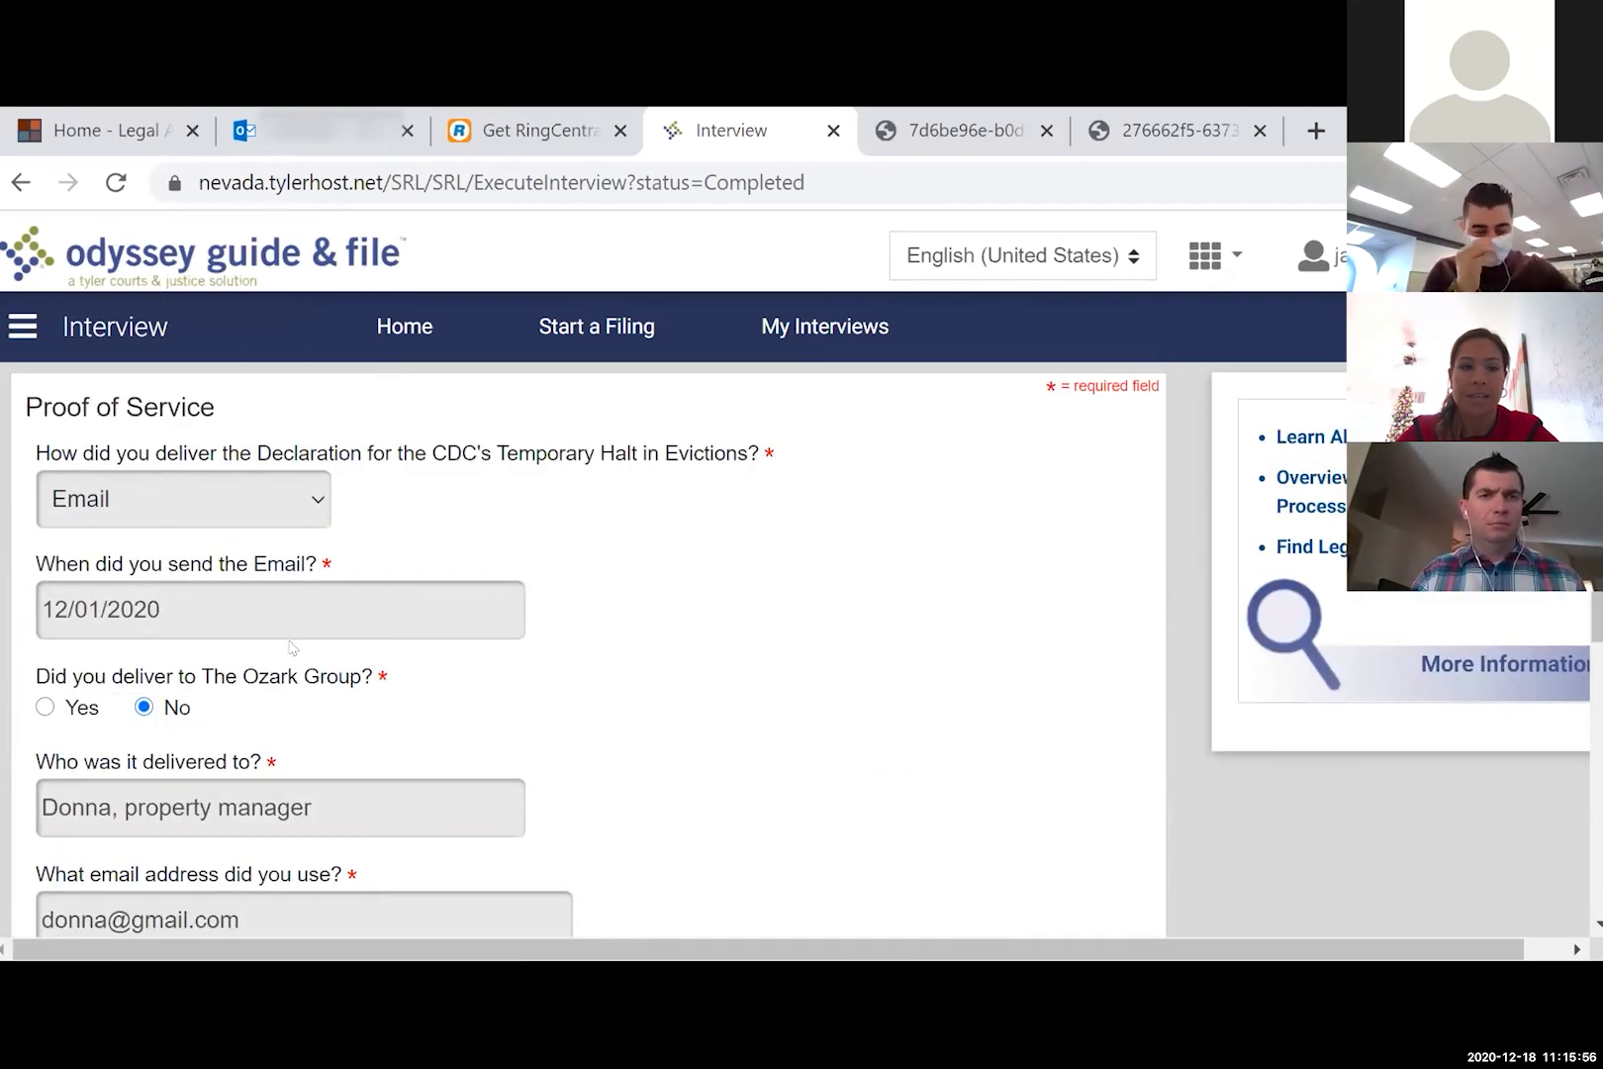
left_click(206, 597)
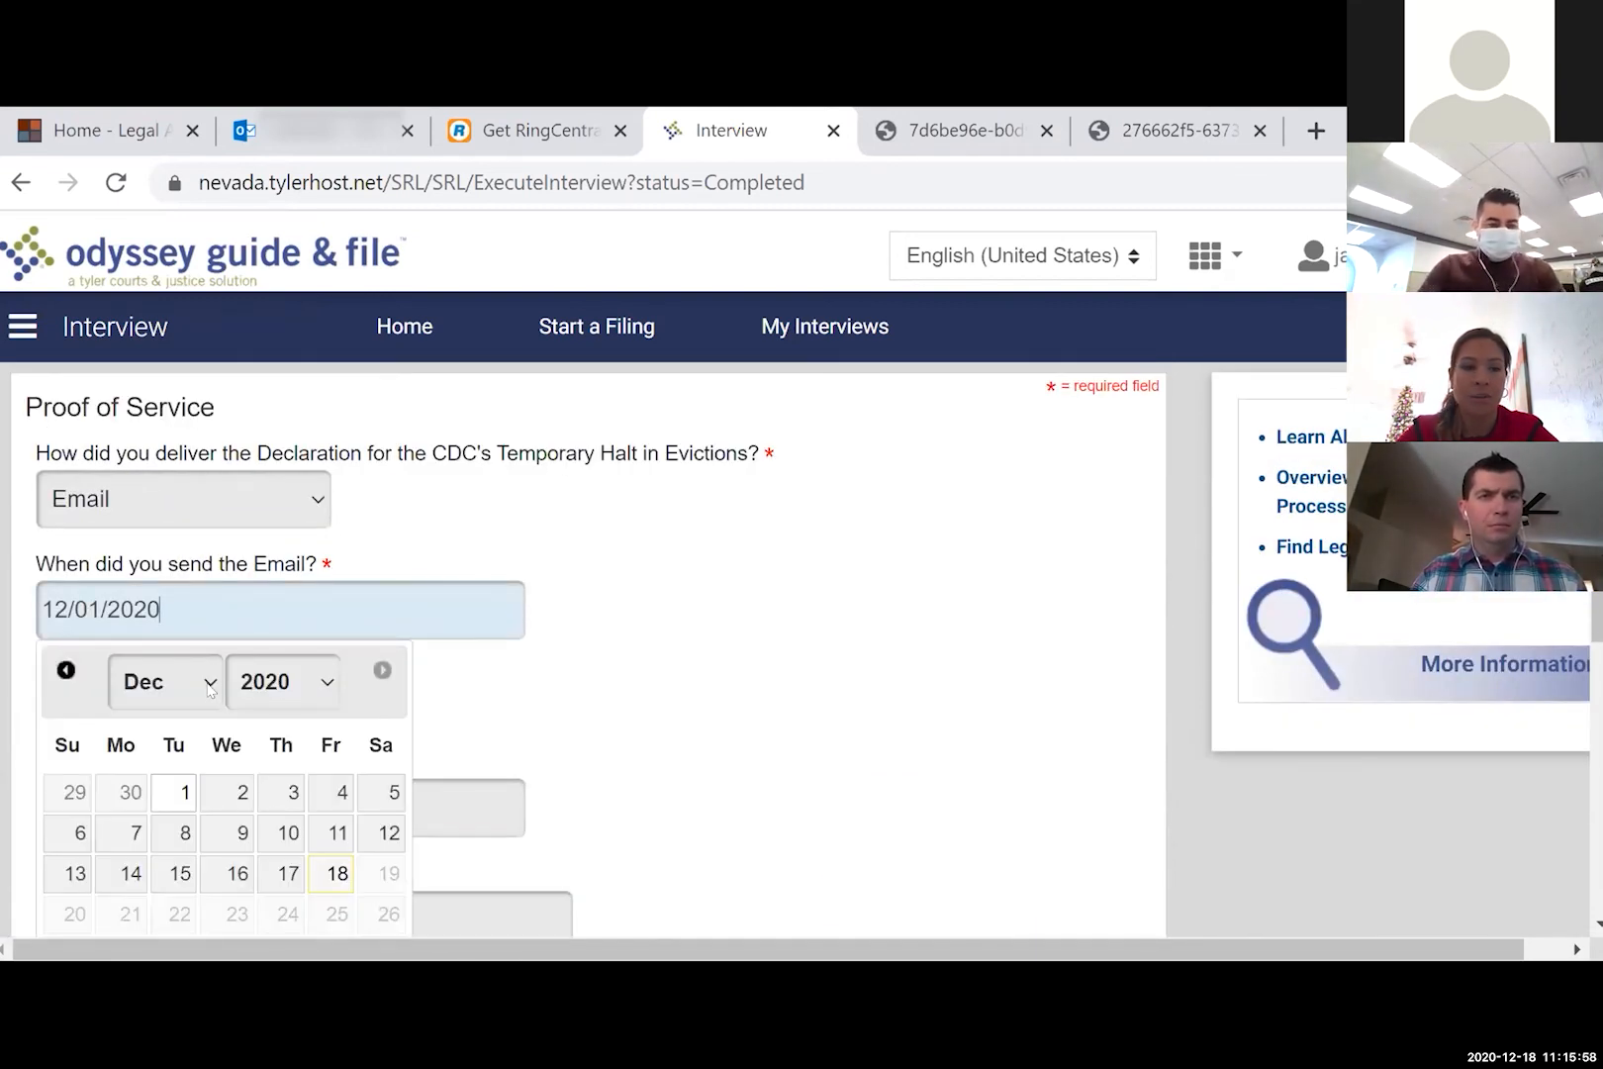
left_click(209, 683)
left_click(196, 579)
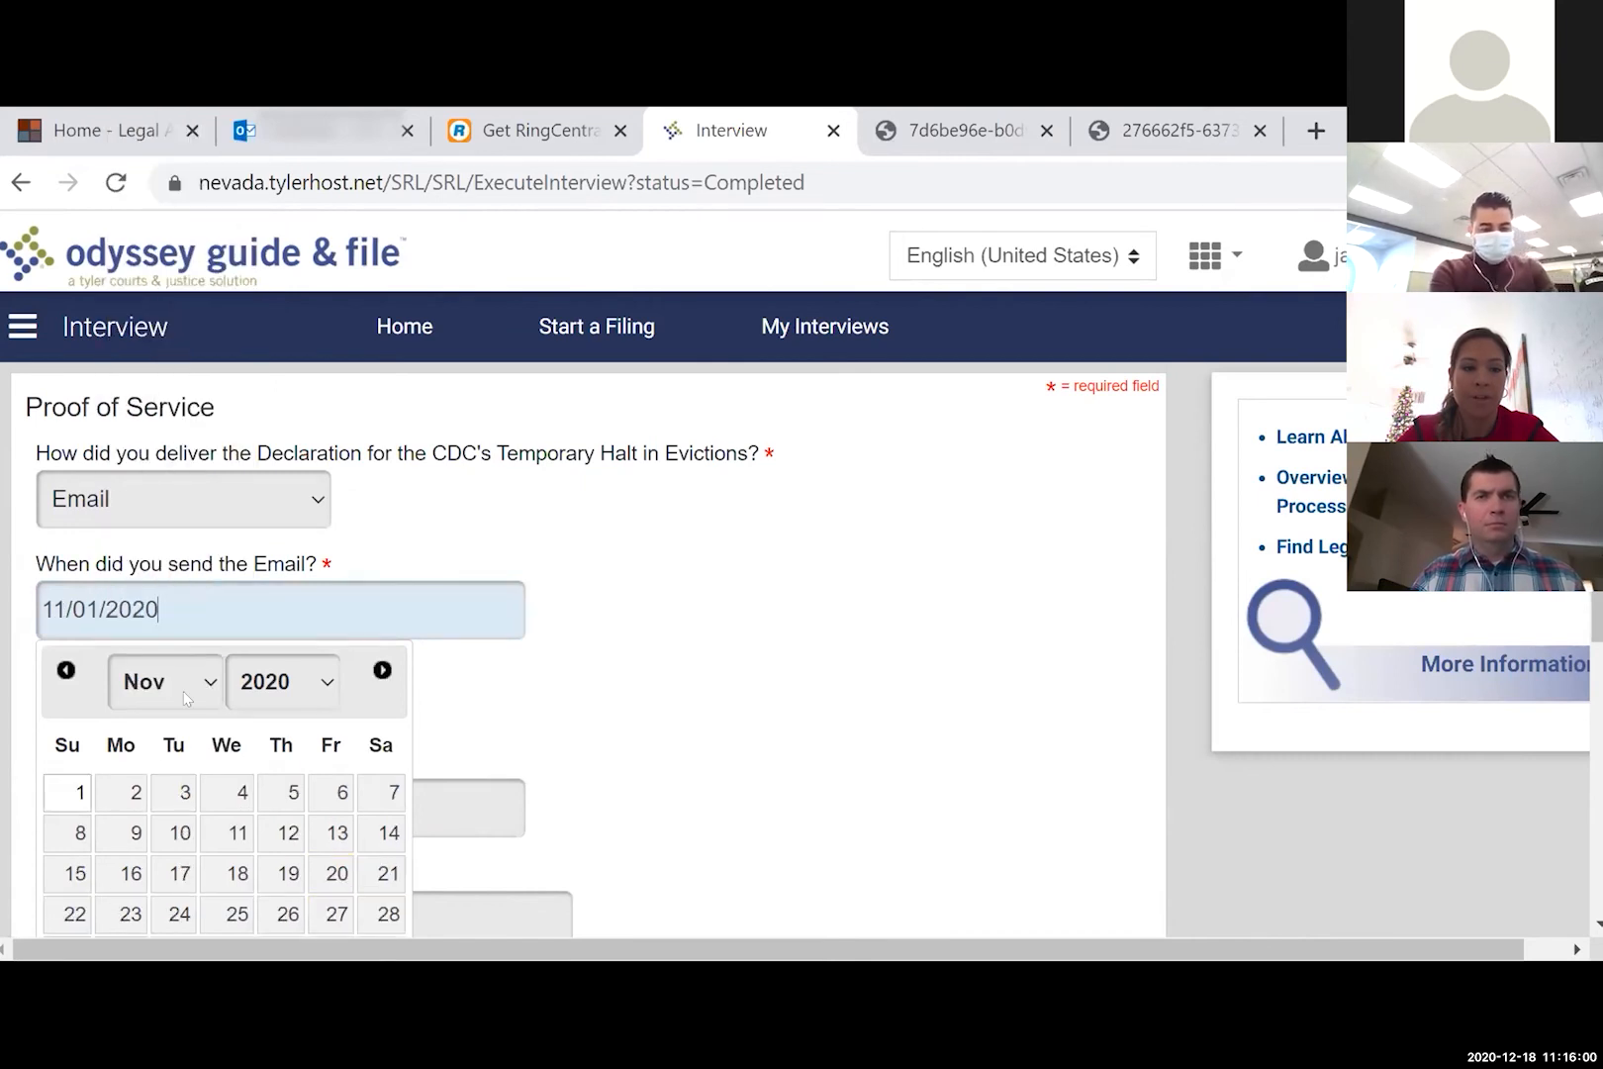
left_click(69, 791)
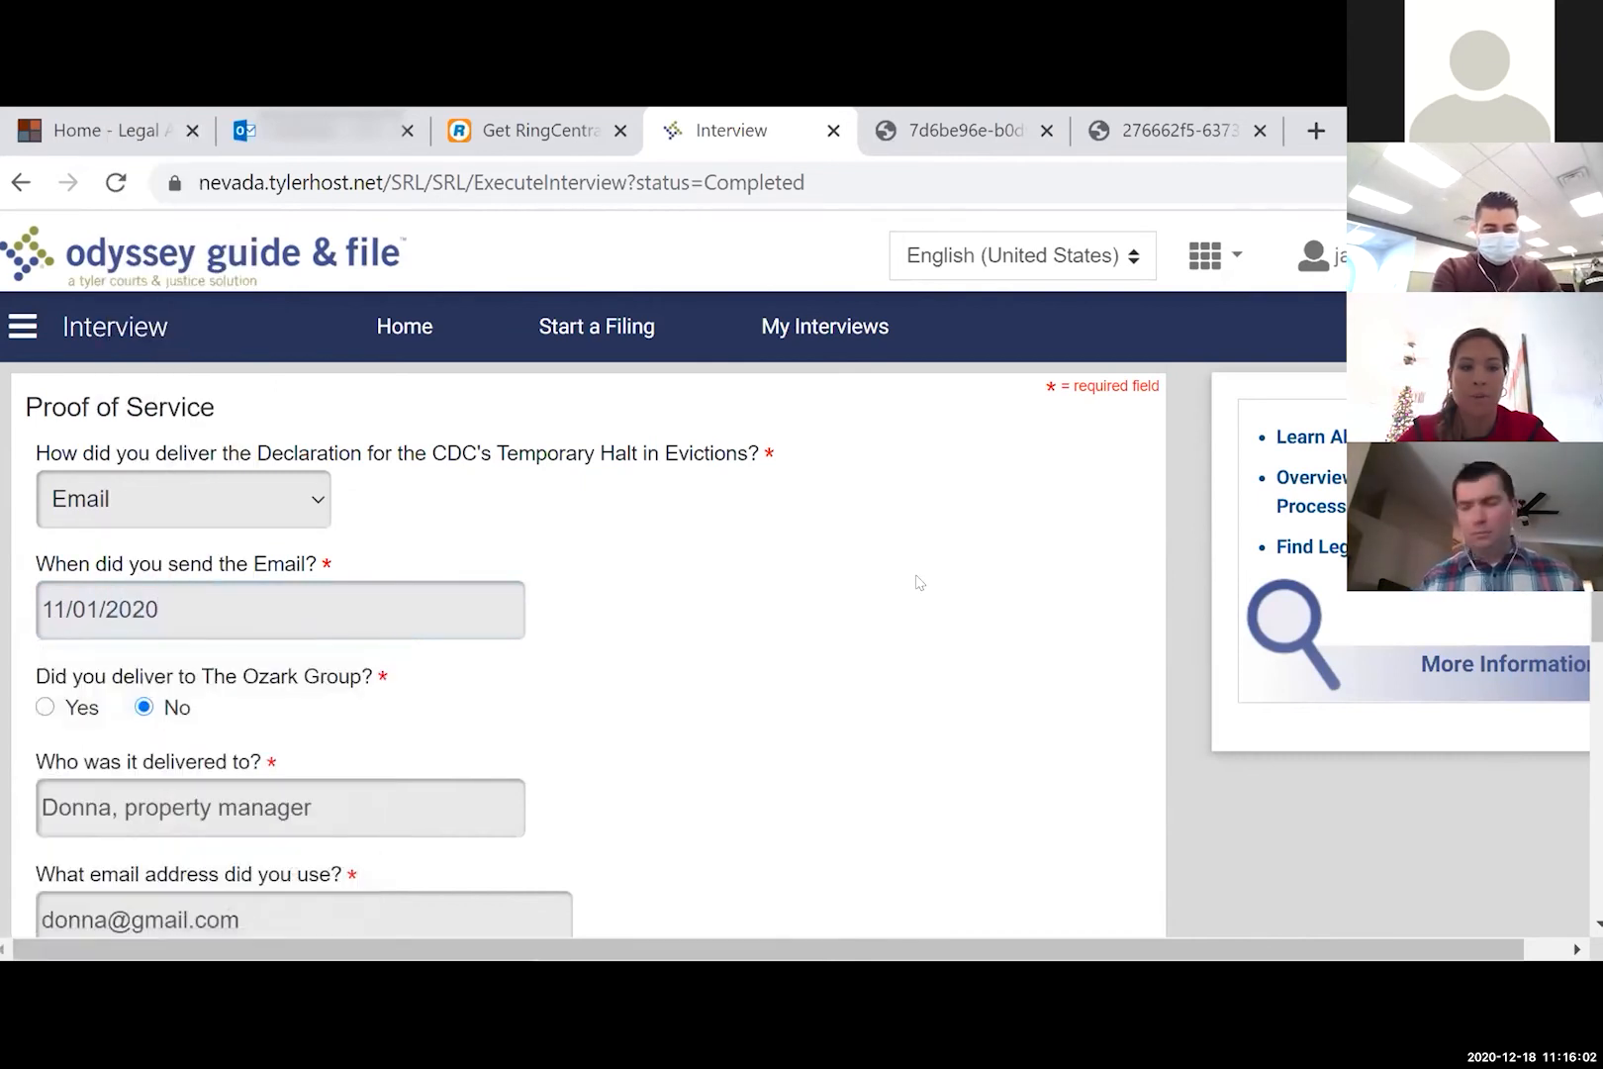
scroll(917, 582, "down", 4)
left_click(1067, 695)
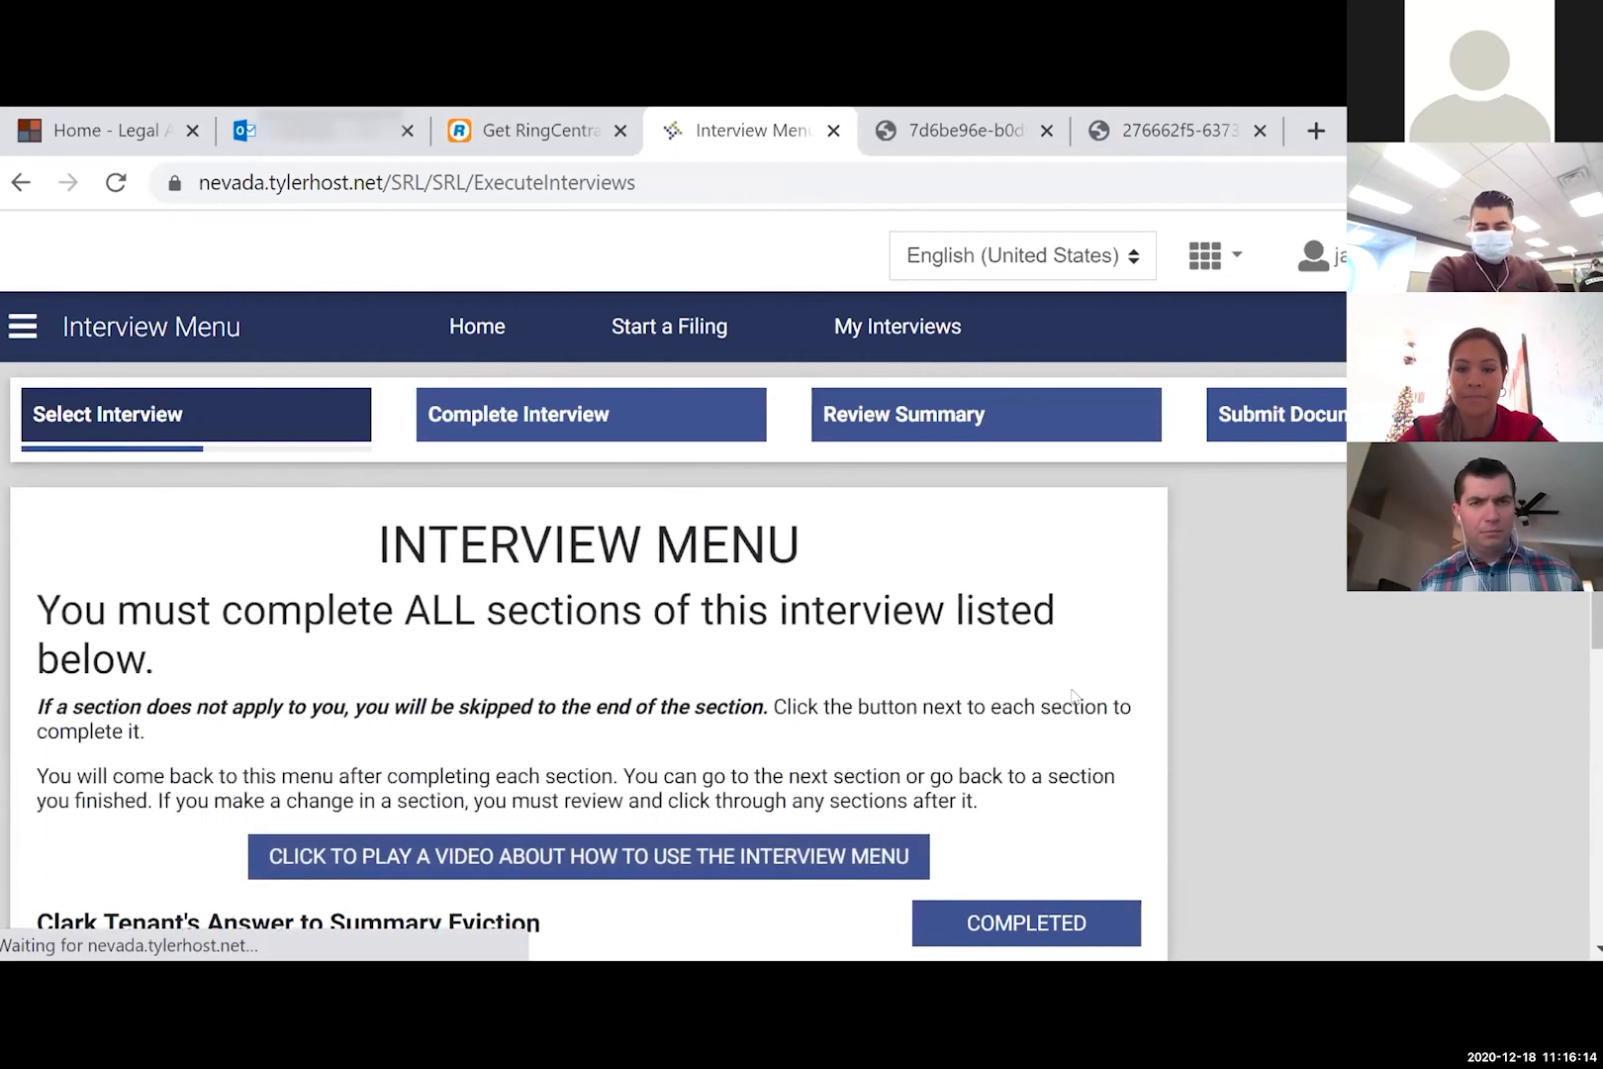
- Restart Filing Fees, keeping the fee waiver, household details, $1,400.00 income and certification unchanged
scroll(1072, 696, "down", 2)
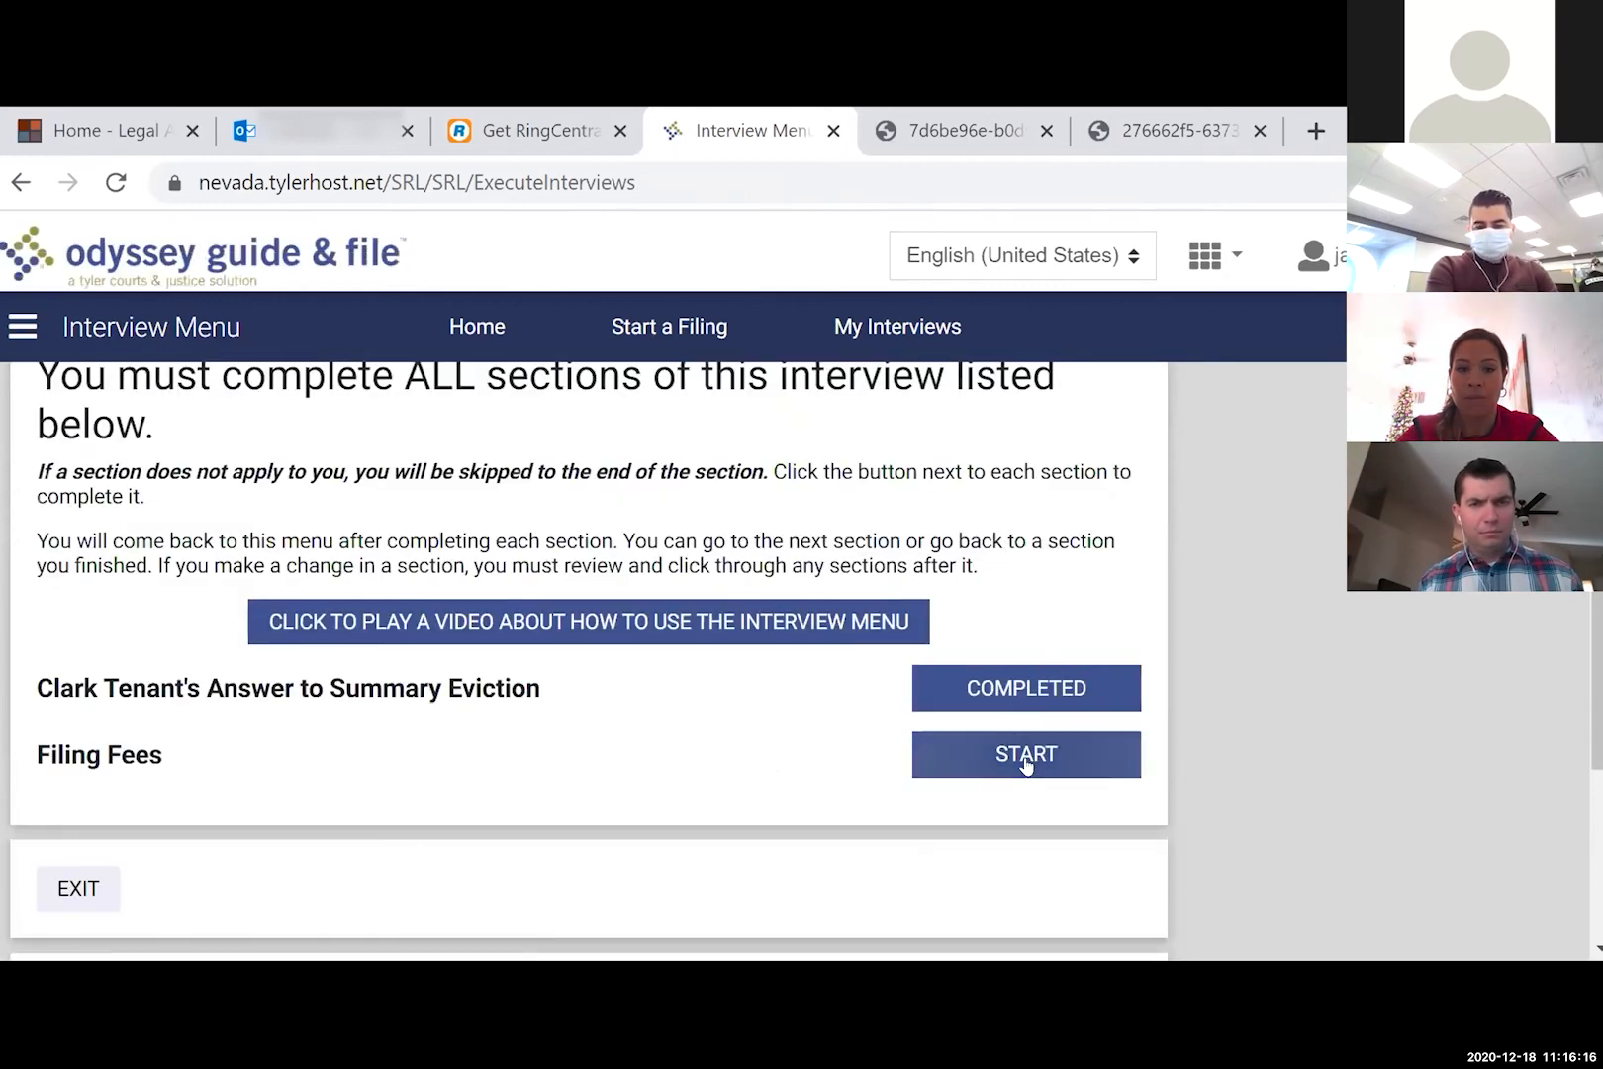
left_click(1026, 756)
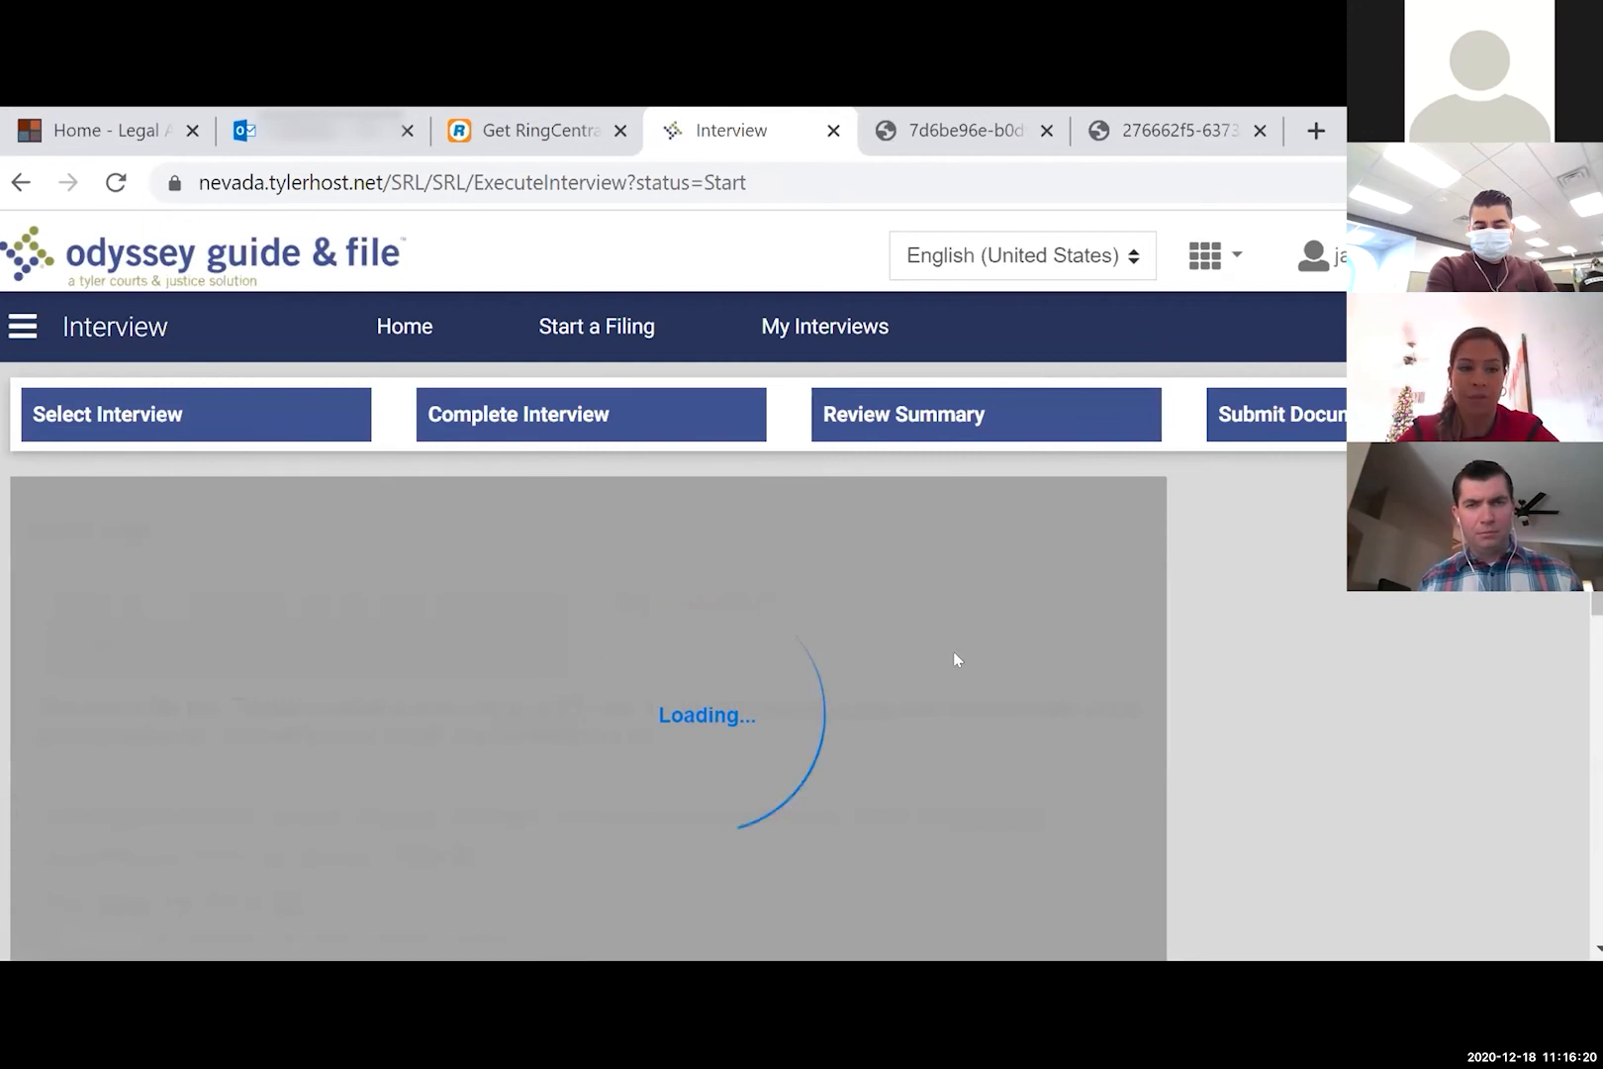
scroll(990, 682, "down", 4)
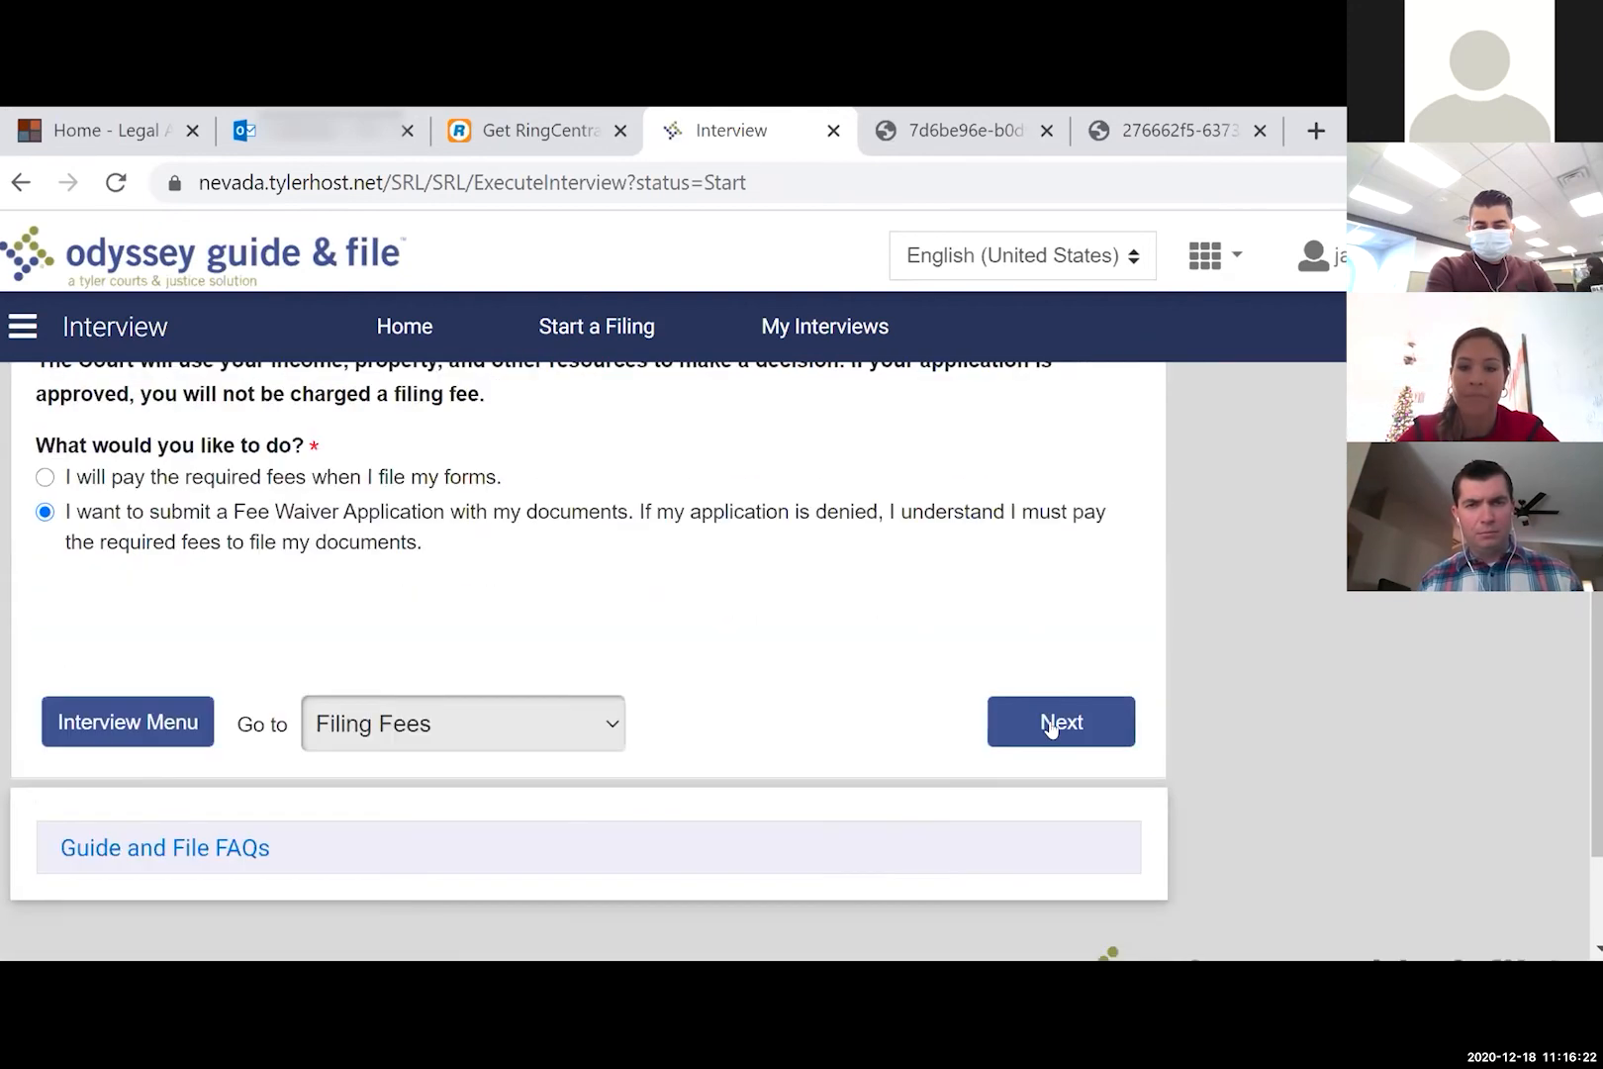
left_click(1051, 737)
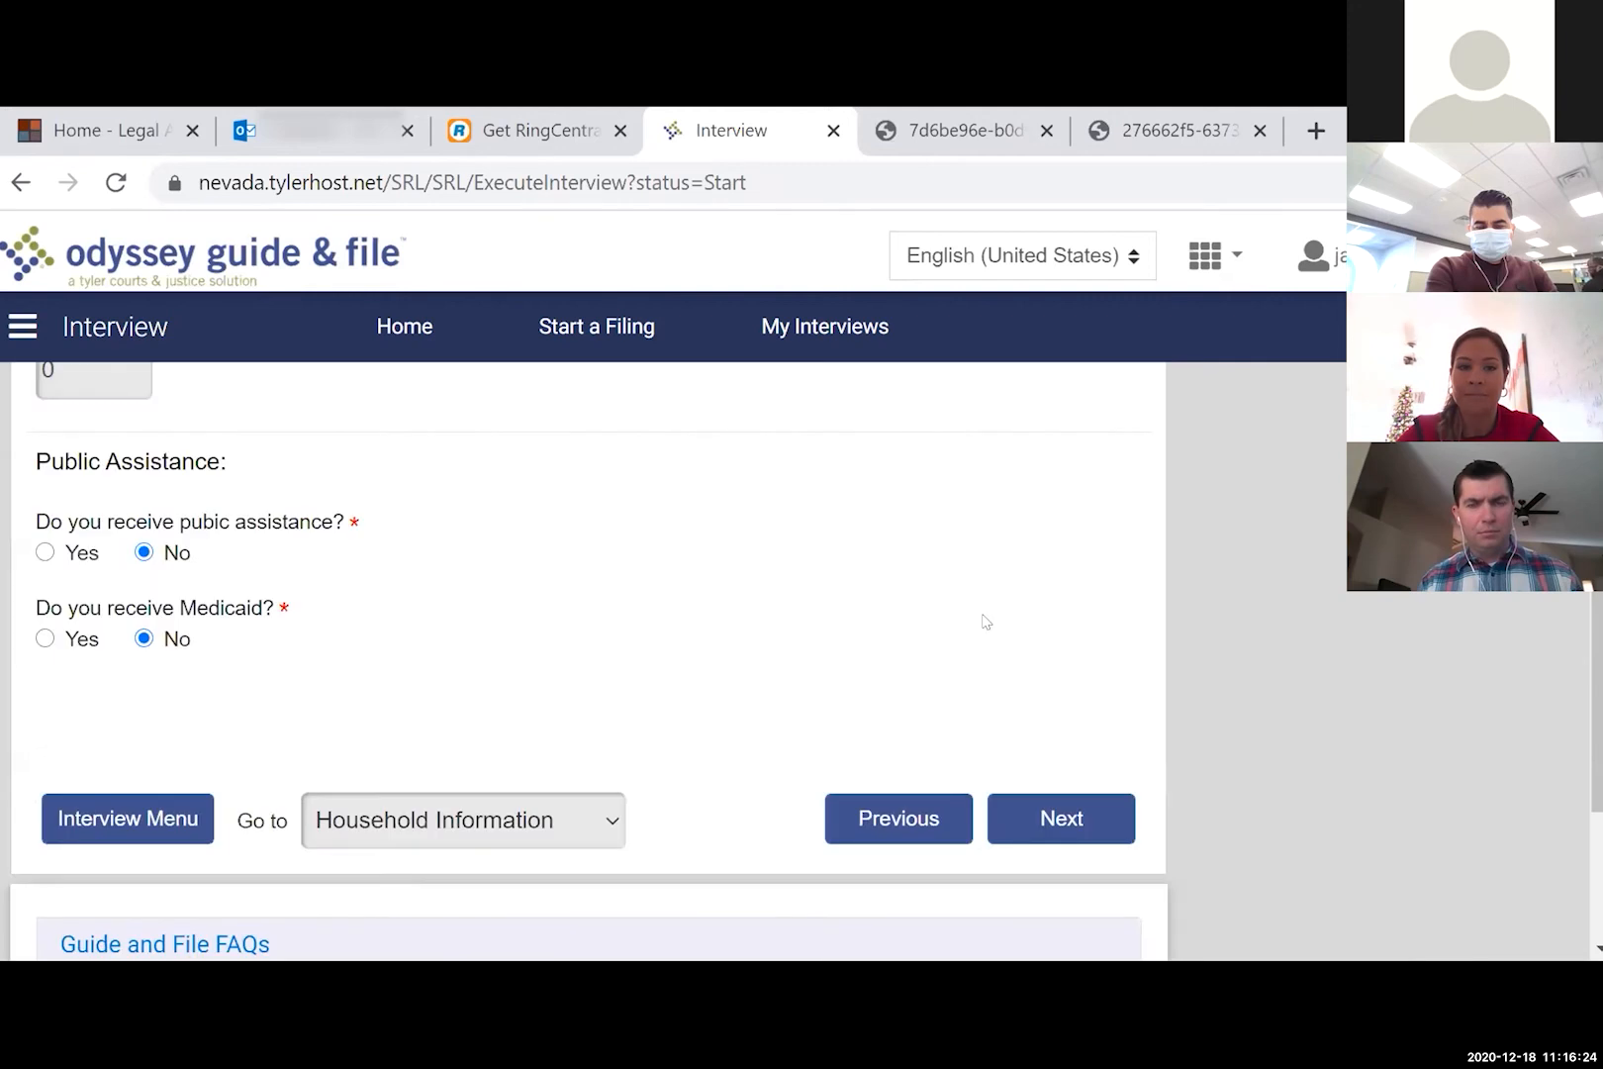
scroll(985, 621, "down", 2)
left_click(1056, 684)
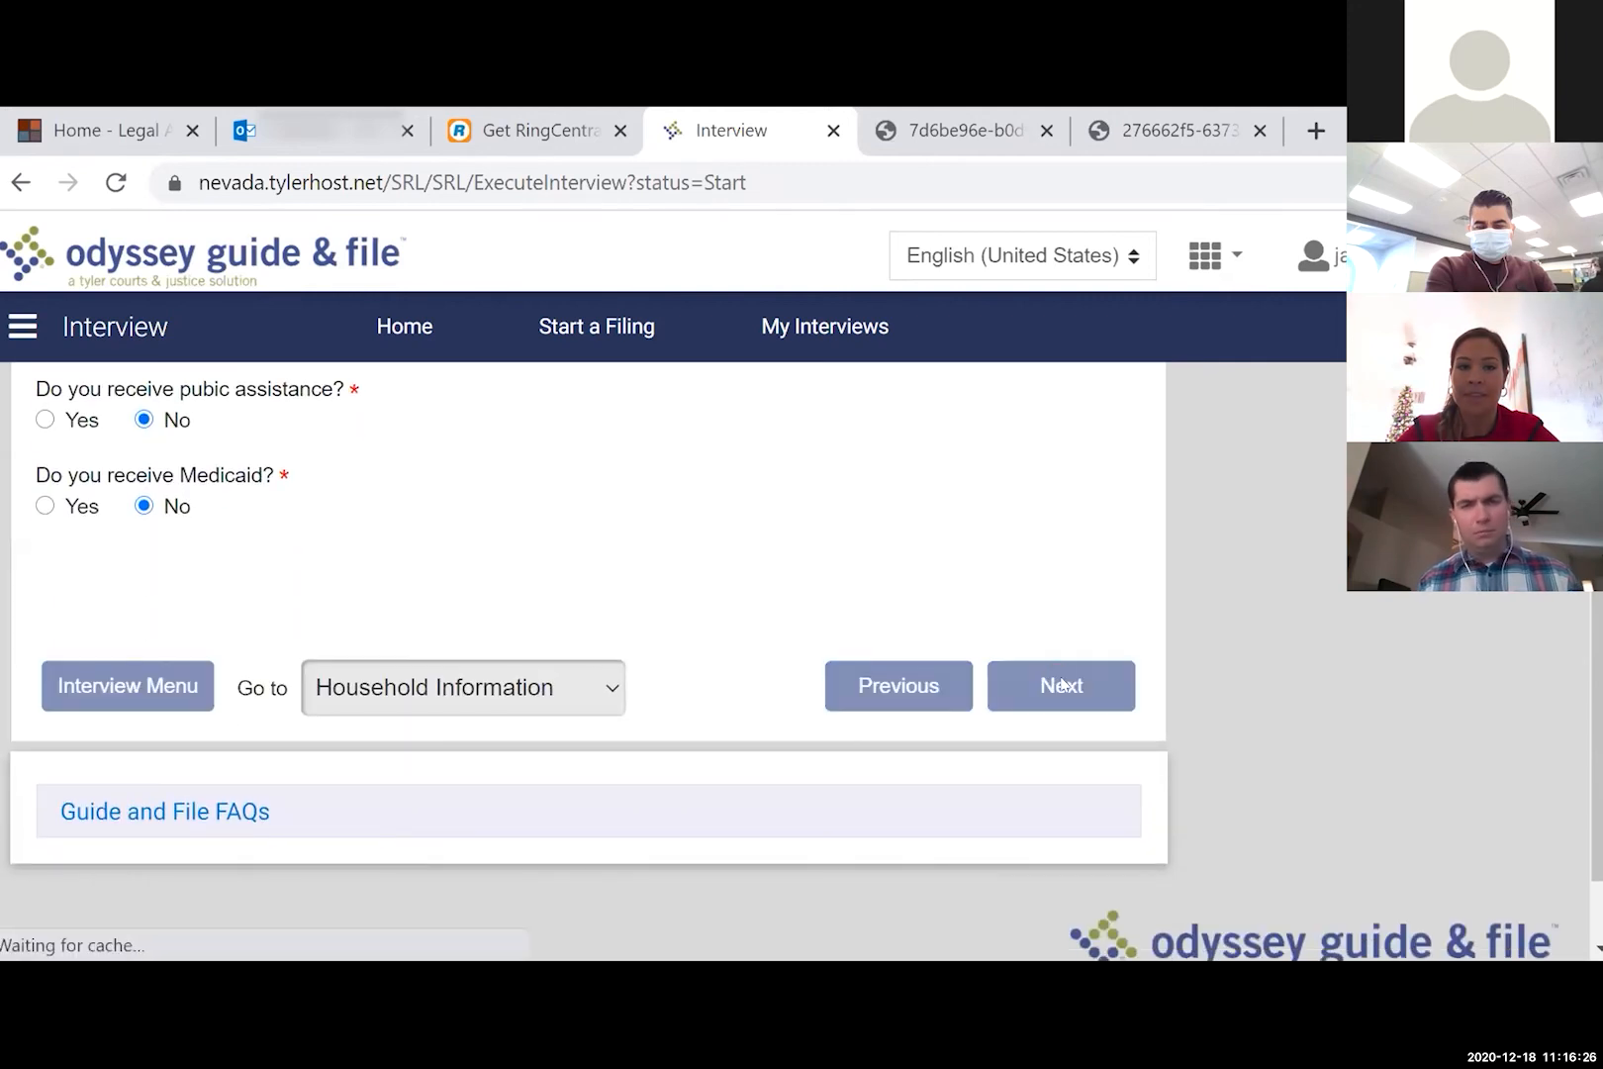
scroll(937, 726, "down", 3)
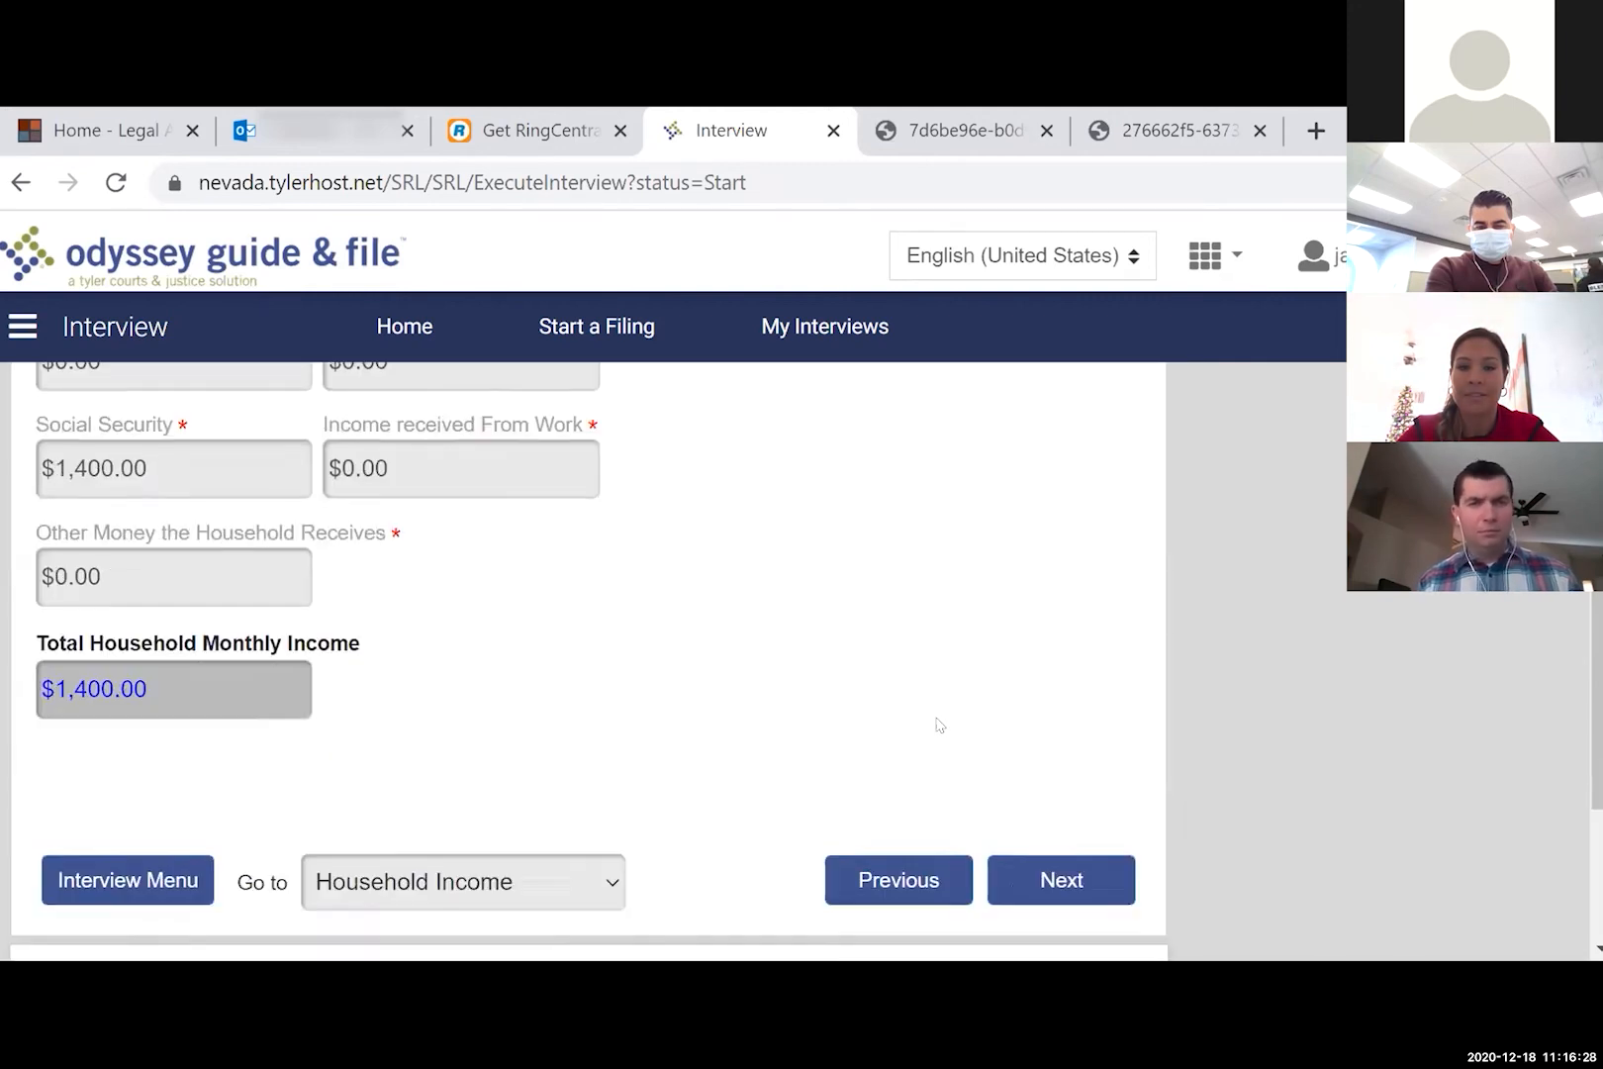
left_click(1067, 697)
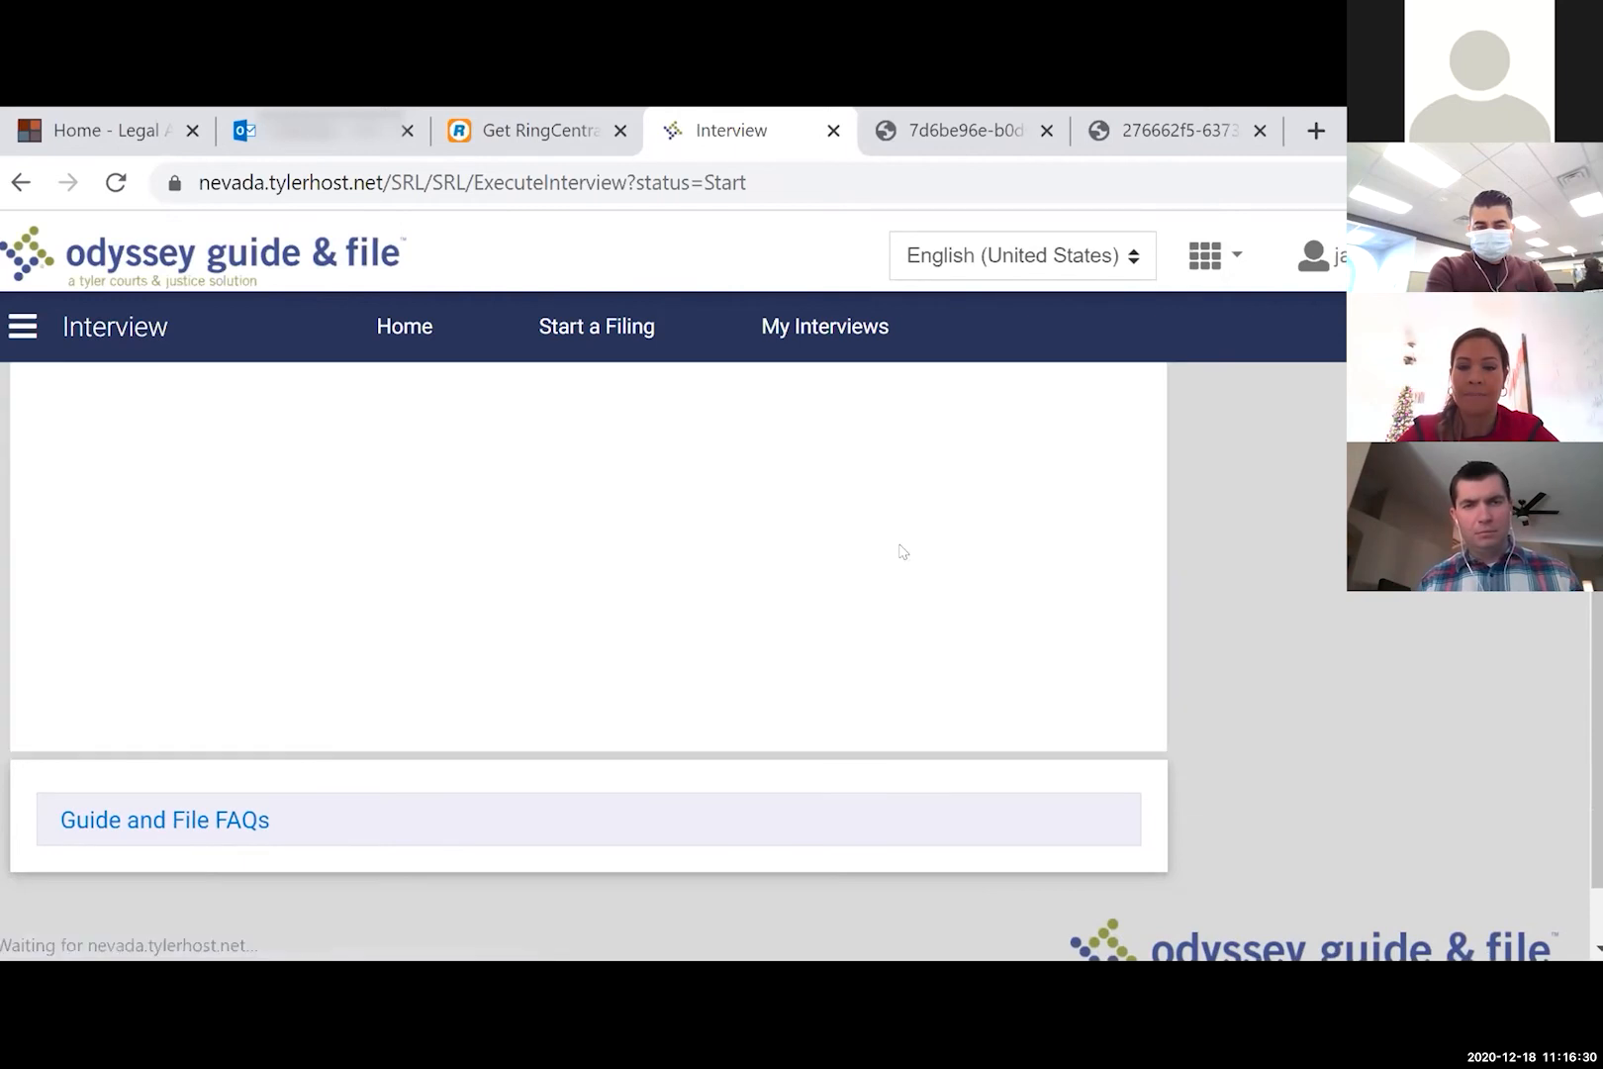
left_click(1038, 771)
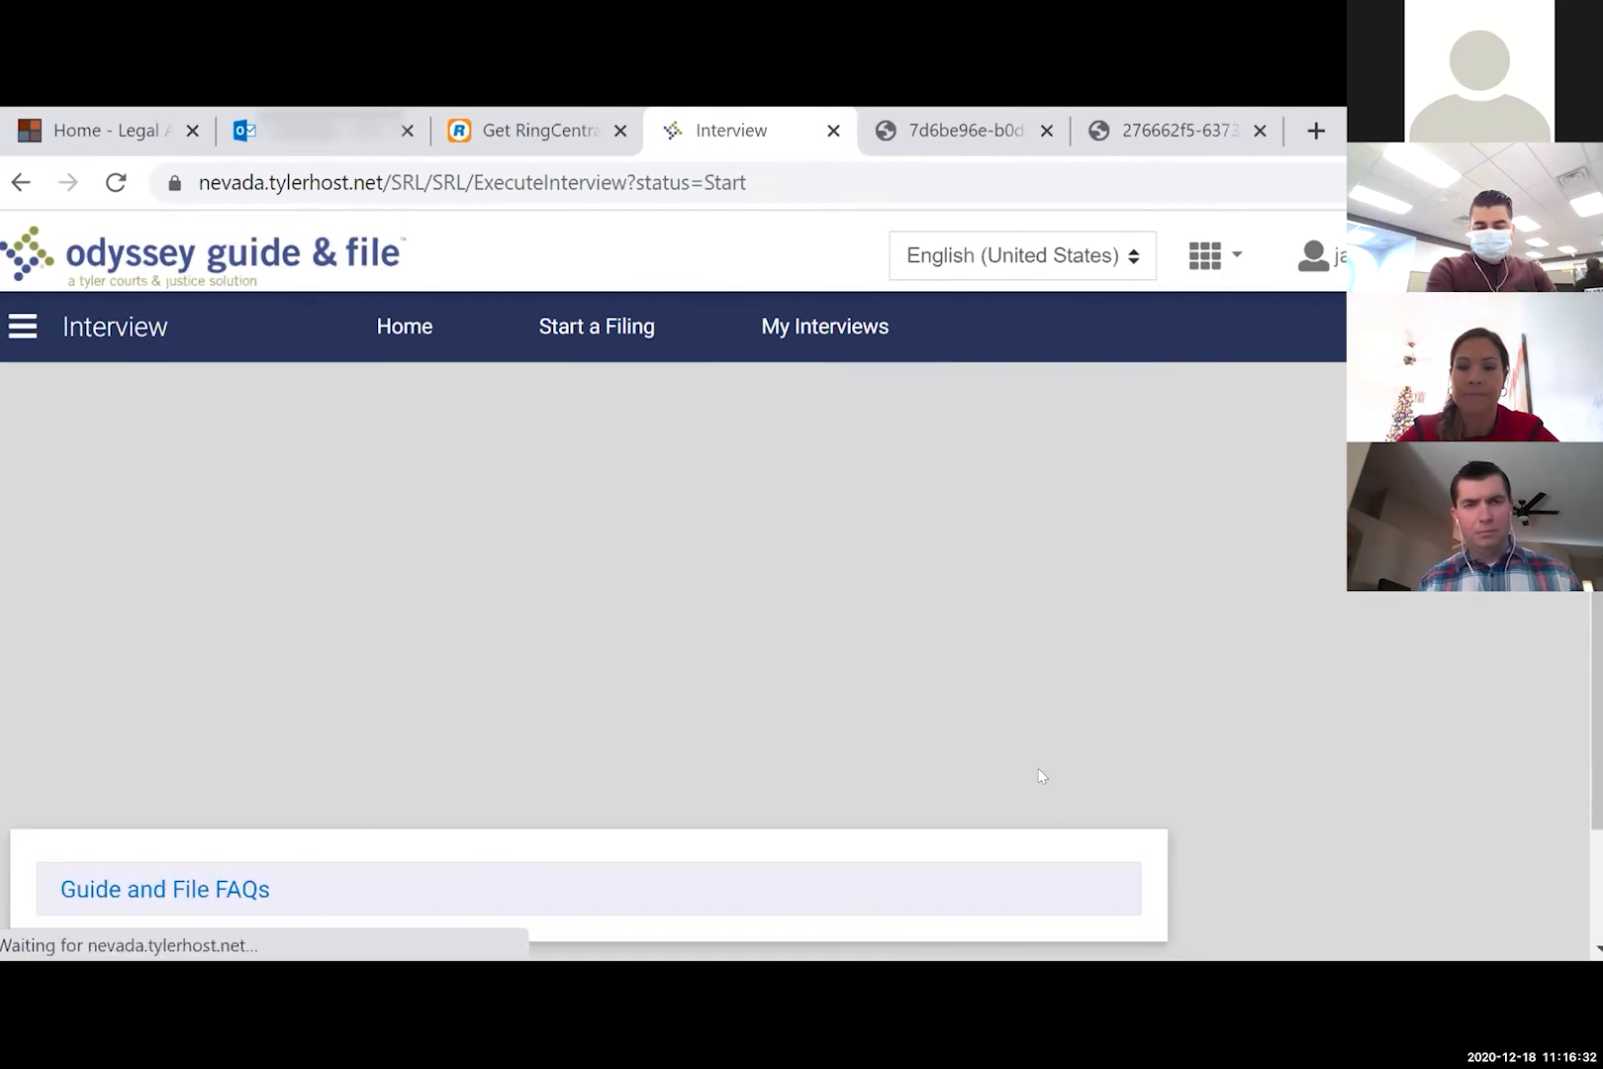
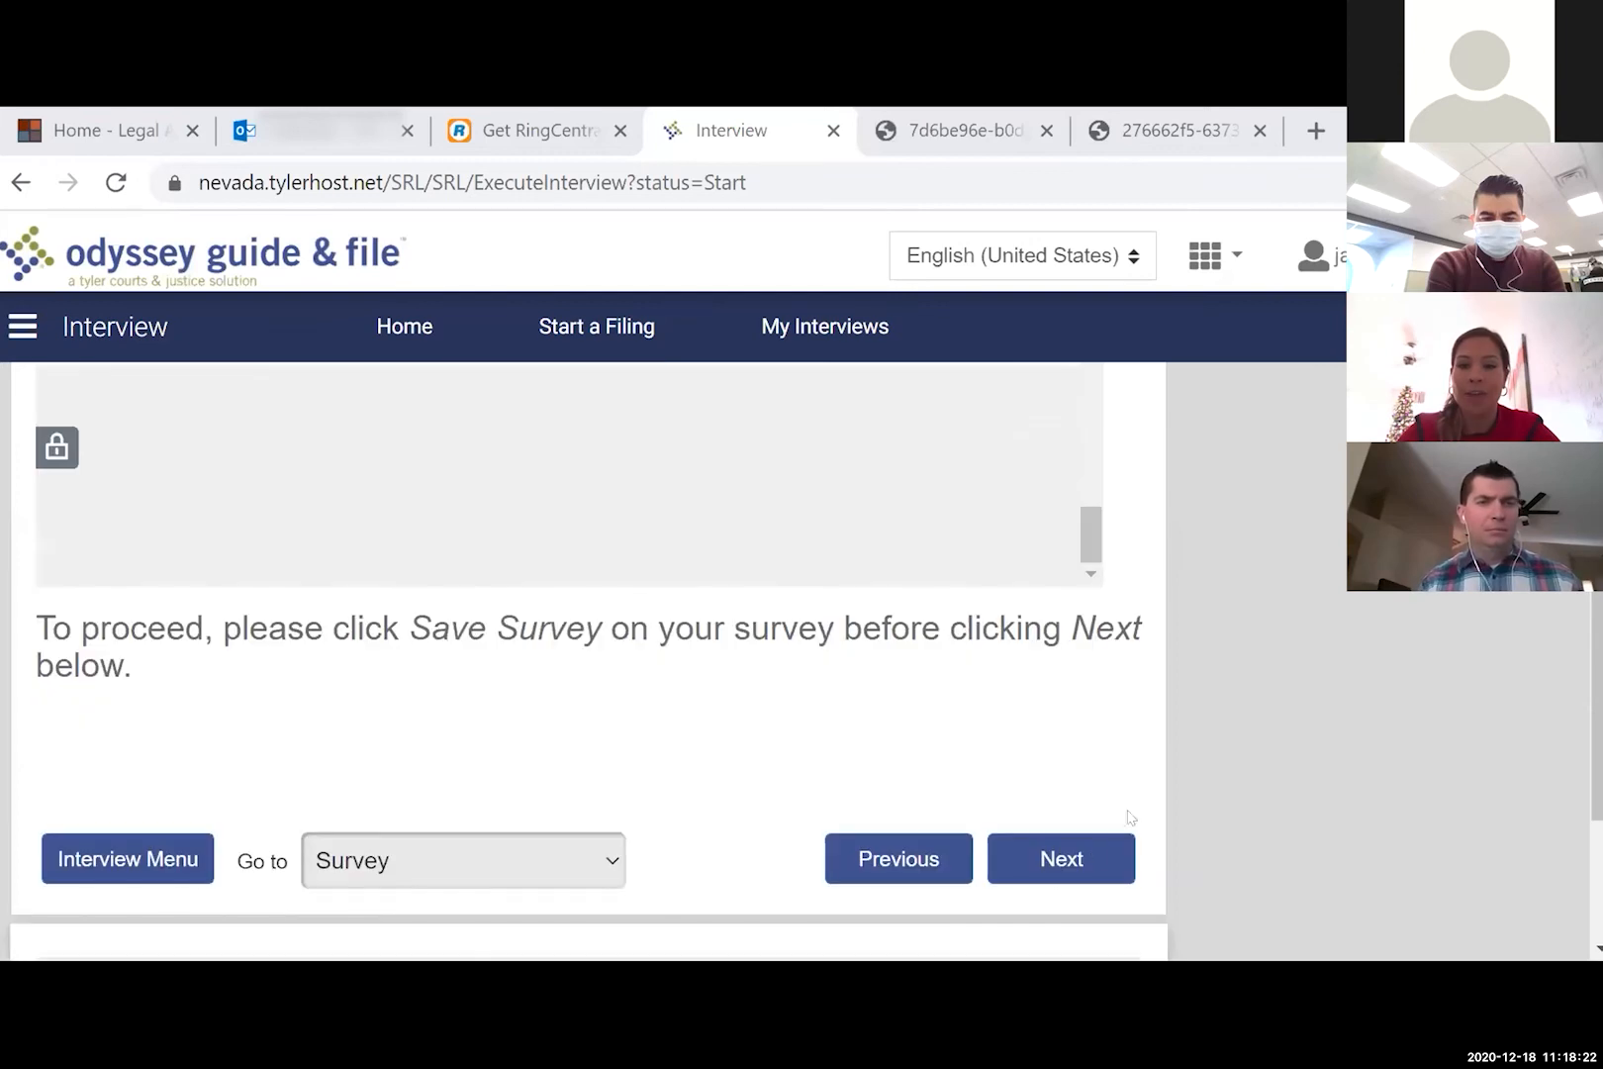
- Get past the survey and end pages to reach the interview Summary
left_click(1067, 858)
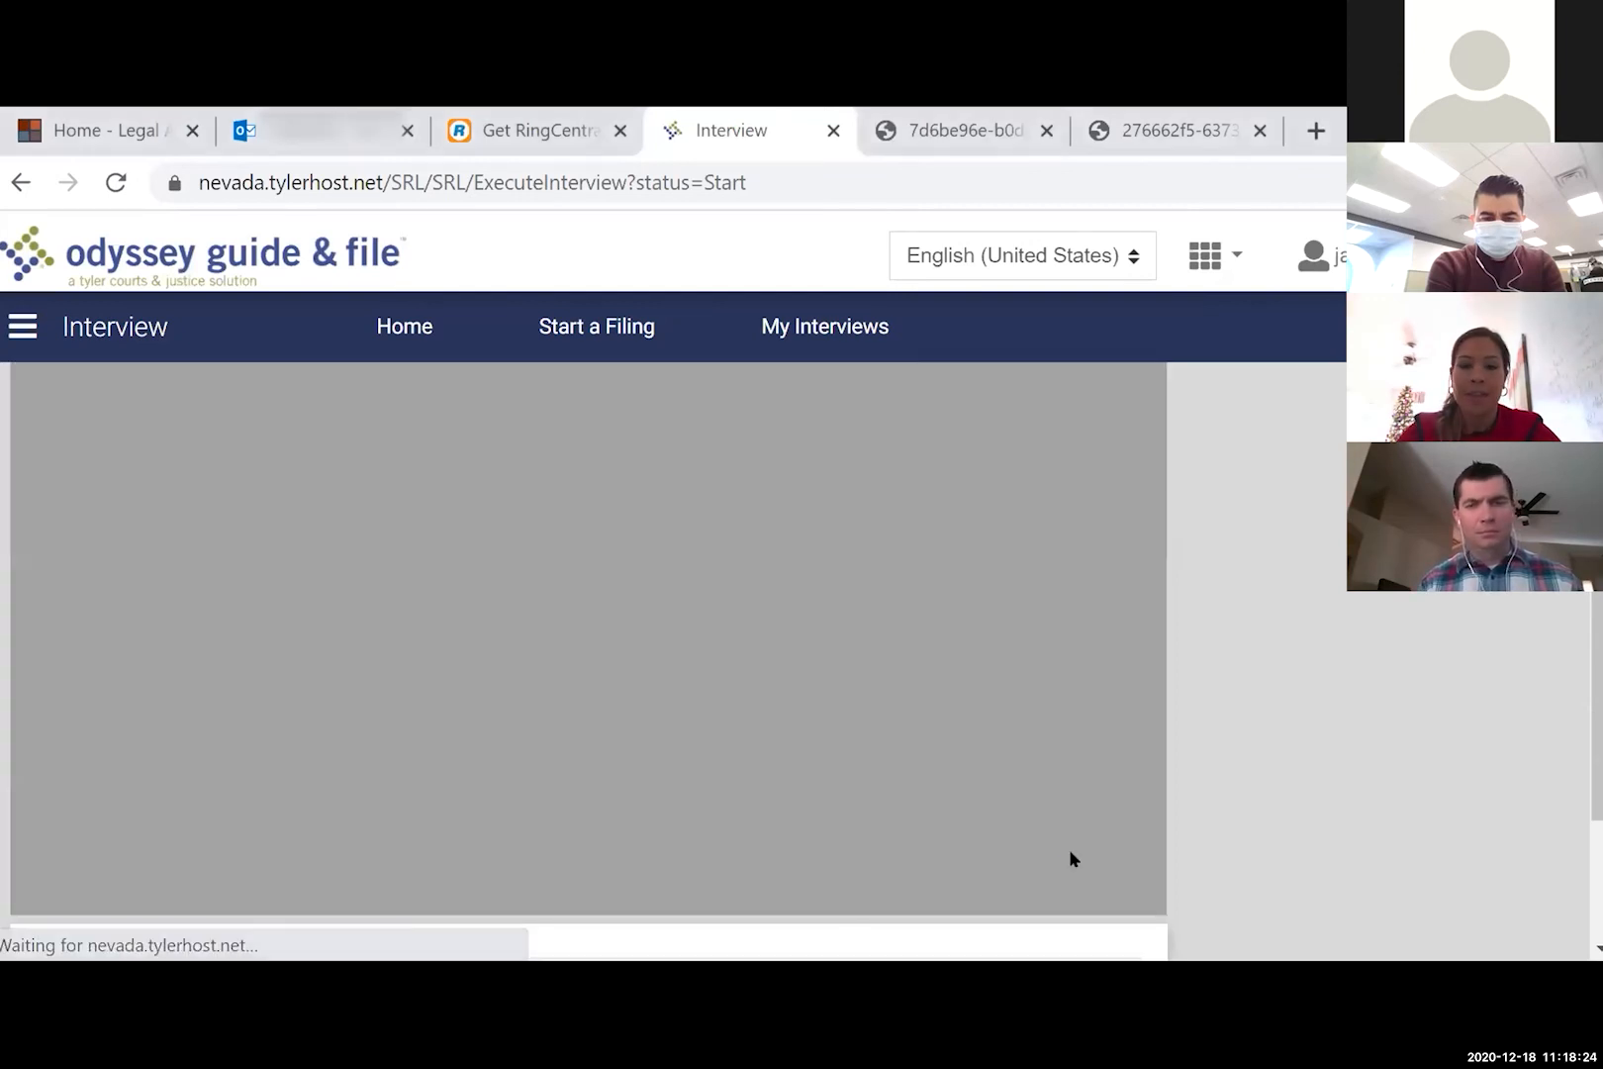
left_click(1072, 779)
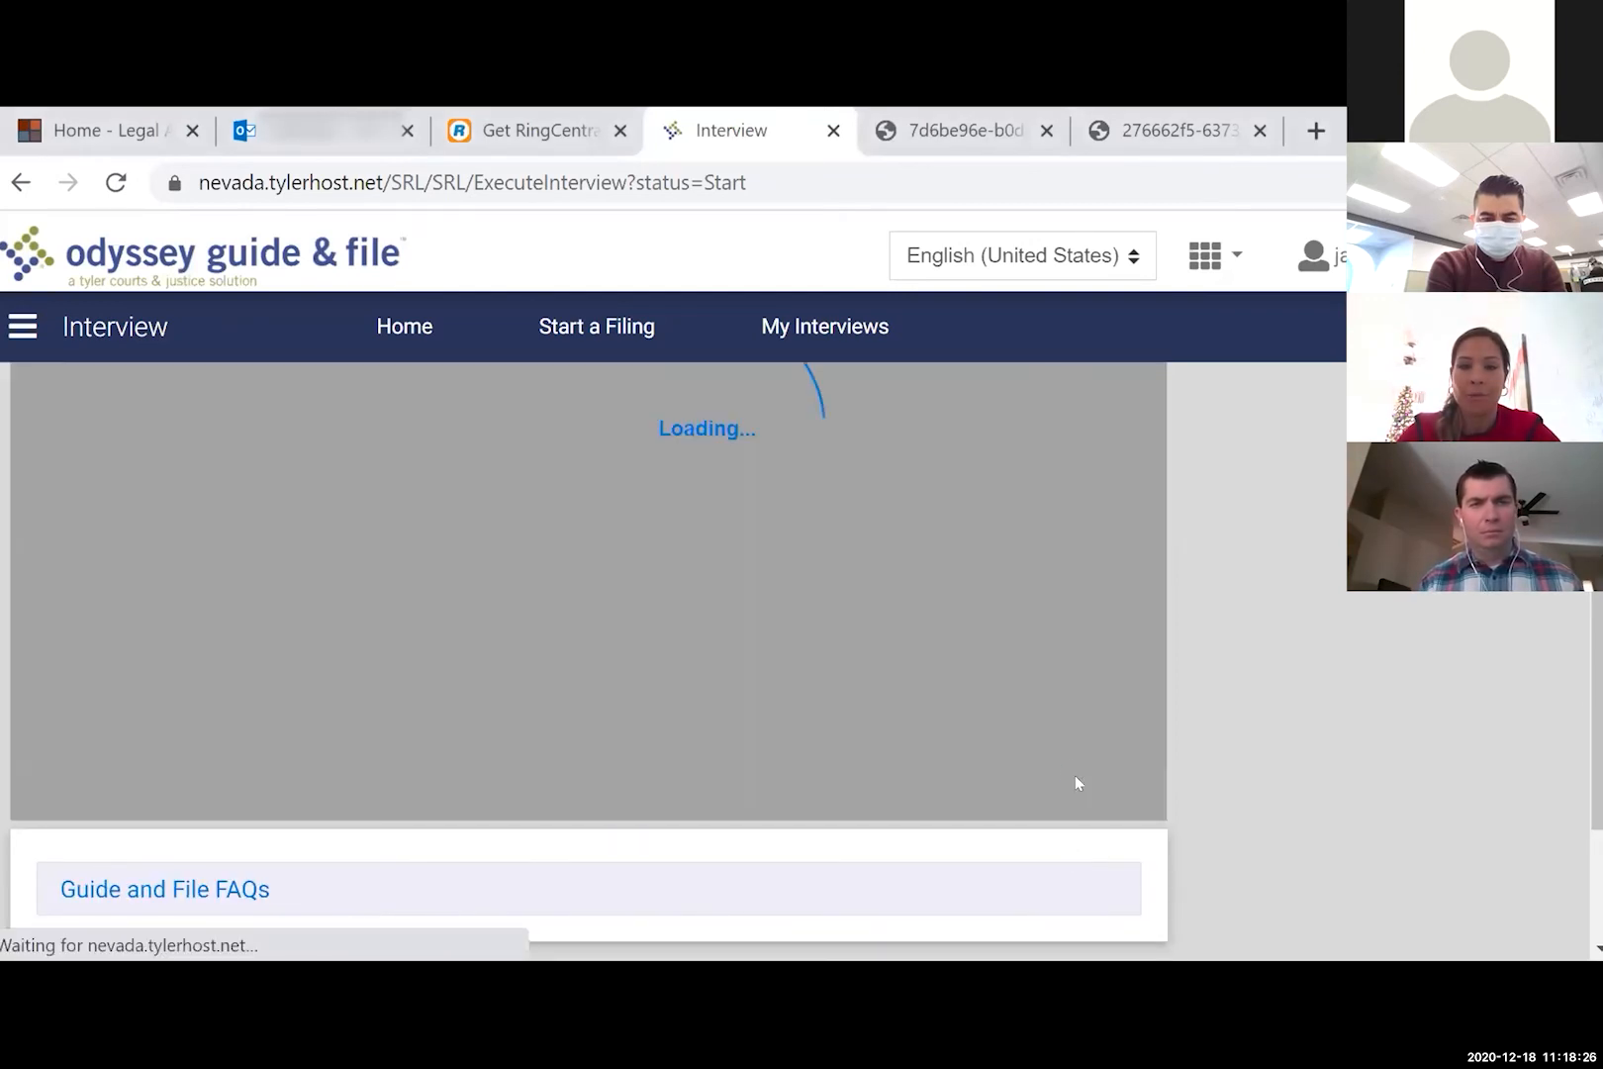
left_click(1069, 767)
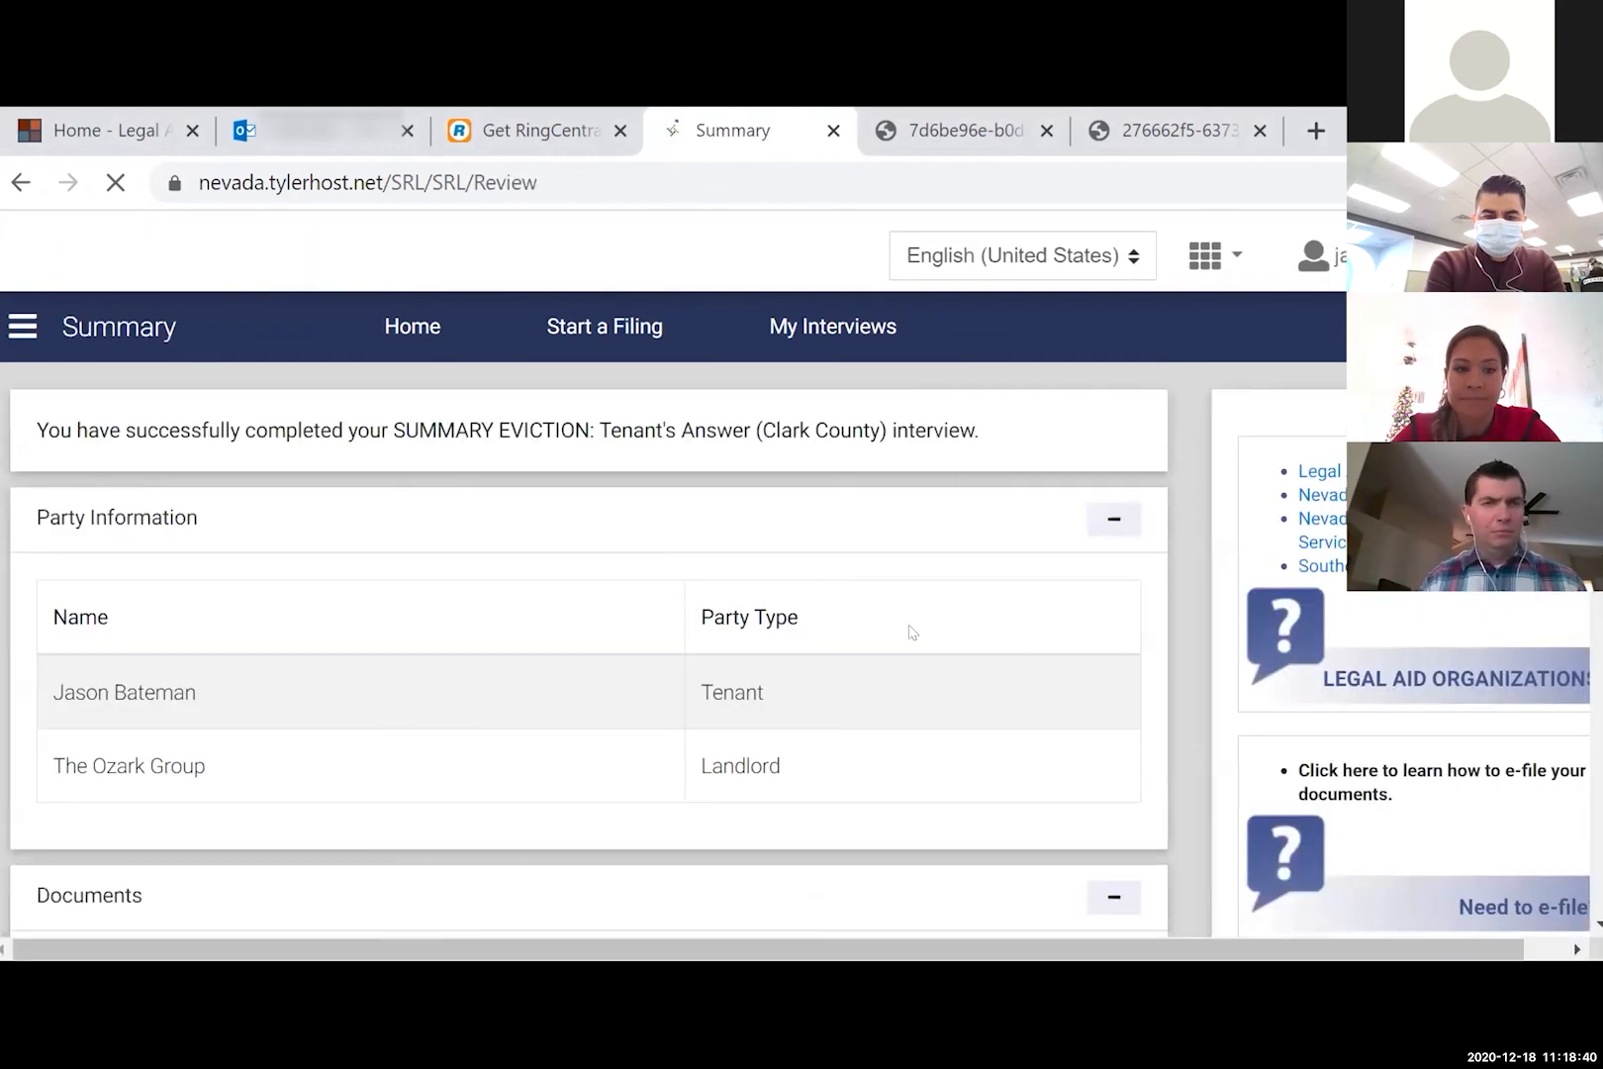
- In the Documents table, open the Actions menu for the CVSETA Tenant Answer document
scroll(911, 631, "down", 3)
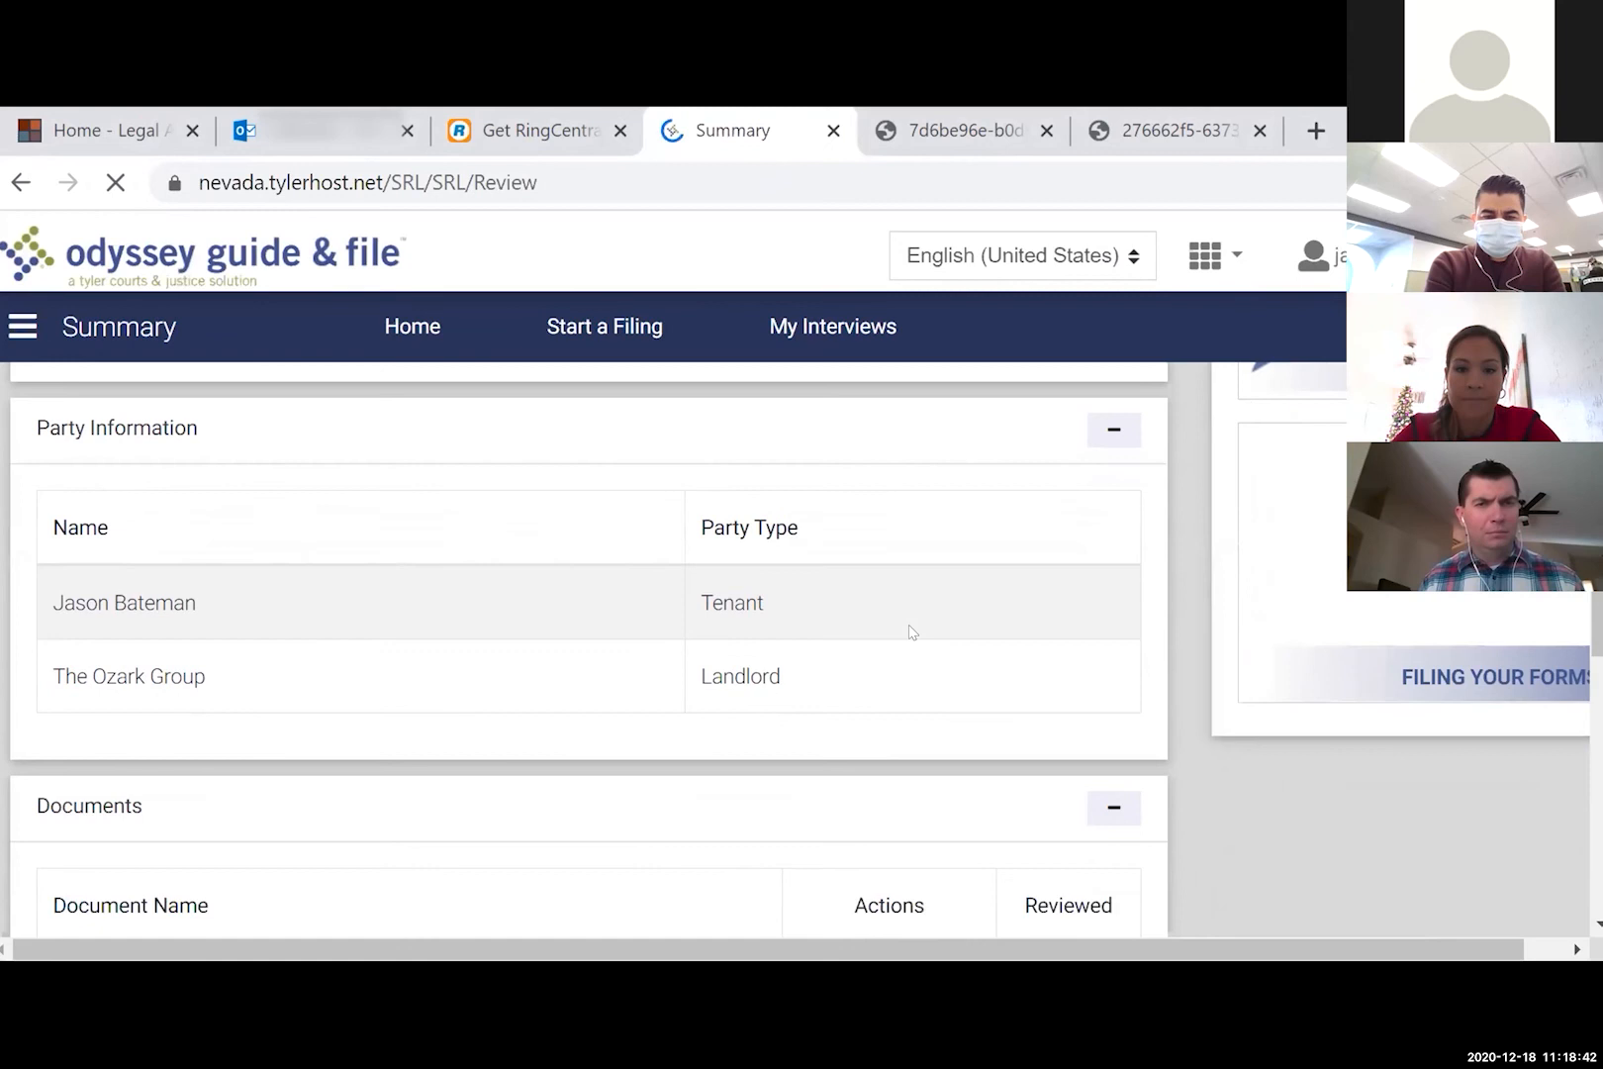
scroll(911, 631, "down", 4)
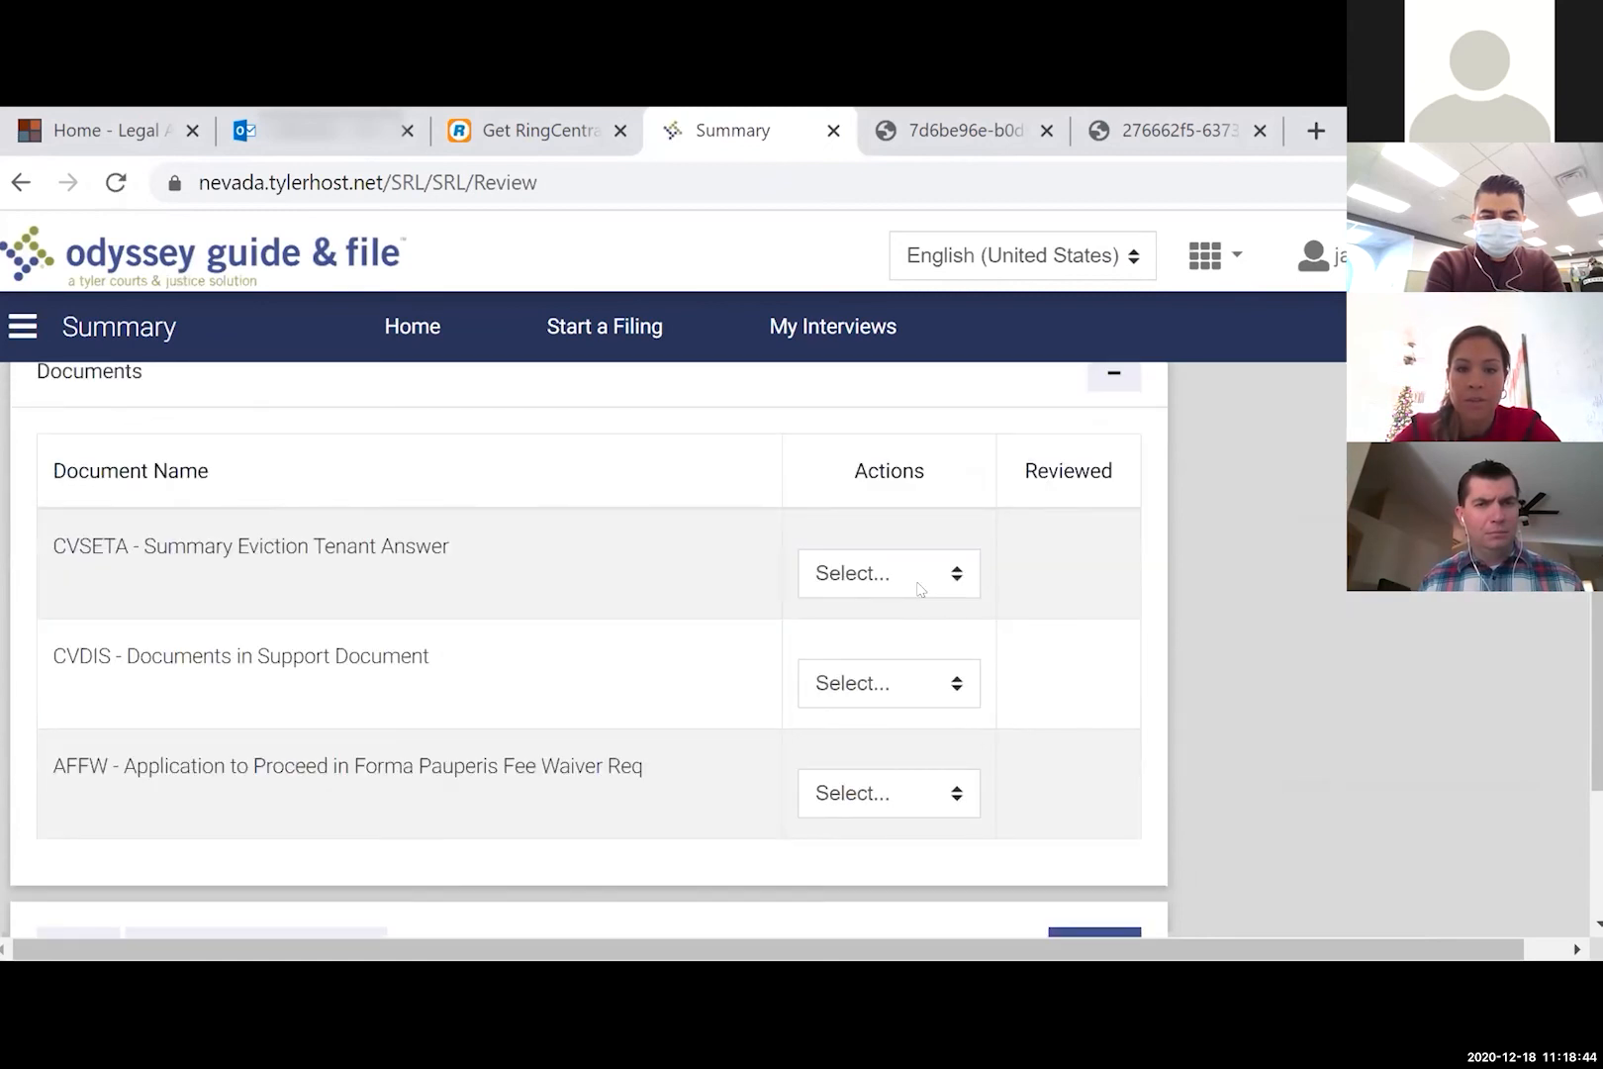
left_click(919, 584)
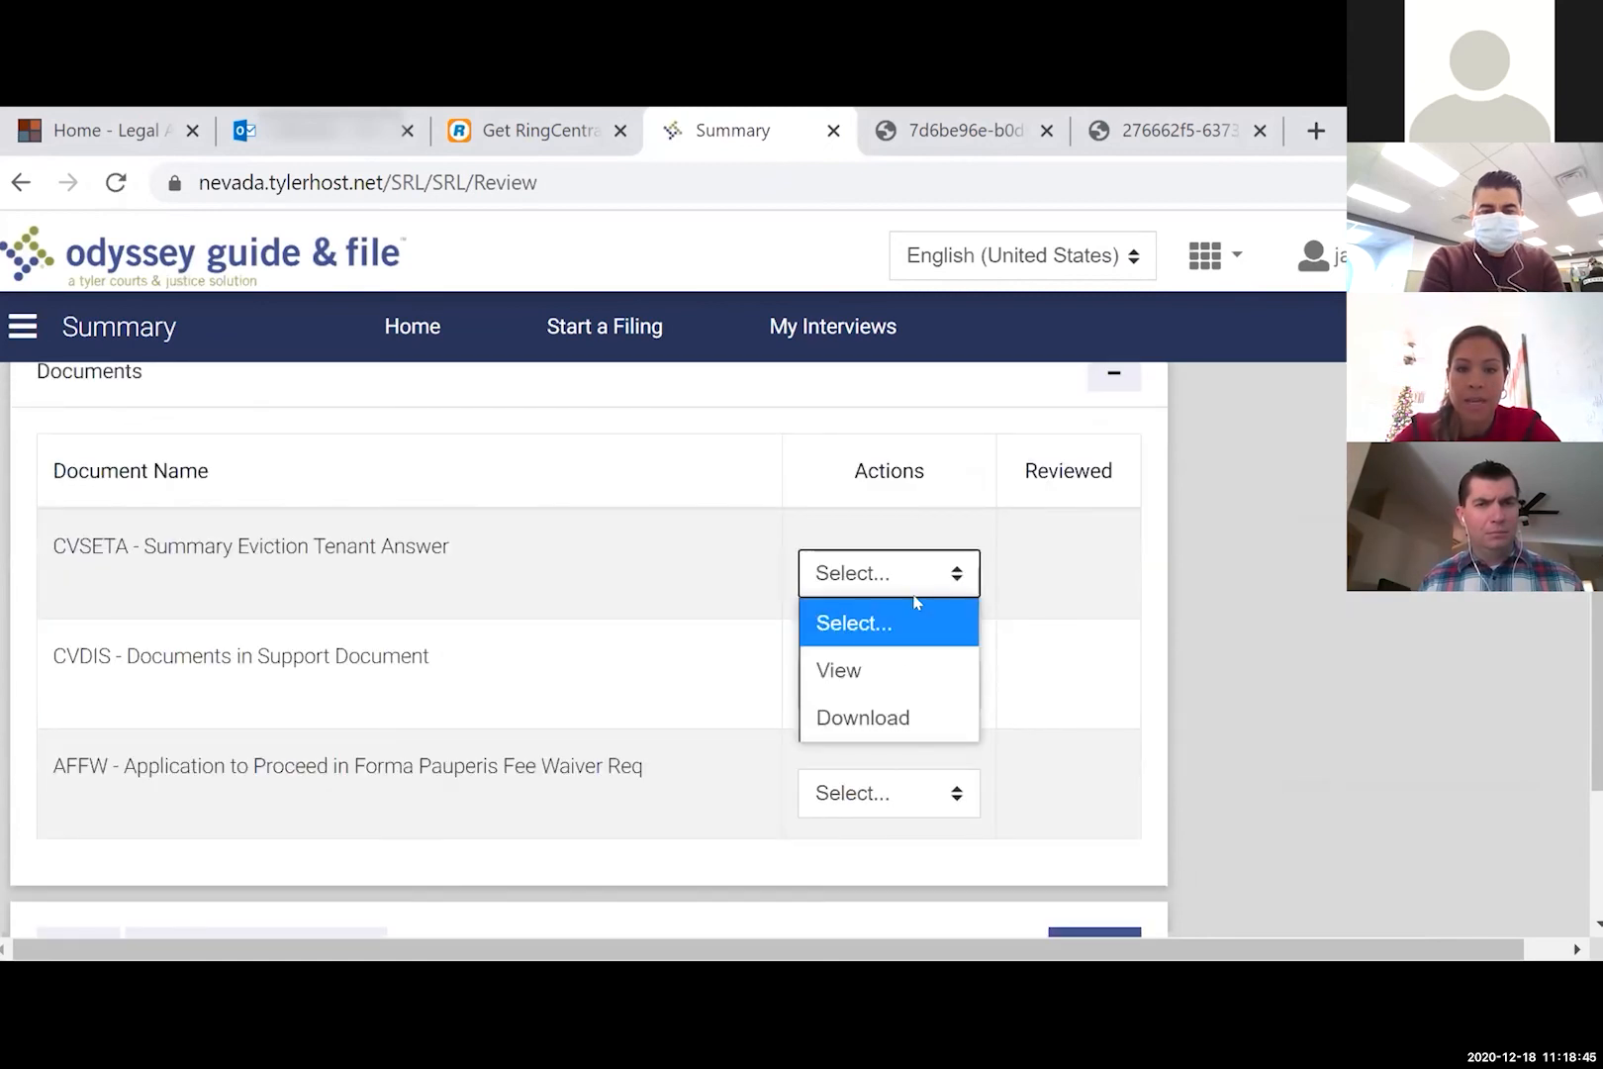
- View the Summary Eviction Tenant Answer PDF, then return to the Summary
left_click(876, 682)
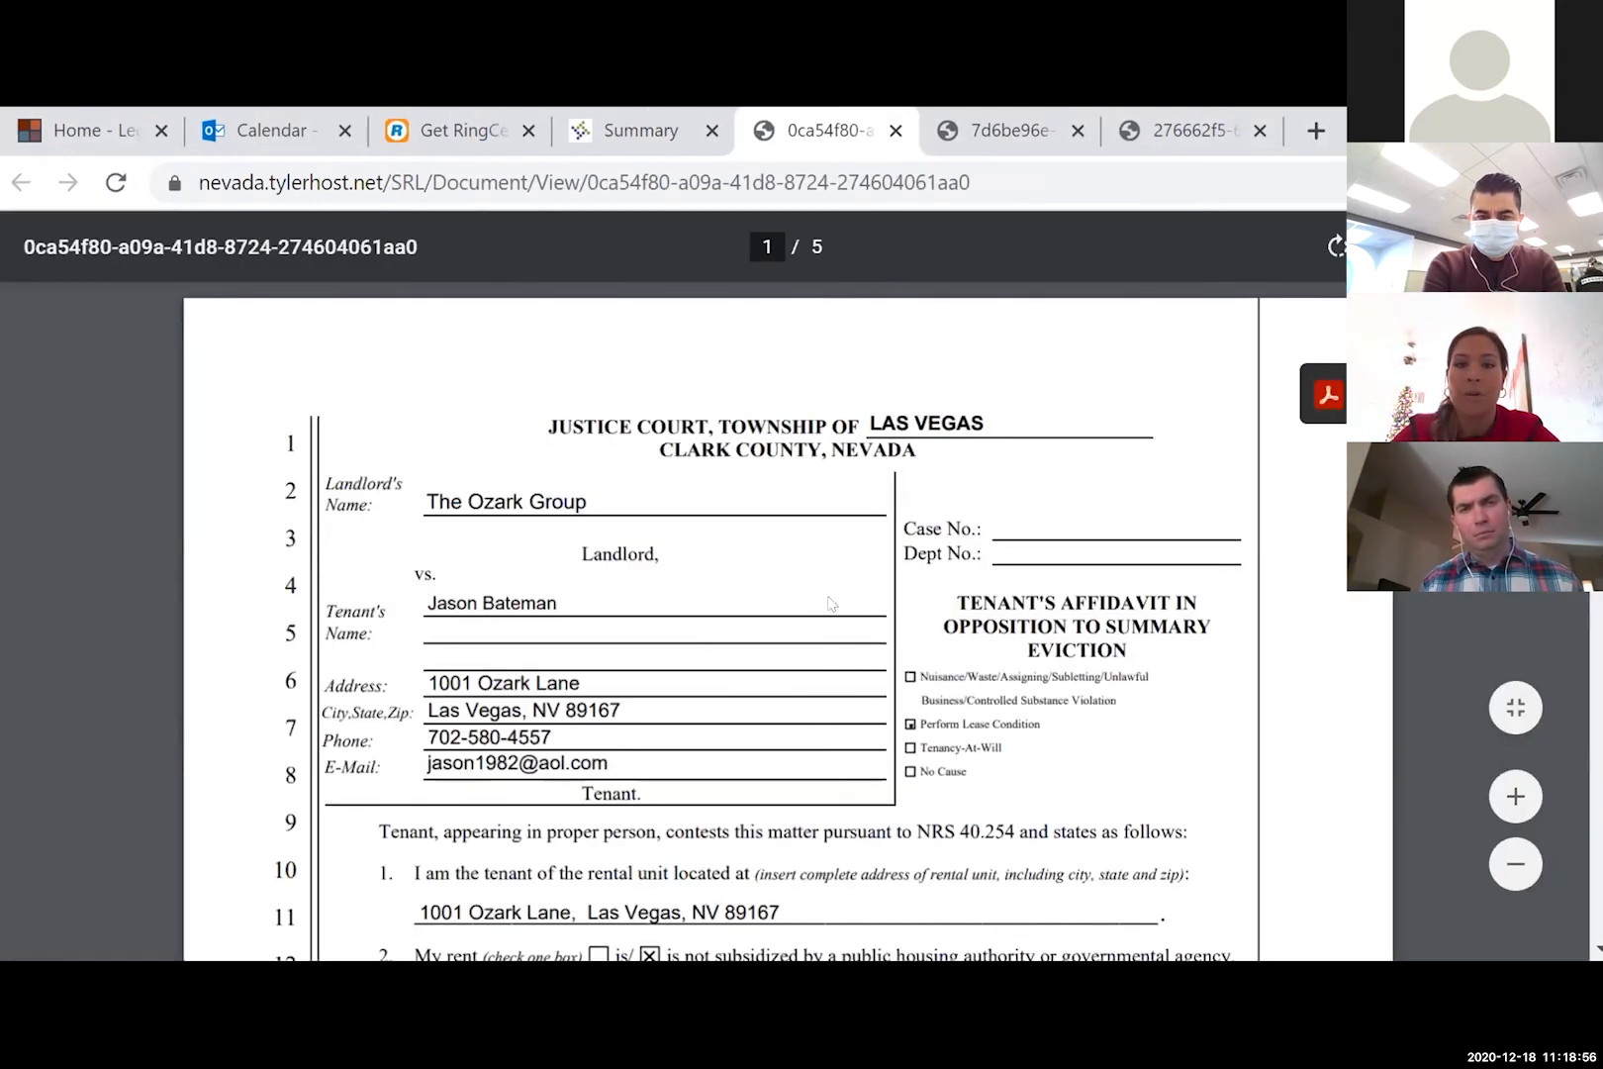
scroll(817, 589, "down", 3)
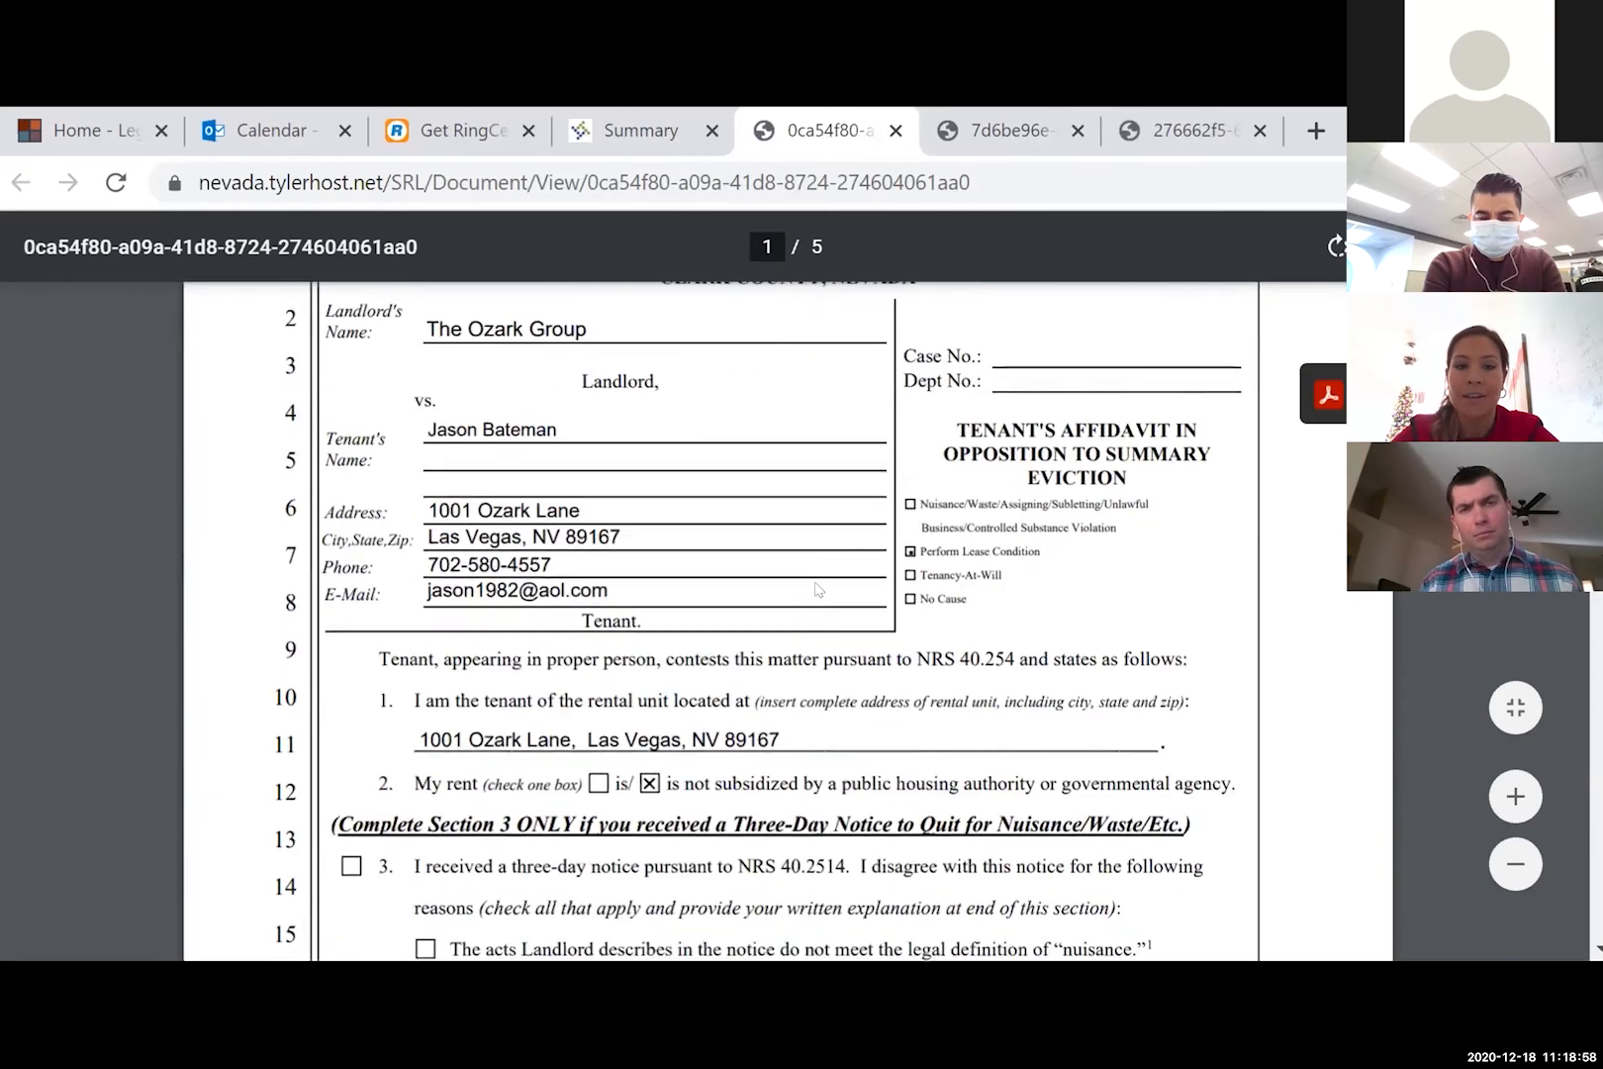
scroll(818, 590, "down", 20)
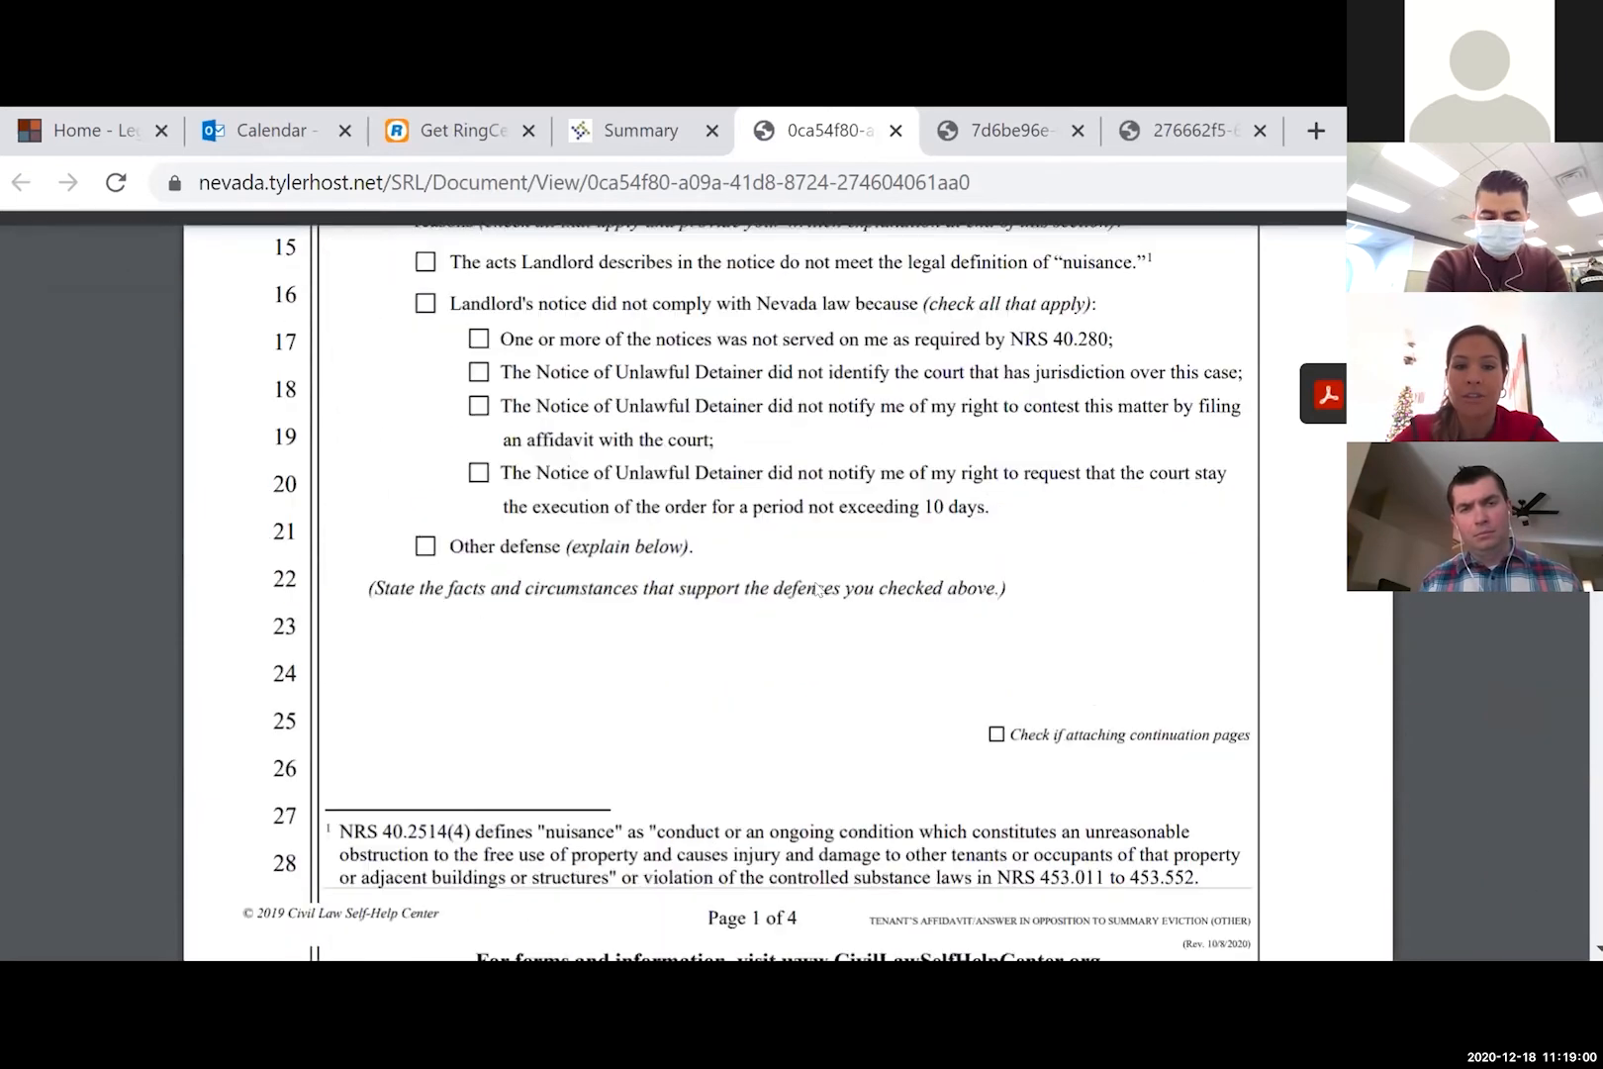
scroll(818, 590, "down", 15)
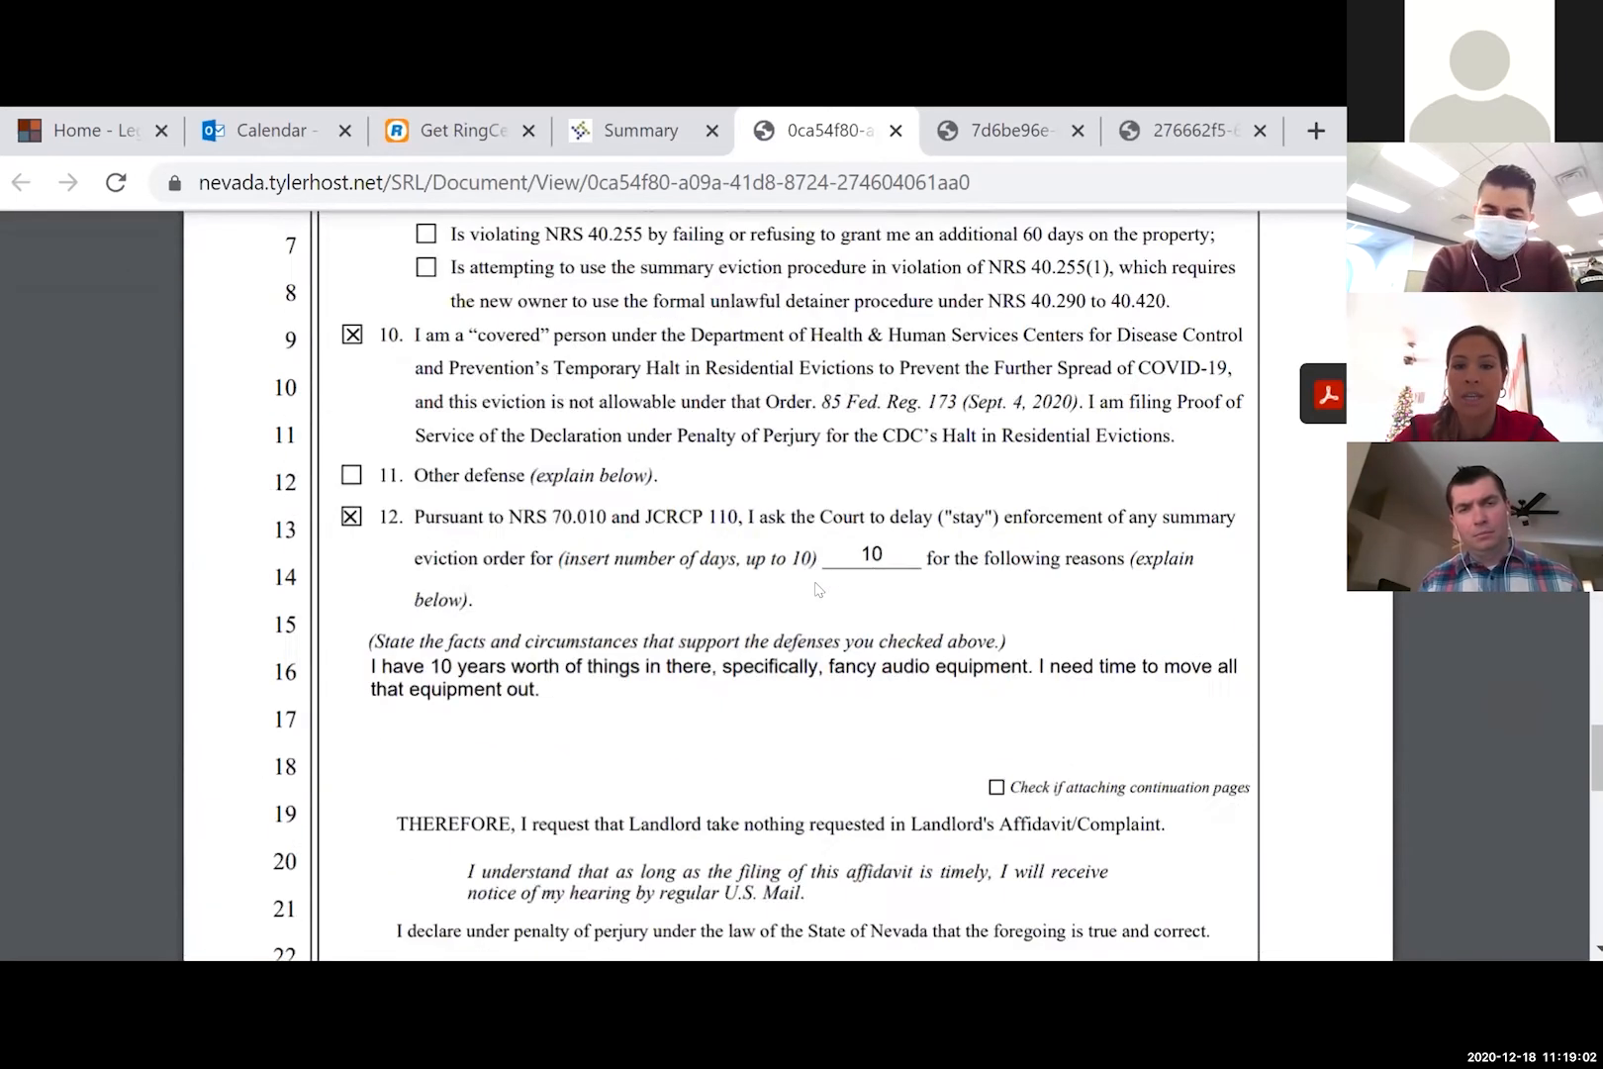
left_click(605, 118)
- View the CVDIS Documents in Support PDF, then return to the Summary
left_click(888, 682)
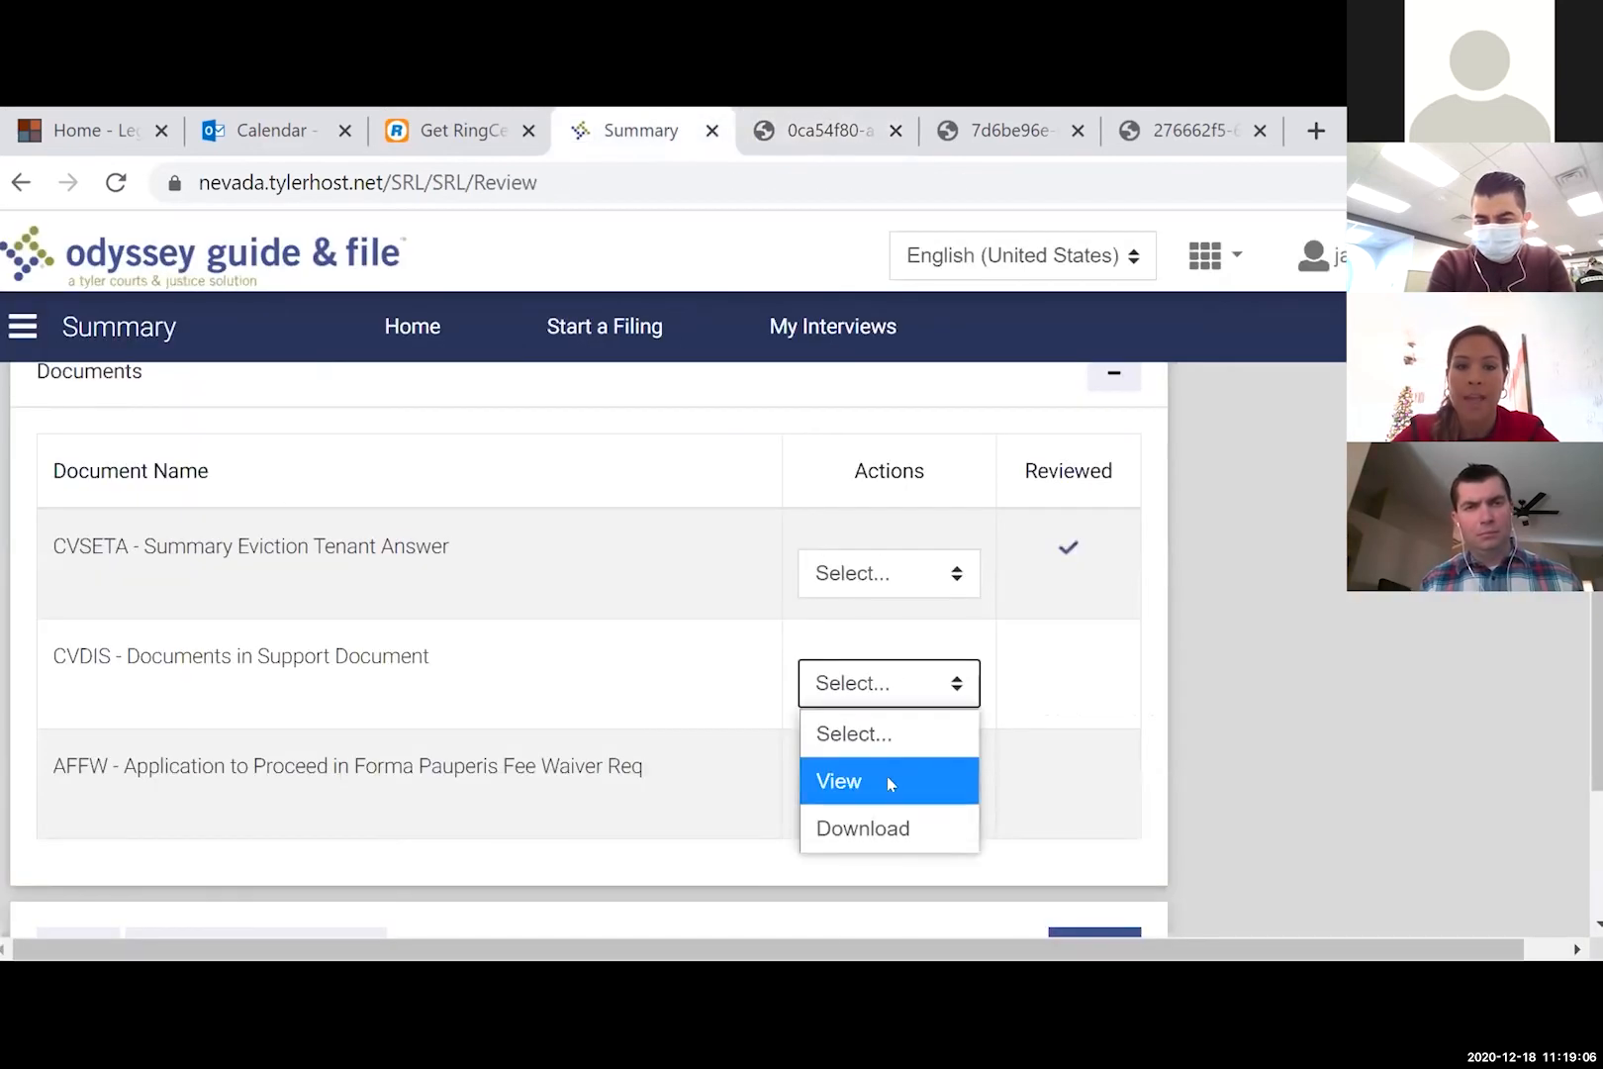
left_click(887, 775)
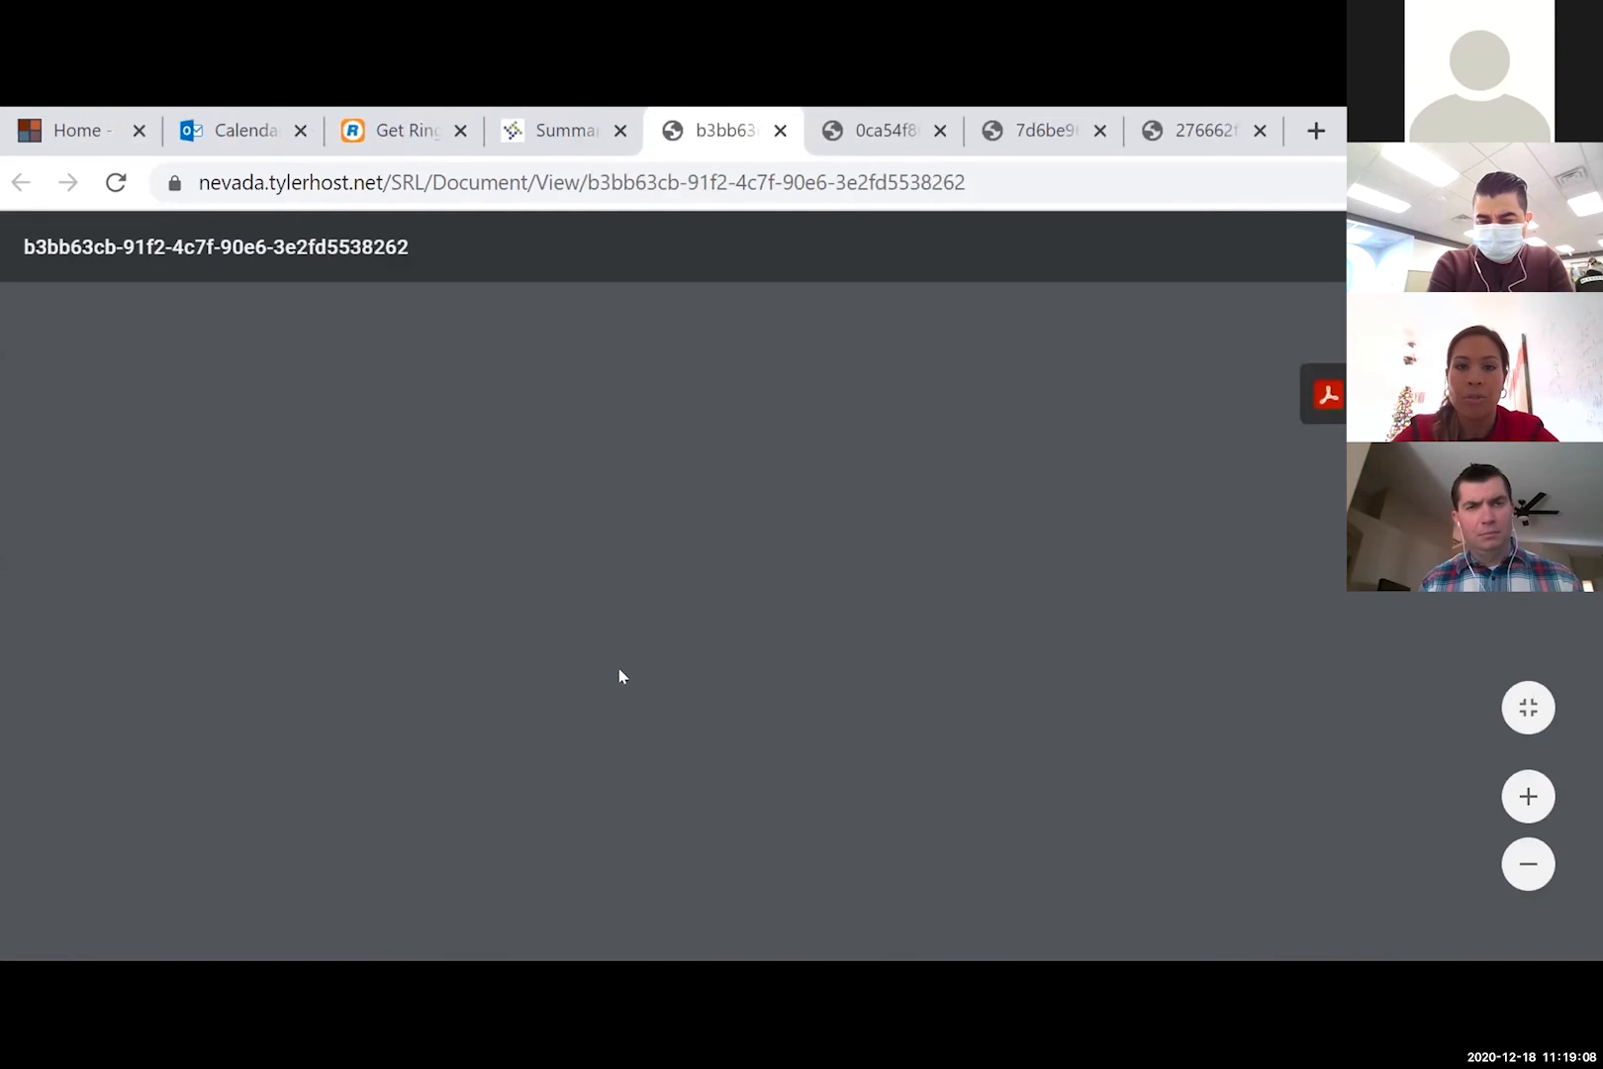
scroll(621, 676, "down", 8)
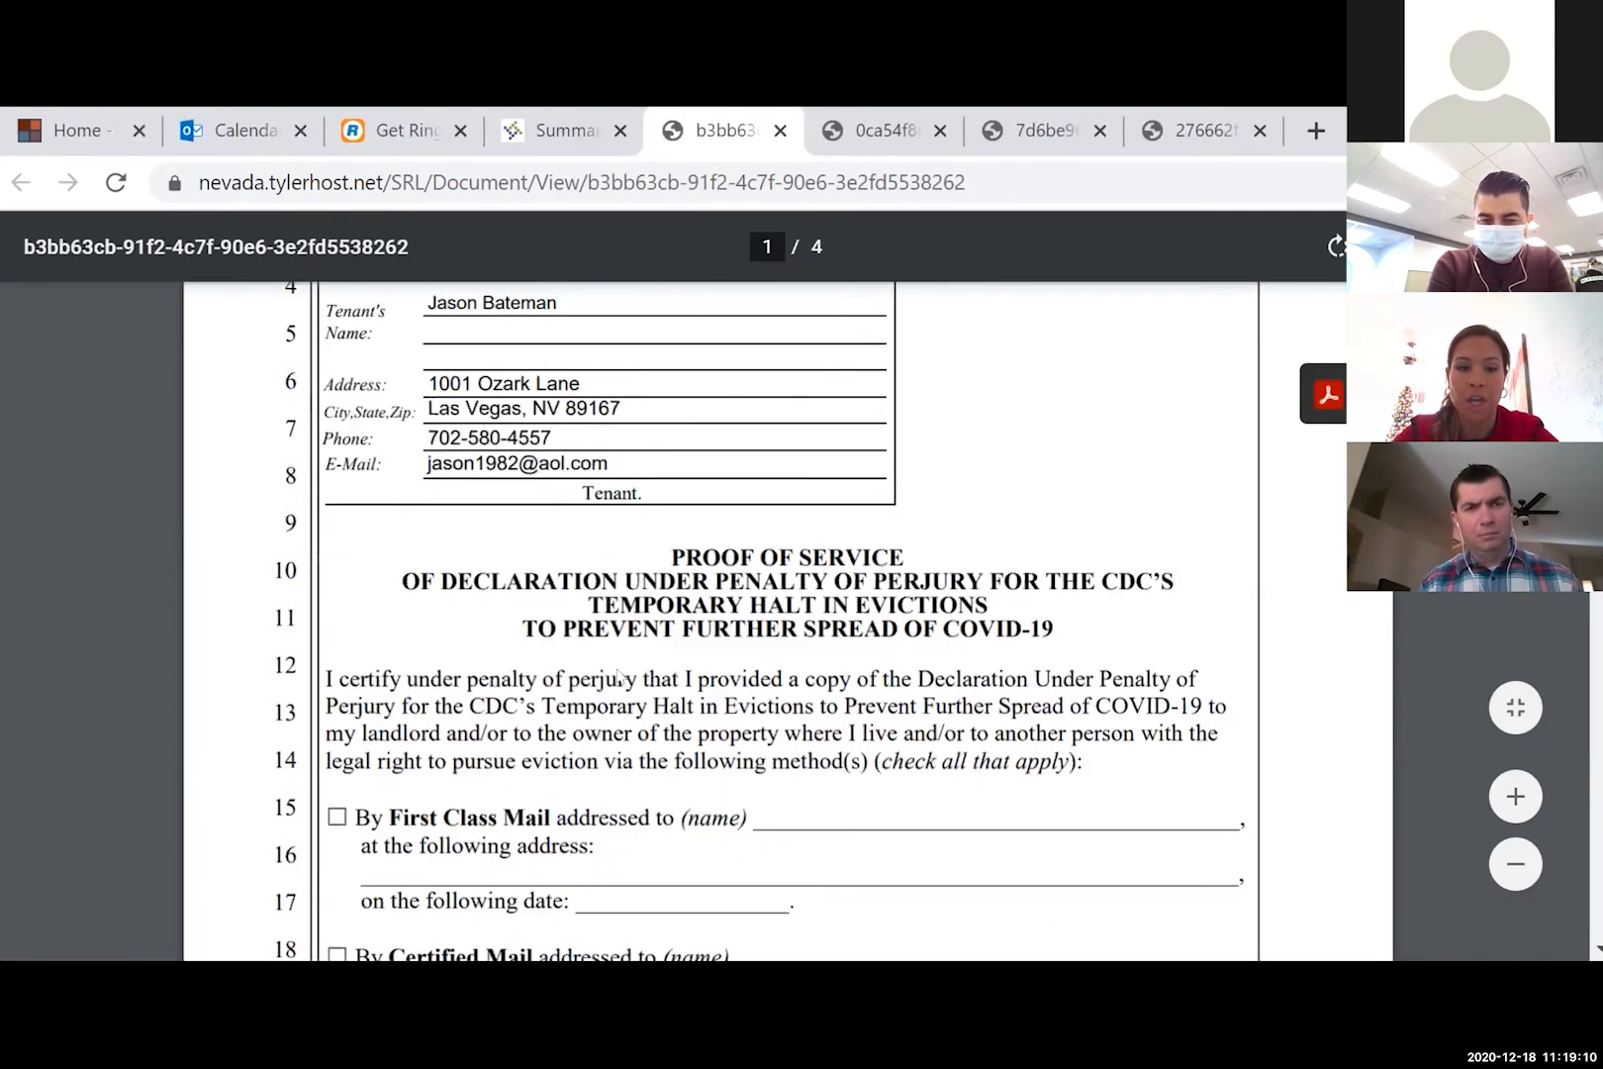
scroll(621, 676, "down", 4)
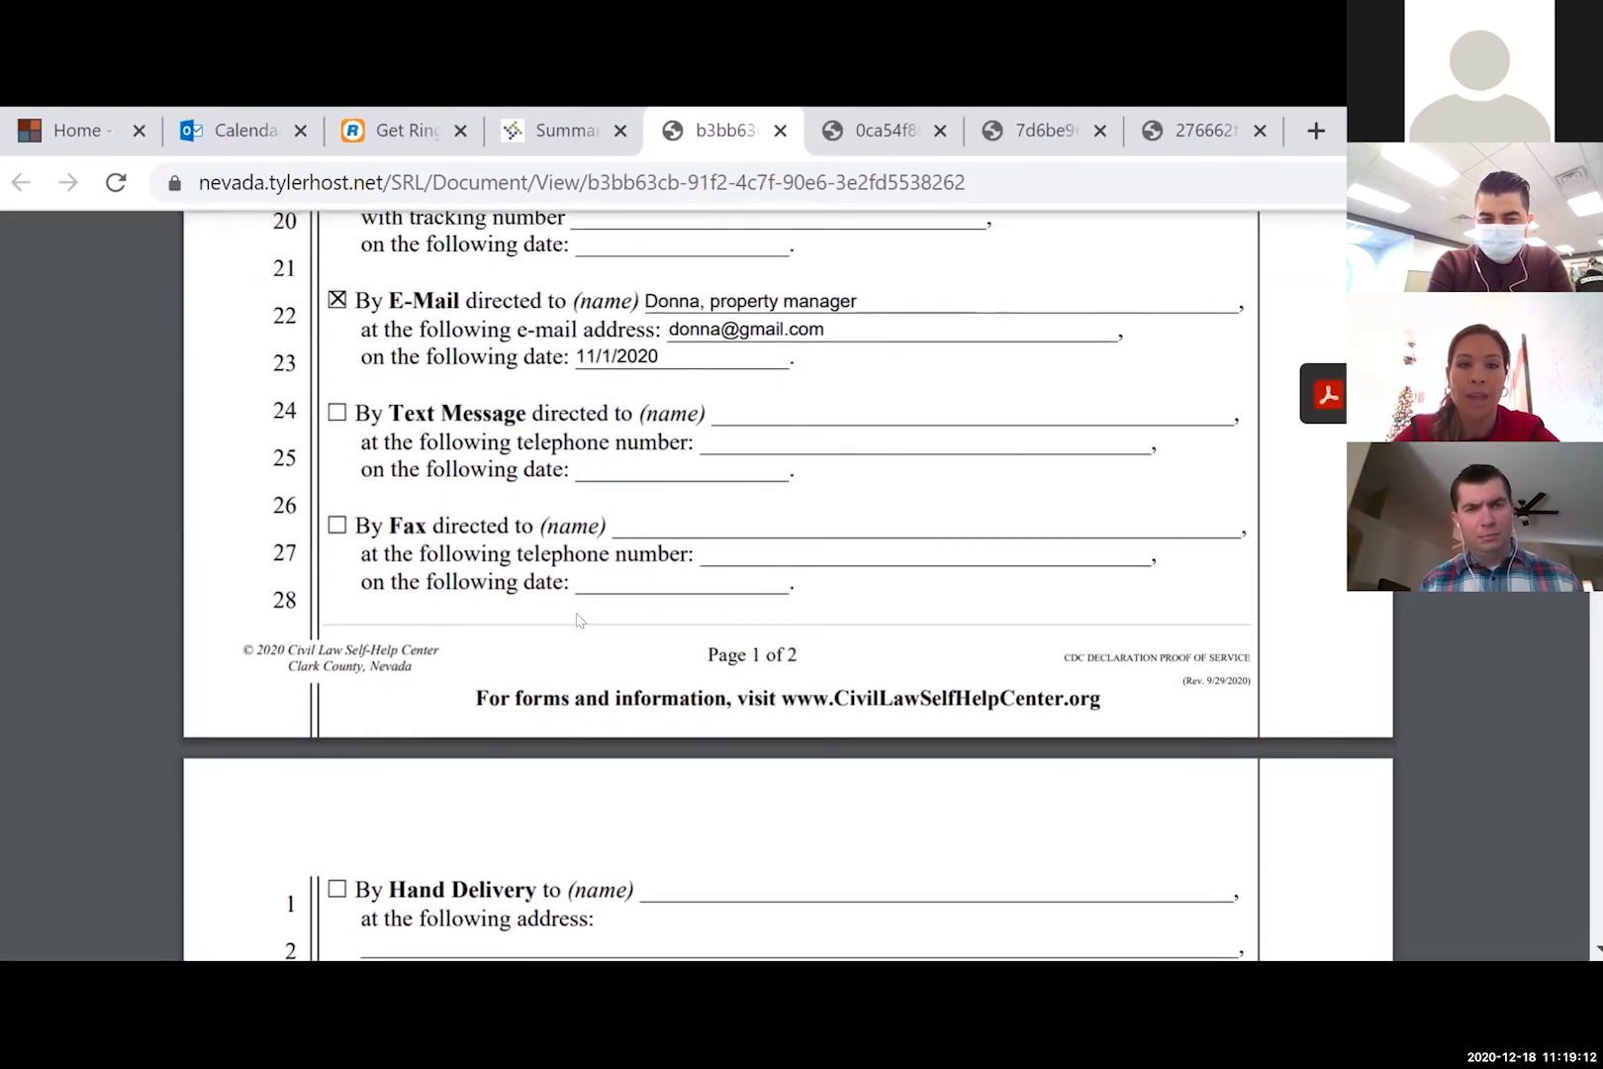
scroll(579, 620, "up", 1)
scroll(579, 620, "up", 1)
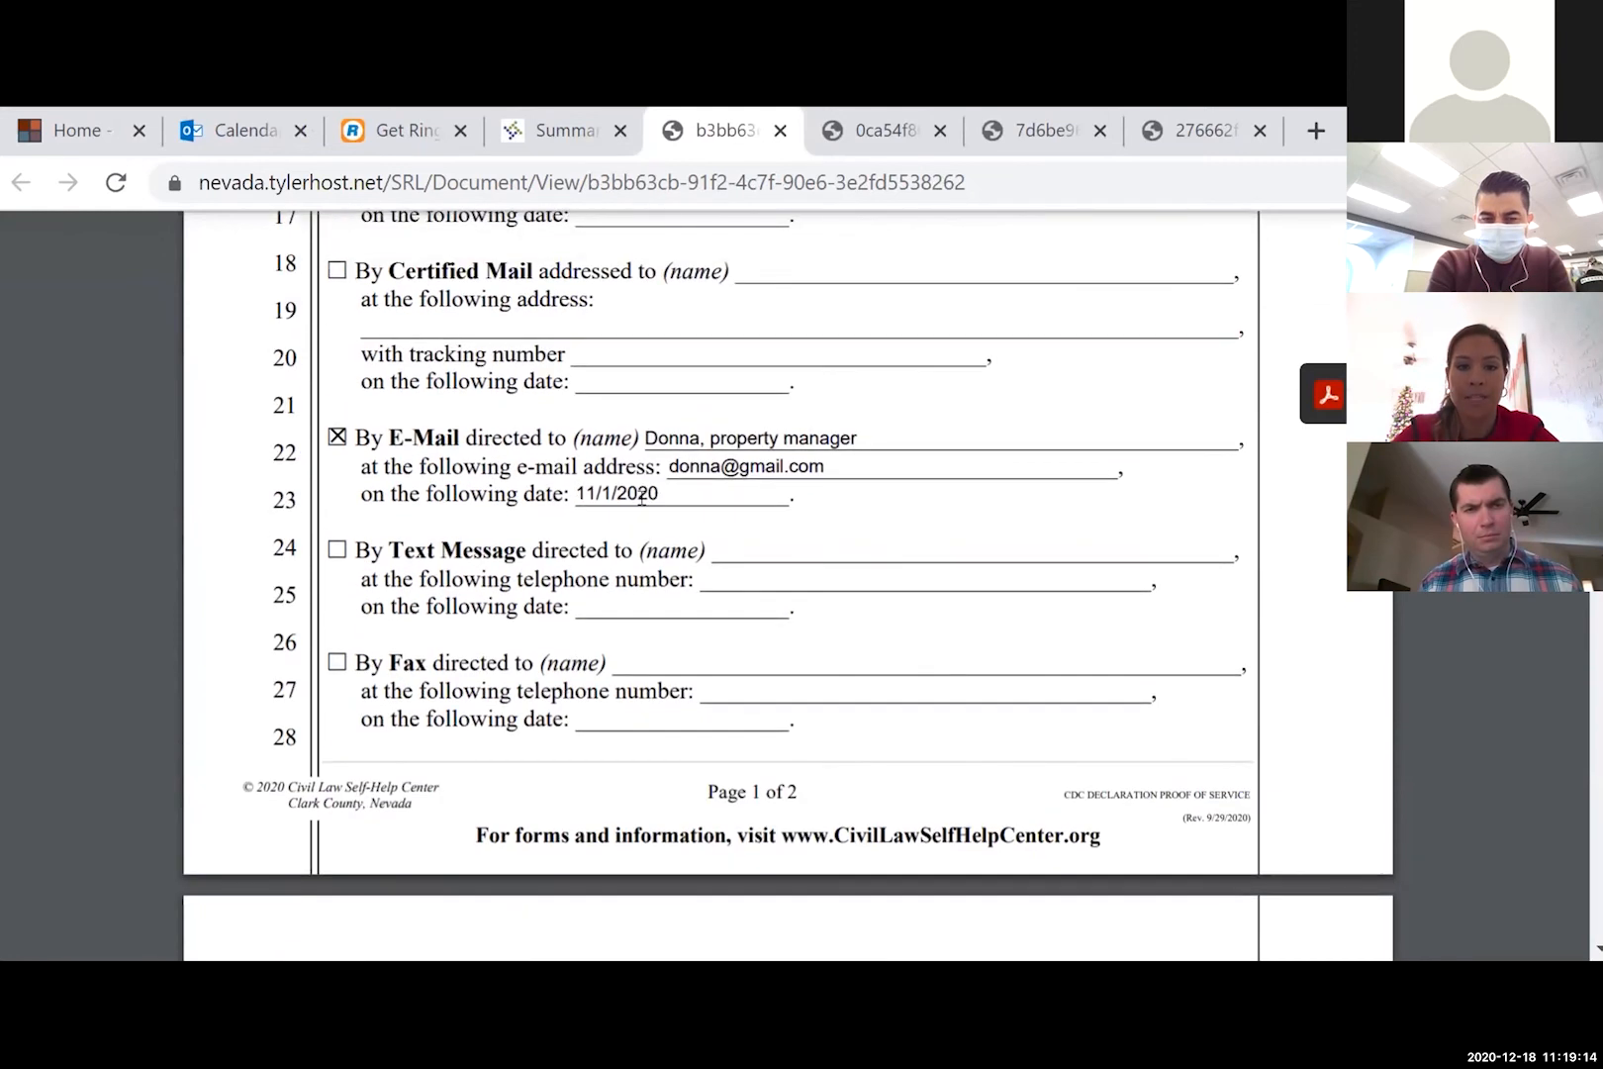
scroll(704, 562, "down", 6)
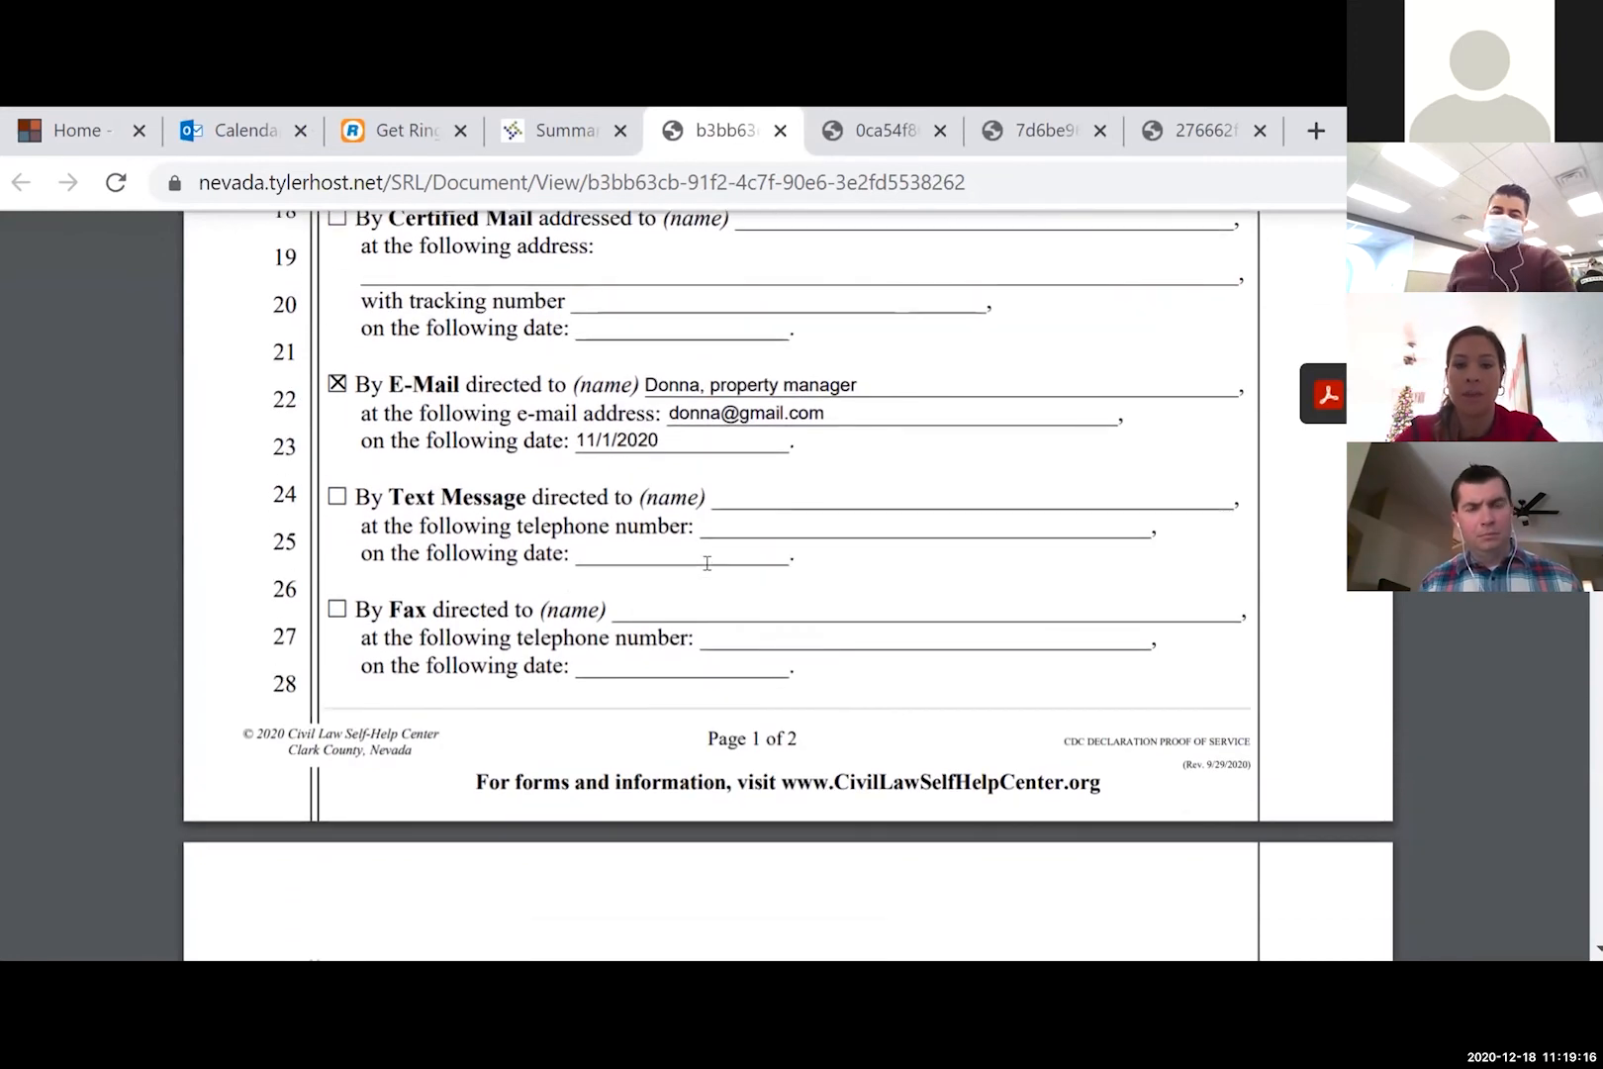
scroll(707, 562, "down", 6)
left_click(554, 129)
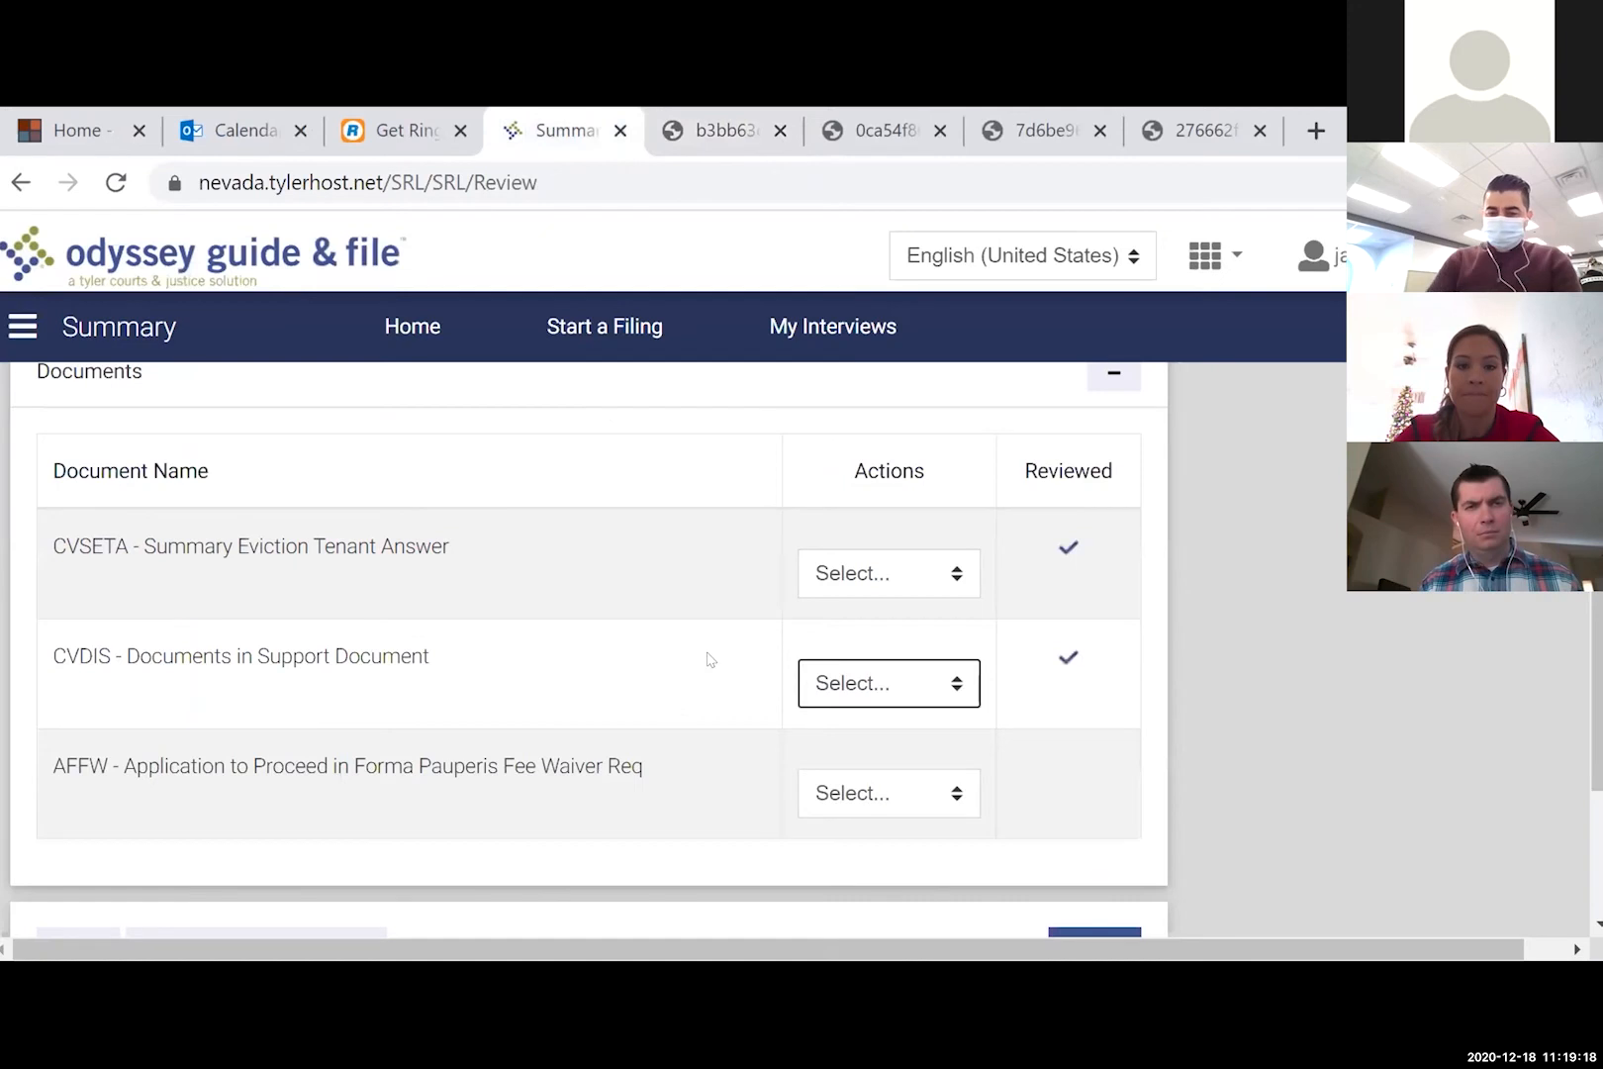
- View the fee waiver application PDF, then return to the Summary documents table
left_click(951, 789)
left_click(916, 876)
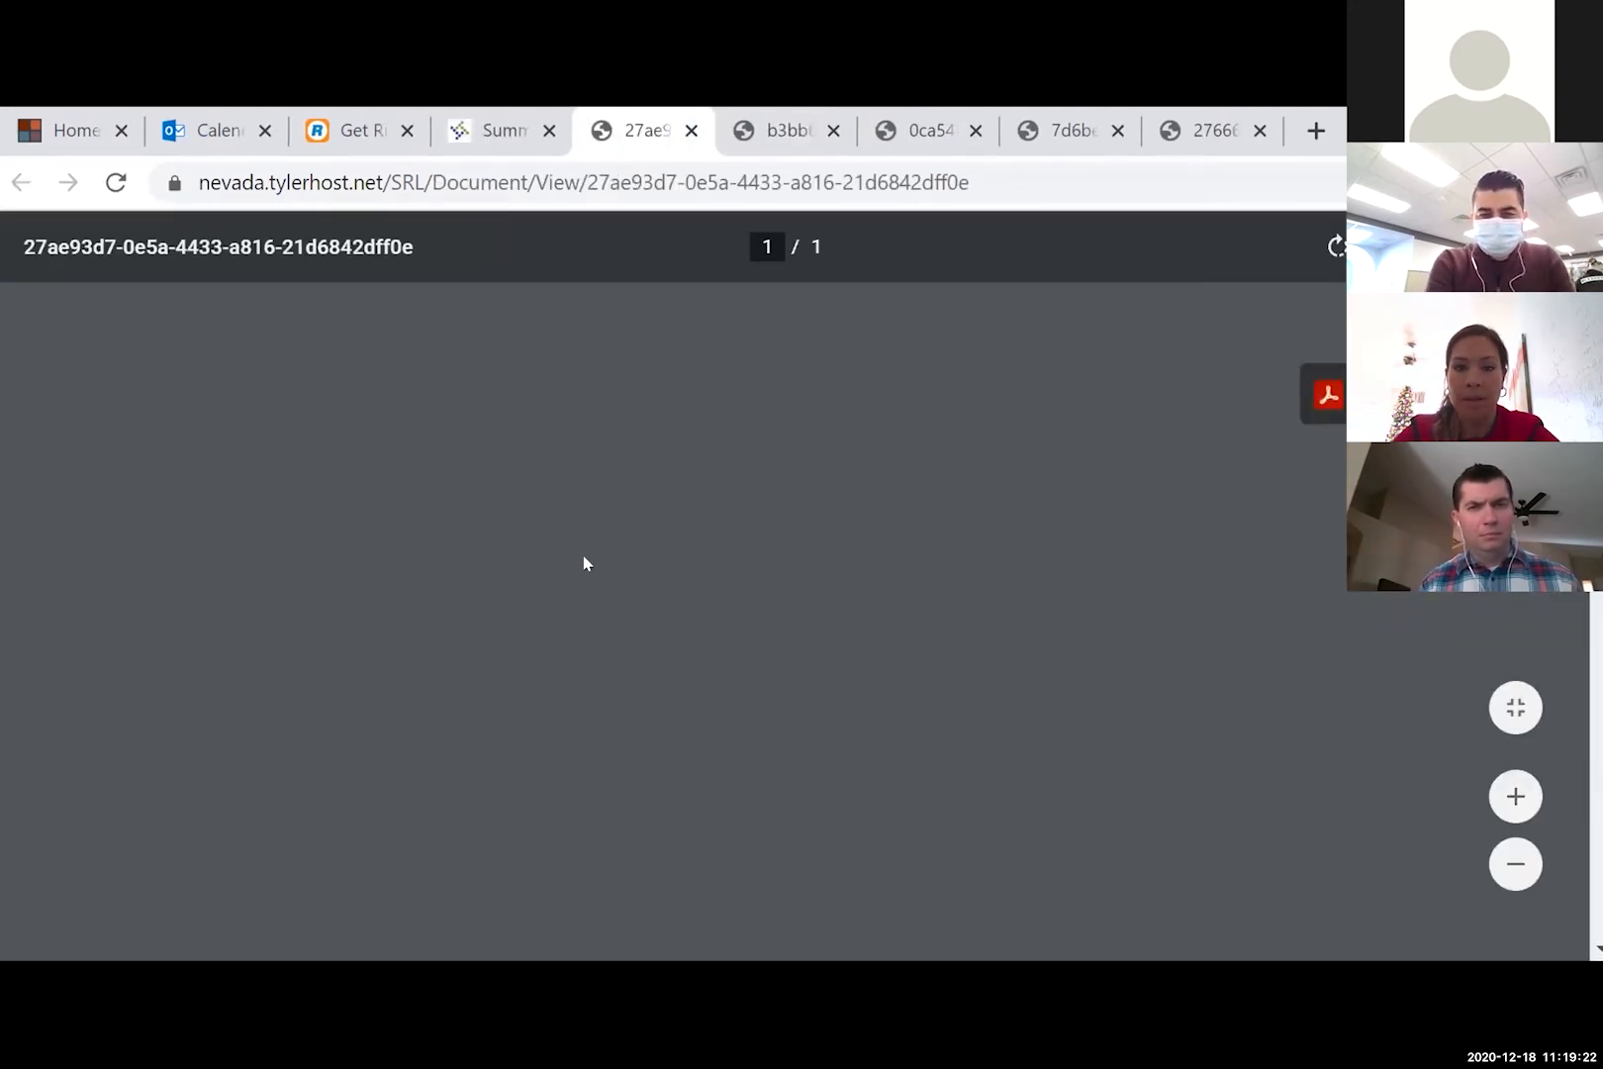
scroll(500, 574, "down", 2)
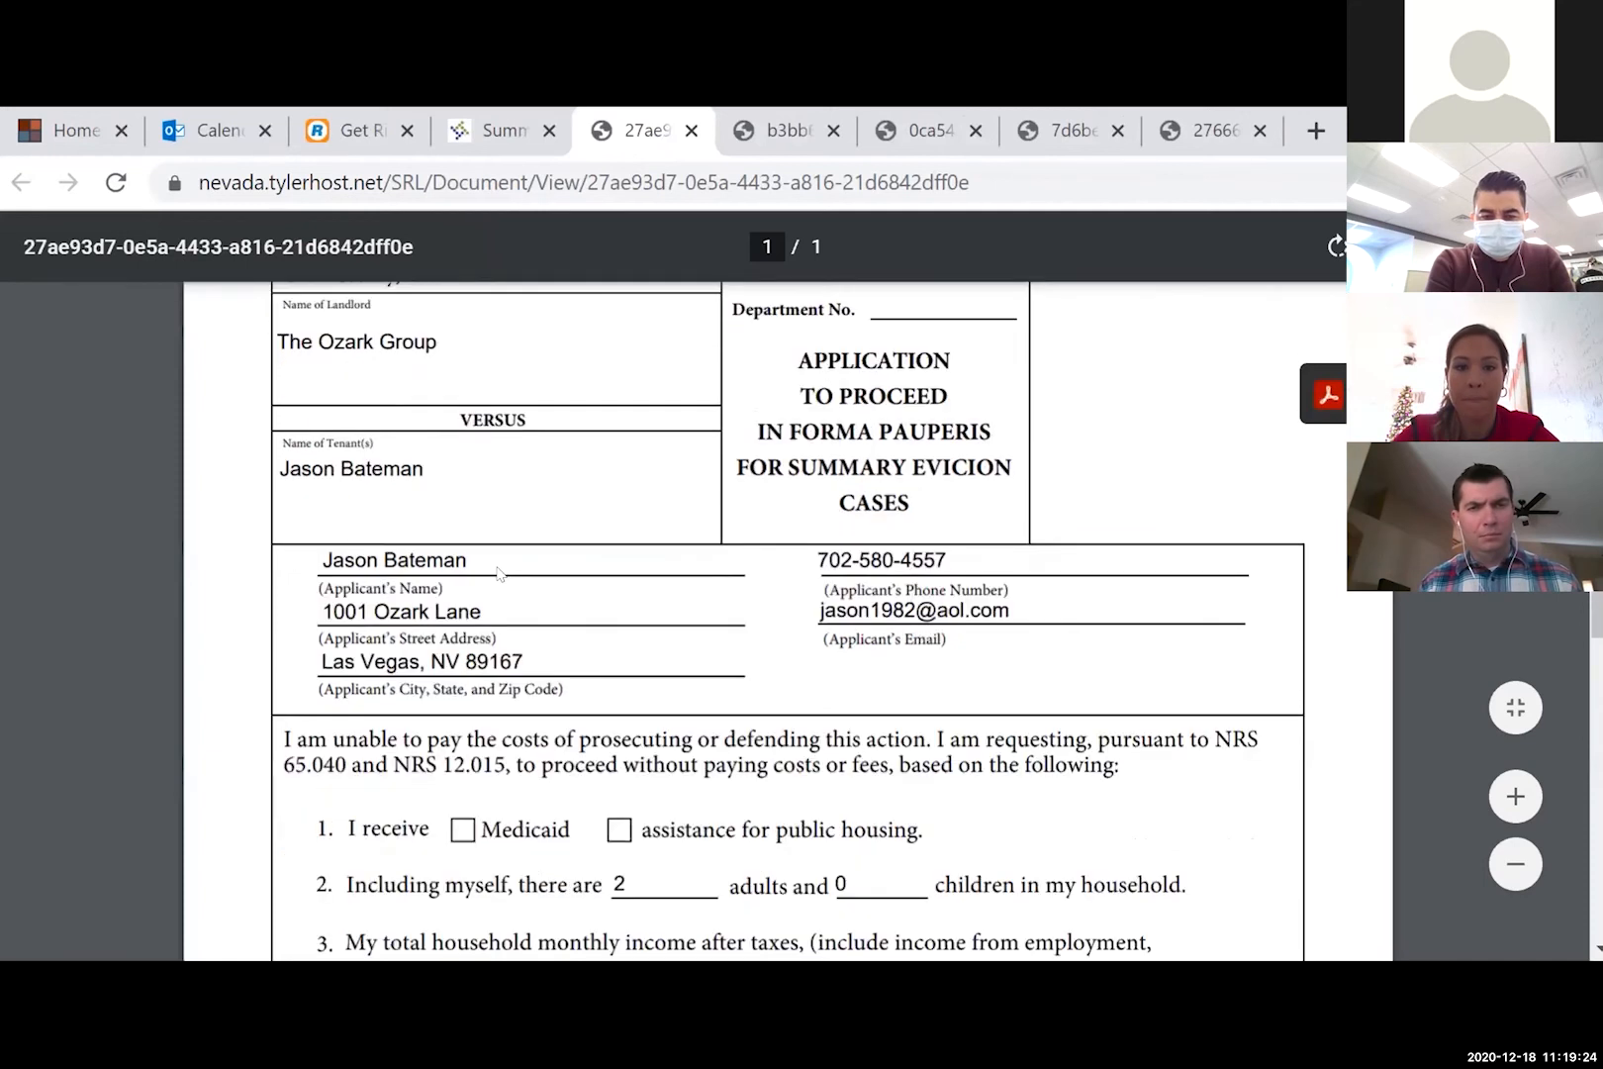
scroll(683, 797, "down", 2)
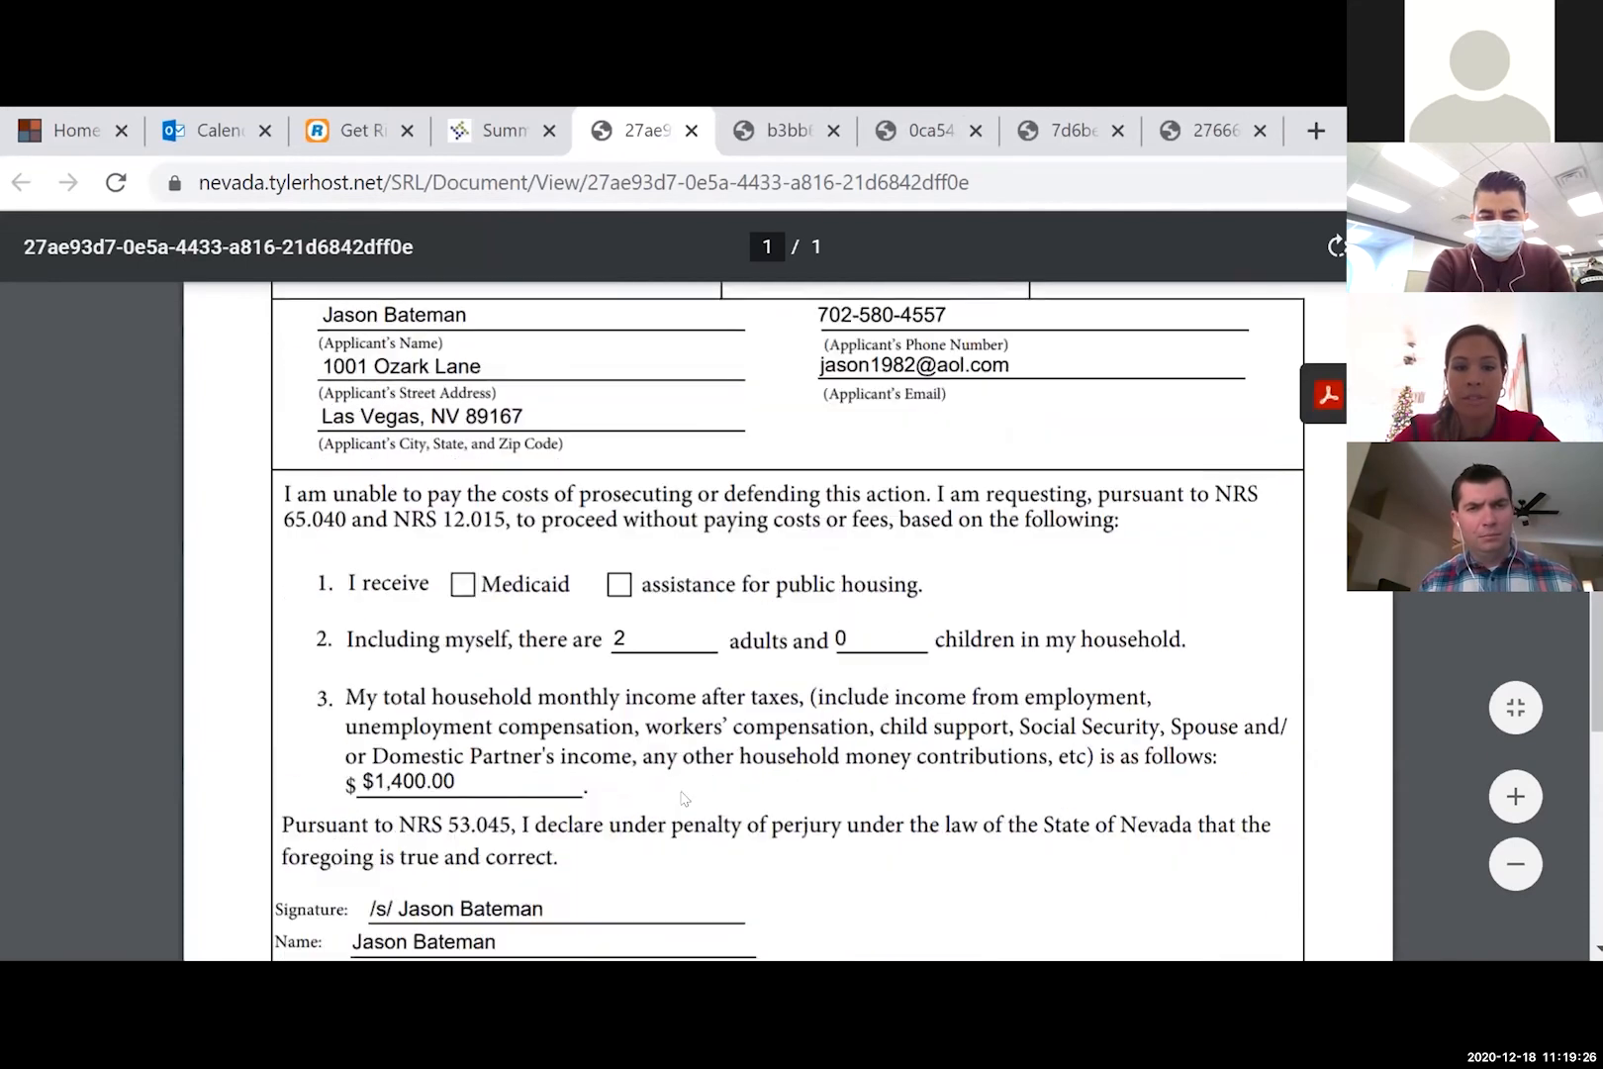
scroll(645, 846, "down", 2)
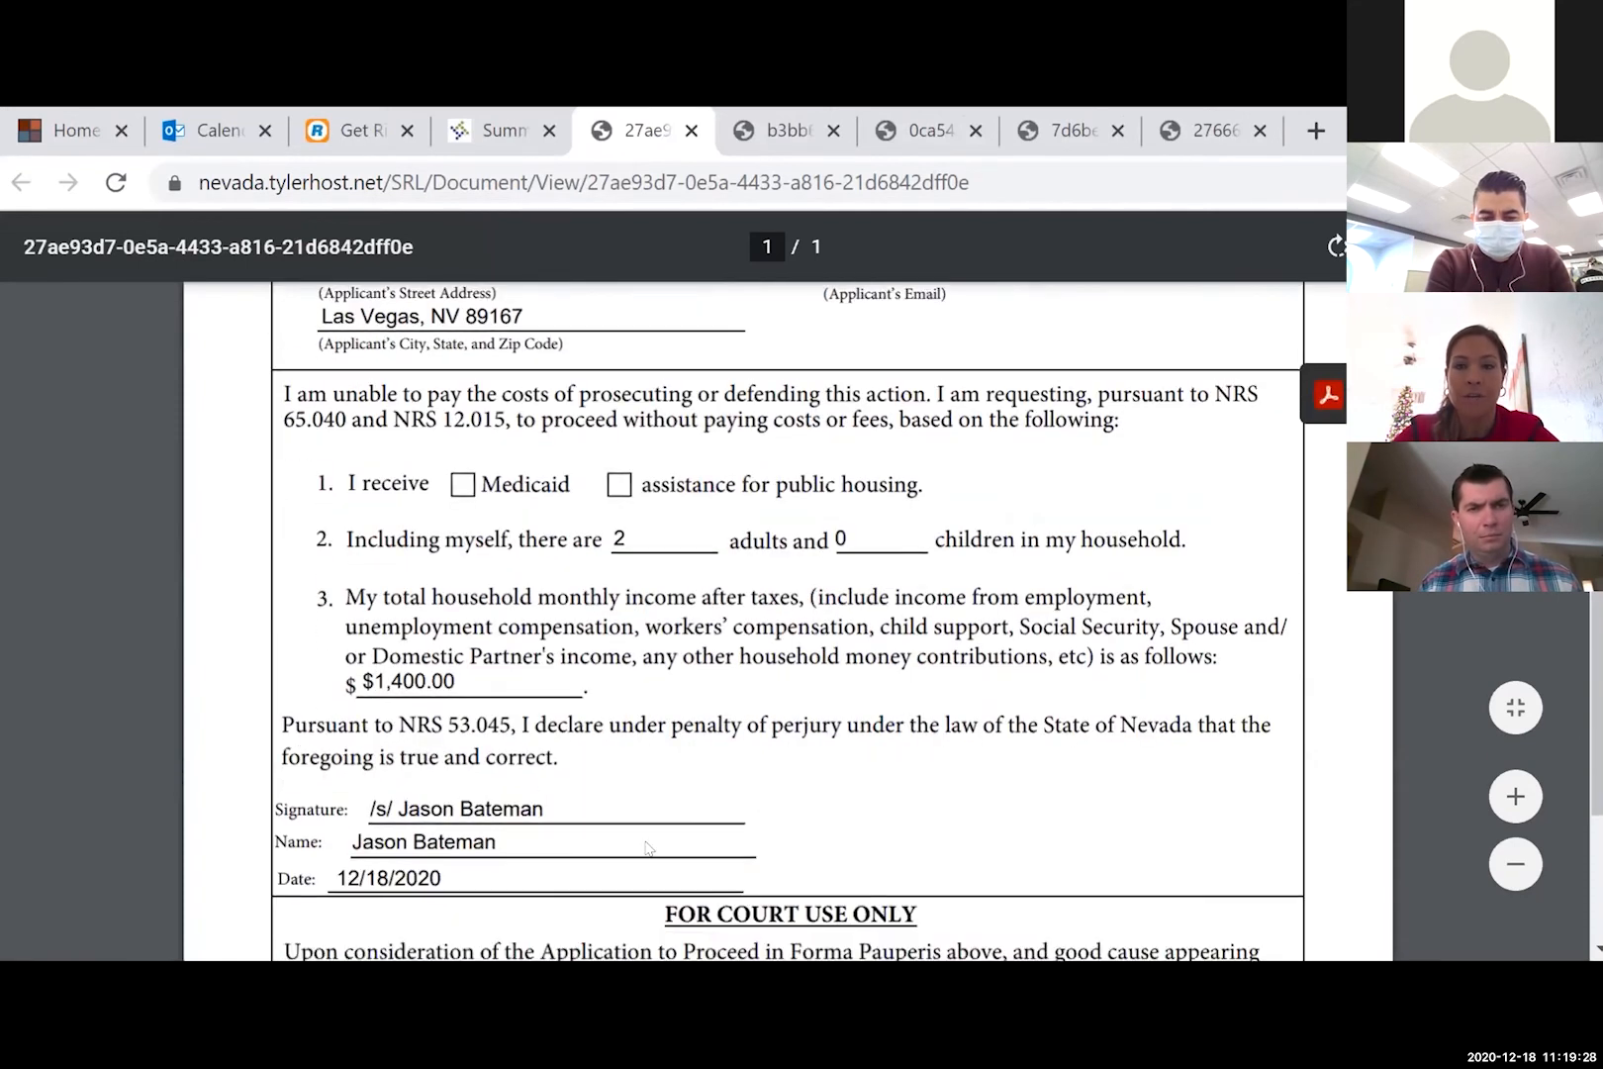
left_click(471, 130)
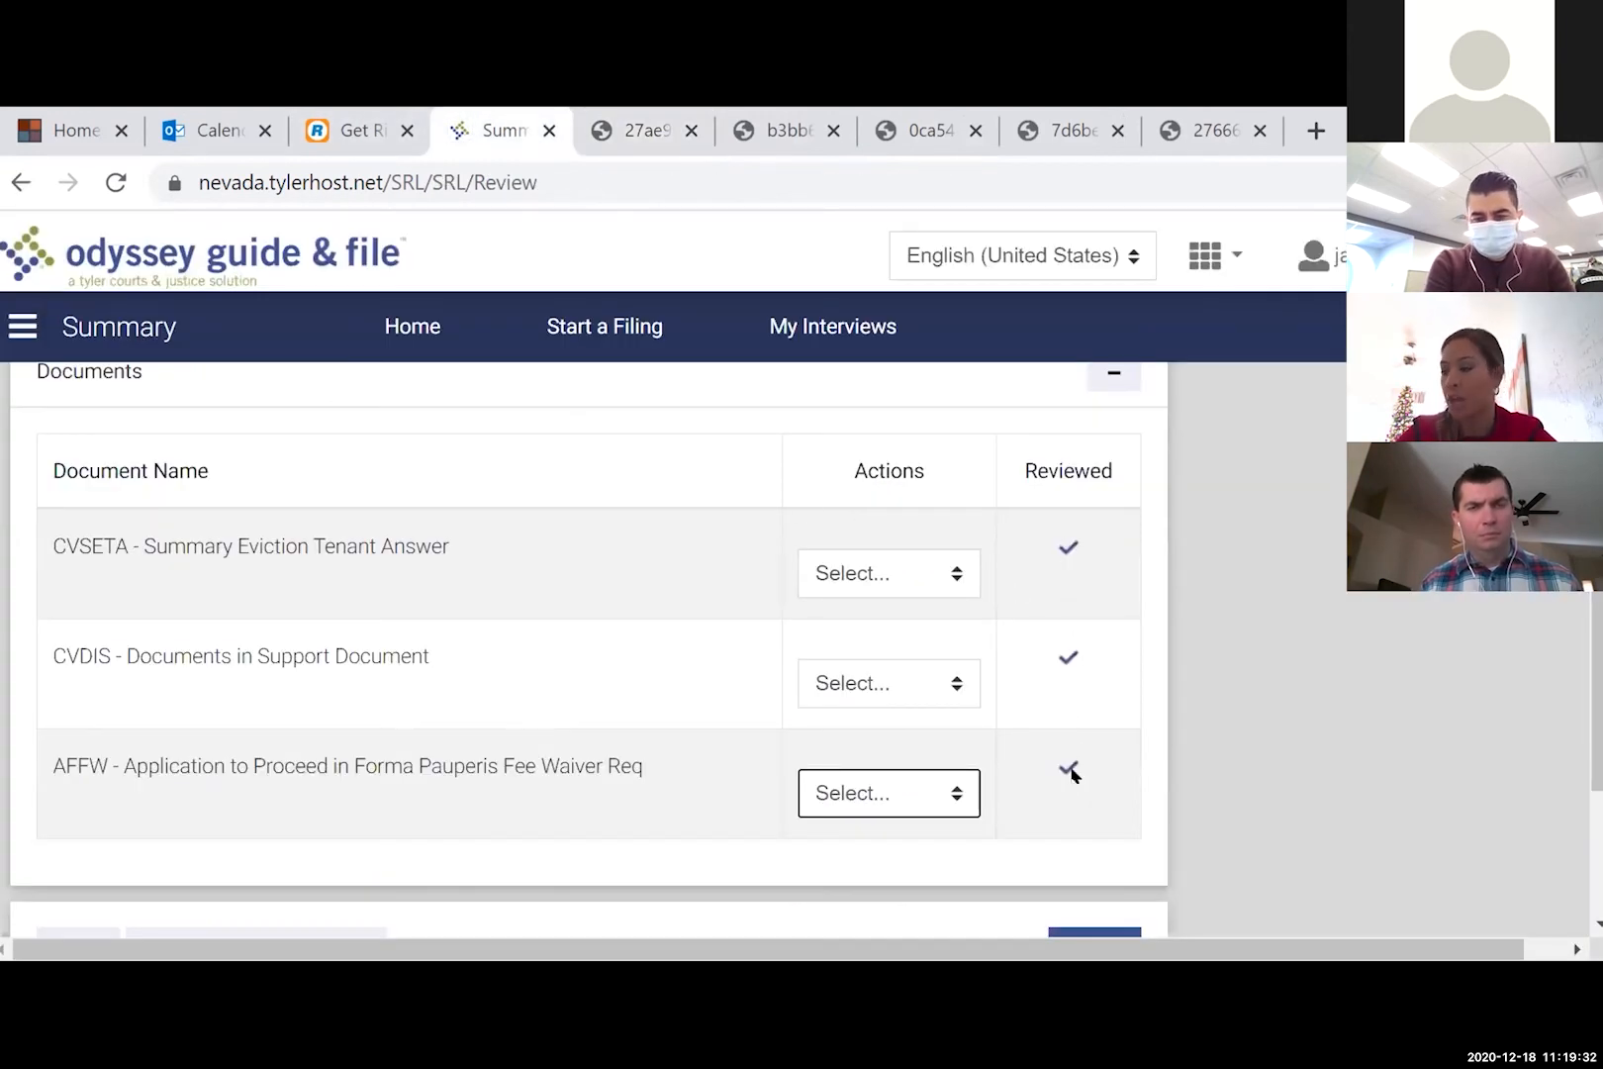
scroll(1080, 805, "down", 1)
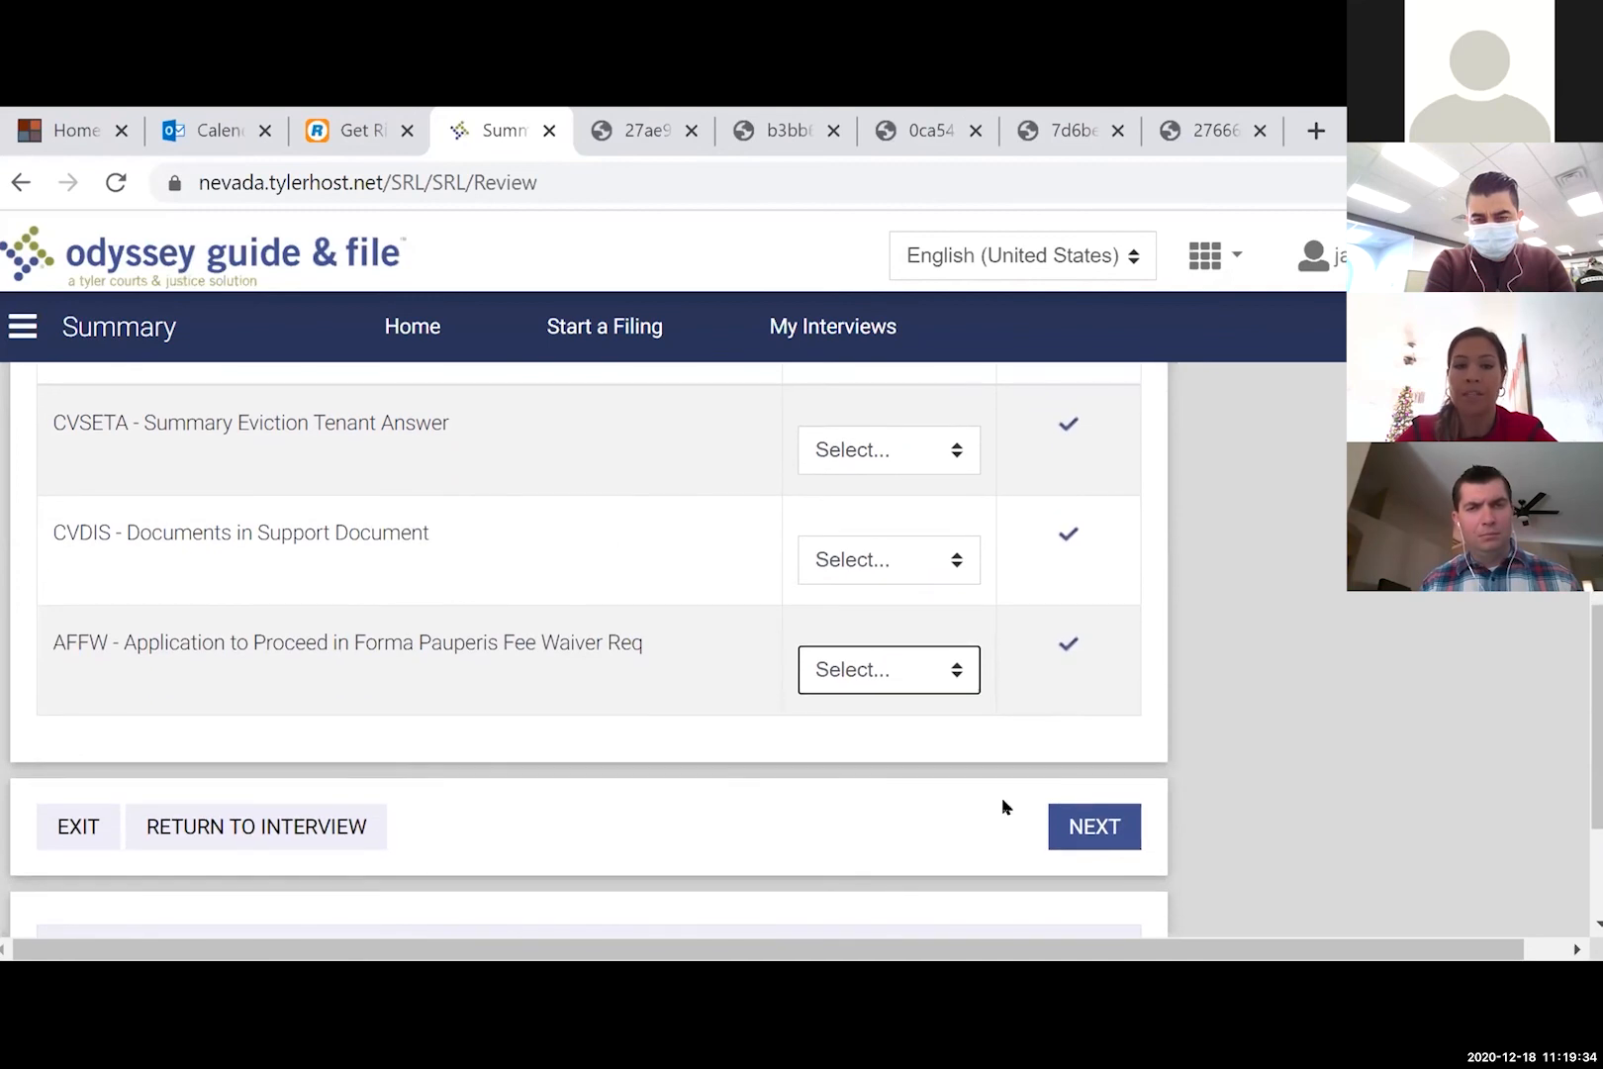
- Confirm the Documents and Fees sections show every fee waived, then Submit Now electronically
left_click(1097, 834)
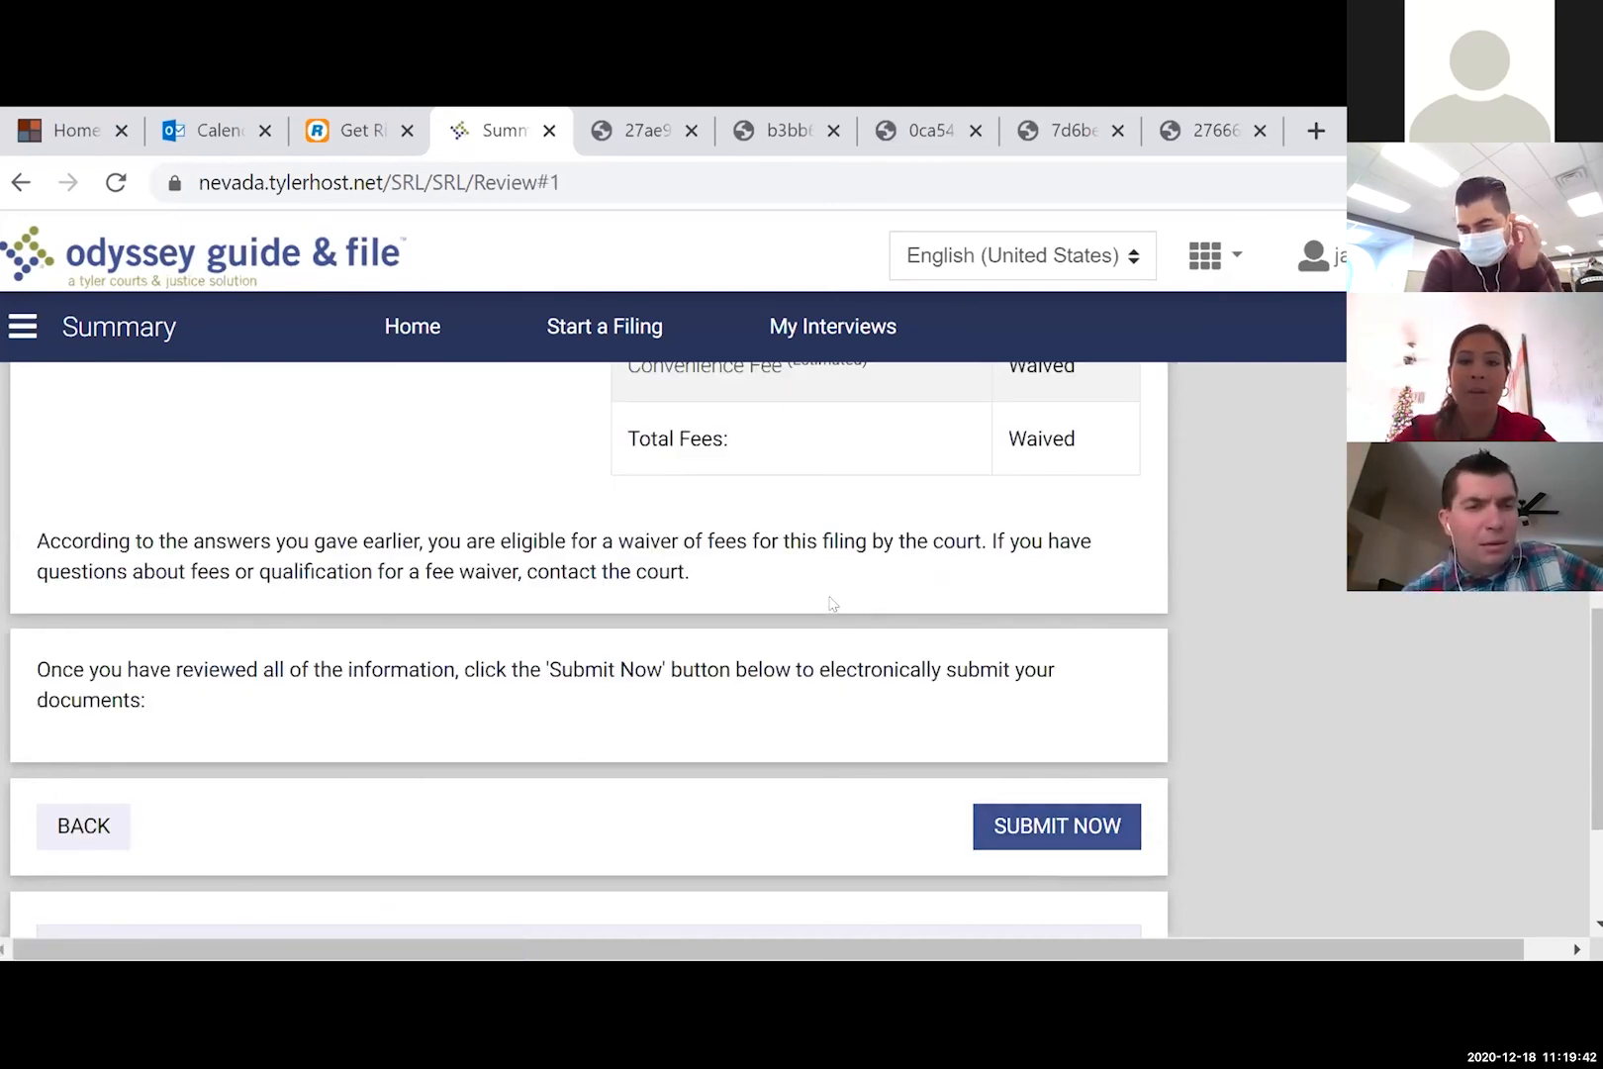
scroll(832, 603, "up", 15)
scroll(831, 603, "down", 4)
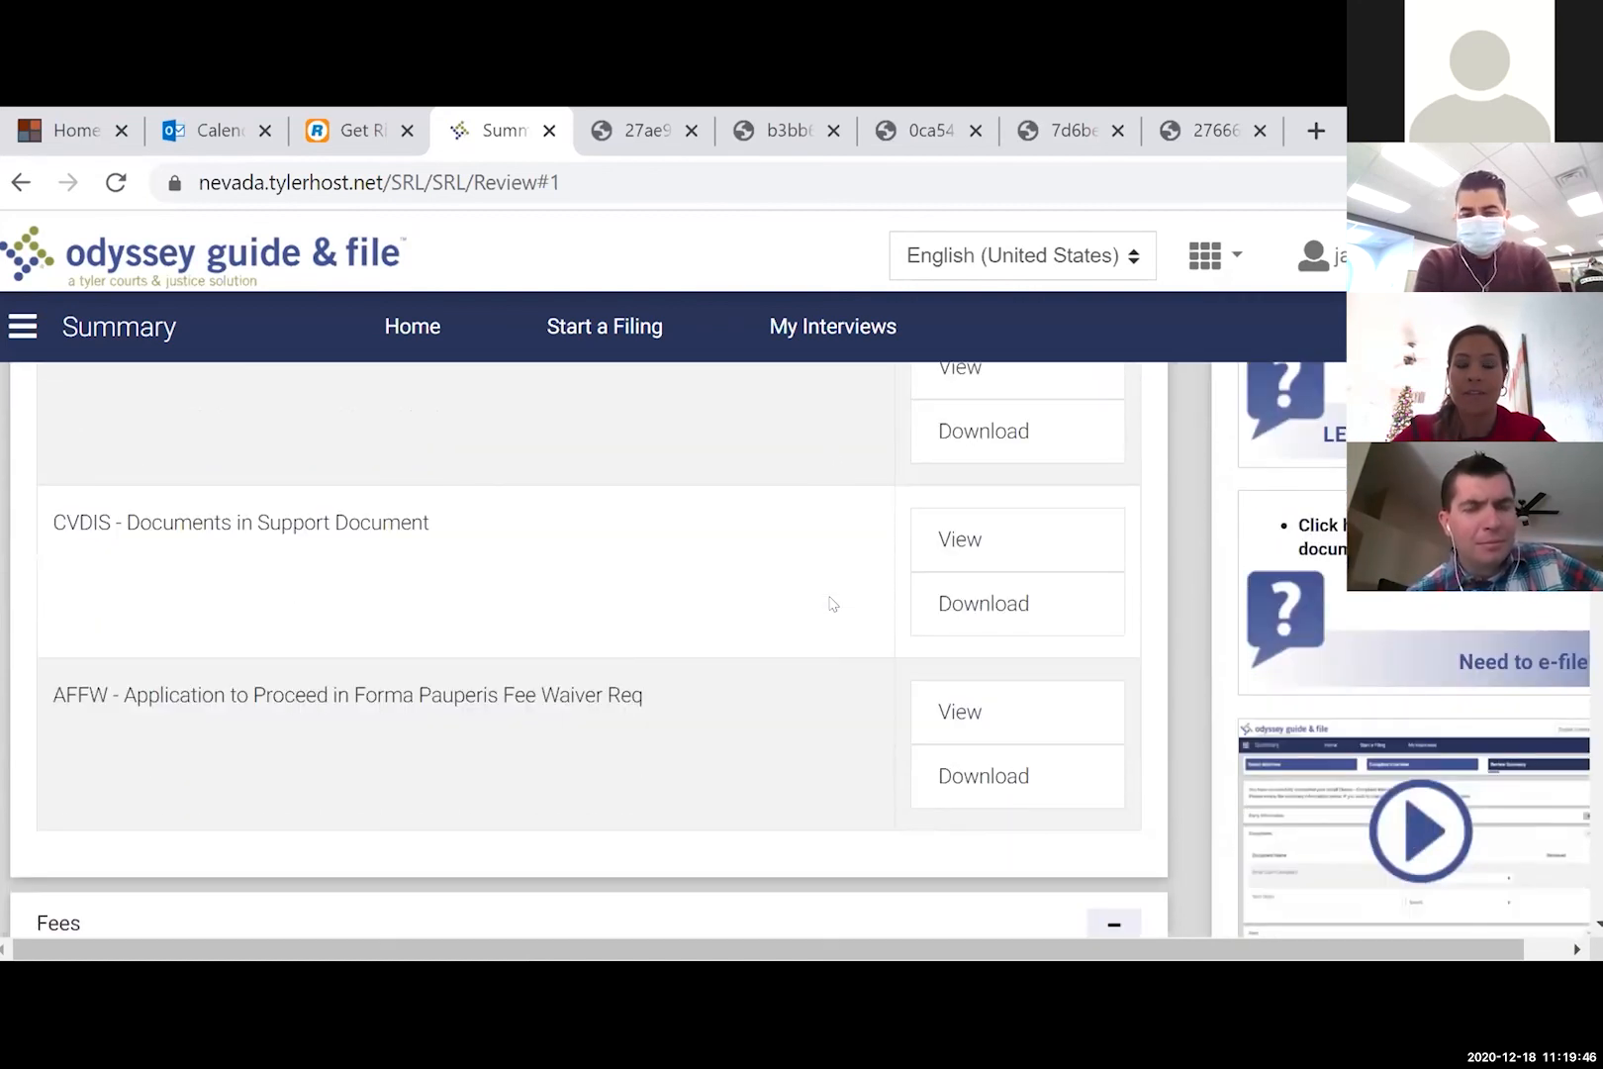
scroll(282, 692, "down", 3)
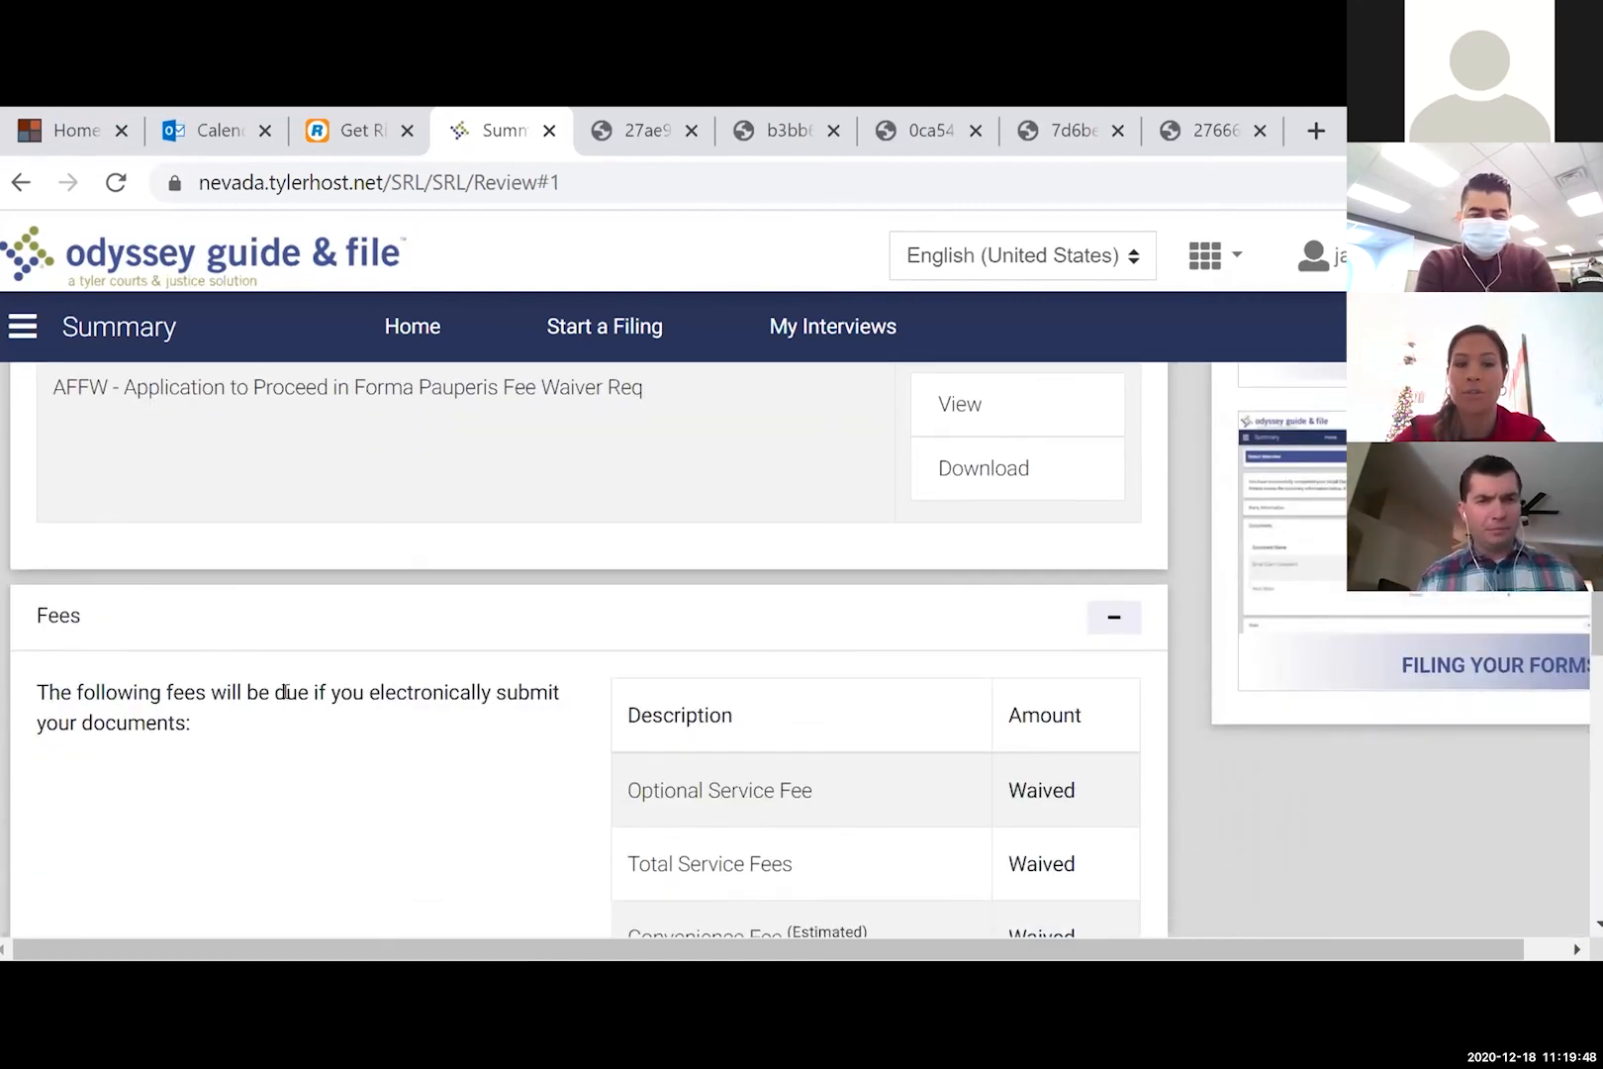
scroll(282, 692, "down", 7)
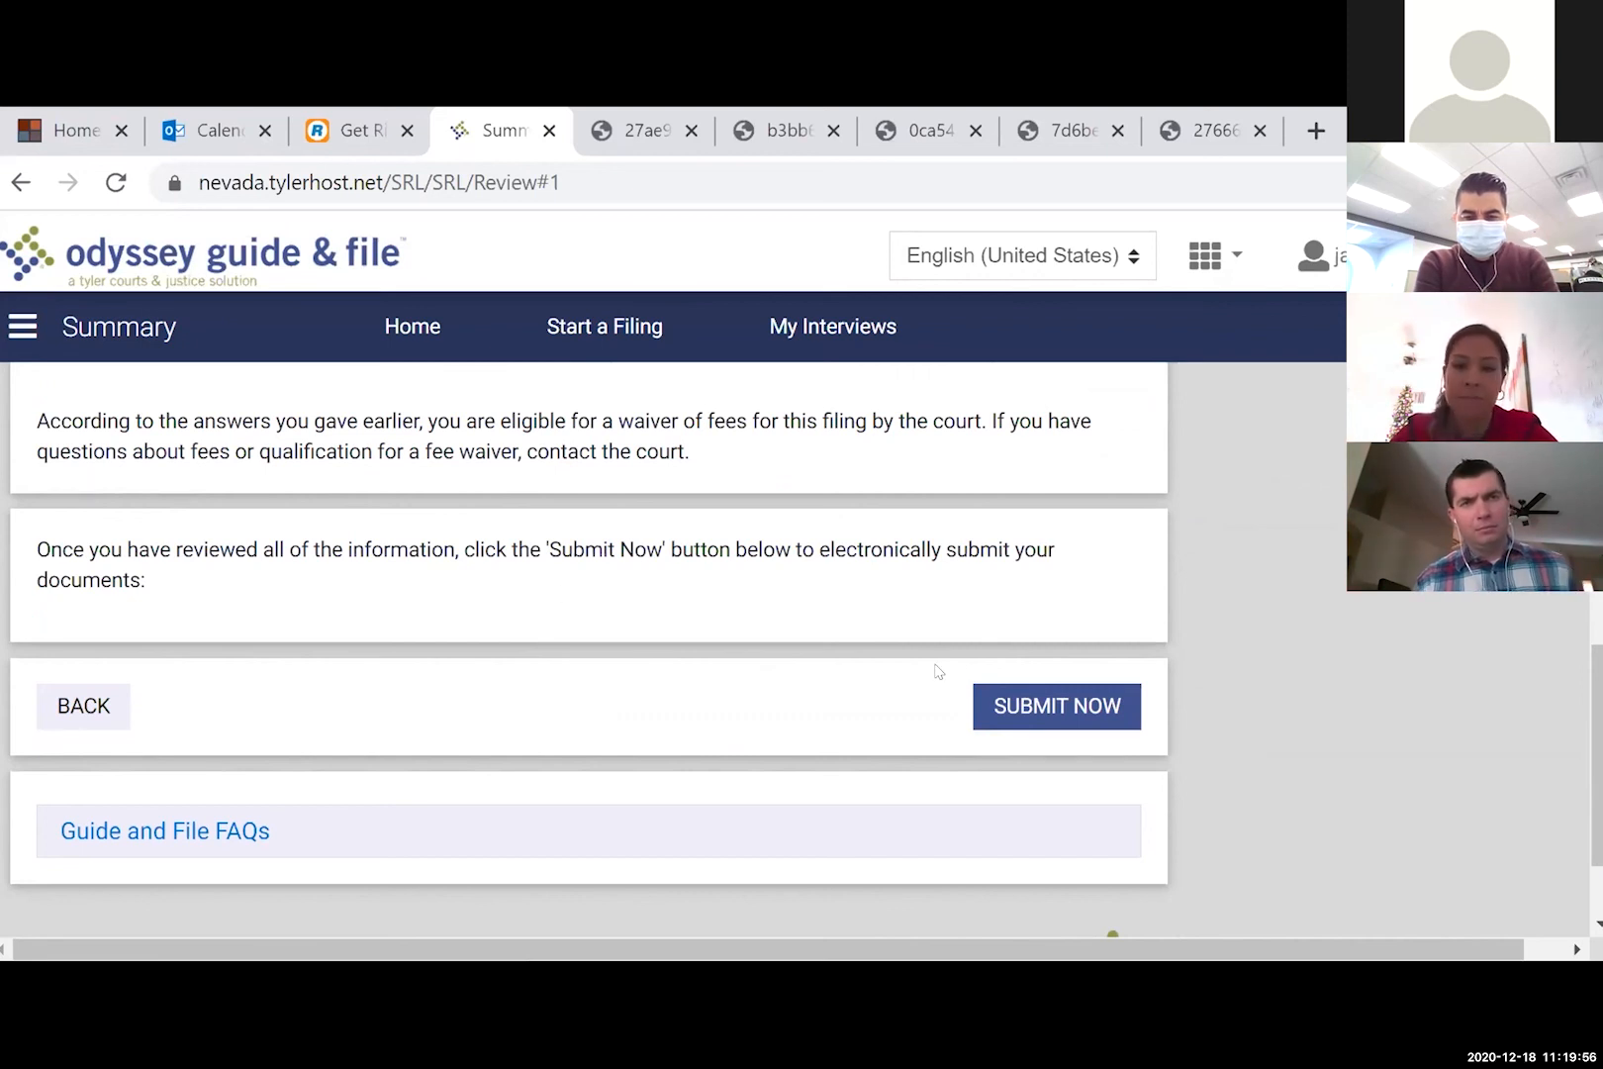
left_click(1055, 705)
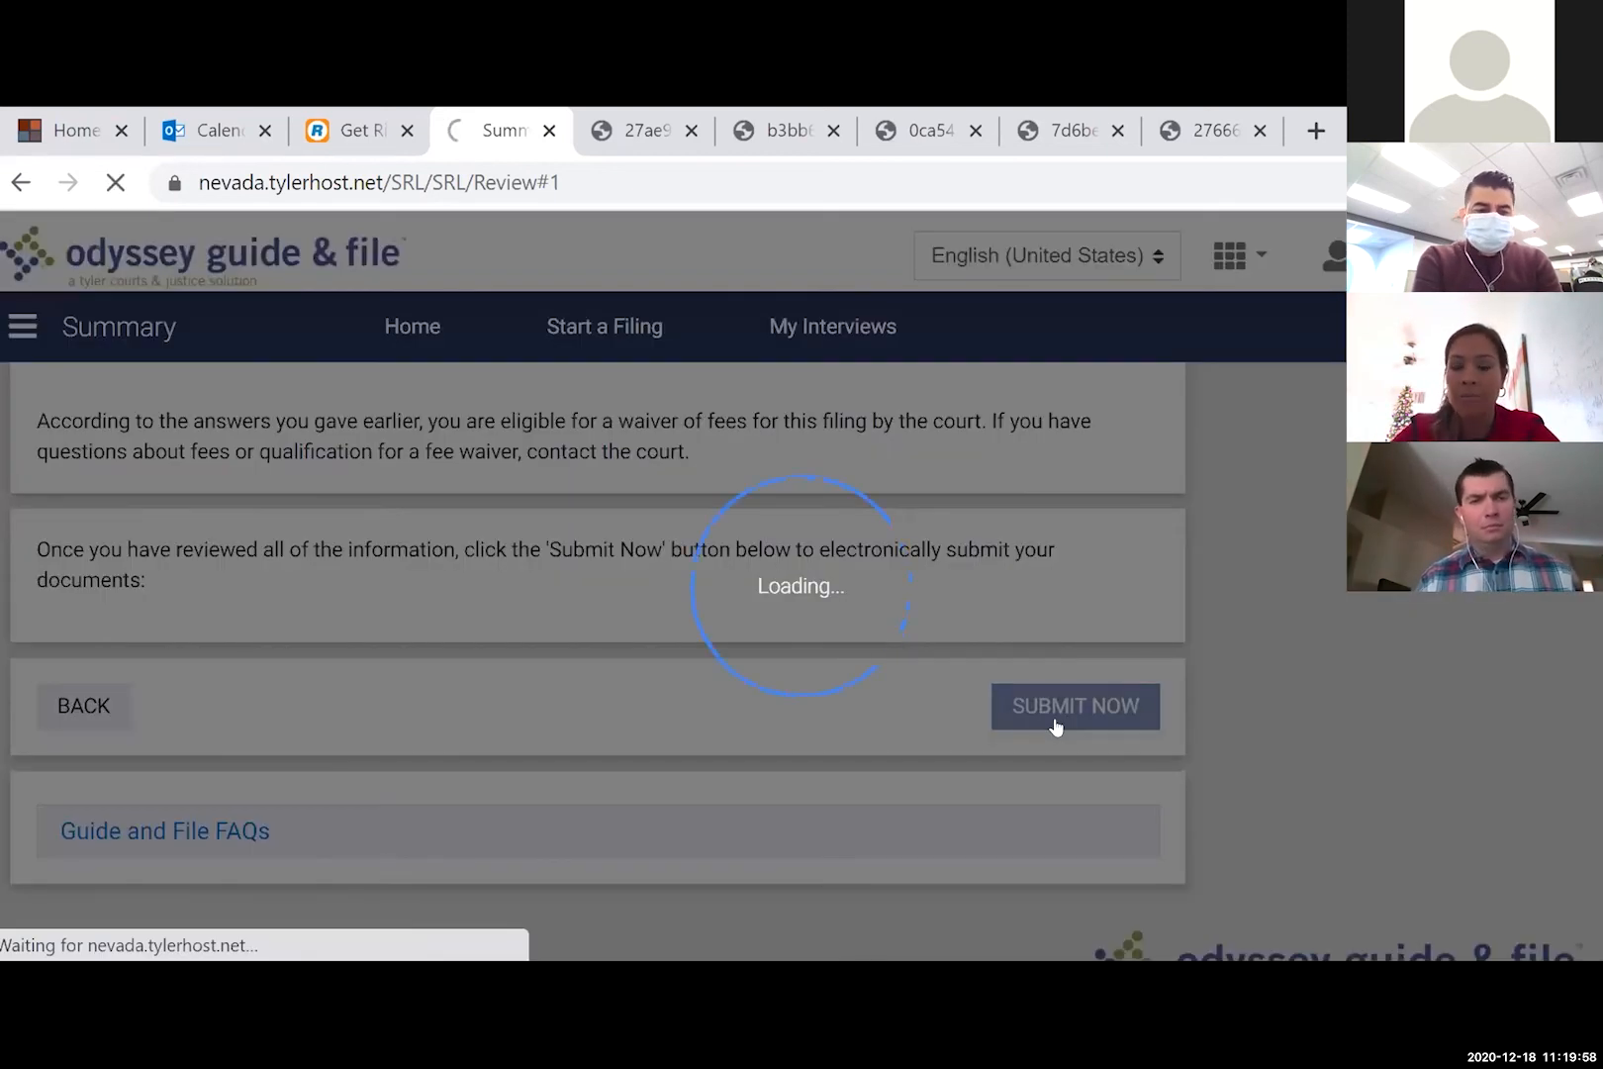